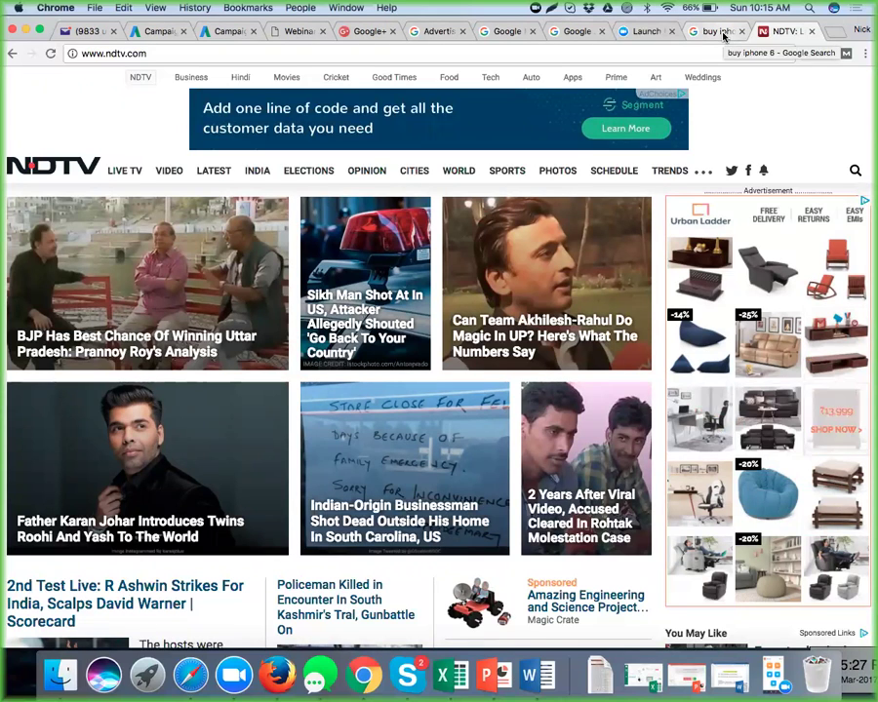
Cycle through the open Chrome tabs and return to the AdWords campaigns list for KW - Feb 18th 2017.
left_click(724, 36)
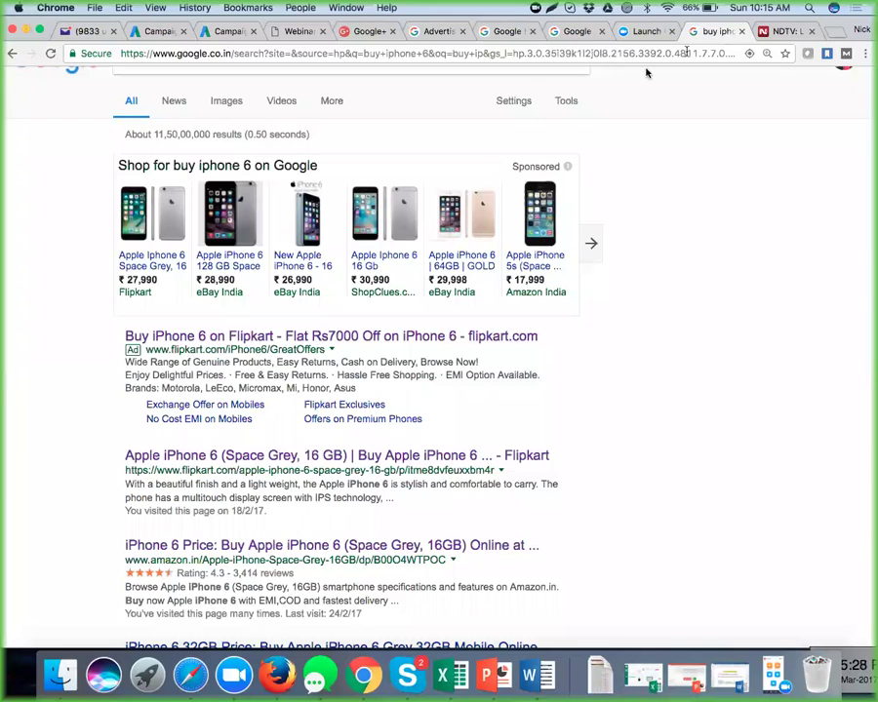
left_click(432, 36)
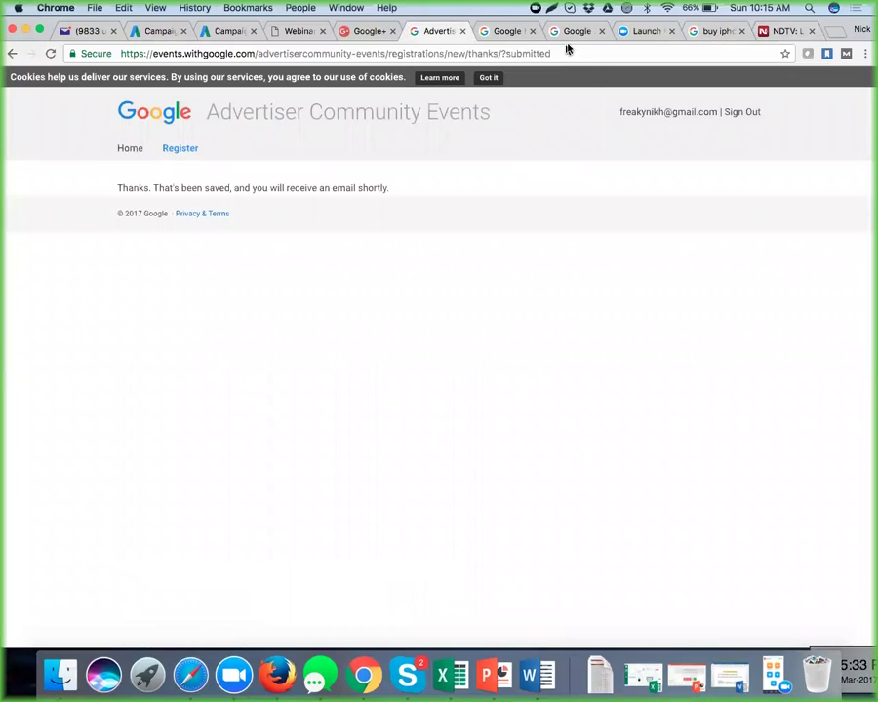
left_click(580, 36)
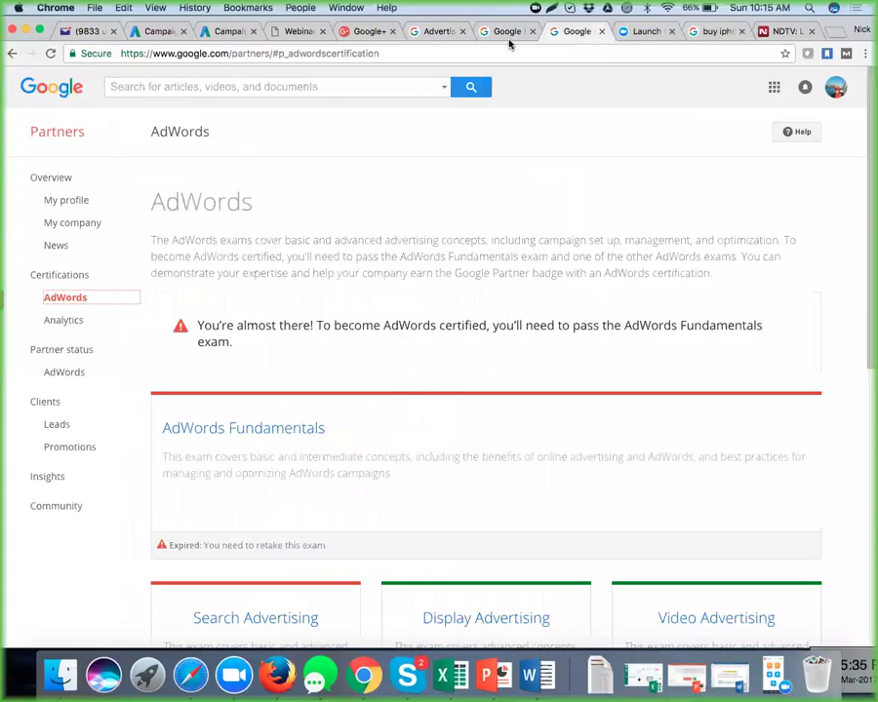
left_click(507, 35)
left_click(222, 31)
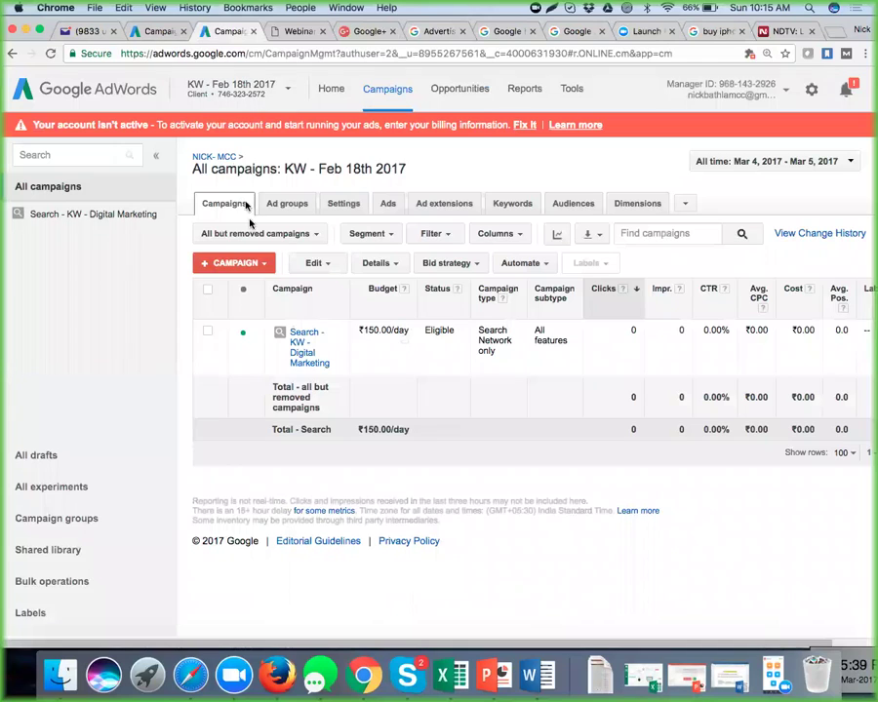
Create a new campaign of type Display Network only from the + CAMPAIGN menu.
left_click(257, 264)
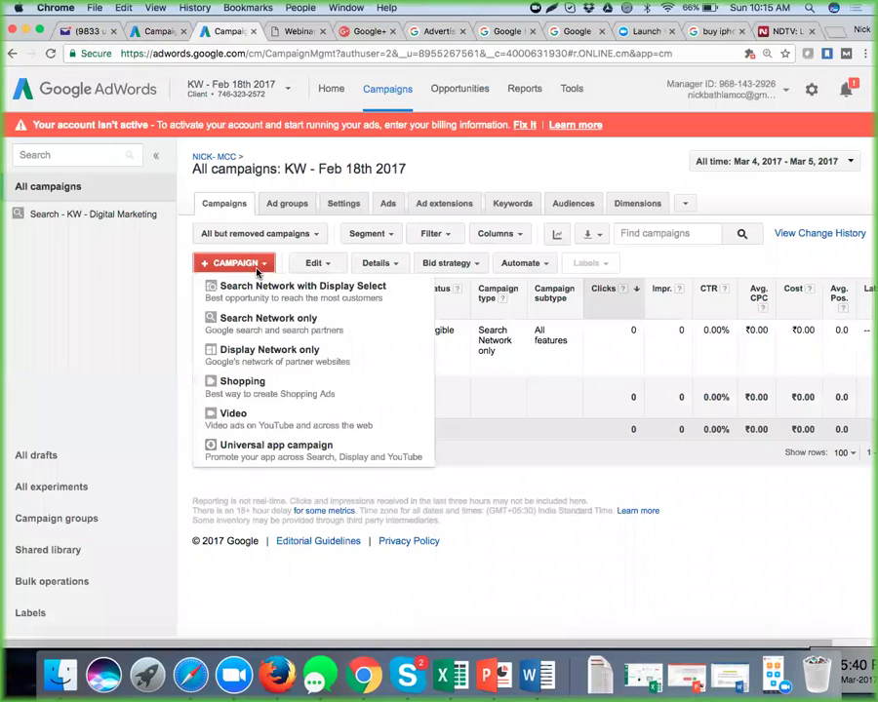
left_click(258, 357)
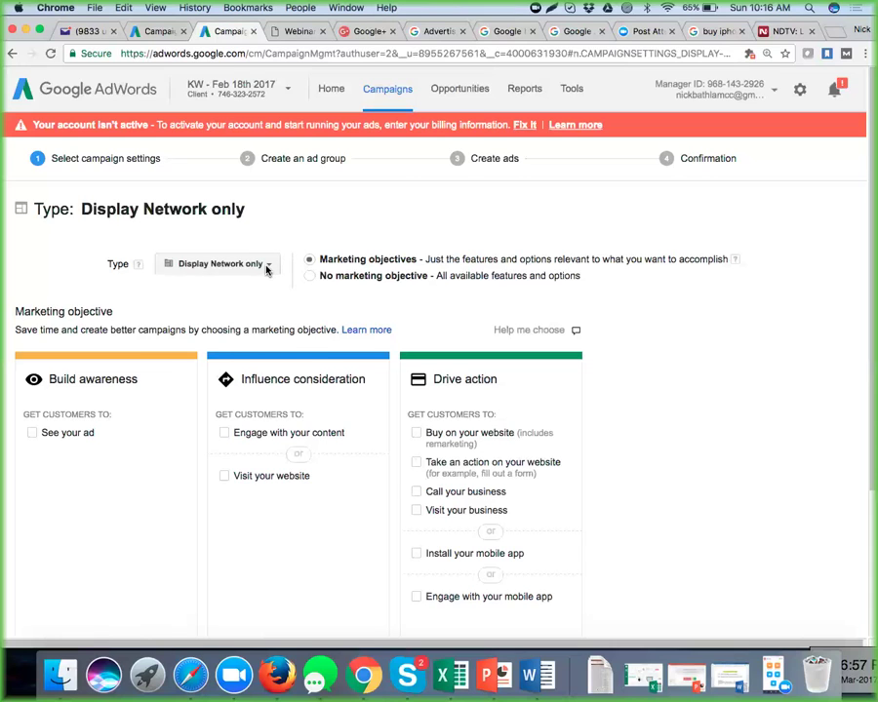
Keep the Display Network only type and tick 'Take an action on your website' under Drive action.
left_click(267, 270)
left_click(298, 230)
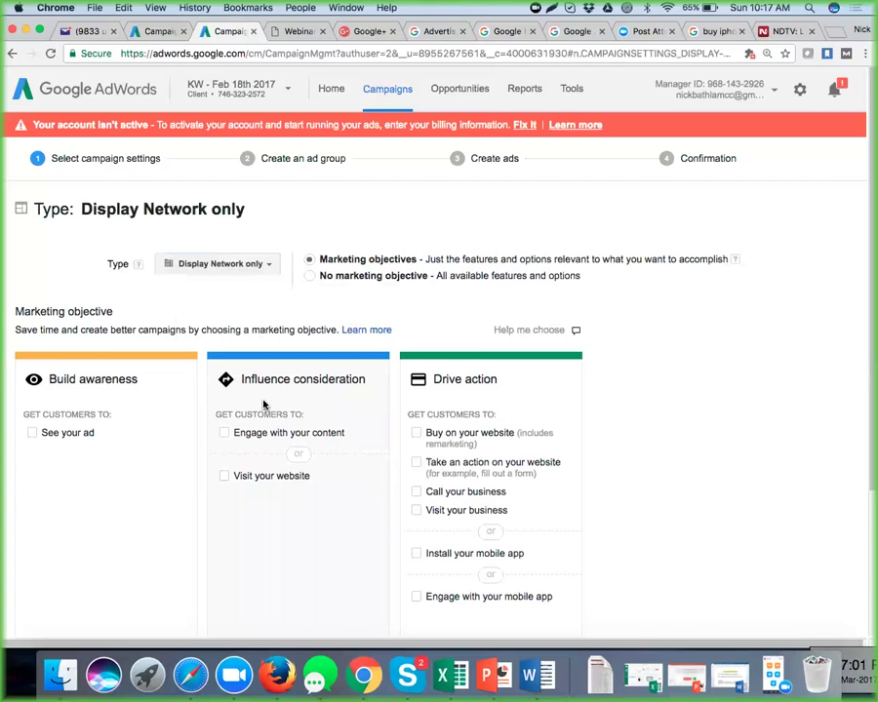
scroll(263, 404, "down", 2)
scroll(264, 404, "down", 1)
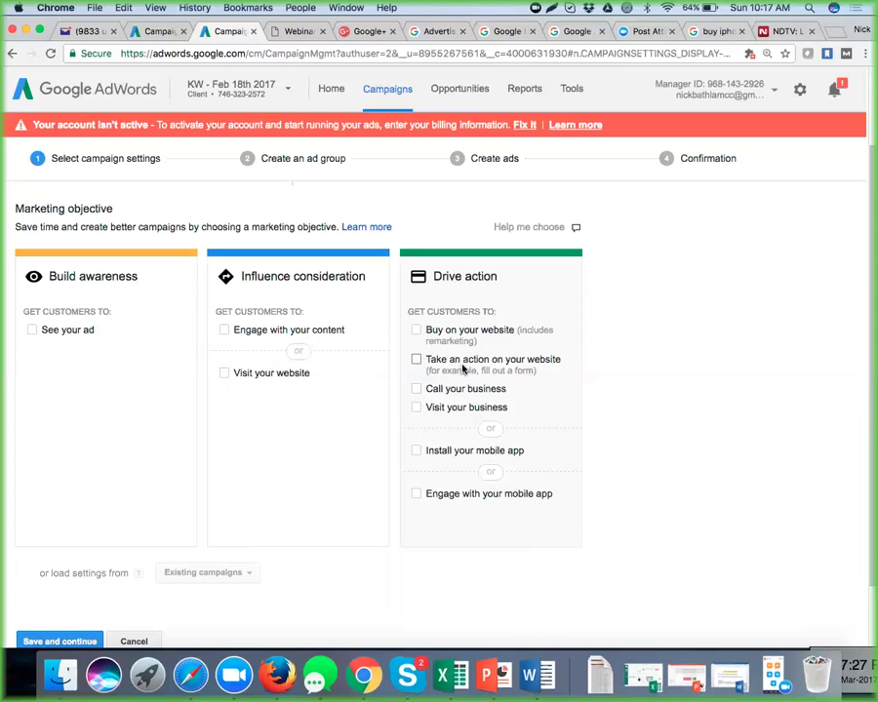
left_click(416, 362)
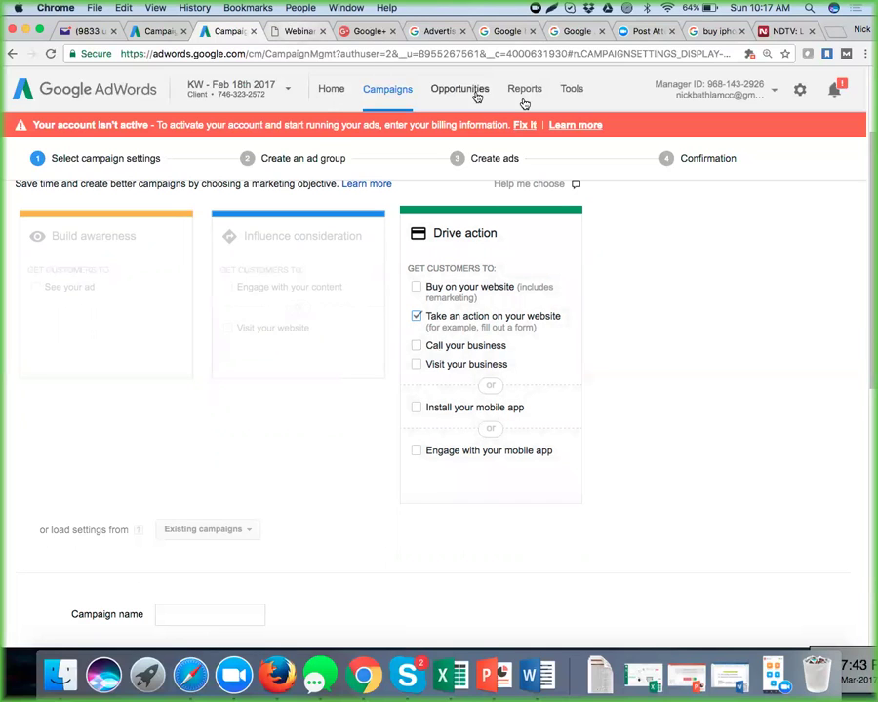
left_click(819, 36)
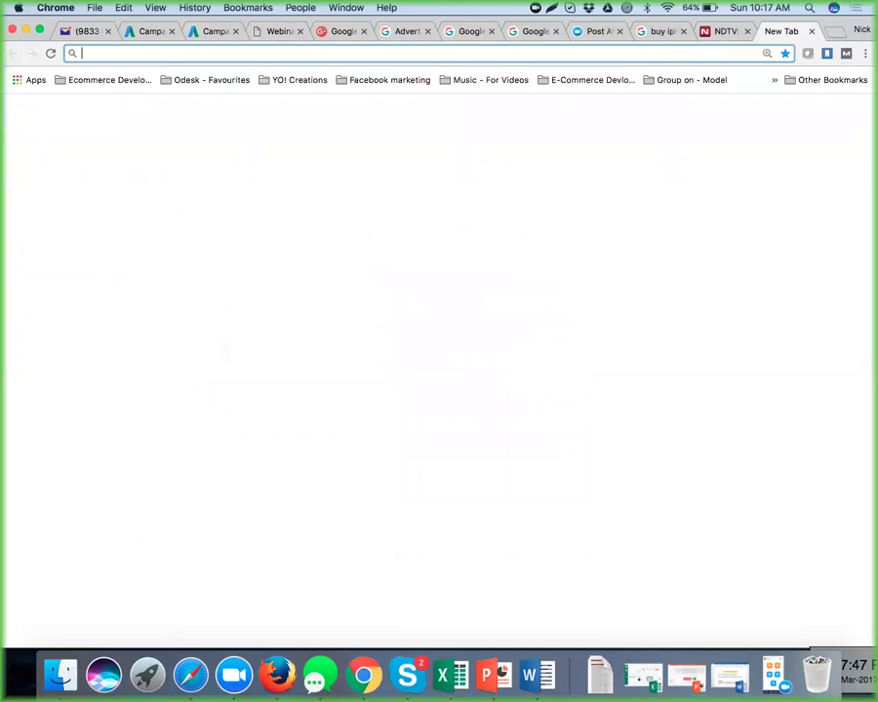
type("knowe")
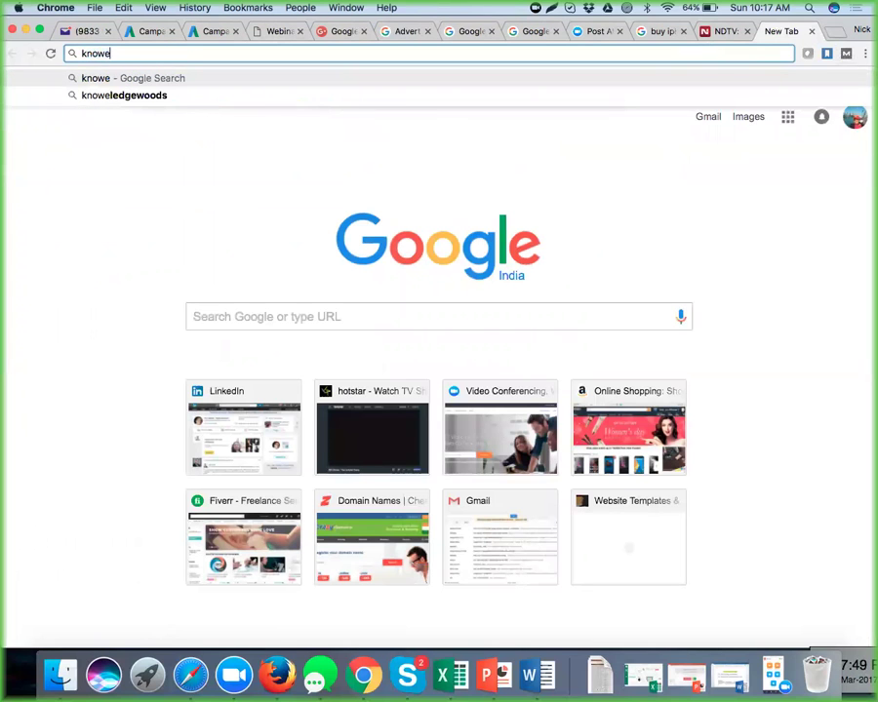
key("BackSpace")
key("Down")
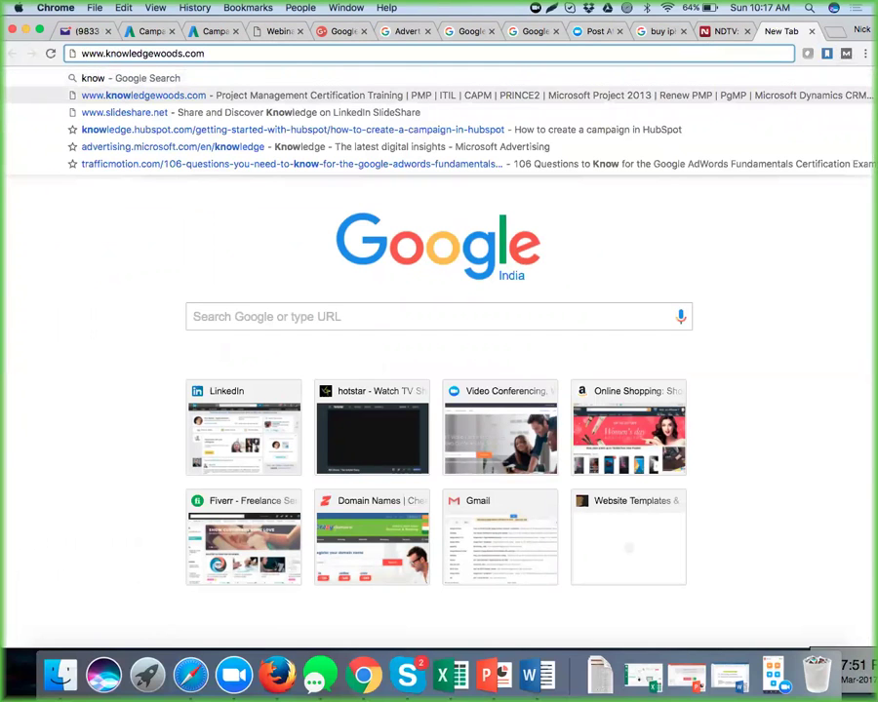
key("Return")
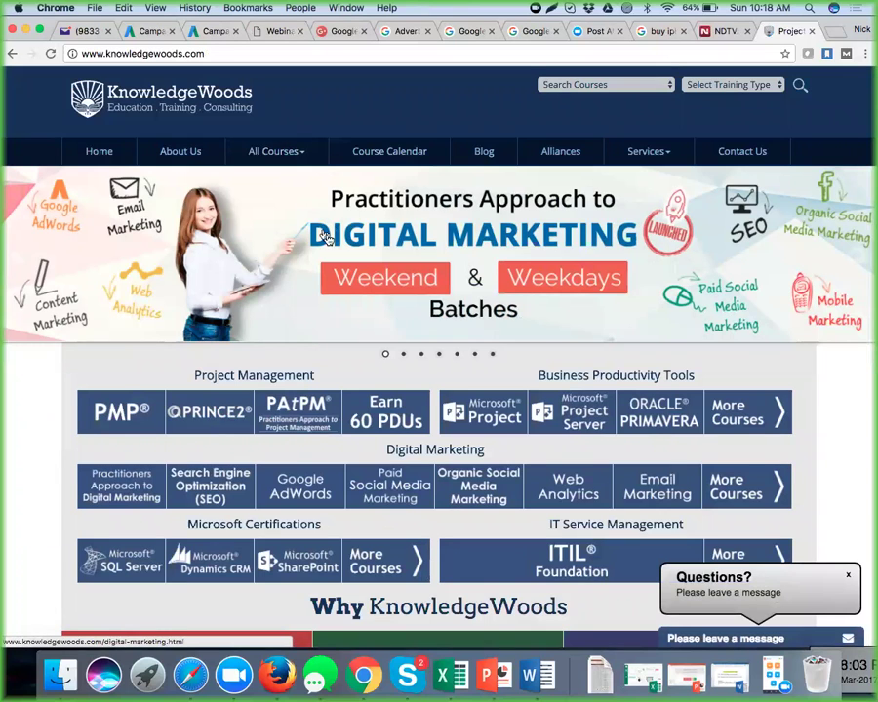
left_click(304, 188)
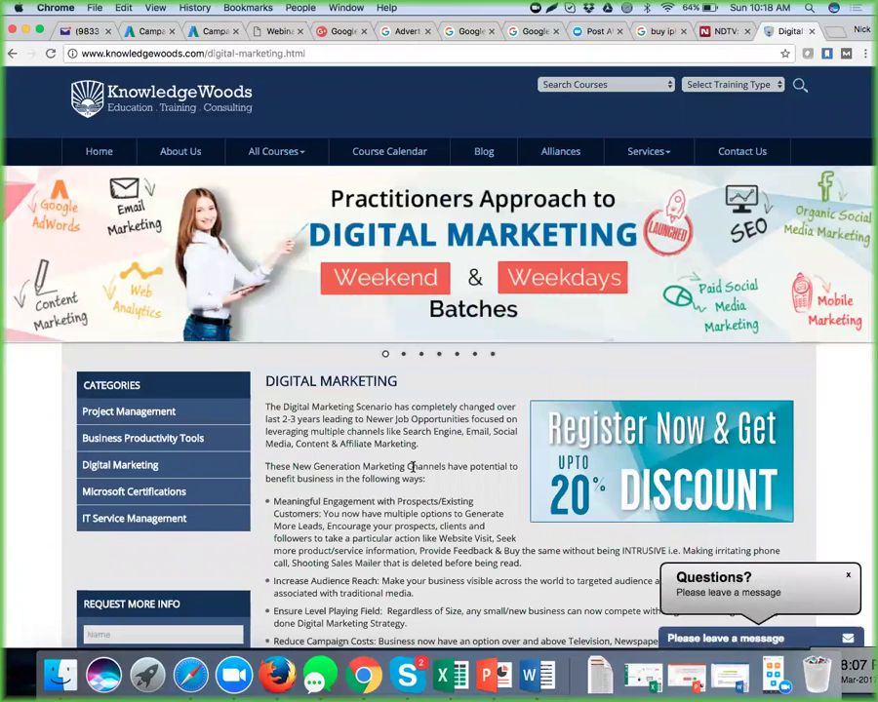
Look over the course page's enquiry form, then go back to the AdWords campaign settings tab.
scroll(411, 465, "down", 5)
scroll(411, 465, "down", 1)
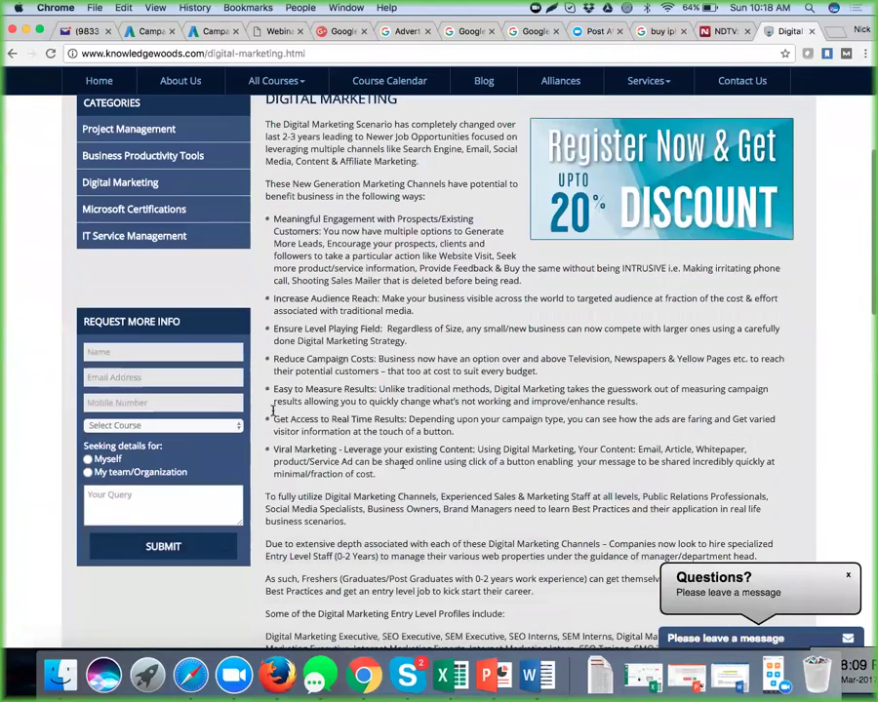
left_click(170, 346)
left_click(161, 375)
left_click(153, 436)
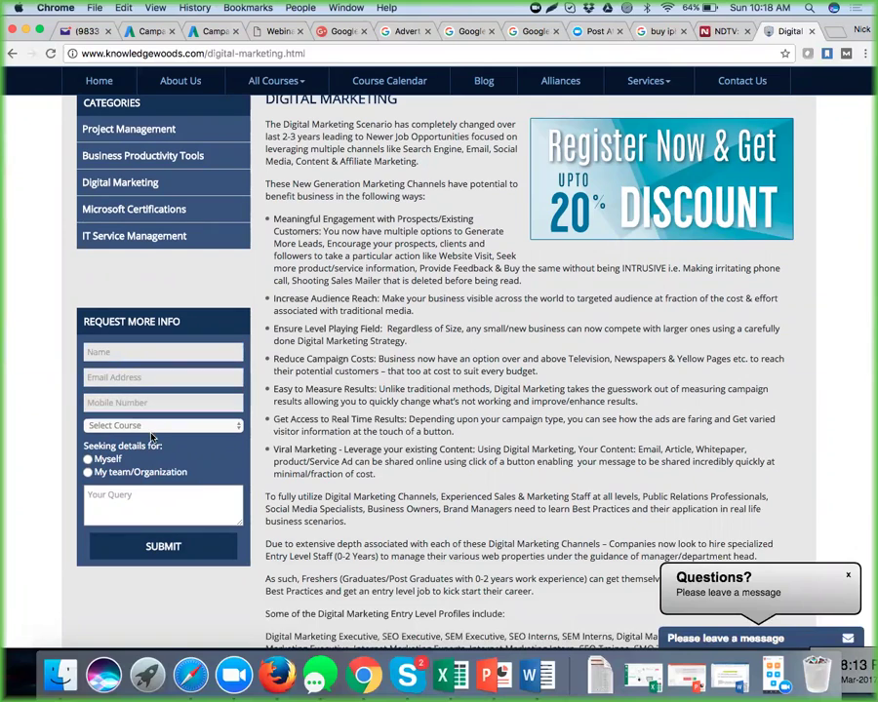
left_click(143, 497)
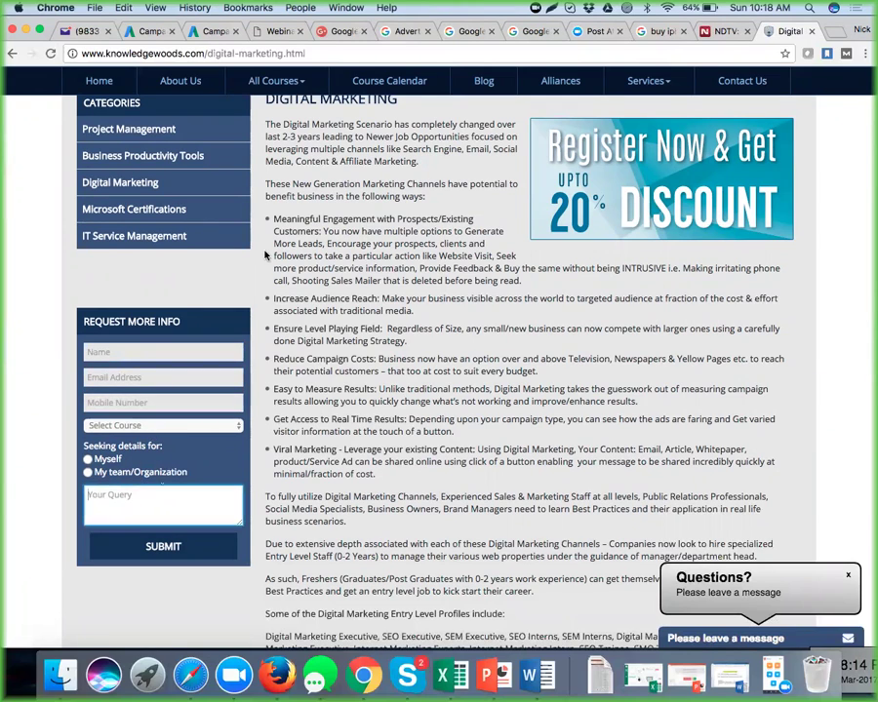
left_click(341, 53)
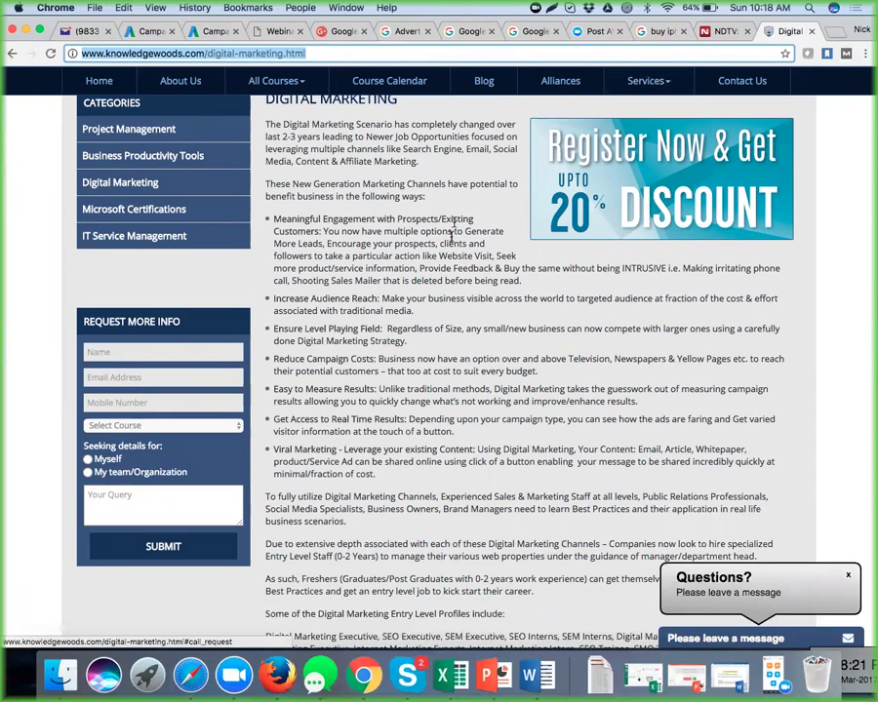
scroll(446, 314, "down", 5)
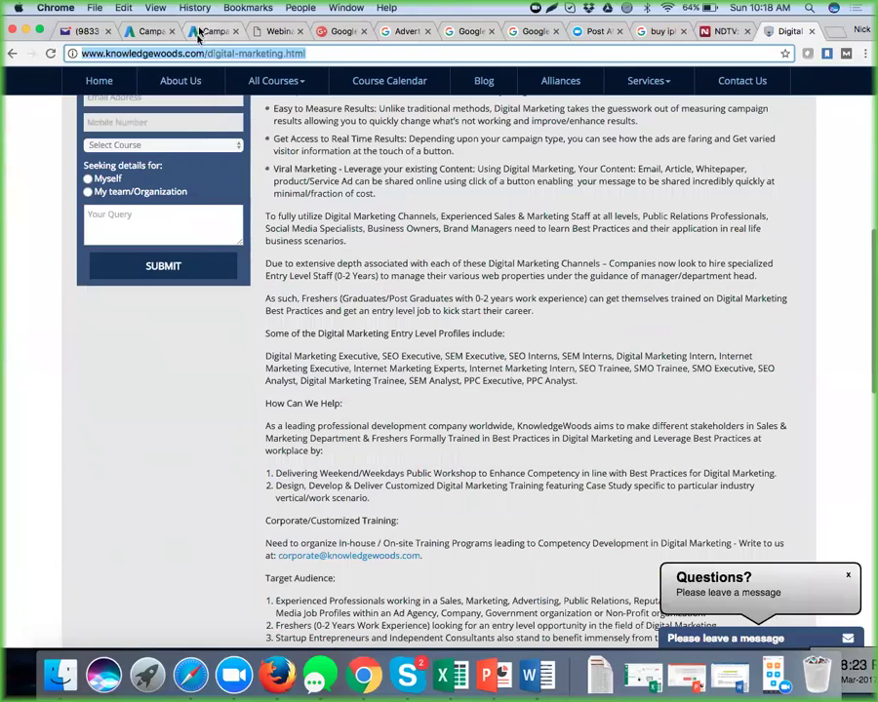
left_click(203, 29)
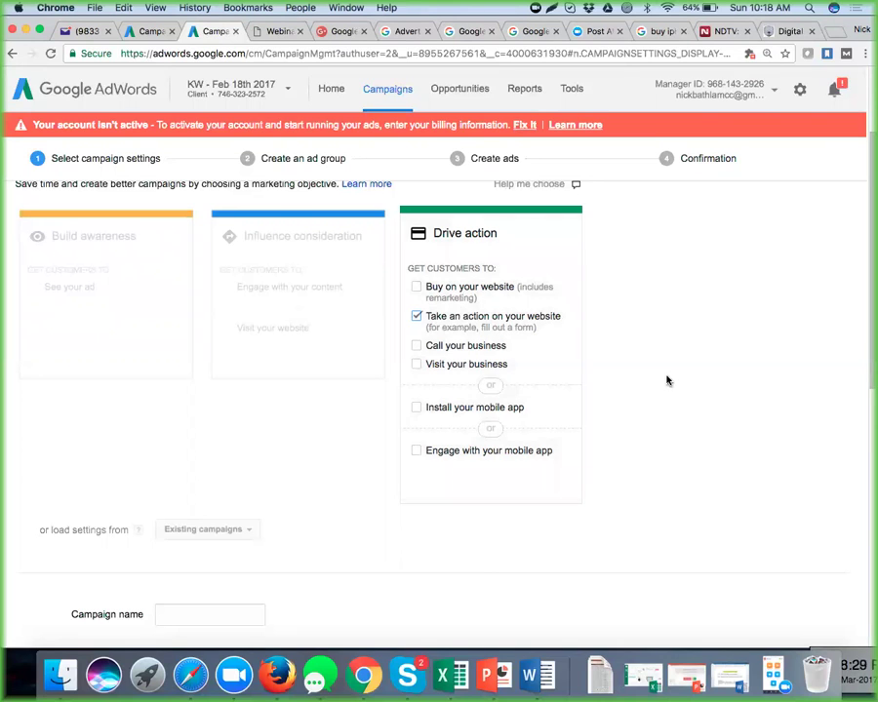
scroll(667, 380, "down", 5)
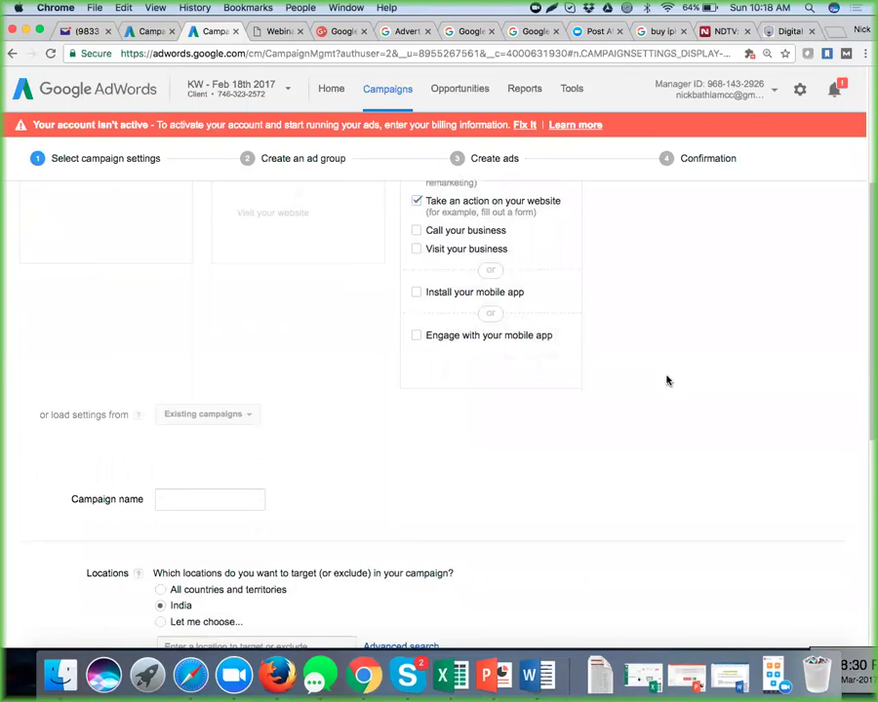
scroll(667, 381, "down", 2)
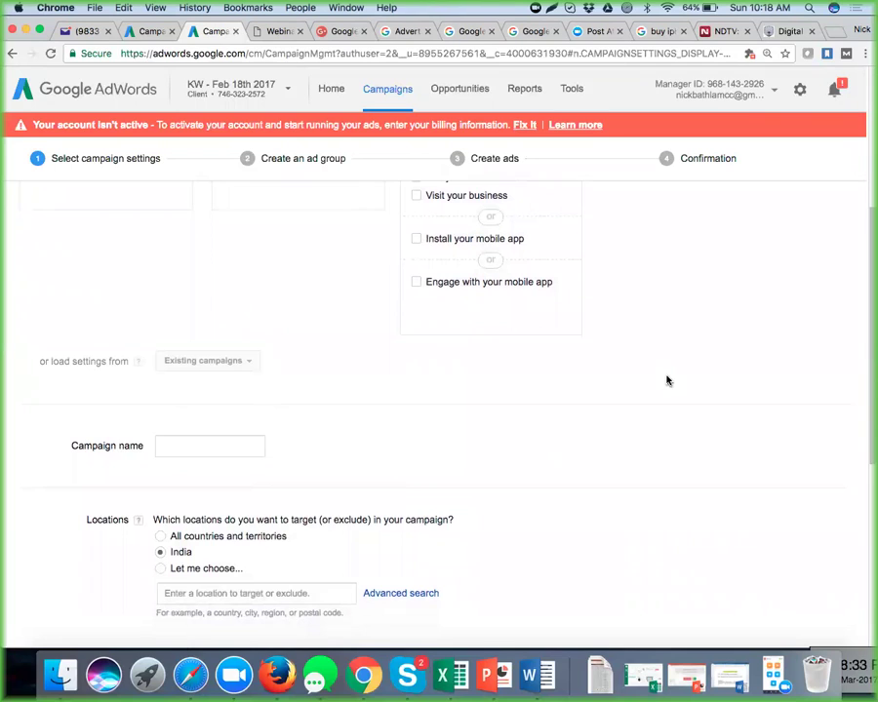
scroll(667, 381, "down", 1)
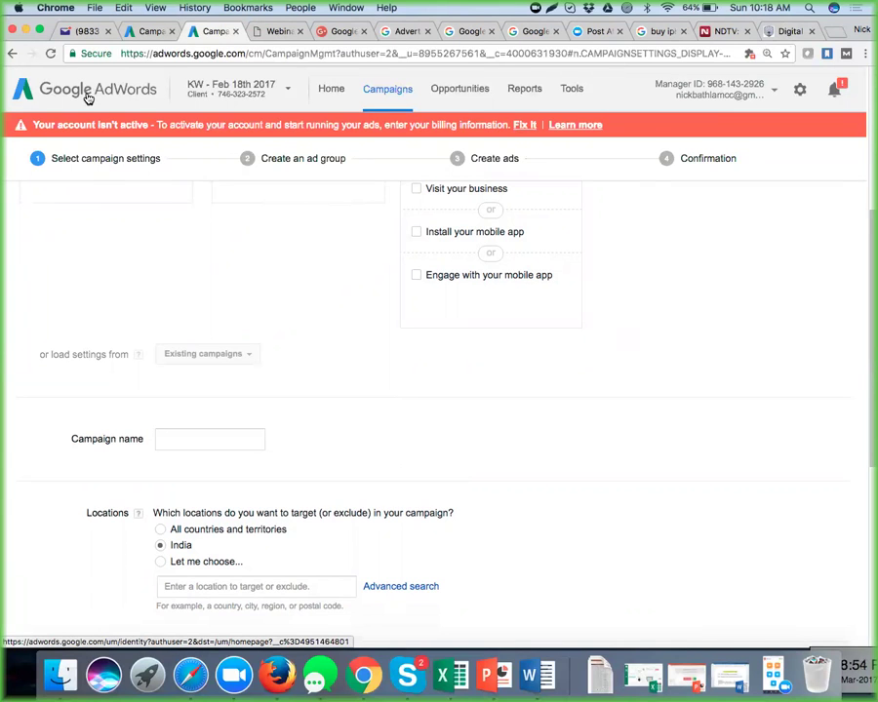
left_click(720, 33)
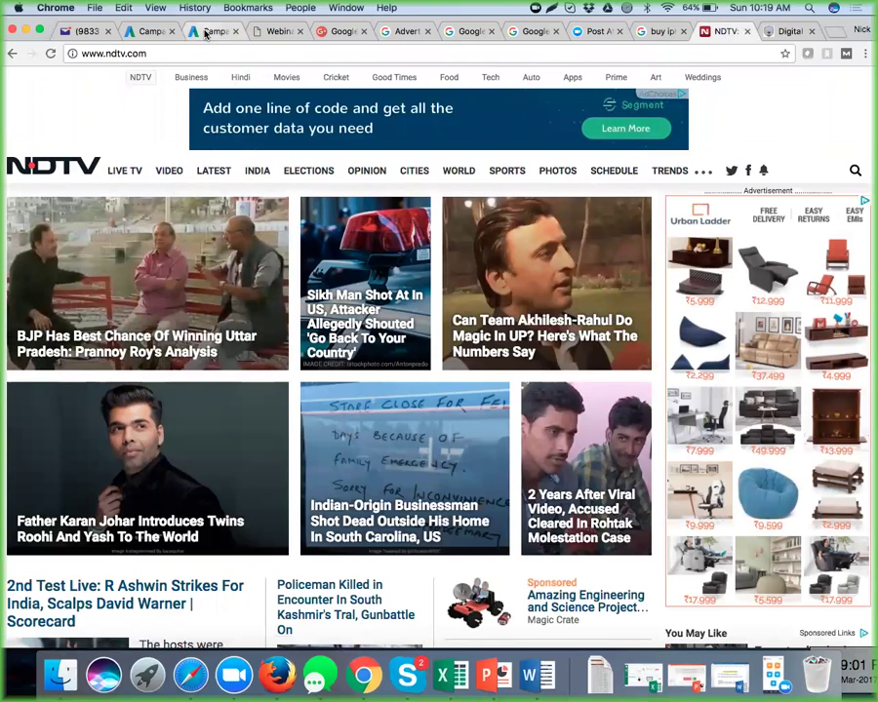
left_click(206, 32)
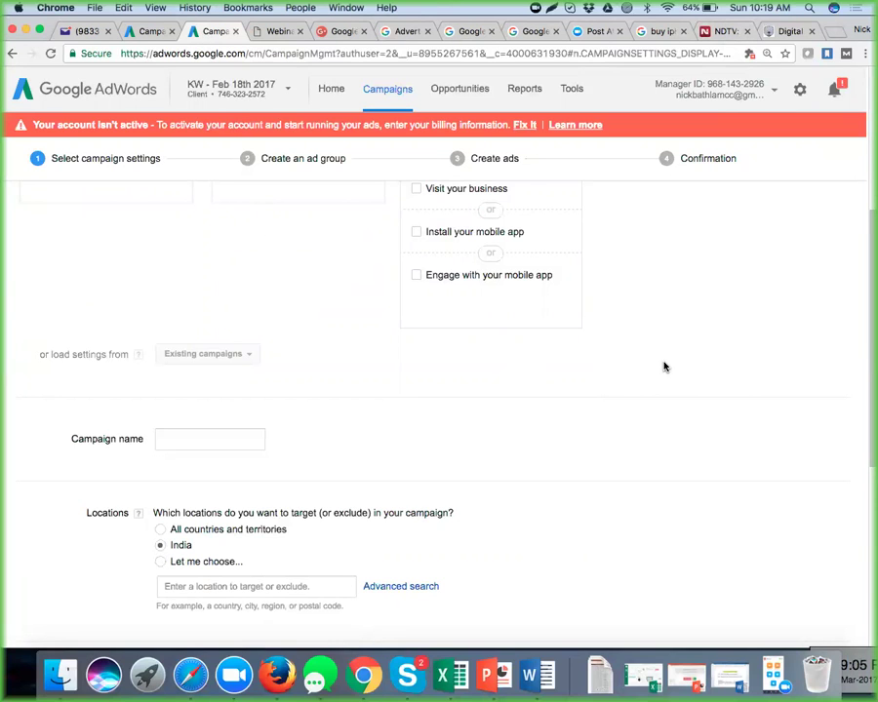
scroll(661, 364, "up", 4)
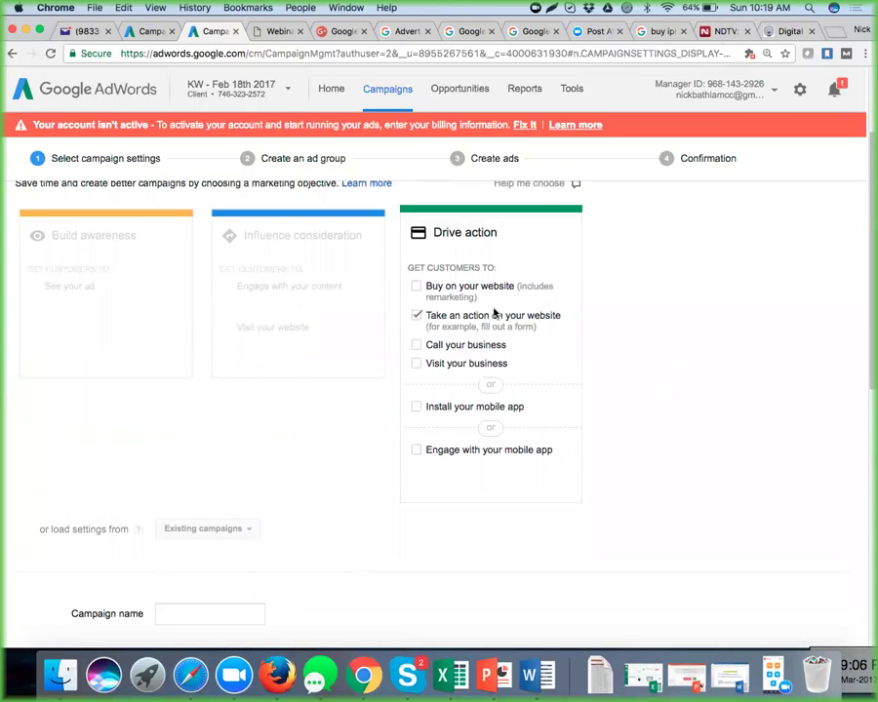
scroll(651, 415, "down", 4)
scroll(649, 417, "down", 3)
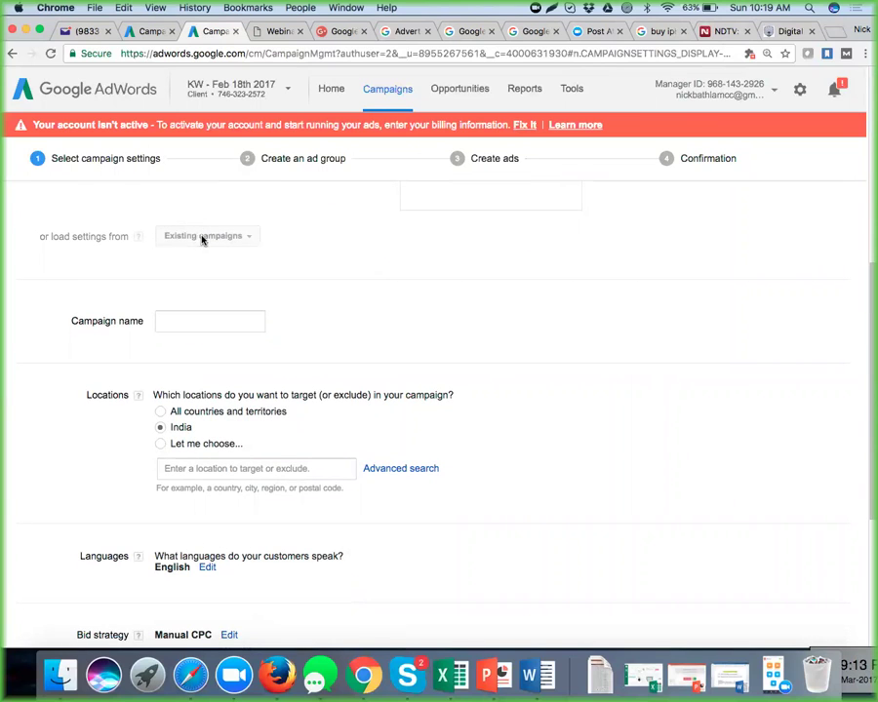
scroll(327, 251, "up", 3)
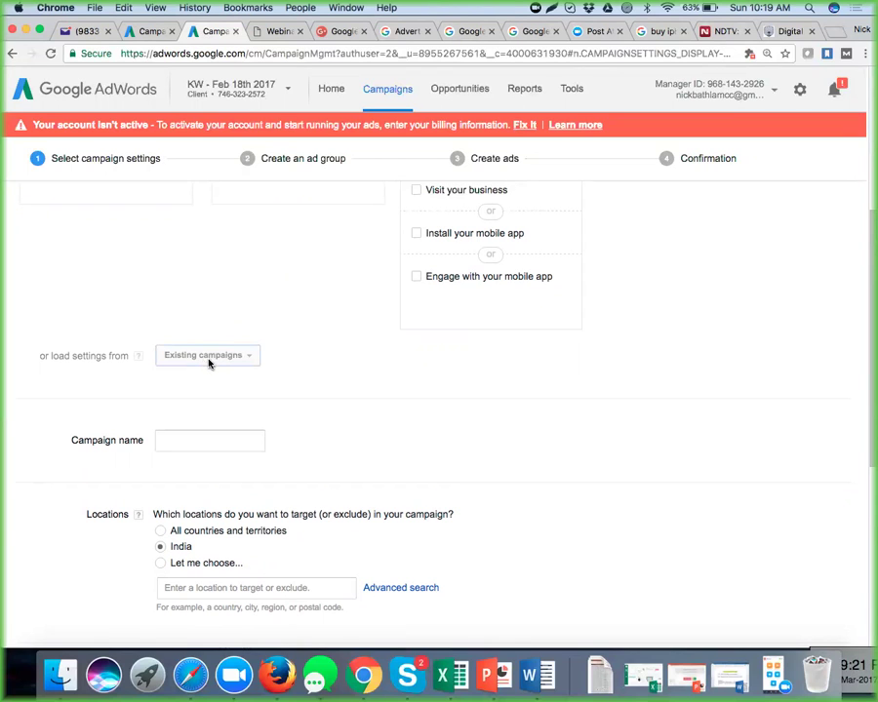
scroll(348, 365, "up", 1)
scroll(348, 365, "up", 3)
scroll(349, 364, "down", 4)
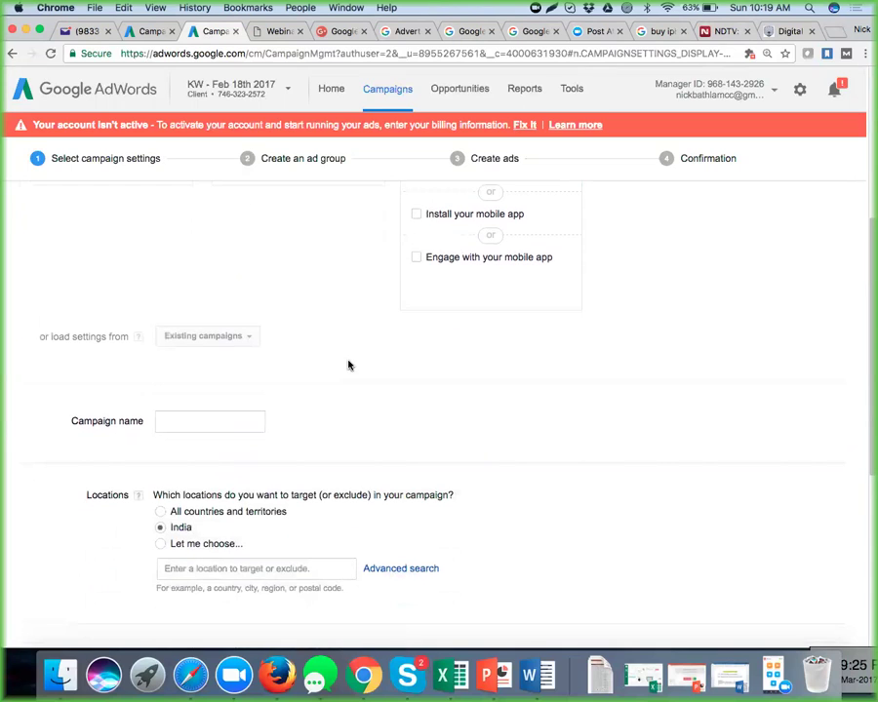
Name the campaign 'Display - Digital Marketing Course'.
left_click(233, 423)
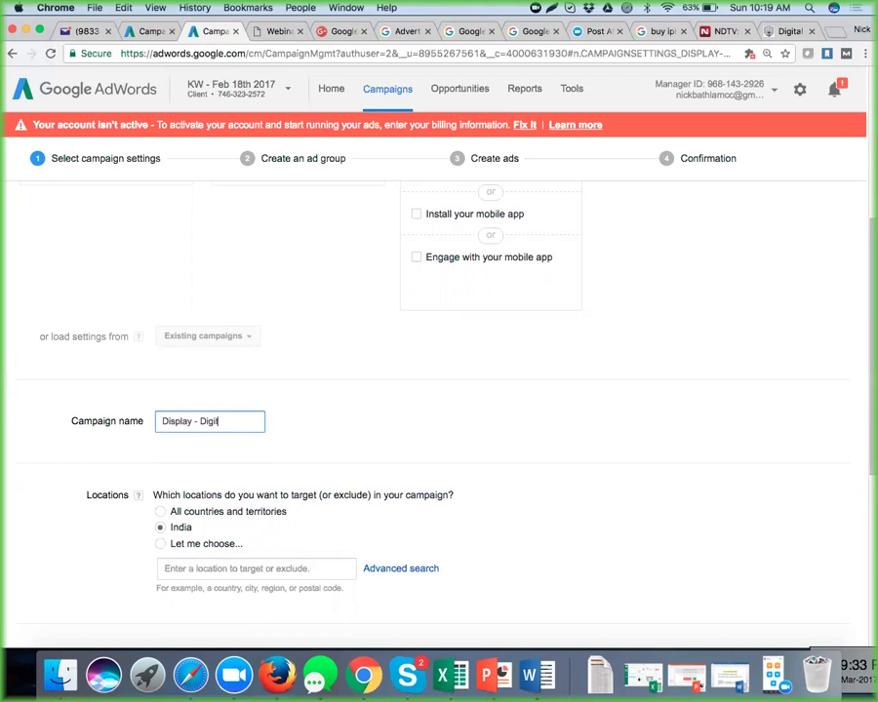
type("Display - Digital Marketing Course")
left_click(392, 451)
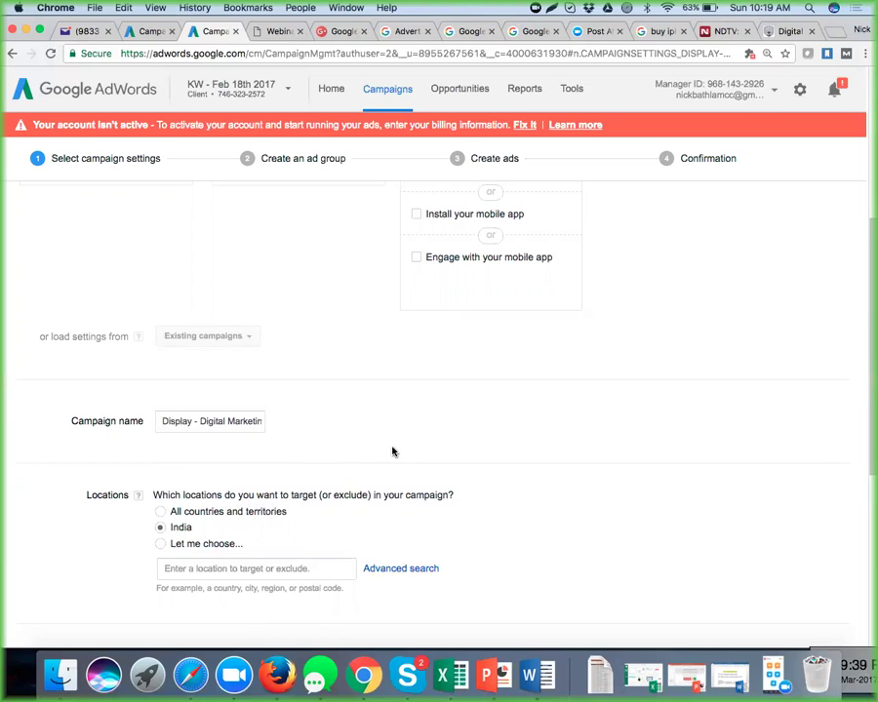
Set Locations to 'Let me choose...' and bring up the Advanced search location picker.
scroll(392, 450, "down", 5)
scroll(392, 451, "down", 2)
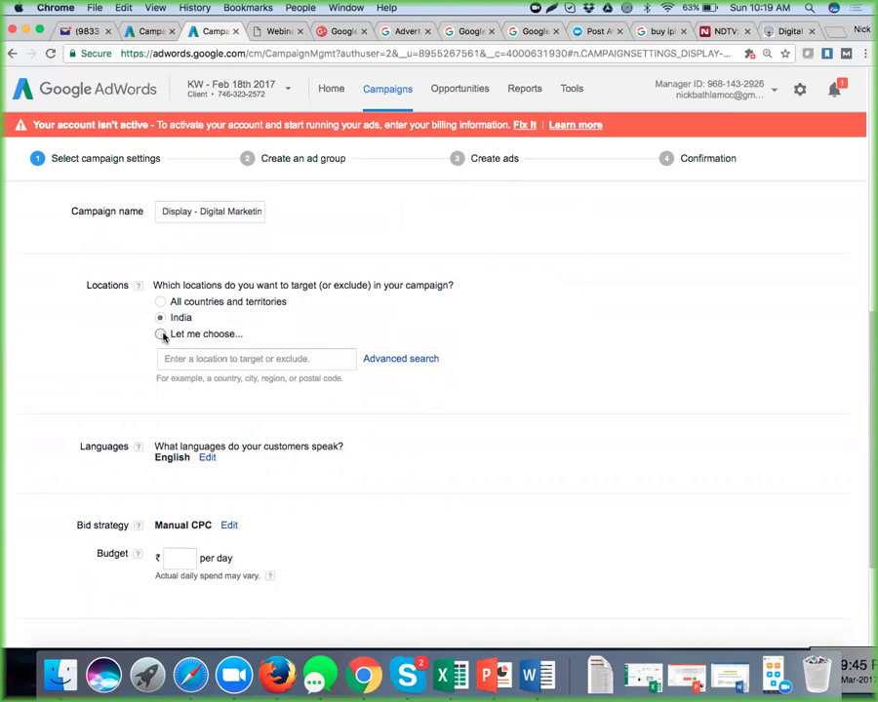
left_click(161, 335)
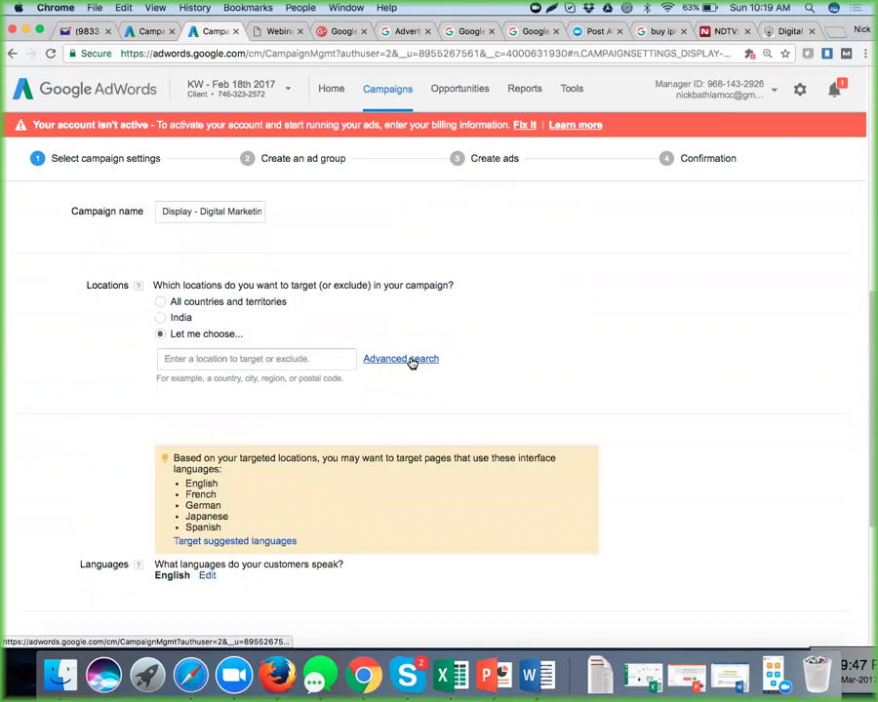
left_click(288, 357)
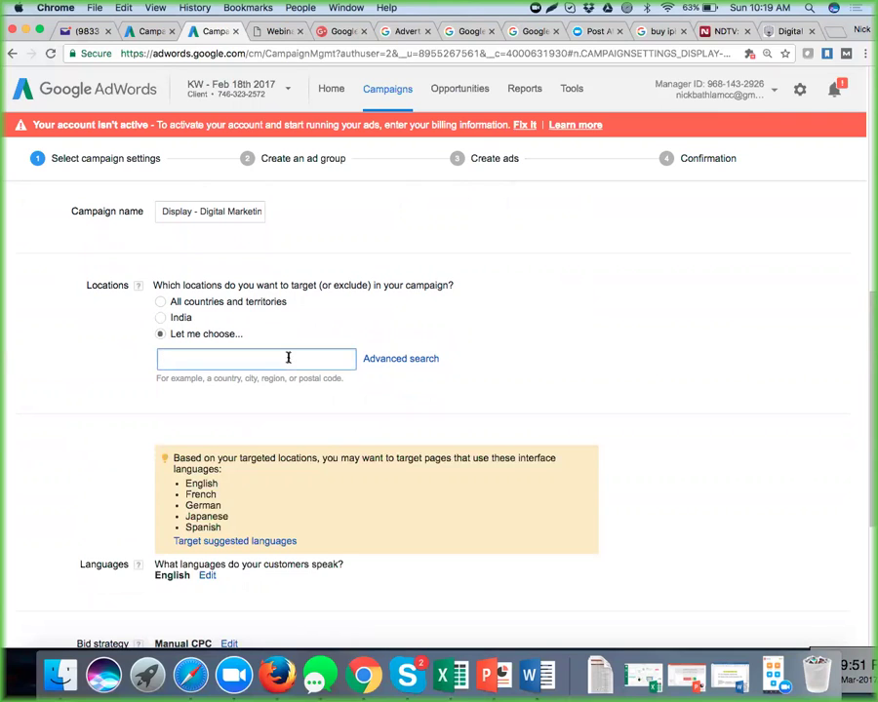
left_click(416, 360)
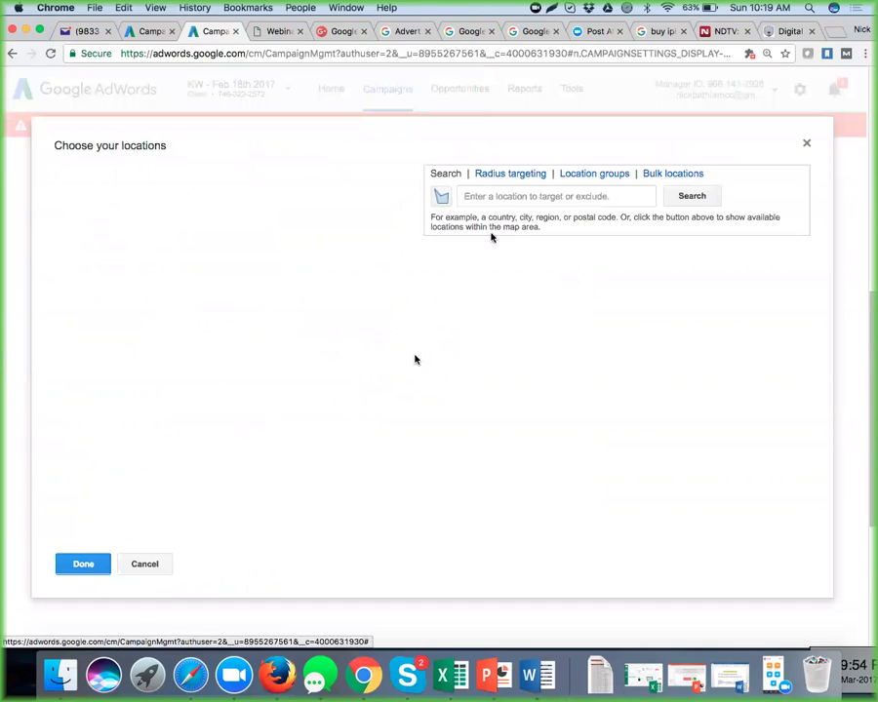
Switch to Radius targeting and zoom the map in on northern India.
left_click(509, 172)
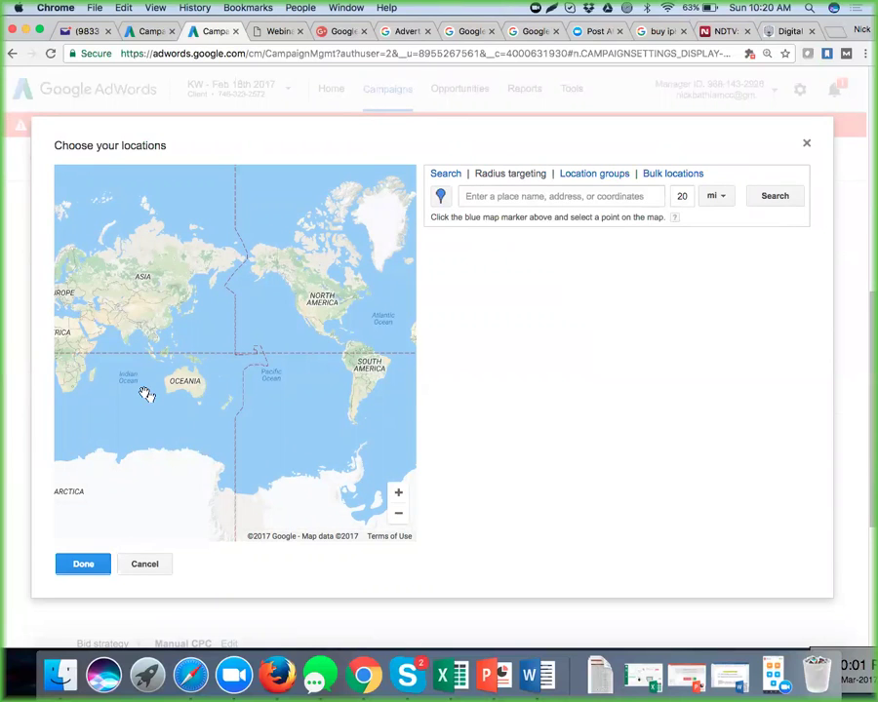
left_click_drag(147, 394, 302, 402)
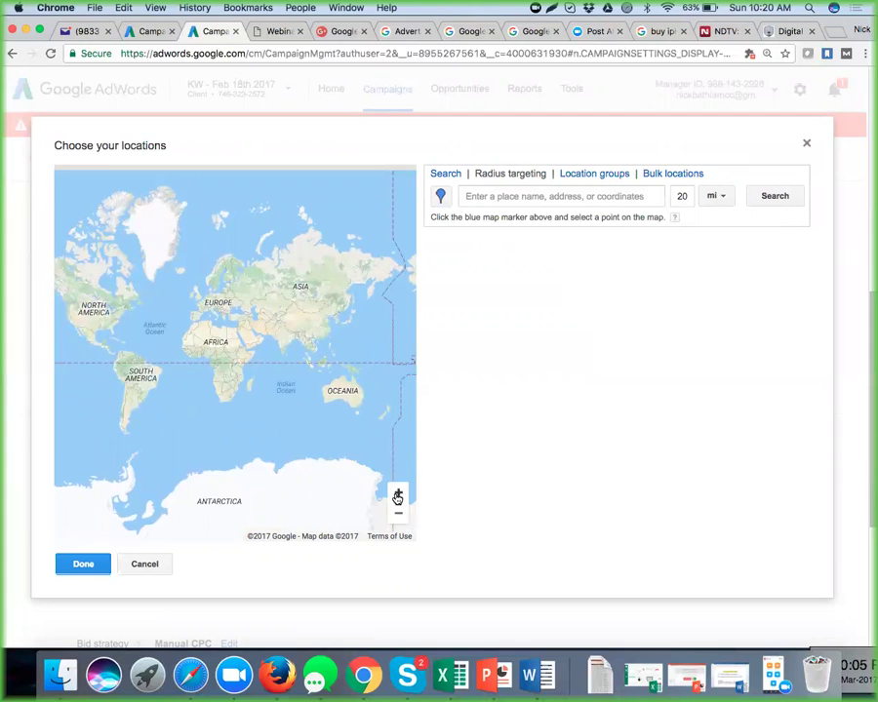
left_click(397, 495)
left_click(397, 495)
left_click(397, 495)
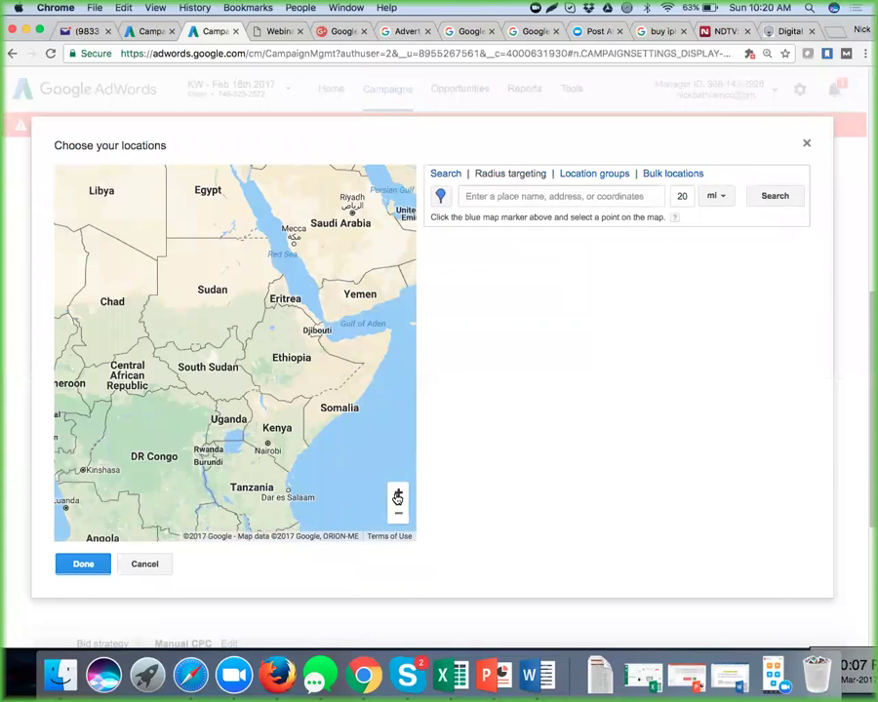
left_click(397, 517)
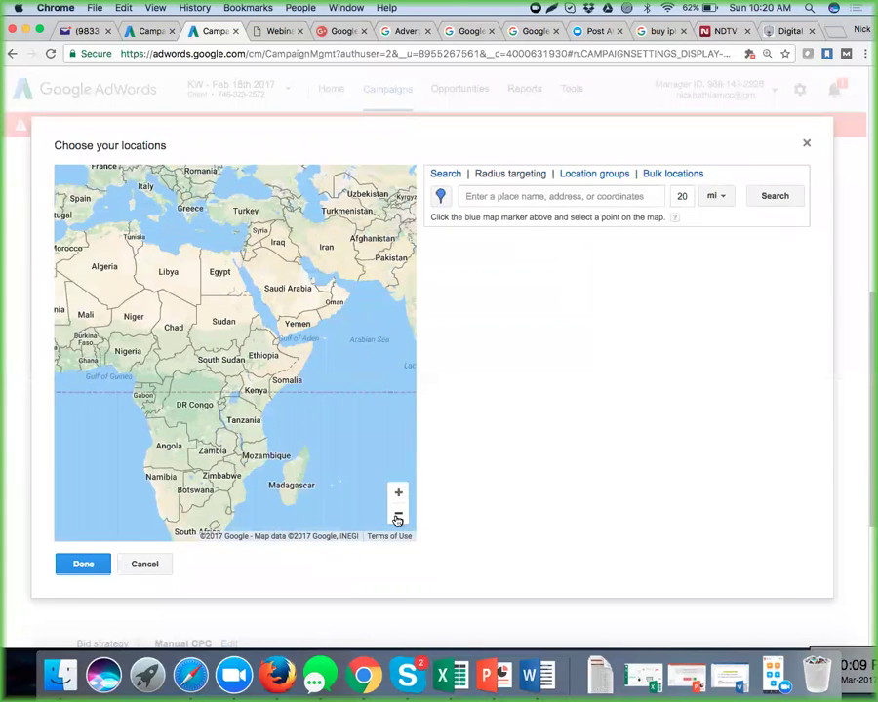
left_click_drag(366, 369, 121, 459)
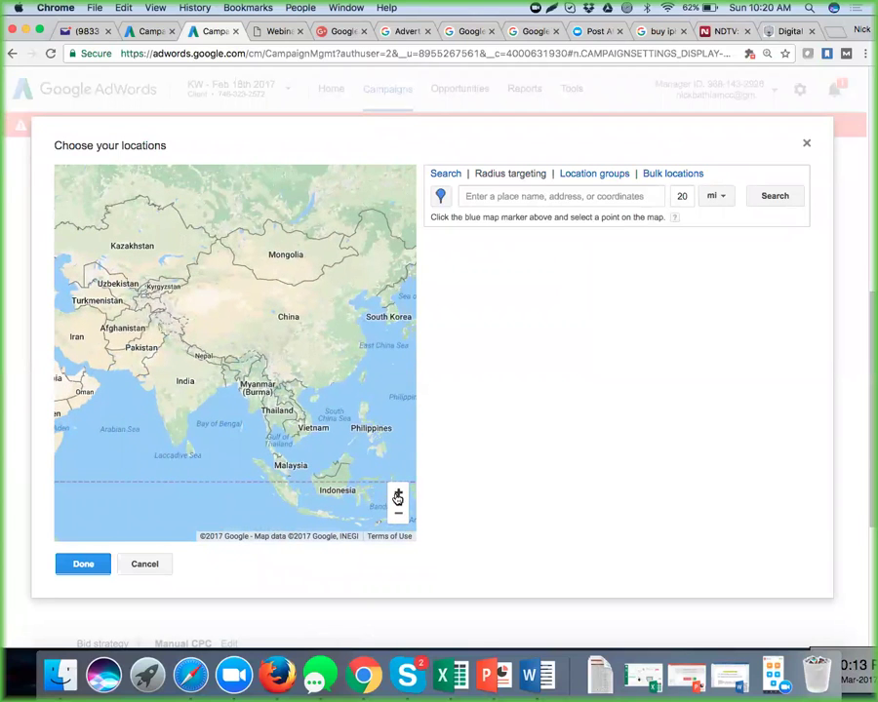
double_click(398, 499)
left_click_drag(182, 445, 396, 475)
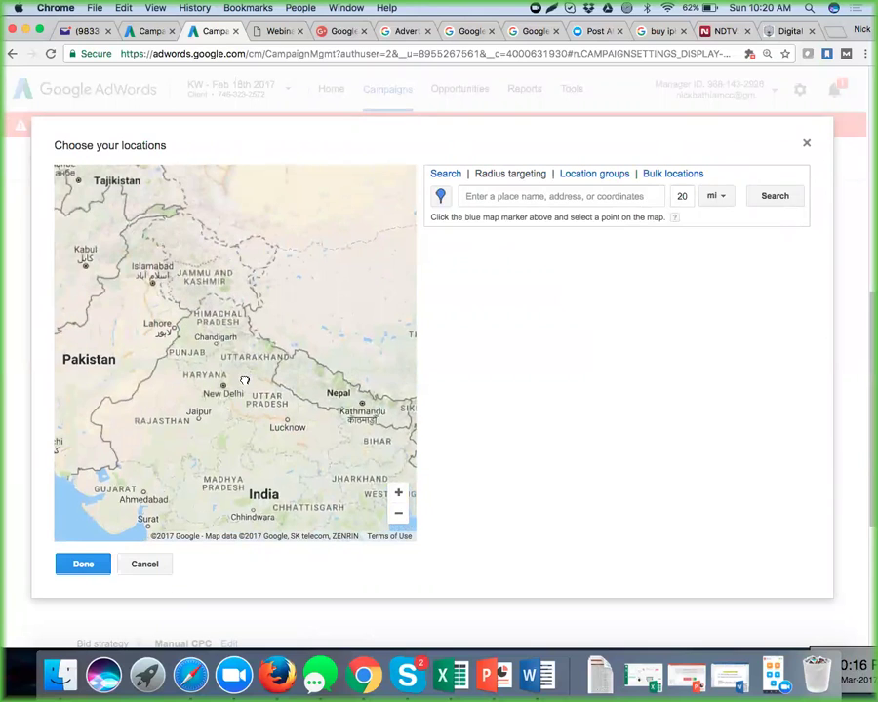
double_click(398, 495)
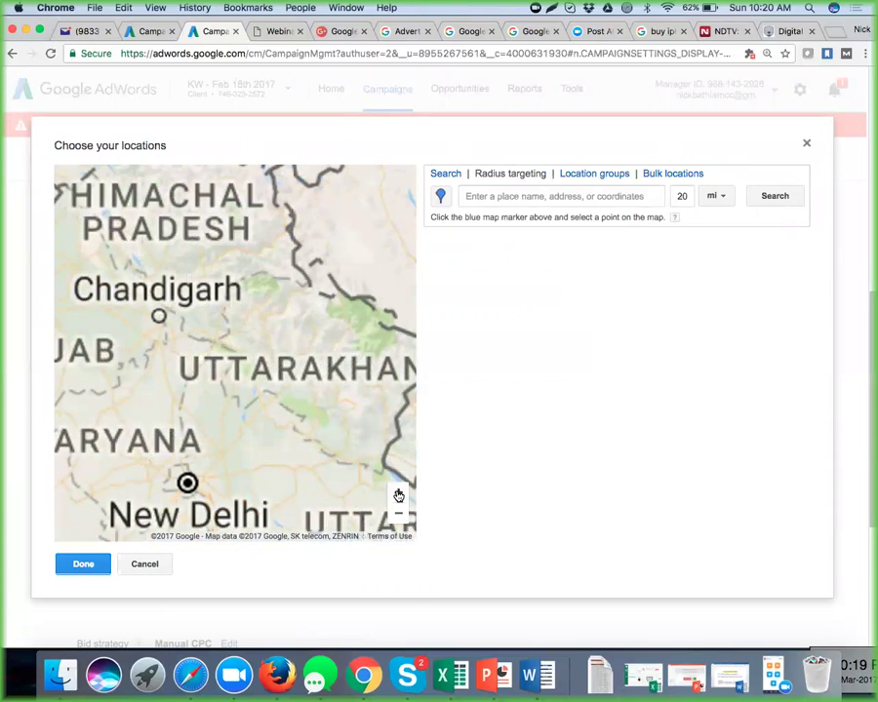
left_click(398, 496)
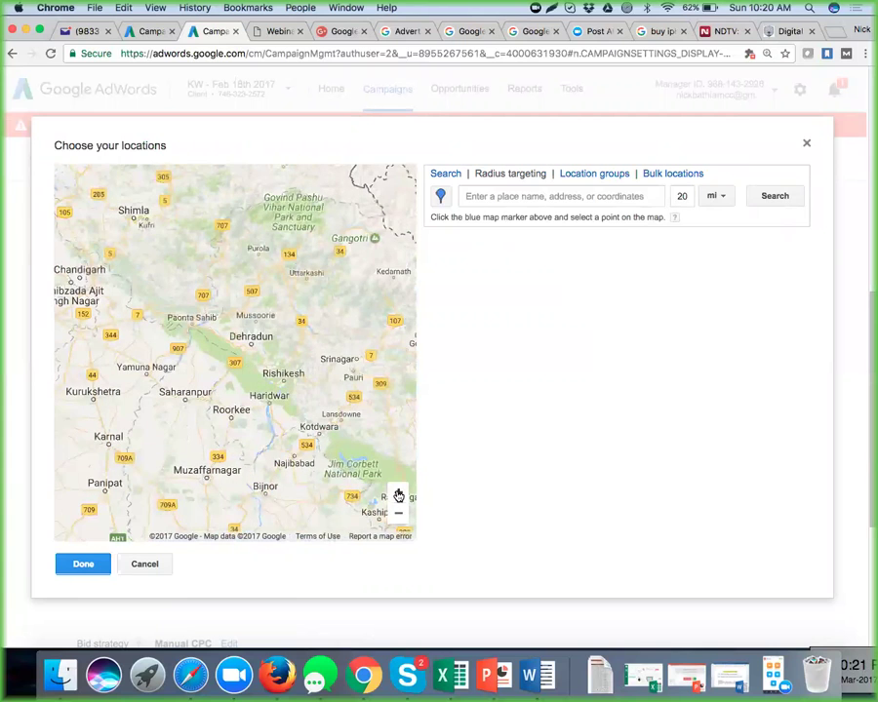
Pan and zoom the map to Noida Phase-2 street level and ready the point marker.
left_click_drag(246, 456, 295, 393)
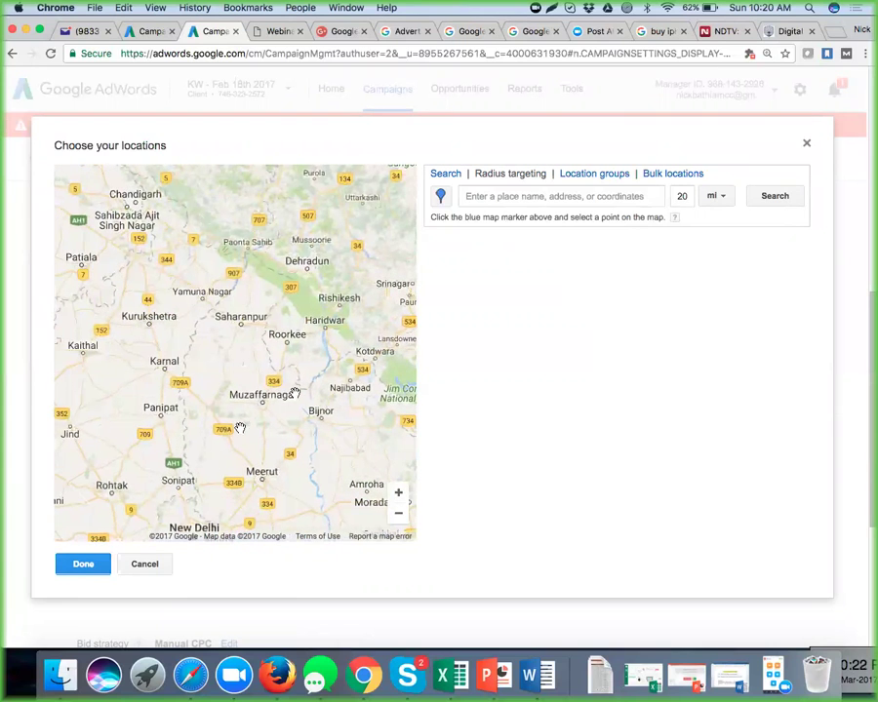
left_click_drag(256, 348, 252, 396)
left_click(399, 493)
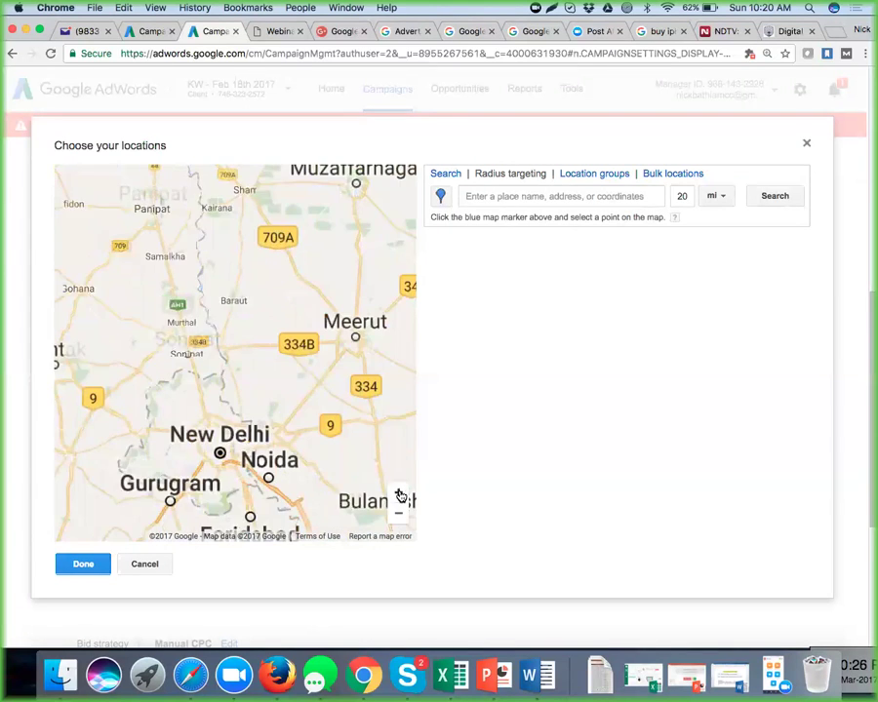
left_click(399, 492)
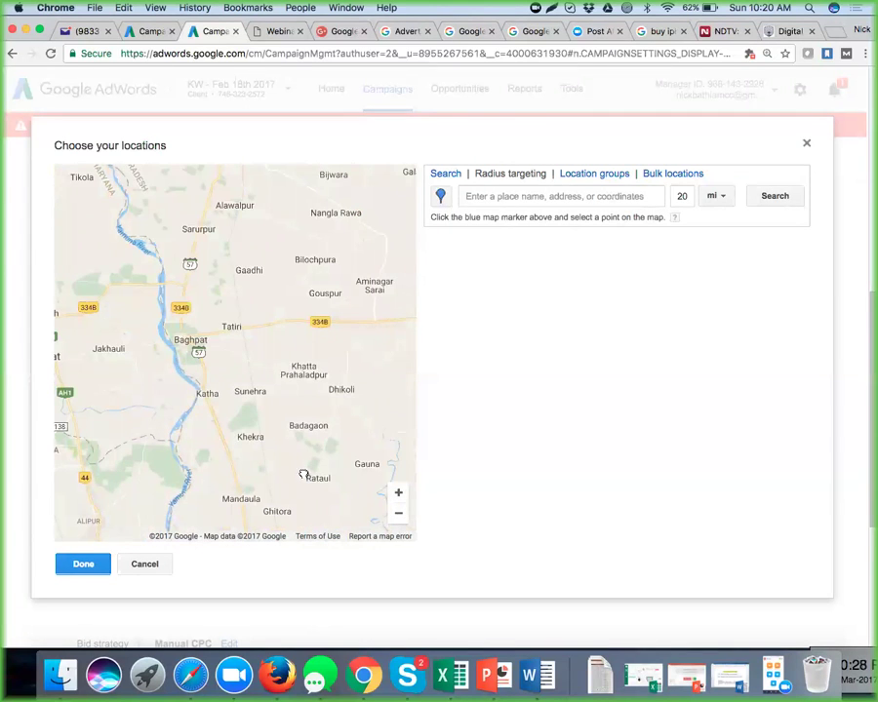
left_click_drag(303, 474, 299, 317)
left_click_drag(301, 371, 345, 238)
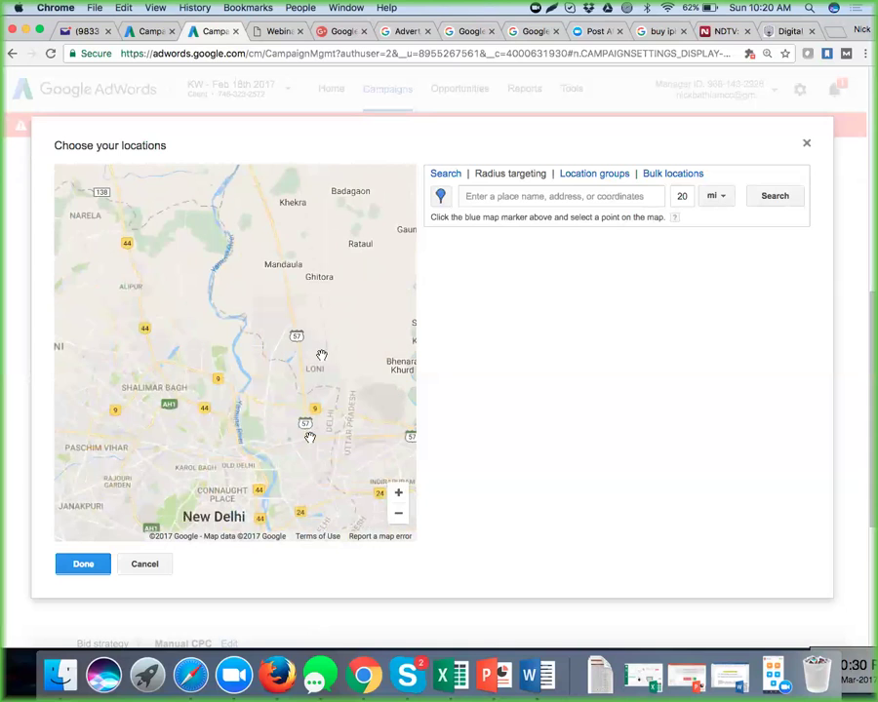
left_click_drag(309, 437, 303, 298)
left_click_drag(312, 400, 242, 365)
left_click_drag(292, 413, 237, 378)
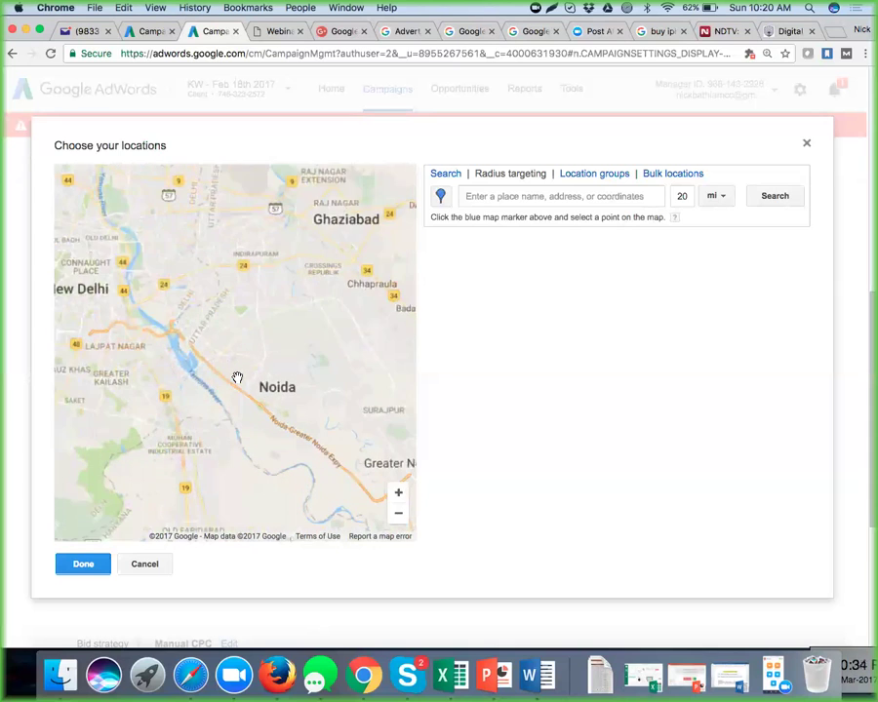
left_click(397, 493)
left_click(396, 494)
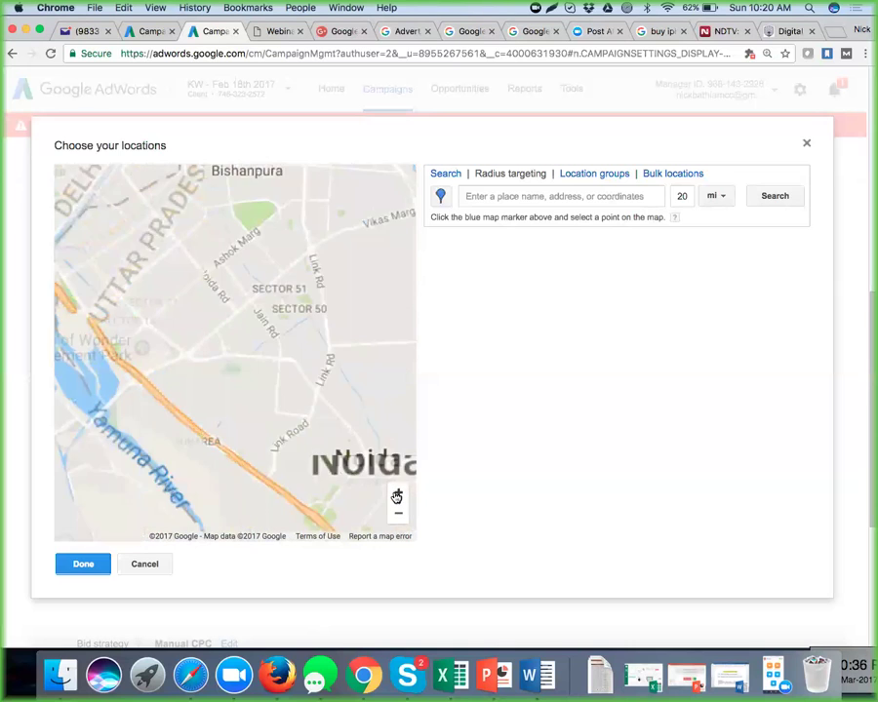
left_click_drag(287, 443, 111, 354)
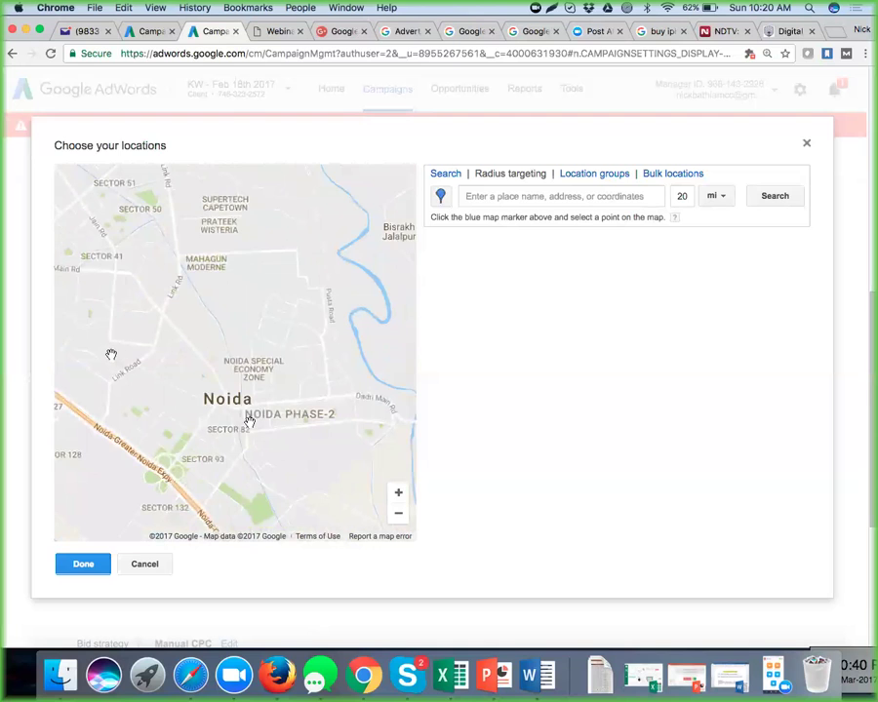
left_click_drag(169, 388, 151, 320)
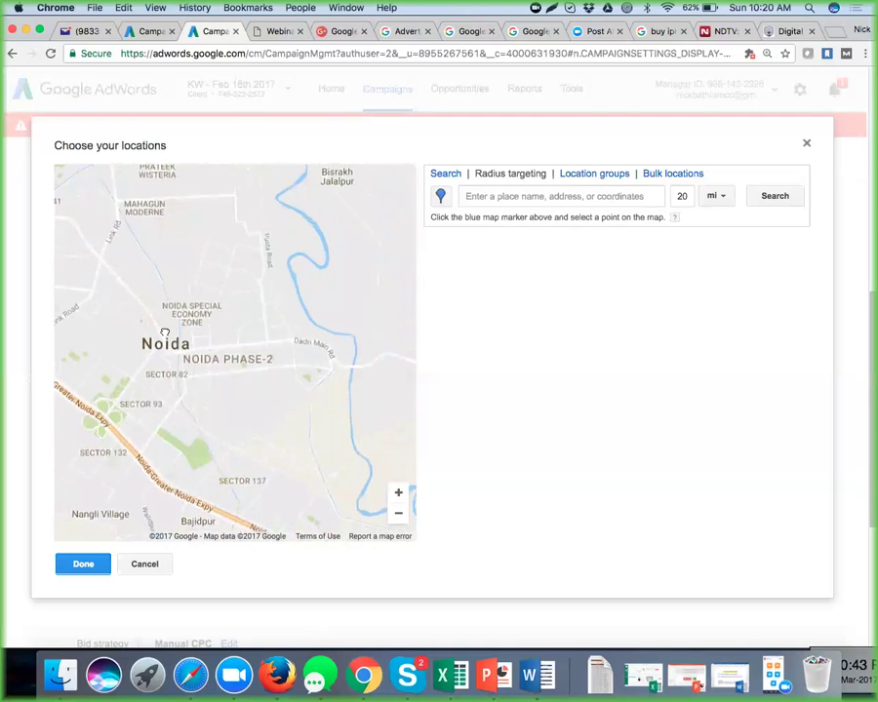
double_click(398, 493)
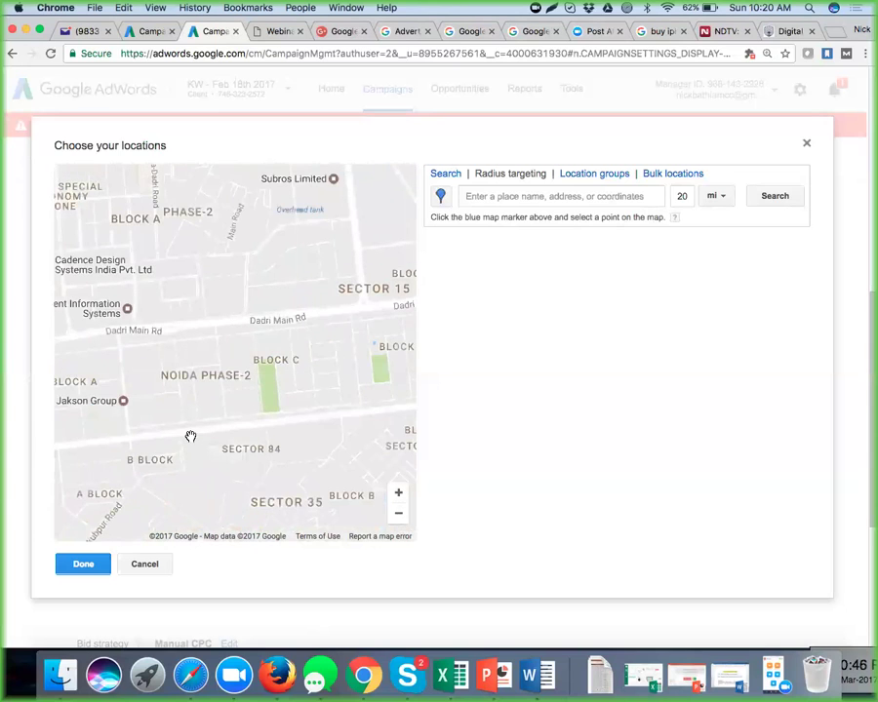
left_click_drag(191, 438, 310, 472)
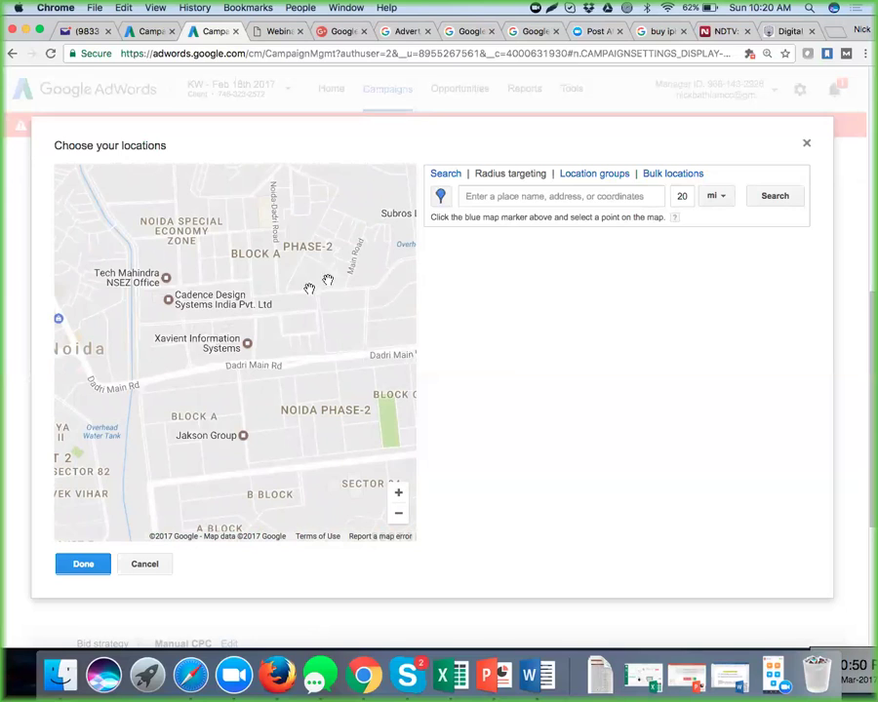
left_click(442, 197)
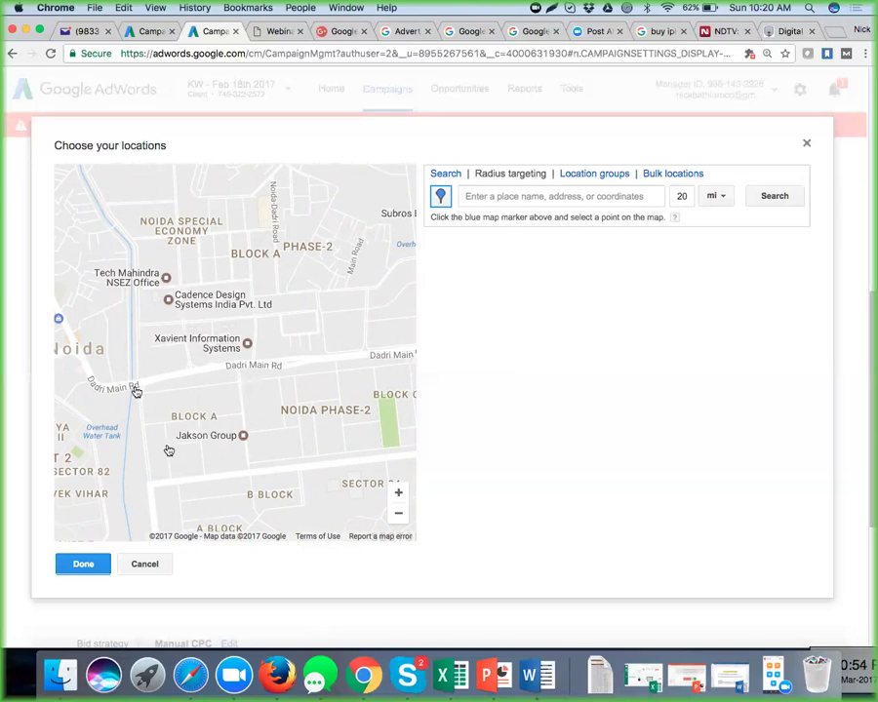
Drop a point in Noida, set a 20 km radius, add it and confirm the locations.
left_click(207, 385)
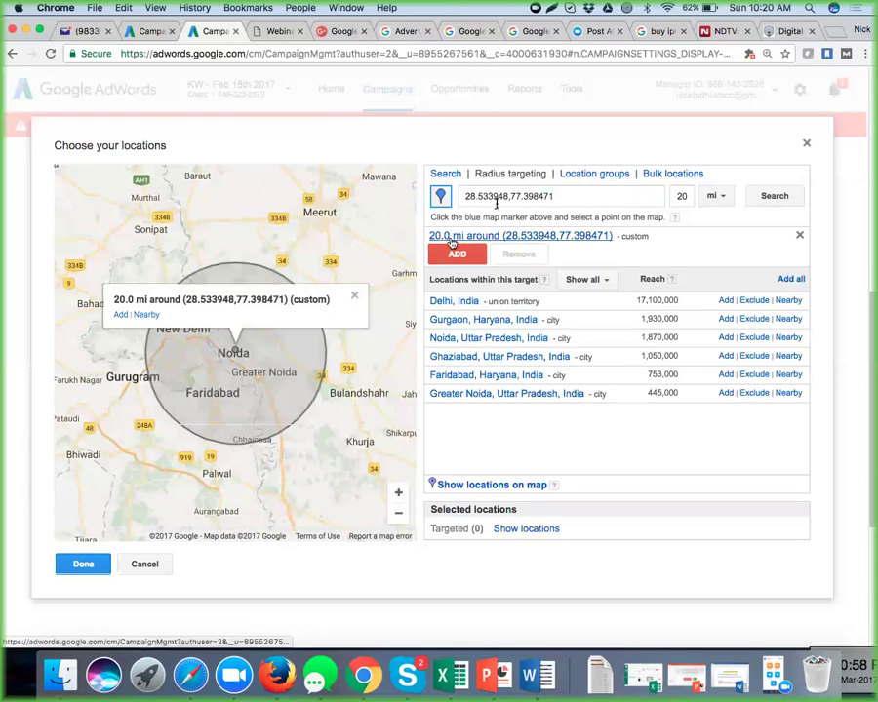
left_click(679, 197)
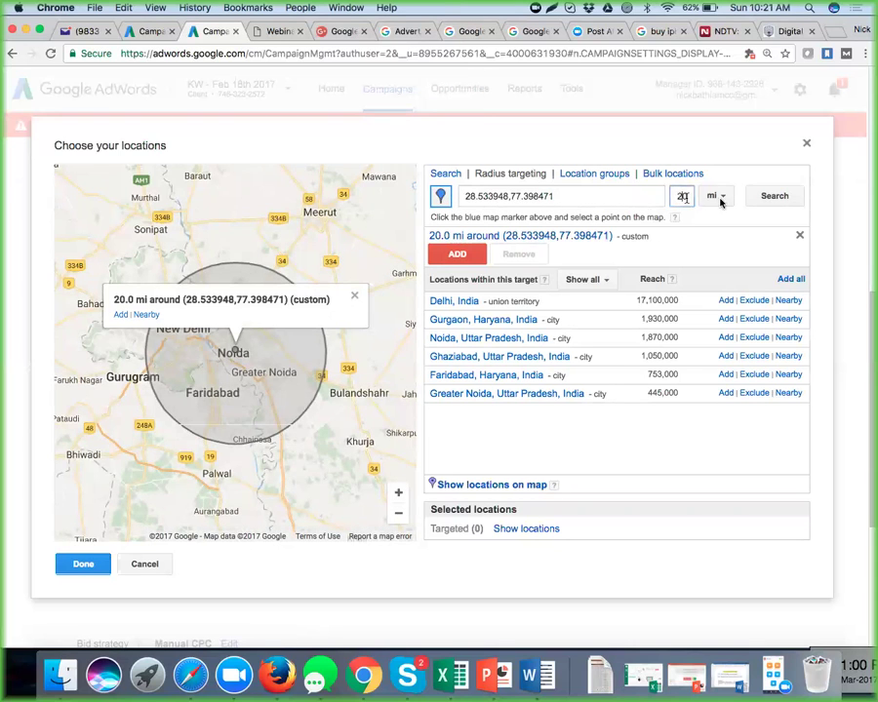
left_click(720, 198)
left_click(726, 238)
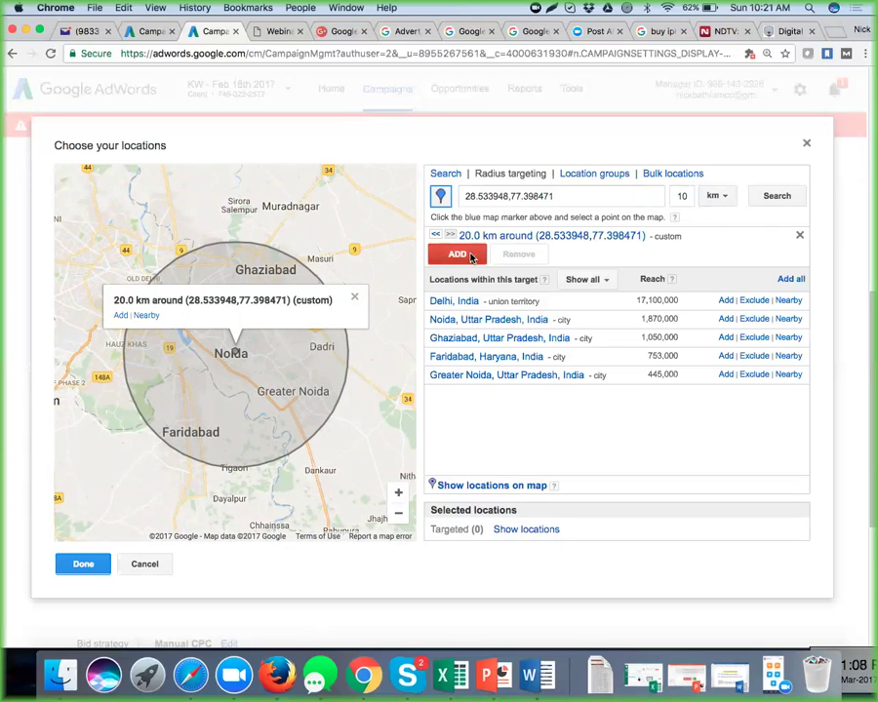
left_click(472, 256)
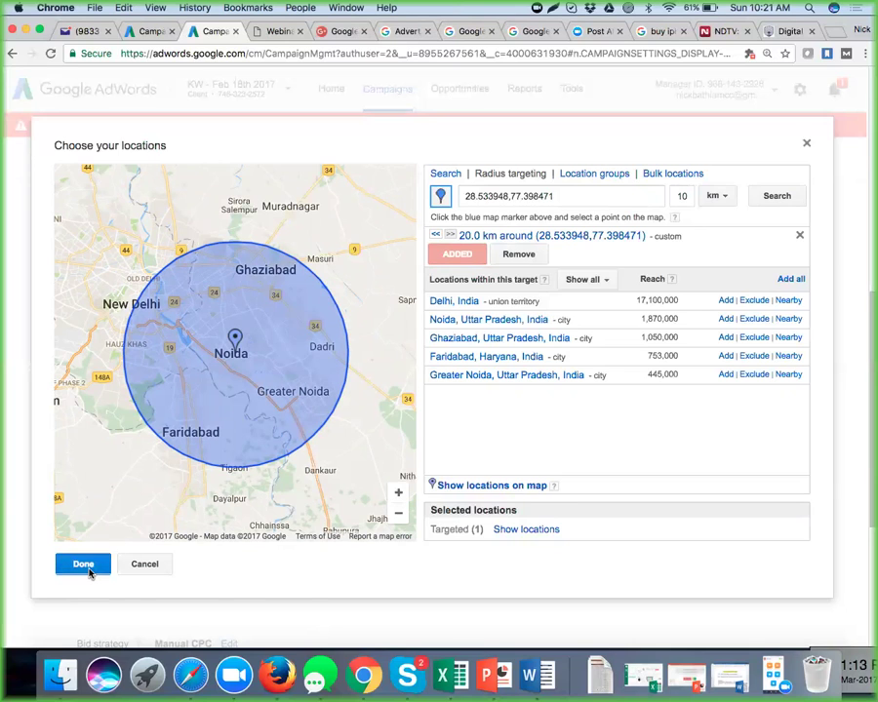
left_click(85, 567)
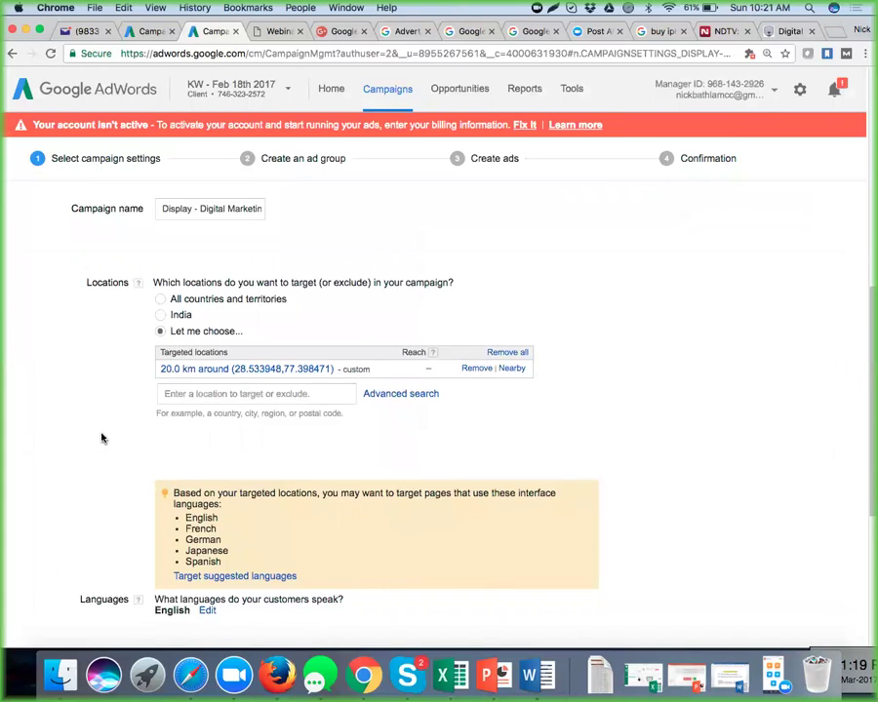
Set the campaign's daily budget to ₹150.
scroll(101, 437, "down", 3)
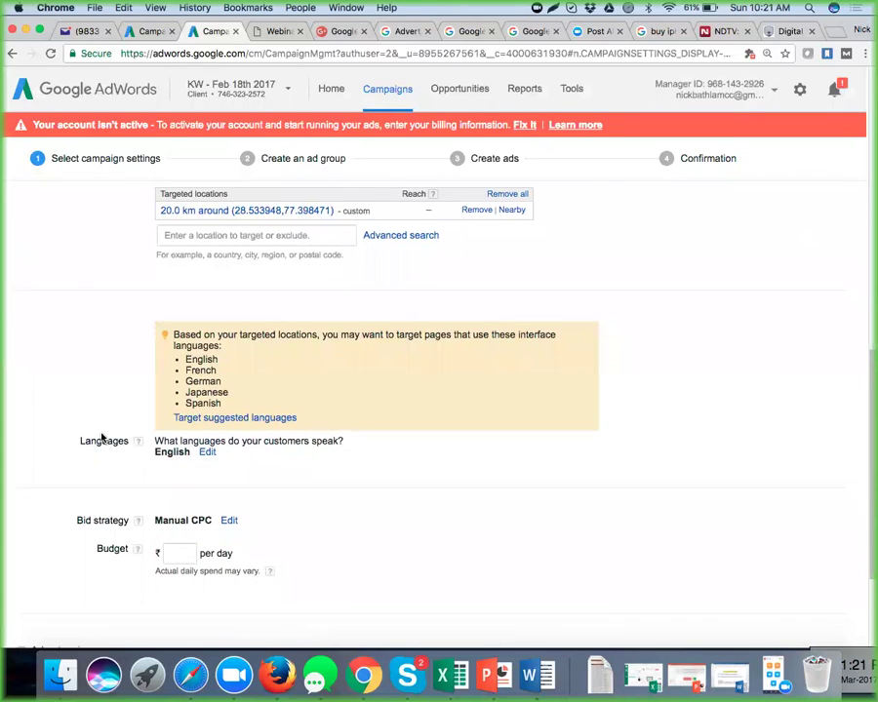
scroll(101, 436, "down", 1)
scroll(74, 429, "down", 1)
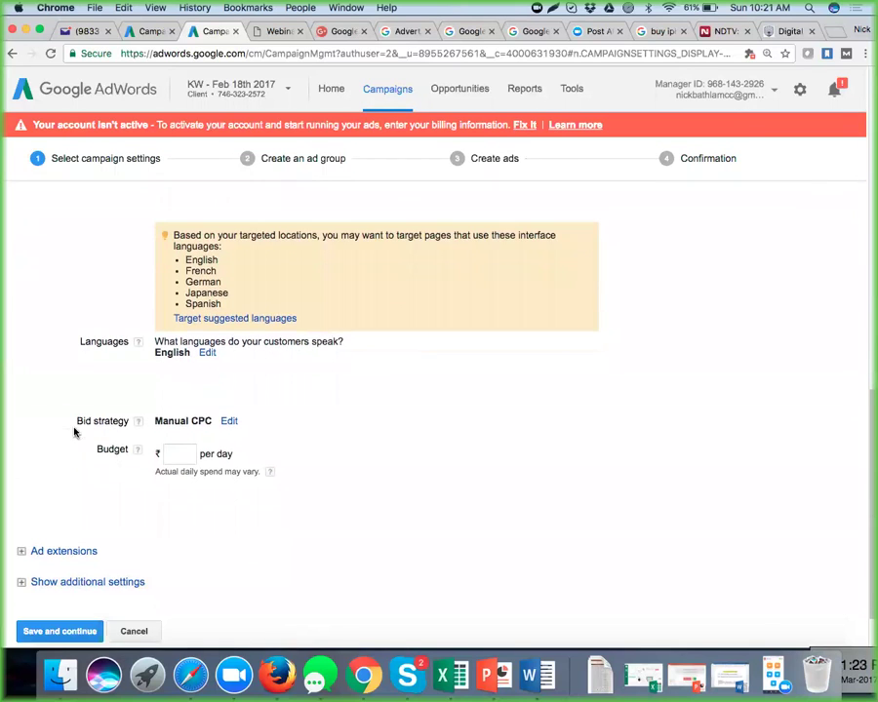
scroll(74, 432, "down", 1)
left_click(172, 438)
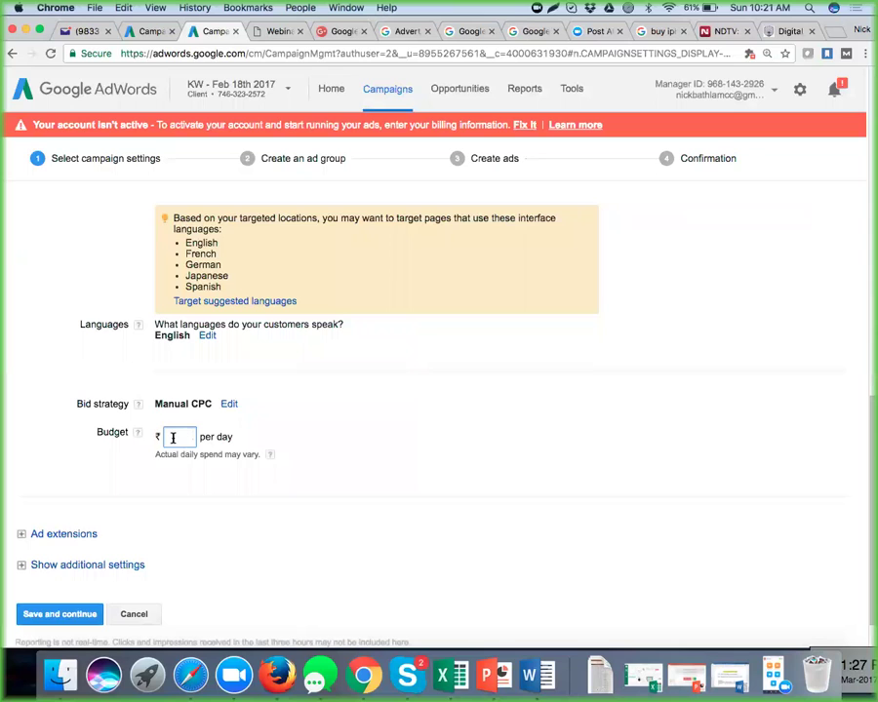
type("150")
left_click(414, 450)
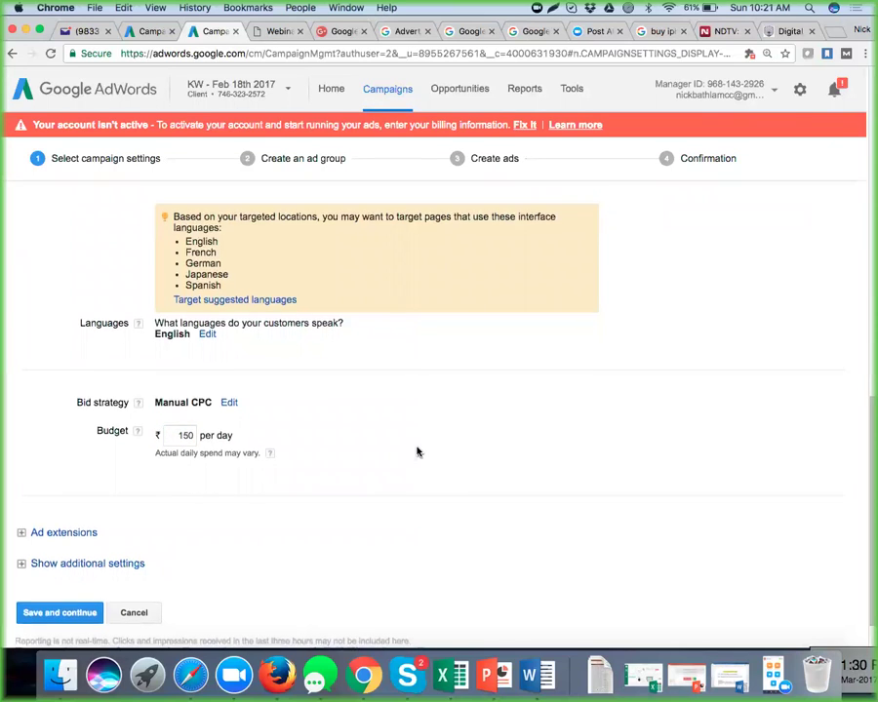
scroll(416, 452, "down", 1)
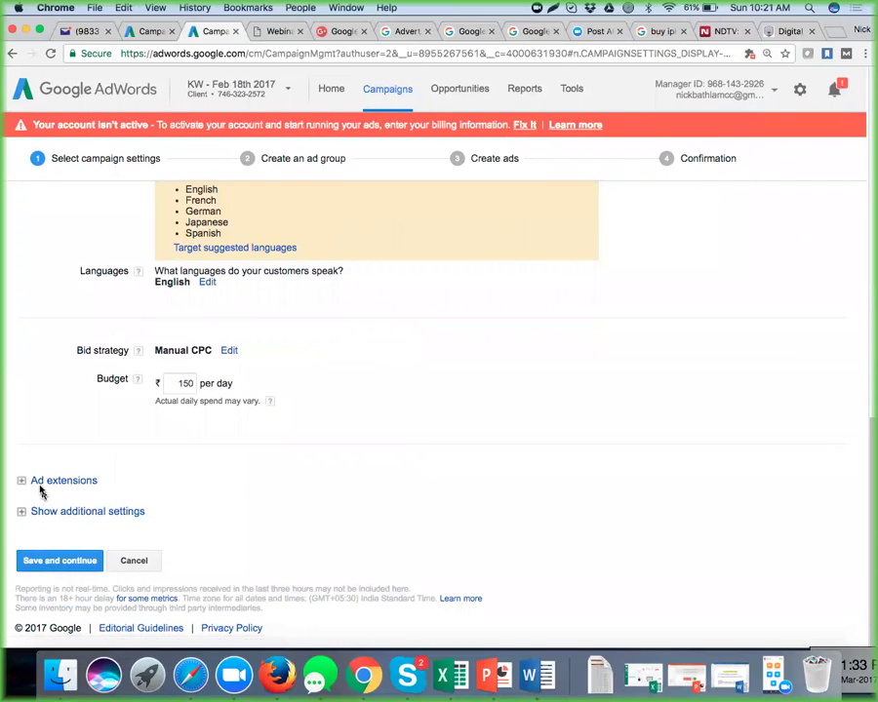
left_click(25, 482)
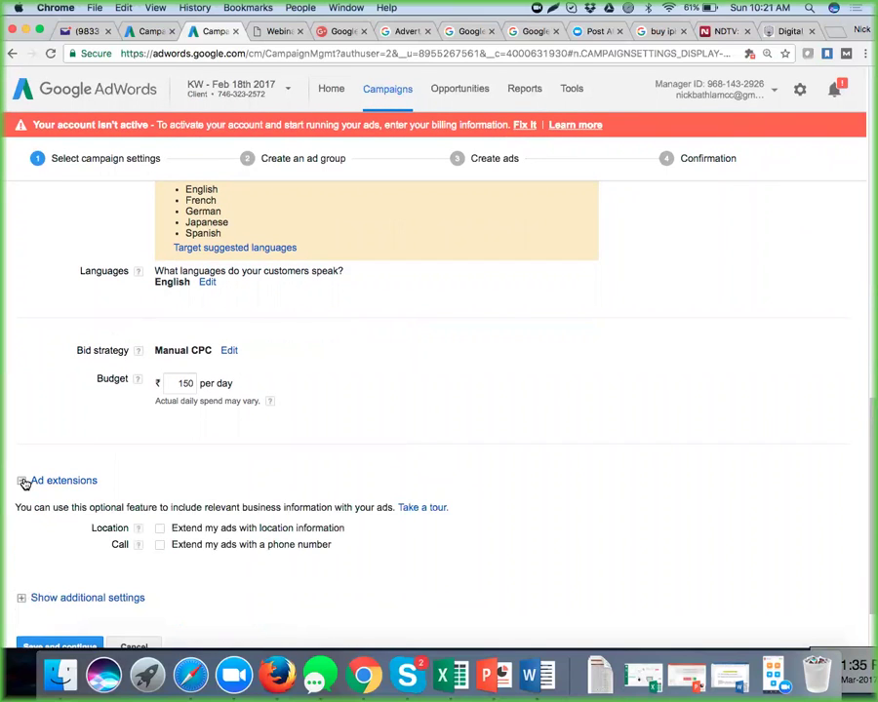
scroll(210, 471, "down", 1)
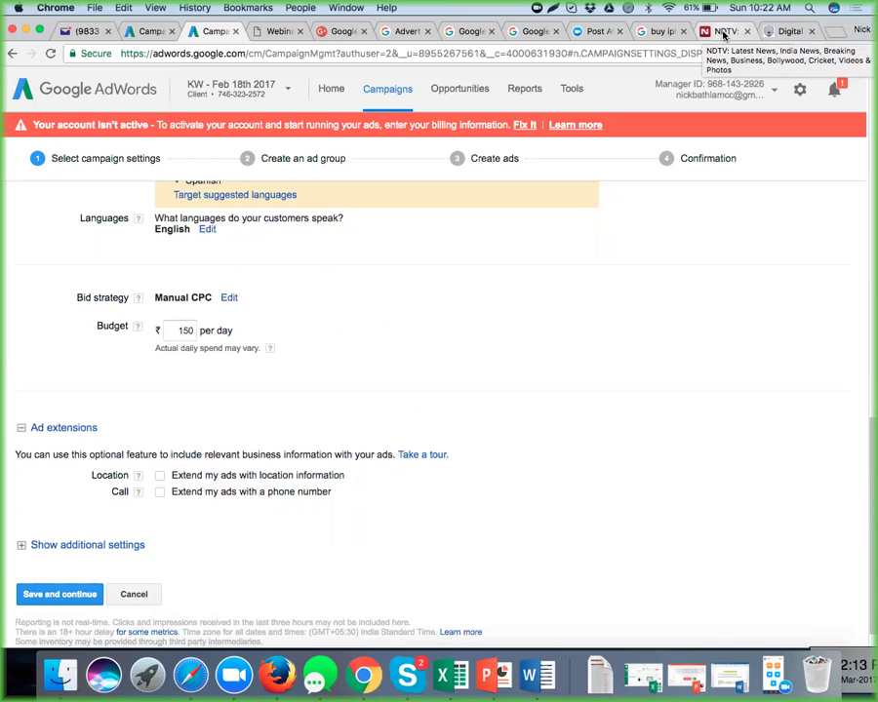
left_click(160, 477)
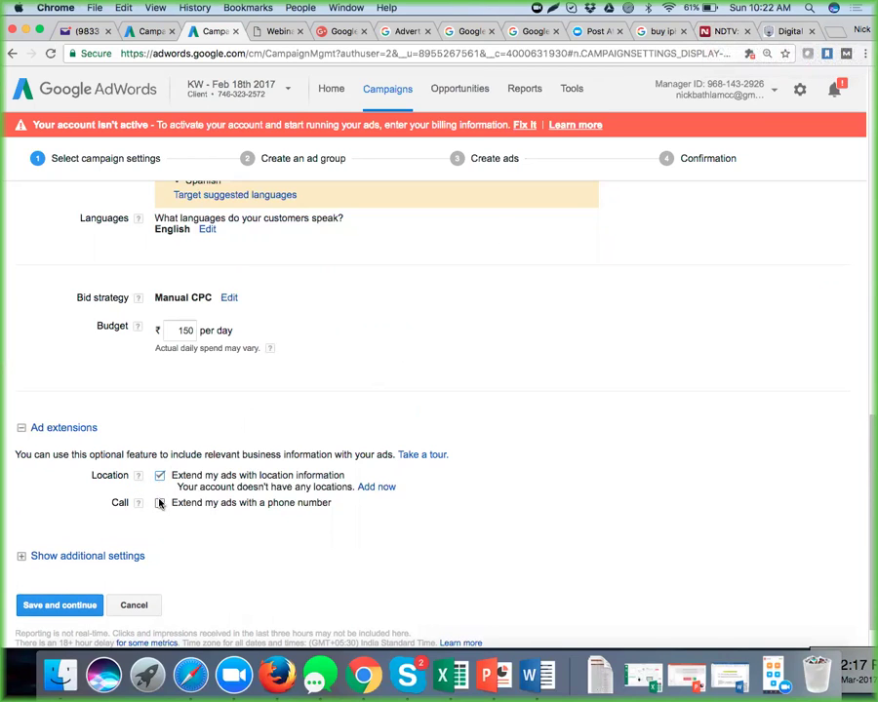
left_click(160, 503)
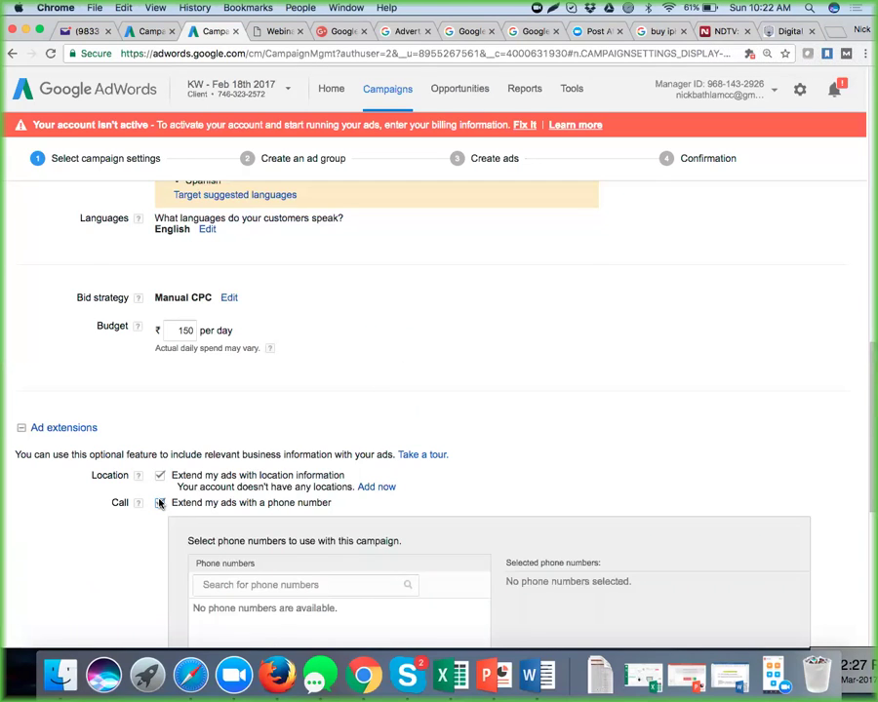
left_click(160, 503)
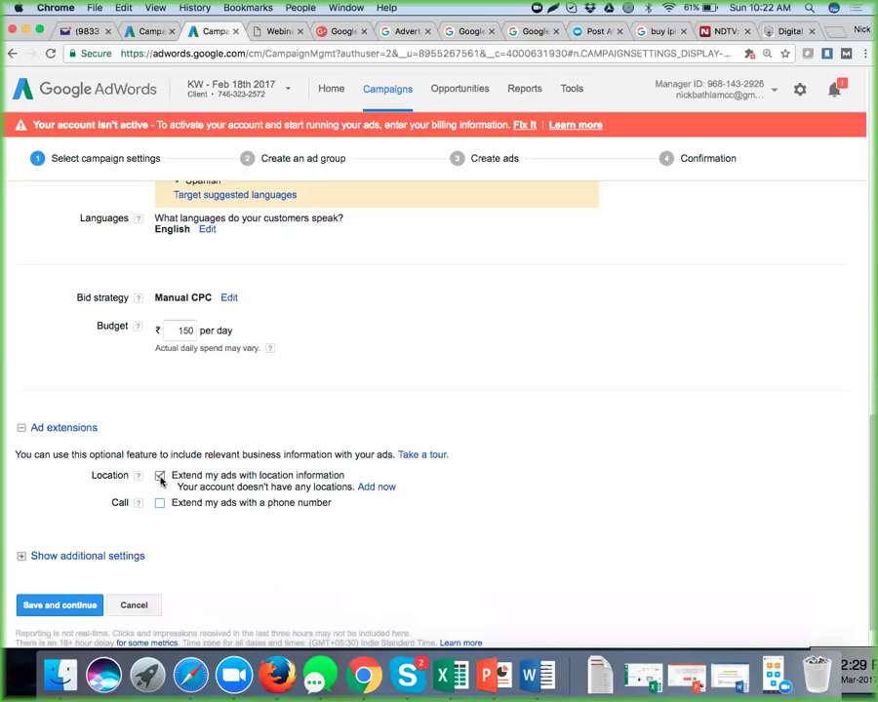
left_click(159, 475)
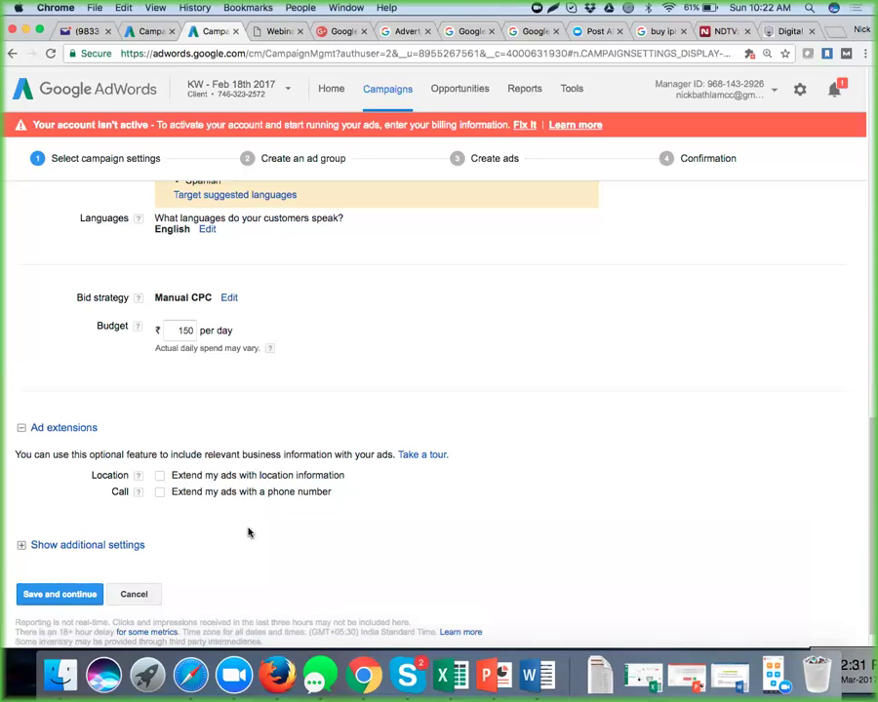
scroll(248, 532, "down", 1)
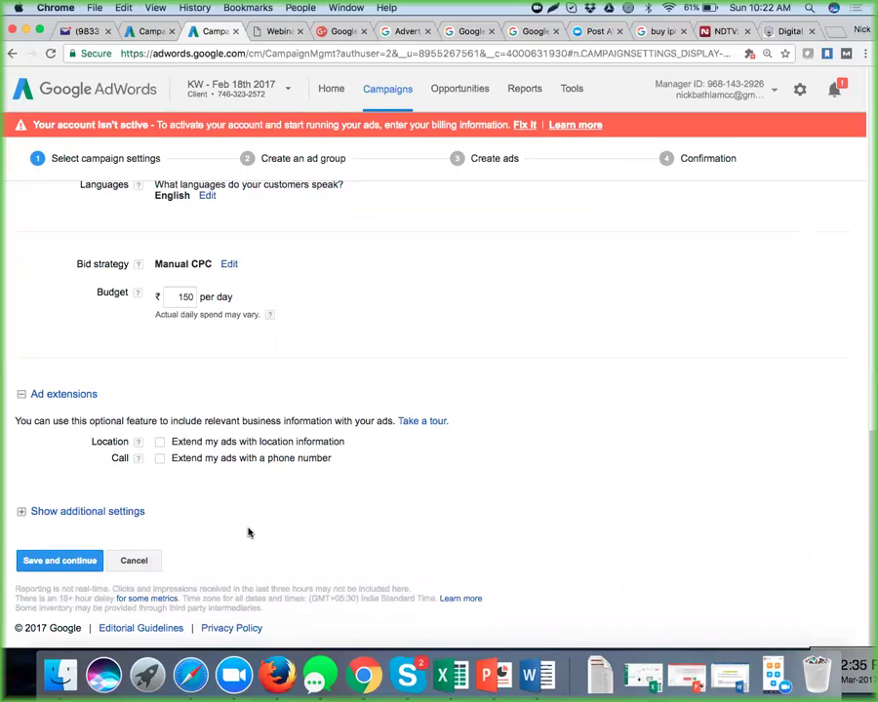
Show additional settings and expand Delivery method, leaving it on Standard to show ads evenly.
left_click(112, 513)
scroll(264, 493, "down", 1)
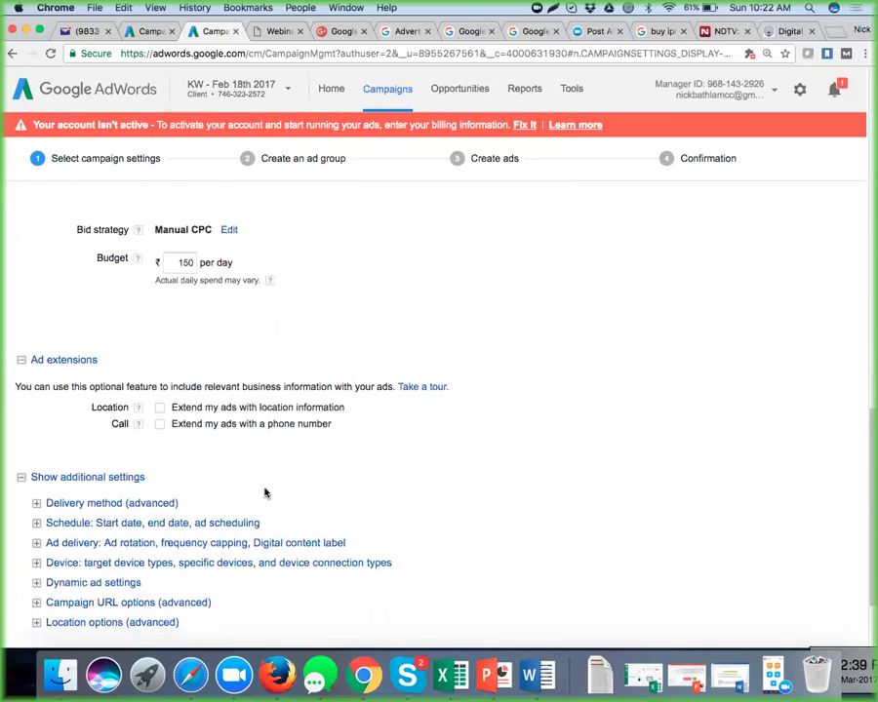
scroll(259, 488, "down", 3)
left_click(121, 390)
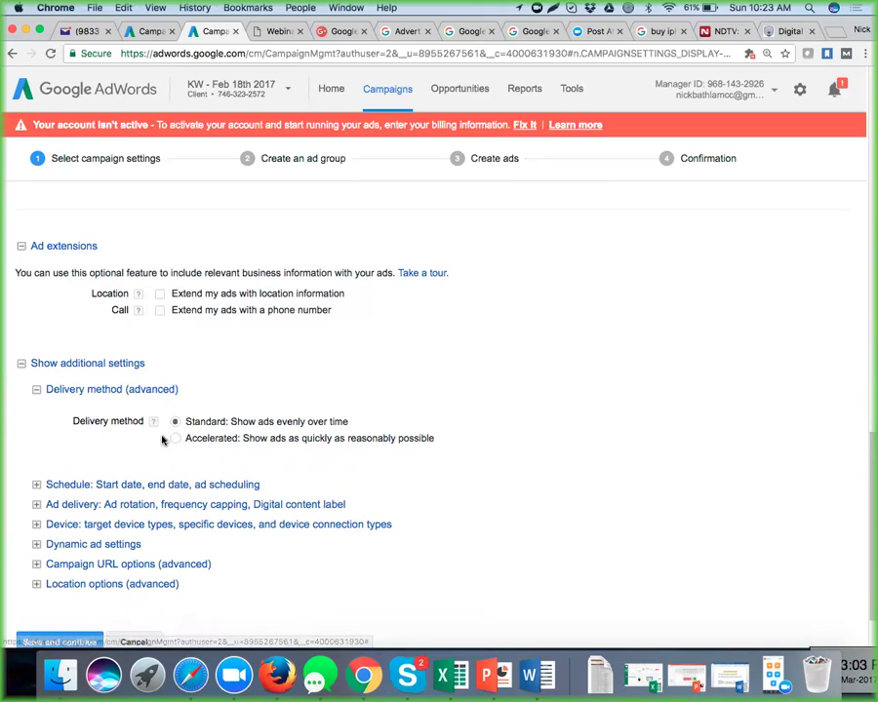
scroll(117, 455, "down", 1)
scroll(118, 456, "down", 2)
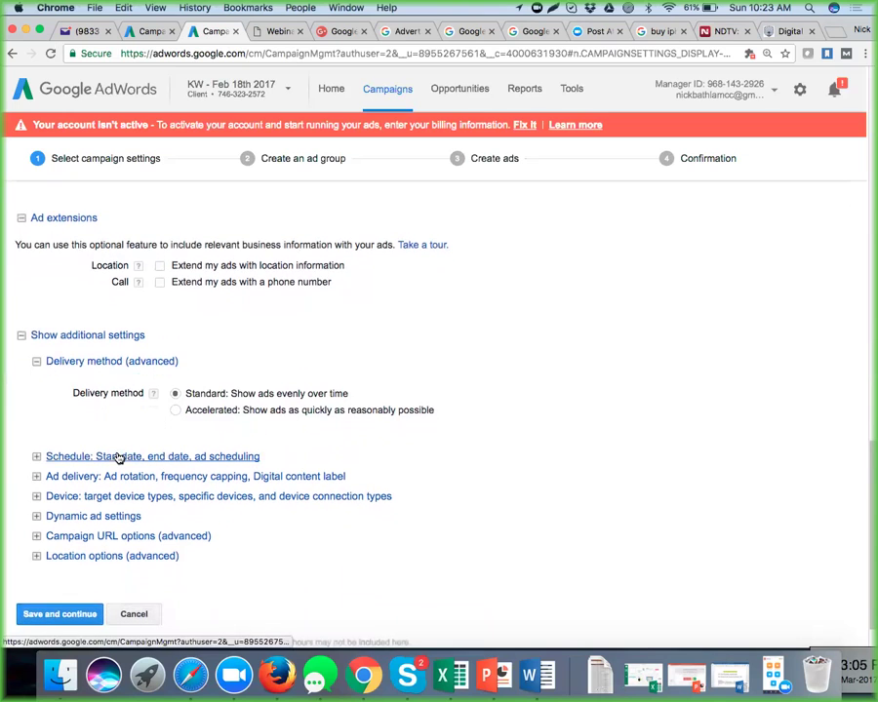
scroll(326, 341, "up", 5)
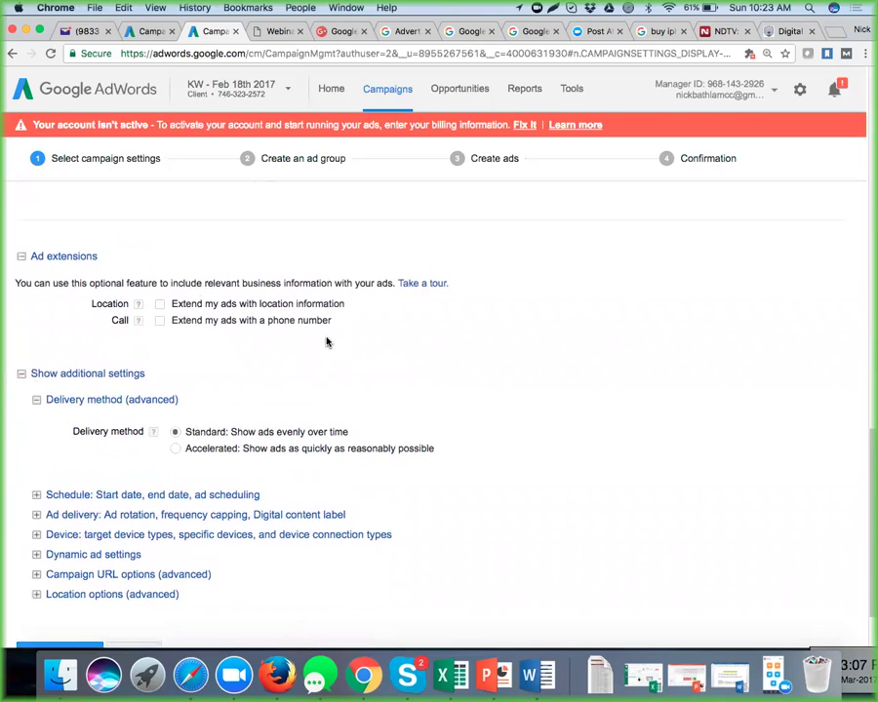
scroll(327, 342, "up", 2)
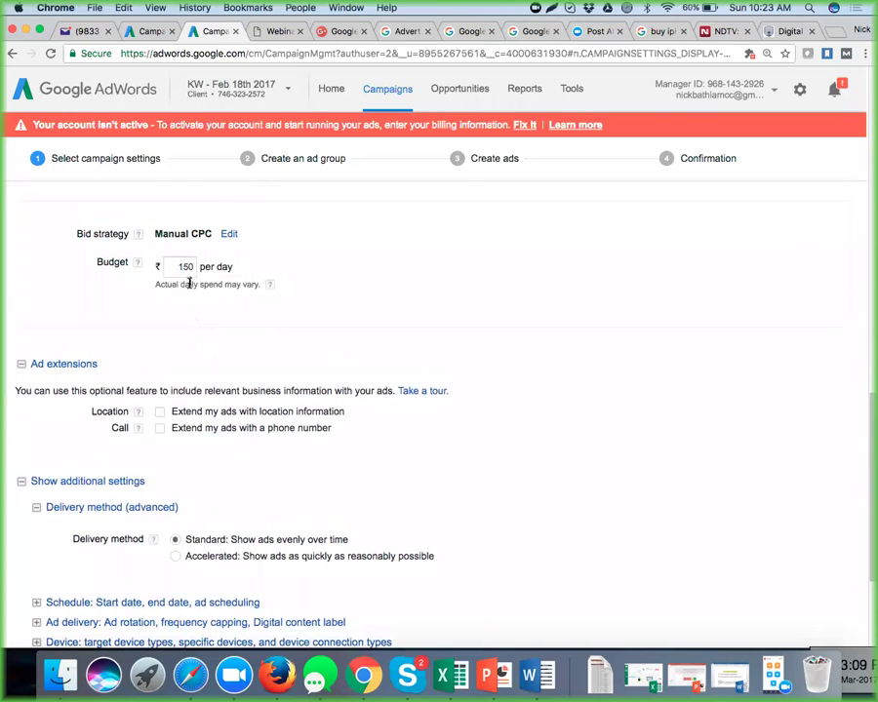
scroll(209, 391, "up", 15)
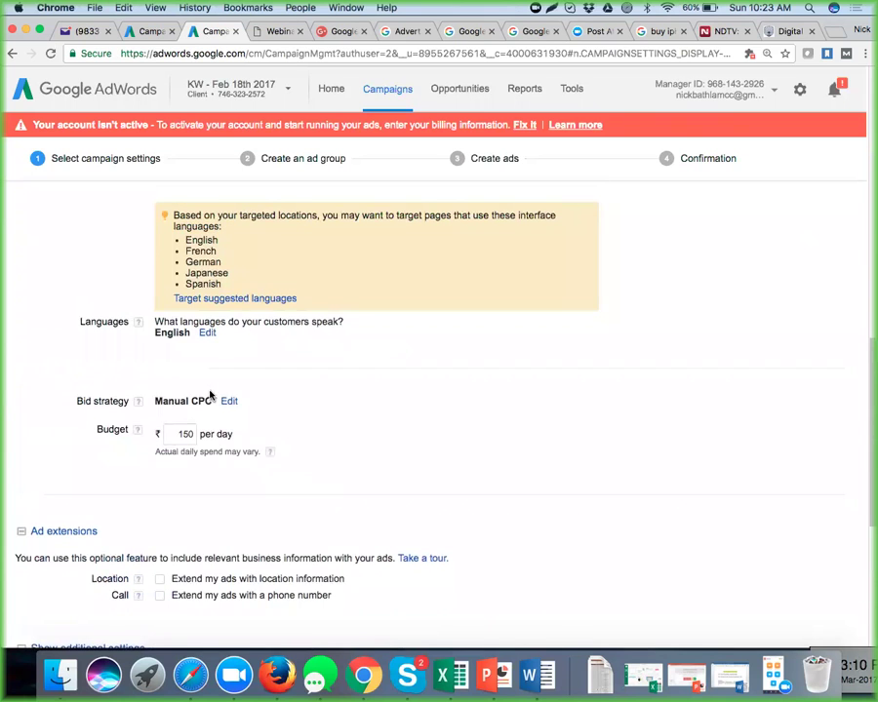
scroll(210, 393, "up", 6)
scroll(210, 393, "down", 10)
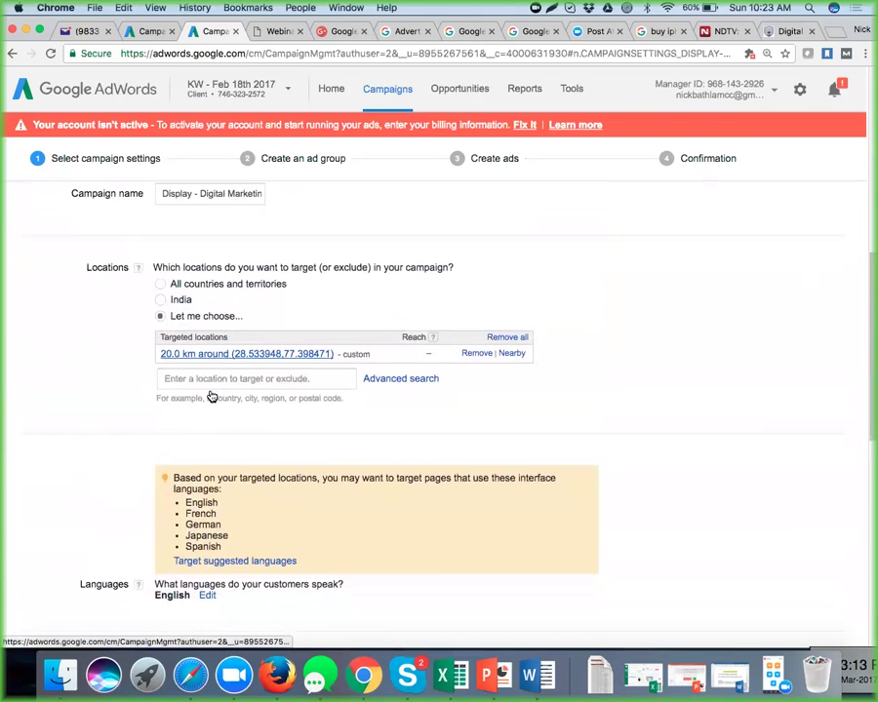
scroll(211, 396, "down", 10)
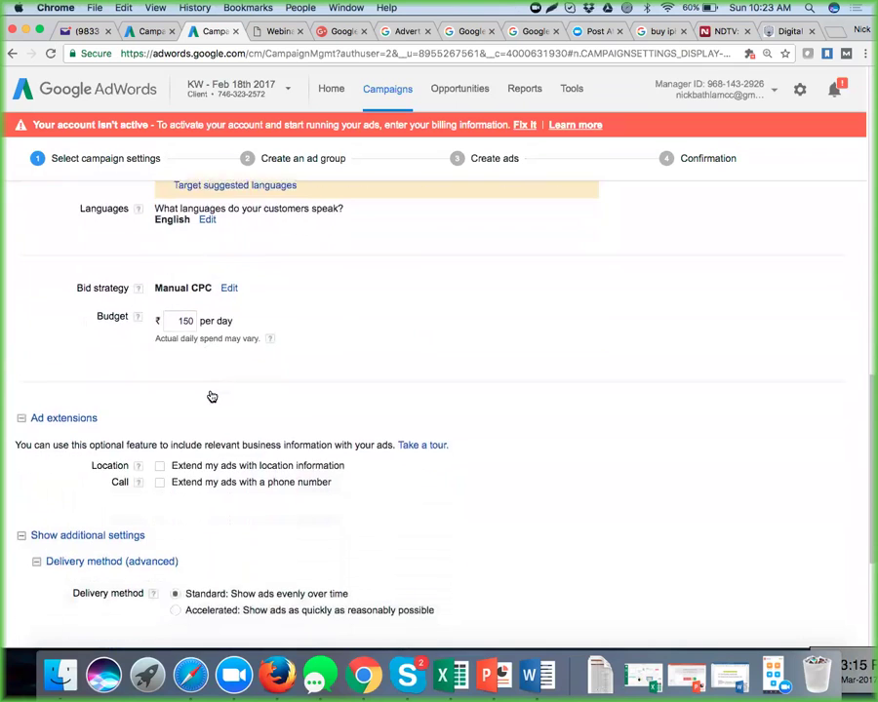
scroll(212, 396, "down", 8)
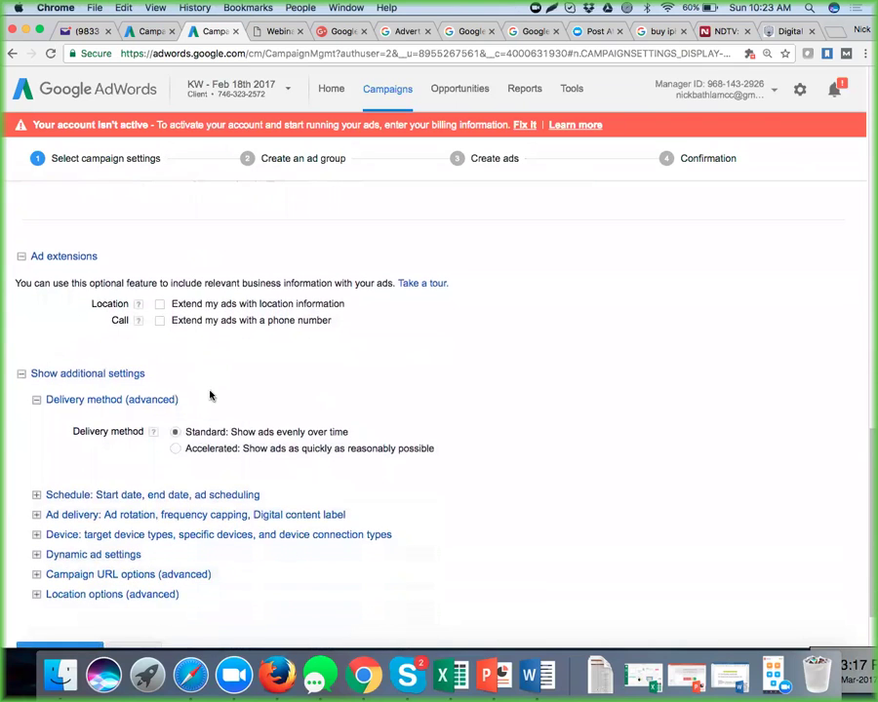
scroll(210, 393, "down", 2)
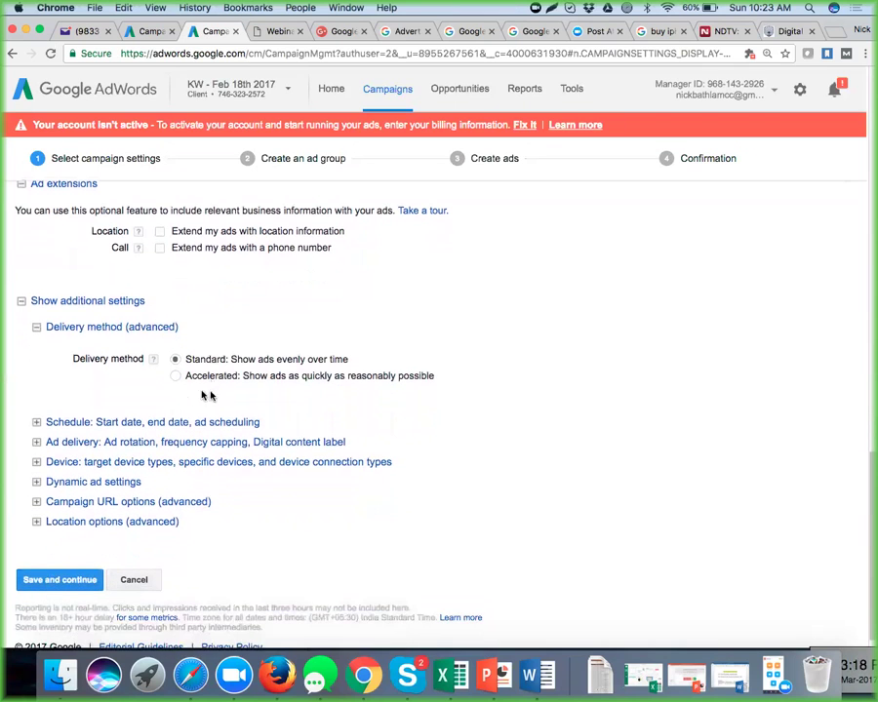
Expand Schedule and switch the campaign end date from None to a specific date.
left_click(145, 430)
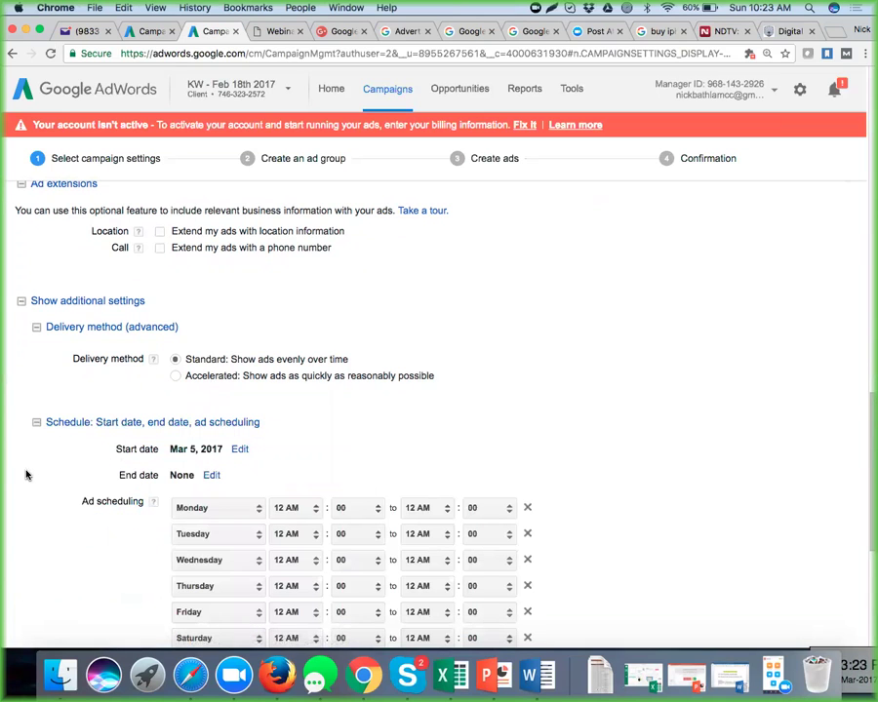
scroll(26, 474, "down", 3)
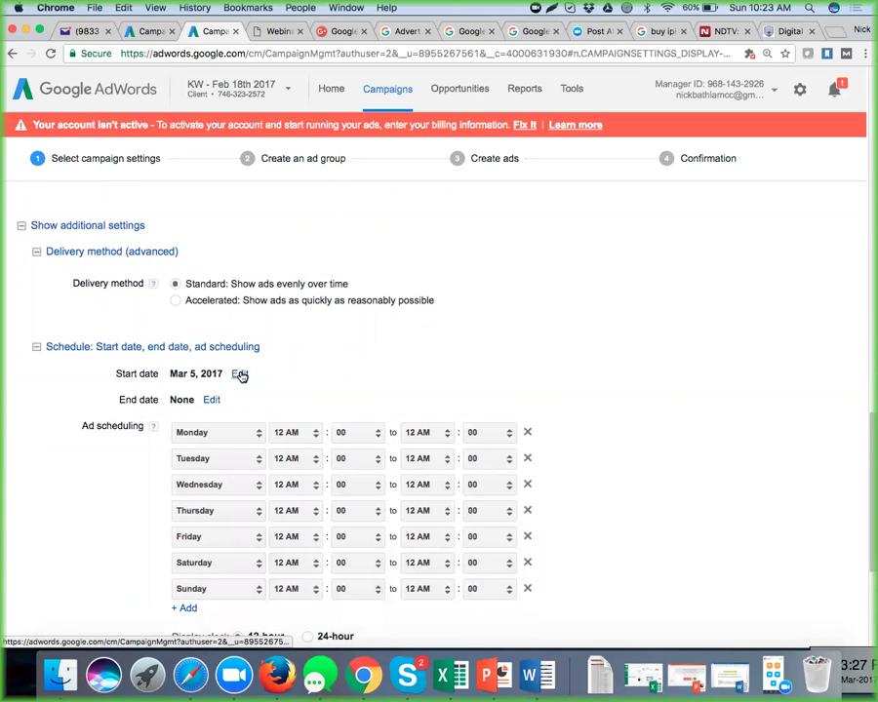
left_click(213, 401)
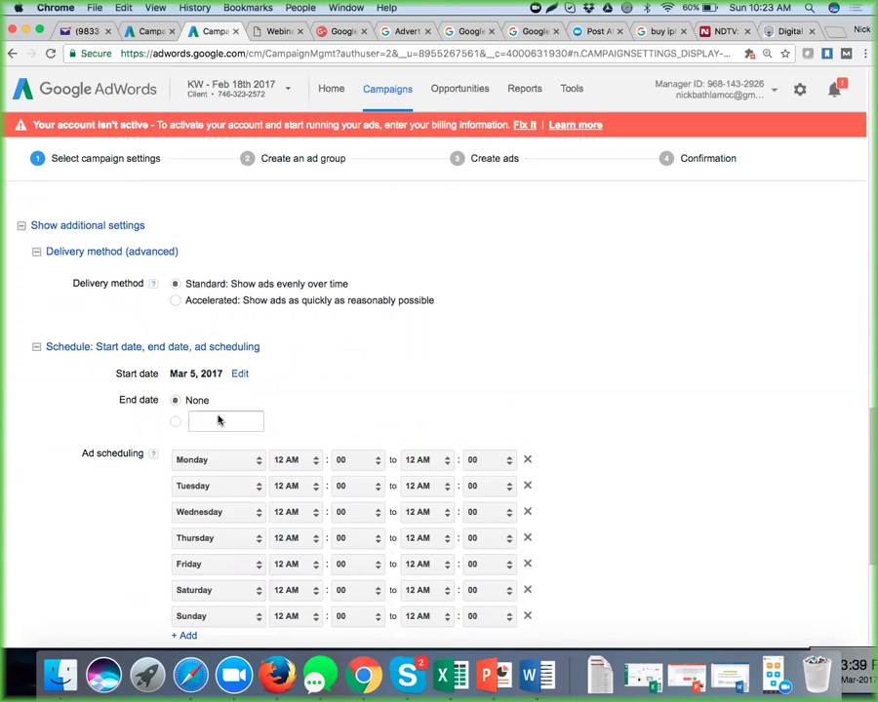
left_click(175, 421)
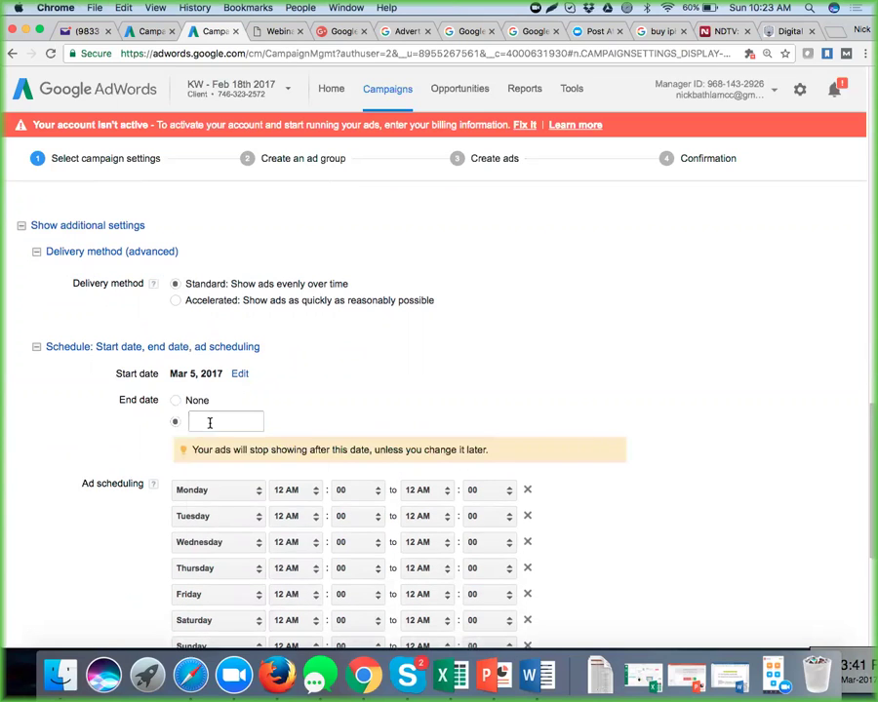
left_click(208, 421)
Set the end date to Mar 31, 2017 and reduce the schedule to one All days row.
left_click(282, 532)
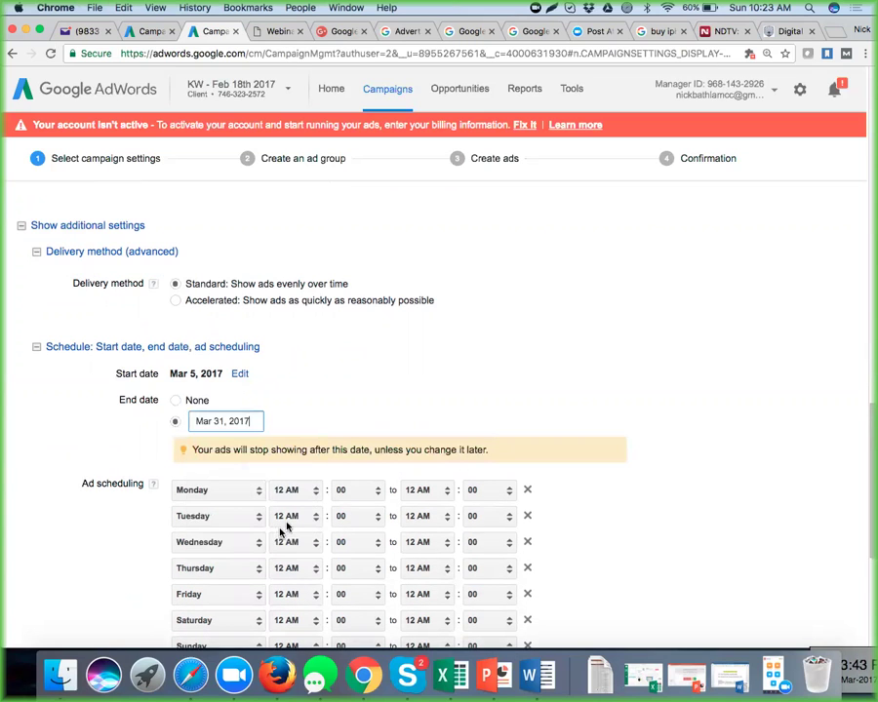
scroll(371, 419, "down", 5)
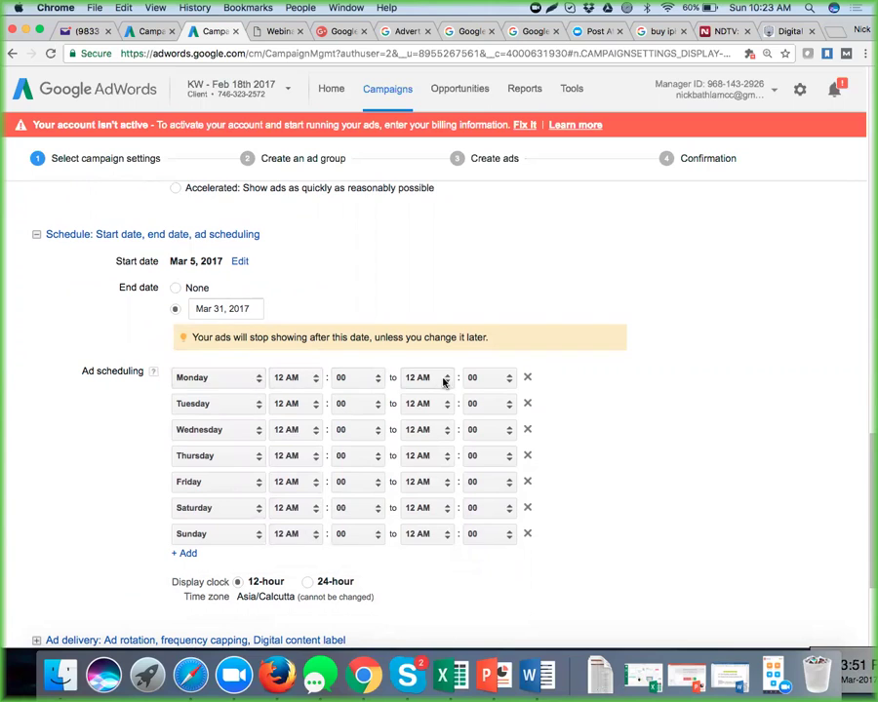
left_click(206, 389)
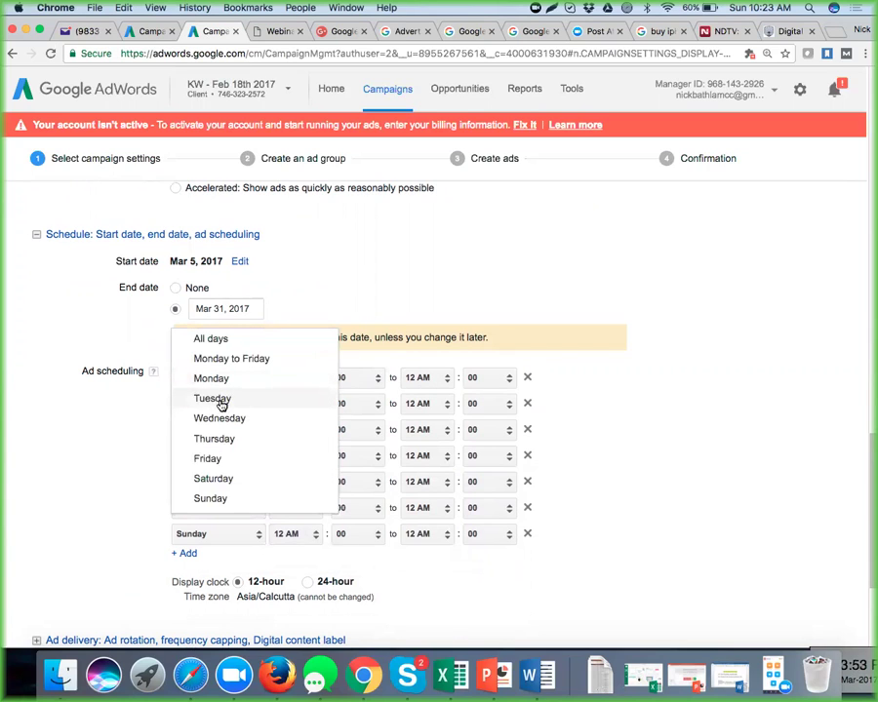
left_click(269, 341)
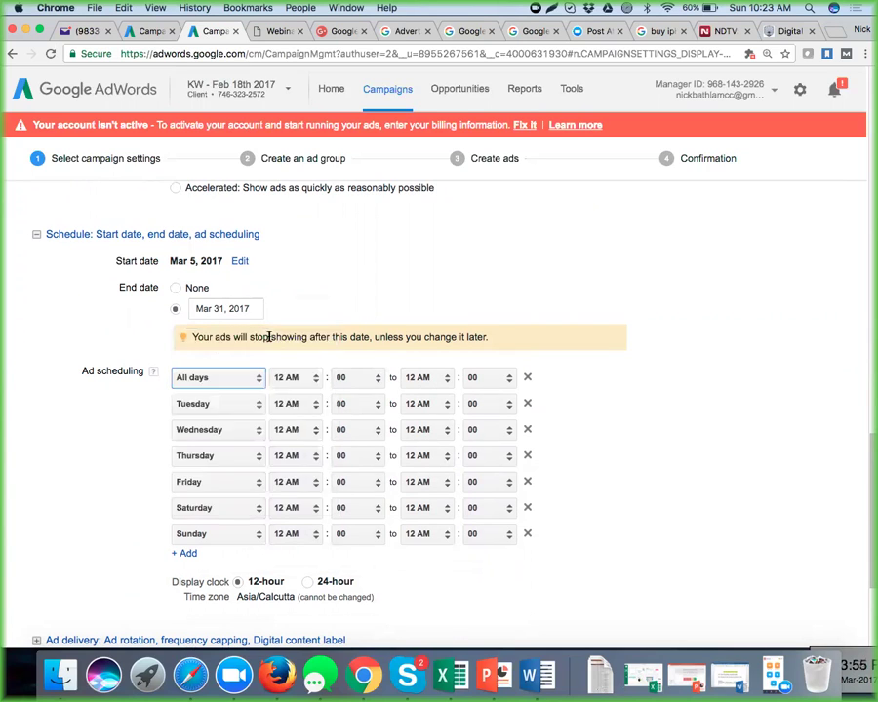
left_click(526, 403)
left_click(527, 403)
left_click(526, 403)
left_click(526, 402)
left_click(527, 403)
left_click(527, 403)
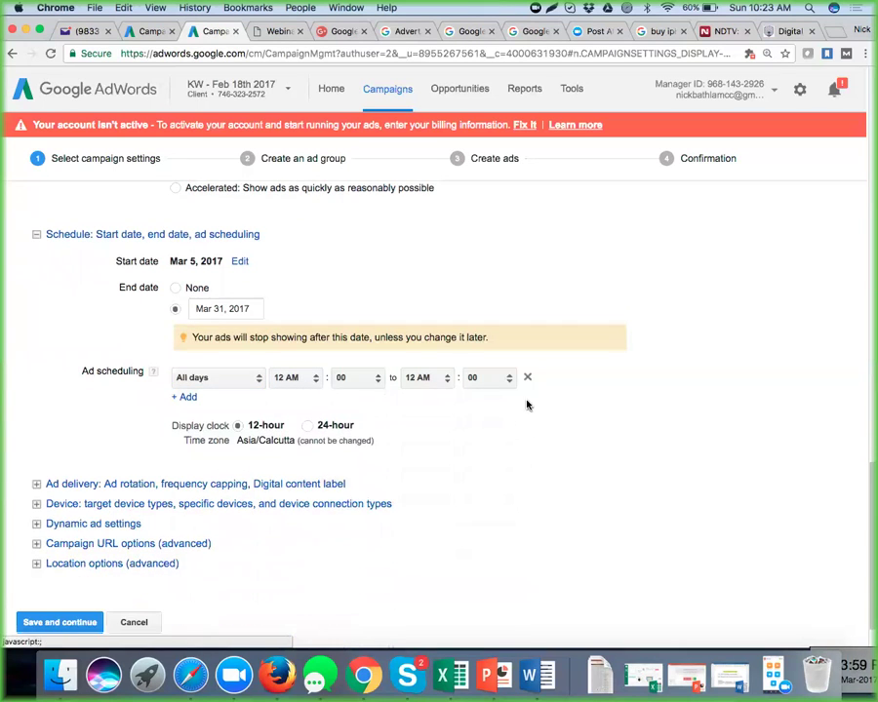
Schedule the remaining row for Wednesday, from 2 AM to 8 PM.
left_click(256, 380)
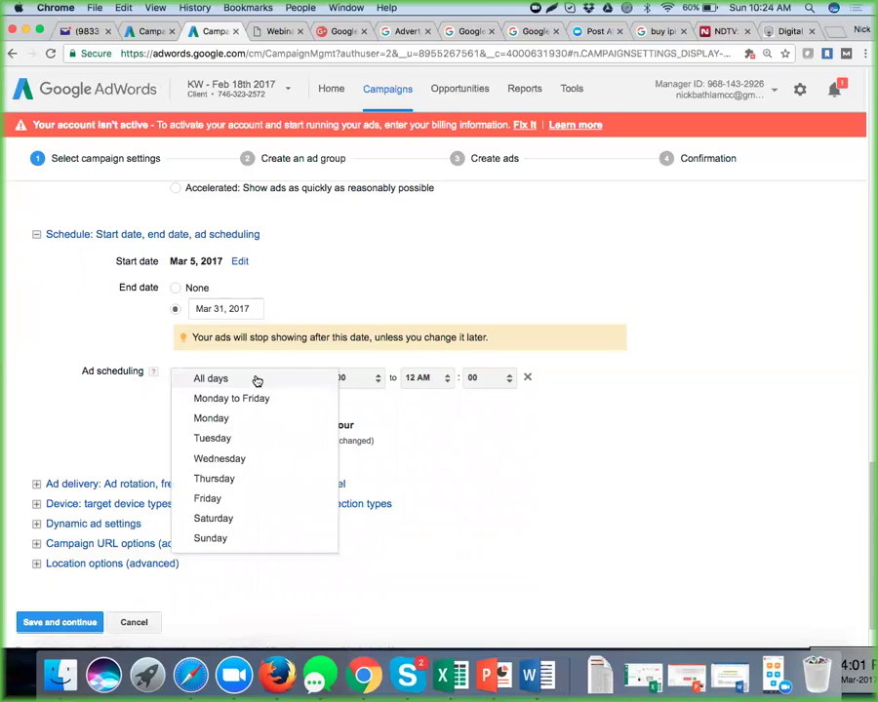
left_click(245, 459)
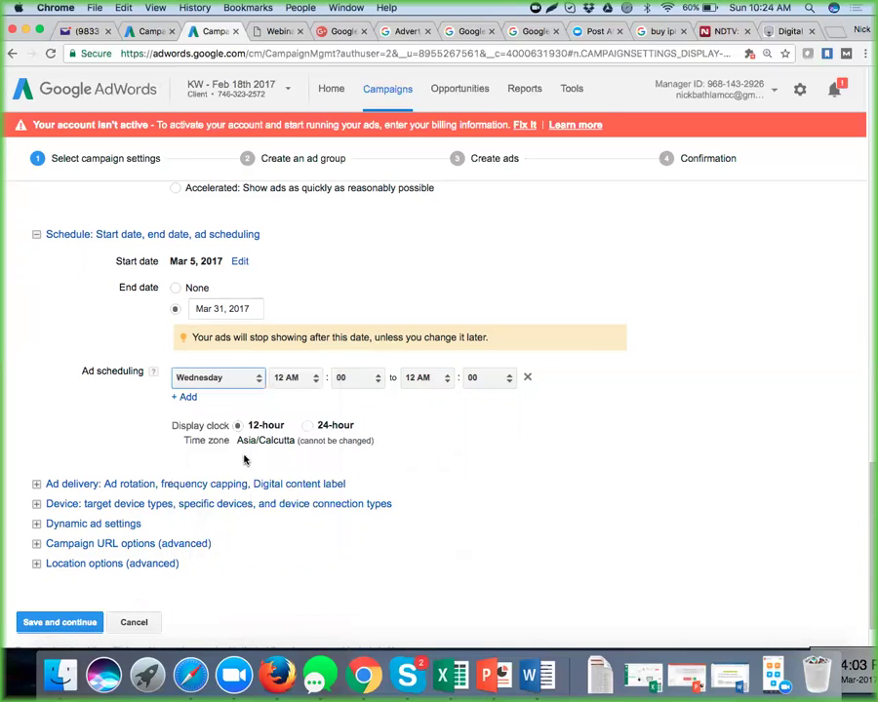
left_click(312, 380)
left_click(314, 419)
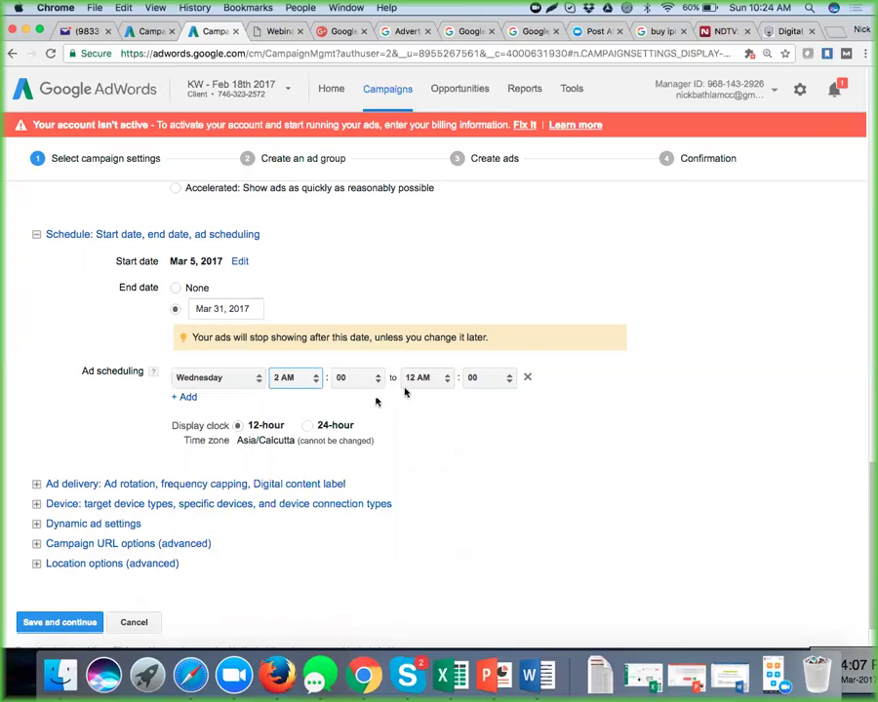
left_click(421, 378)
left_click(435, 409)
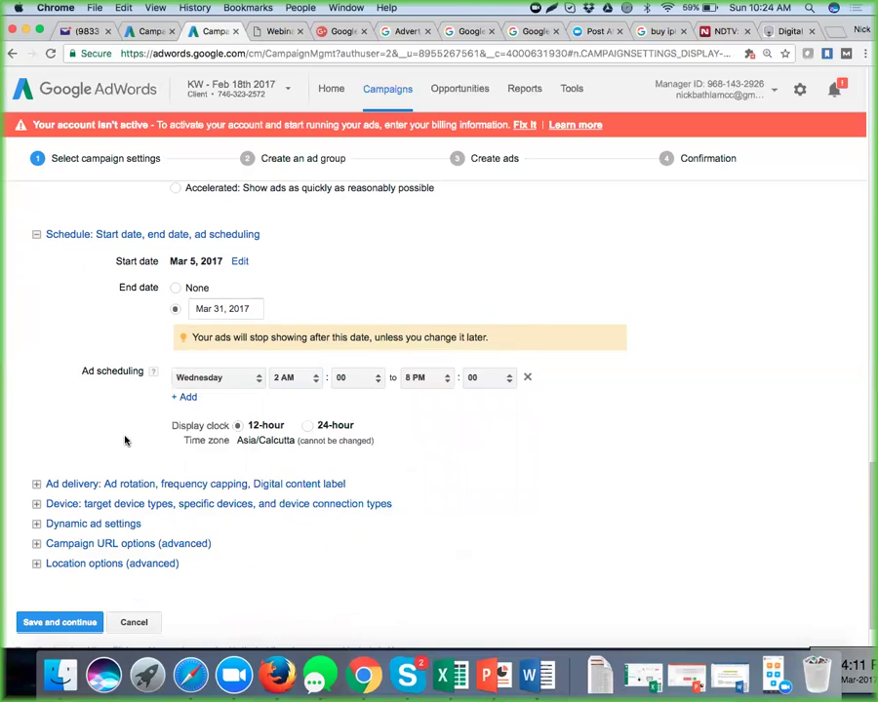
scroll(88, 444, "down", 2)
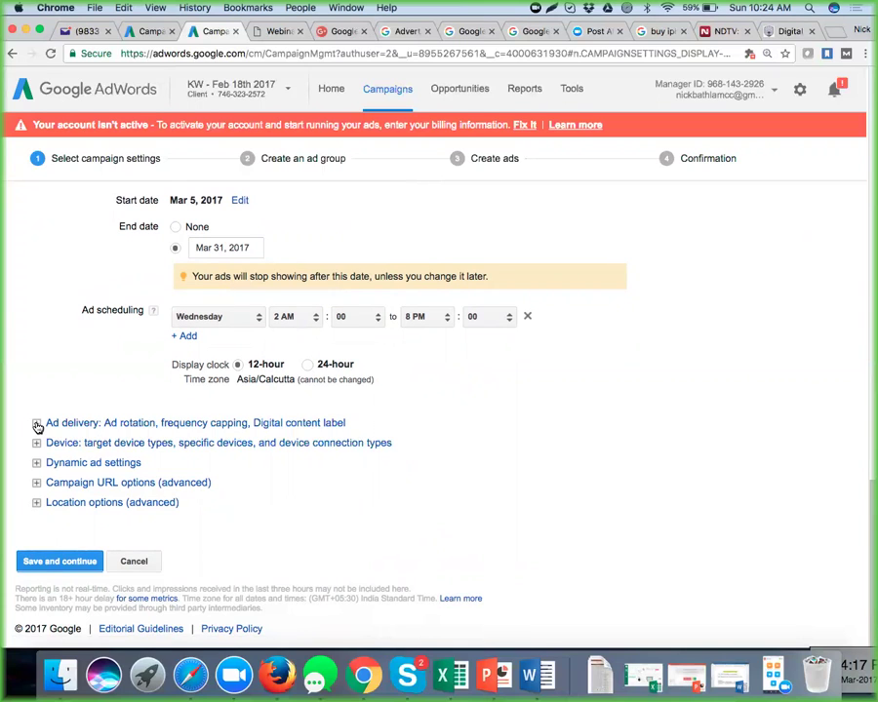
Expand the ad delivery settings and show the ad rotation options, keeping Optimize for clicks.
left_click(36, 423)
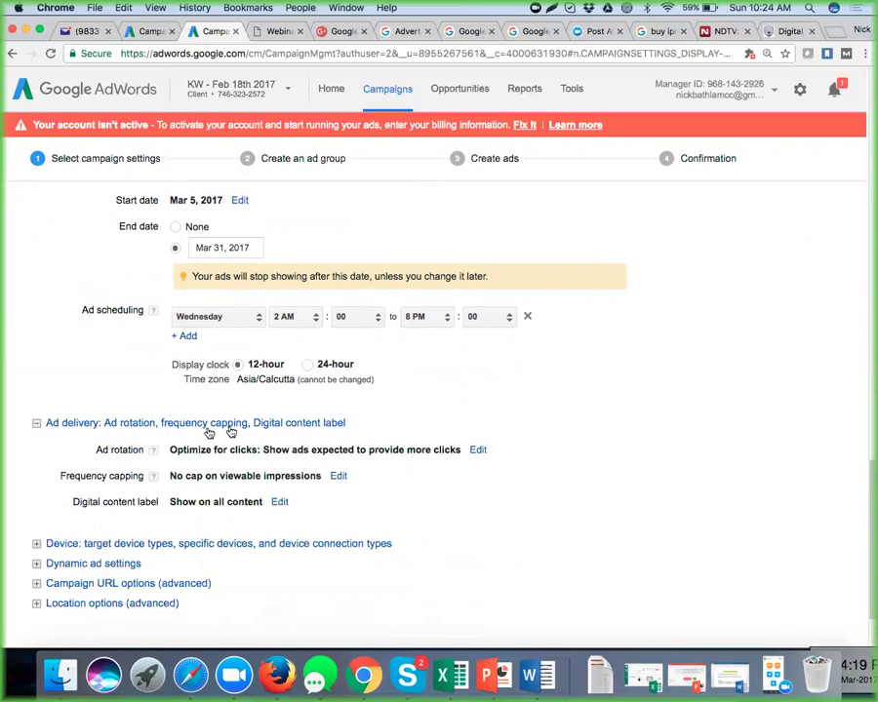
left_click(477, 453)
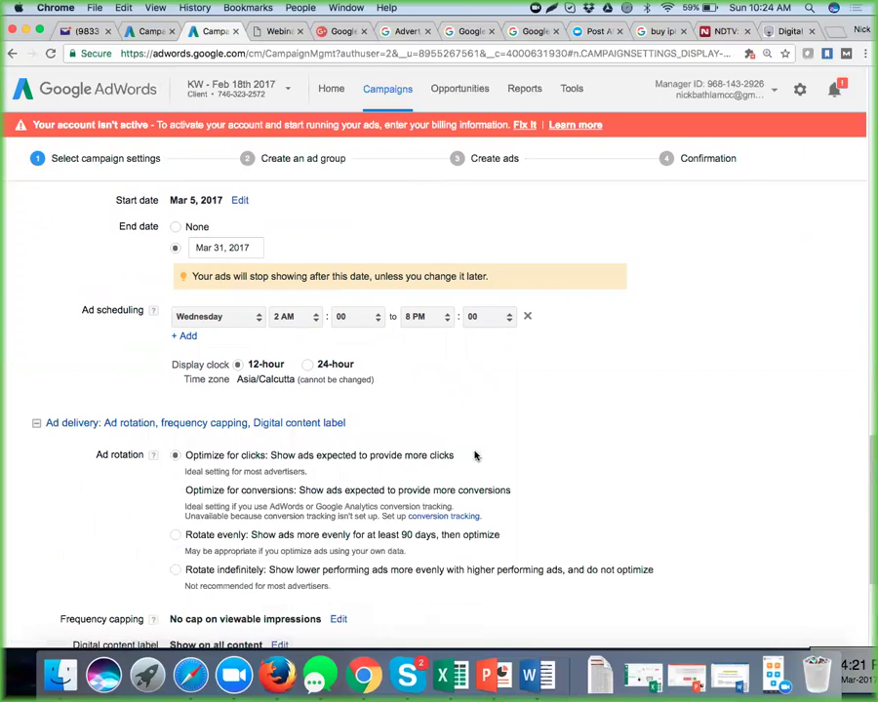
scroll(341, 454, "down", 2)
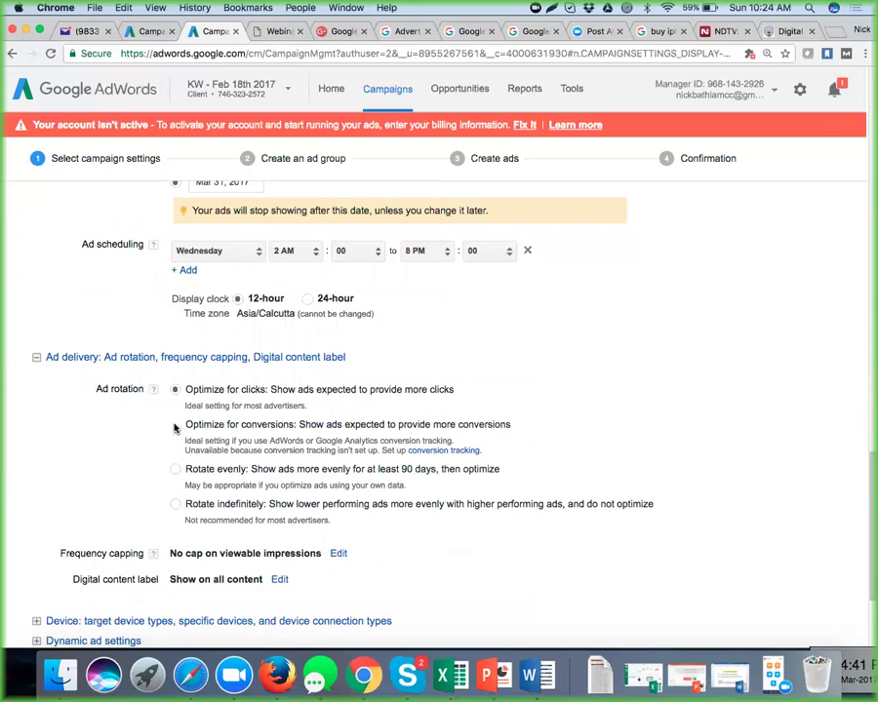
Open and close the account Tools menu twice without choosing anything.
left_click(573, 89)
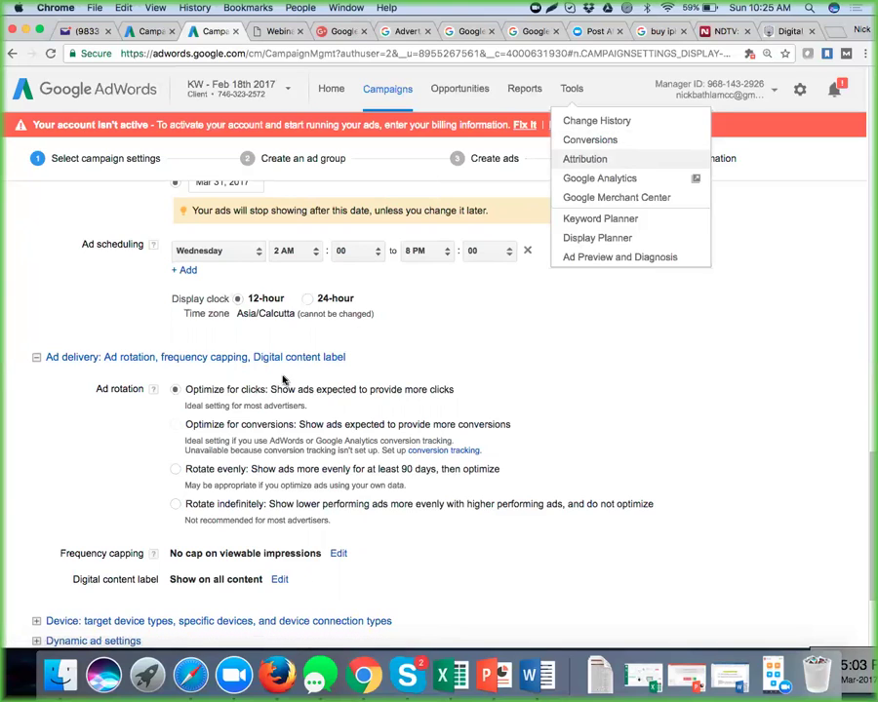
left_click(591, 392)
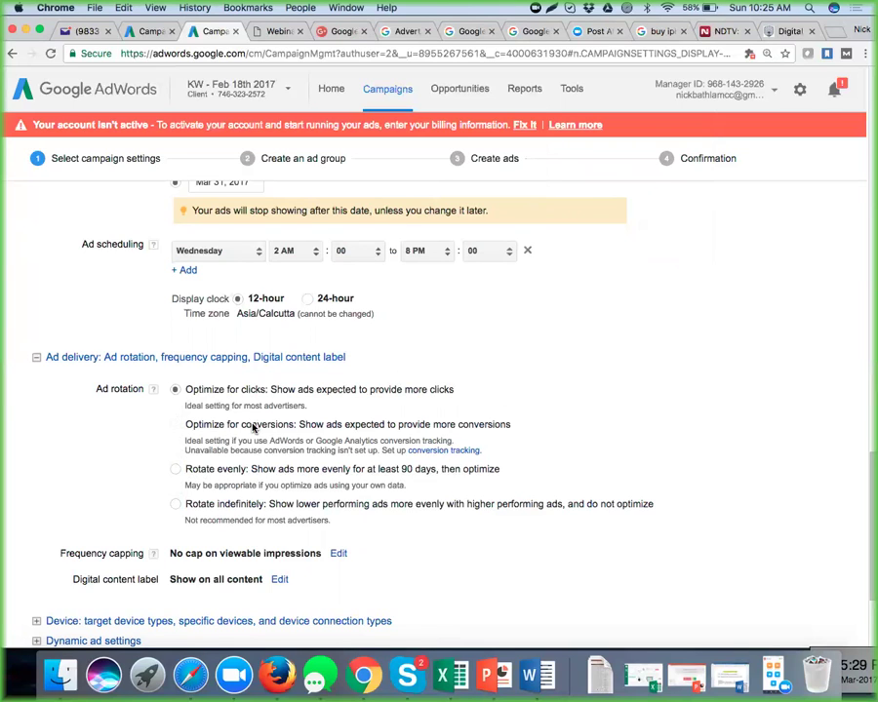
left_click(571, 87)
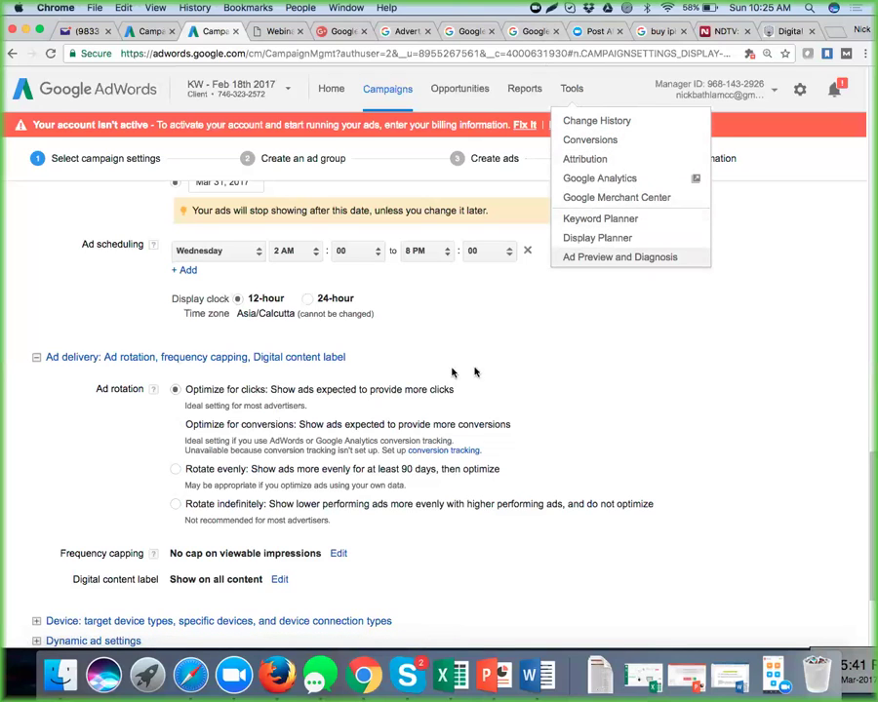
left_click(557, 385)
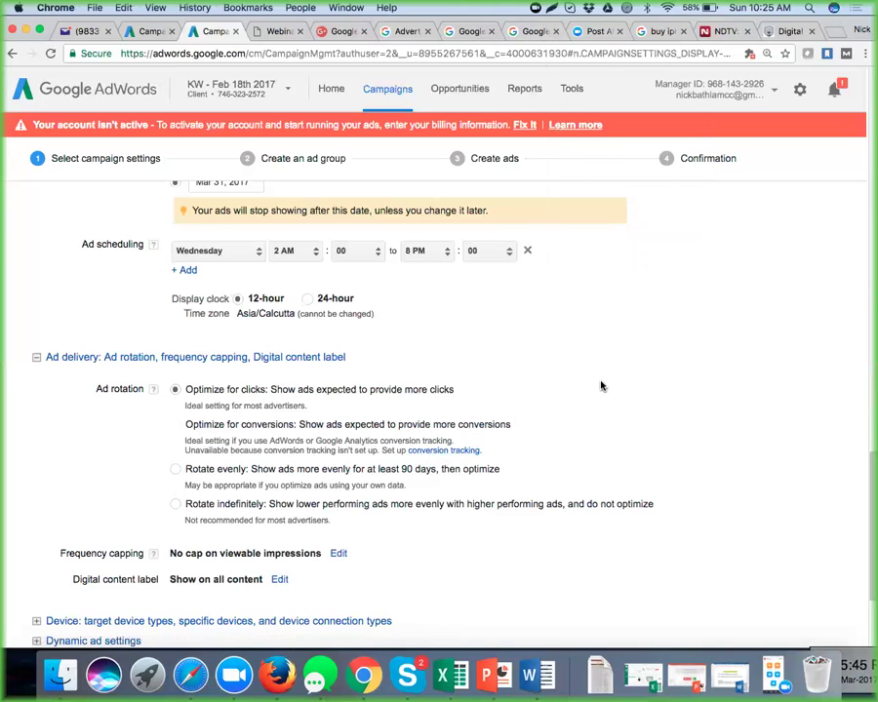
scroll(599, 384, "down", 1)
scroll(602, 383, "down", 5)
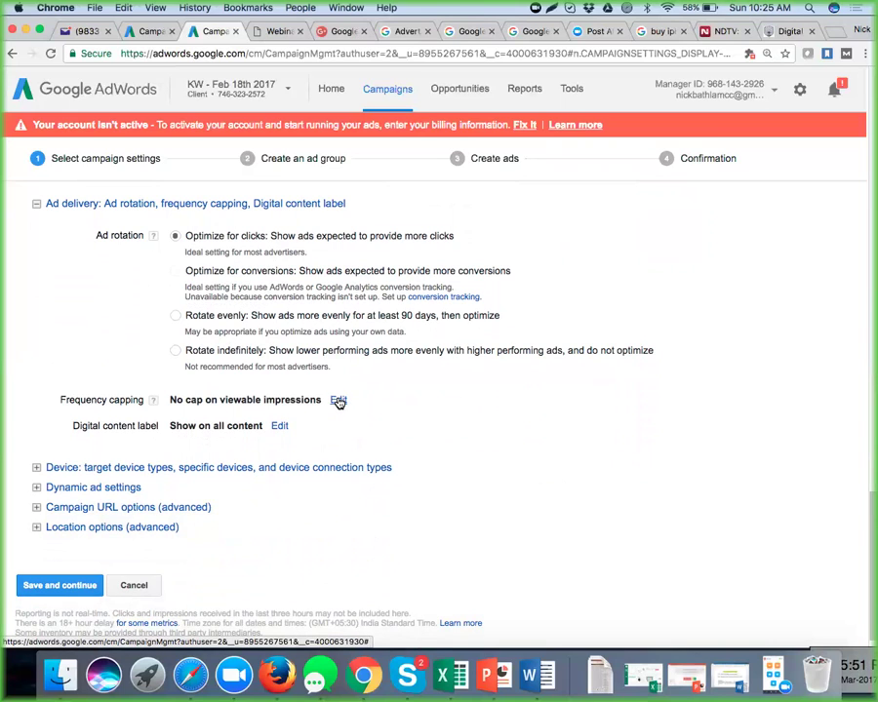
Choose a custom frequency cap and enter 5 viewable impressions.
left_click(338, 401)
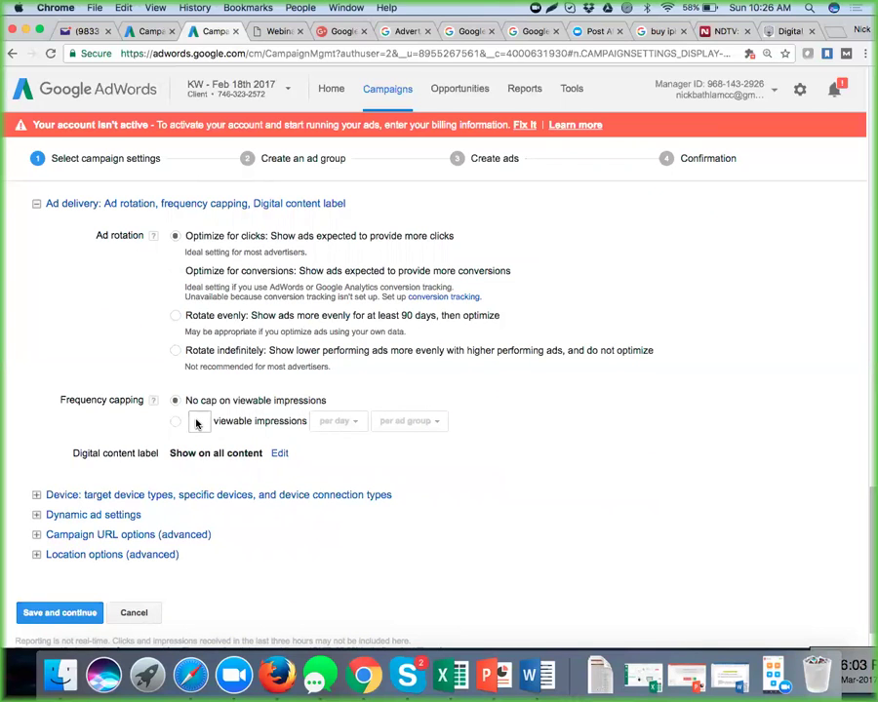
left_click(175, 421)
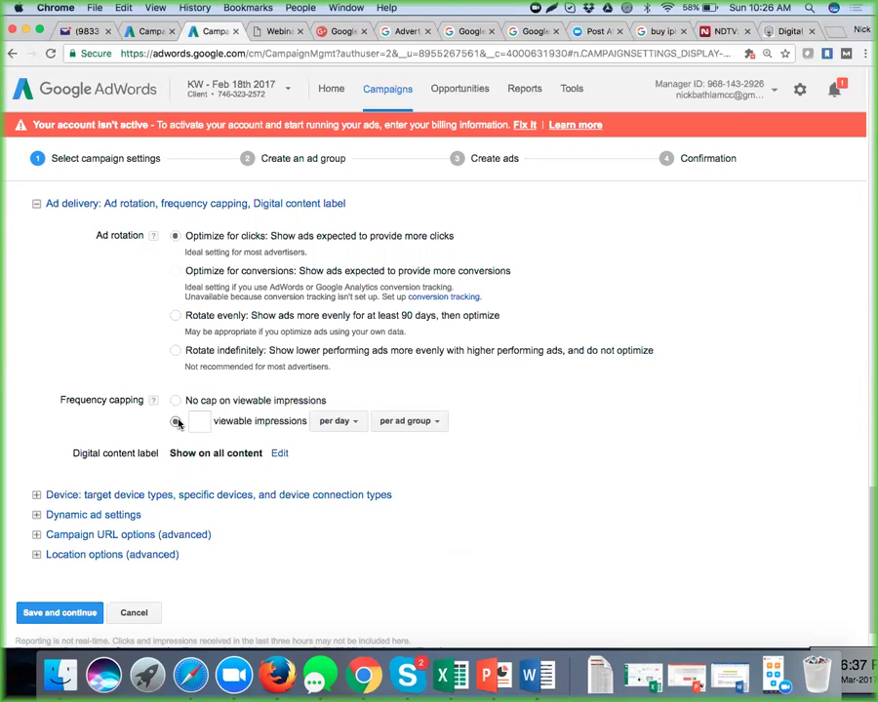
left_click(177, 422)
left_click(195, 421)
type("5")
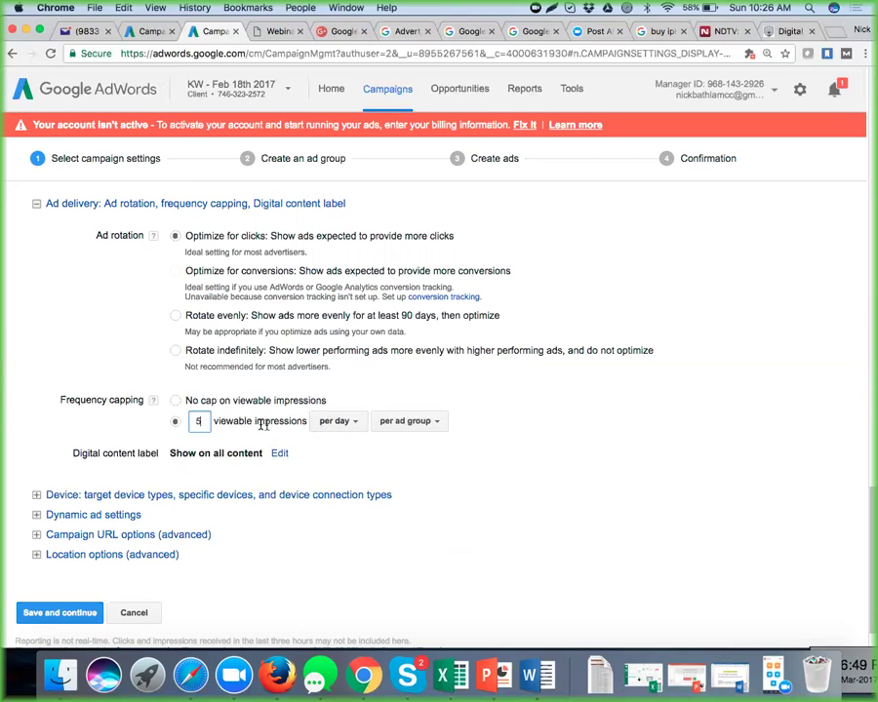
Apply the 5-impression cap per day for this campaign.
left_click(337, 421)
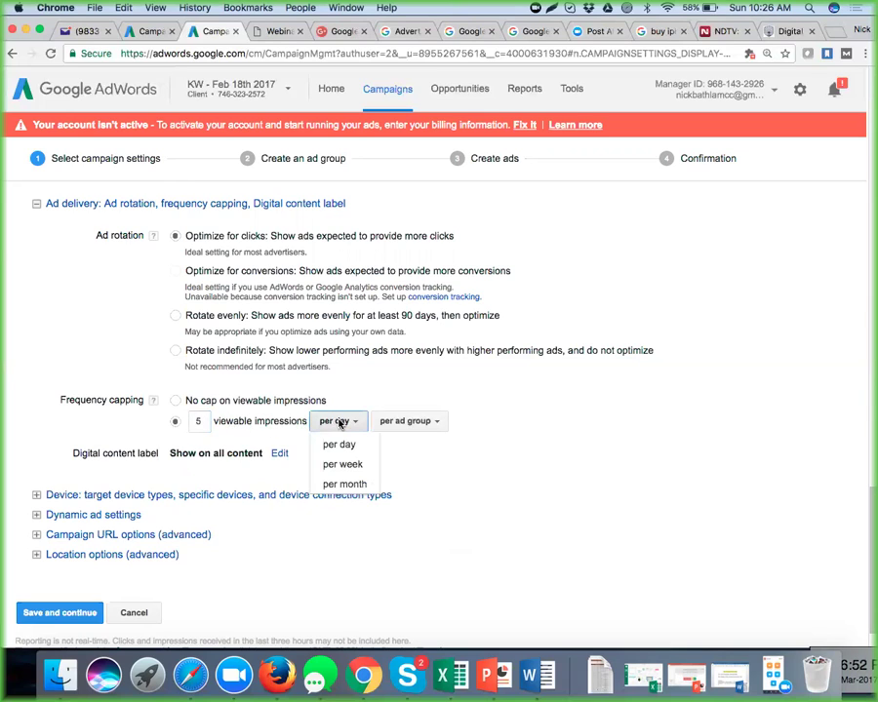
left_click(423, 420)
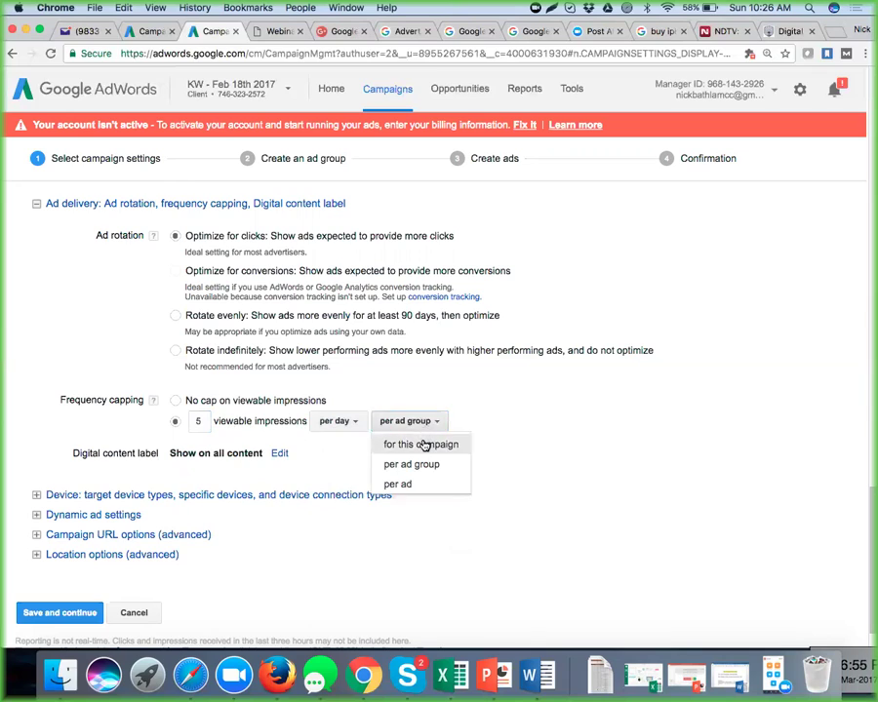
left_click(421, 444)
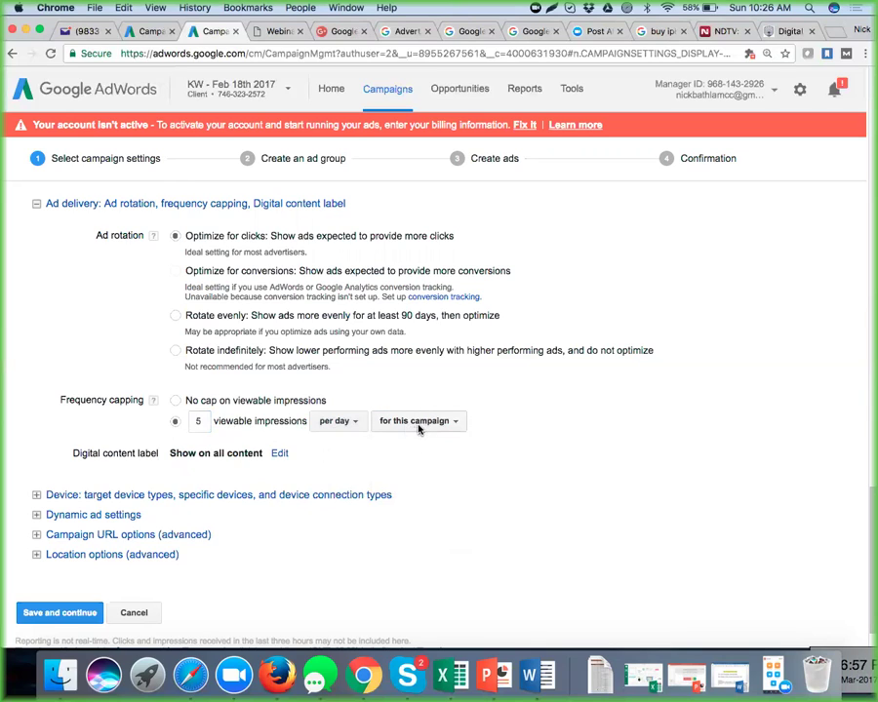
left_click(205, 421)
double_click(205, 421)
double_click(205, 421)
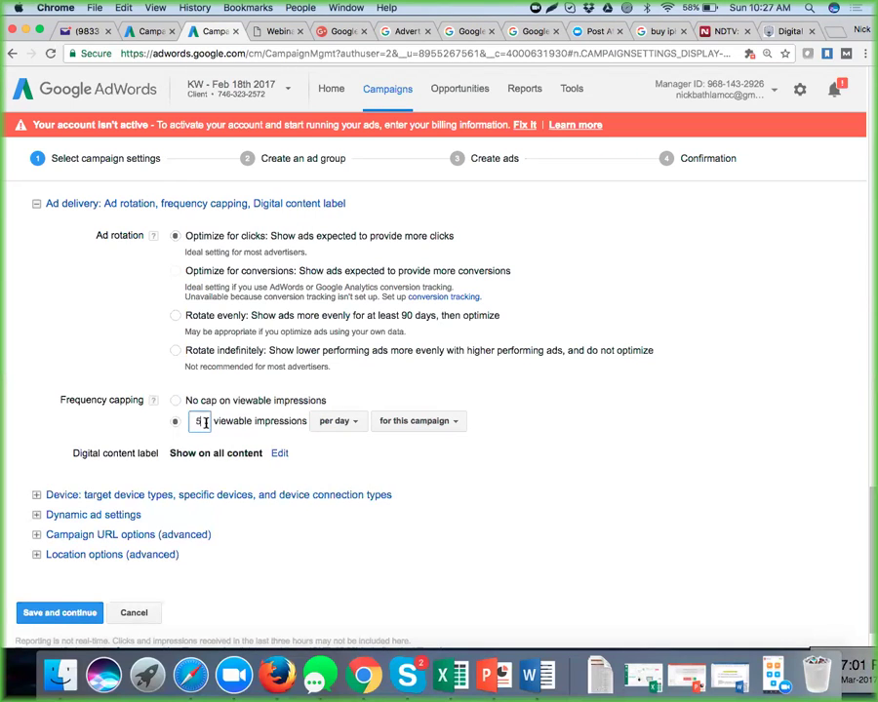
double_click(205, 421)
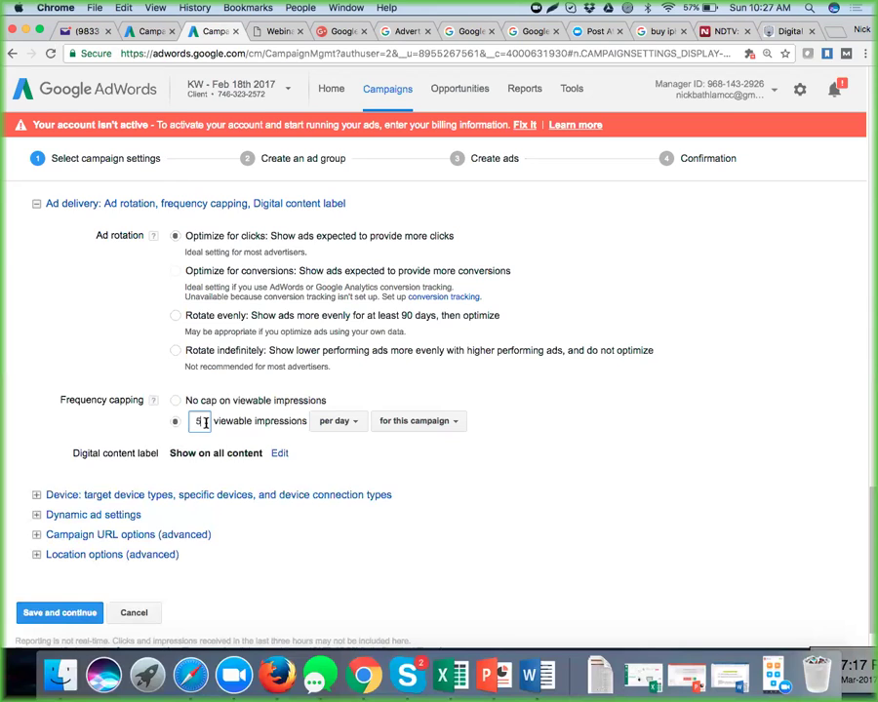
left_click(347, 427)
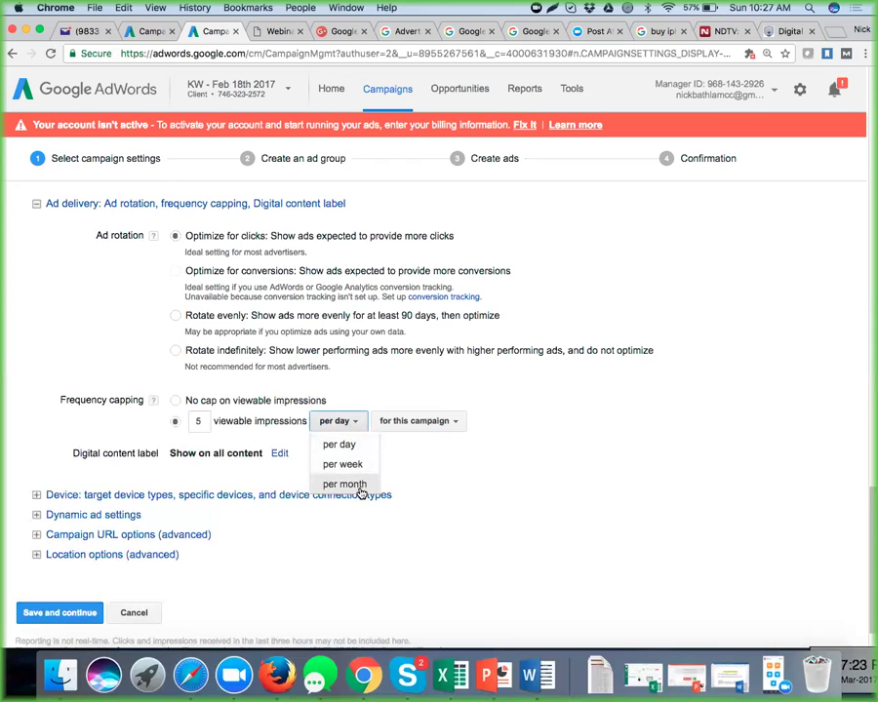
left_click(404, 453)
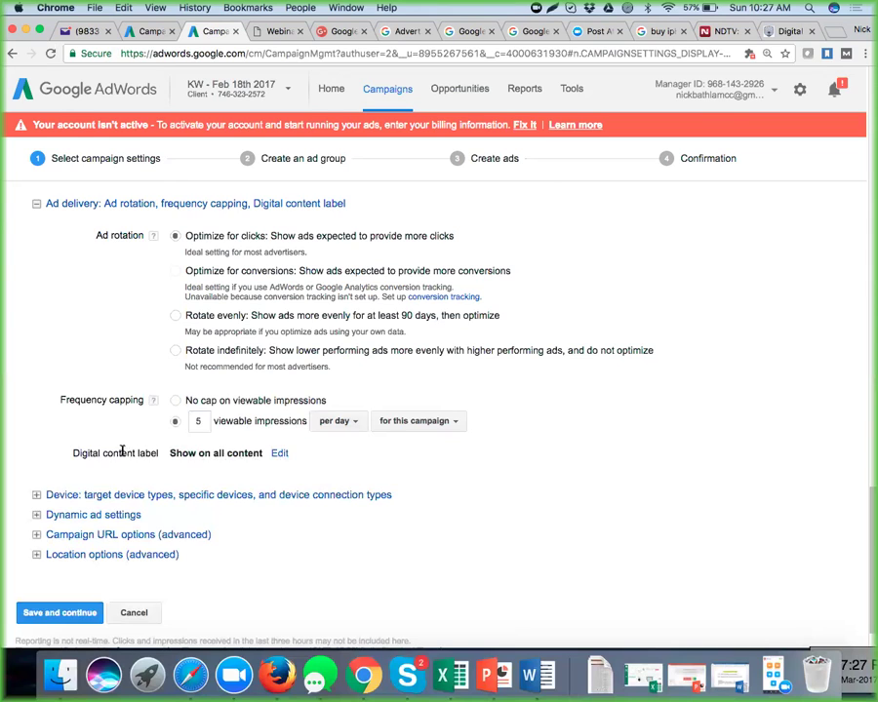
Review the teen and mature audience label toggles, leaving all five labels enabled.
left_click(279, 452)
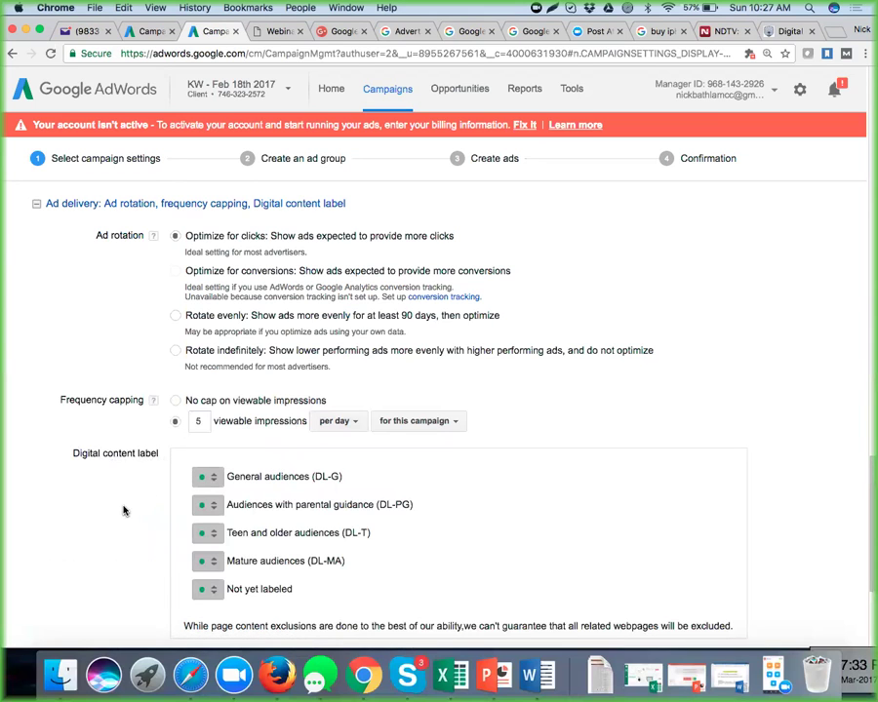
scroll(123, 509, "down", 3)
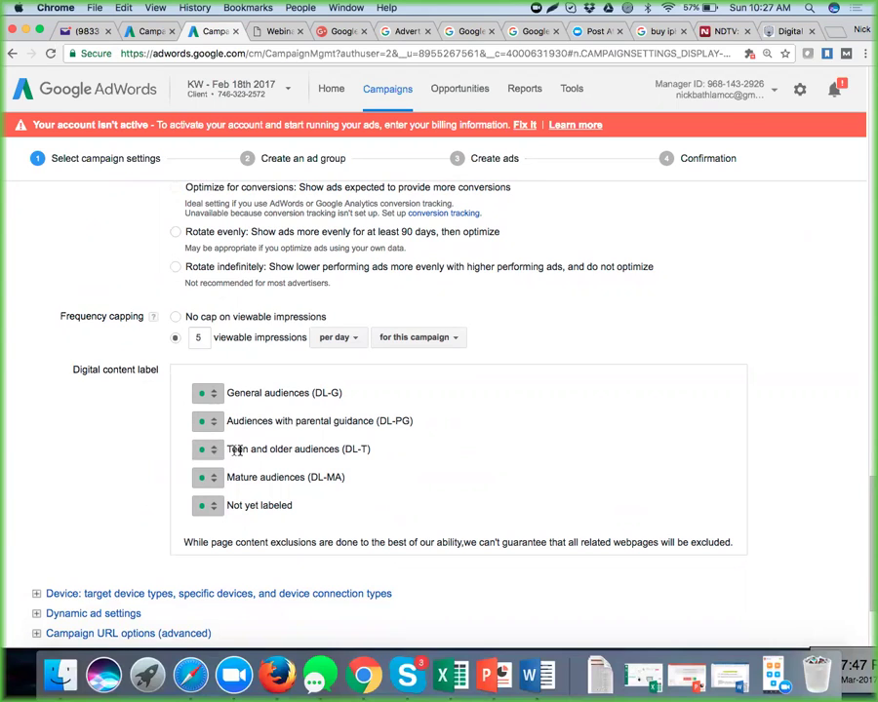
left_click(217, 450)
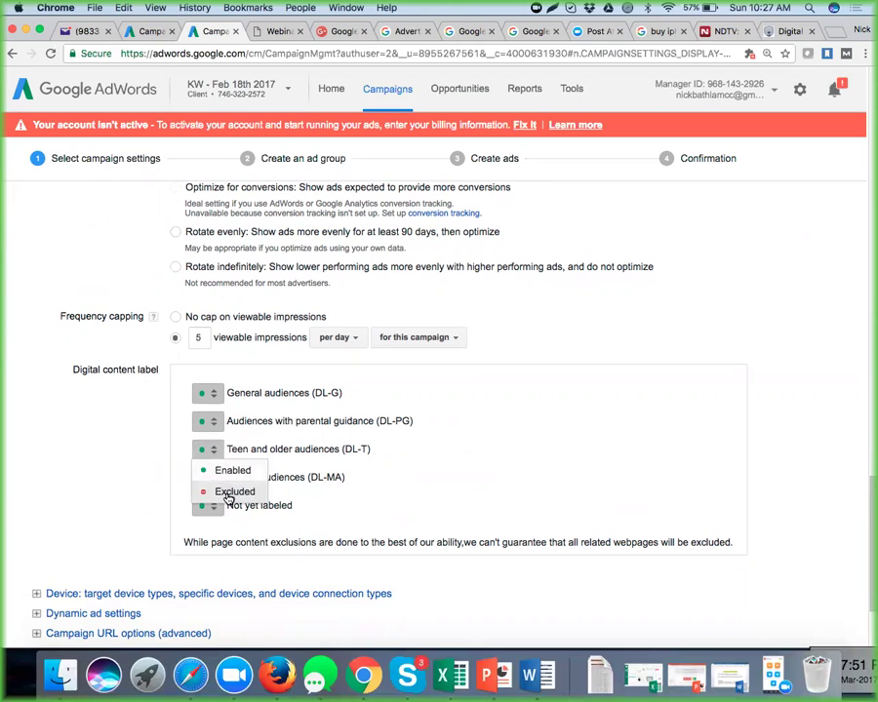
left_click(132, 465)
scroll(130, 465, "down", 1)
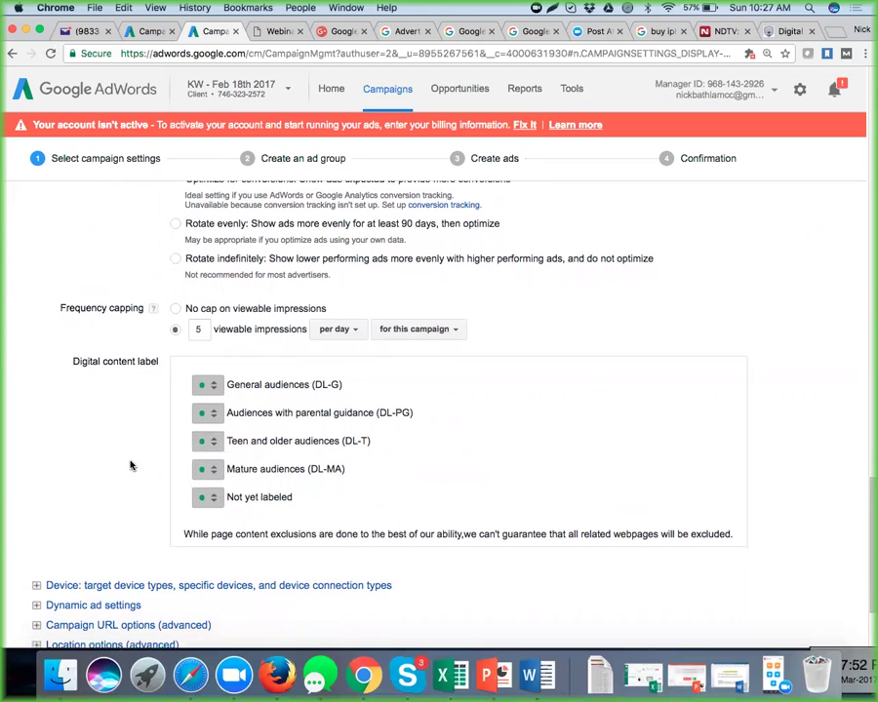
left_click(215, 451)
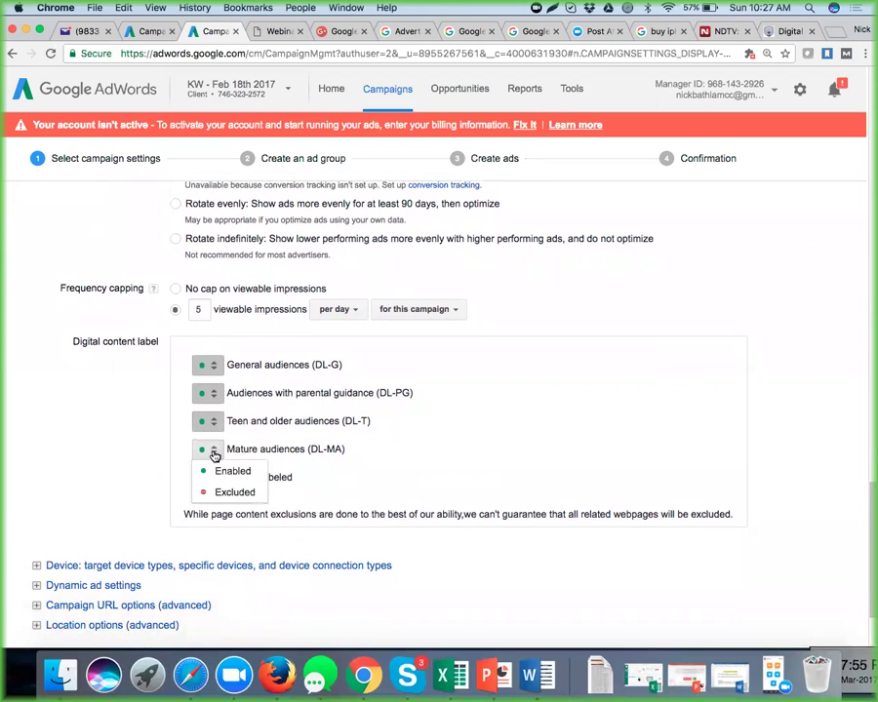
left_click(145, 461)
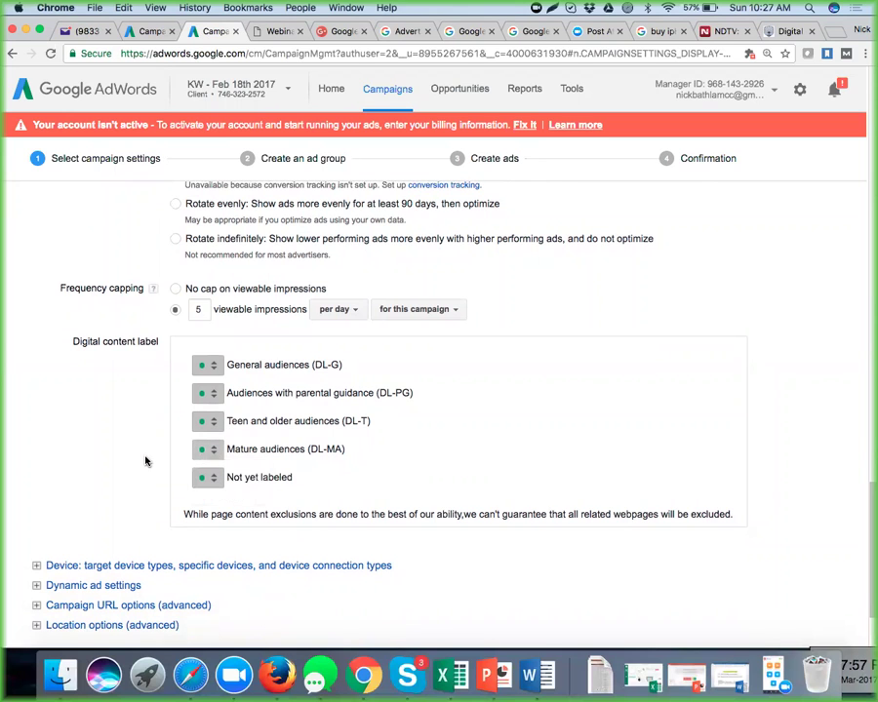
scroll(145, 461, "down", 3)
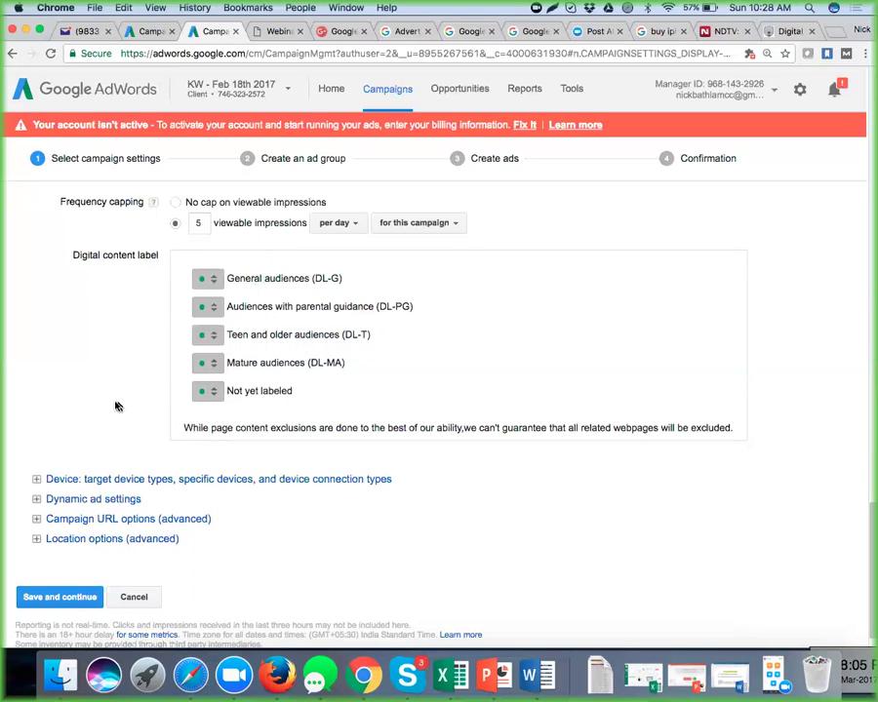
Expand the Device targeting settings to show the individual device types.
left_click(36, 480)
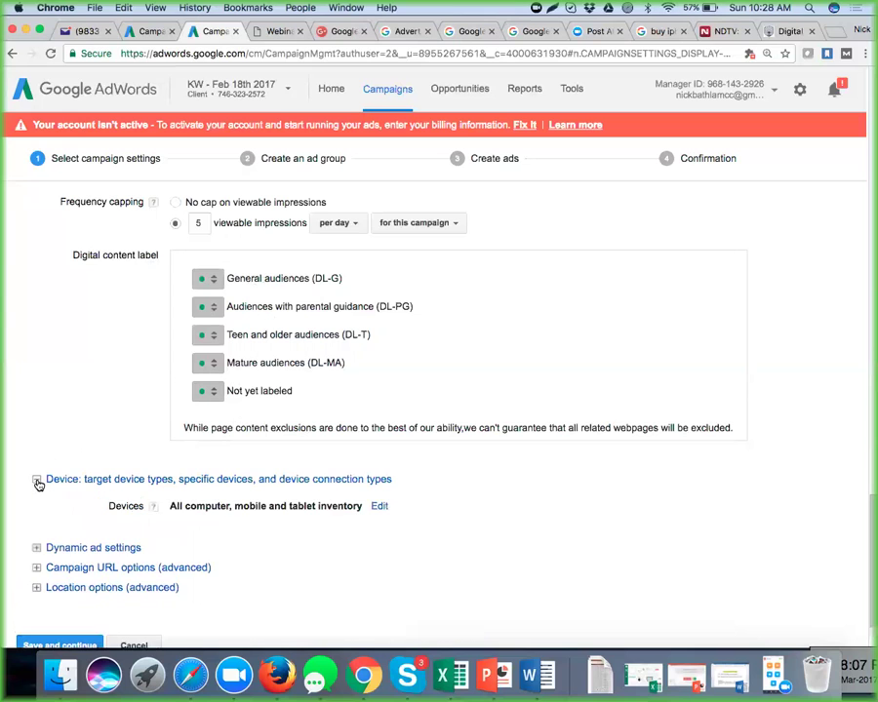
scroll(111, 453, "down", 3)
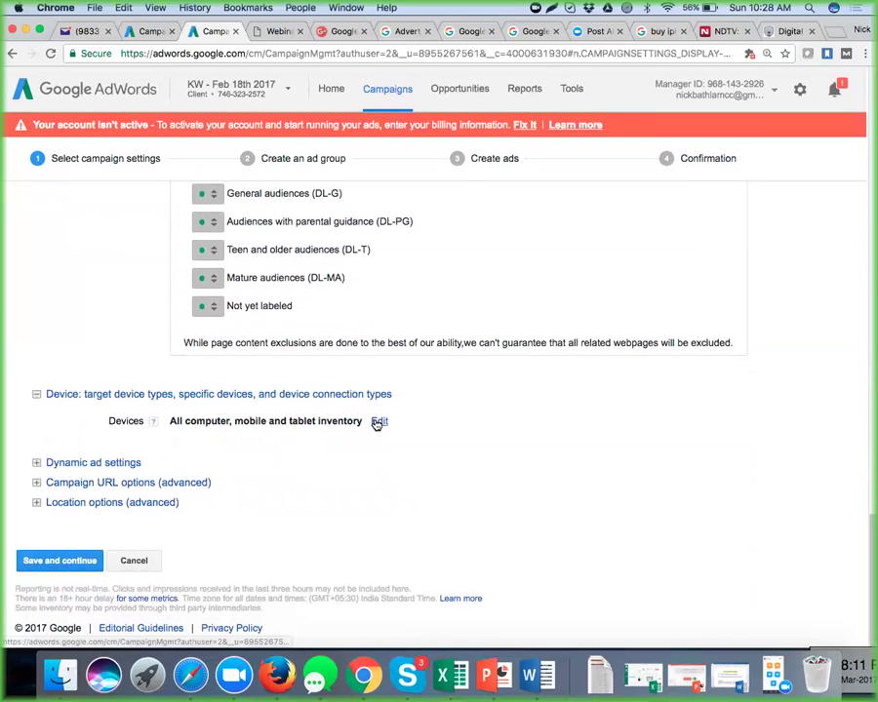
left_click(378, 421)
scroll(404, 475, "down", 5)
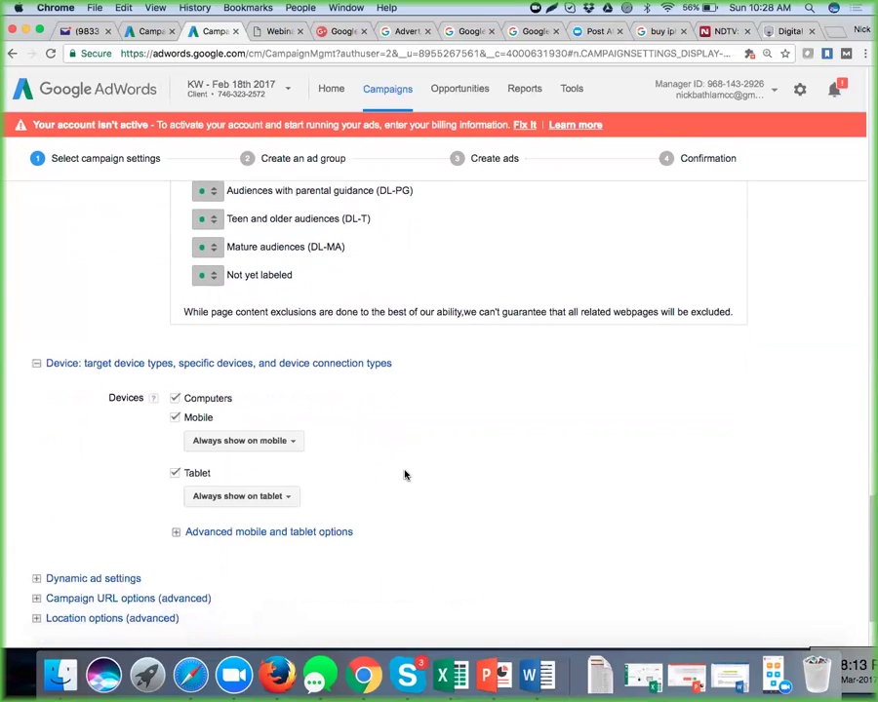
scroll(405, 475, "down", 2)
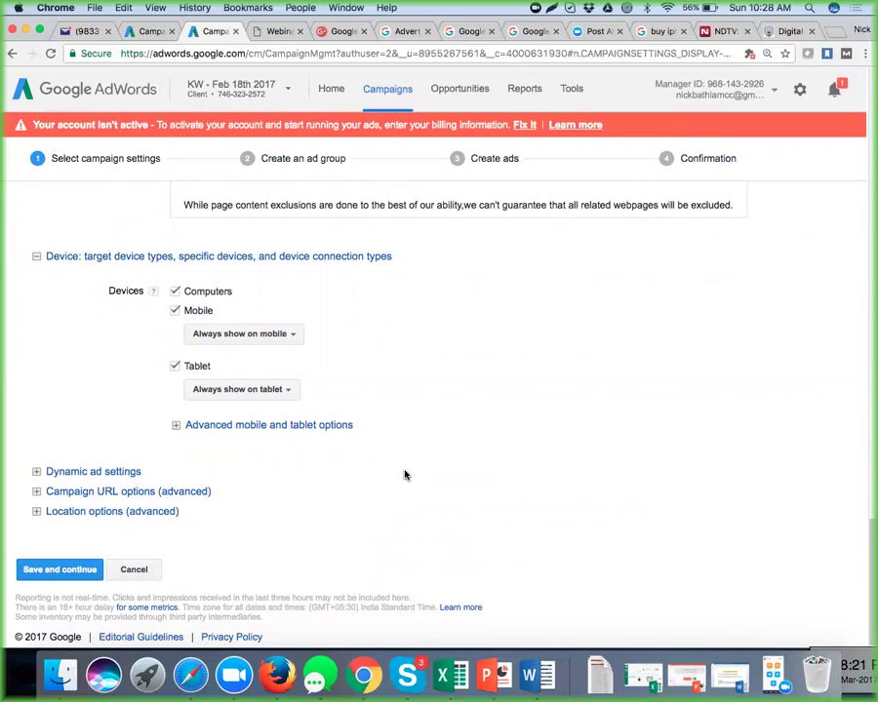
Keep Computers, Mobile and Tablet targeted and reveal the advanced mobile and tablet options.
left_click(176, 291)
left_click(175, 310)
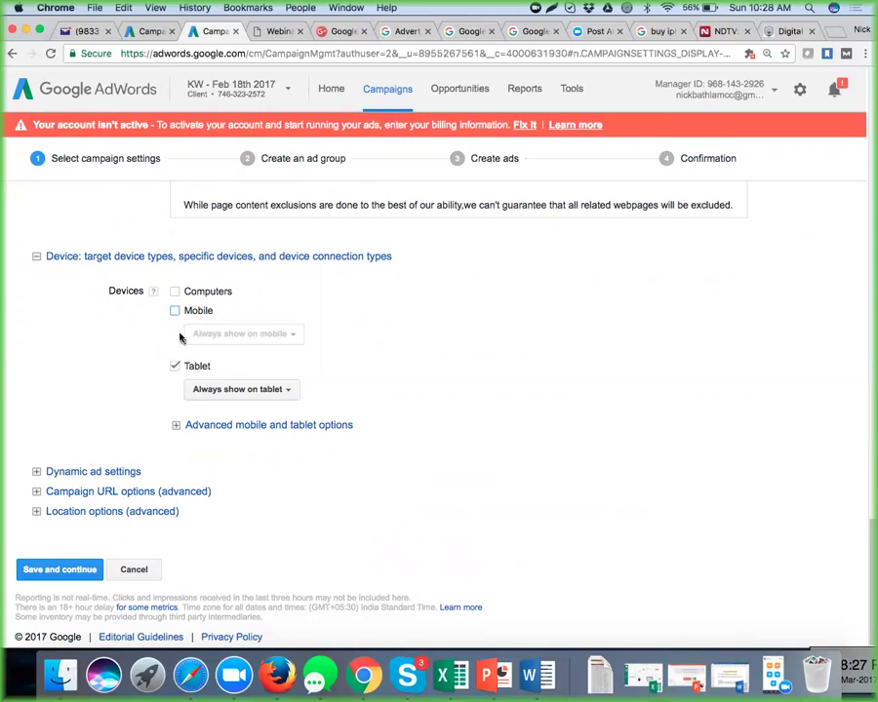
left_click(175, 310)
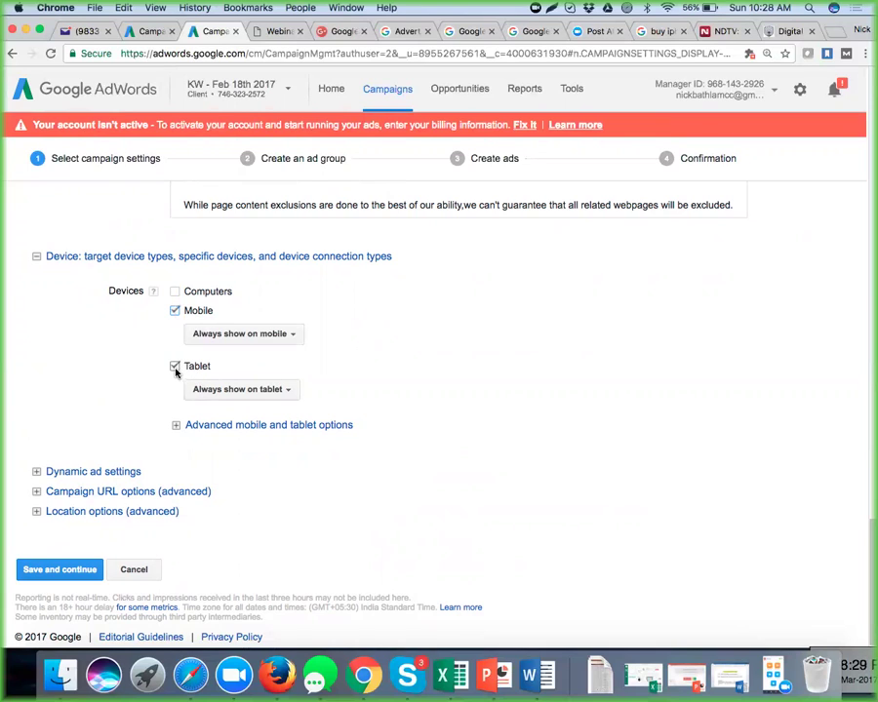
left_click(175, 366)
left_click(174, 290)
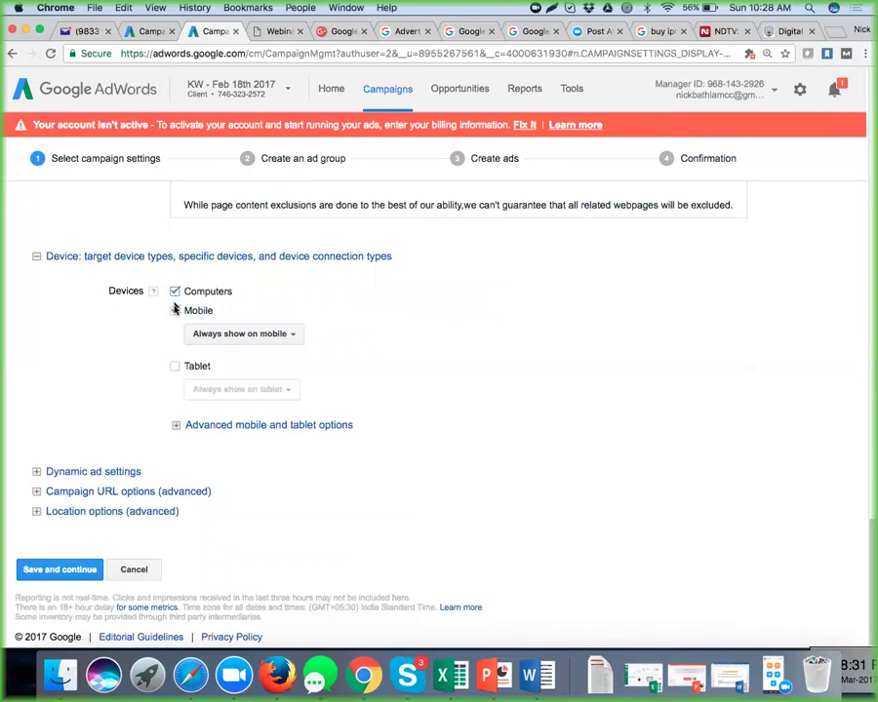
left_click(175, 366)
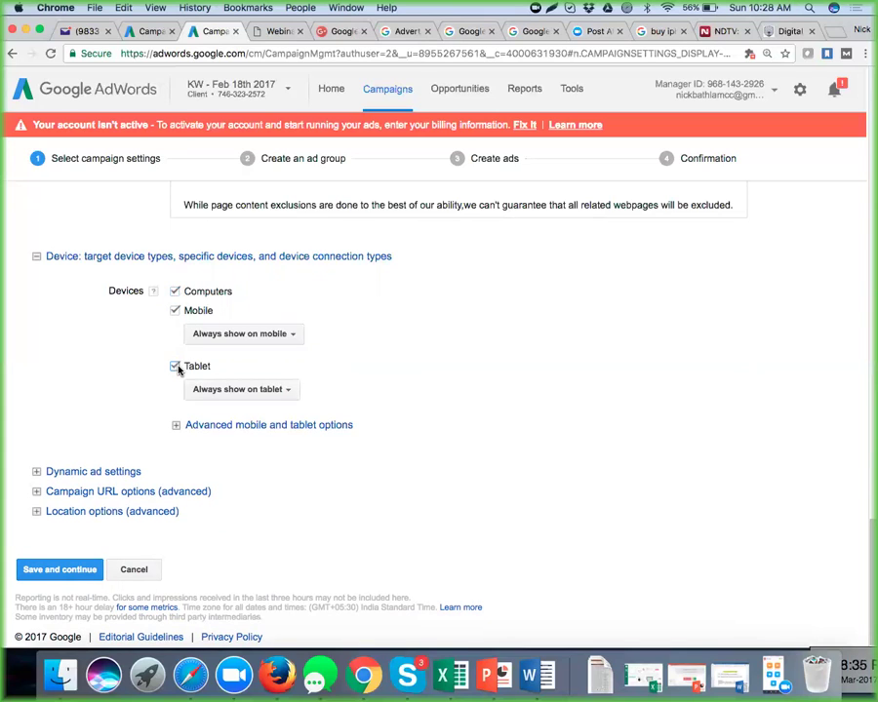
left_click(193, 428)
scroll(137, 459, "down", 2)
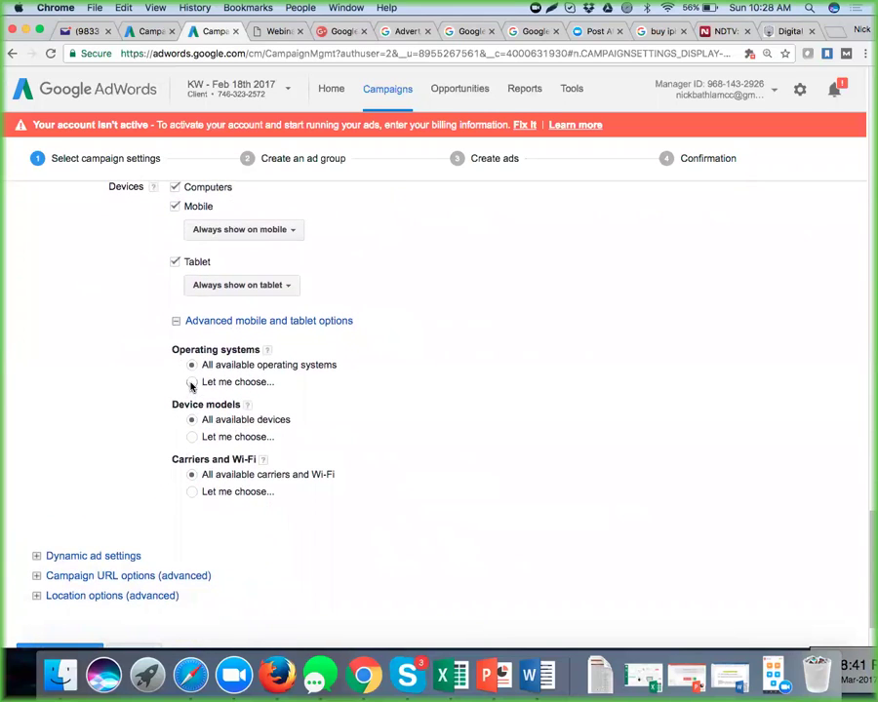
Target specific operating systems, adding iOS with all versions.
left_click(192, 382)
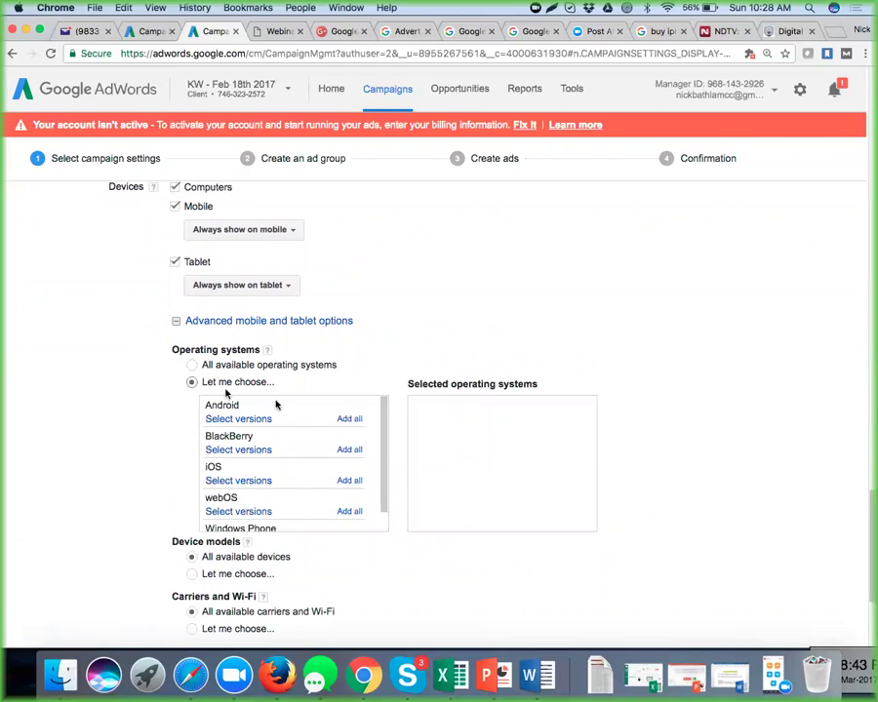
left_click_drag(386, 409, 388, 431)
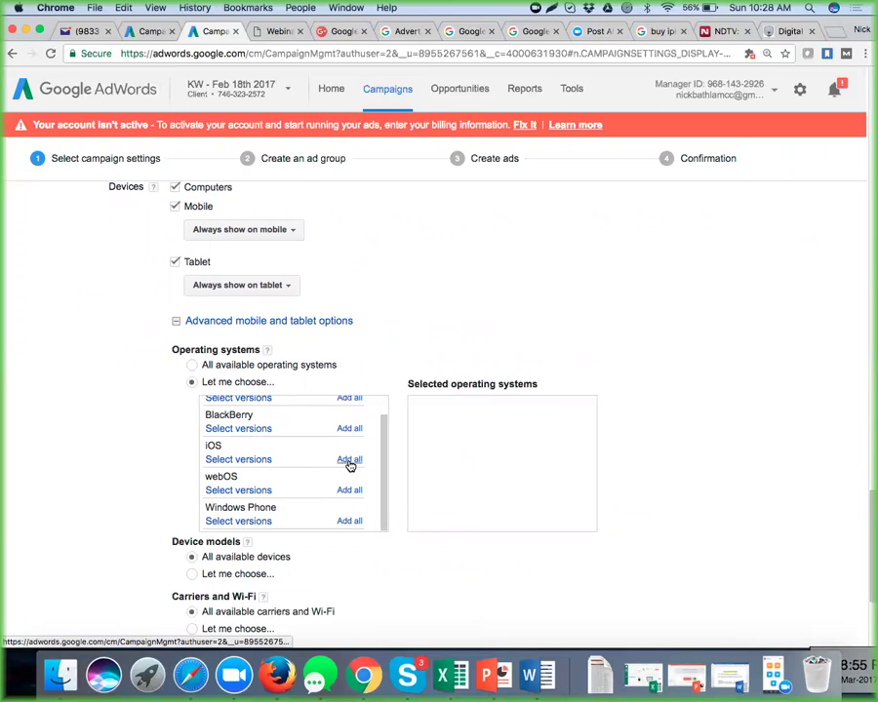
left_click(349, 460)
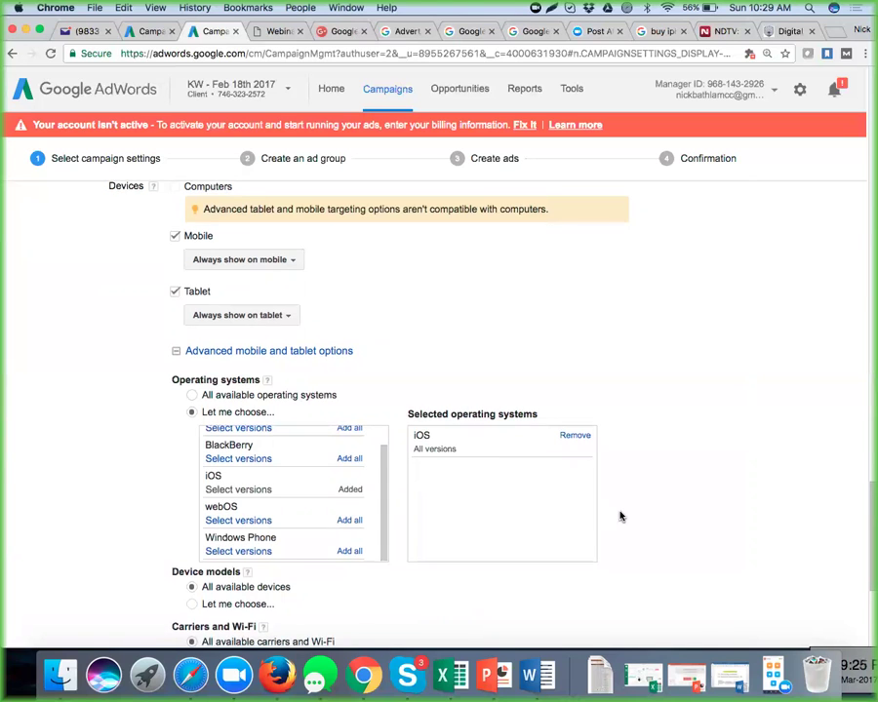
scroll(619, 515, "down", 5)
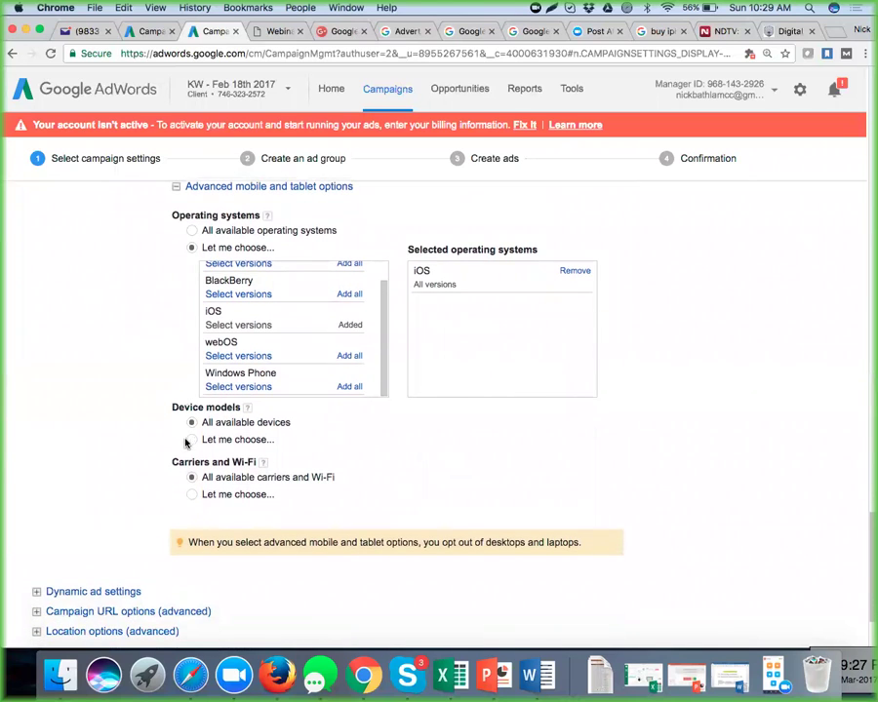
Target specific device models, adding Samsung (All Models) from the Android list.
left_click(191, 440)
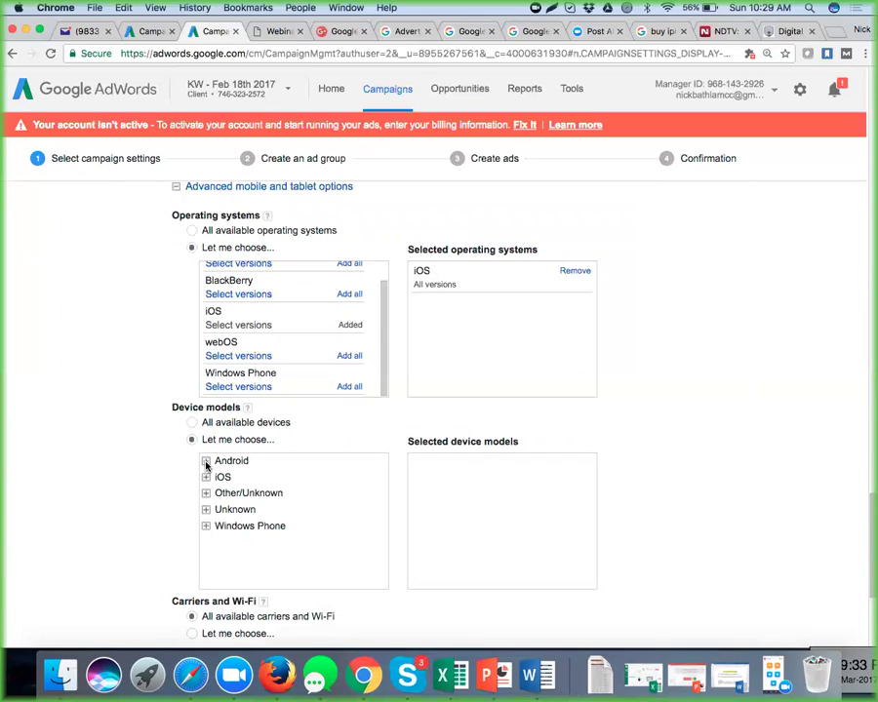
left_click(206, 463)
scroll(274, 521, "down", 2)
scroll(274, 524, "down", 4)
scroll(274, 524, "down", 5)
scroll(274, 523, "down", 4)
scroll(274, 524, "down", 4)
scroll(274, 523, "down", 2)
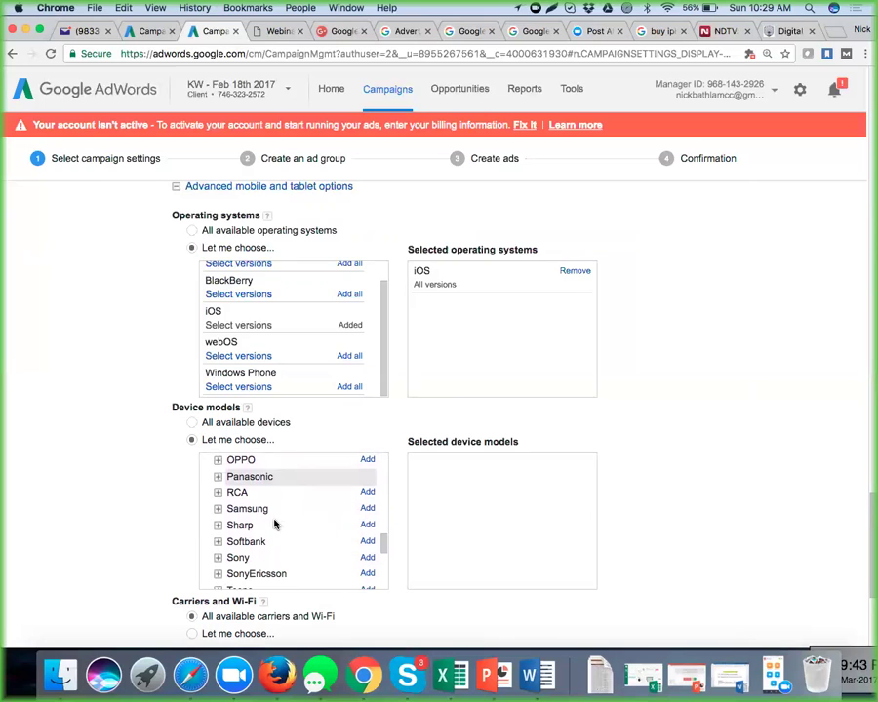
left_click(367, 510)
scroll(308, 531, "down", 4)
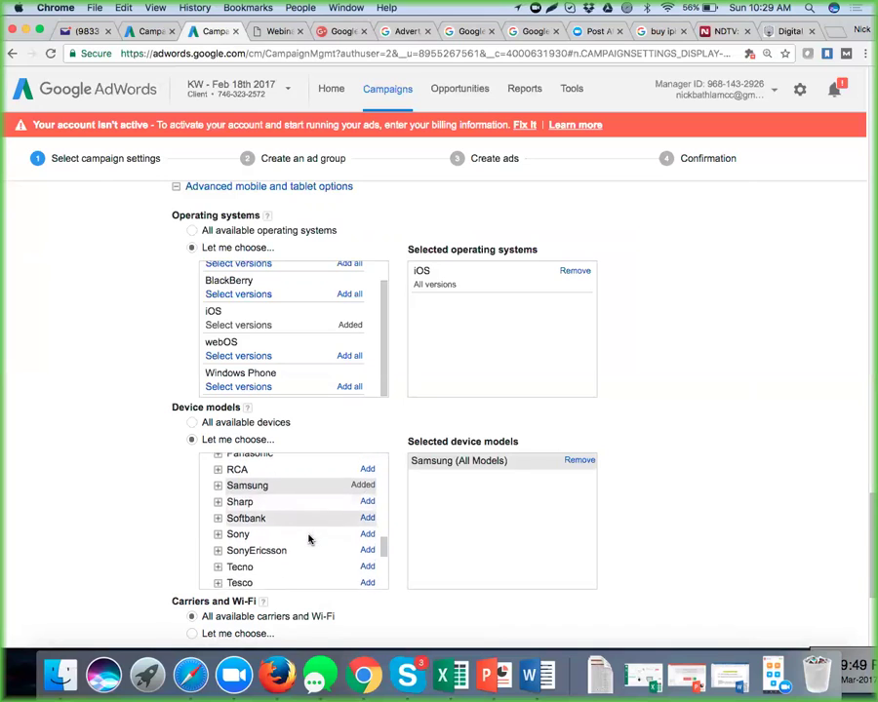
scroll(309, 540, "down", 5)
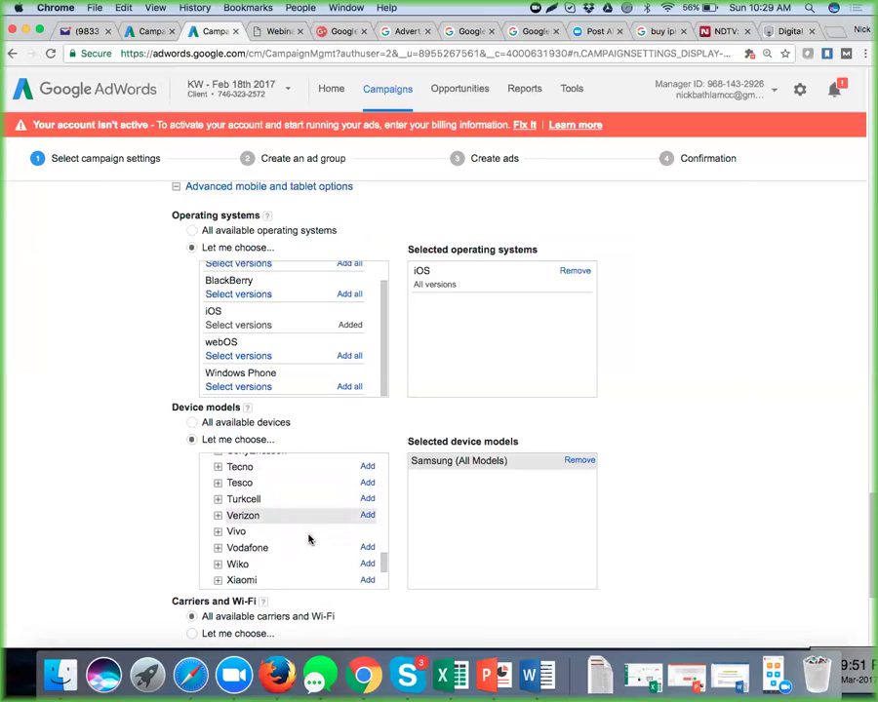
scroll(308, 539, "down", 5)
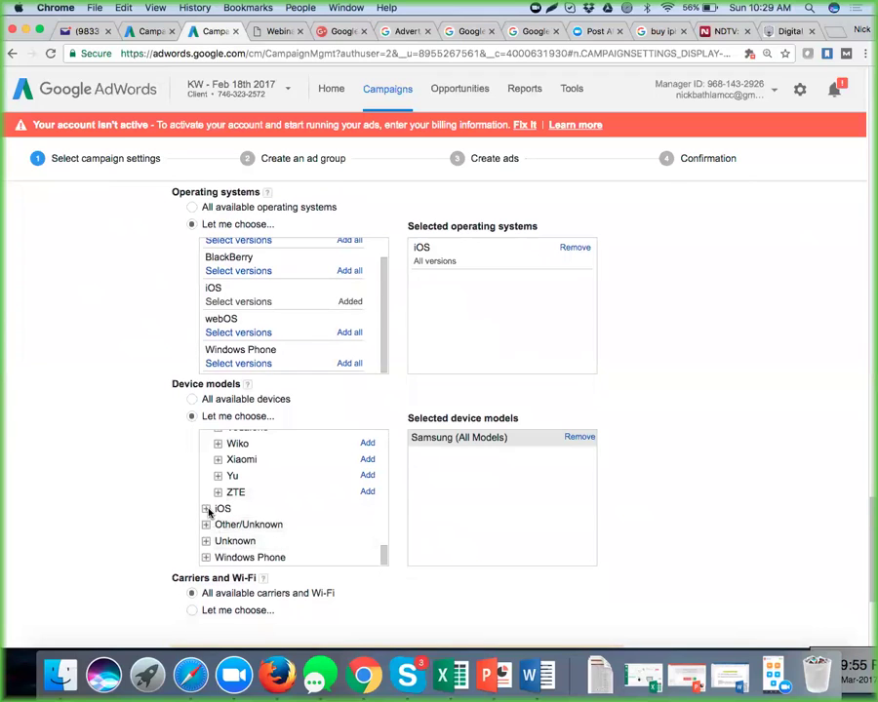
Add iPhone 7 and iPhone 7 Plus from iOS > Apple > iPhone.
left_click(206, 508)
scroll(273, 514, "down", 2)
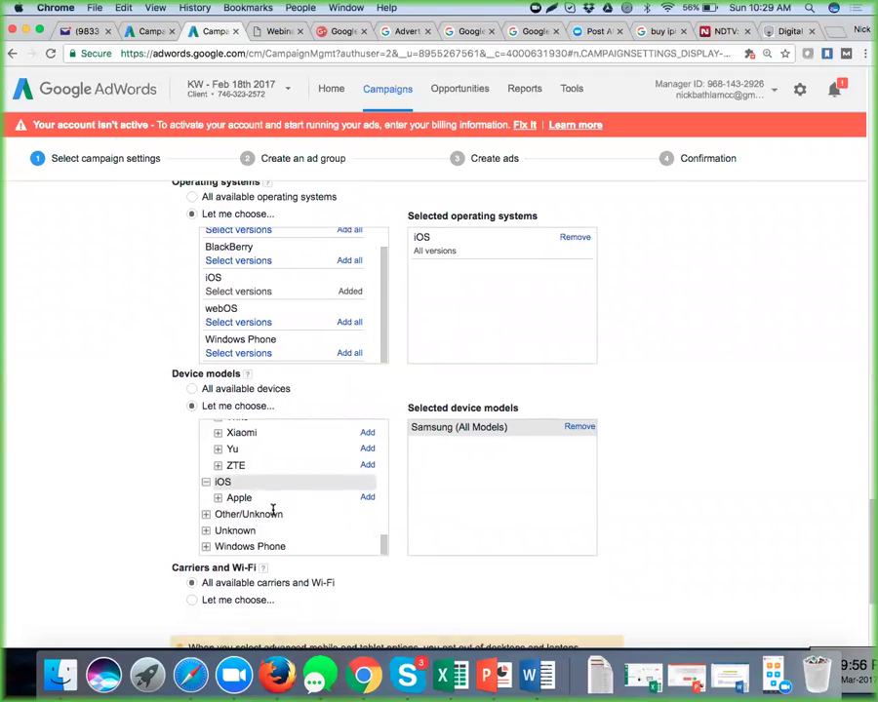
left_click(218, 497)
scroll(275, 504, "down", 2)
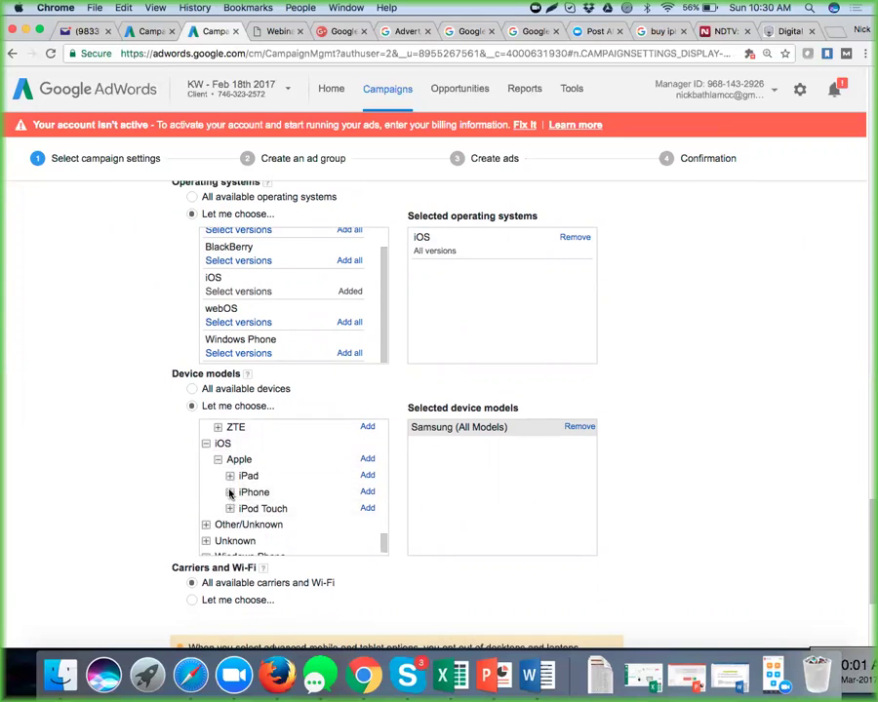
left_click(230, 493)
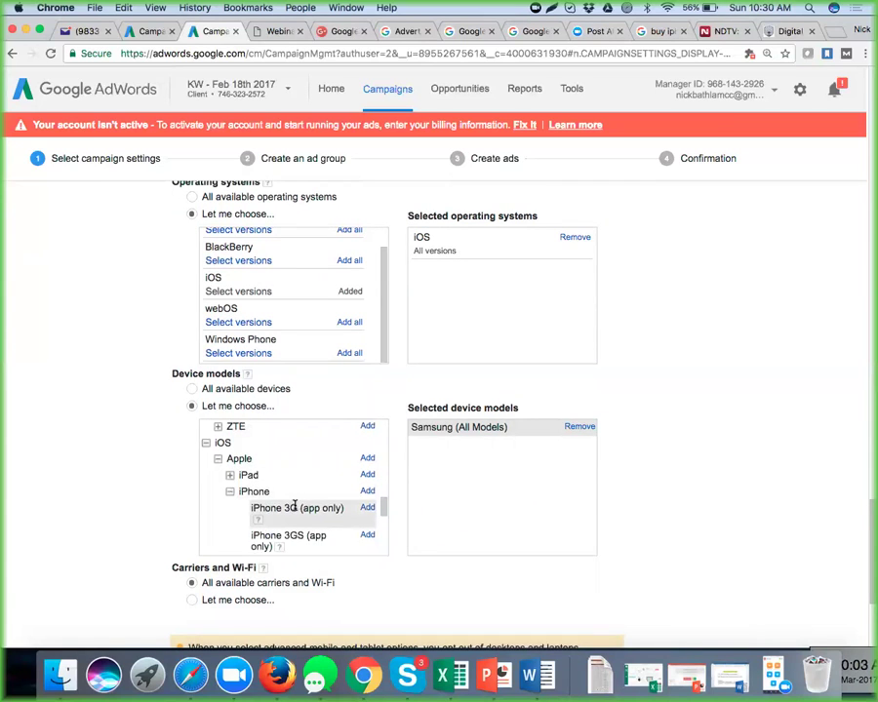
scroll(293, 503, "down", 3)
scroll(294, 504, "down", 5)
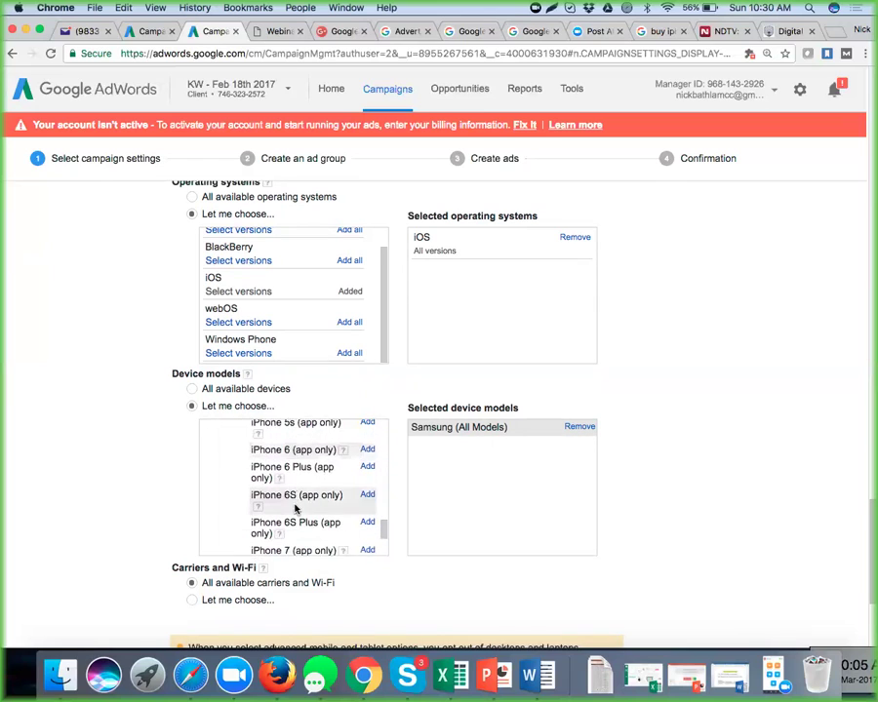
scroll(294, 504, "down", 1)
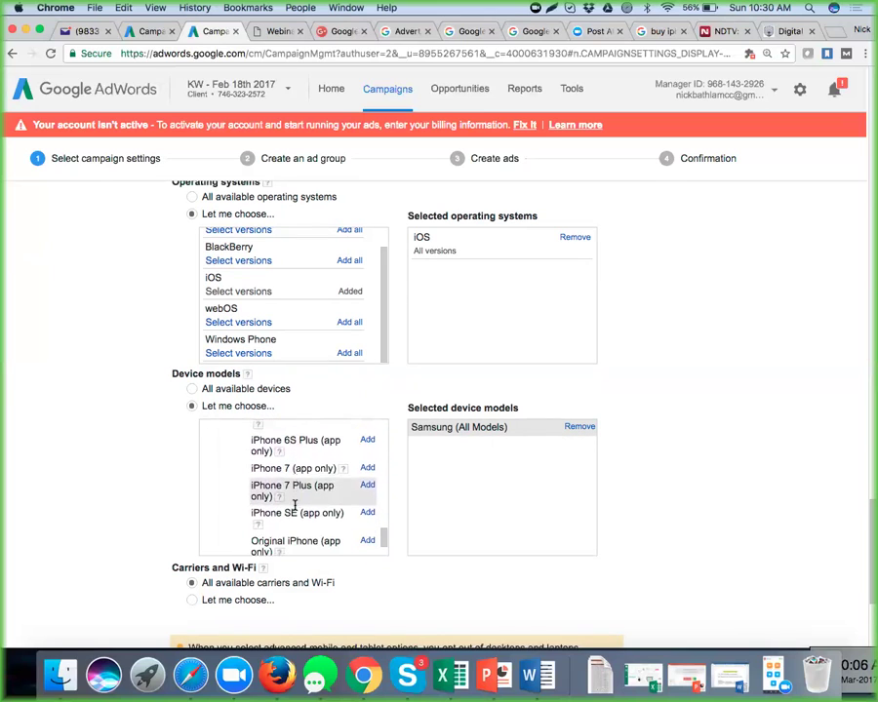
left_click(367, 469)
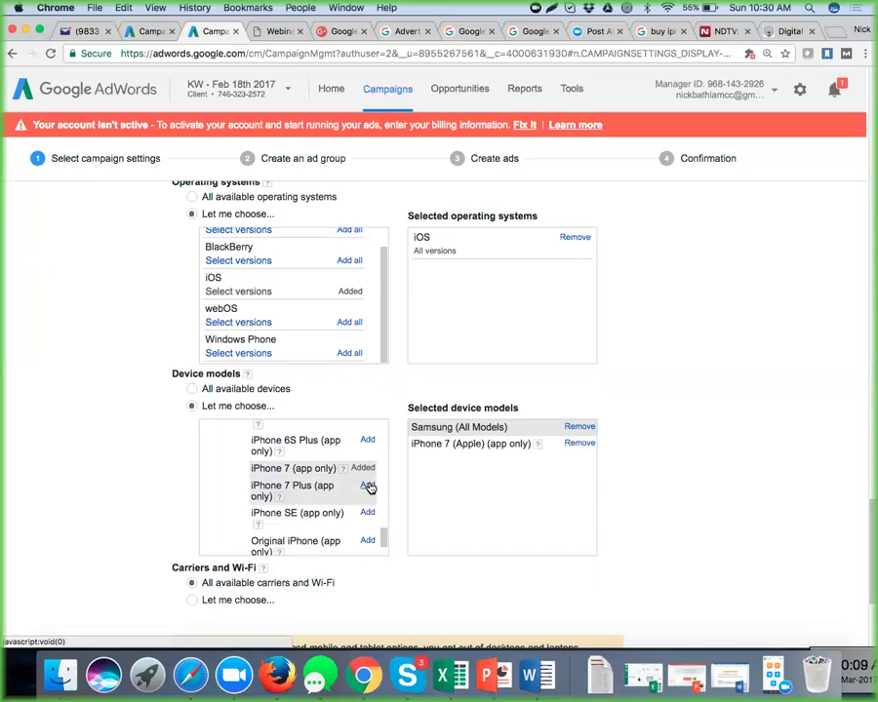
left_click(367, 485)
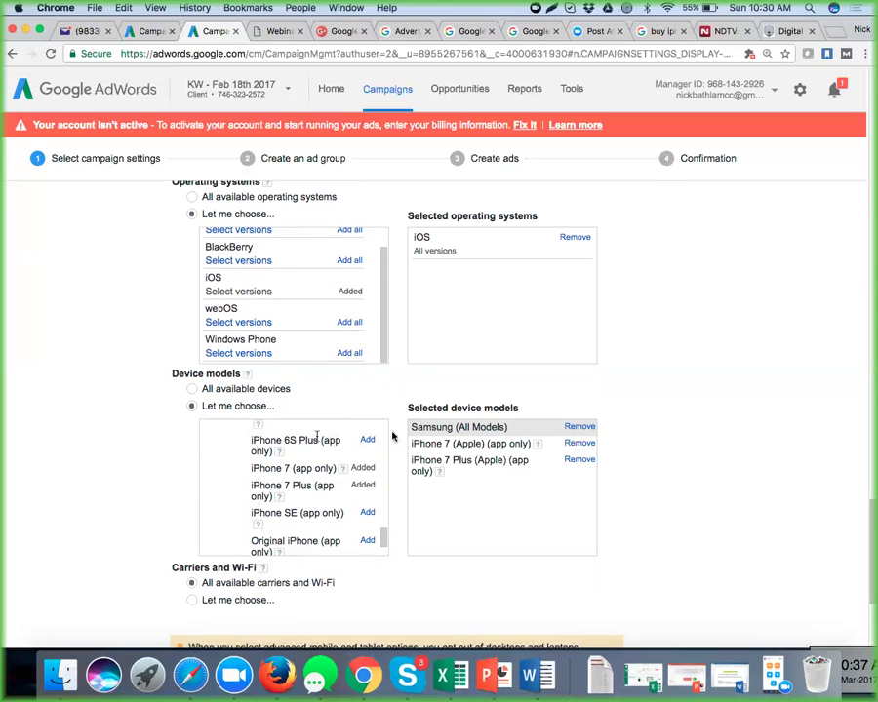
scroll(158, 471, "down", 3)
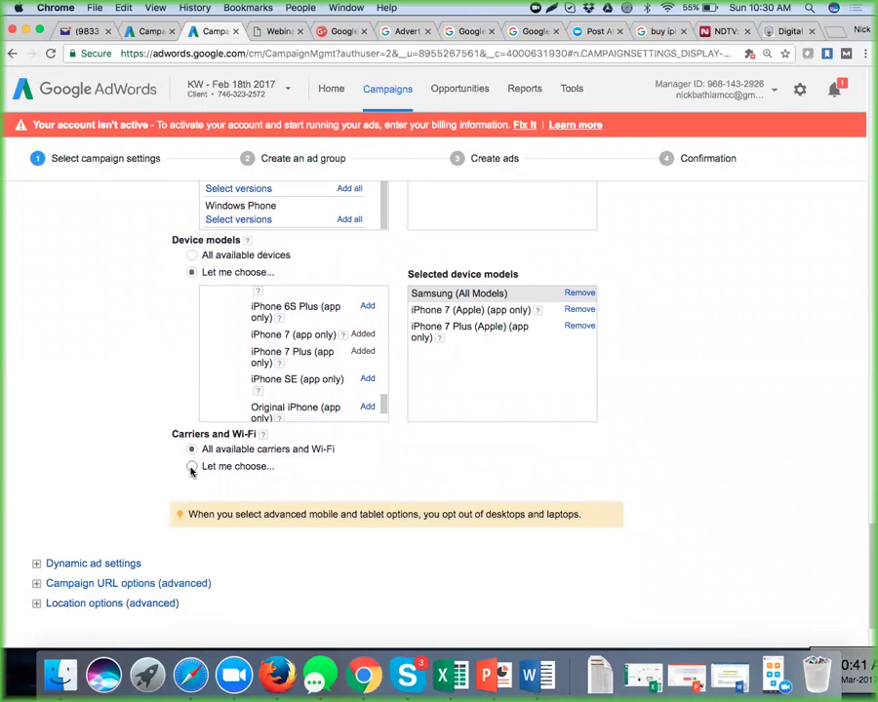
Switch to choosing specific carriers and find India in the carrier list.
left_click(191, 468)
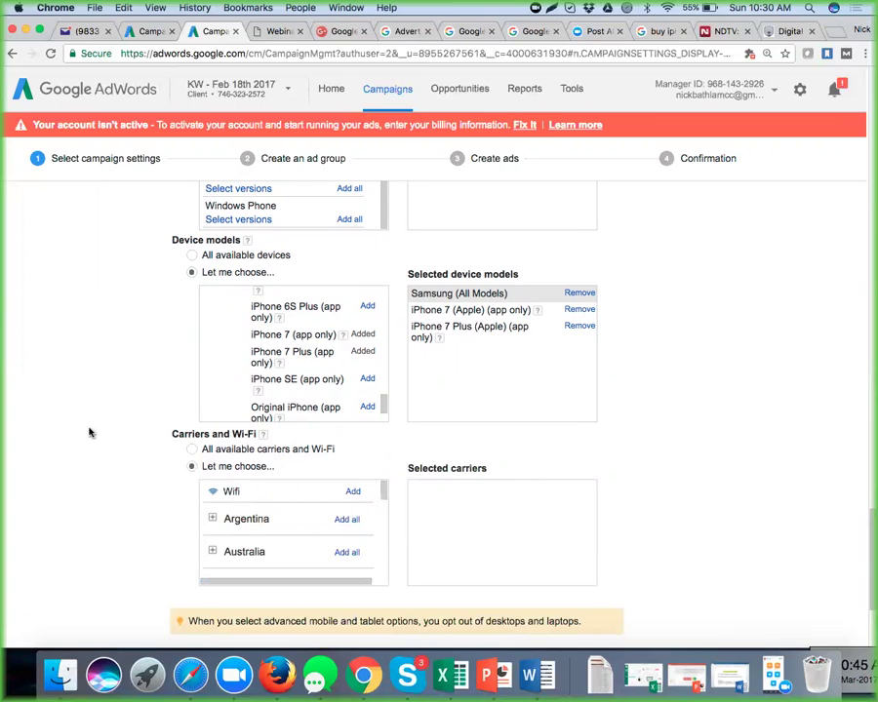
scroll(90, 432, "up", 5)
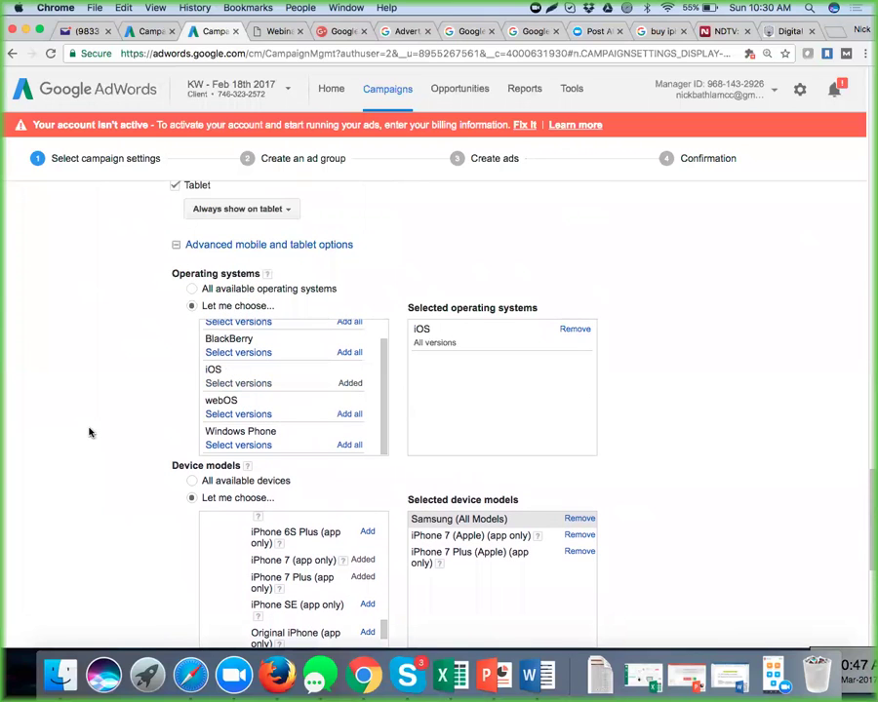
scroll(90, 432, "up", 15)
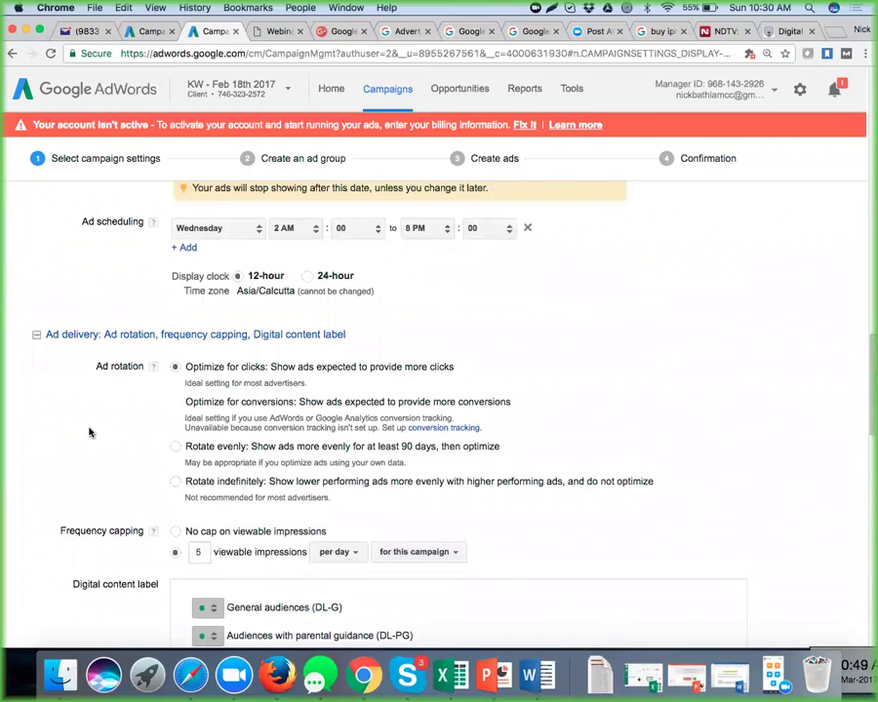
scroll(90, 432, "up", 5)
scroll(90, 432, "down", 5)
scroll(89, 432, "down", 12)
scroll(90, 432, "down", 8)
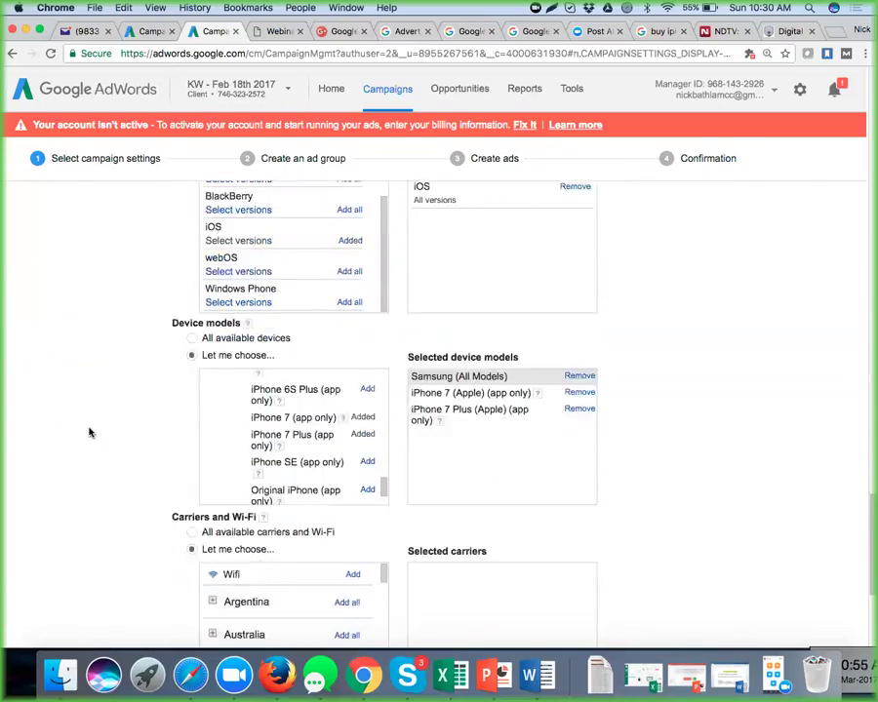
scroll(89, 432, "down", 5)
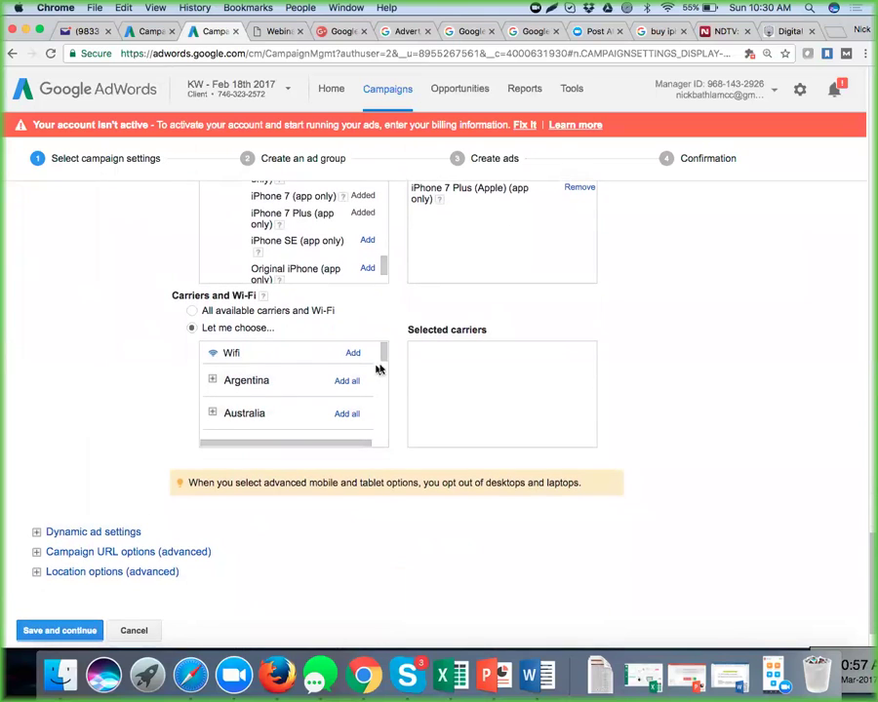
left_click_drag(384, 361, 385, 364)
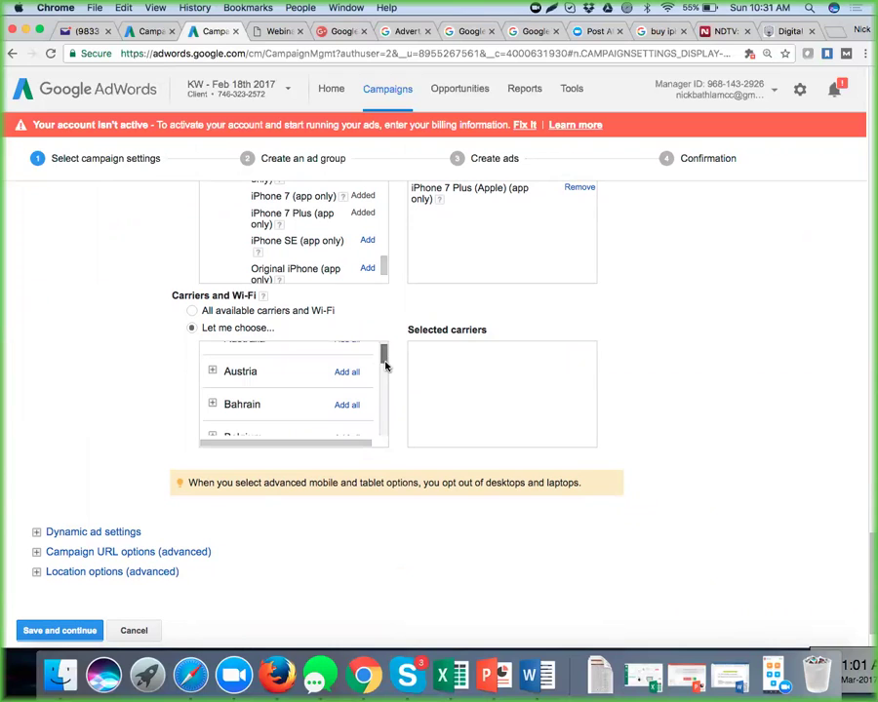
scroll(385, 365, "down", 2)
scroll(385, 367, "down", 3)
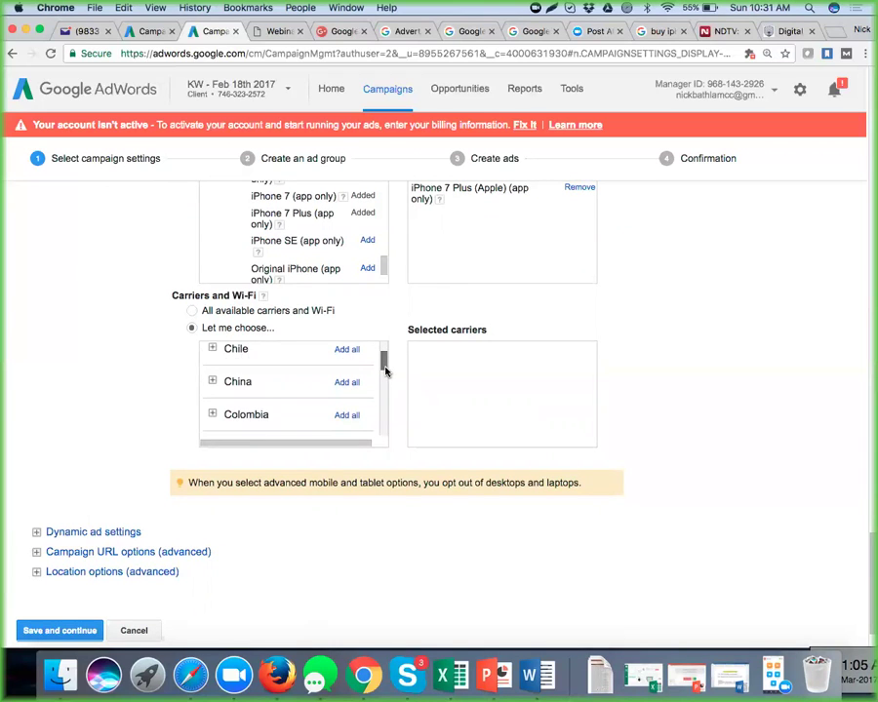
scroll(386, 369, "down", 6)
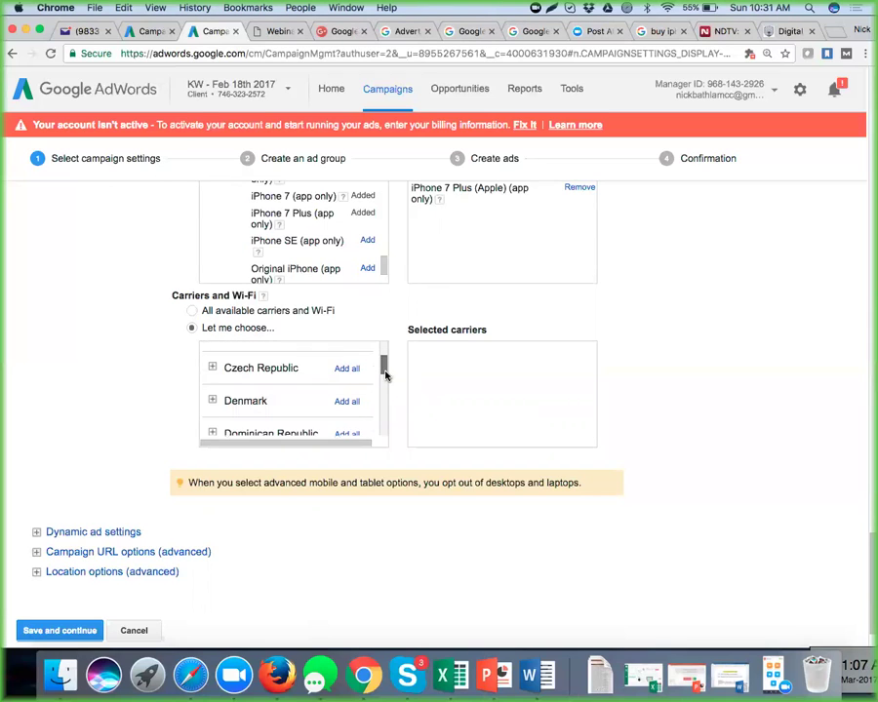
scroll(385, 383, "down", 5)
scroll(385, 382, "up", 1)
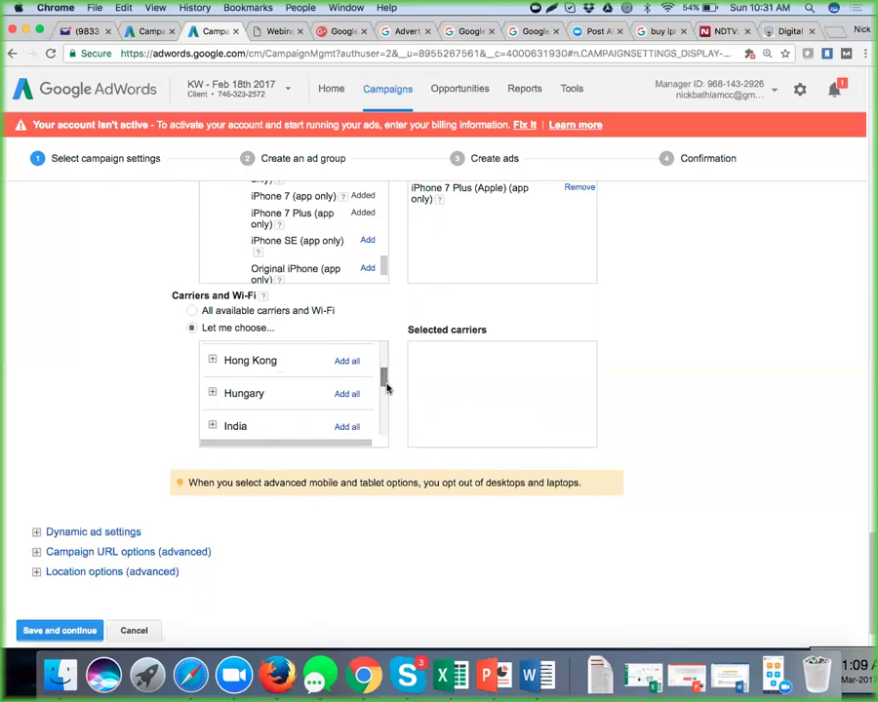
Add Airtel (India) and IDEA (India) to the targeted carriers.
left_click(213, 426)
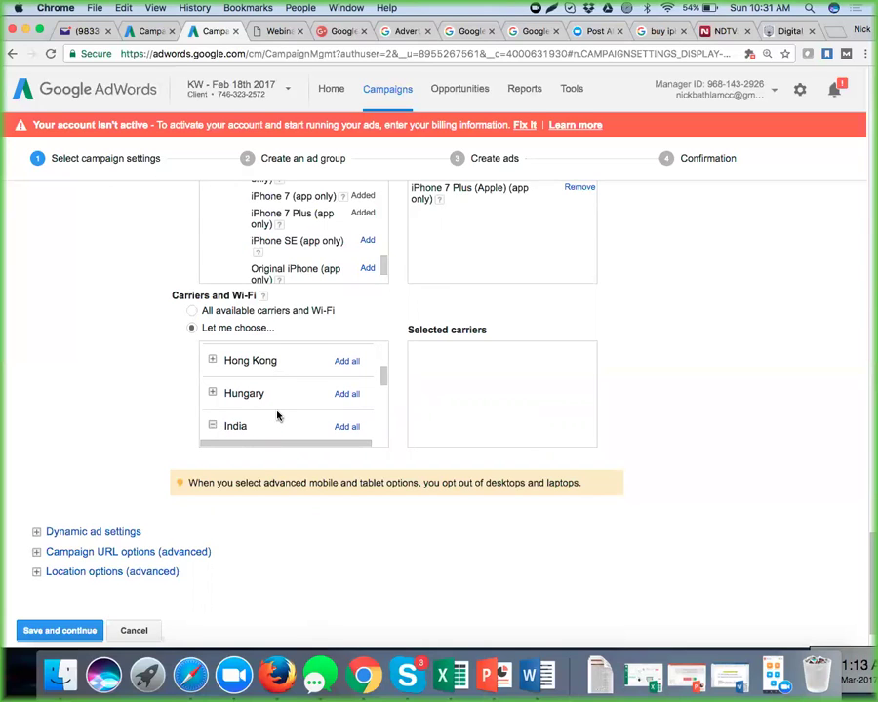
scroll(277, 416, "down", 2)
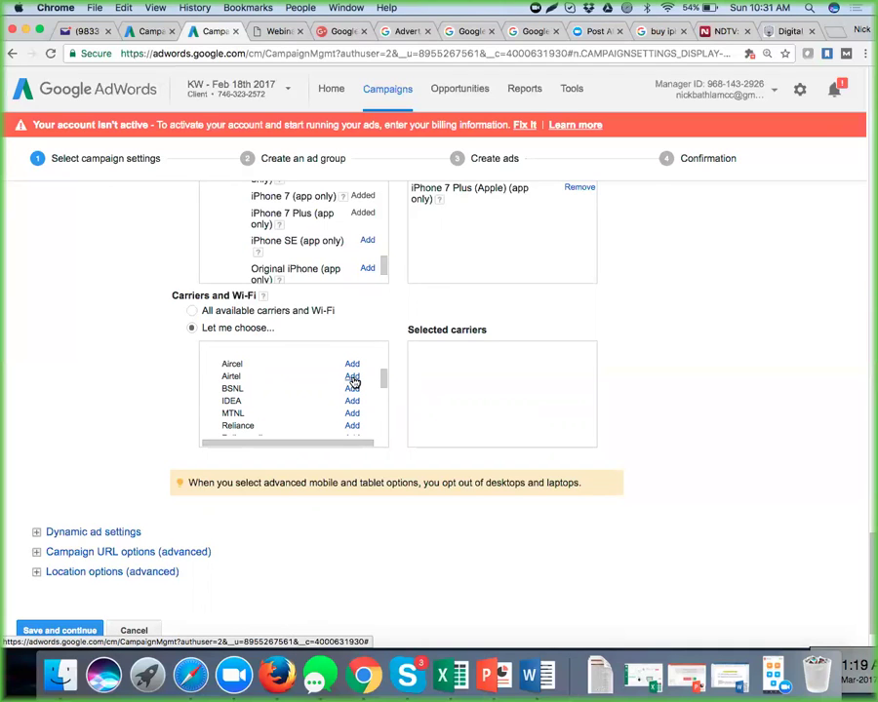
left_click(352, 377)
left_click(353, 402)
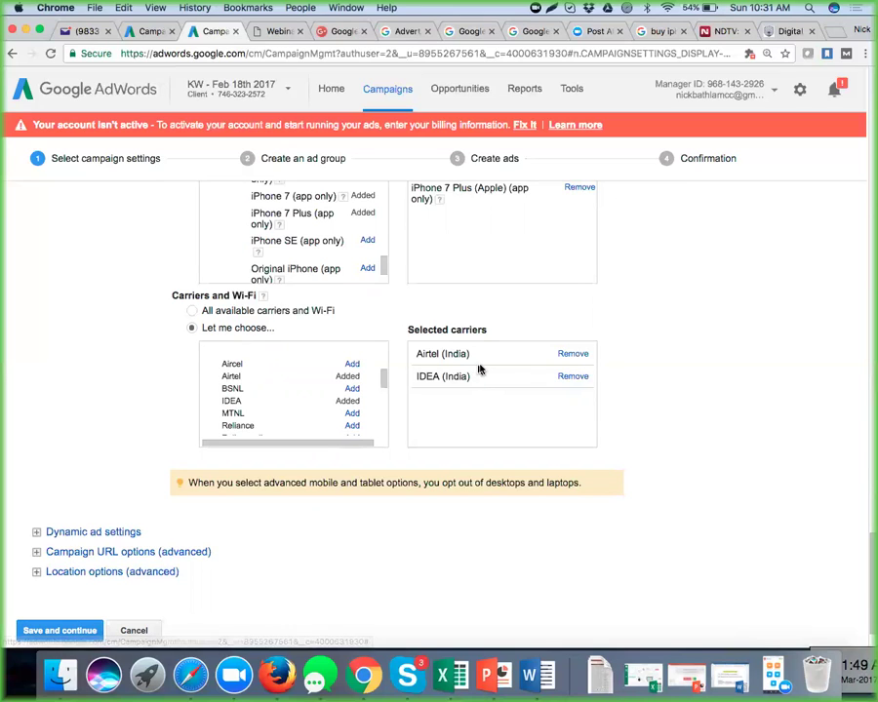
Restore all carriers, all device models and all operating systems, and target Computers again.
left_click(191, 310)
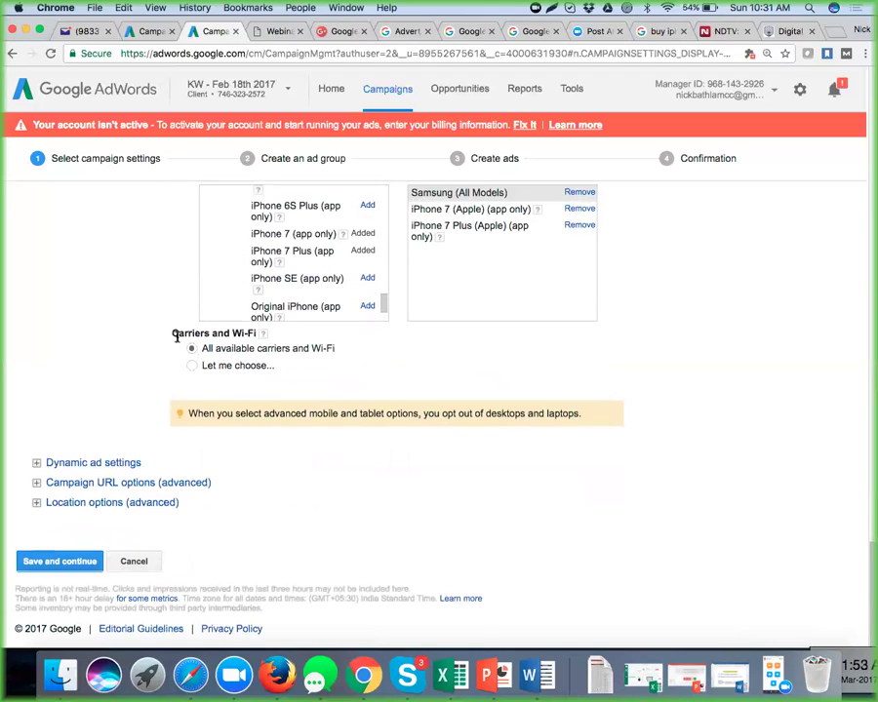
scroll(191, 314, "up", 3)
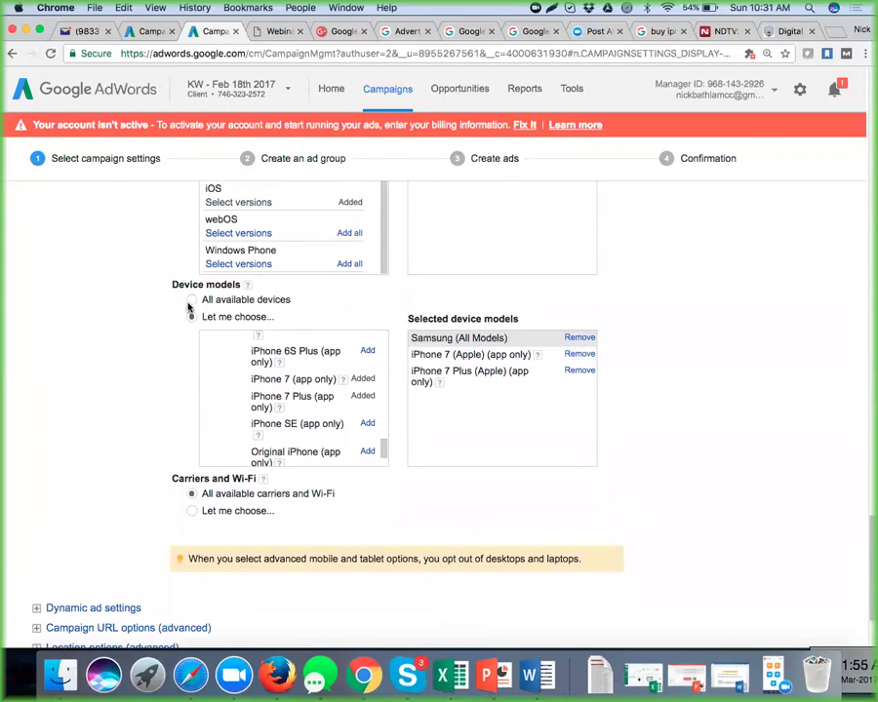
left_click(191, 299)
scroll(189, 308, "up", 1)
scroll(189, 308, "up", 4)
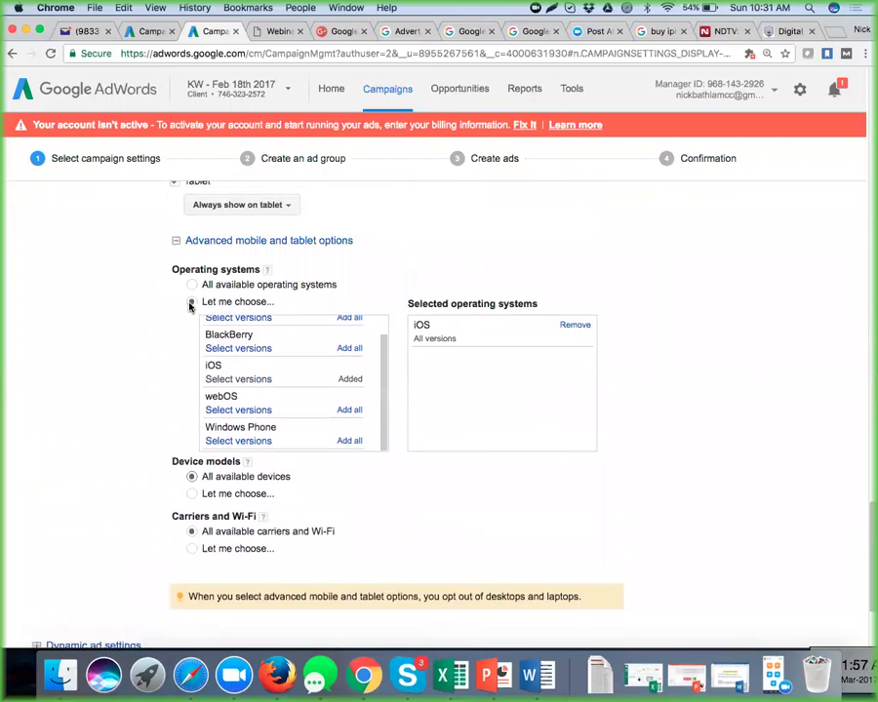
left_click(191, 303)
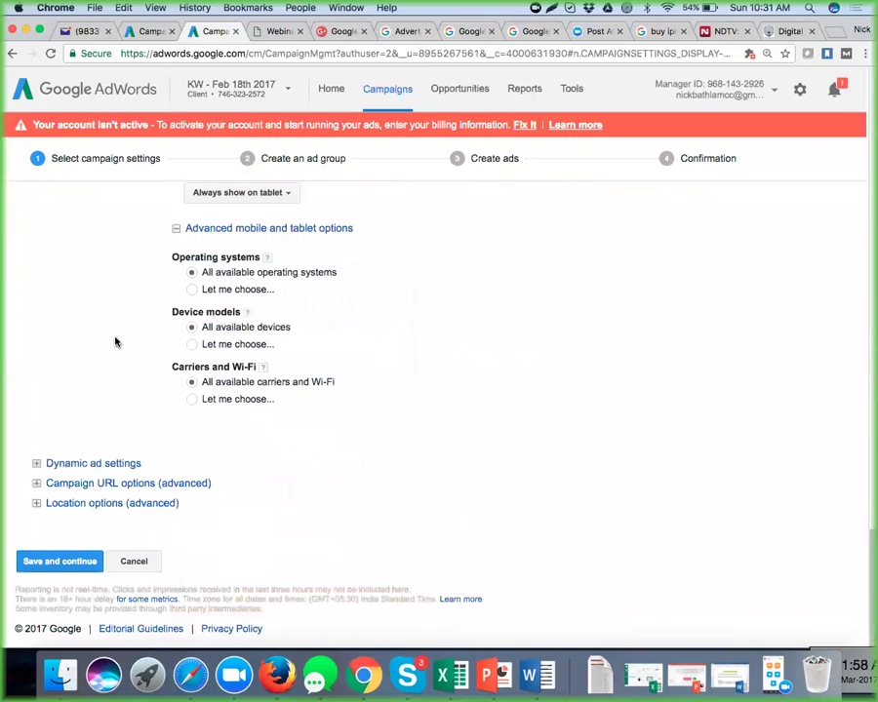
scroll(117, 340, "up", 5)
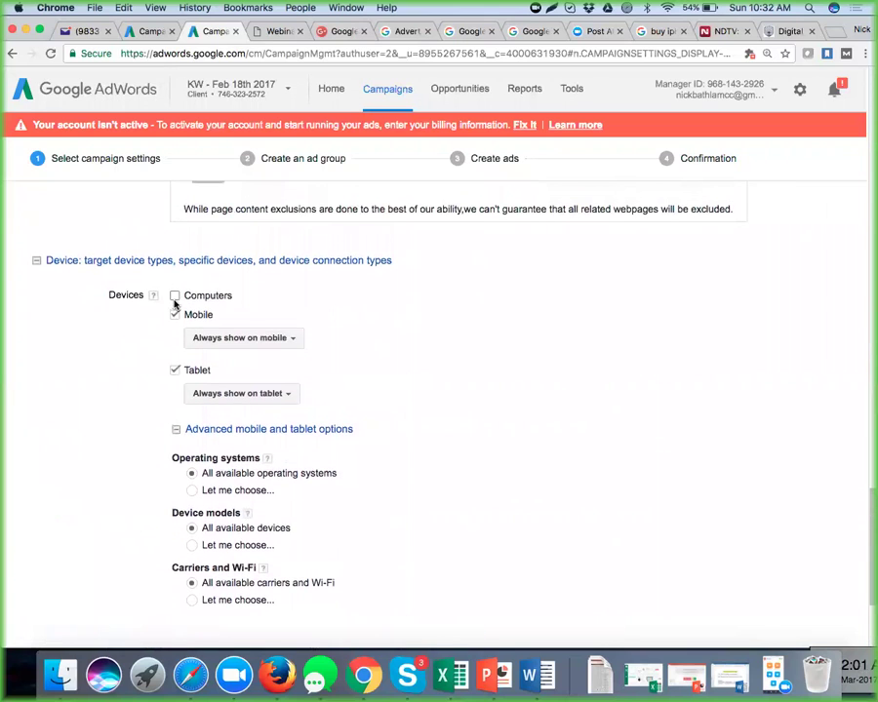
left_click(175, 295)
scroll(123, 370, "up", 7)
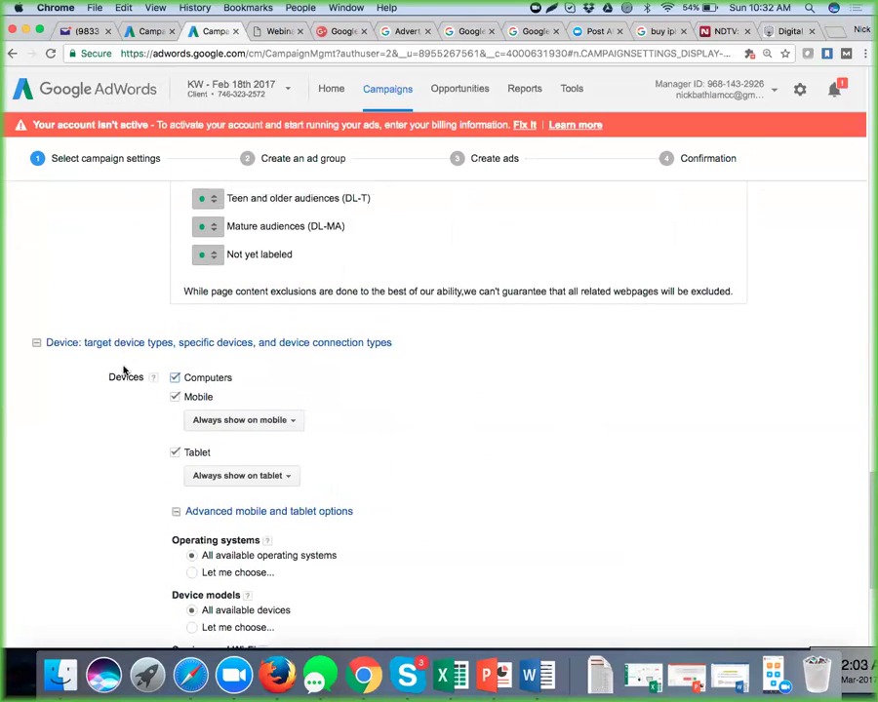
scroll(123, 369, "up", 3)
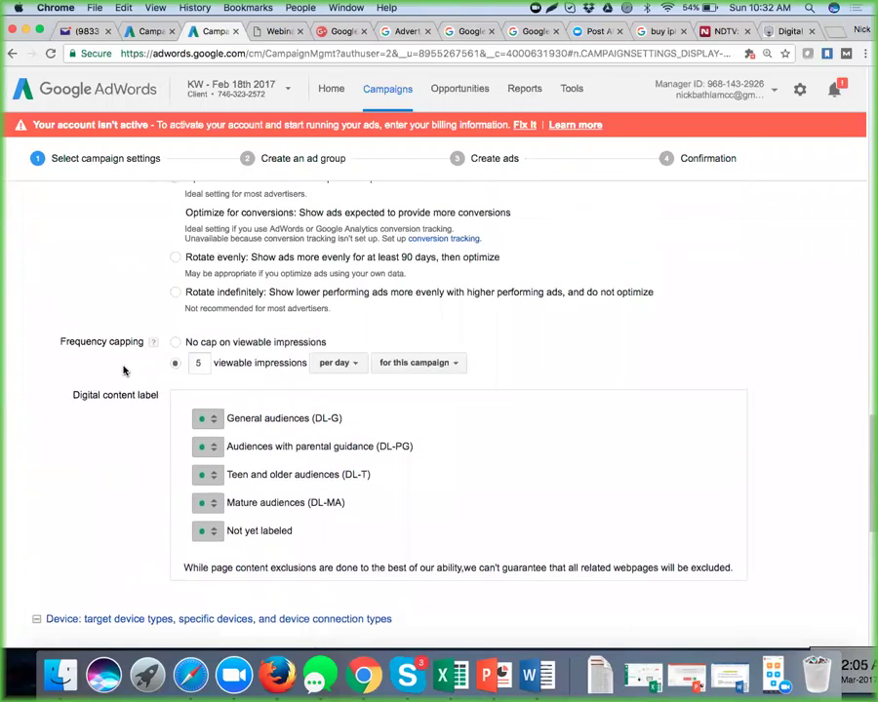
scroll(123, 370, "down", 10)
scroll(123, 369, "down", 4)
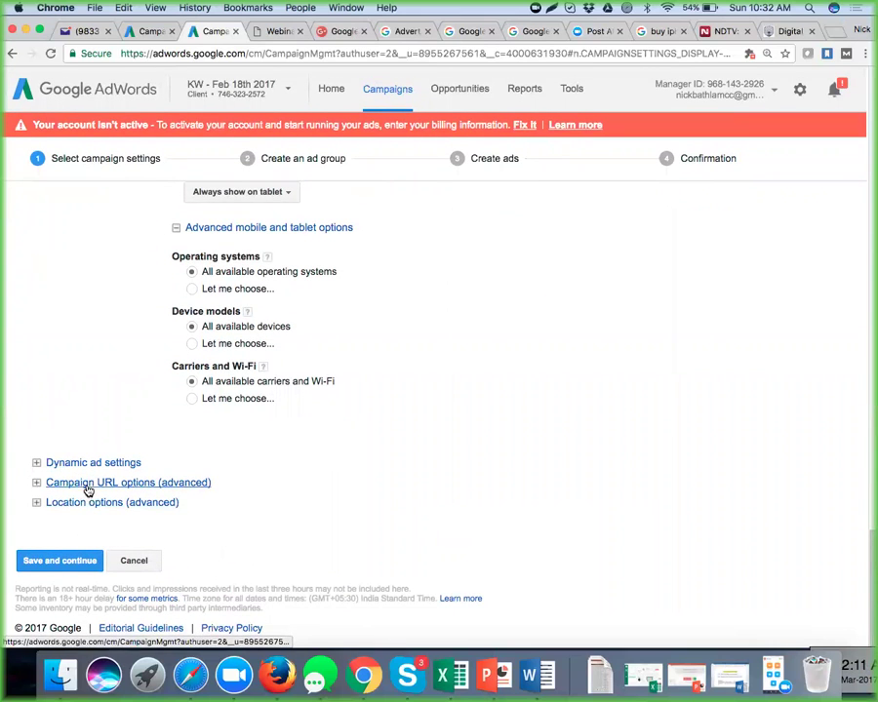
Save the campaign settings and give Ad Group #1 a max CPC bid of 10.
left_click(51, 560)
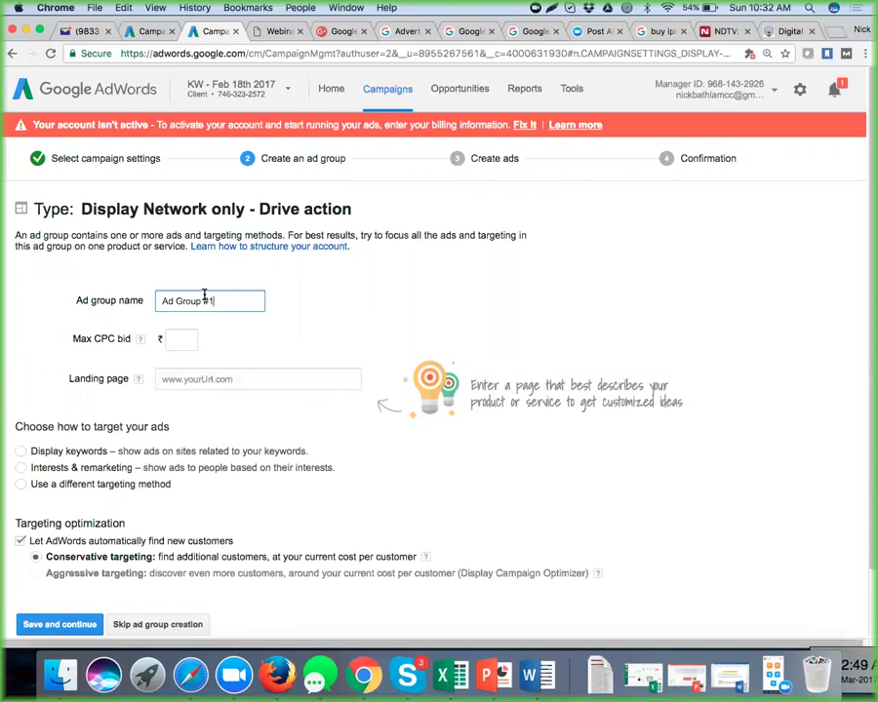
left_click(172, 338)
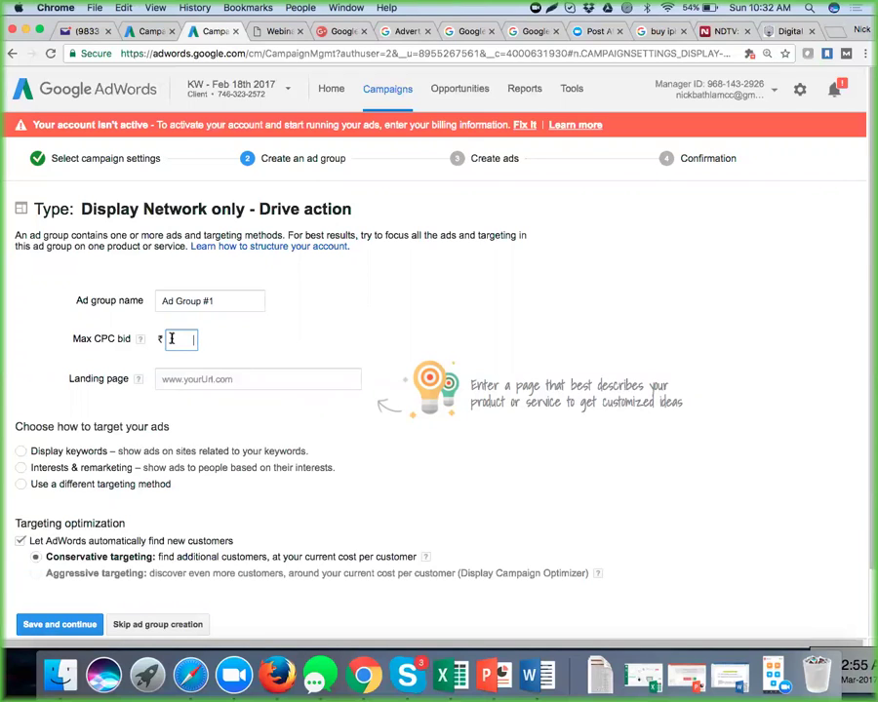
type("10")
left_click(258, 335)
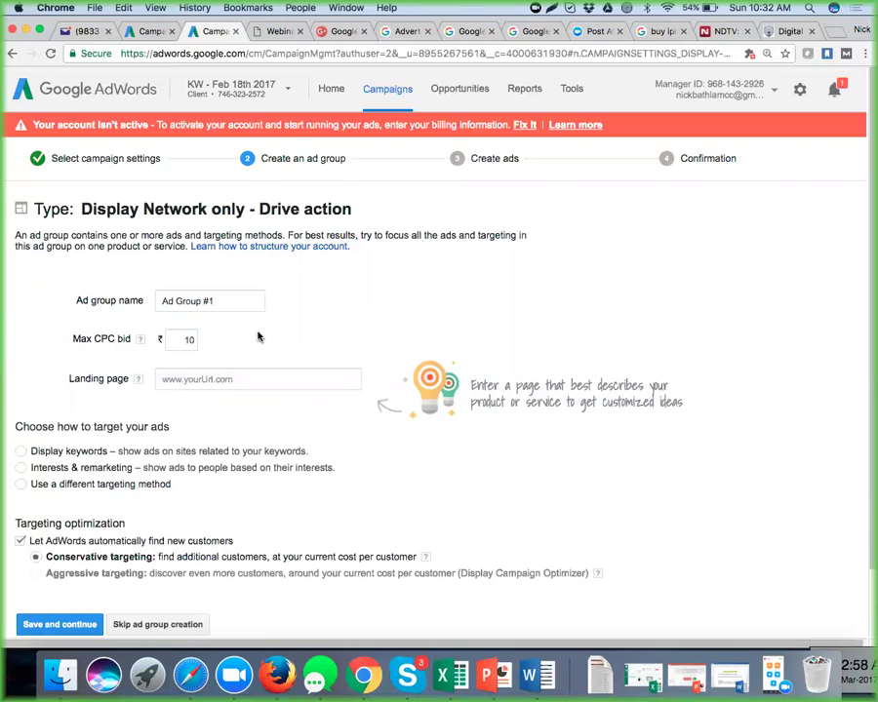
left_click(216, 300)
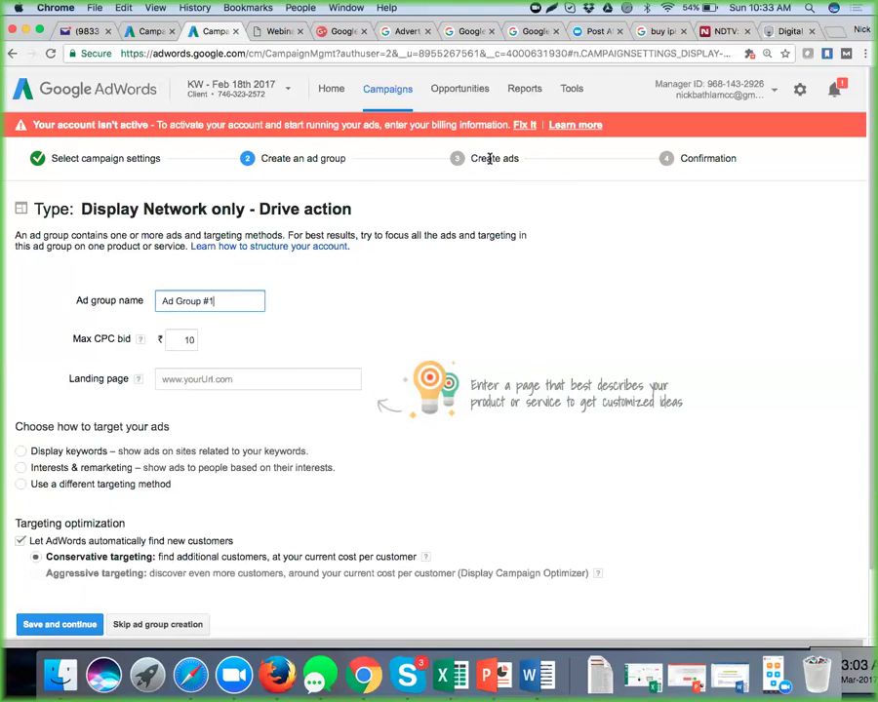
left_click(204, 378)
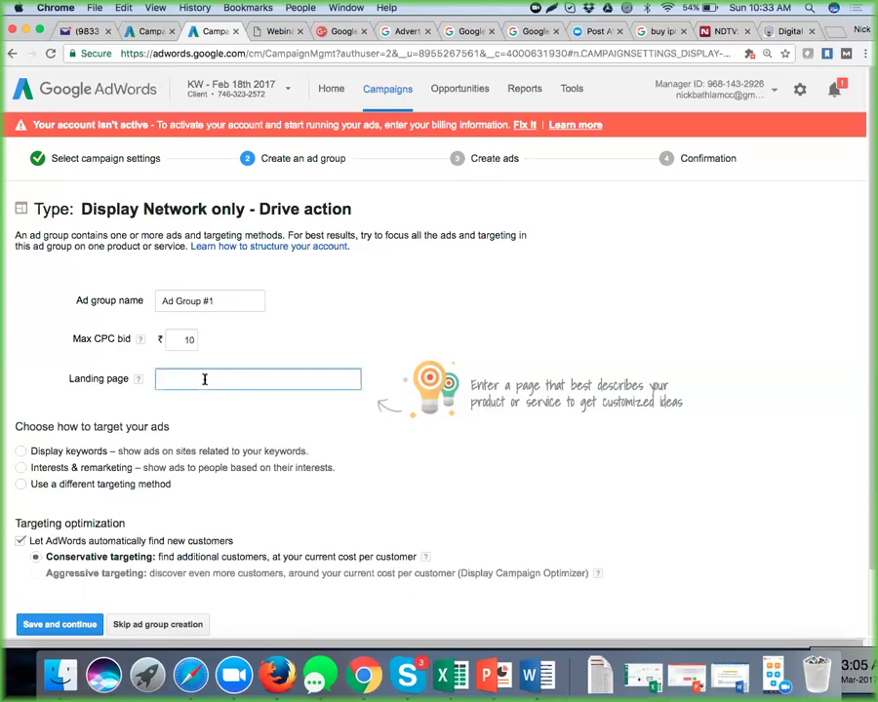
Paste the knowledgewoods.com digital-marketing.html address as the landing page, bringing up 46 keyword and 15 interest ideas.
key("super+v")
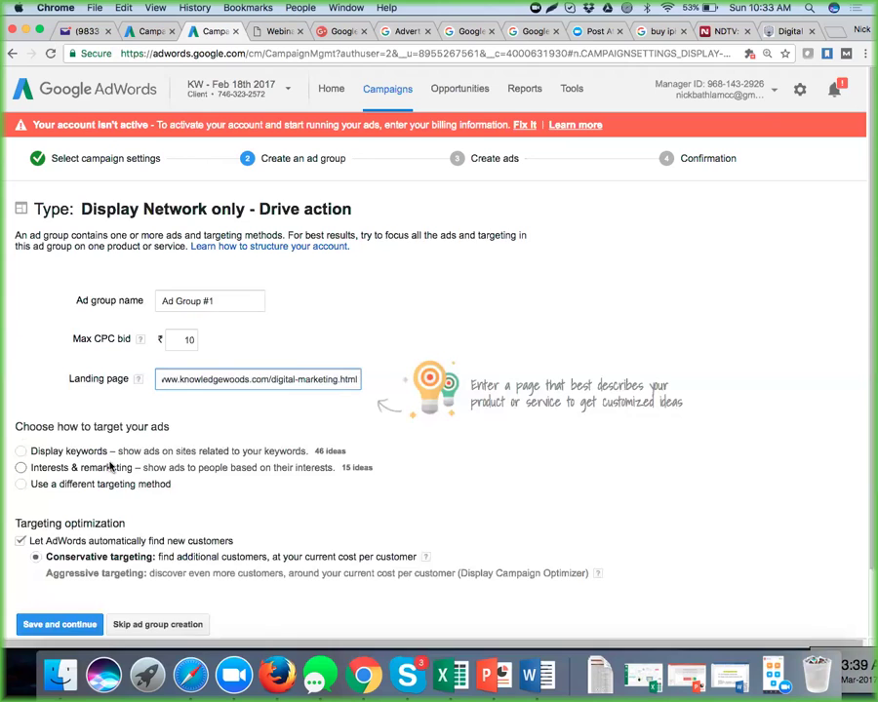
scroll(110, 466, "down", 3)
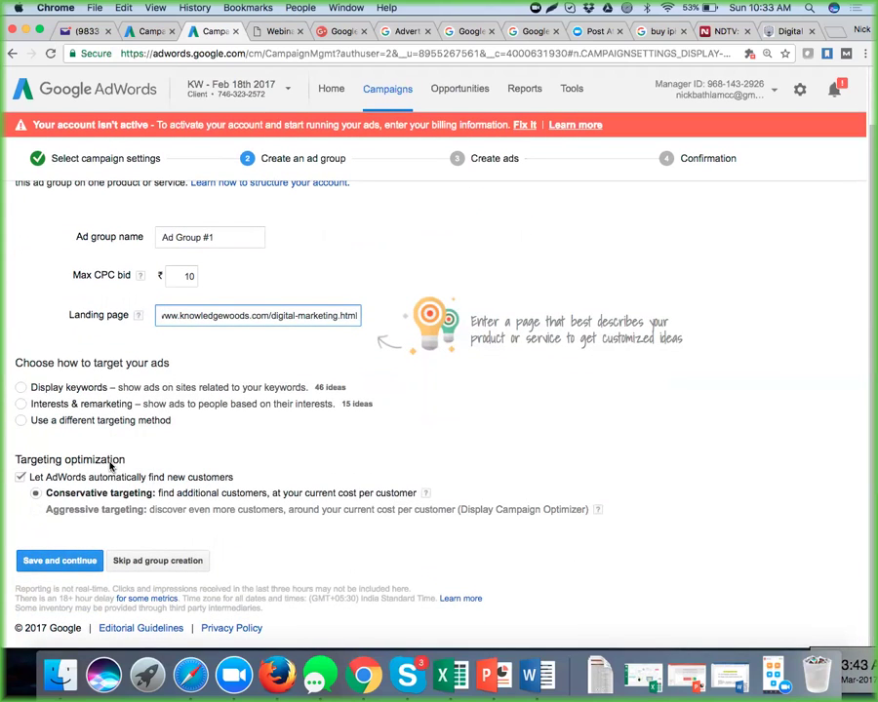
Open Display Planner from the Tools menu in a new browser tab and switch to it.
left_click(572, 90)
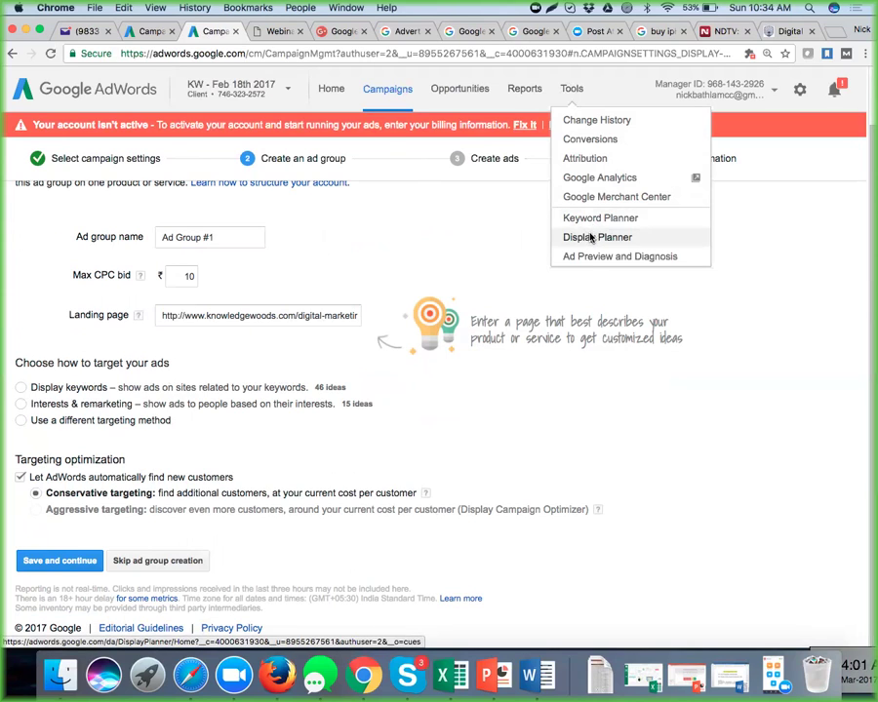
right_click(590, 238)
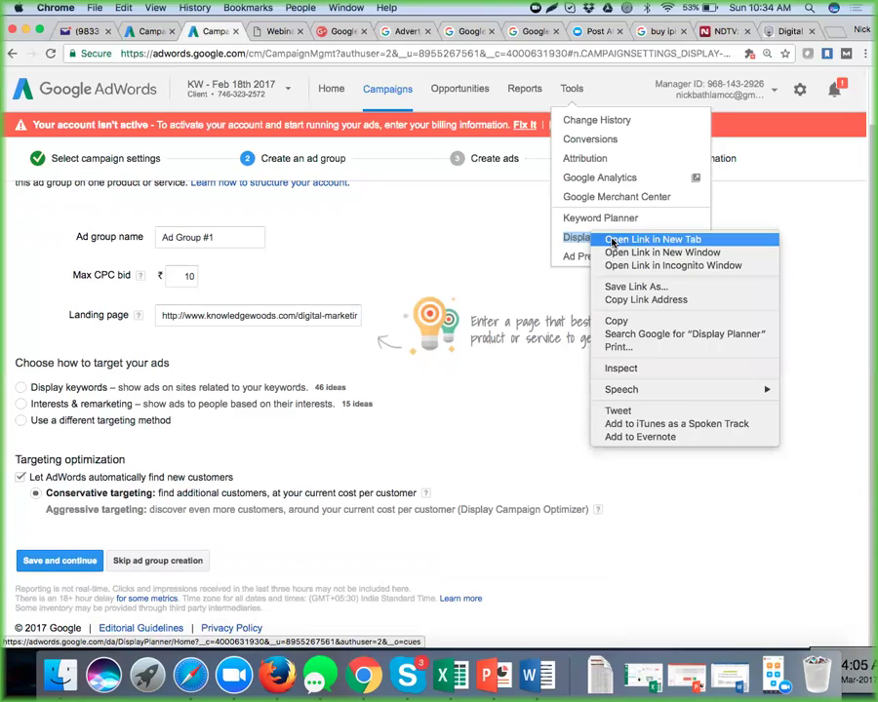
left_click(613, 240)
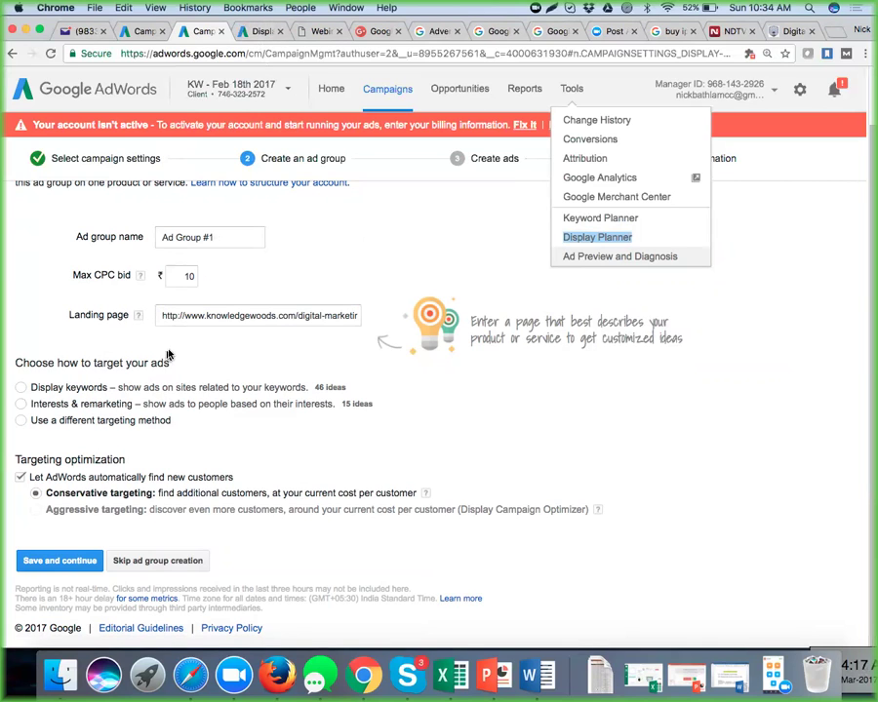
left_click(254, 32)
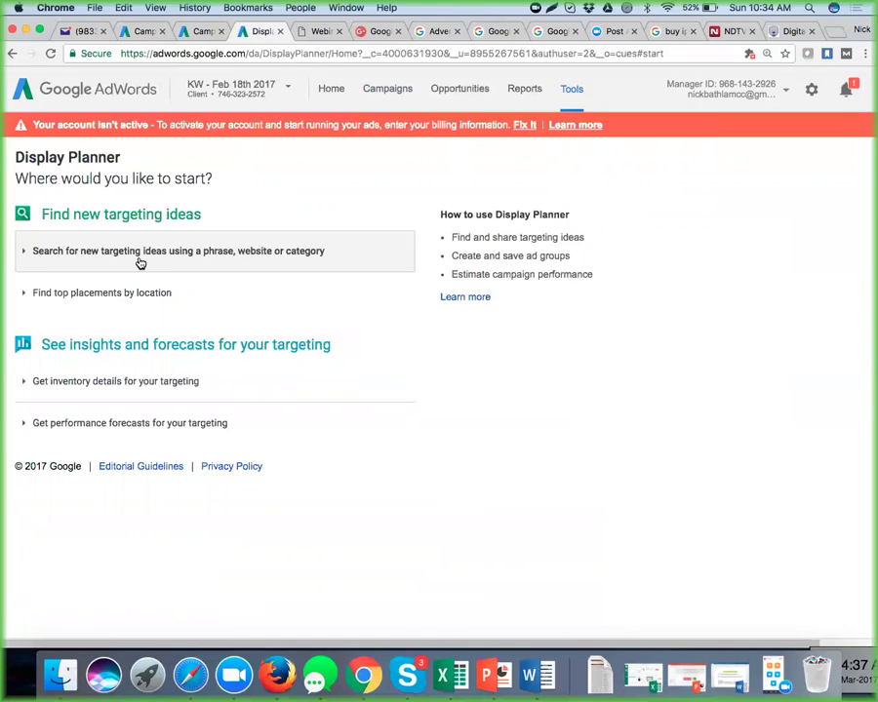
Enter 'digital marketing course' as the keyword and paste the knowledgewoods landing page.
left_click(140, 263)
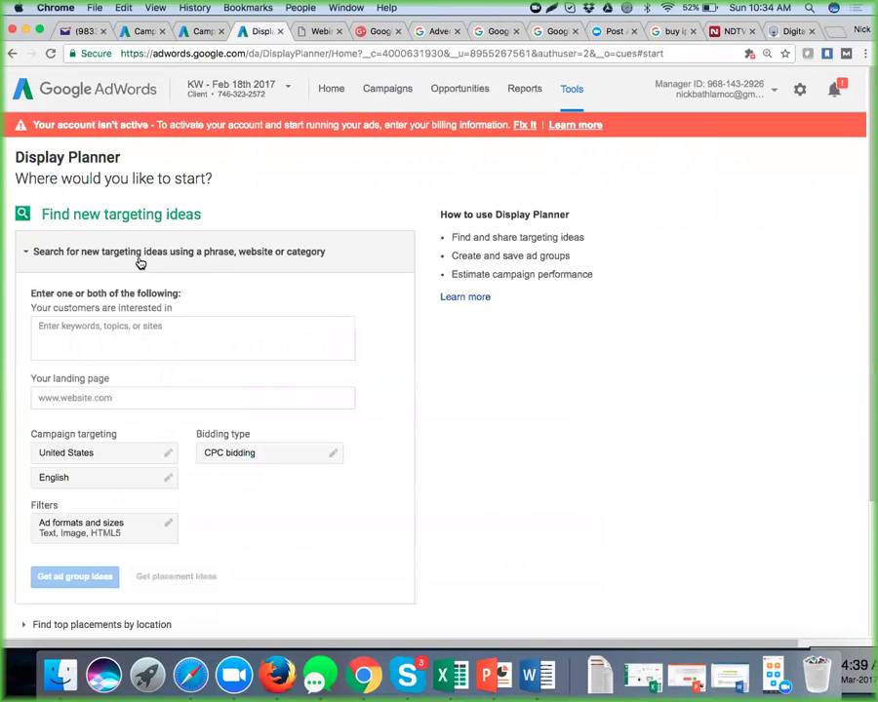
left_click(108, 331)
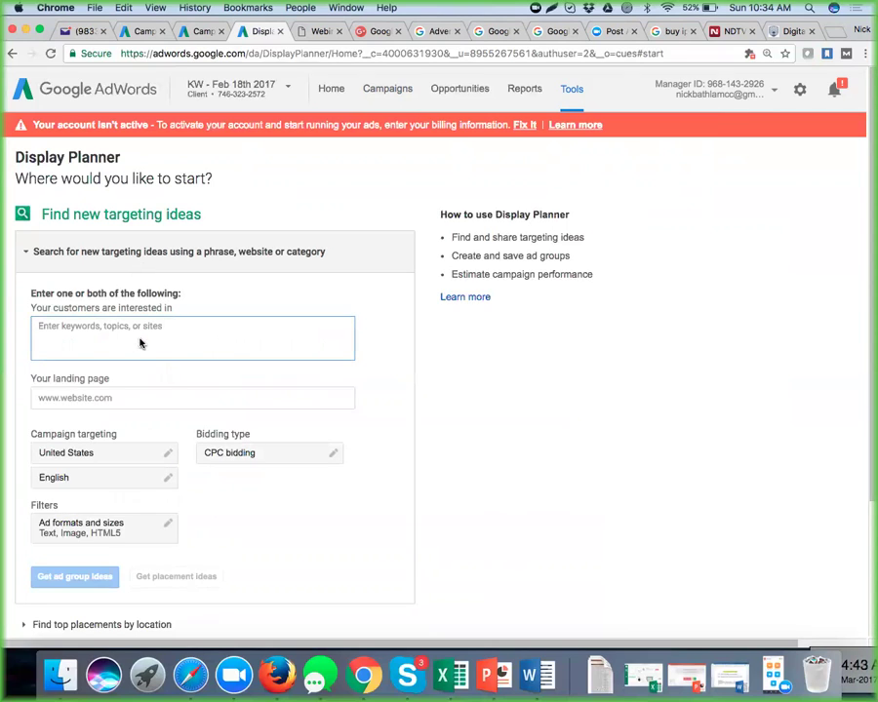
type("digit")
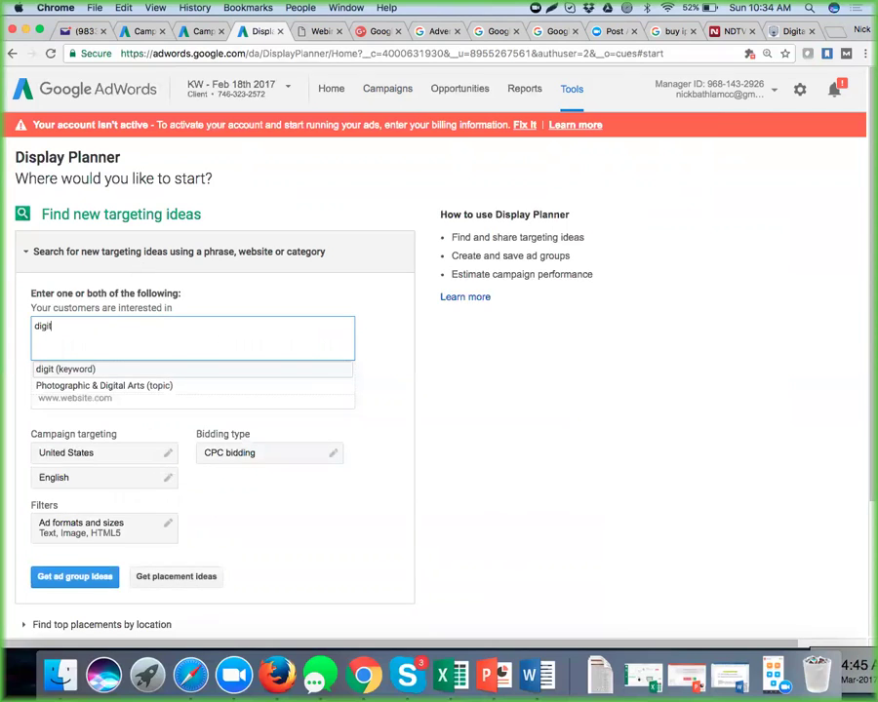
type("al market")
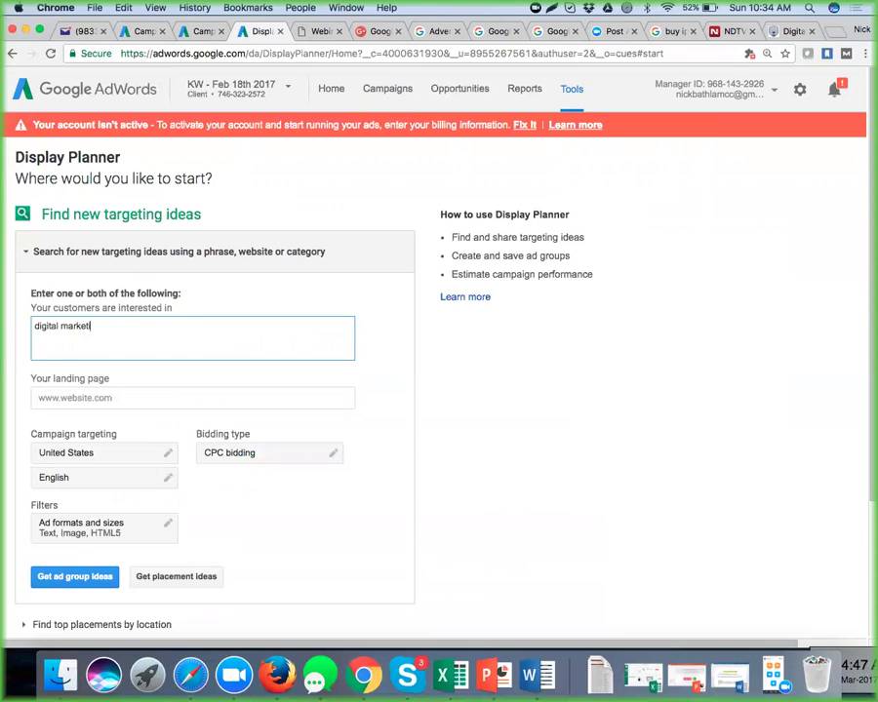
type("ing course")
left_click(140, 394)
type("http://www.knowledgewoods.com/digital-marketing.html")
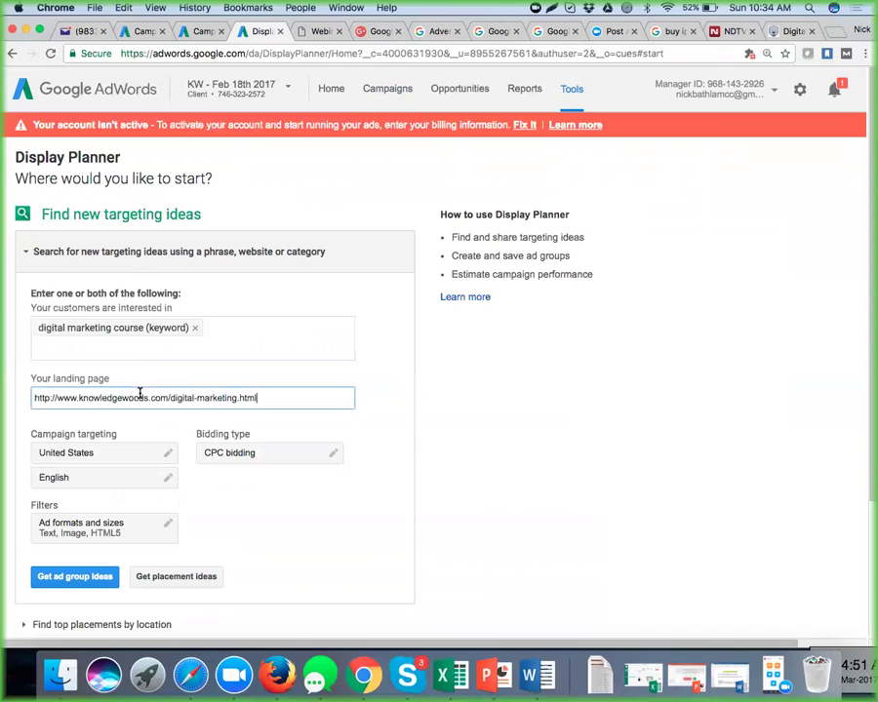
Replace United States with Noida, Uttar Pradesh as the target location and save.
left_click(150, 454)
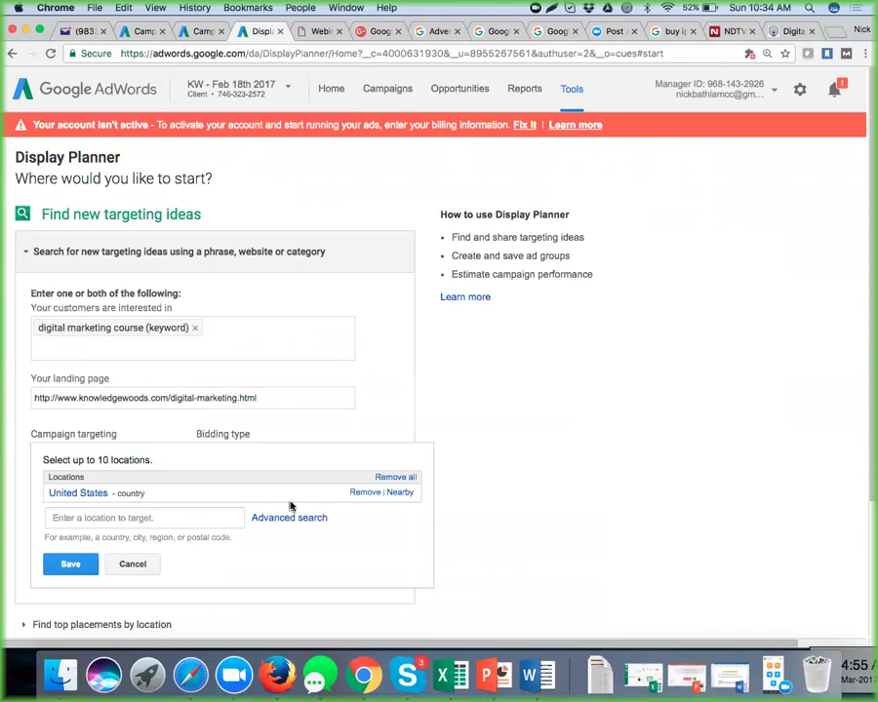
left_click(363, 493)
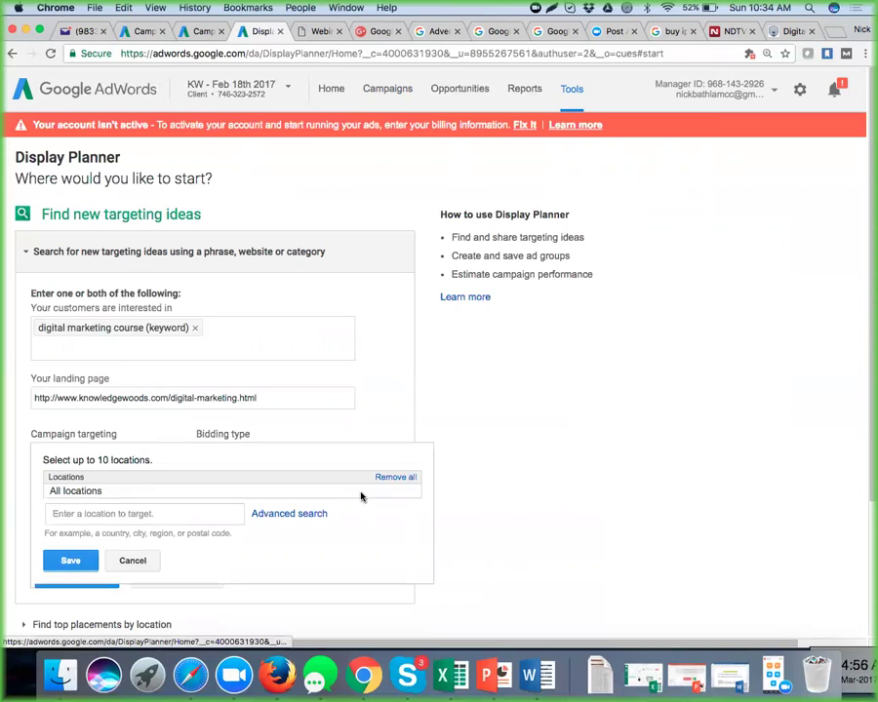
left_click(156, 518)
type("no")
key("BackSpace")
key("BackSpace")
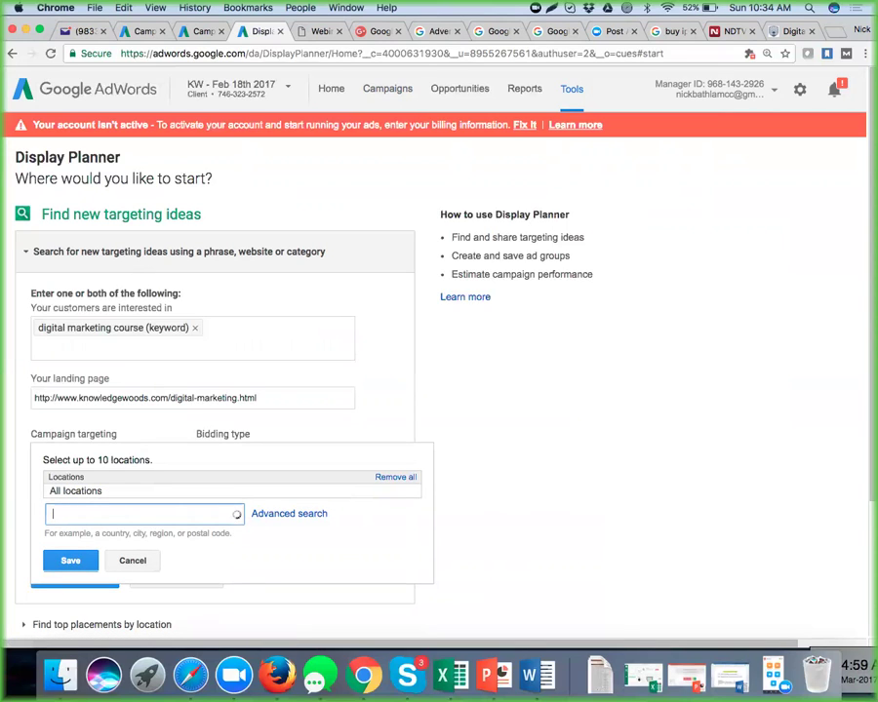
type("noida")
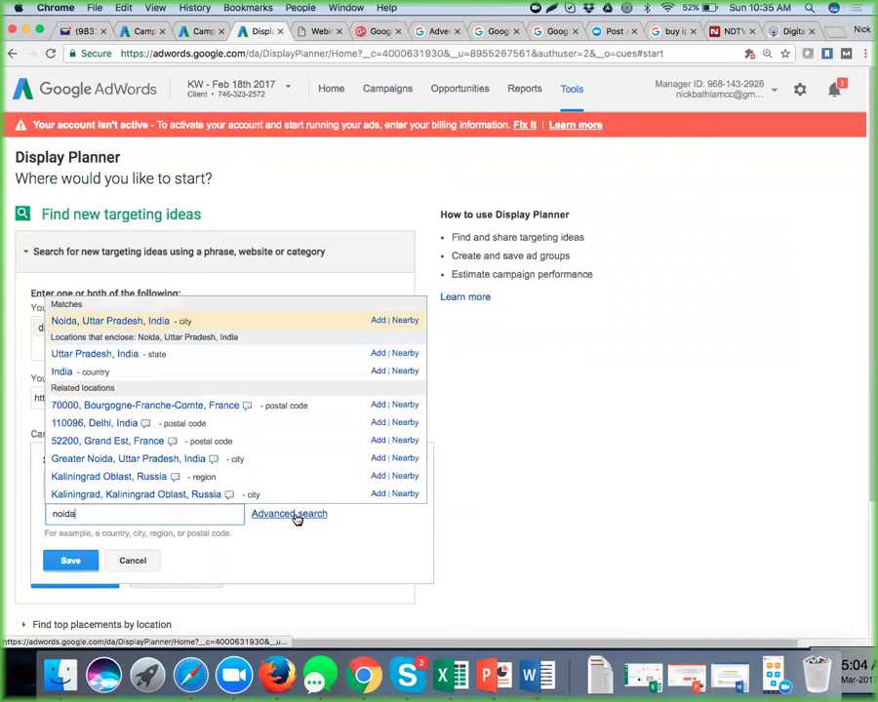
left_click(377, 320)
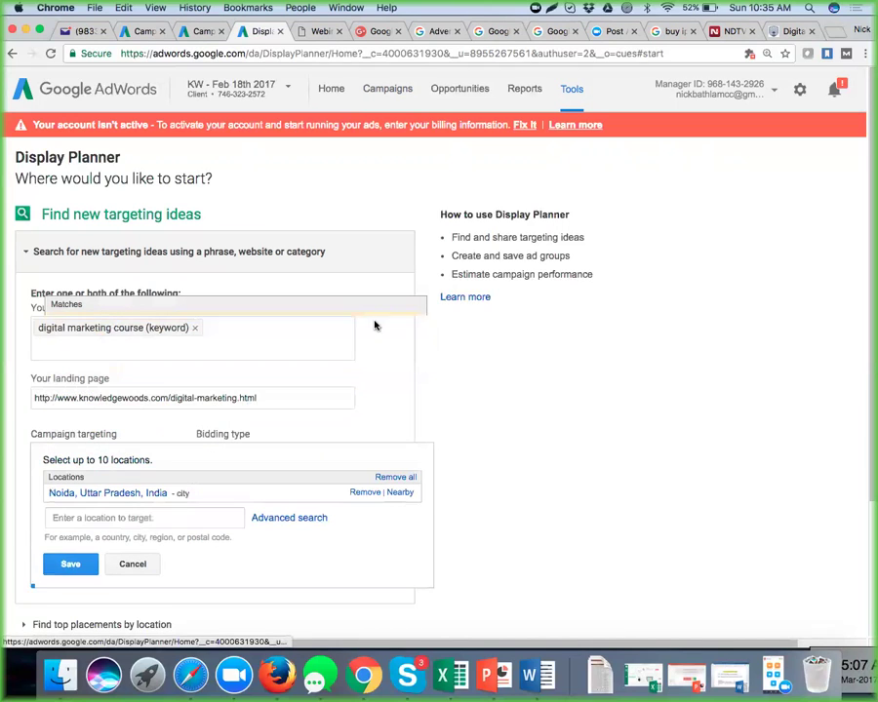
left_click(86, 564)
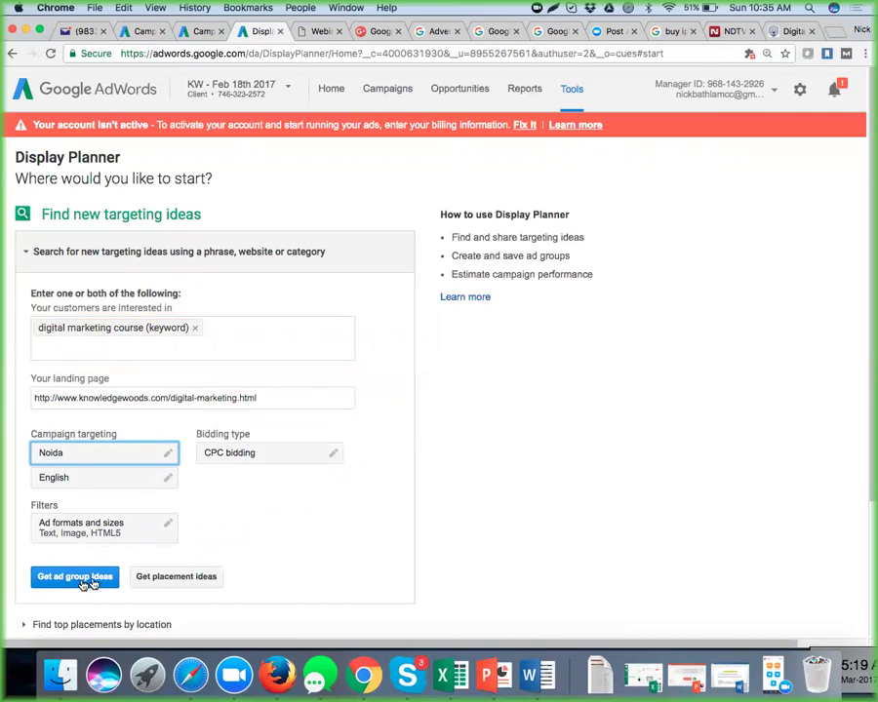
Get ad group ideas for the digital marketing course search targeting Noida.
left_click(153, 580)
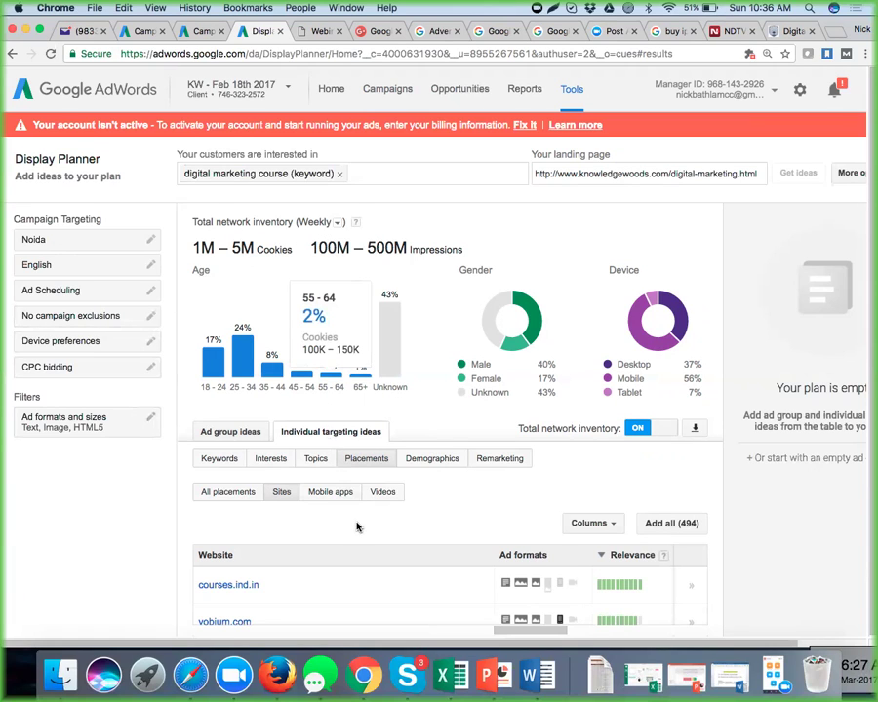
Scroll the site placement ideas down to studyguideindia.com and open it in a new tab.
scroll(356, 524, "down", 3)
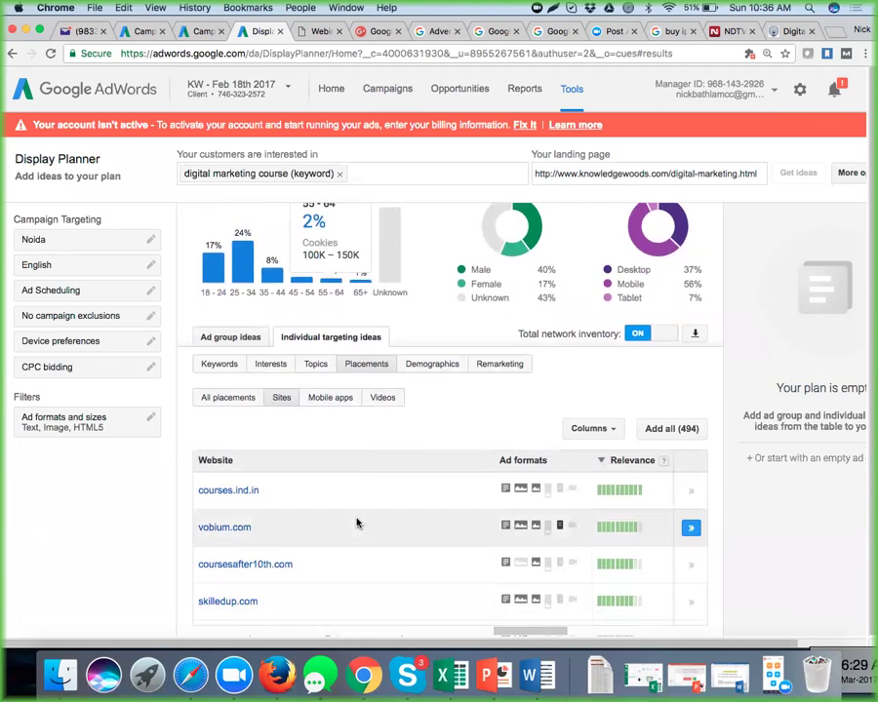
scroll(356, 524, "down", 3)
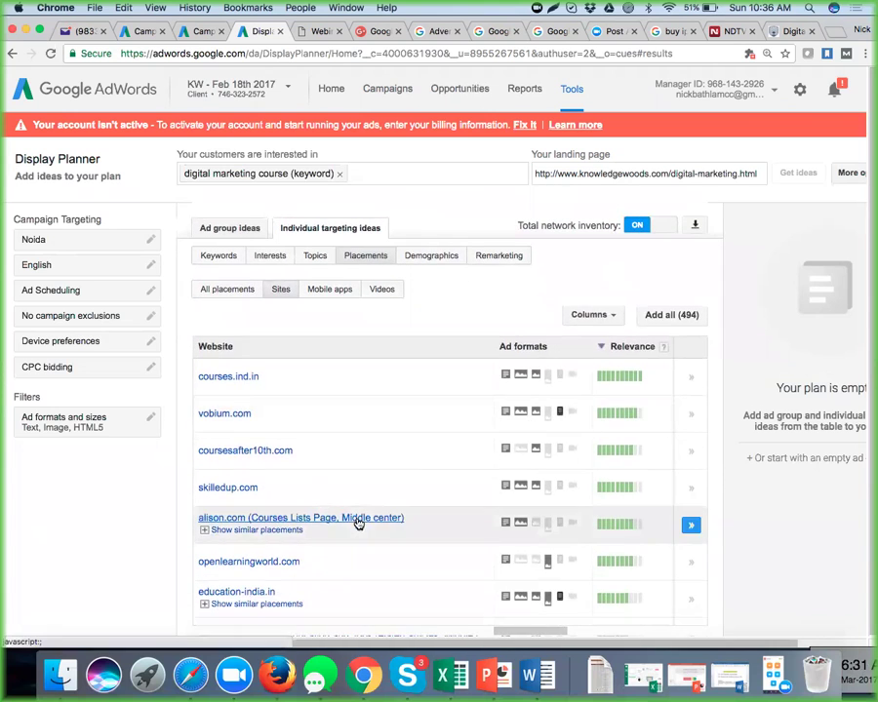
scroll(357, 522, "down", 1)
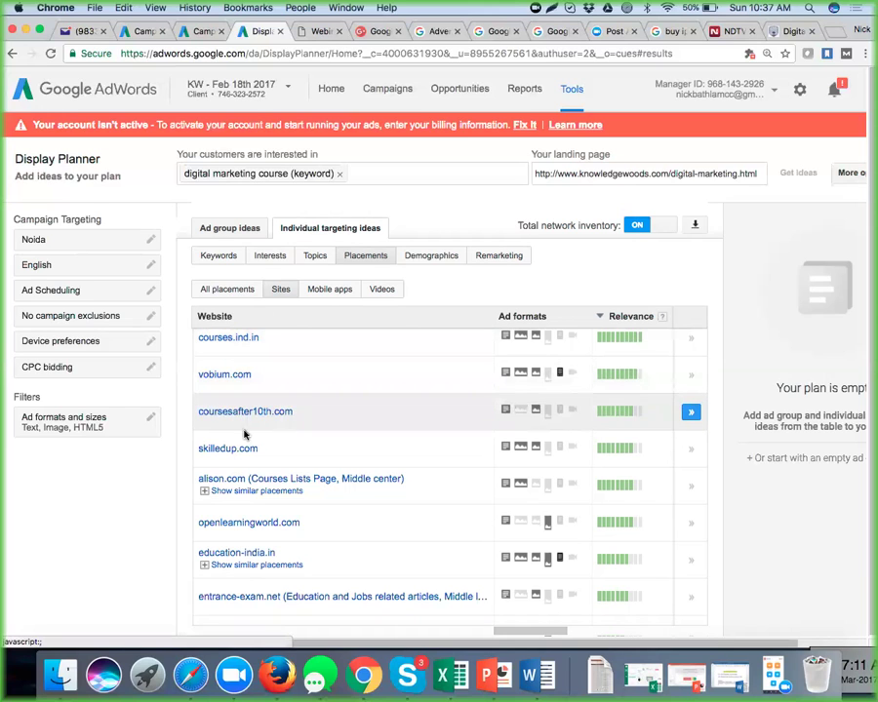
scroll(246, 472, "down", 5)
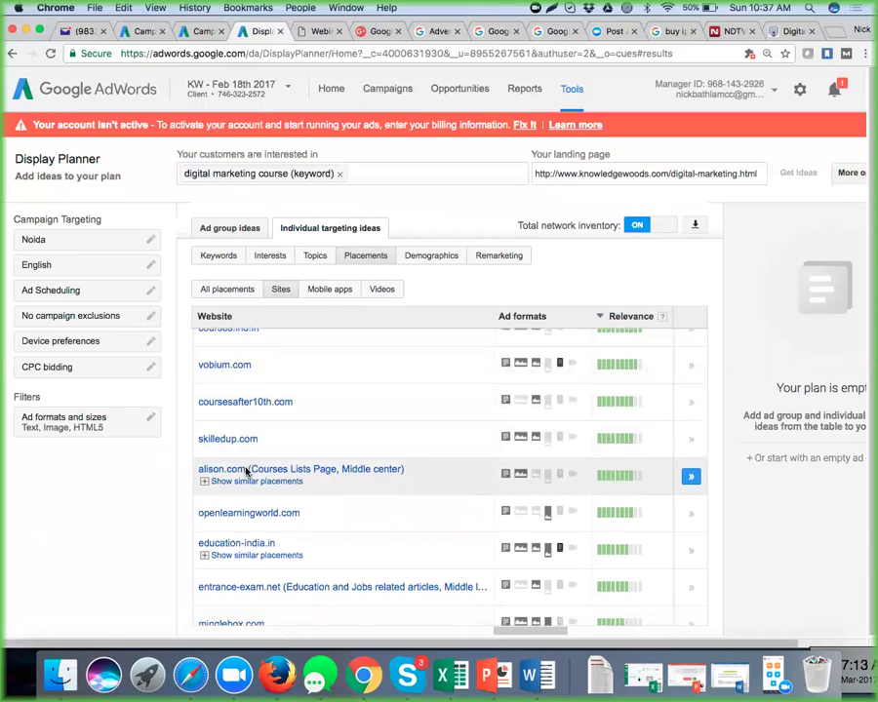
scroll(247, 472, "down", 3)
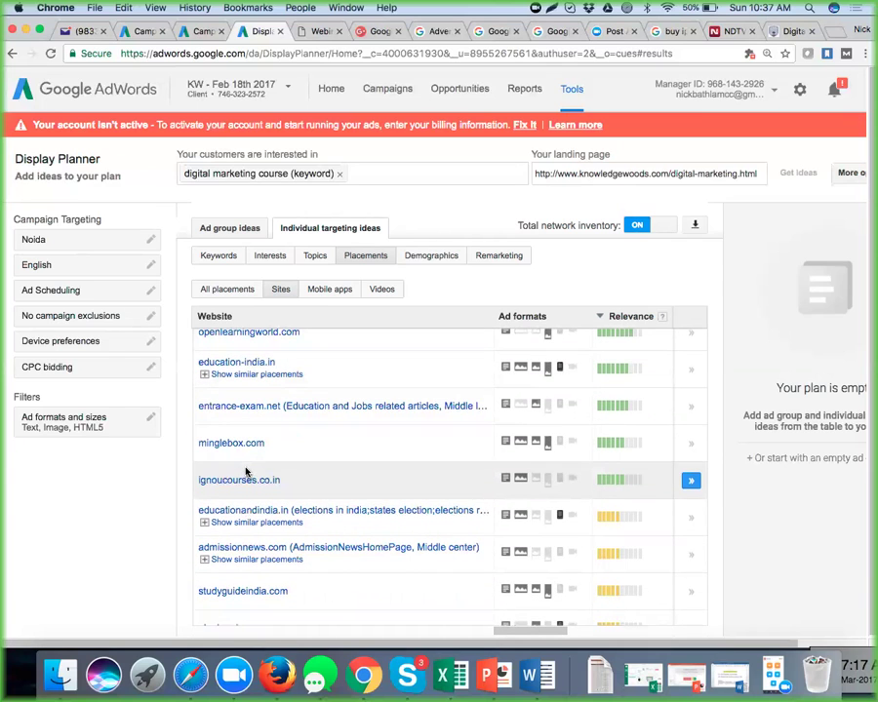
scroll(247, 472, "down", 3)
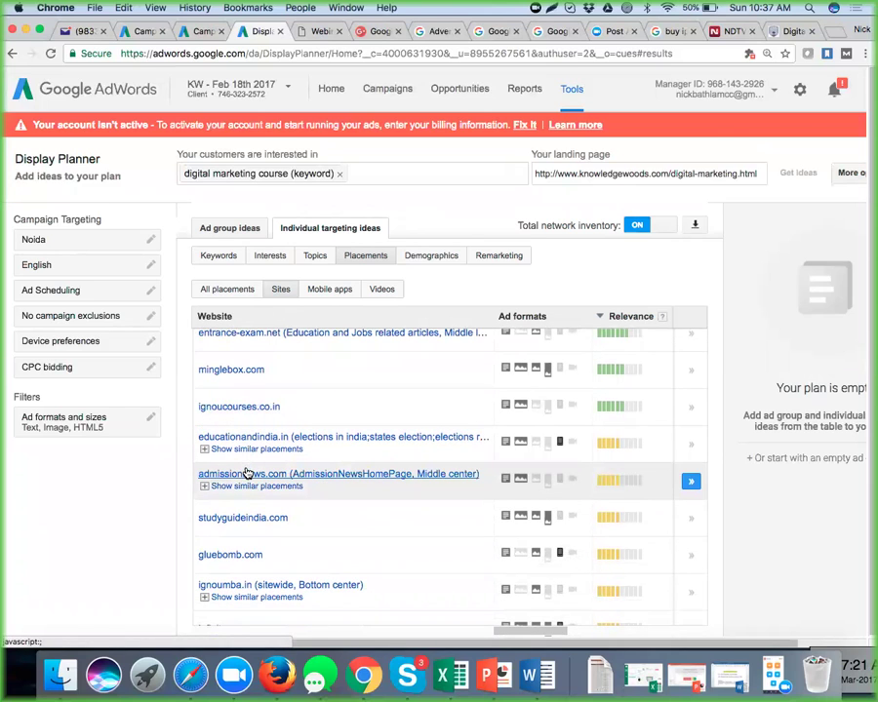
scroll(247, 473, "down", 2)
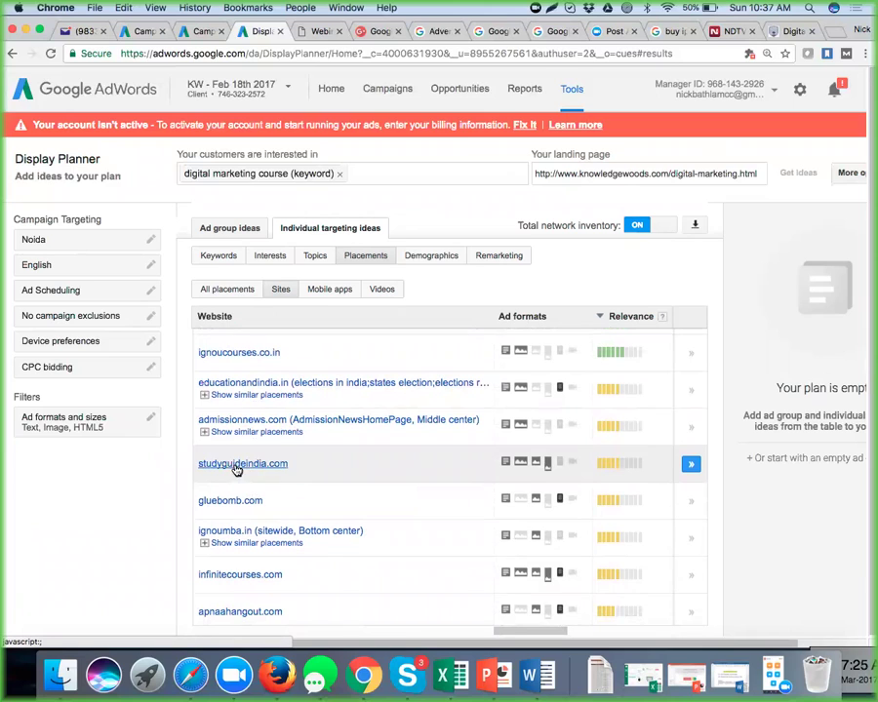
right_click(235, 467)
left_click(246, 472)
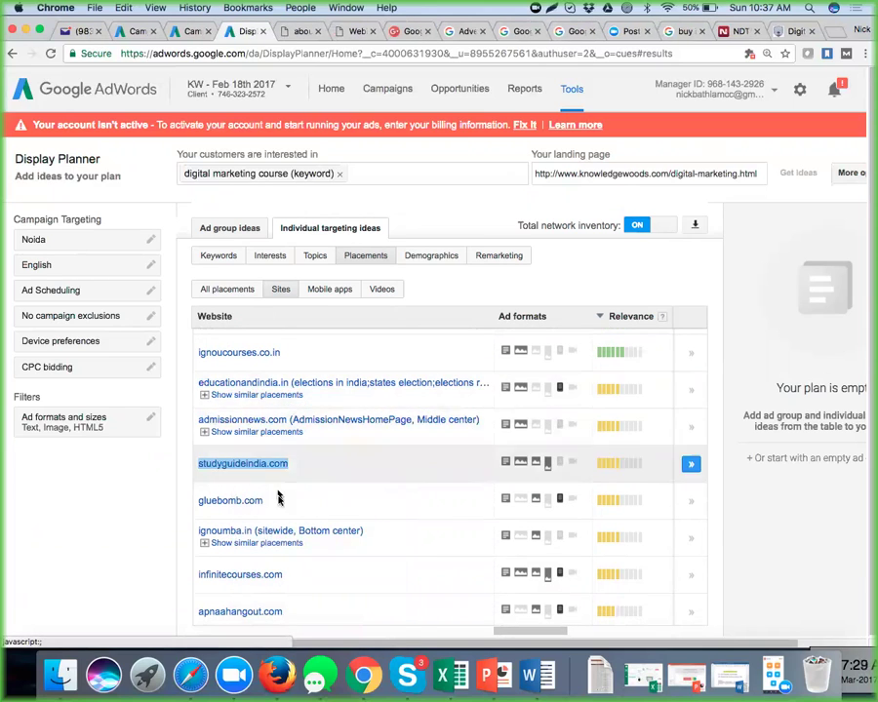
scroll(280, 507, "down", 5)
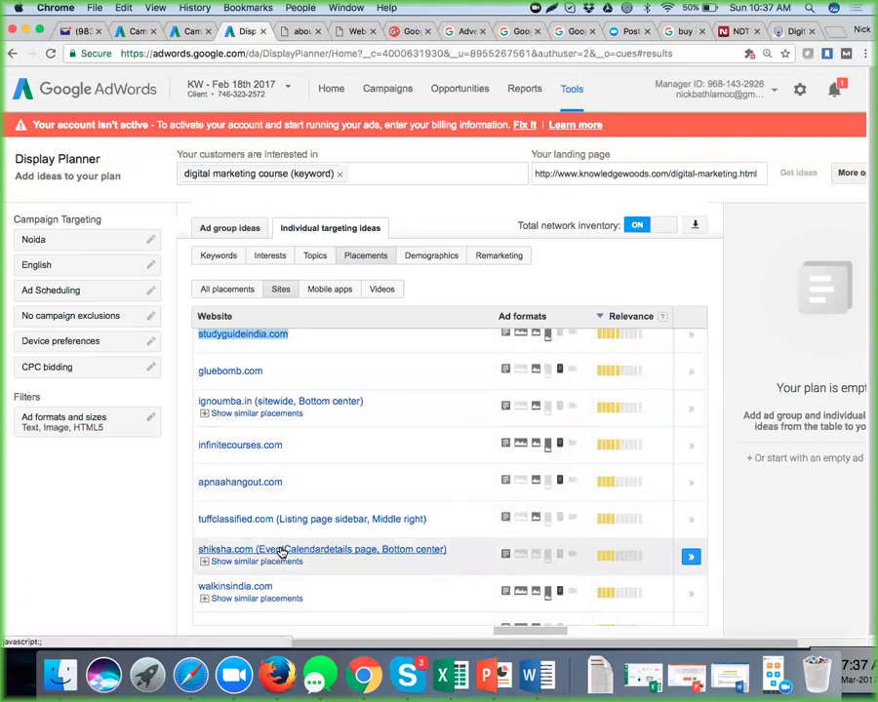
View studyguideindia.com's placement details, then open the live website in a new tab.
left_click(301, 30)
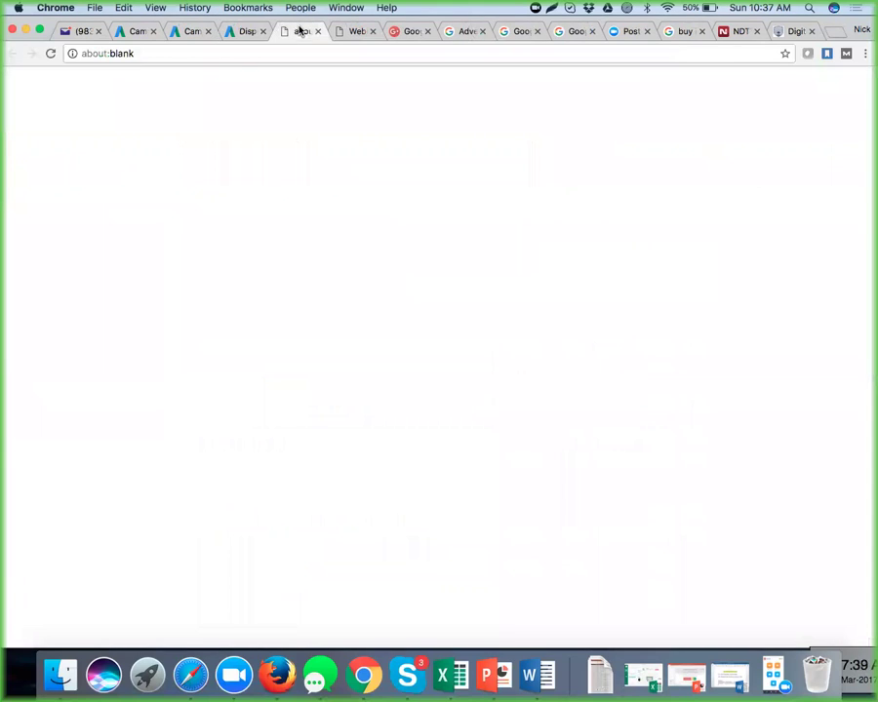
left_click(242, 31)
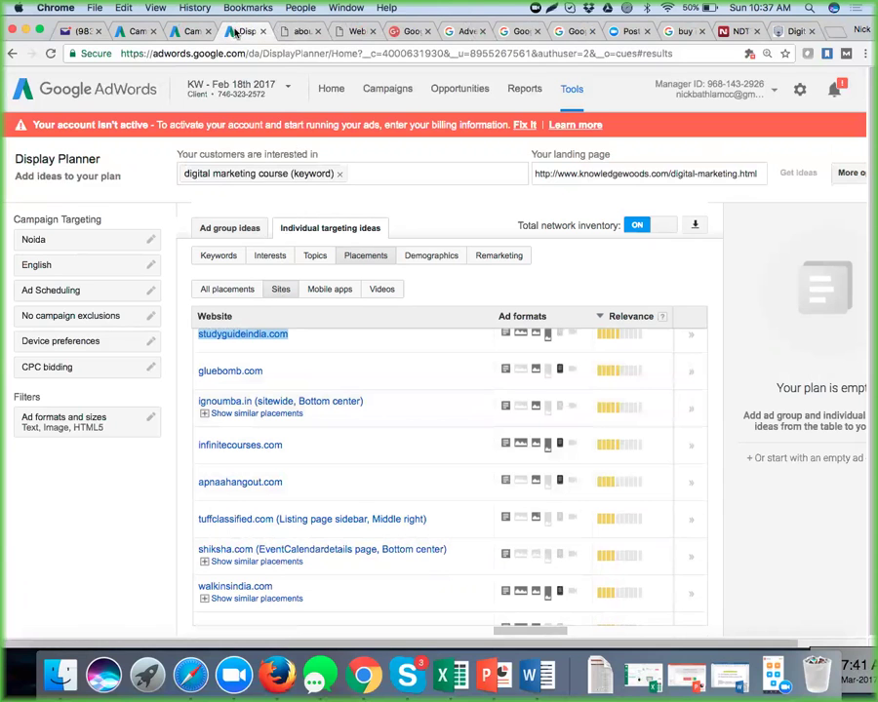
left_click(261, 334)
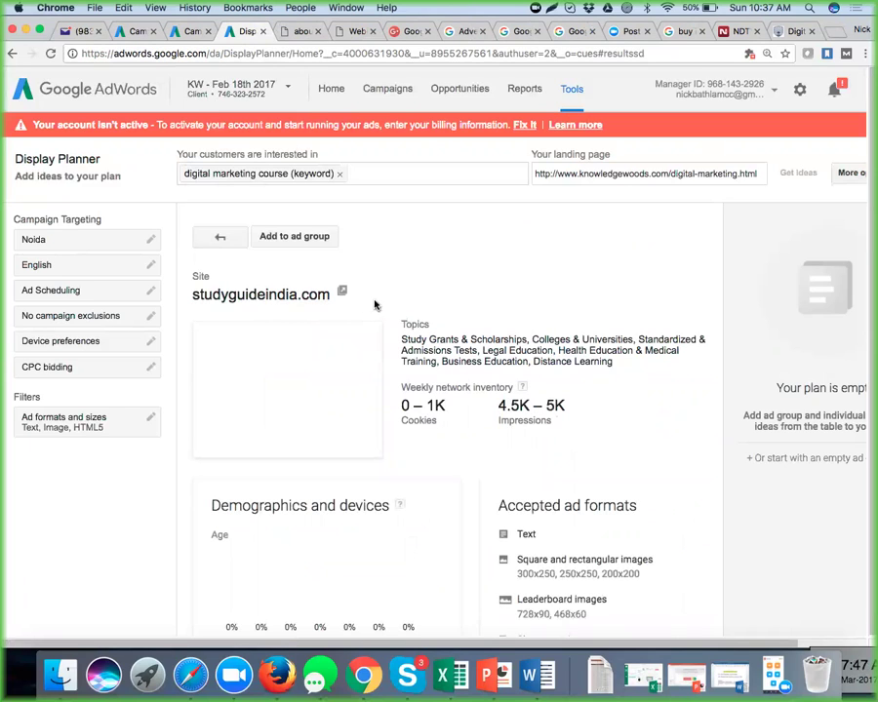
left_click(341, 294)
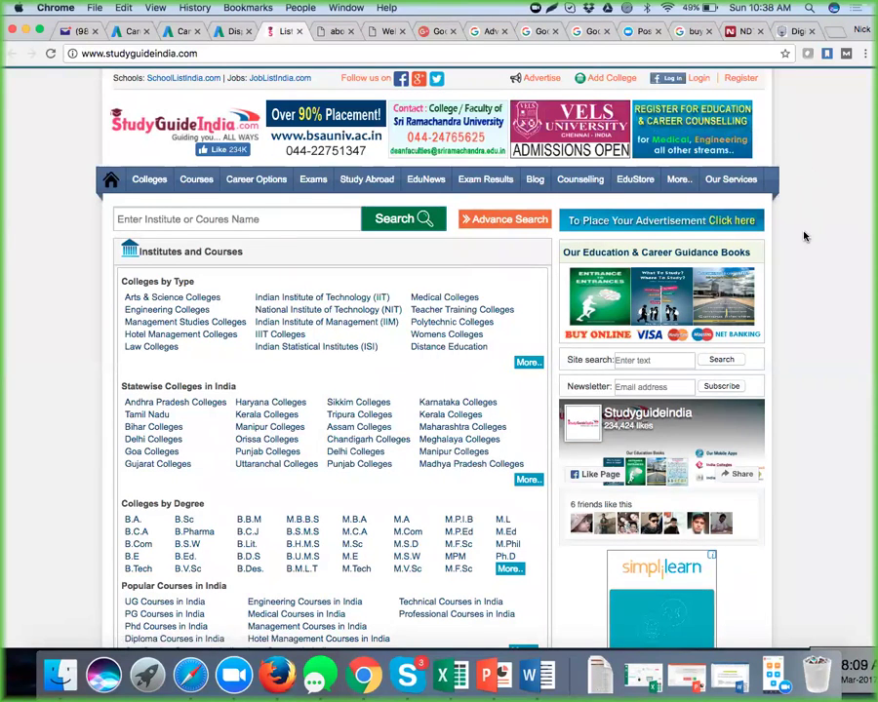
scroll(805, 236, "down", 5)
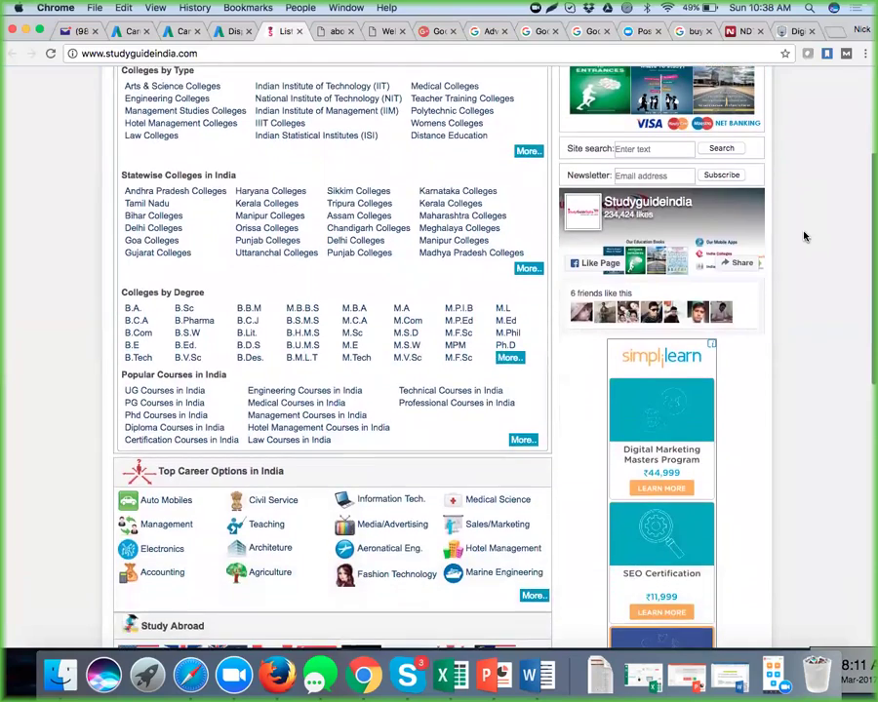
scroll(804, 236, "down", 4)
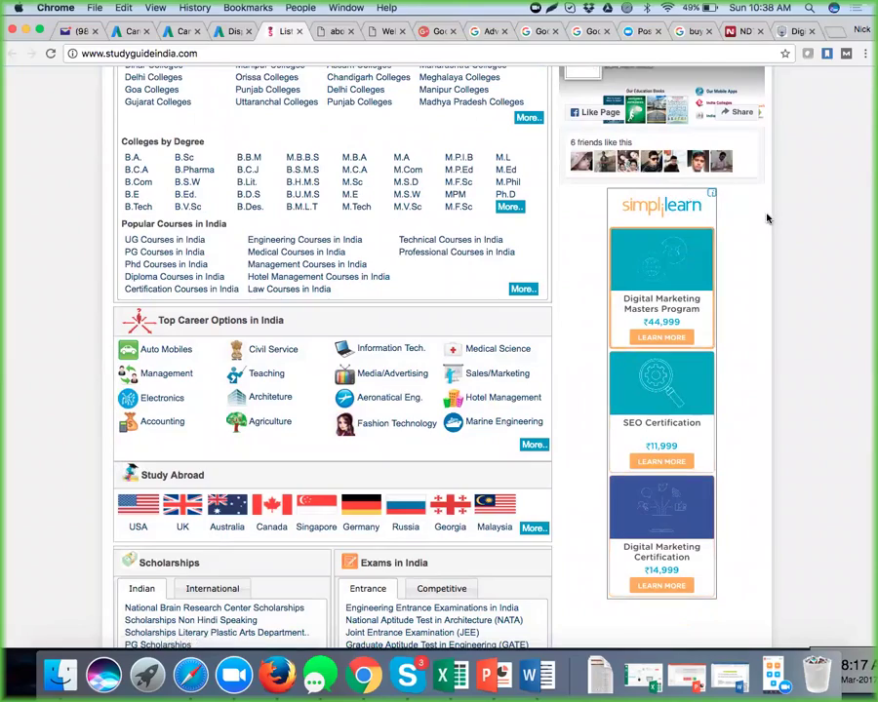
scroll(766, 215, "down", 1)
scroll(765, 218, "down", 3)
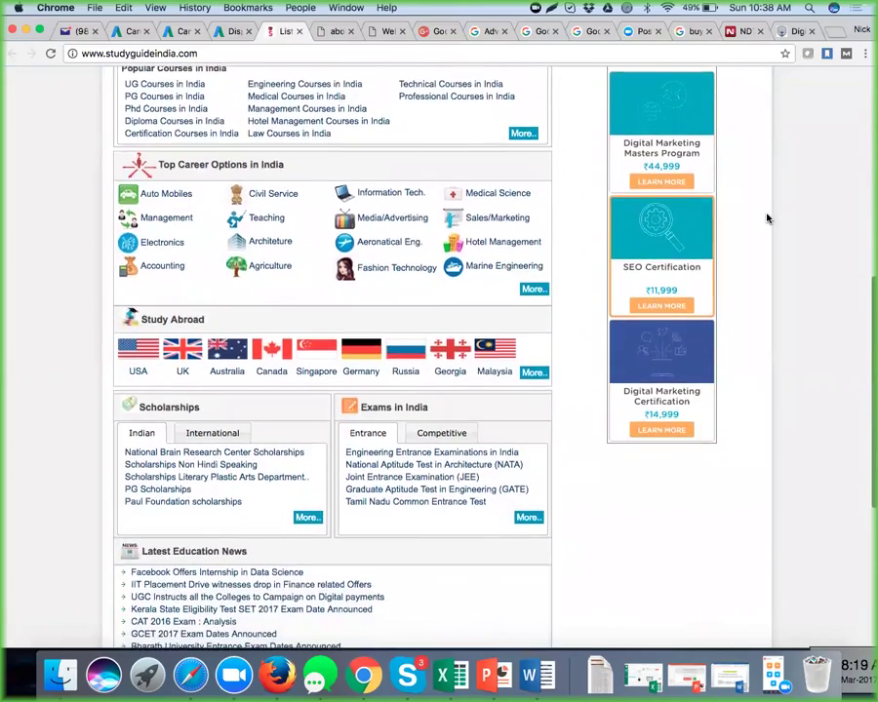
scroll(766, 219, "up", 4)
scroll(767, 219, "up", 9)
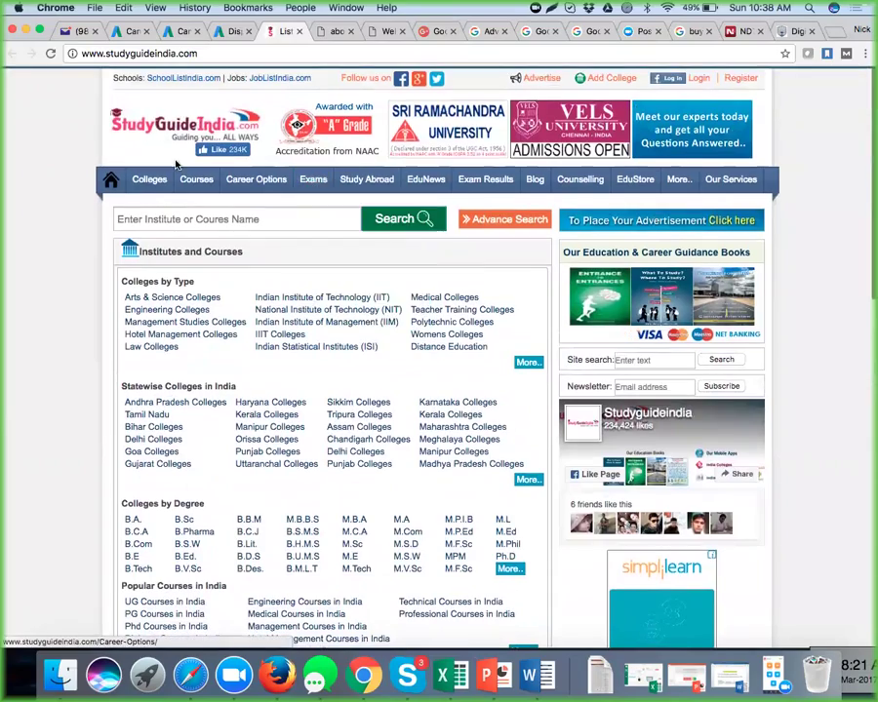
scroll(713, 319, "down", 5)
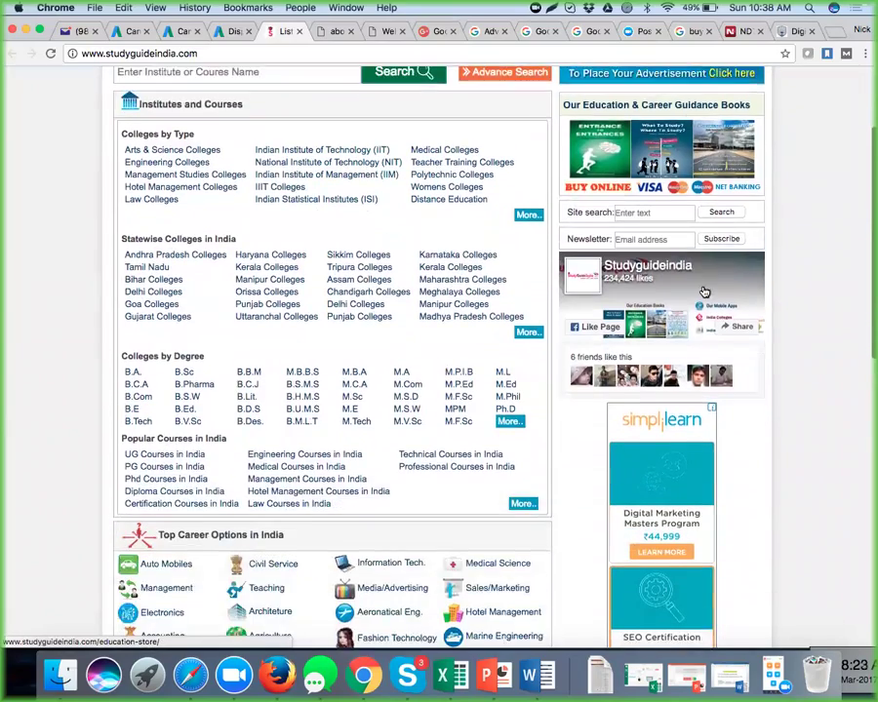
scroll(816, 302, "up", 5)
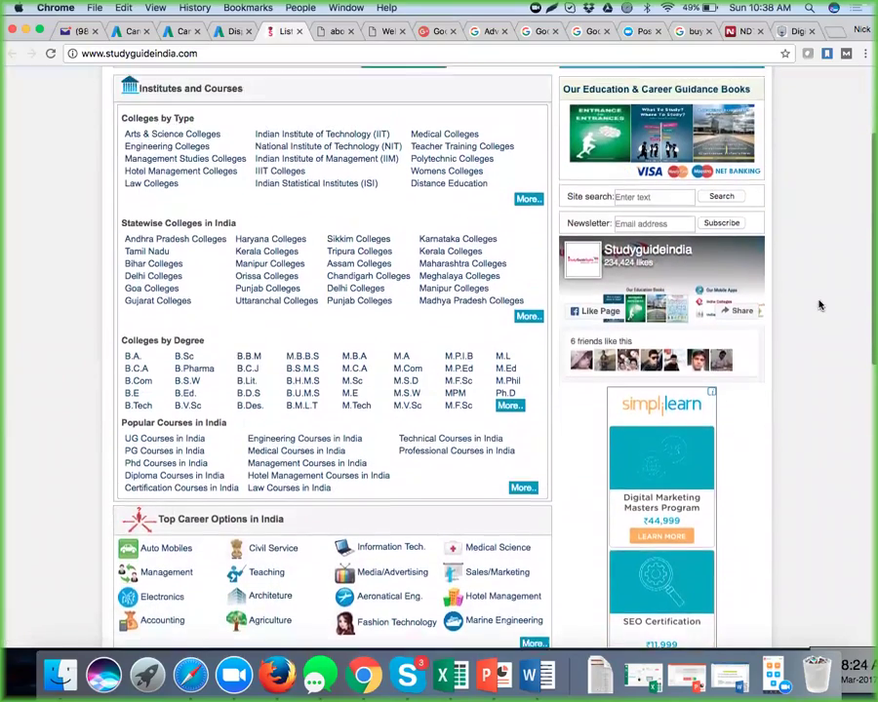
scroll(819, 306, "up", 2)
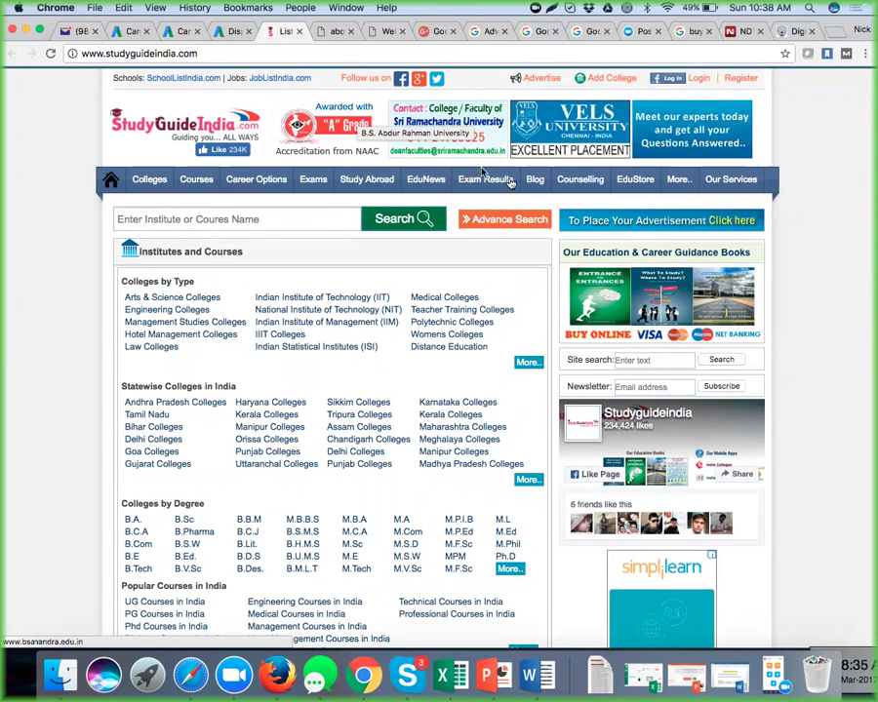
scroll(663, 305, "down", 5)
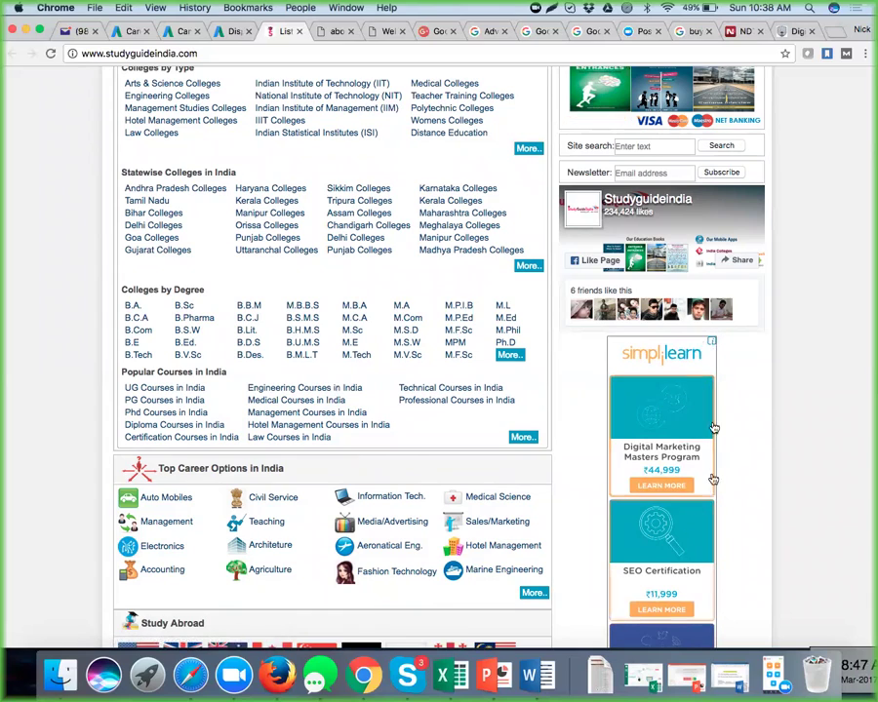
scroll(678, 421, "down", 5)
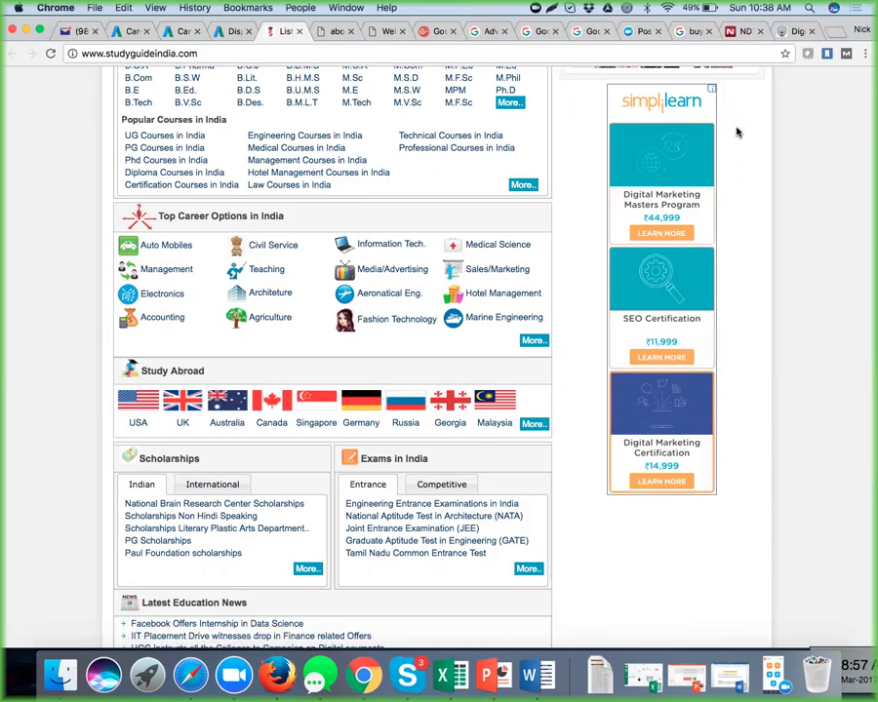
scroll(737, 132, "up", 10)
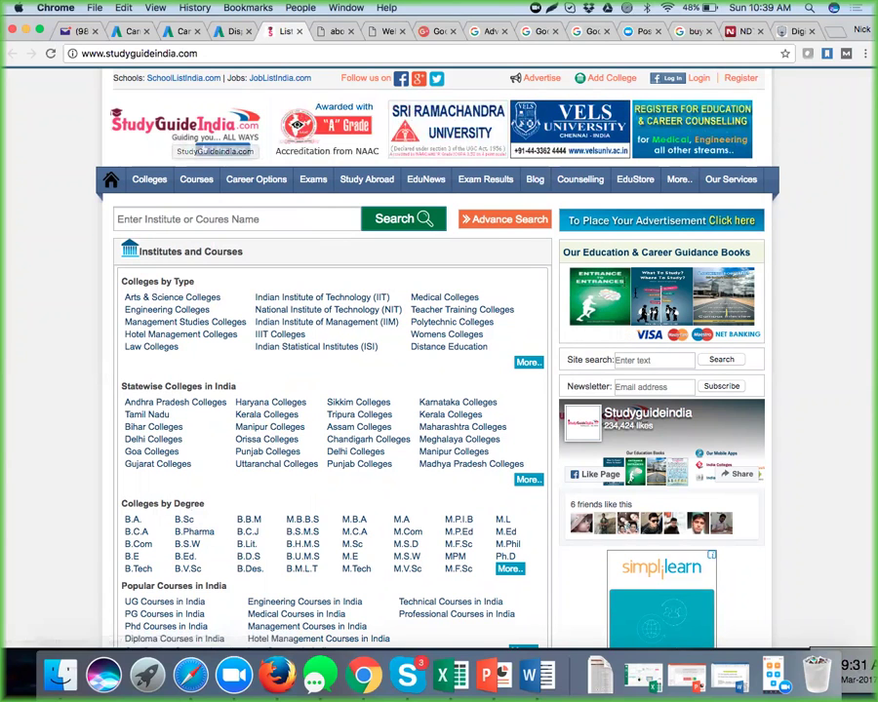
scroll(207, 136, "down", 5)
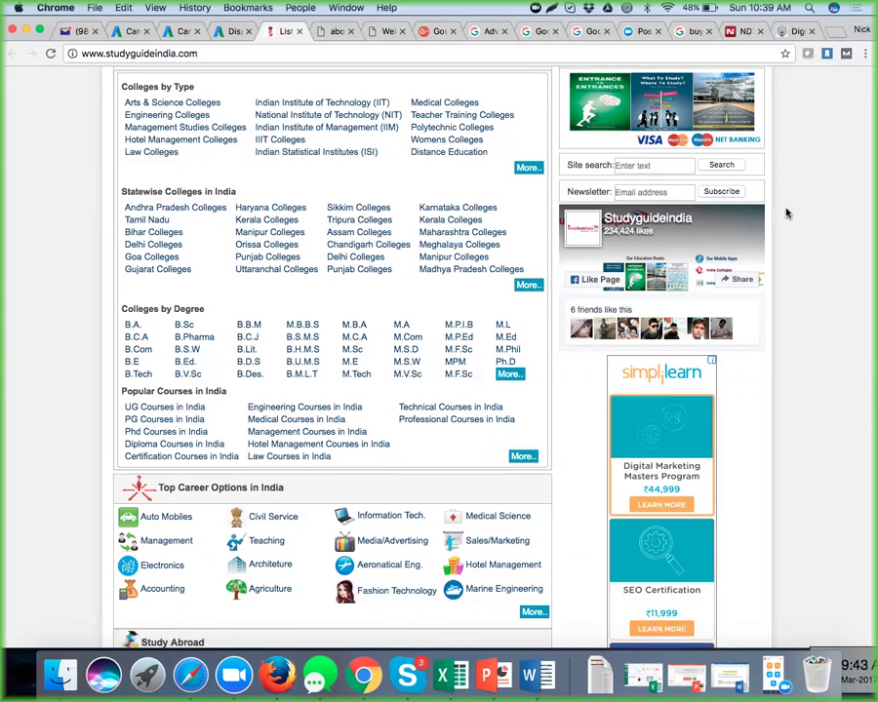
left_click(835, 33)
type("infolinks")
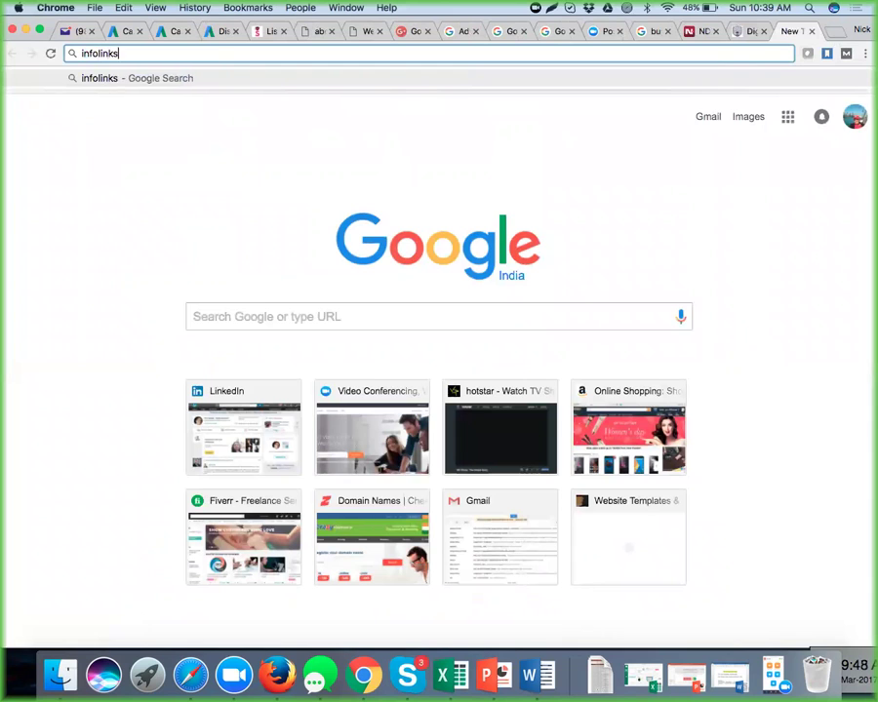
key("Return")
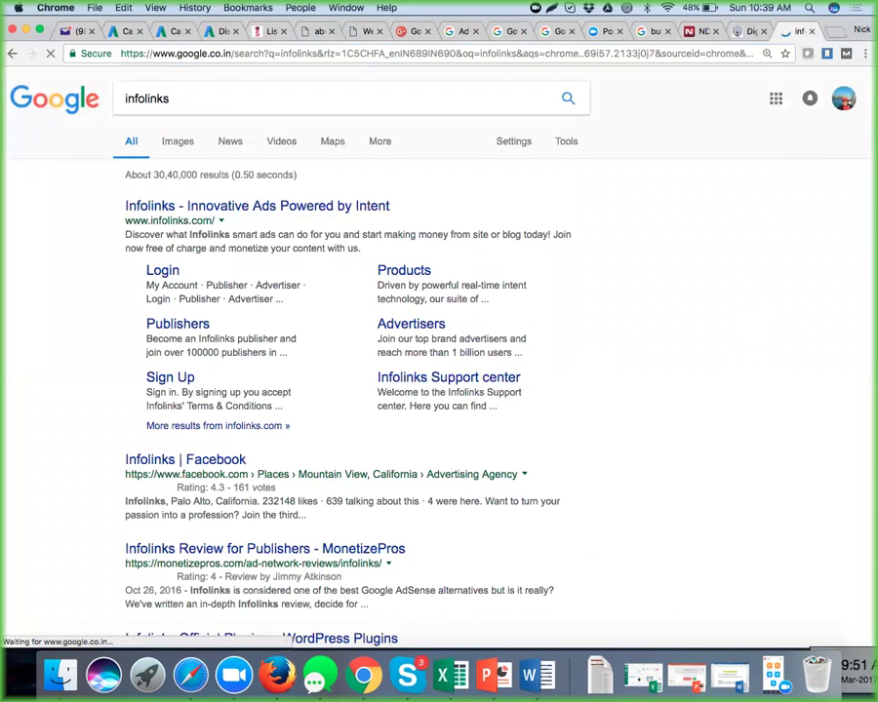
left_click(378, 208)
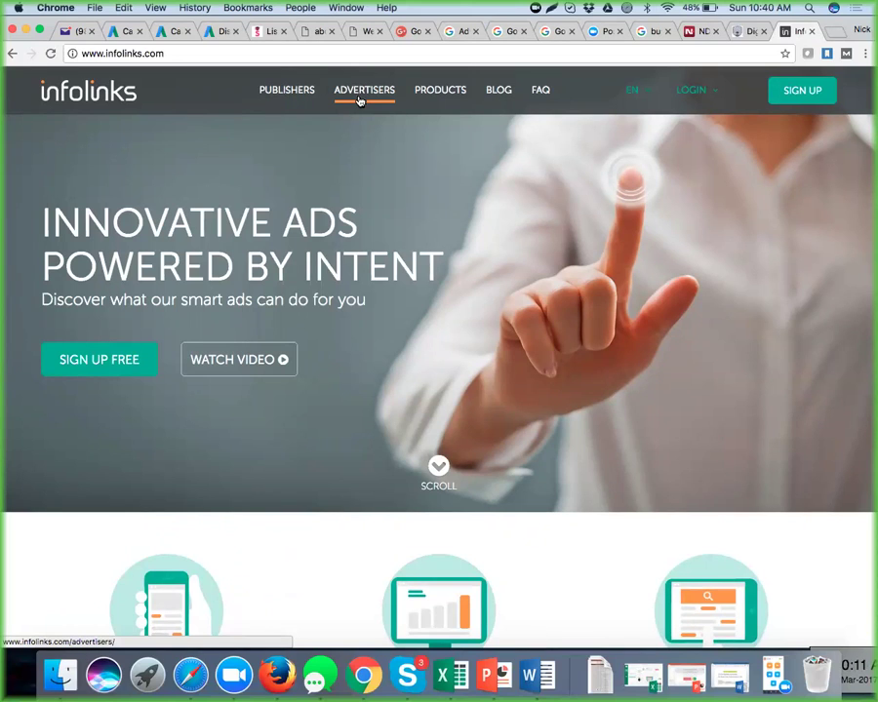
left_click(80, 86)
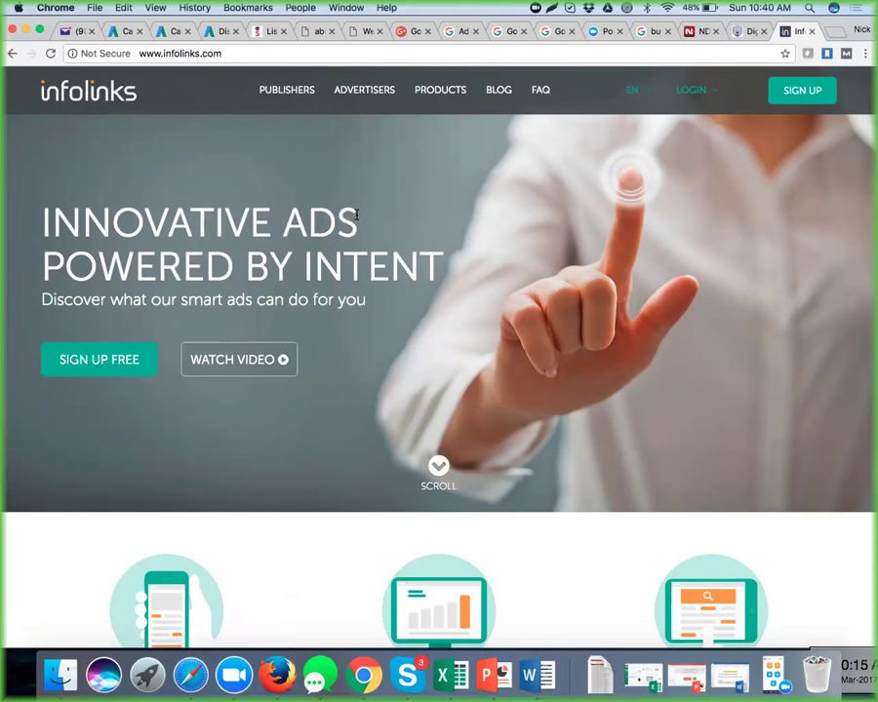
scroll(361, 195, "down", 5)
scroll(356, 214, "down", 7)
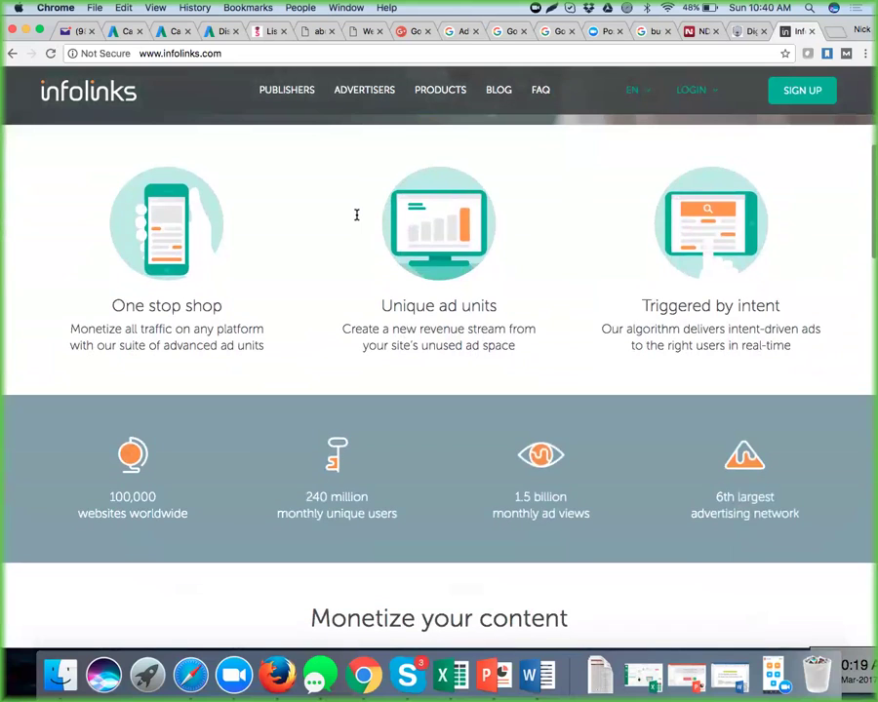
scroll(356, 215, "down", 3)
scroll(356, 215, "down", 8)
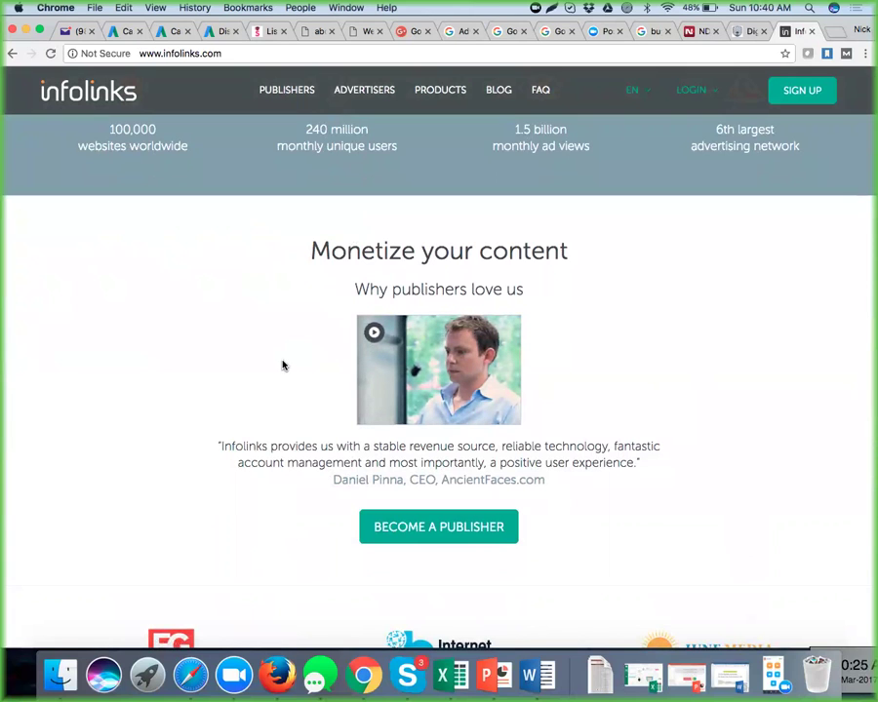
scroll(283, 366, "down", 7)
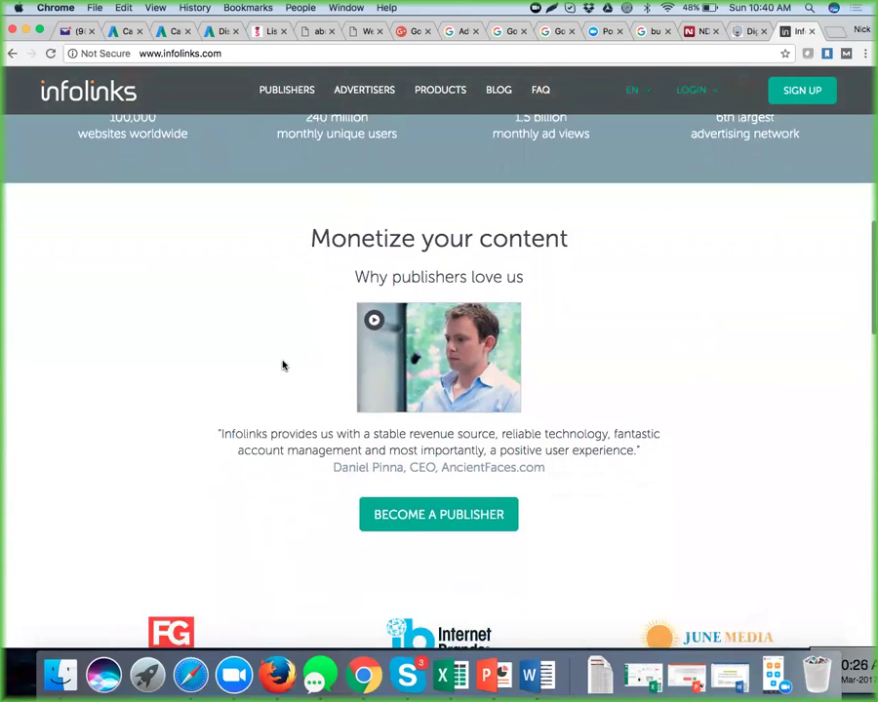
scroll(282, 366, "down", 8)
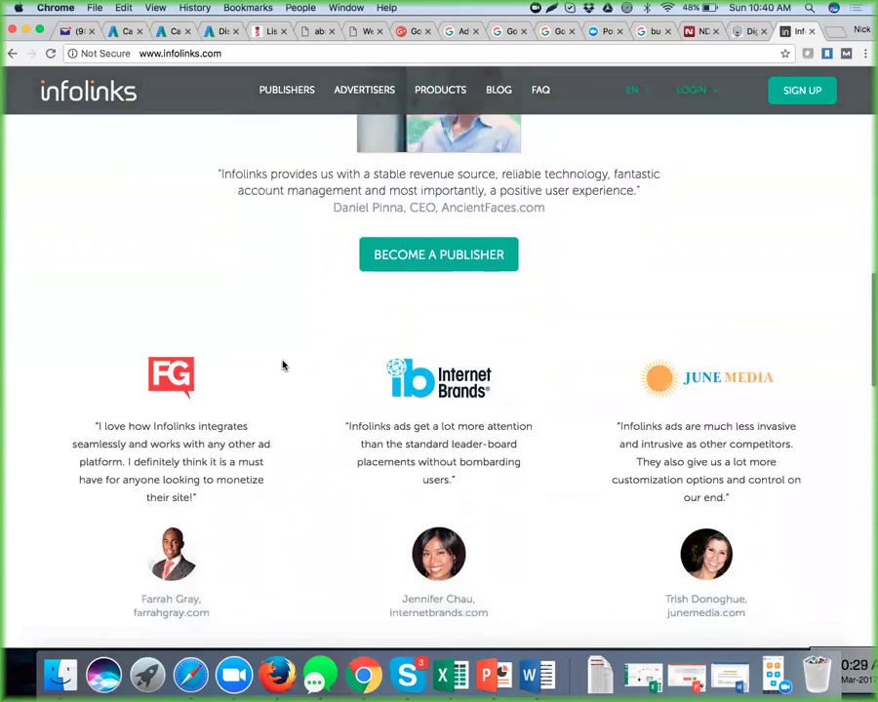
scroll(282, 365, "down", 7)
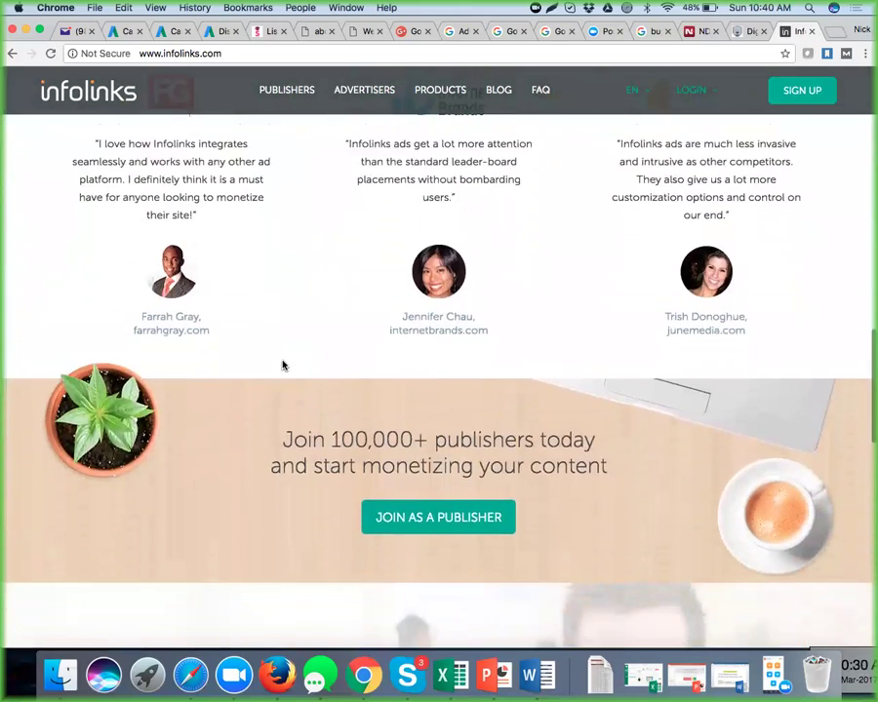
scroll(282, 366, "down", 9)
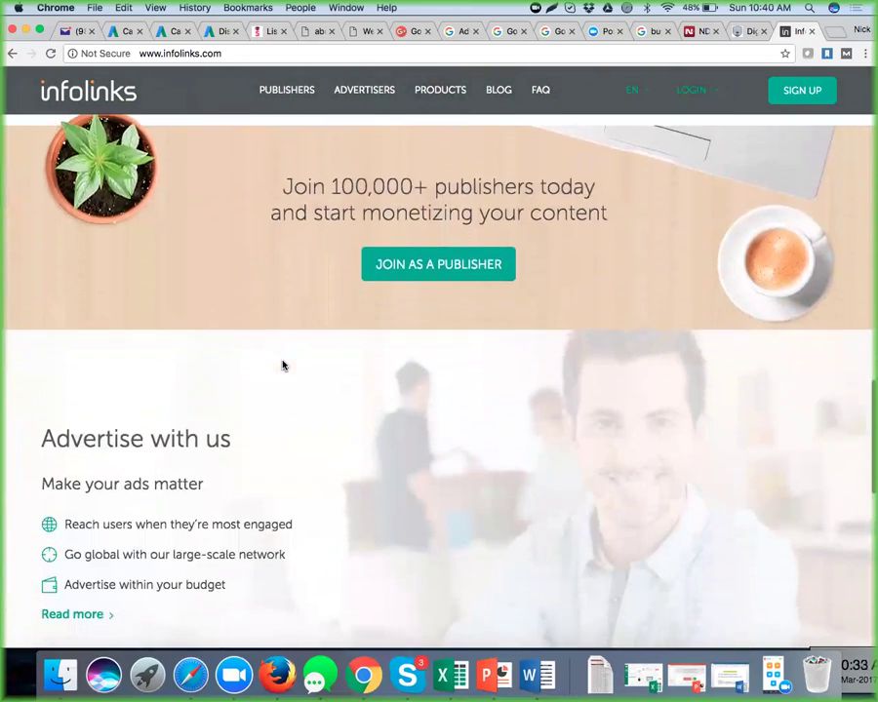
scroll(283, 366, "down", 2)
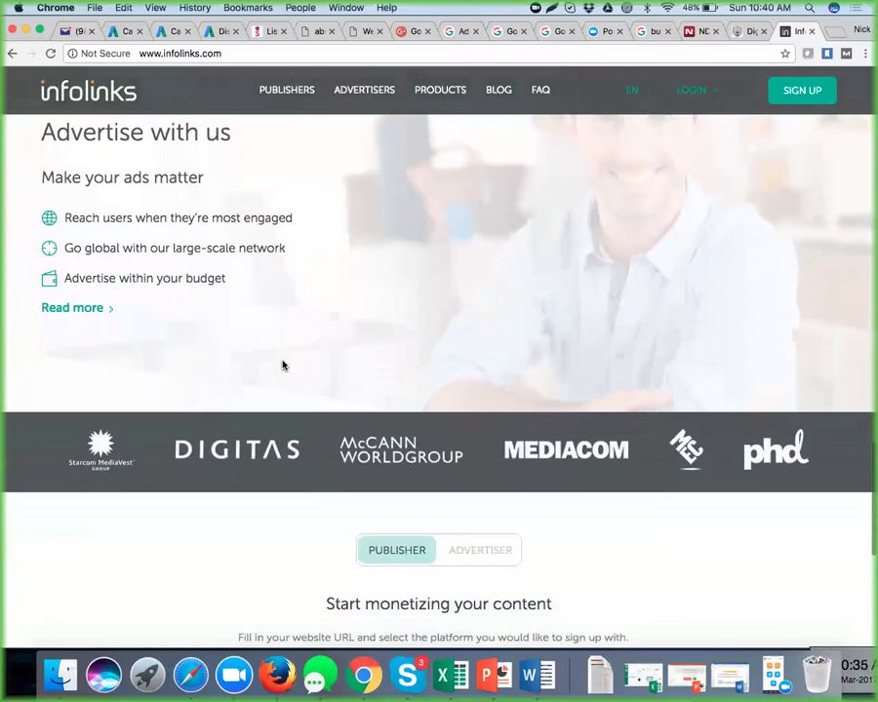
scroll(282, 366, "down", 1)
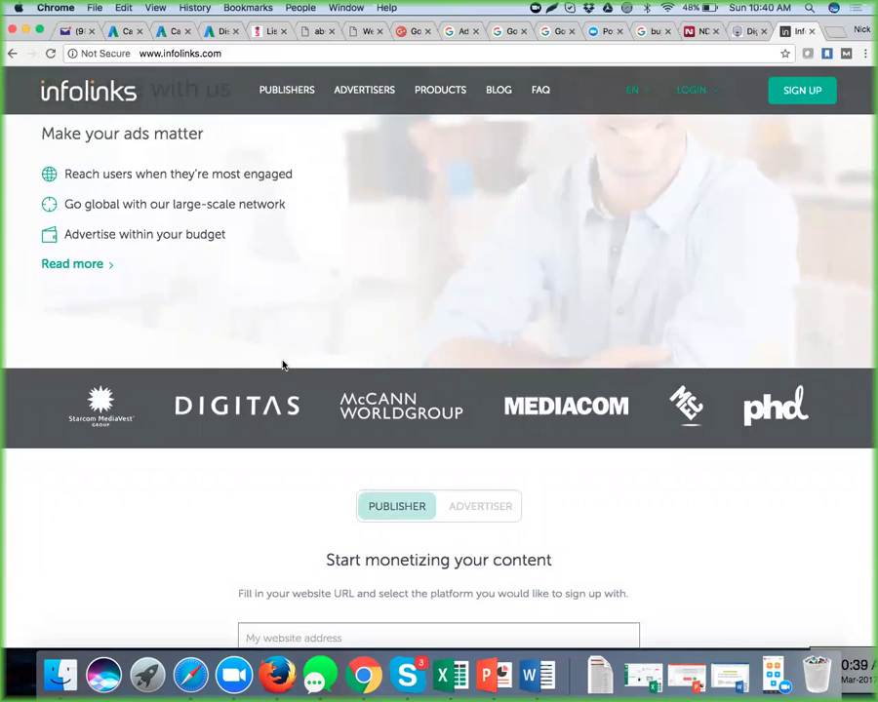
scroll(283, 366, "down", 3)
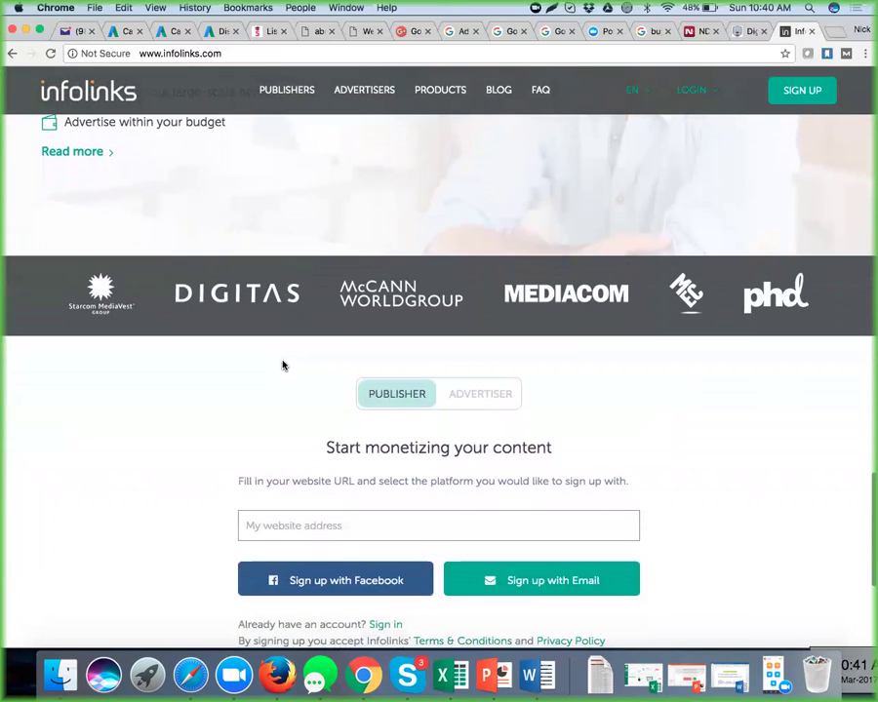
scroll(283, 365, "down", 3)
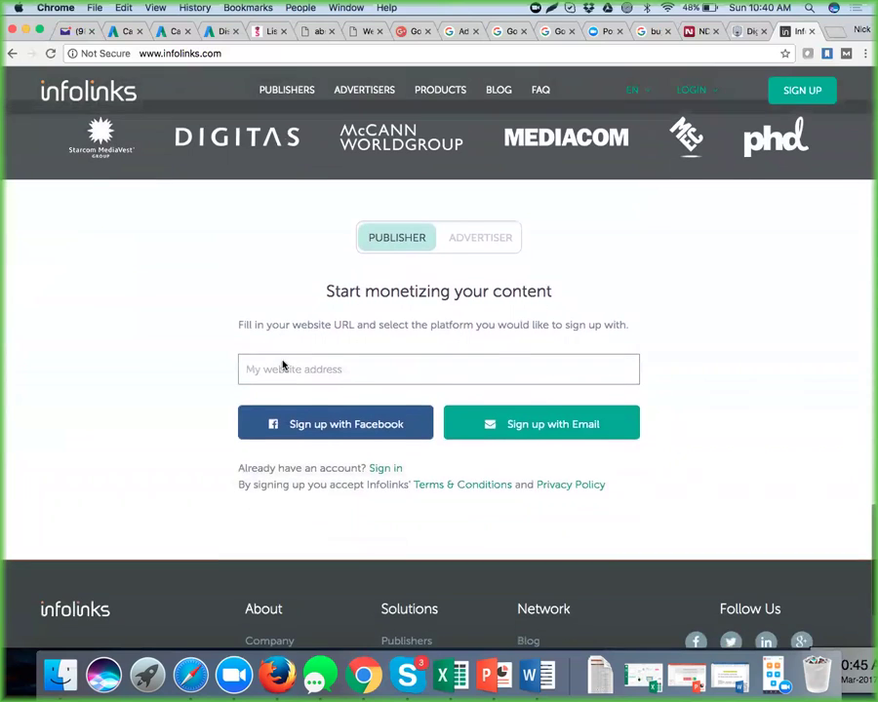
scroll(283, 366, "down", 4)
scroll(285, 379, "up", 15)
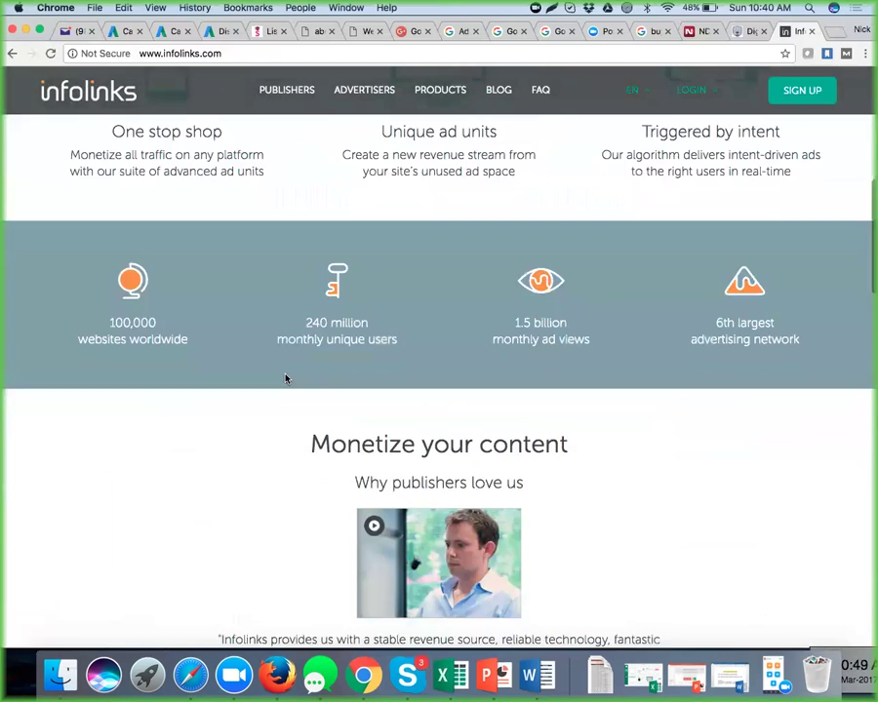
scroll(285, 381, "up", 5)
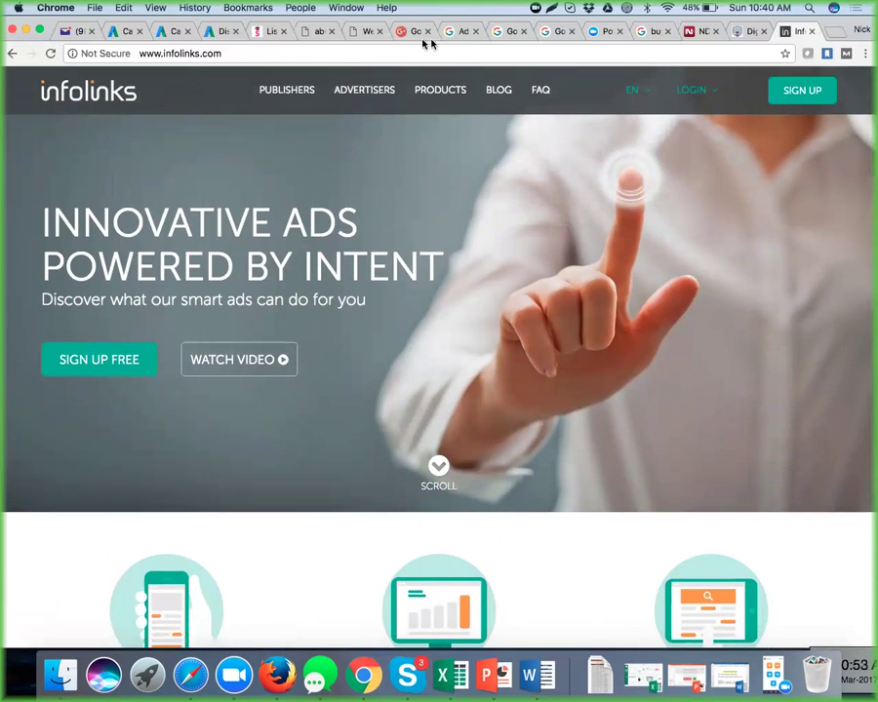
Go back from the studyguideindia.com details to the site list showing courses.ind.in, vobium.com and alison.com.
left_click(210, 31)
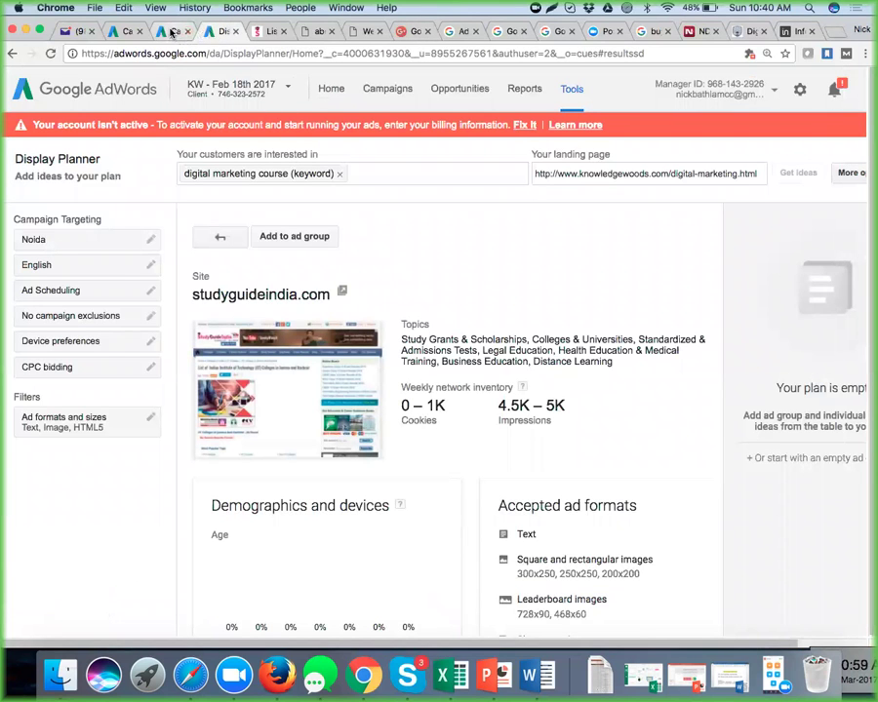
left_click(171, 32)
left_click(222, 31)
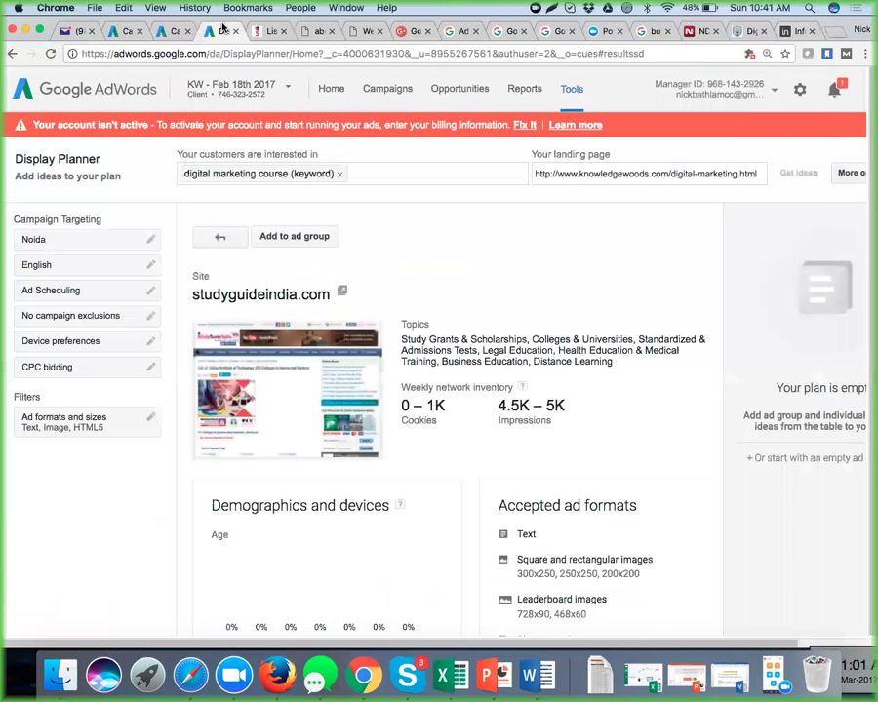
left_click(12, 54)
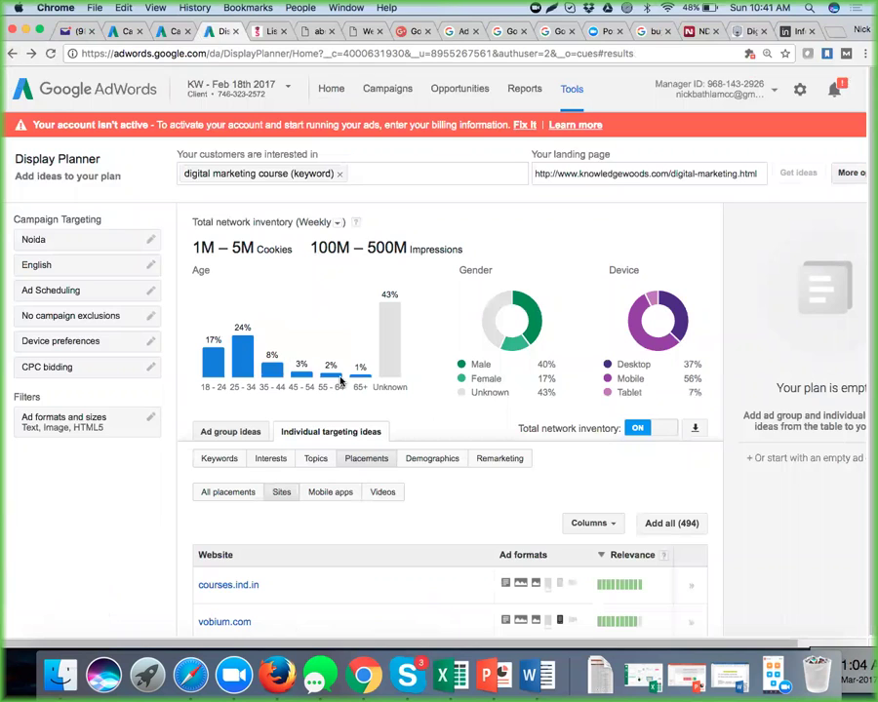
scroll(352, 551, "down", 3)
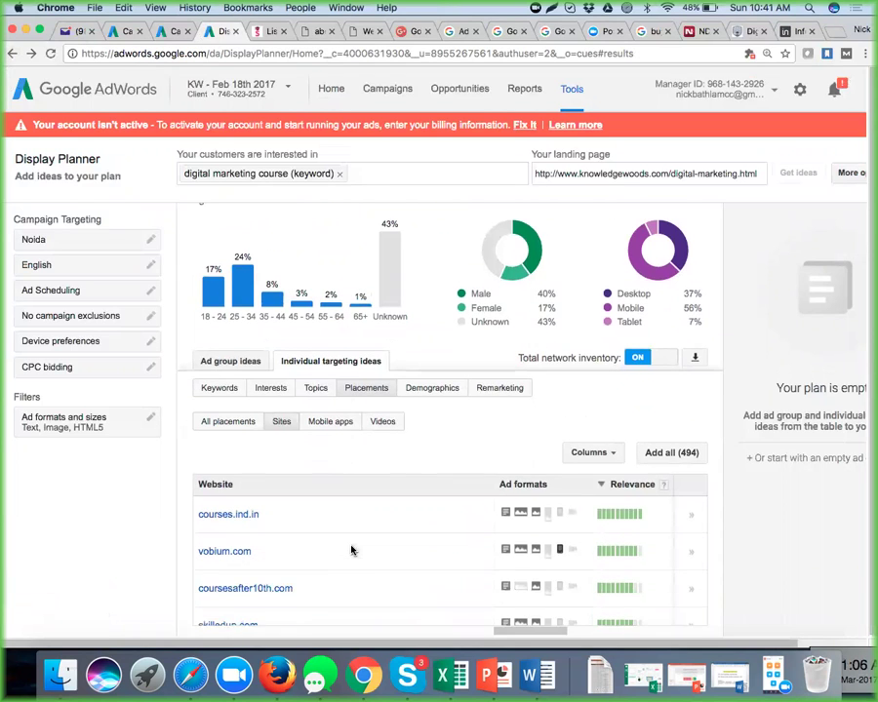
scroll(352, 551, "down", 1)
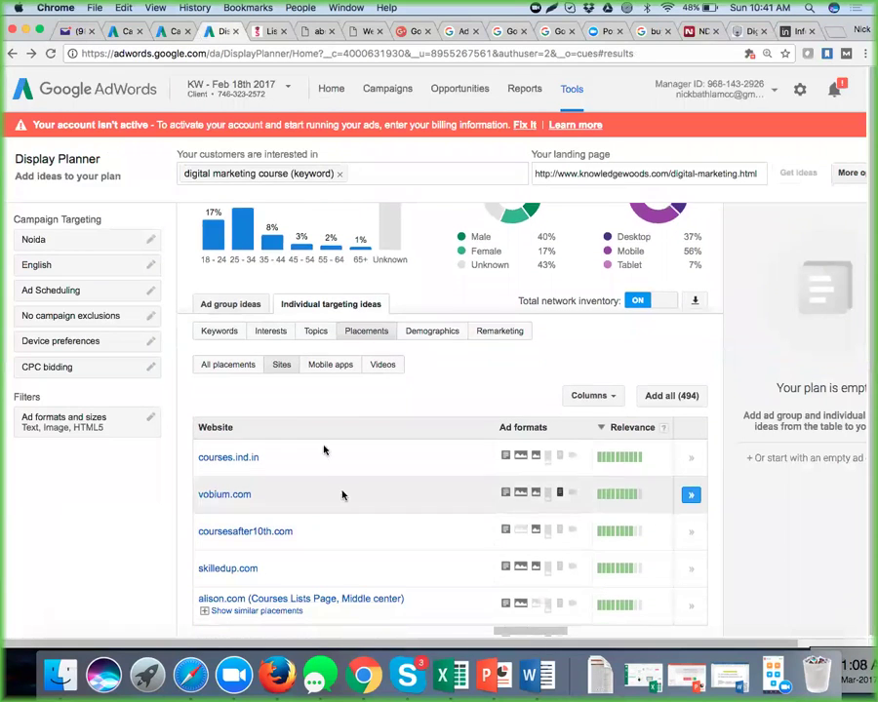
left_click(328, 364)
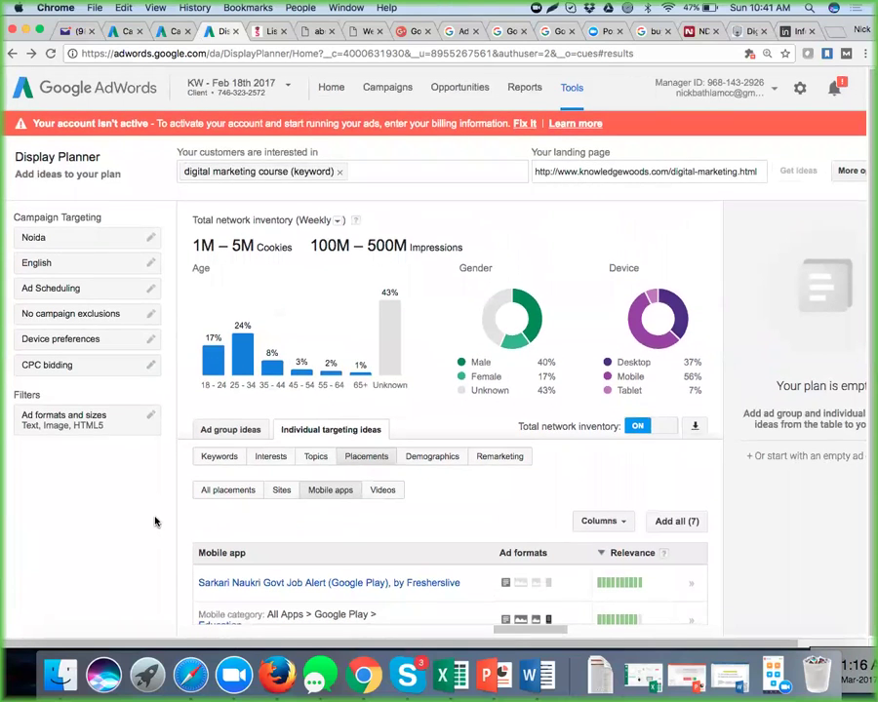
scroll(374, 593, "down", 3)
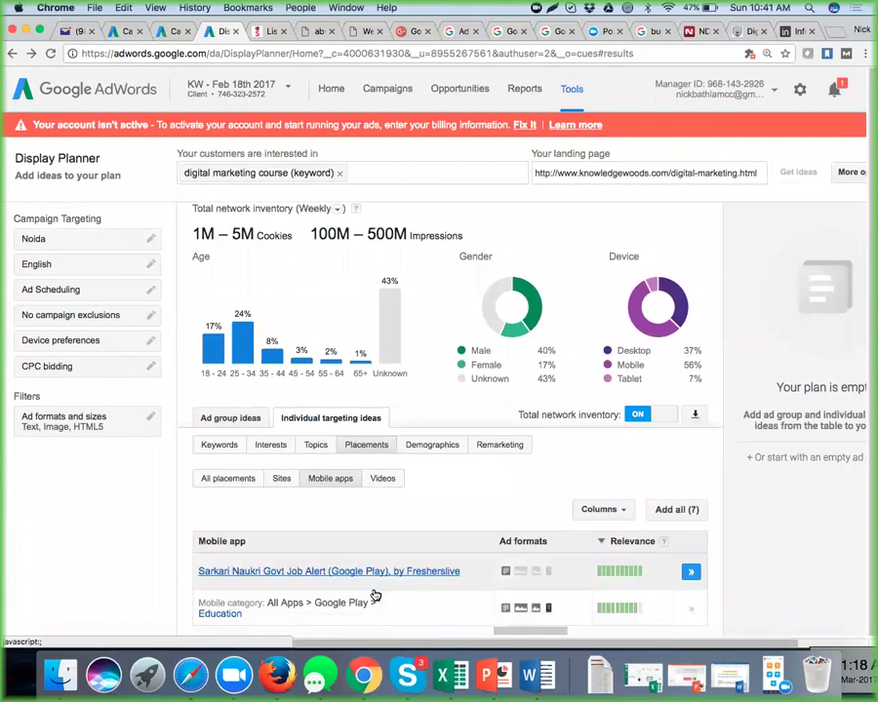
scroll(374, 594, "down", 1)
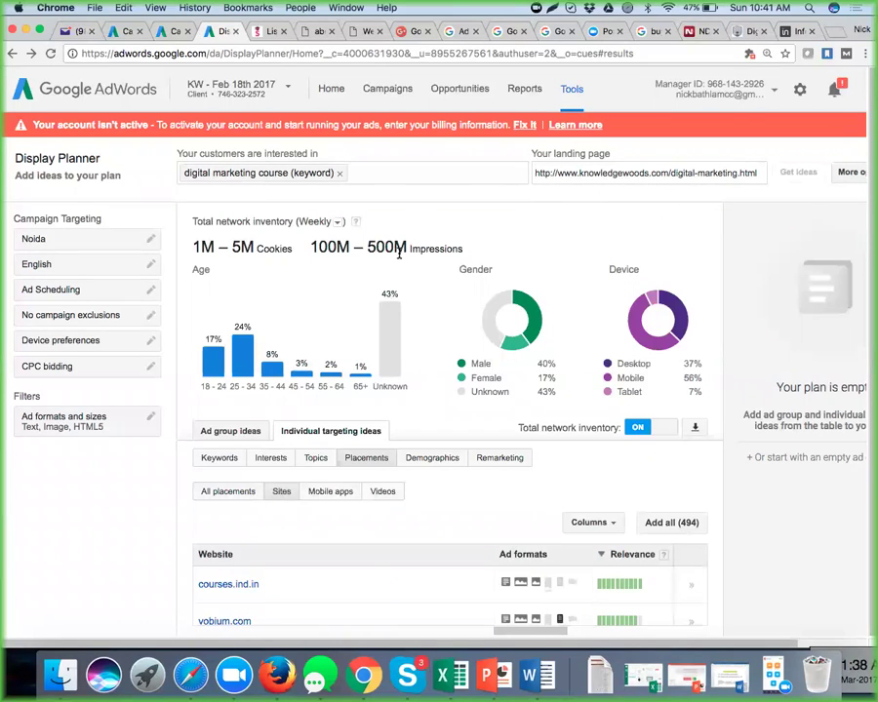
mouse_move(245, 351)
mouse_move(632, 310)
mouse_move(669, 355)
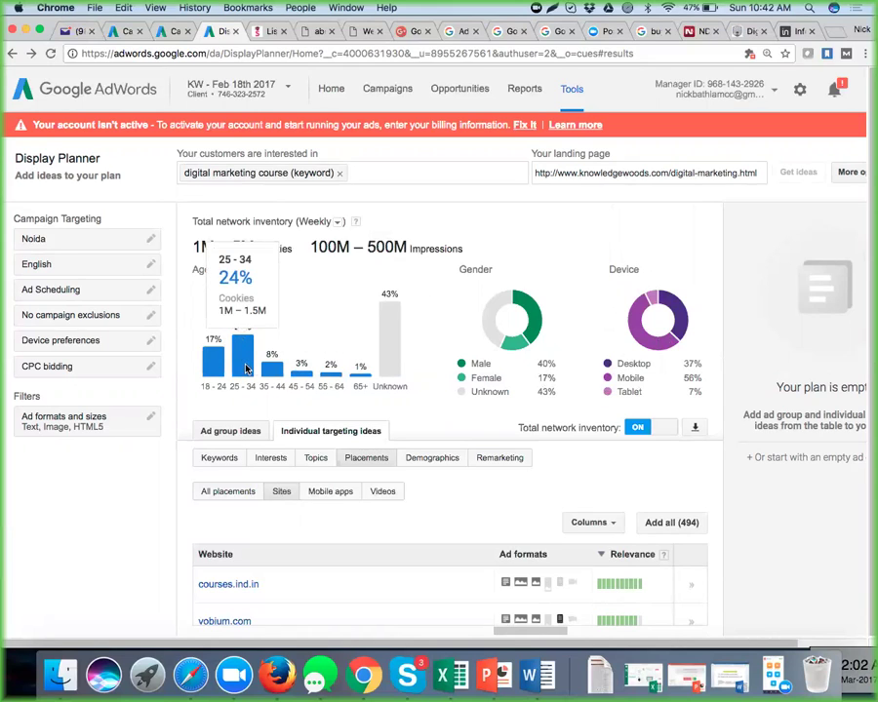
mouse_move(389, 341)
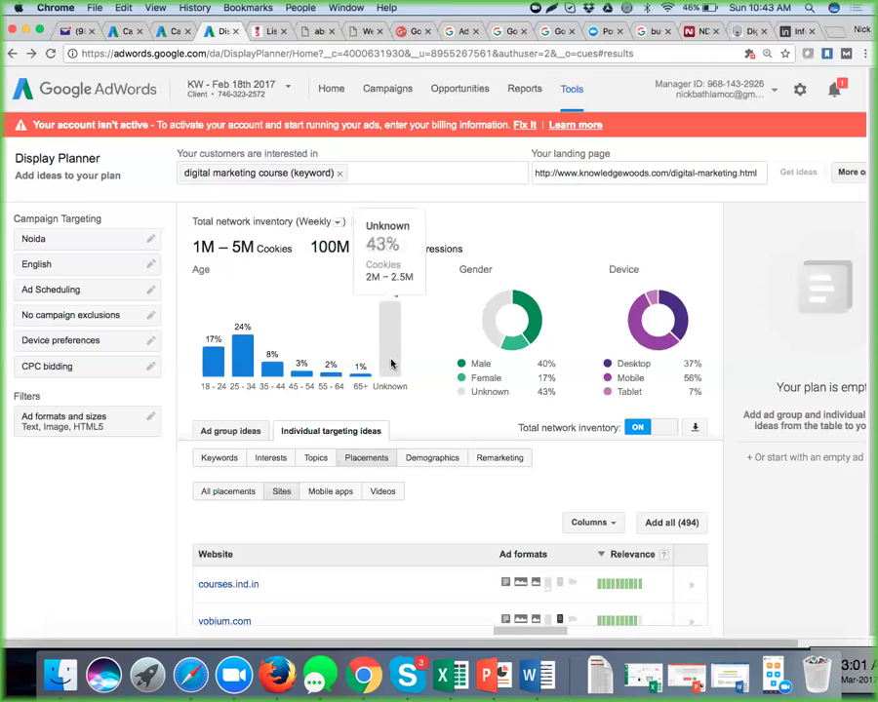
scroll(464, 431, "down", 3)
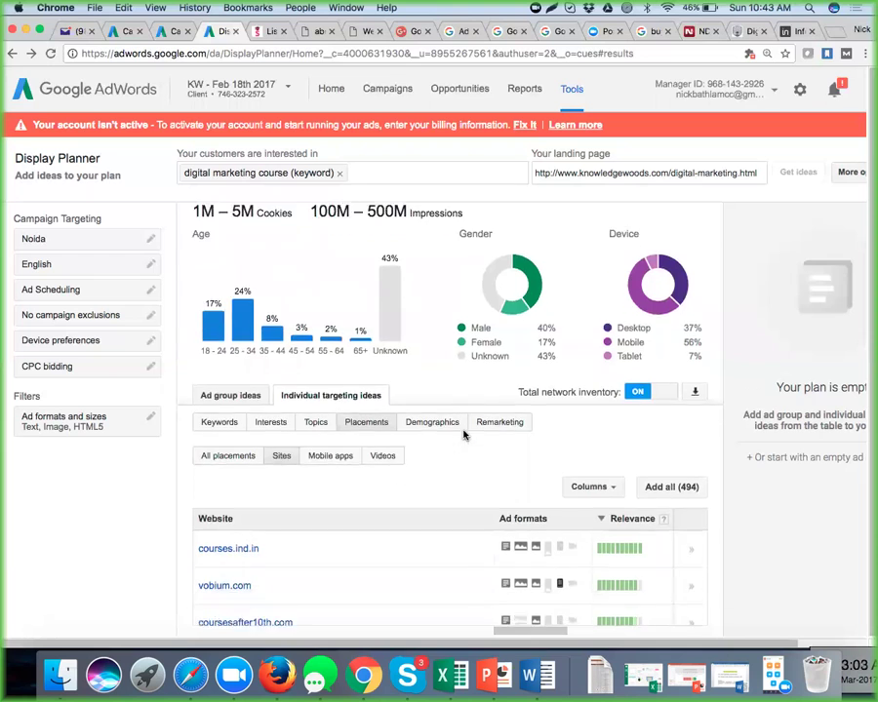
scroll(355, 492, "down", 5)
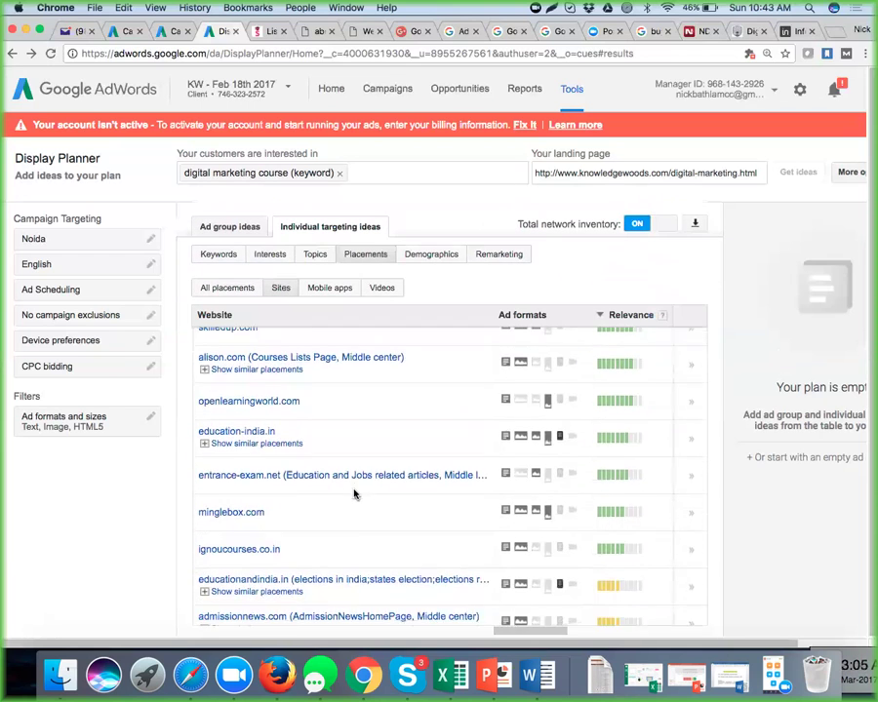
scroll(355, 494, "down", 3)
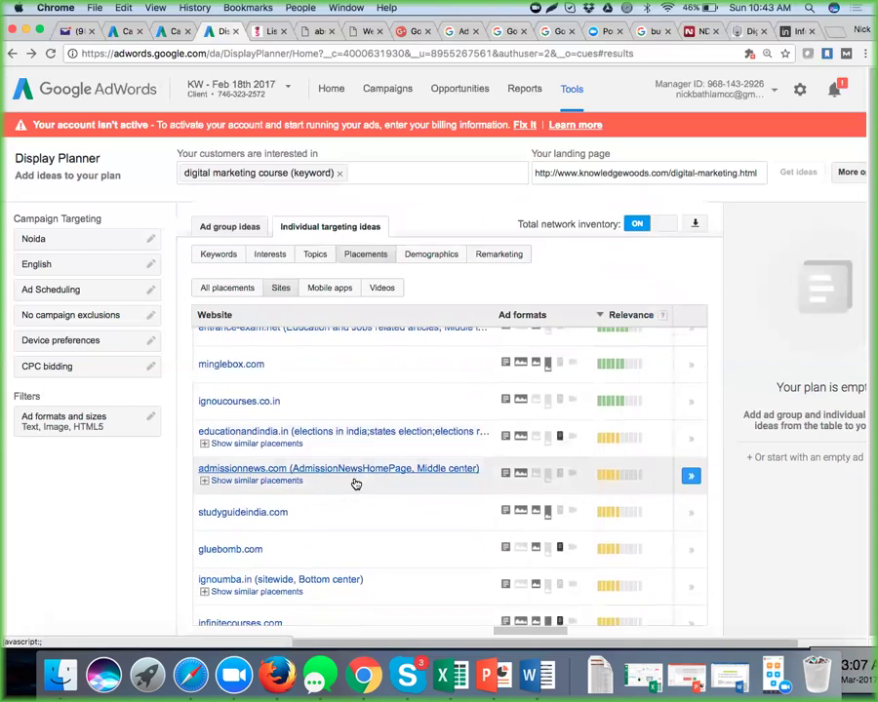
scroll(356, 483, "down", 5)
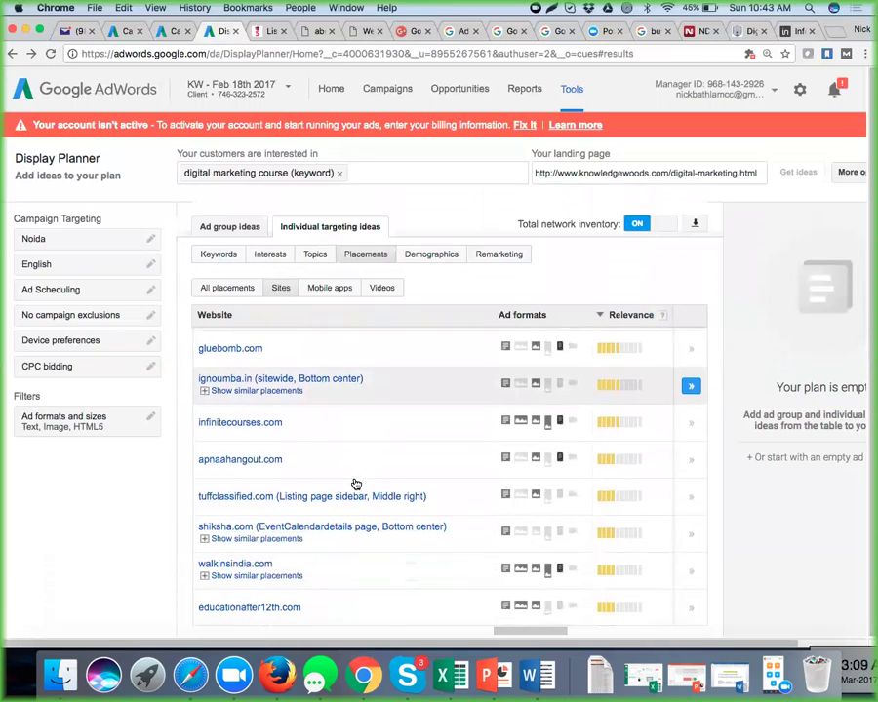
scroll(356, 484, "down", 5)
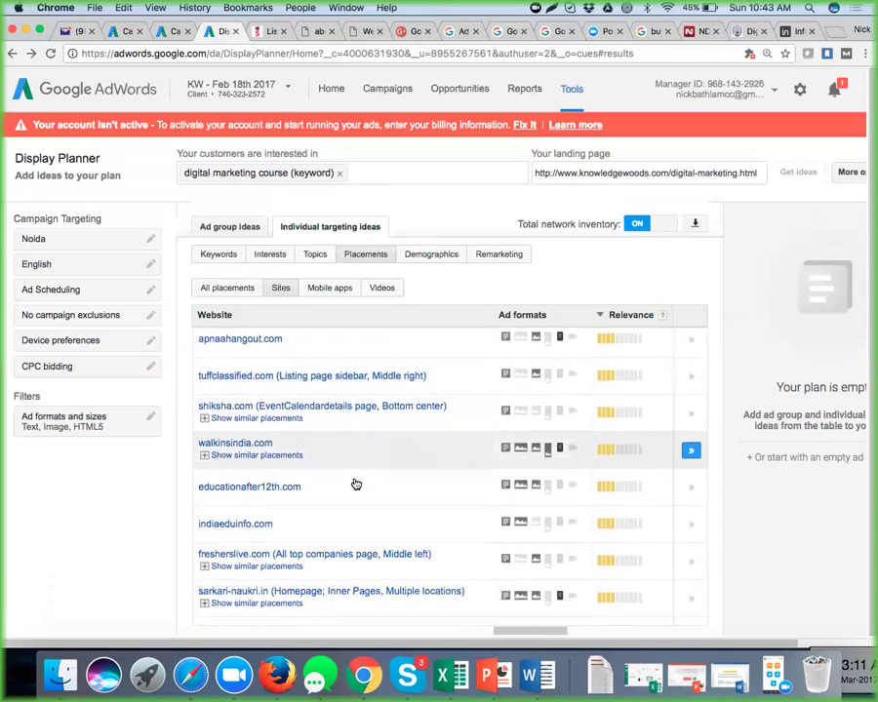
scroll(356, 484, "down", 6)
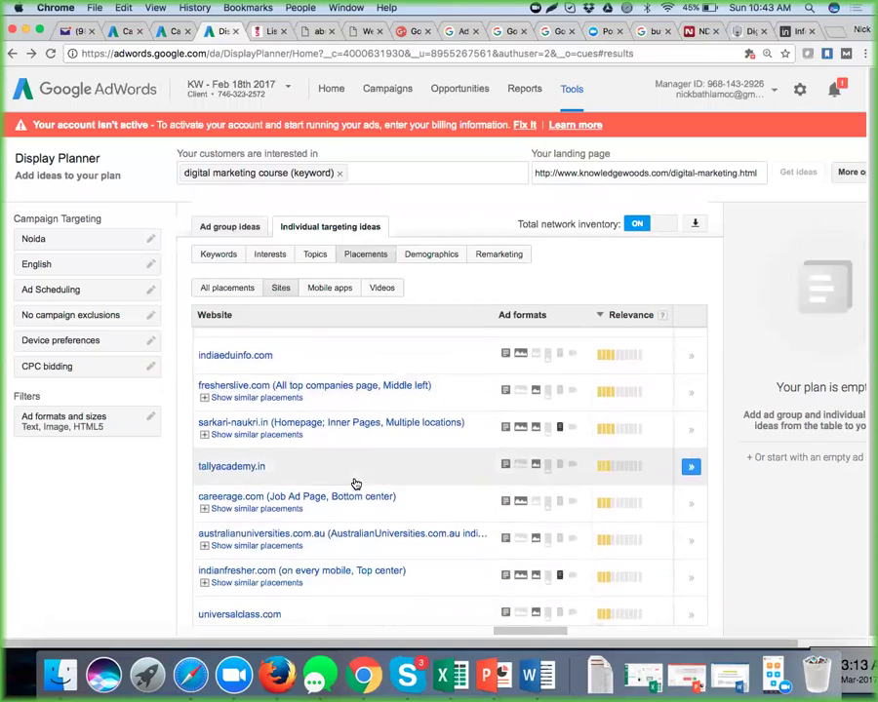
scroll(355, 482, "down", 1)
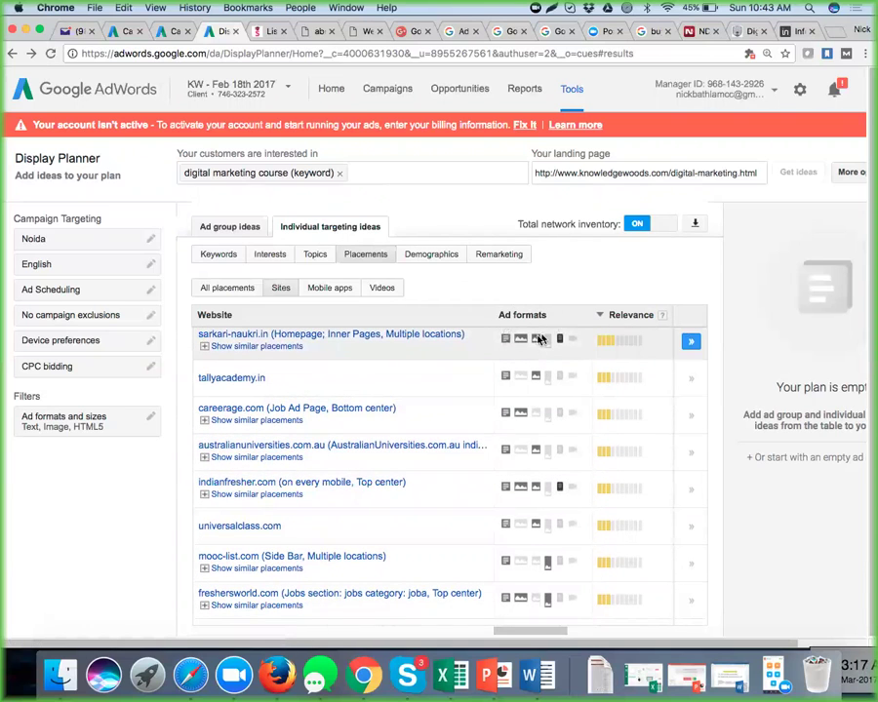
mouse_move(506, 340)
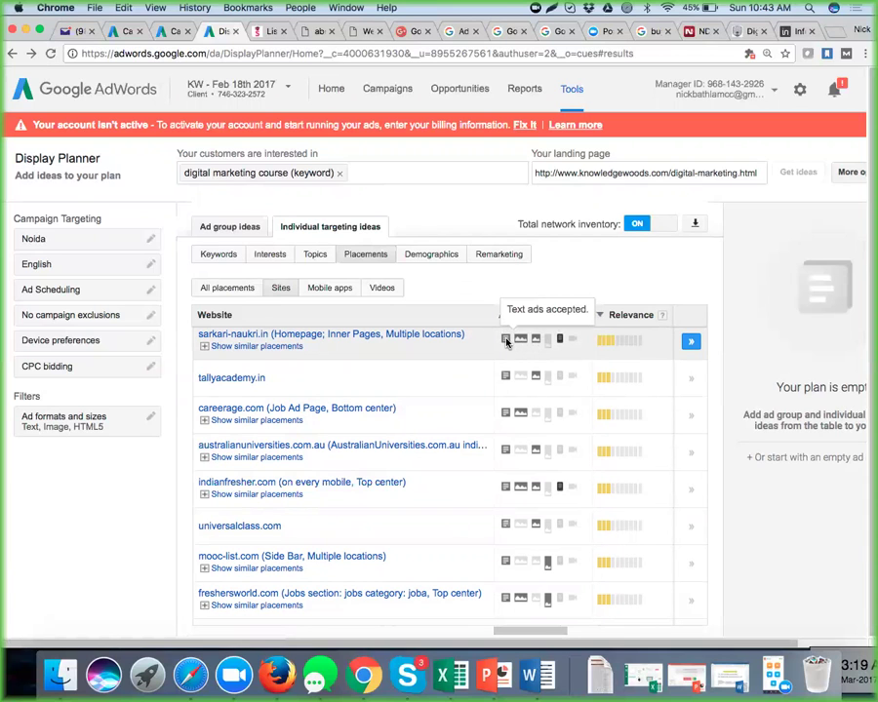
scroll(472, 373, "up", 2)
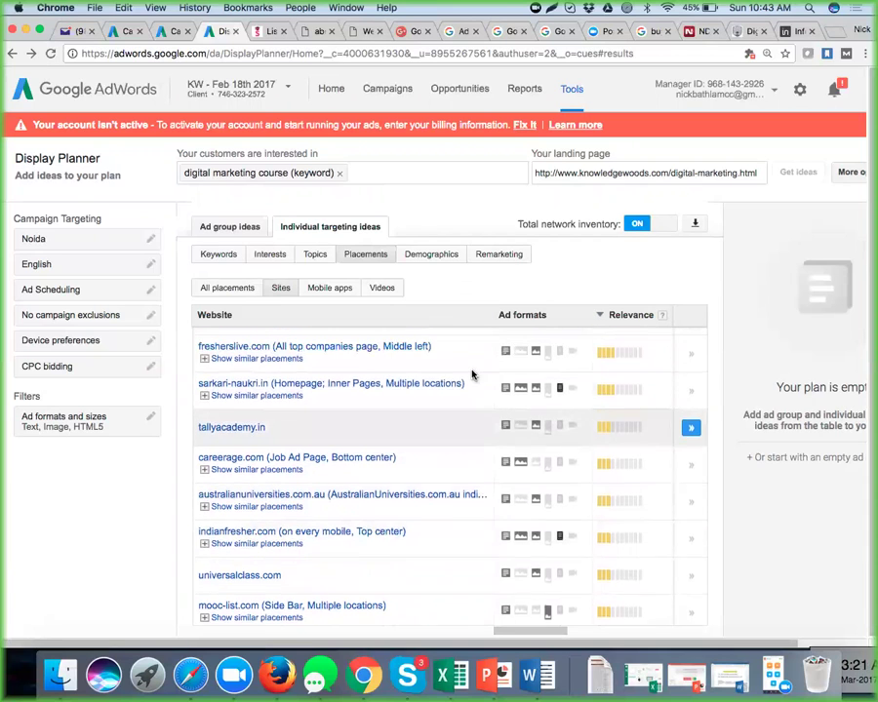
scroll(472, 373, "up", 10)
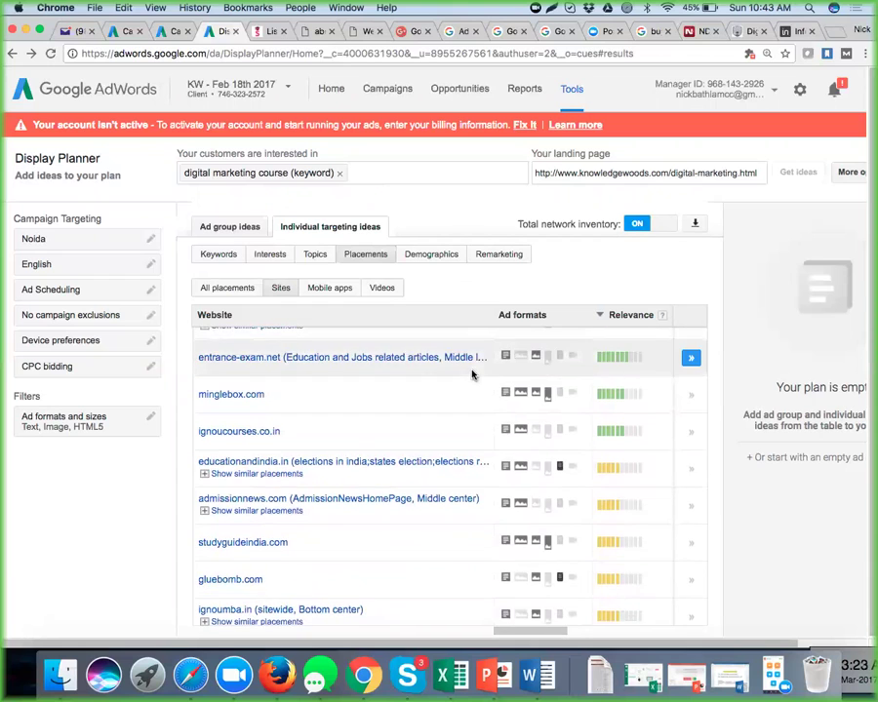
scroll(472, 373, "up", 5)
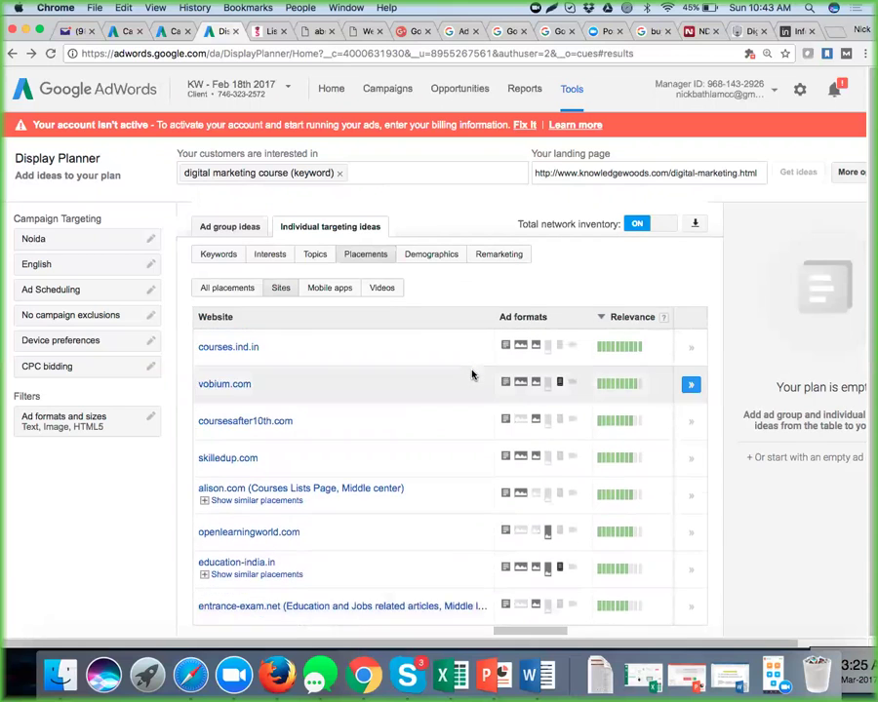
scroll(472, 374, "up", 3)
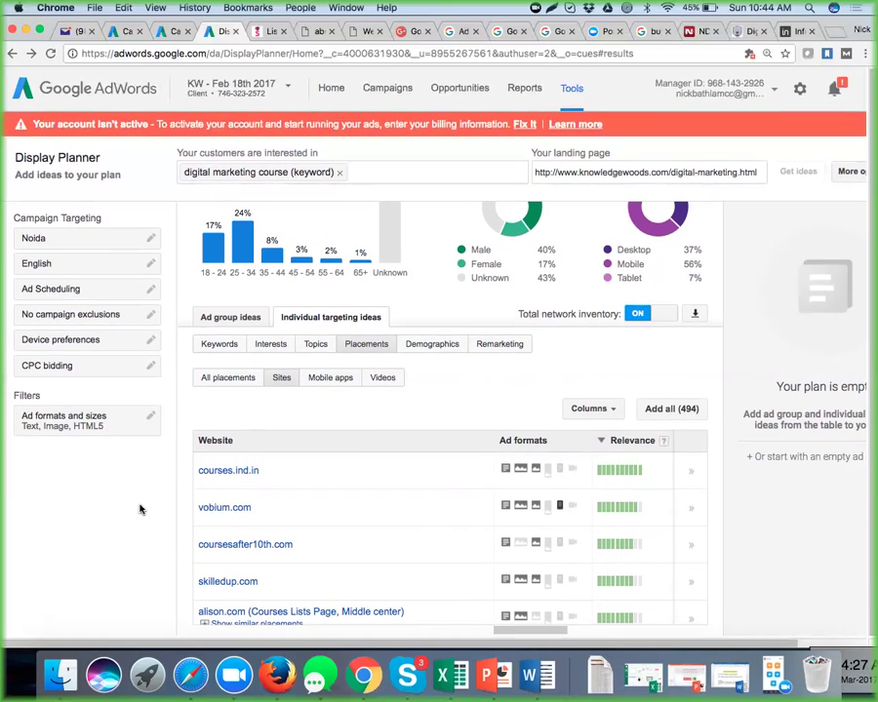
mouse_move(518, 505)
scroll(517, 505, "down", 5)
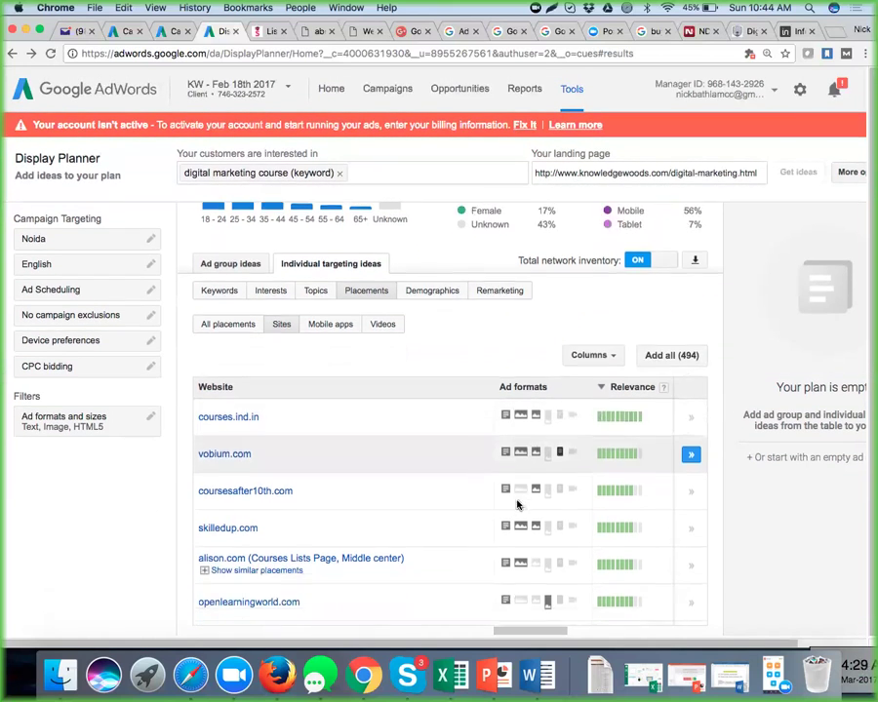
scroll(517, 504, "down", 1)
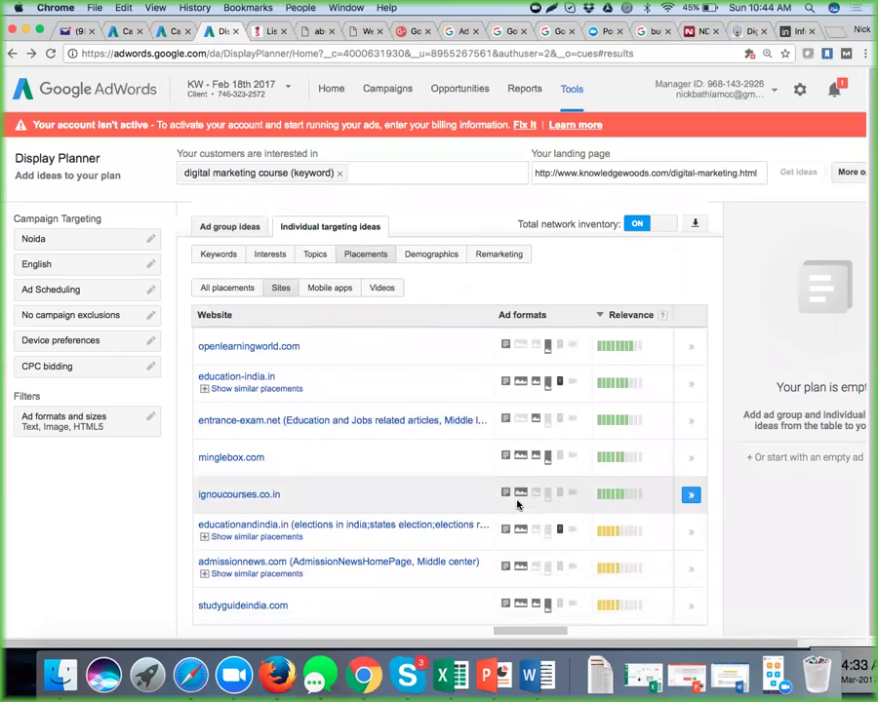
scroll(517, 504, "down", 3)
scroll(517, 504, "down", 5)
scroll(516, 504, "down", 4)
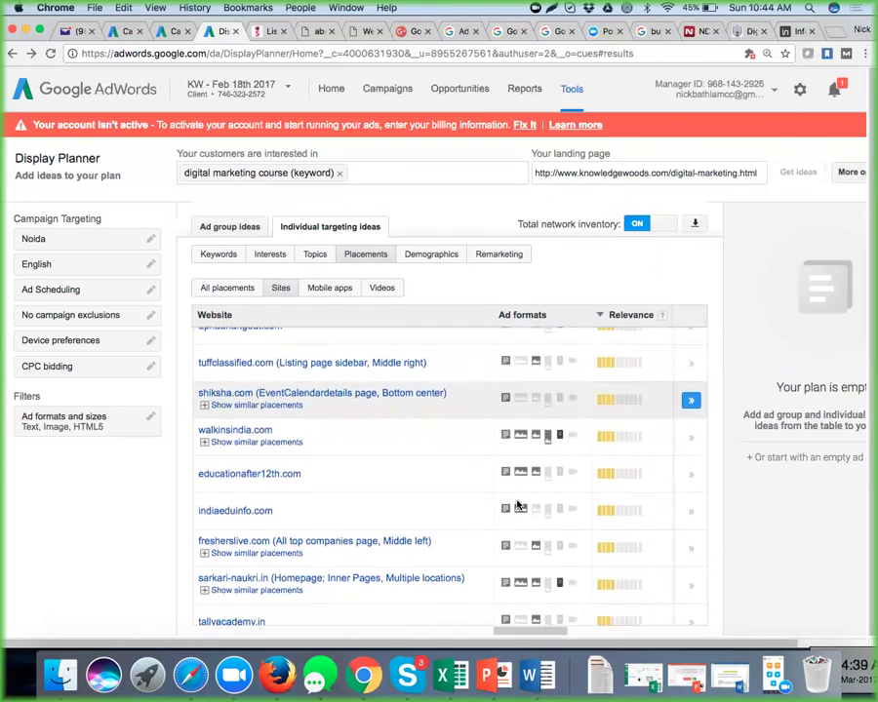
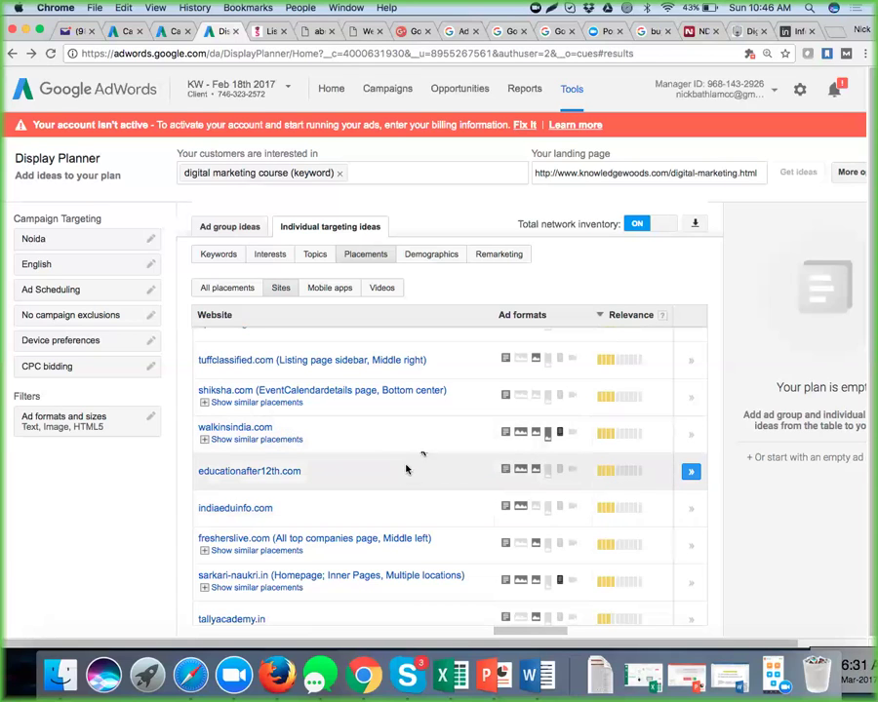
Scroll through the Display Planner results for the digital marketing course plan.
scroll(621, 414, "up", 15)
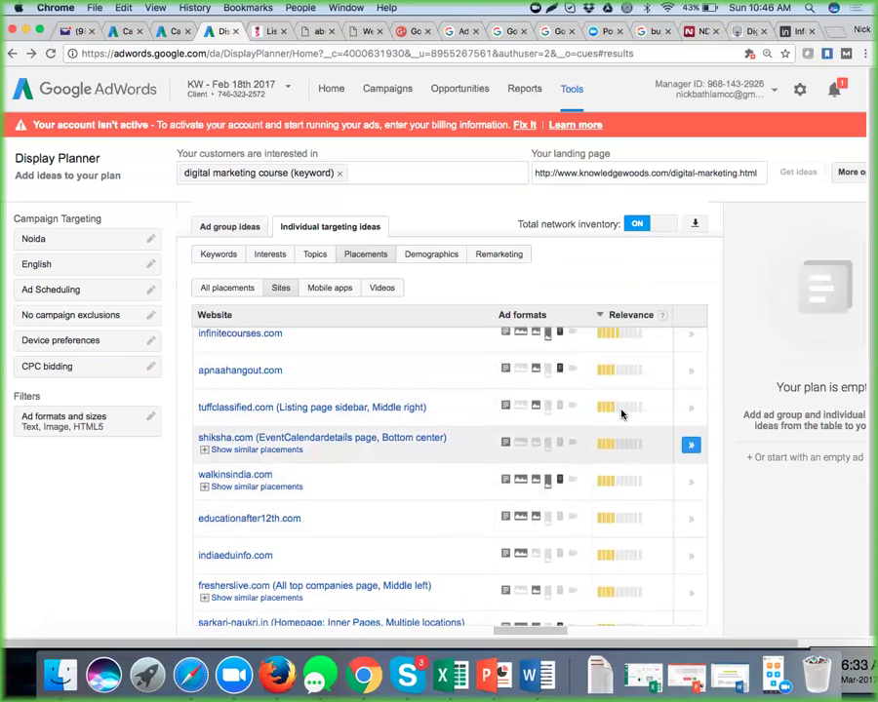
scroll(621, 415, "up", 6)
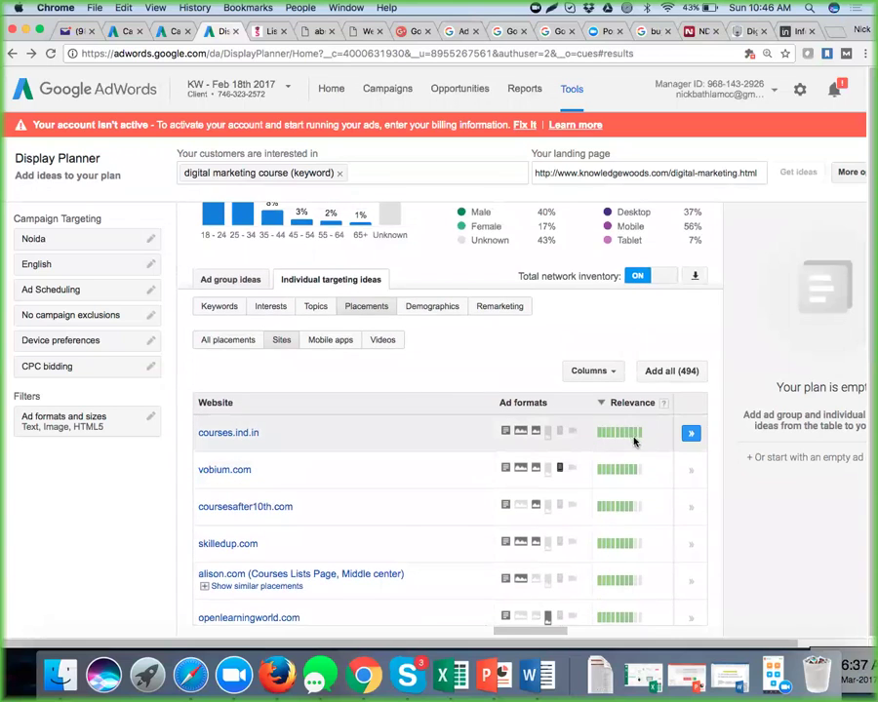
mouse_move(615, 436)
scroll(621, 460, "down", 5)
scroll(621, 463, "down", 5)
scroll(621, 463, "up", 6)
scroll(622, 463, "up", 5)
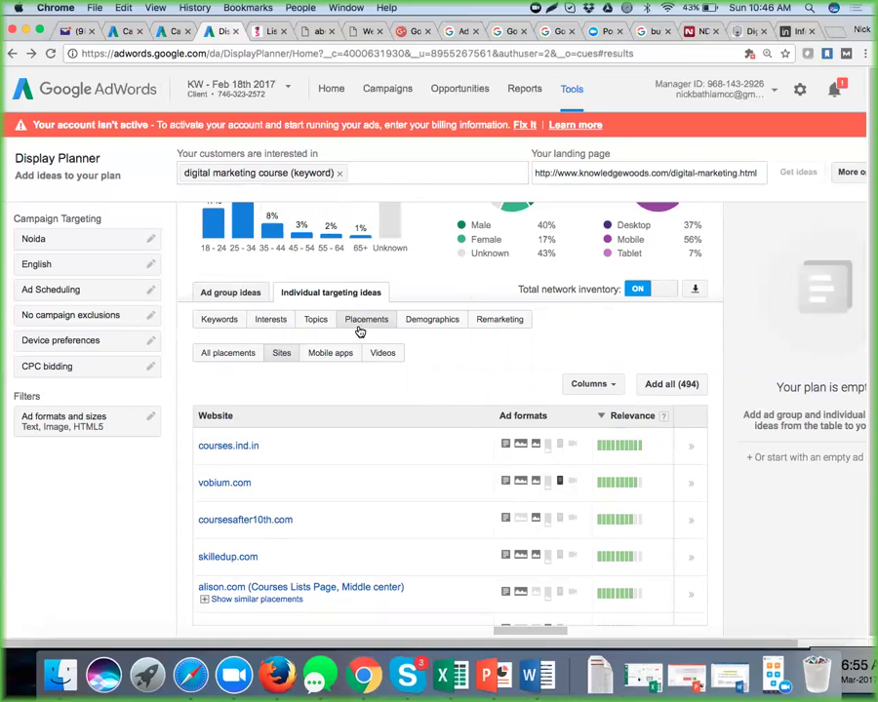
scroll(441, 364, "up", 3)
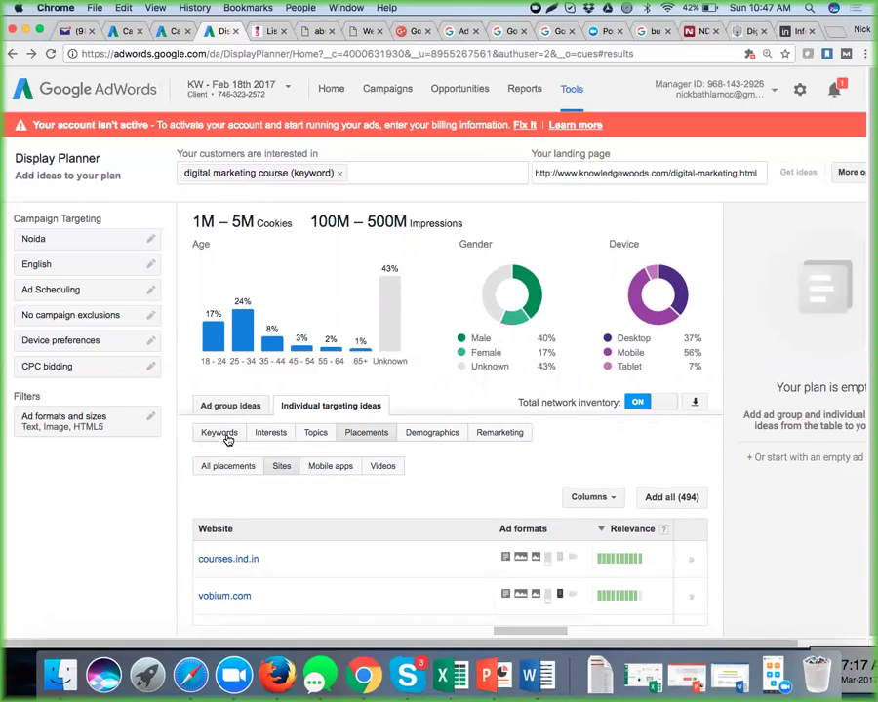
Browse the 354 keyword ideas, such as 'digital media courses' at Rs.0.00–Rs.50.00 CPC.
left_click(220, 434)
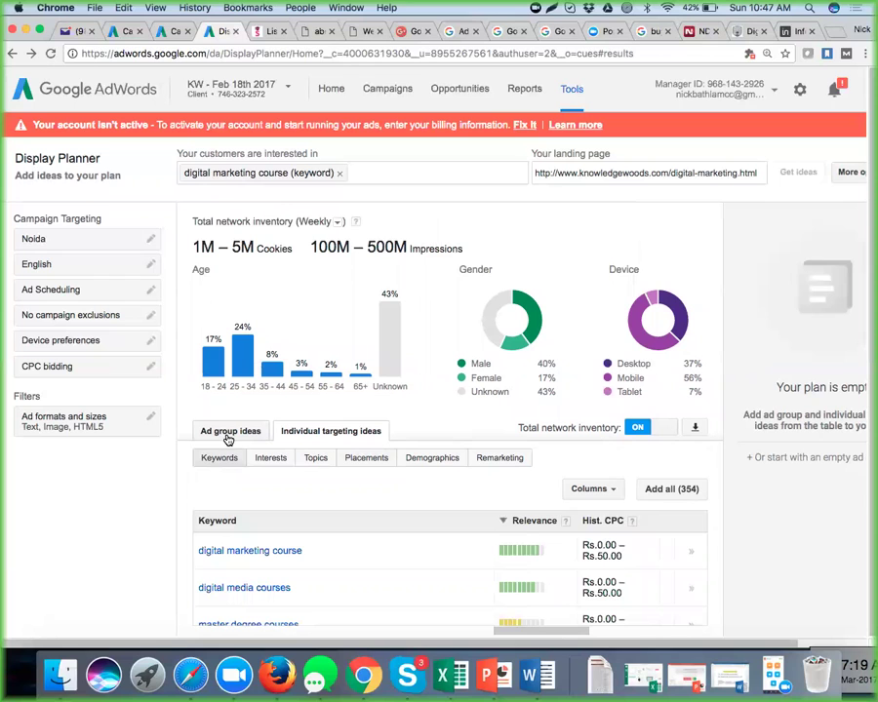
scroll(141, 514, "down", 1)
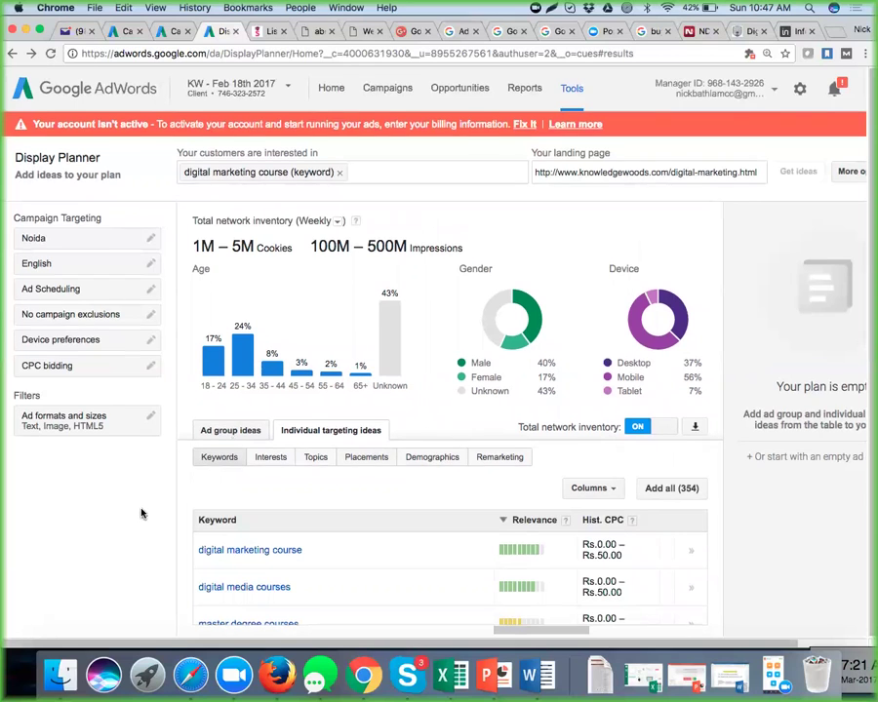
scroll(141, 514, "down", 1)
scroll(141, 514, "up", 1)
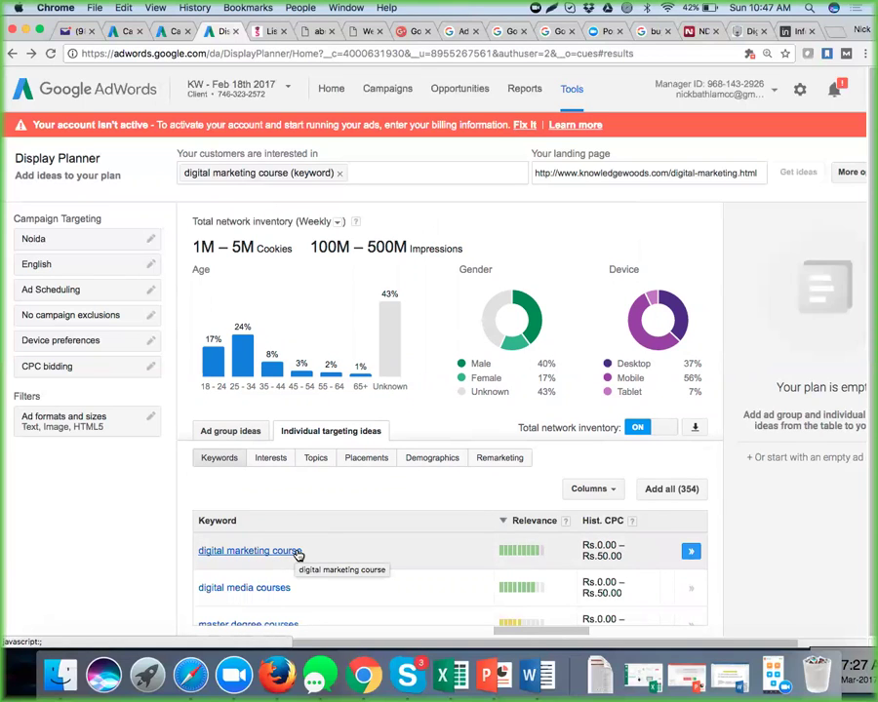
mouse_move(253, 345)
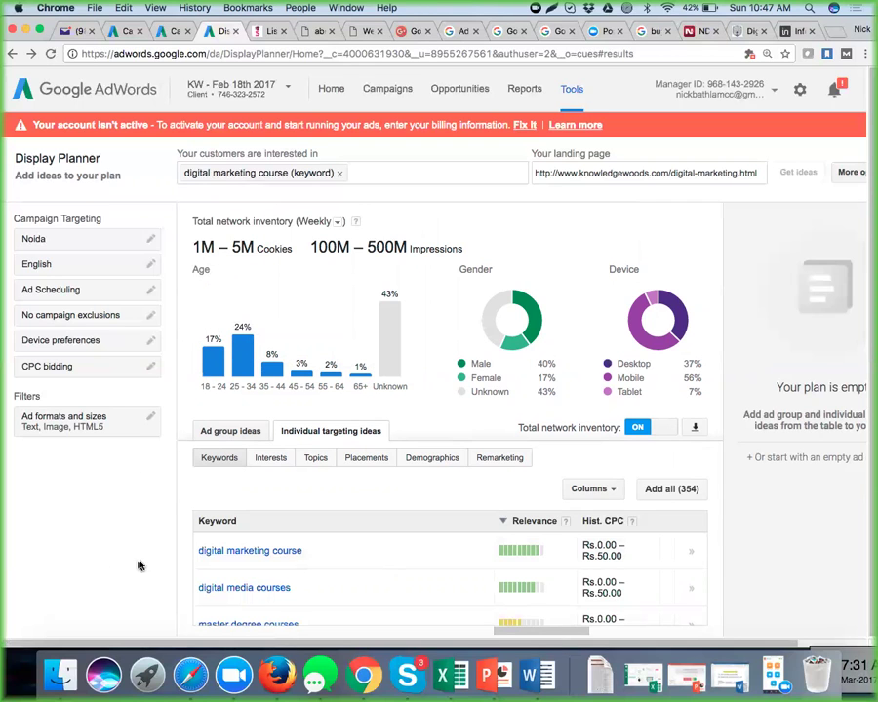
scroll(135, 568, "down", 1)
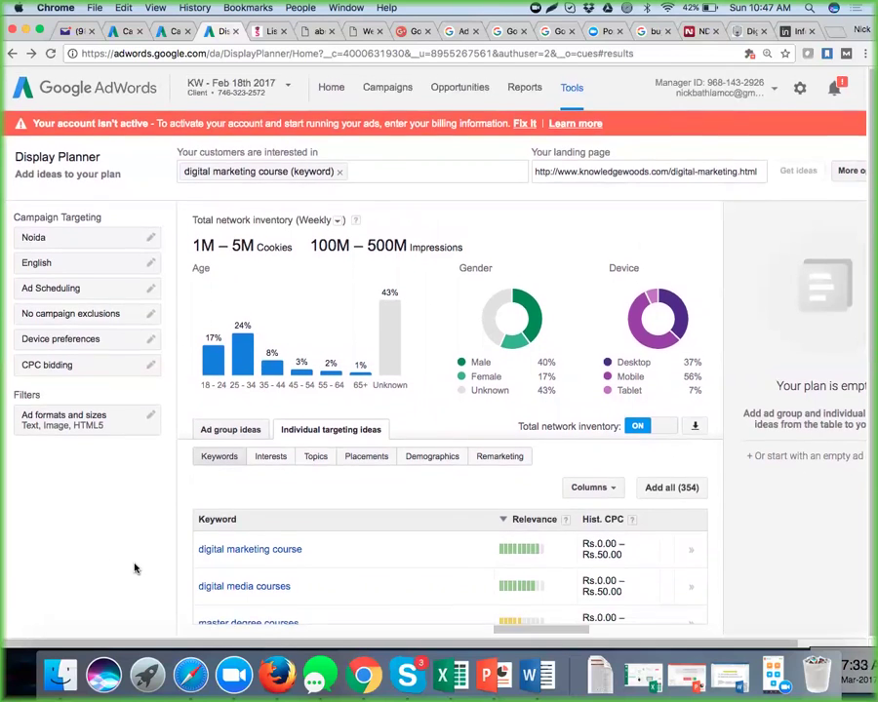
scroll(294, 599, "down", 3)
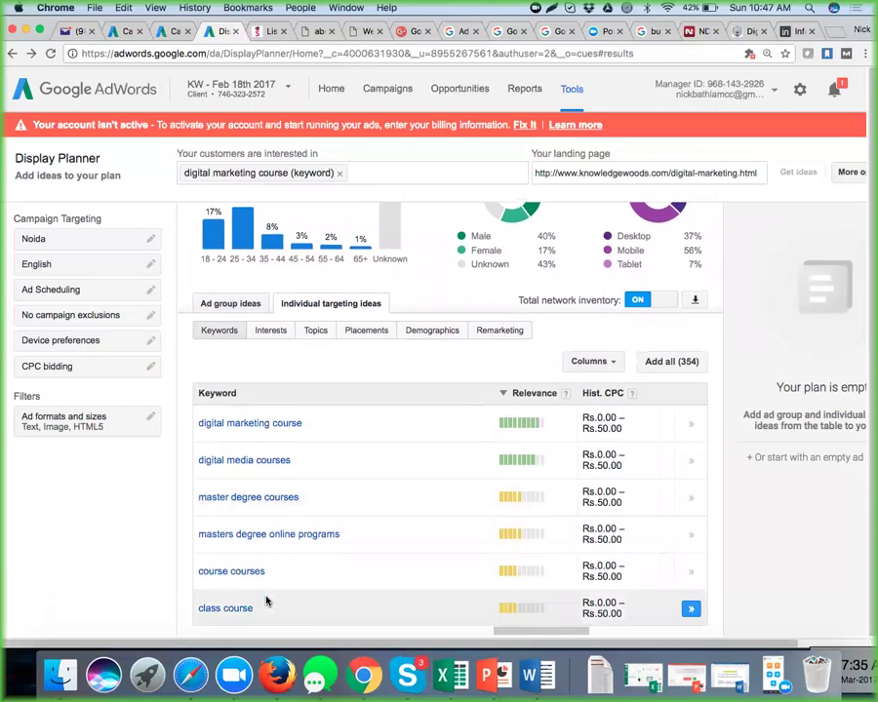
scroll(266, 599, "down", 3)
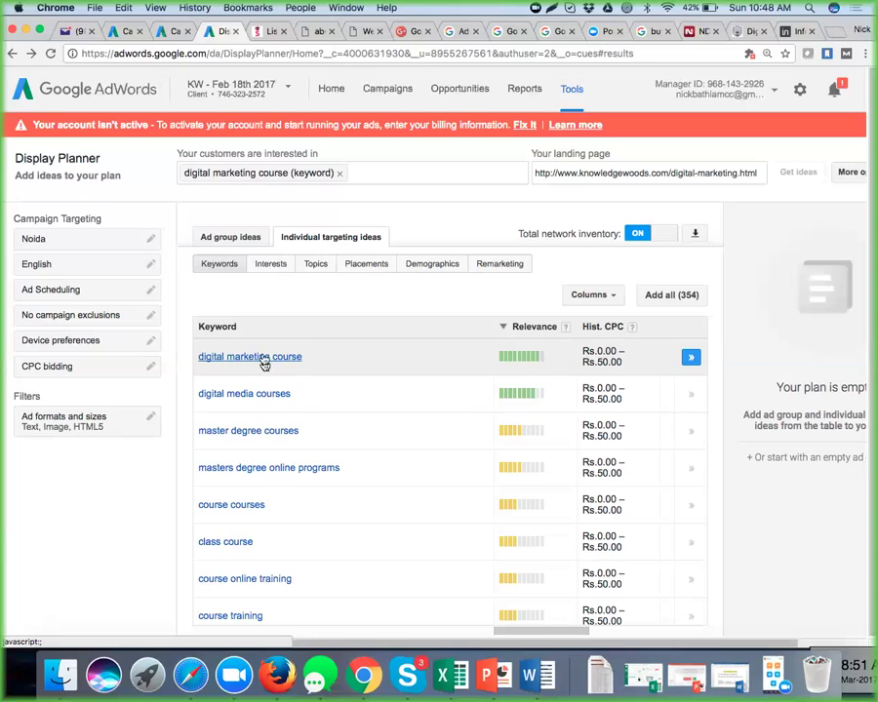
Browse the 14 interest ideas, like In-Market Education and Affinity Business Professionals.
left_click(269, 264)
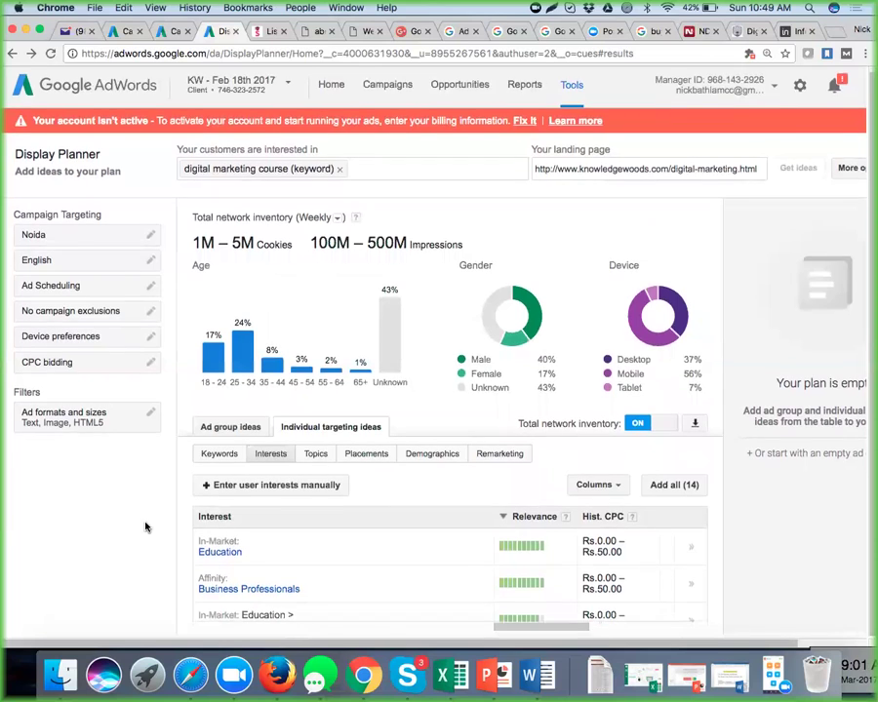
scroll(303, 542, "down", 3)
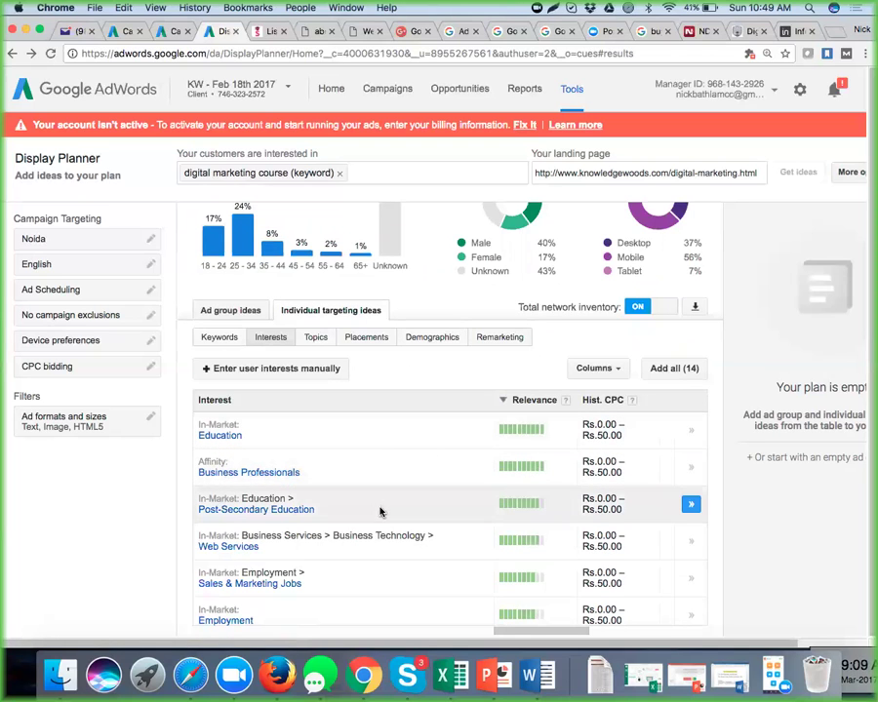
scroll(380, 509, "down", 1)
scroll(380, 512, "down", 3)
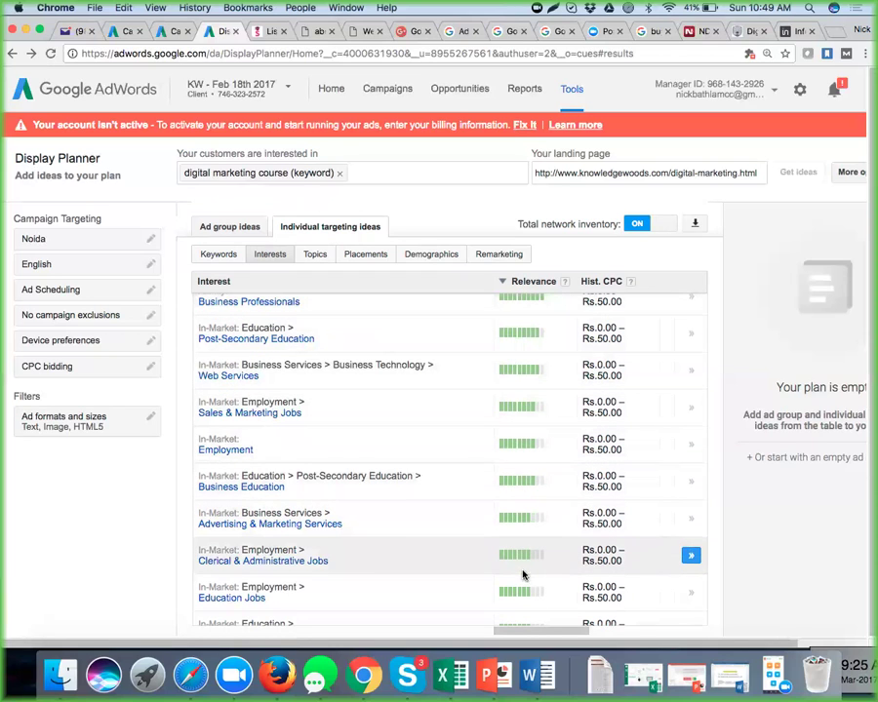
scroll(521, 577, "down", 5)
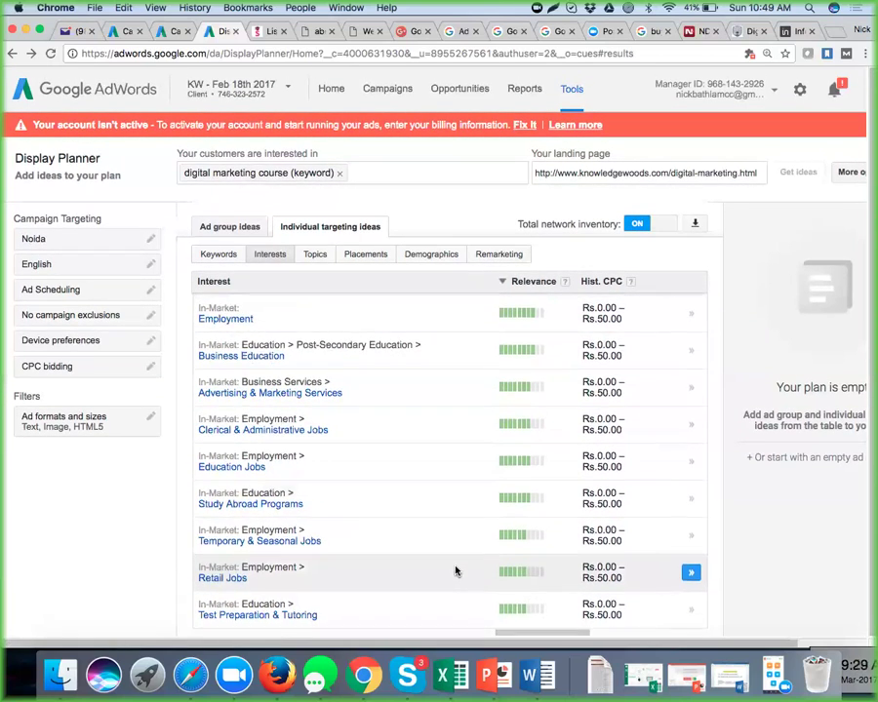
scroll(455, 570, "up", 6)
scroll(455, 571, "up", 2)
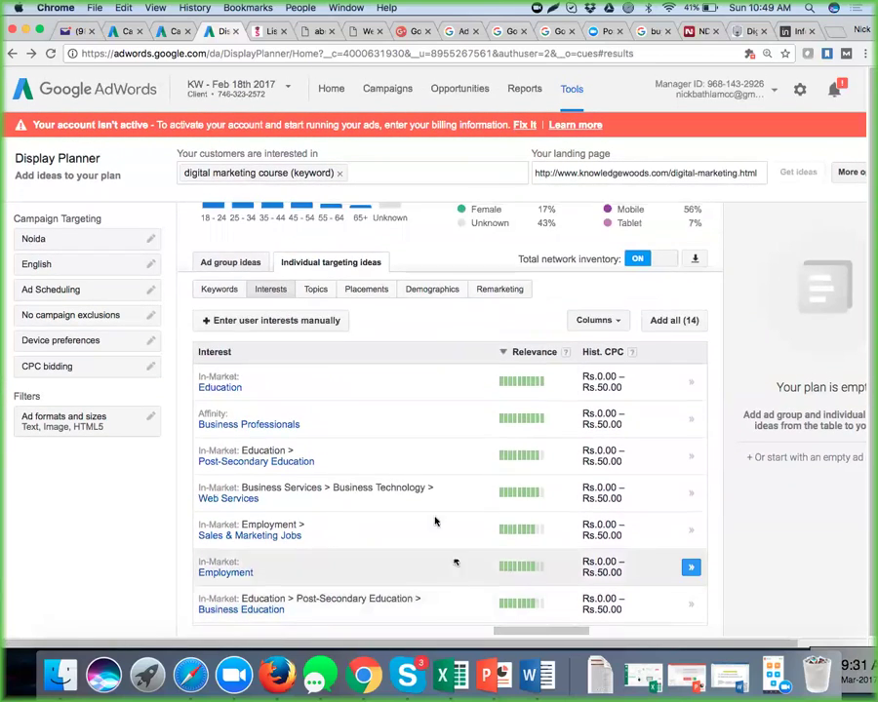
Review the topic ideas and the website, app and video placement ideas.
left_click(313, 292)
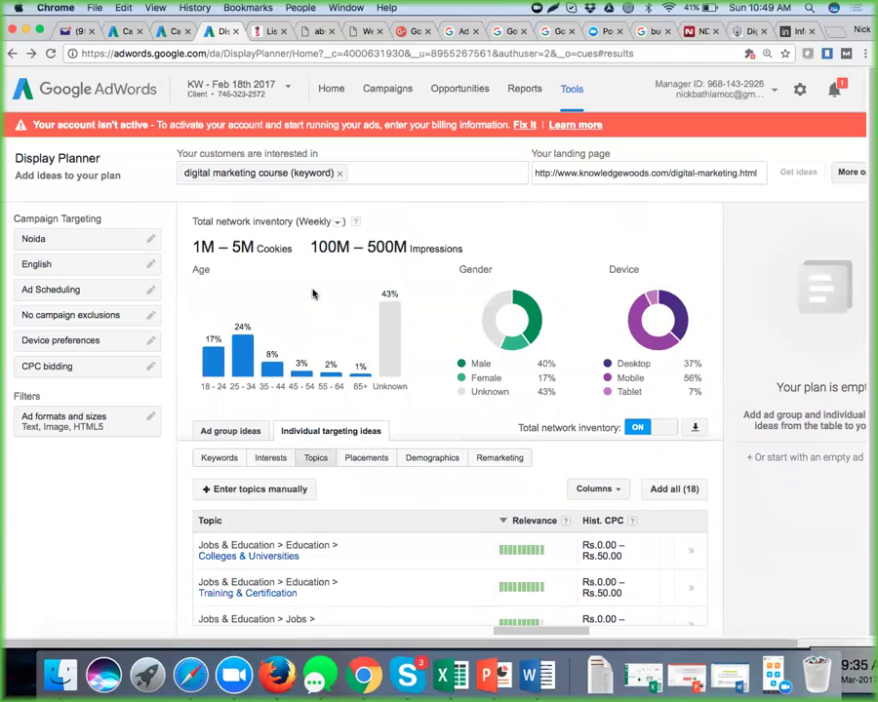
scroll(378, 542, "down", 3)
scroll(378, 542, "down", 2)
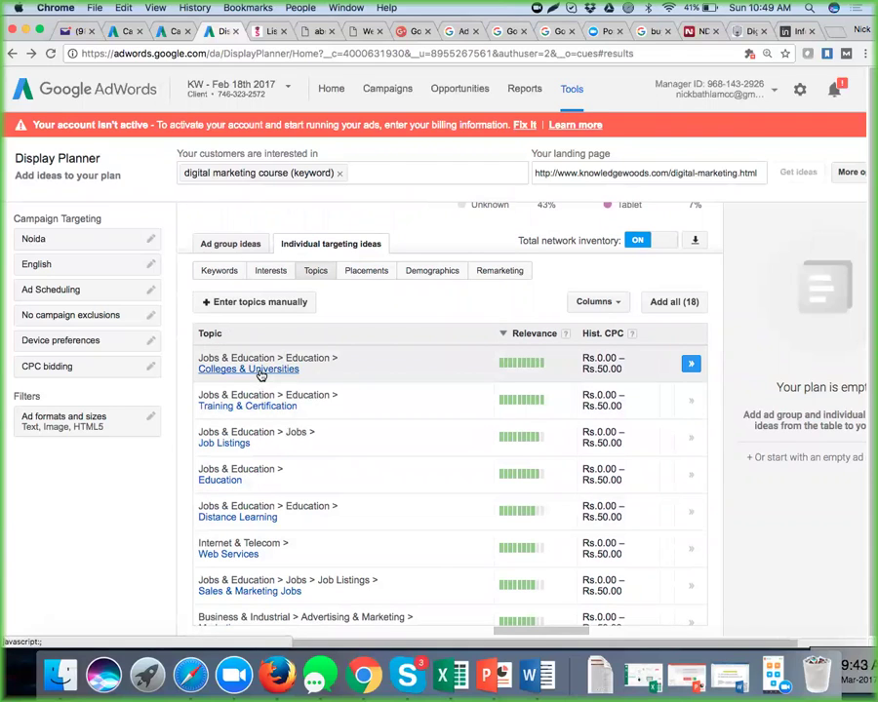
left_click(358, 274)
scroll(428, 422, "down", 1)
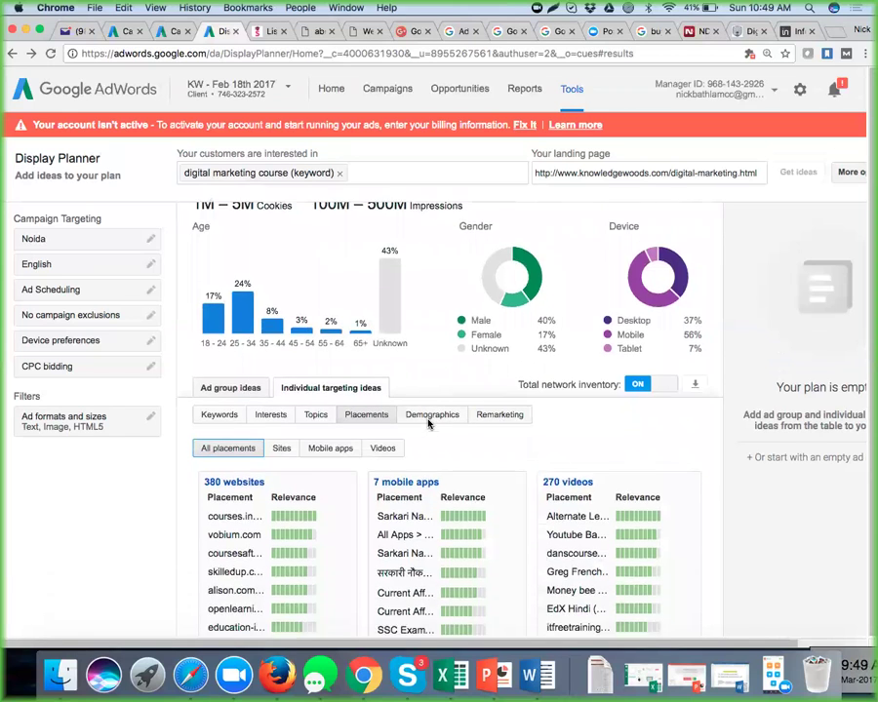
scroll(428, 422, "down", 2)
Check the gender and age ideas, then the remarketing ideas reporting no remarketing lists.
left_click(420, 318)
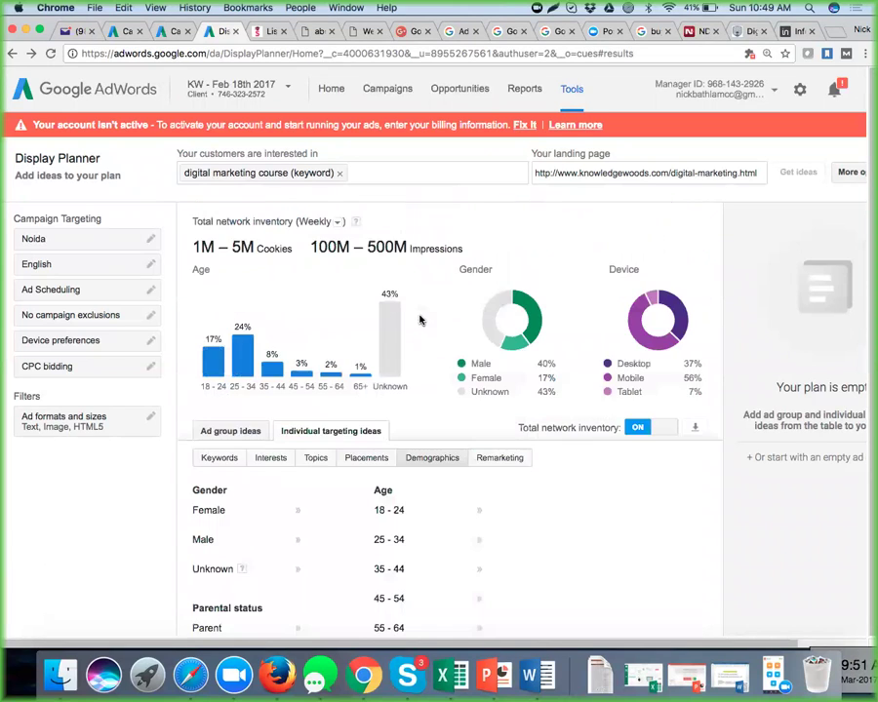
mouse_move(239, 375)
left_click(491, 460)
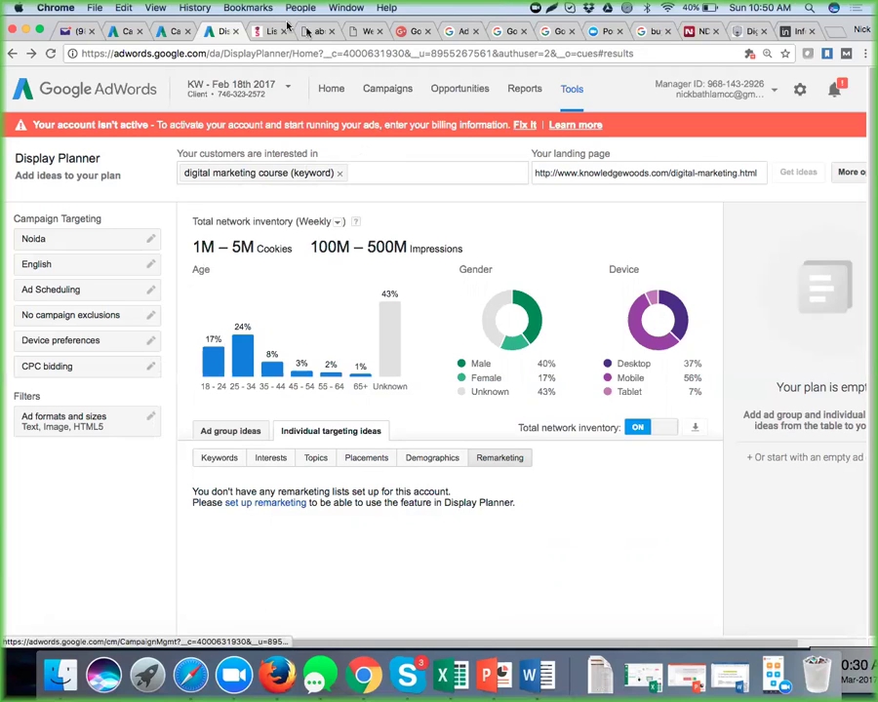
Return to the ad group settings and target the ads by display keywords.
left_click(170, 31)
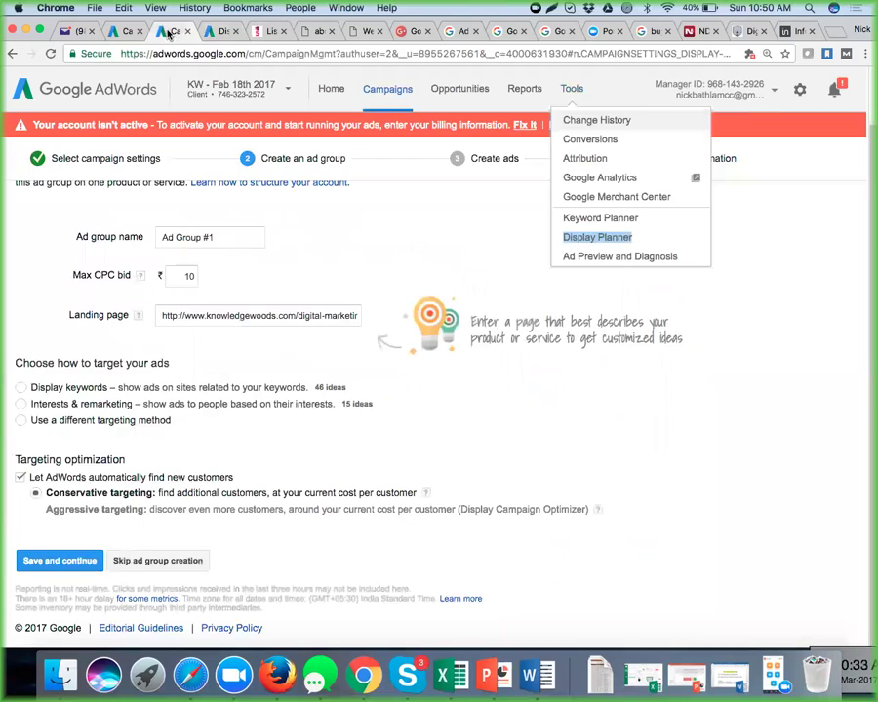
left_click(20, 388)
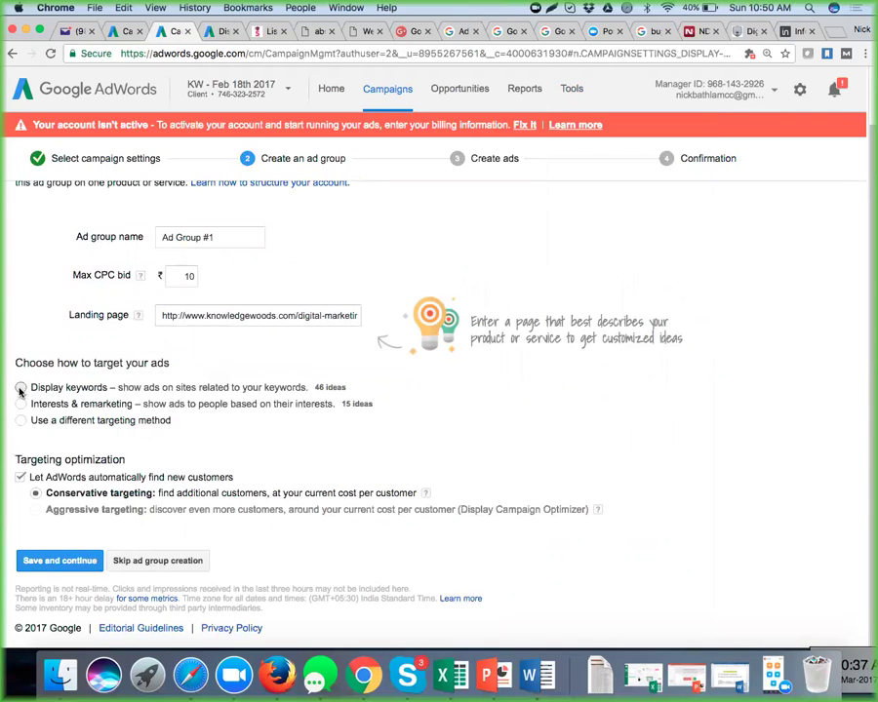
left_click(21, 387)
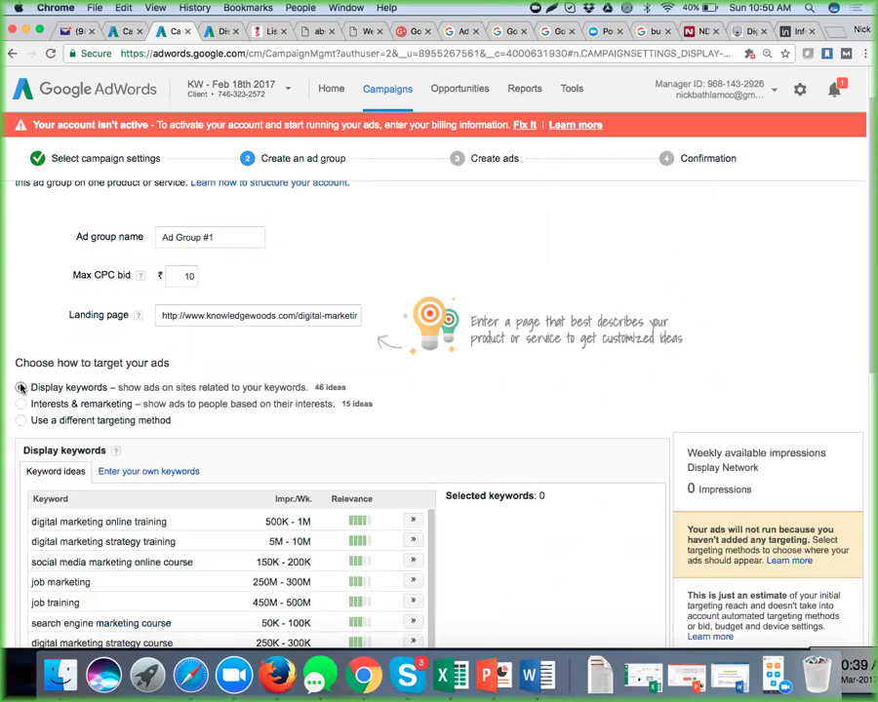
scroll(268, 460, "down", 3)
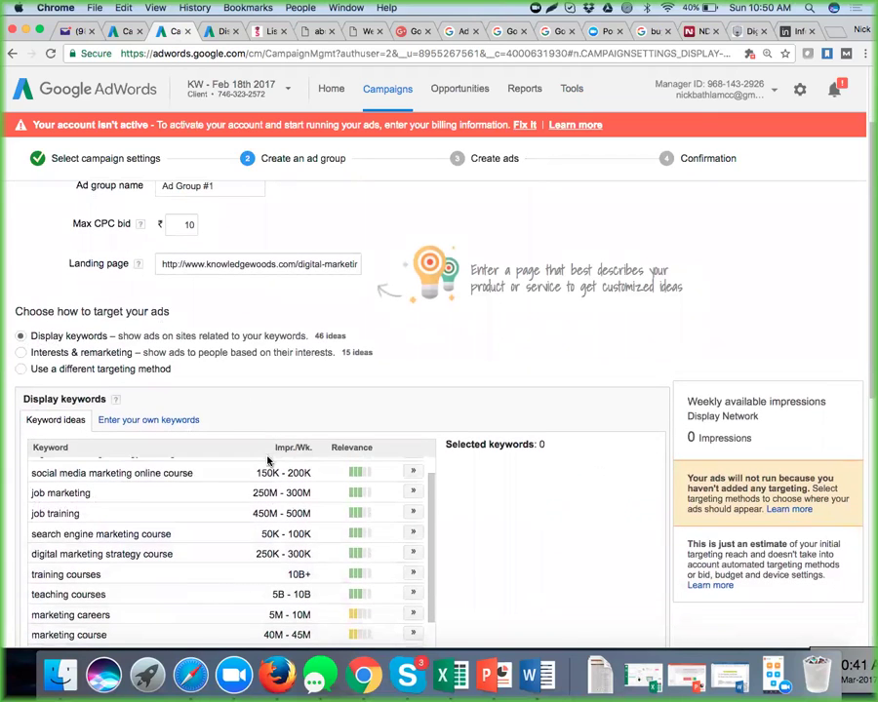
scroll(587, 508, "up", 1)
scroll(588, 508, "up", 2)
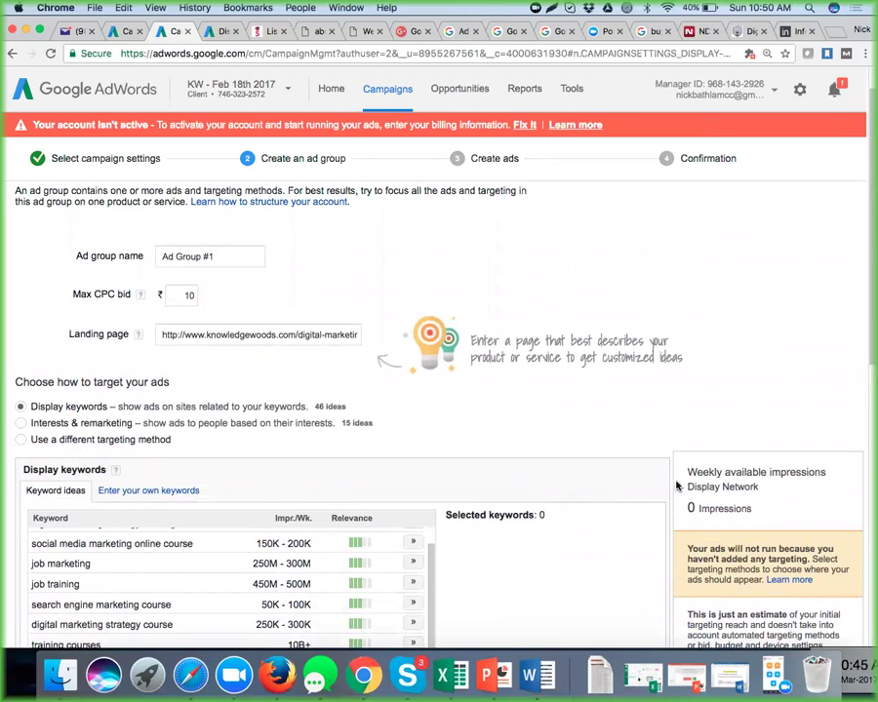
scroll(677, 482, "down", 5)
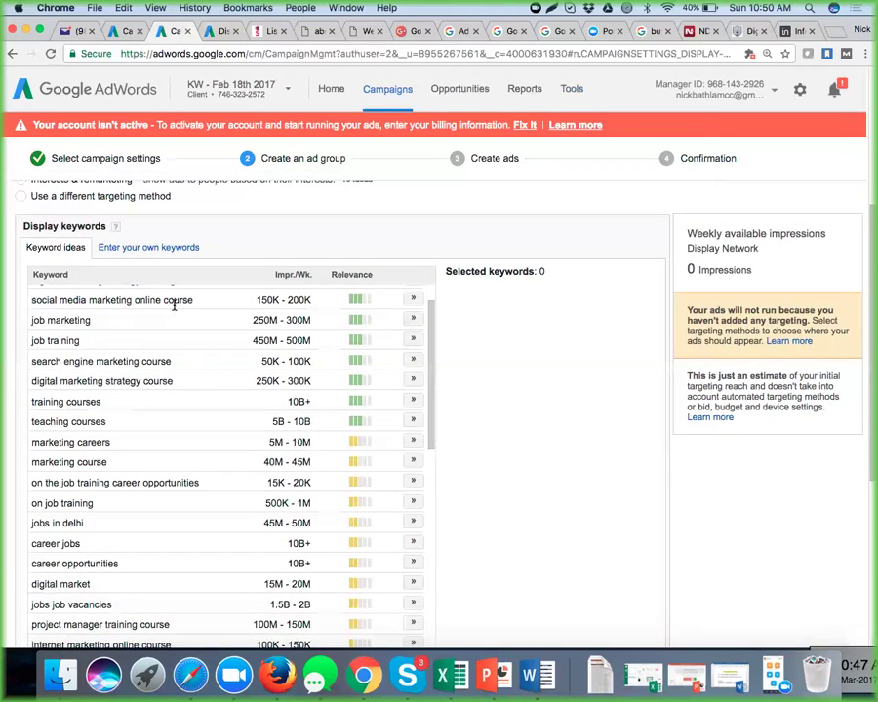
scroll(200, 384, "up", 3)
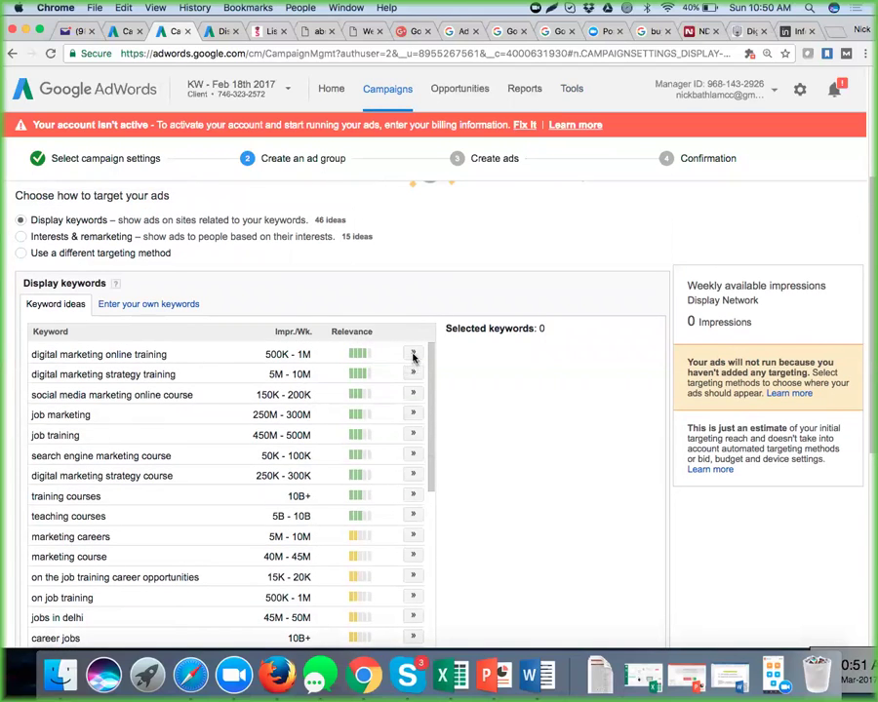
Select five keywords, including digital marketing strategy course, search engine marketing course and social media marketing online course.
left_click(413, 355)
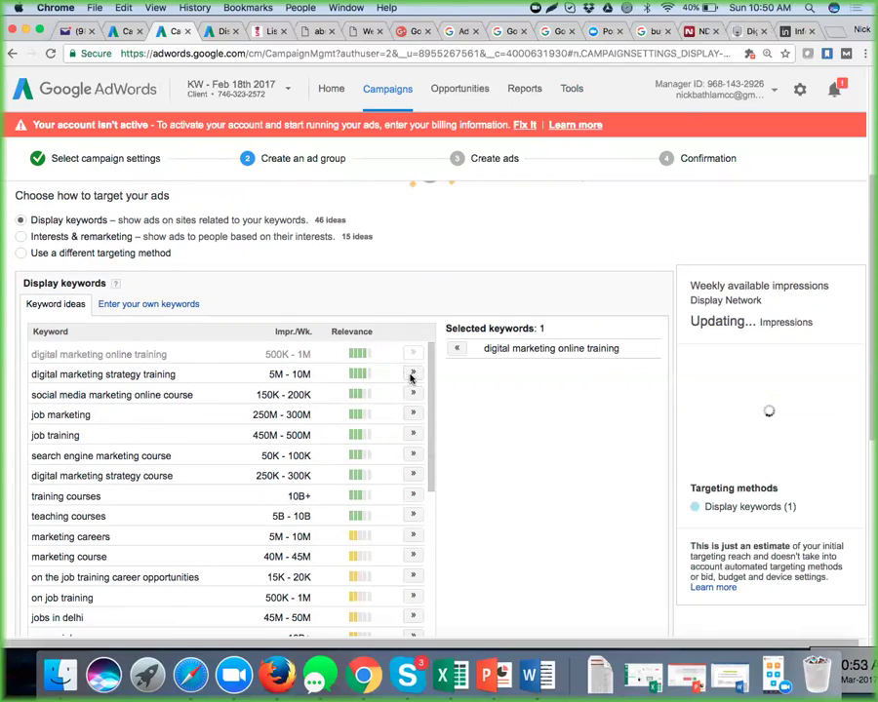
left_click(412, 375)
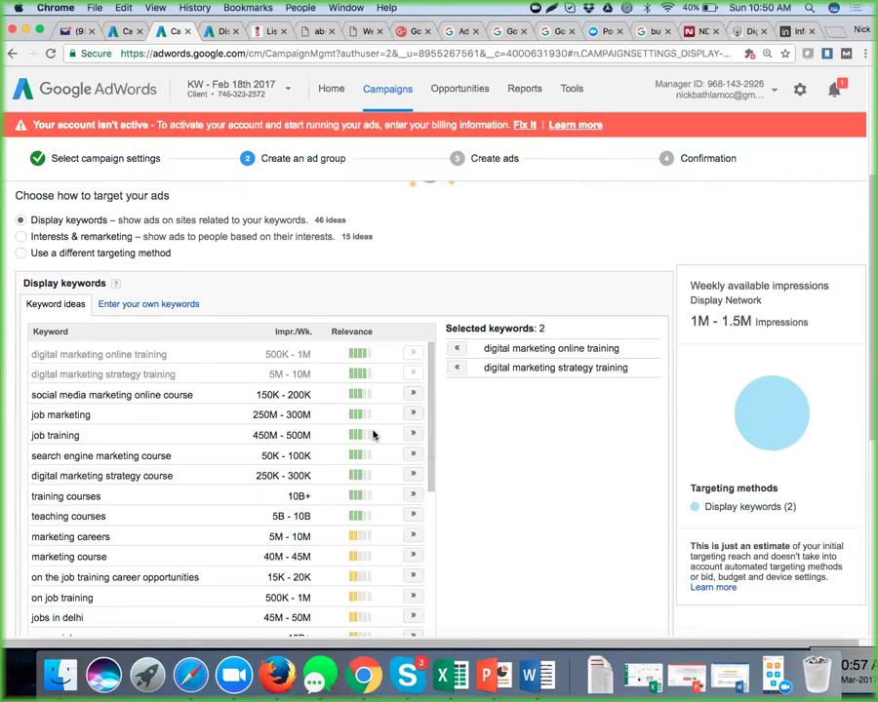
left_click(412, 475)
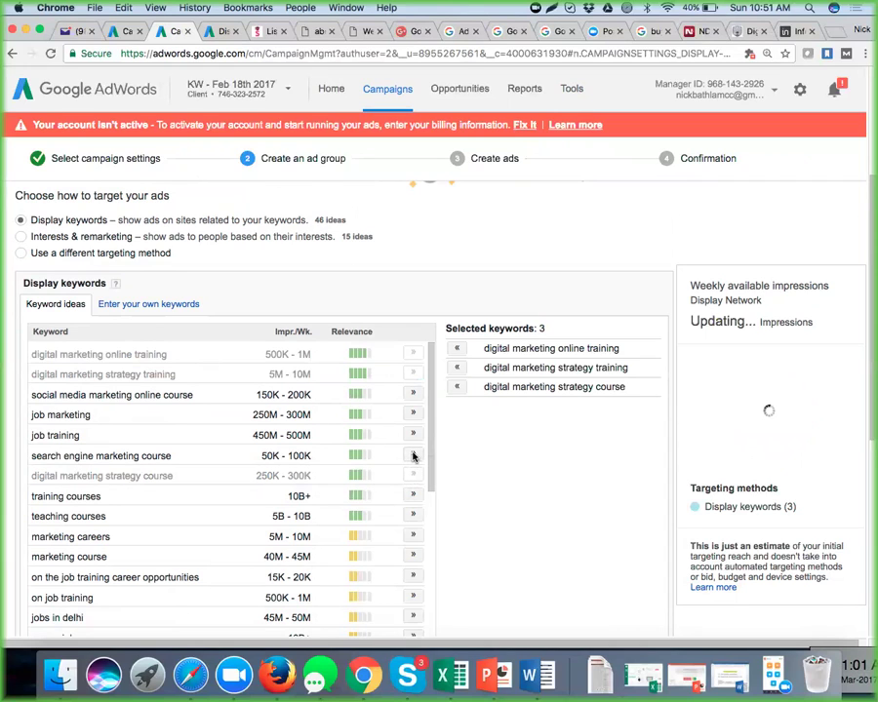
left_click(412, 455)
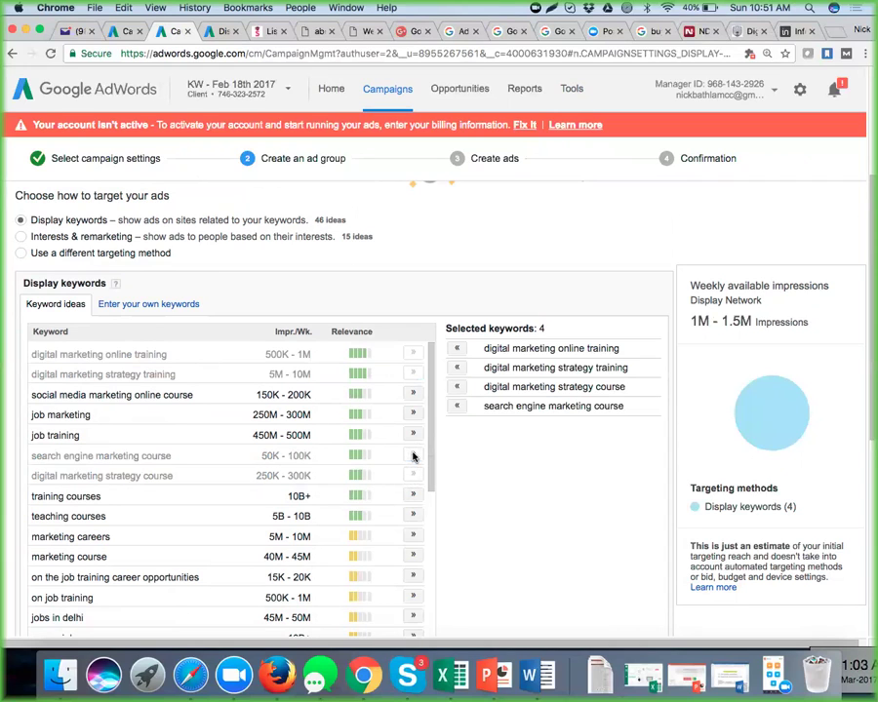
left_click(411, 394)
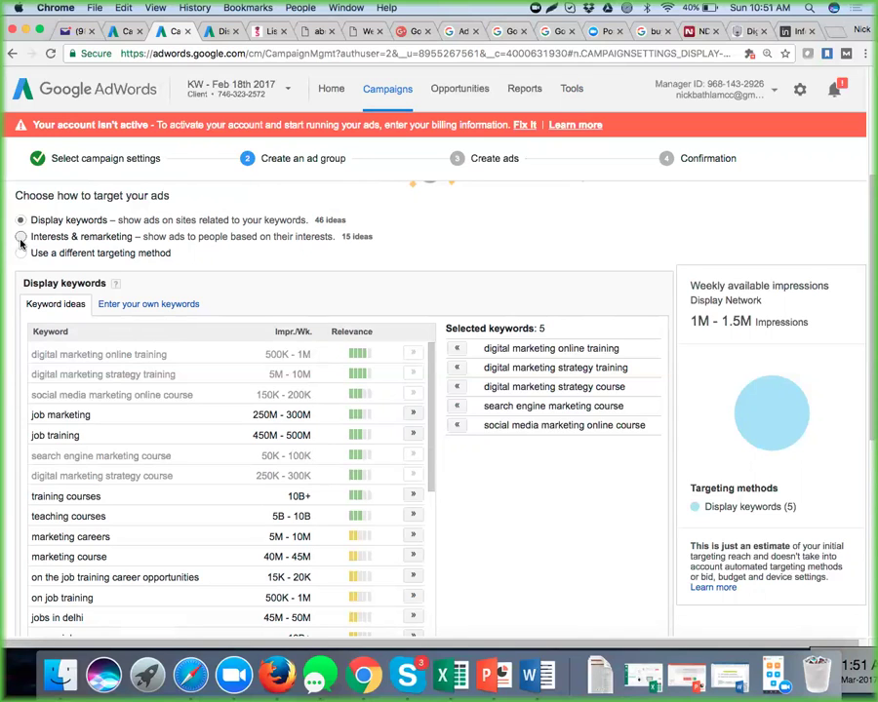
Switch the ad group to Interests & remarketing targeting and list the Affinity audiences.
left_click(20, 238)
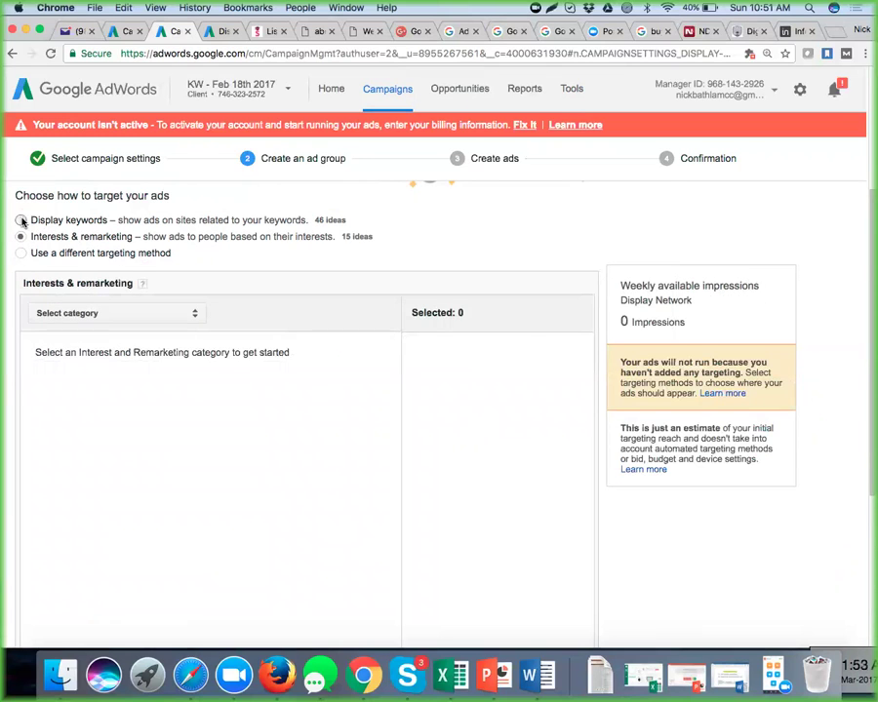
left_click(21, 221)
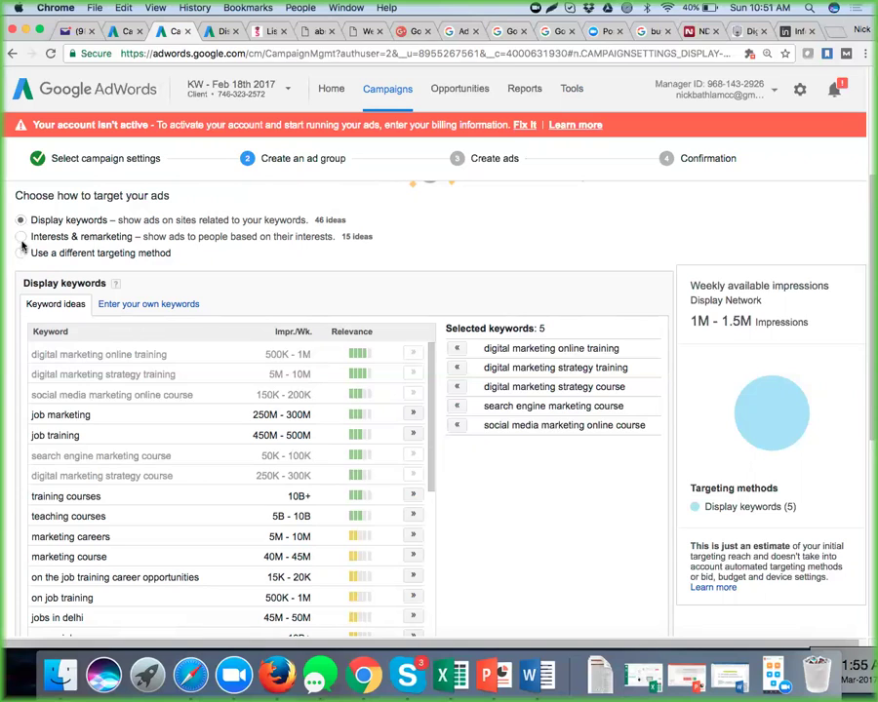
left_click(21, 237)
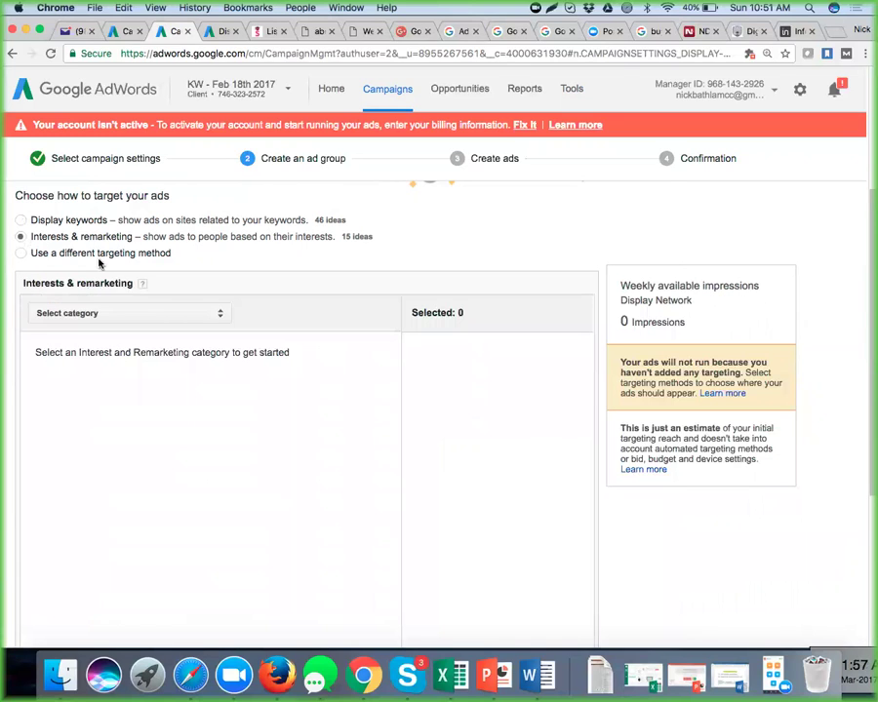
left_click(172, 314)
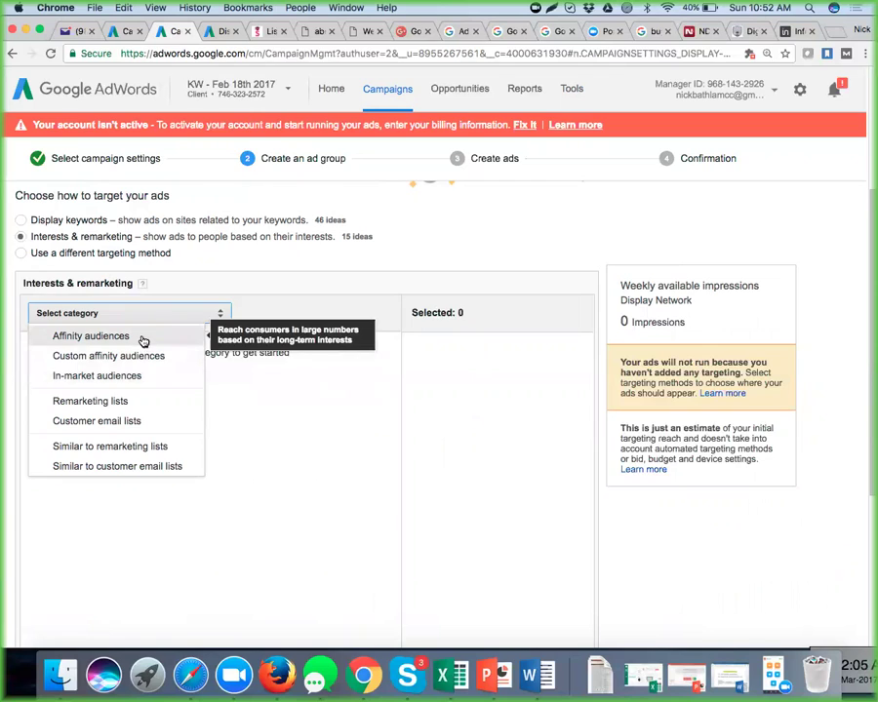
left_click(142, 337)
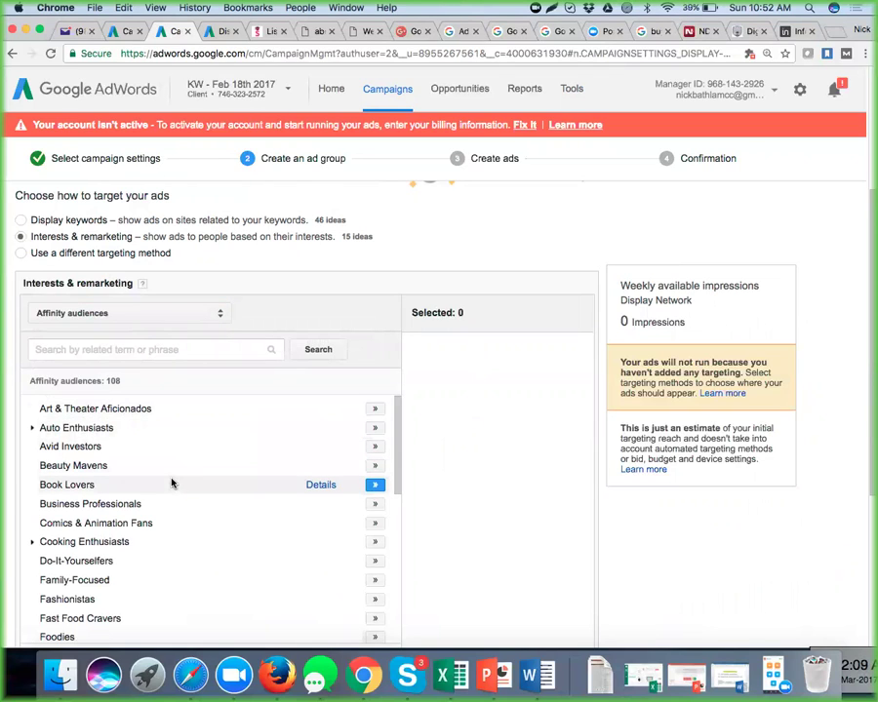
scroll(171, 482, "down", 1)
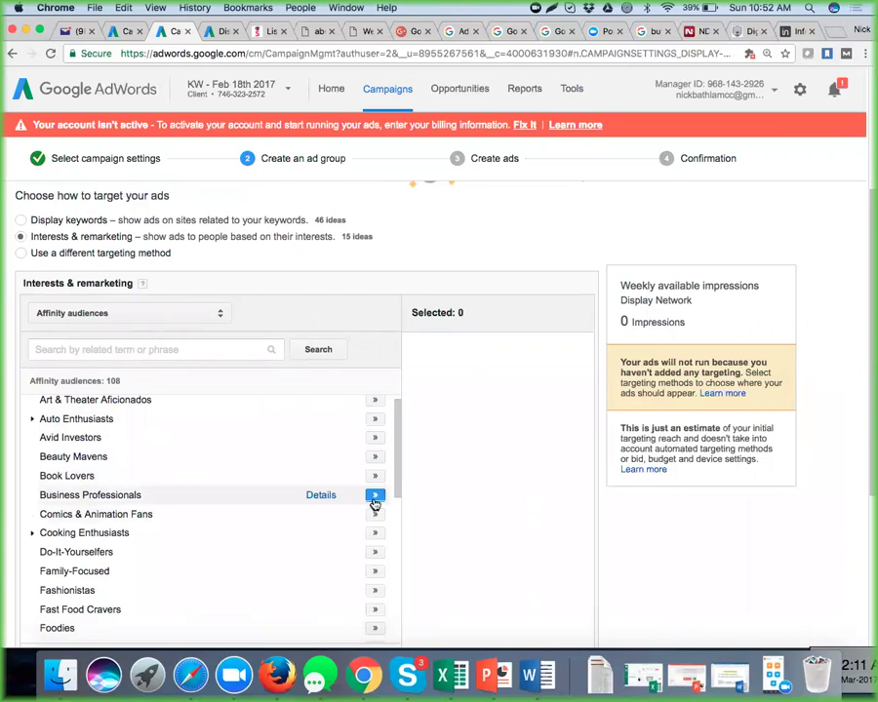
Add the Business Professionals, Mobile Enthusiasts and Social Media Enthusiasts affinity audiences.
left_click(374, 496)
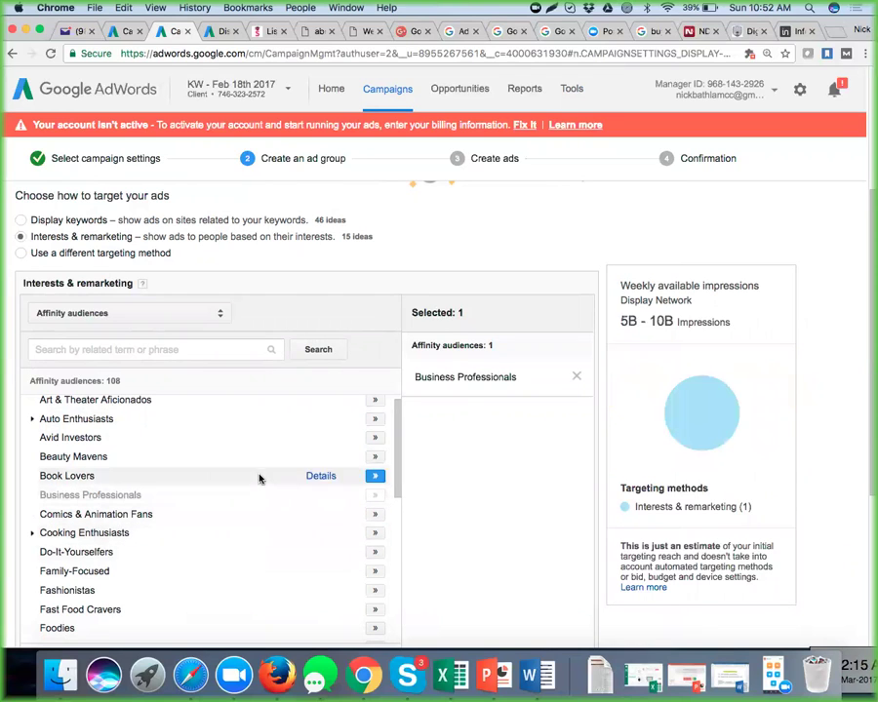
scroll(259, 477, "down", 6)
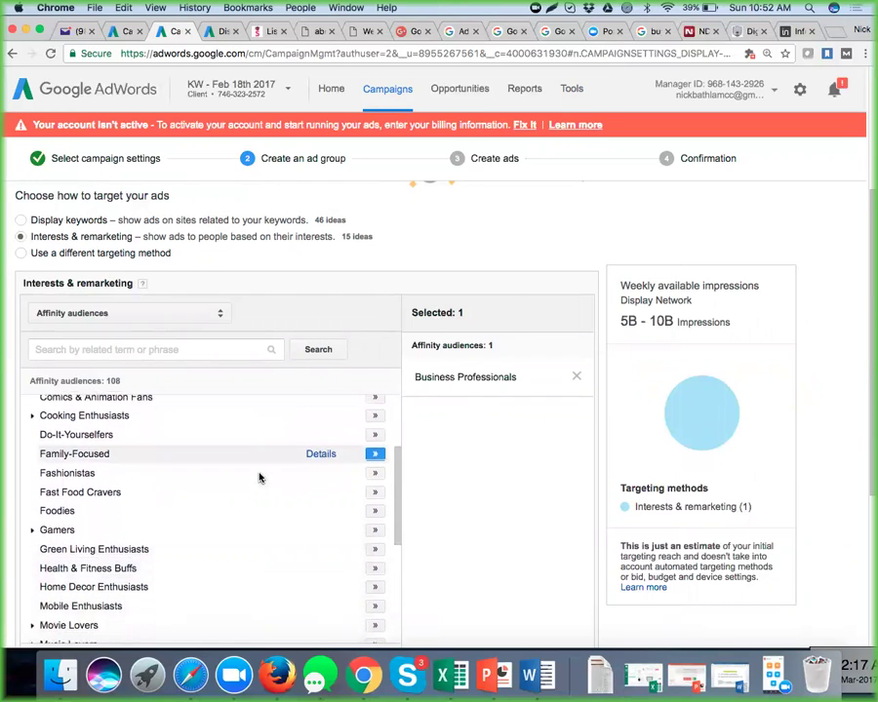
scroll(259, 477, "down", 2)
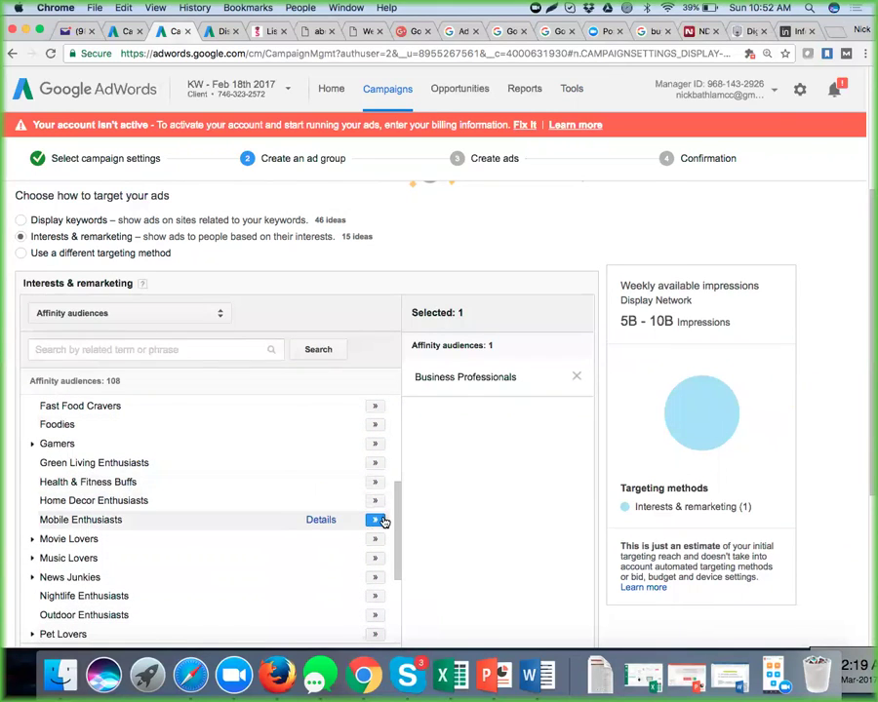
left_click(377, 520)
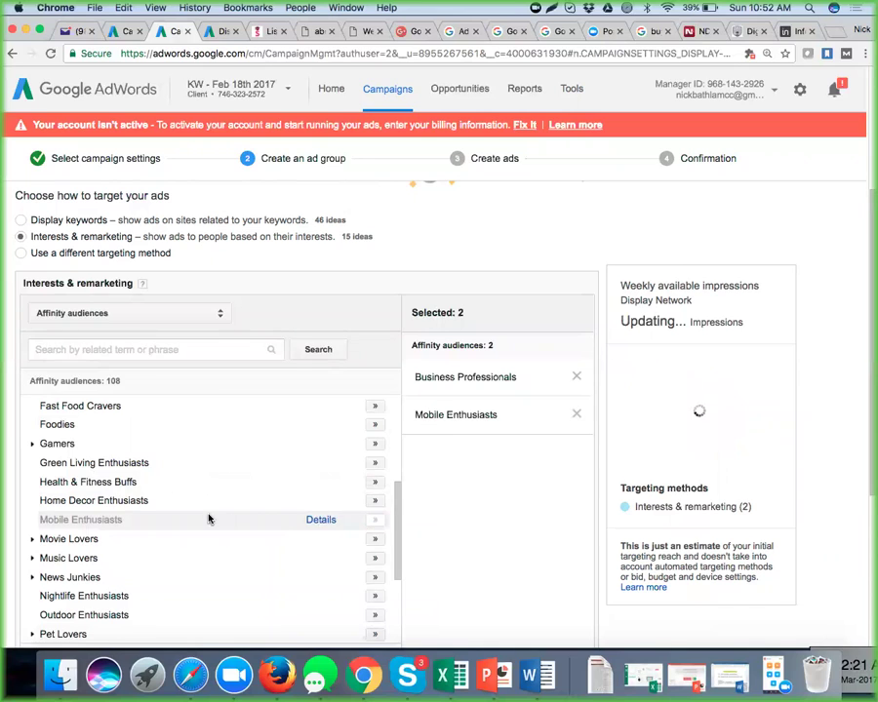
scroll(208, 519, "down", 6)
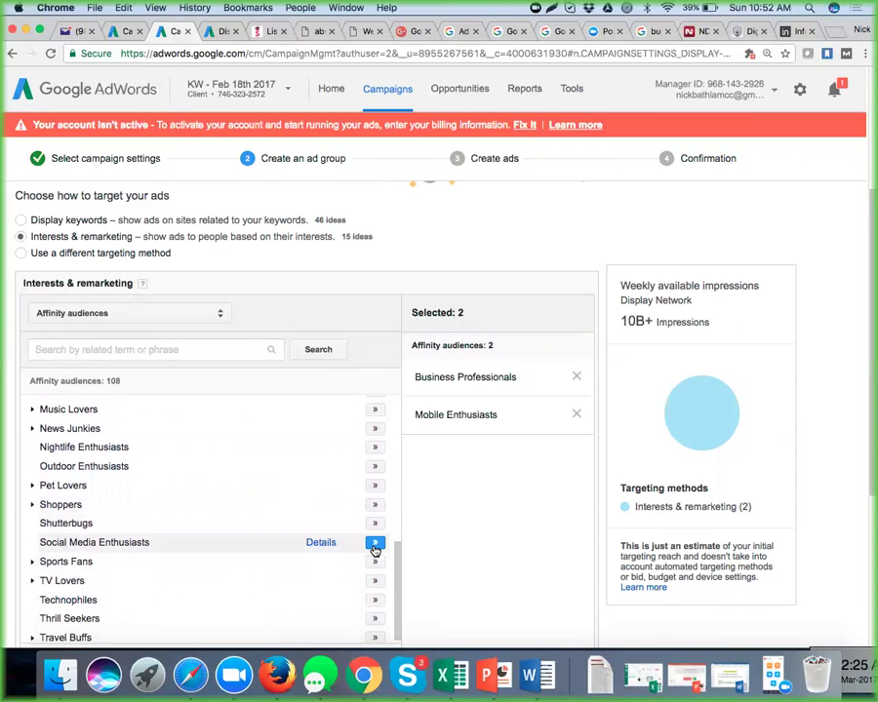
left_click(375, 544)
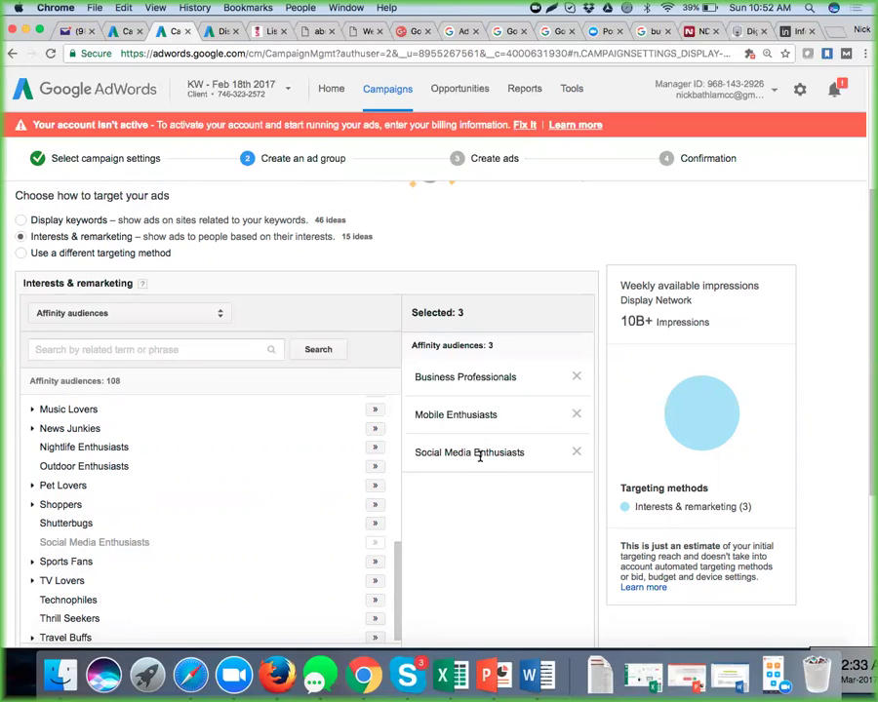
Add in-market audiences Sales & Marketing Jobs and Advertising & Marketing Services, making five audiences.
left_click(219, 316)
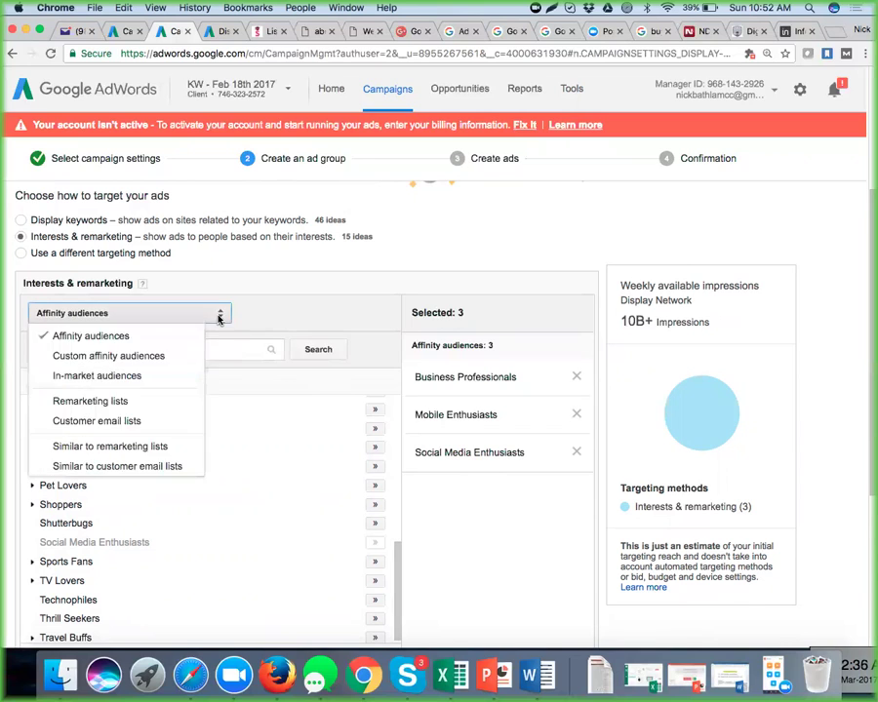
left_click(183, 377)
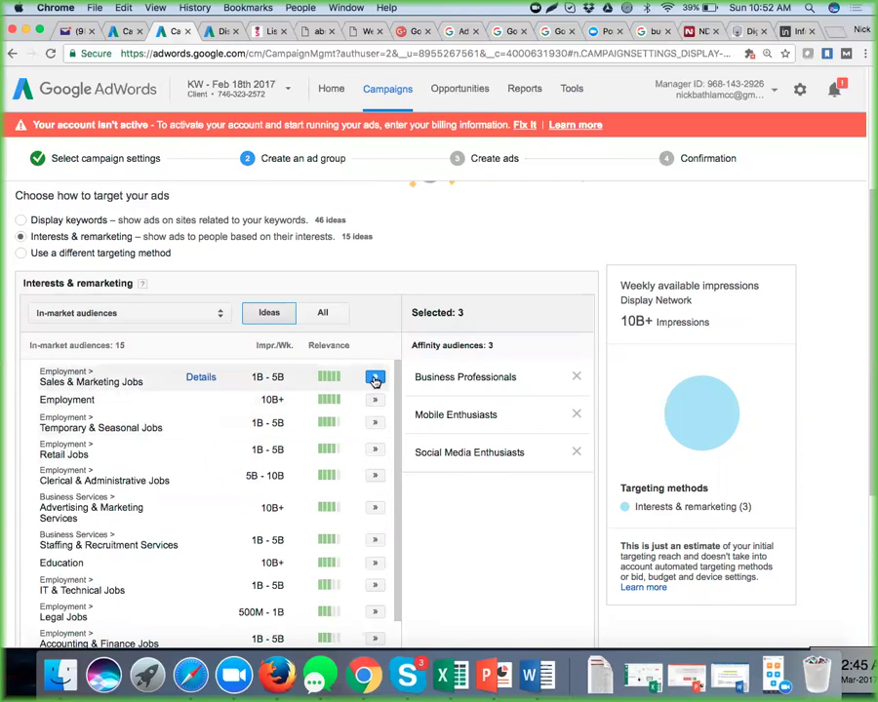
left_click(374, 378)
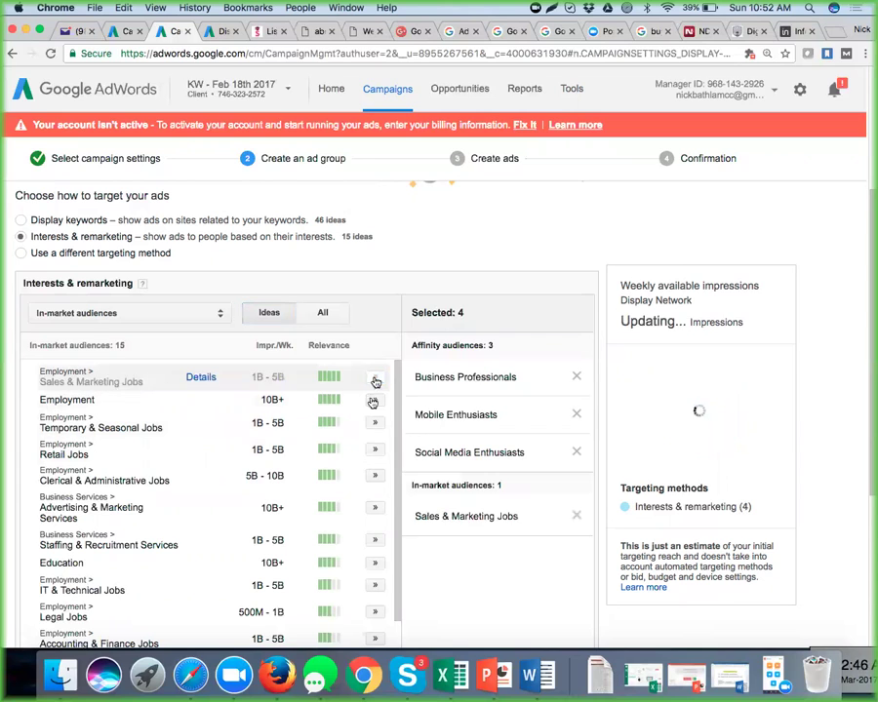
left_click(374, 512)
scroll(299, 522, "down", 3)
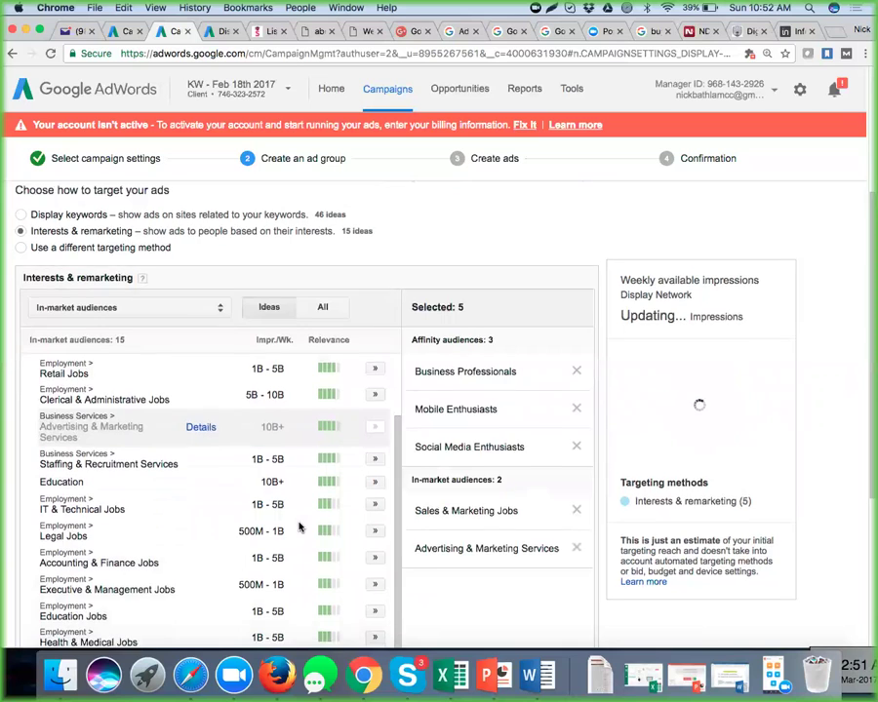
scroll(298, 527, "down", 3)
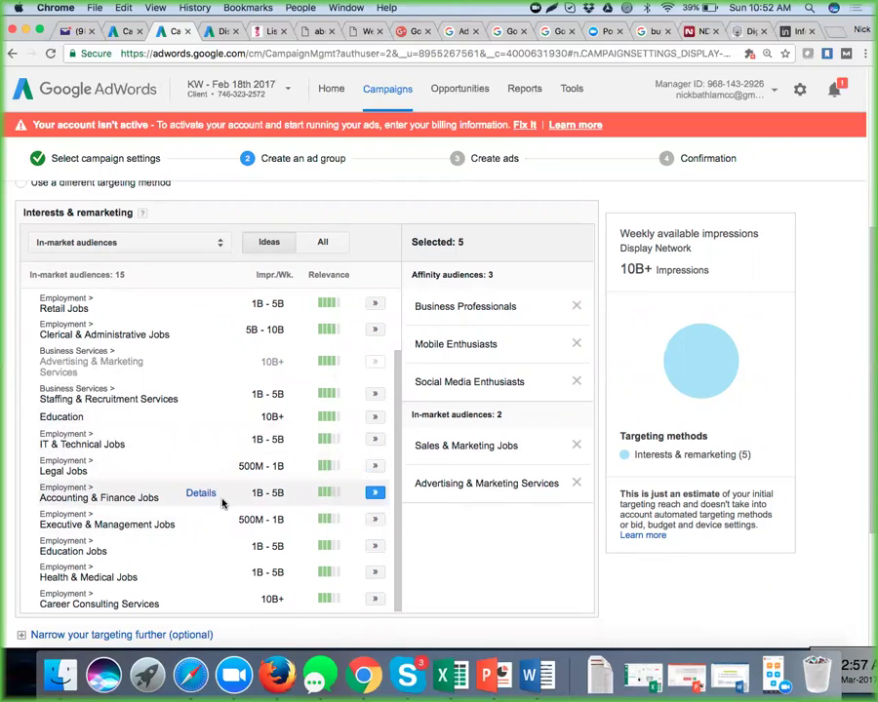
scroll(222, 508, "up", 5)
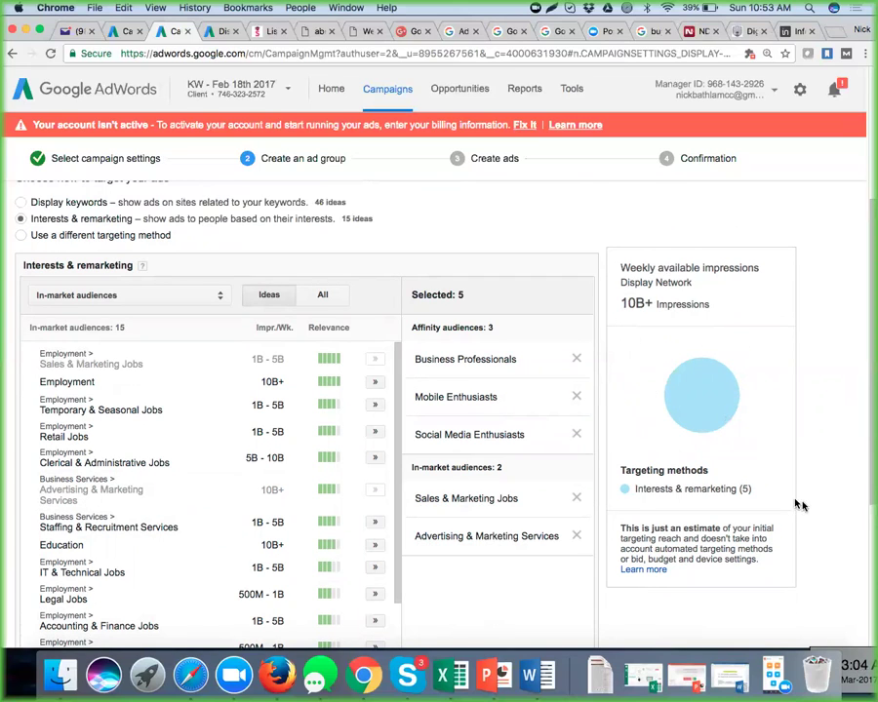
scroll(805, 522, "down", 5)
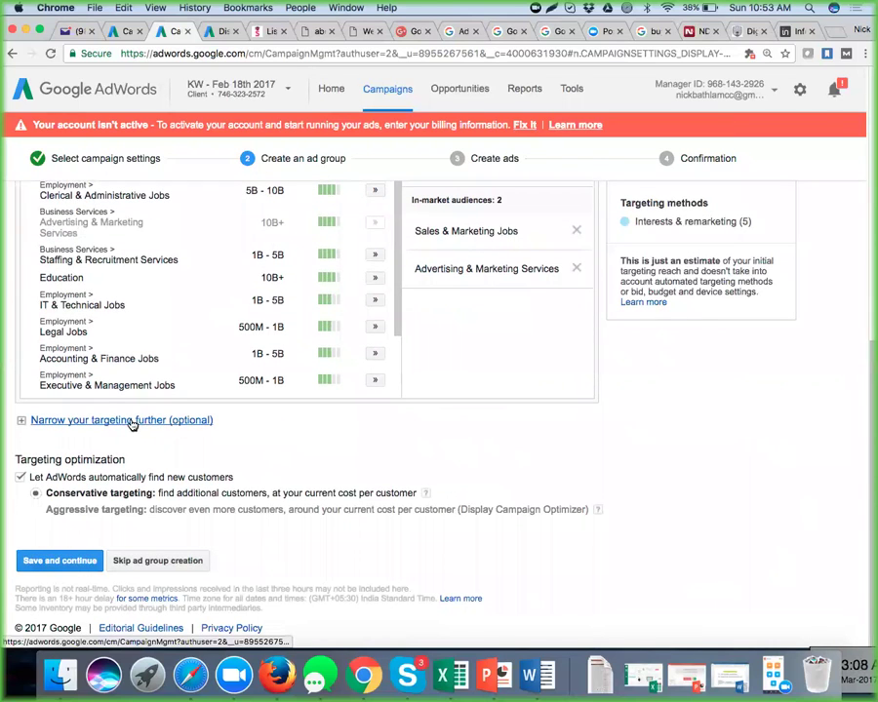
Expand the further-narrowing options and choose to narrow targeting by Topics.
left_click(132, 421)
left_click(127, 445)
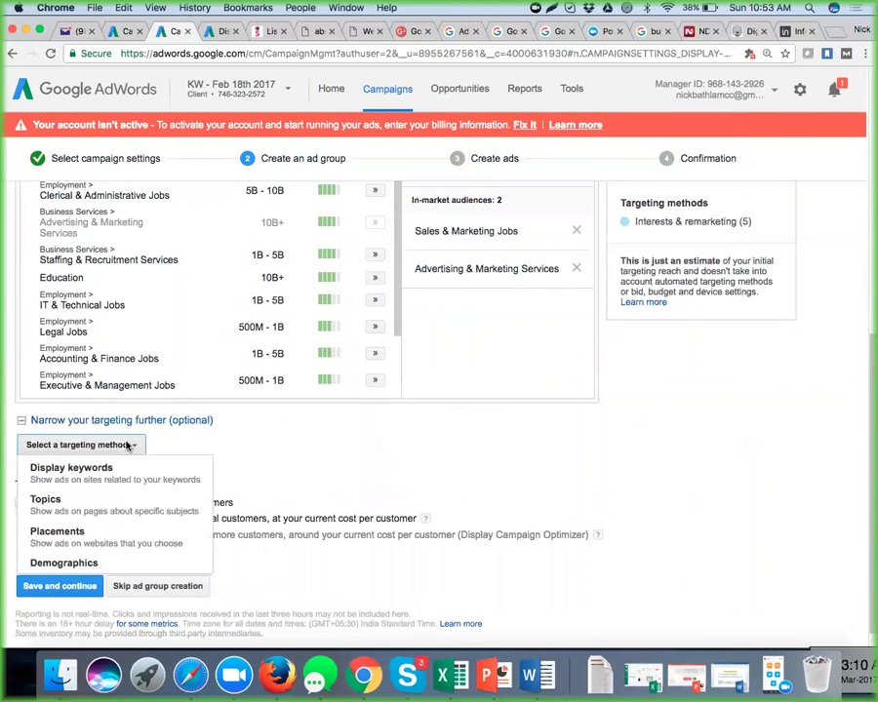
left_click(120, 514)
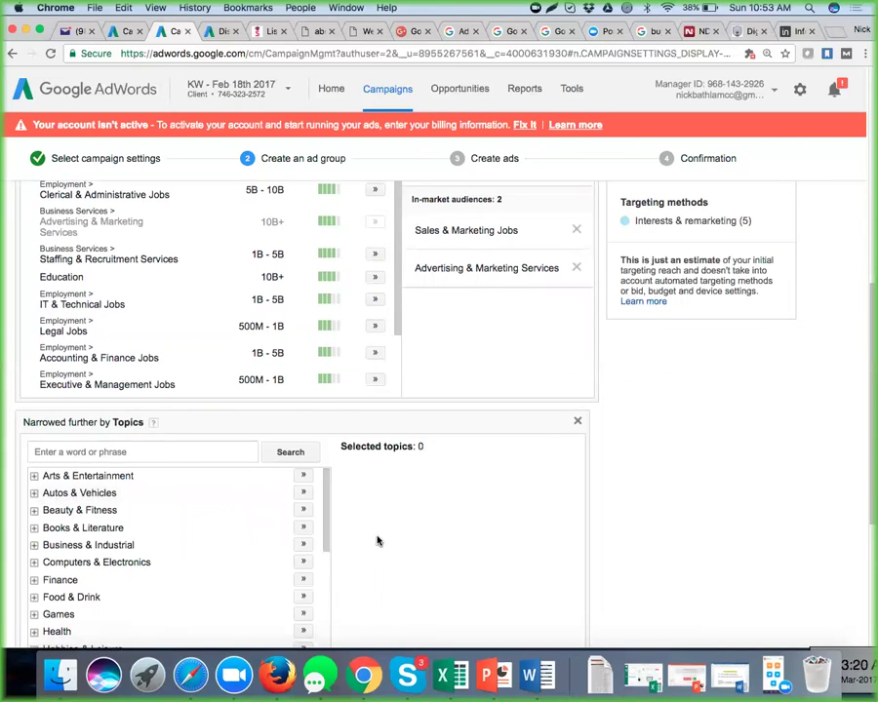
scroll(375, 538, "down", 2)
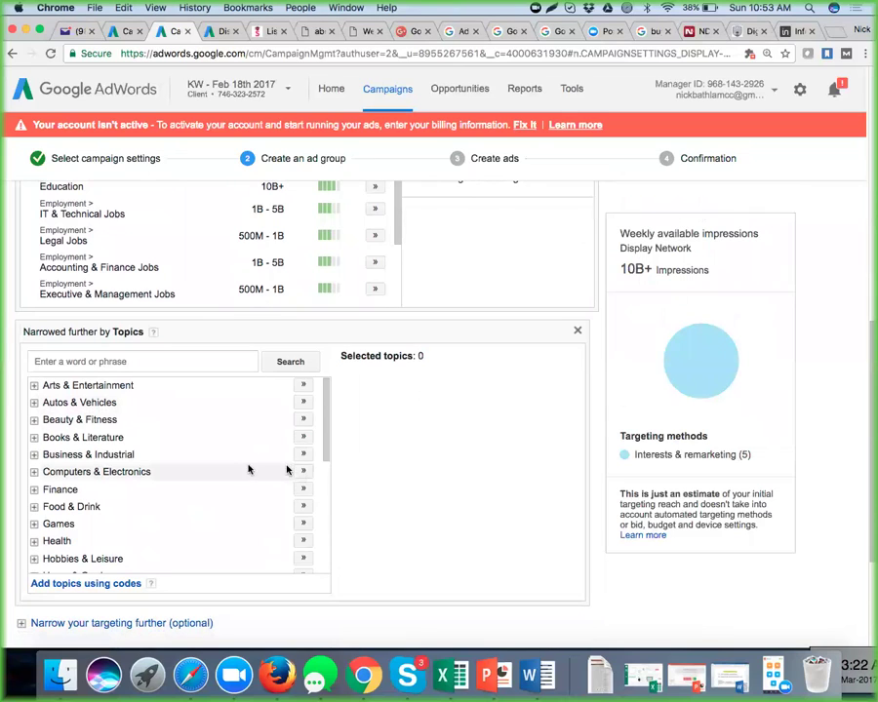
scroll(234, 503, "down", 4)
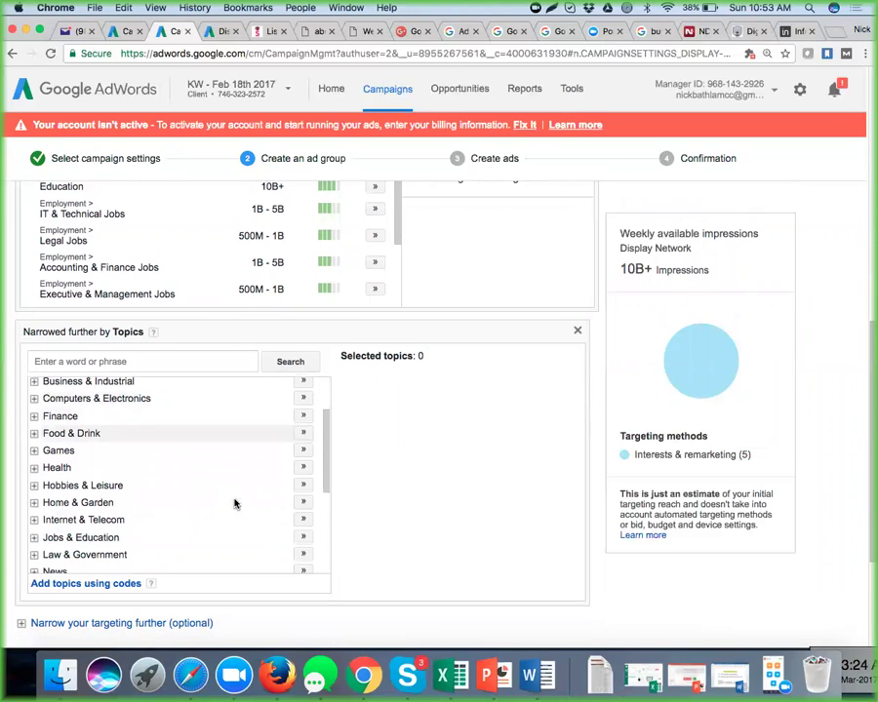
Add topics Internet & Telecom and Jobs & Education, estimating 5B–10B weekly impressions.
left_click(302, 518)
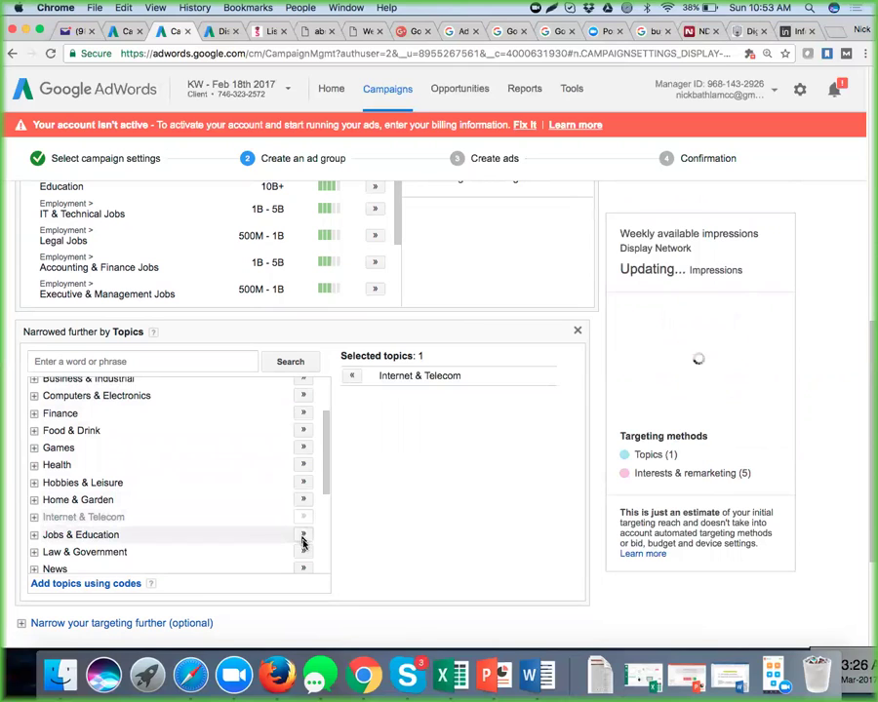
left_click(302, 535)
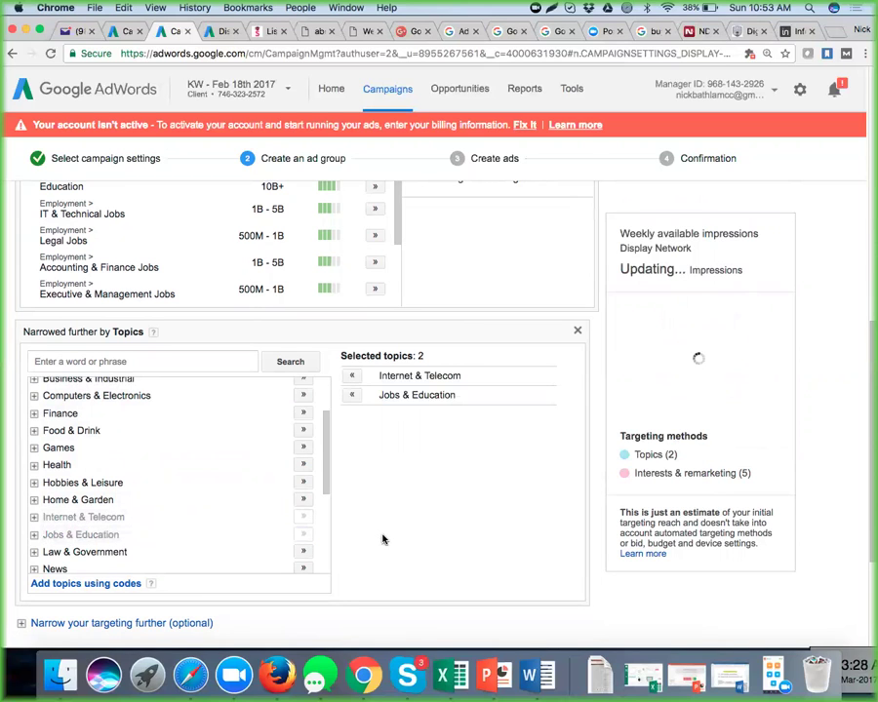
scroll(383, 539, "down", 1)
scroll(382, 539, "down", 3)
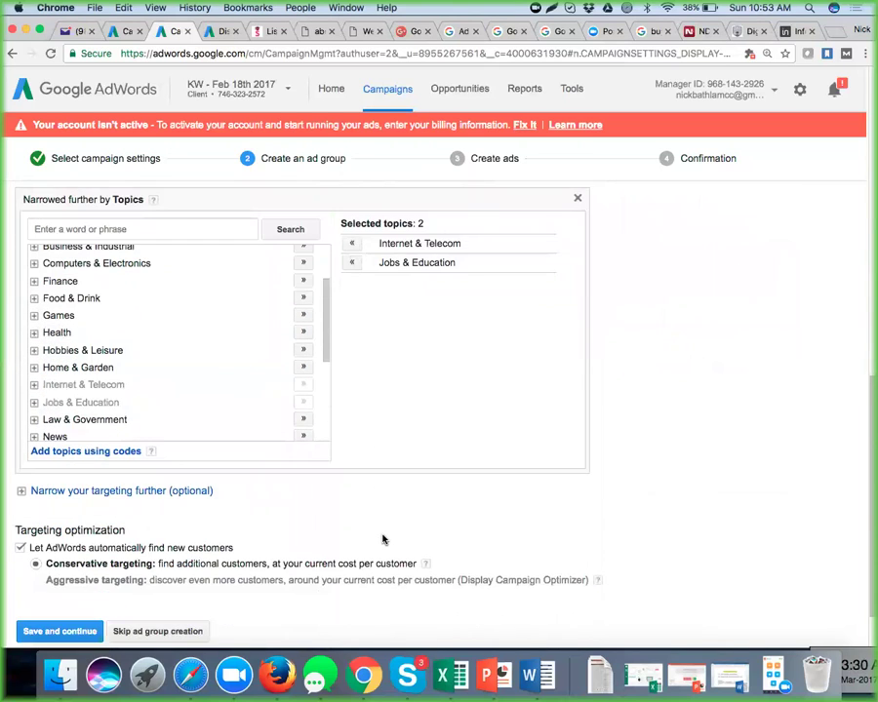
left_click(172, 494)
scroll(642, 443, "up", 5)
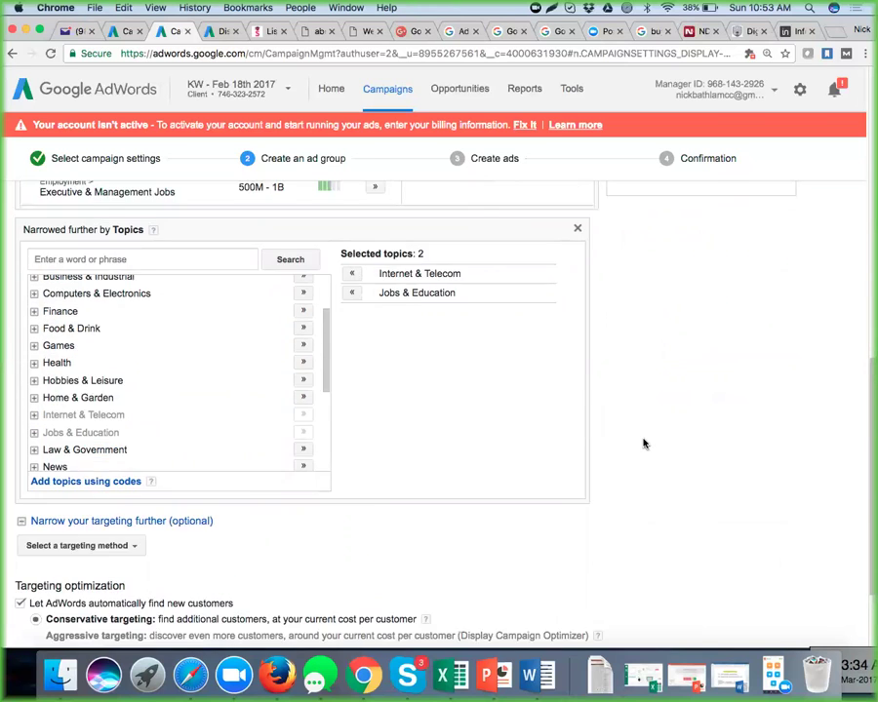
scroll(643, 442, "down", 5)
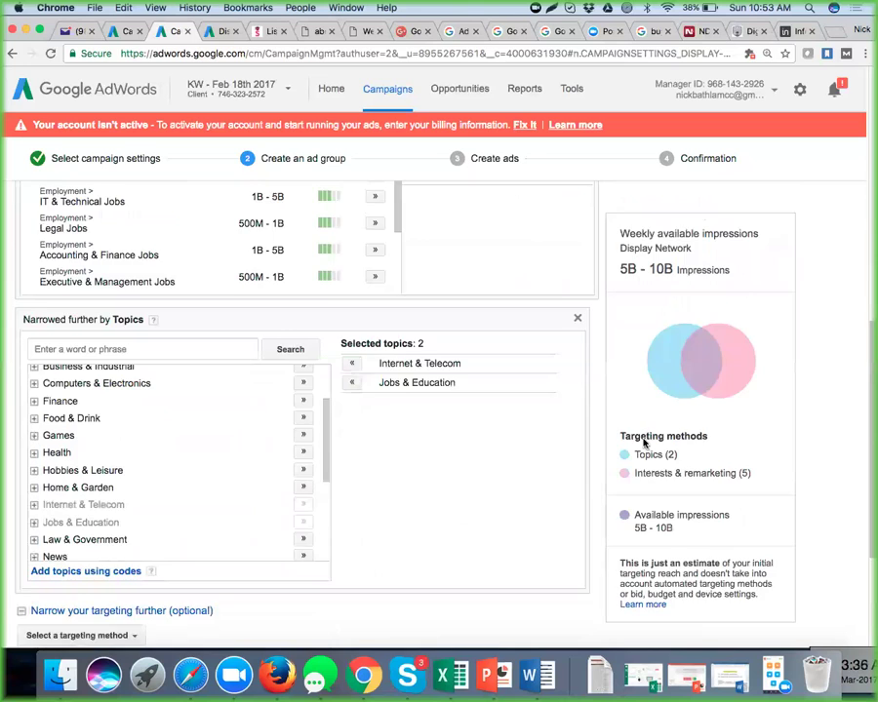
scroll(643, 444, "down", 2)
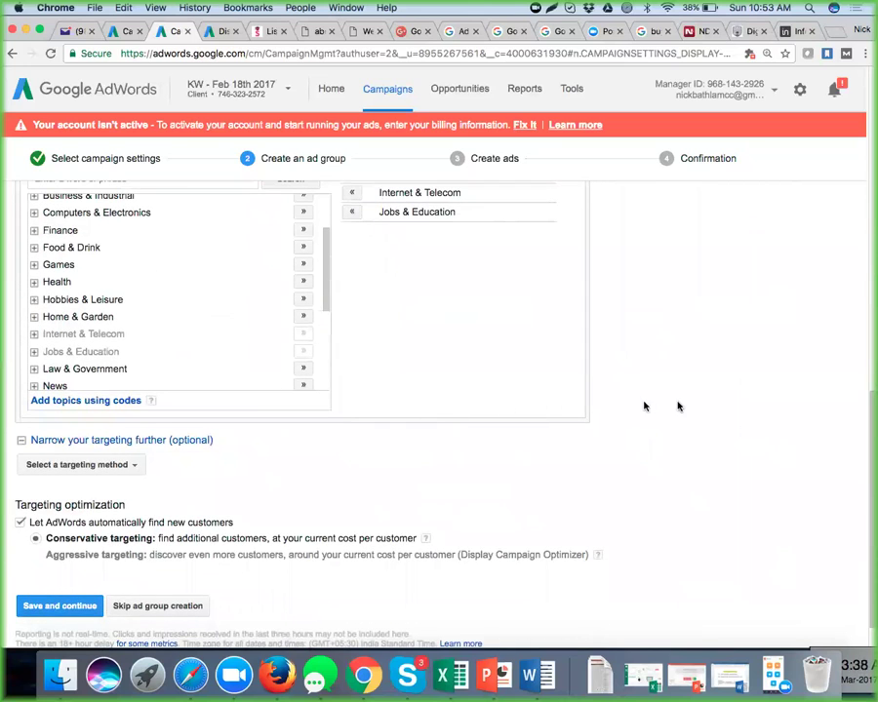
scroll(679, 407, "up", 1)
Review the five audiences and two topics, then collapse the further-narrowing section.
scroll(679, 407, "up", 8)
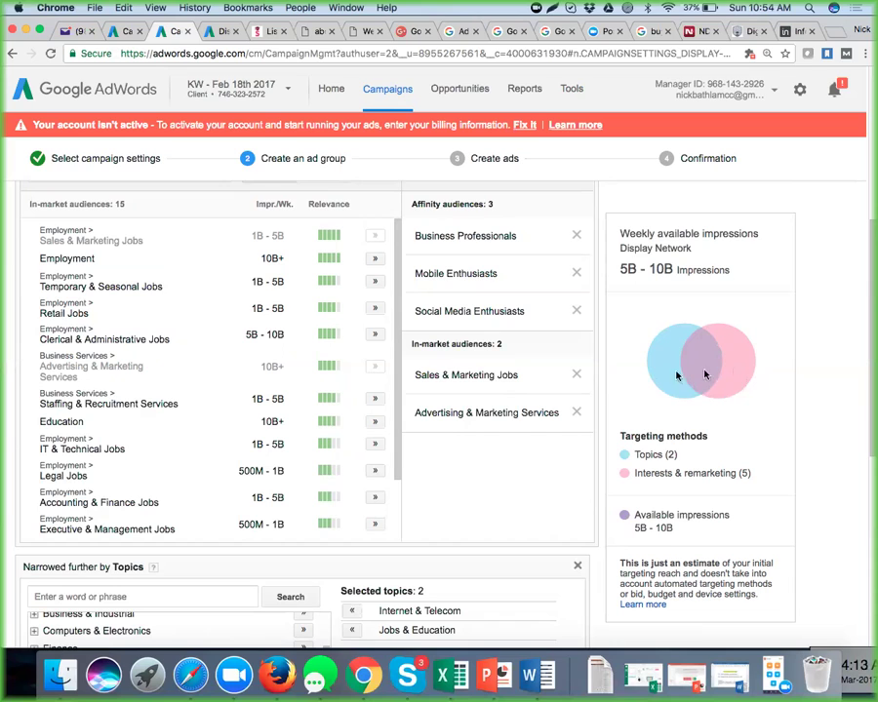
scroll(488, 507, "down", 5)
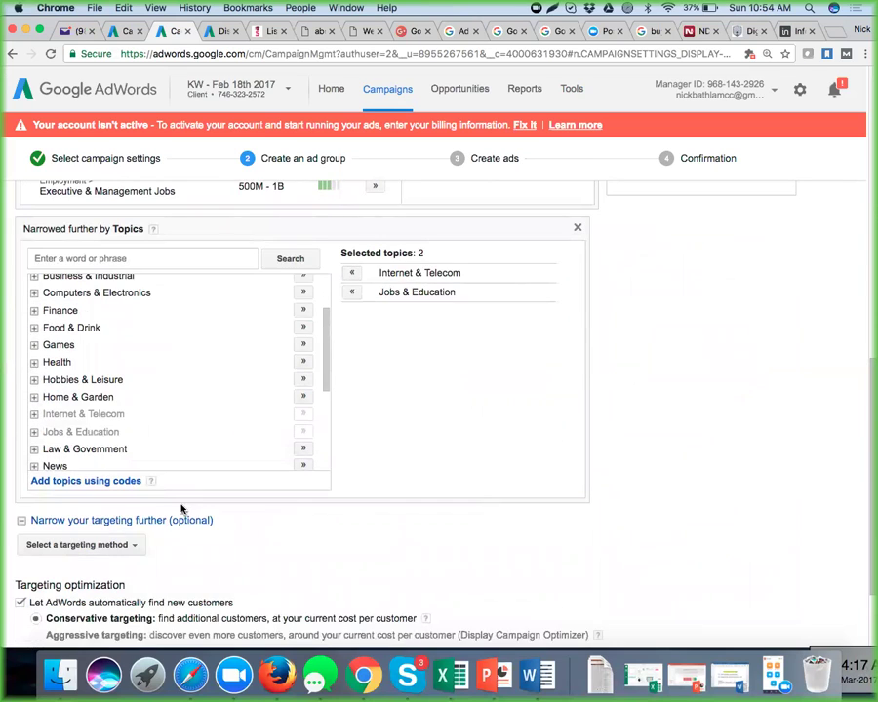
left_click(166, 522)
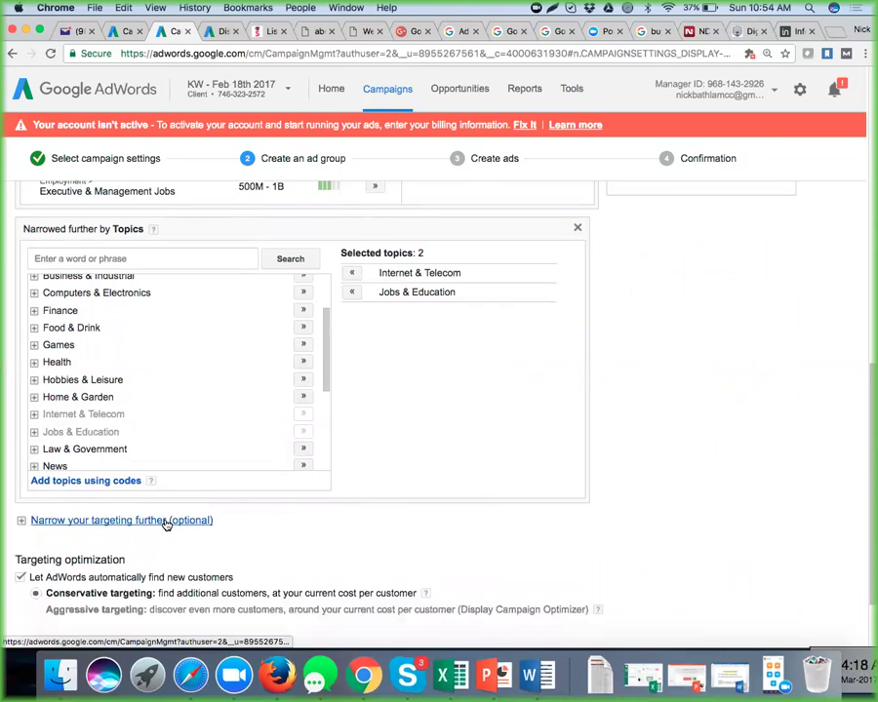
scroll(165, 524, "down", 2)
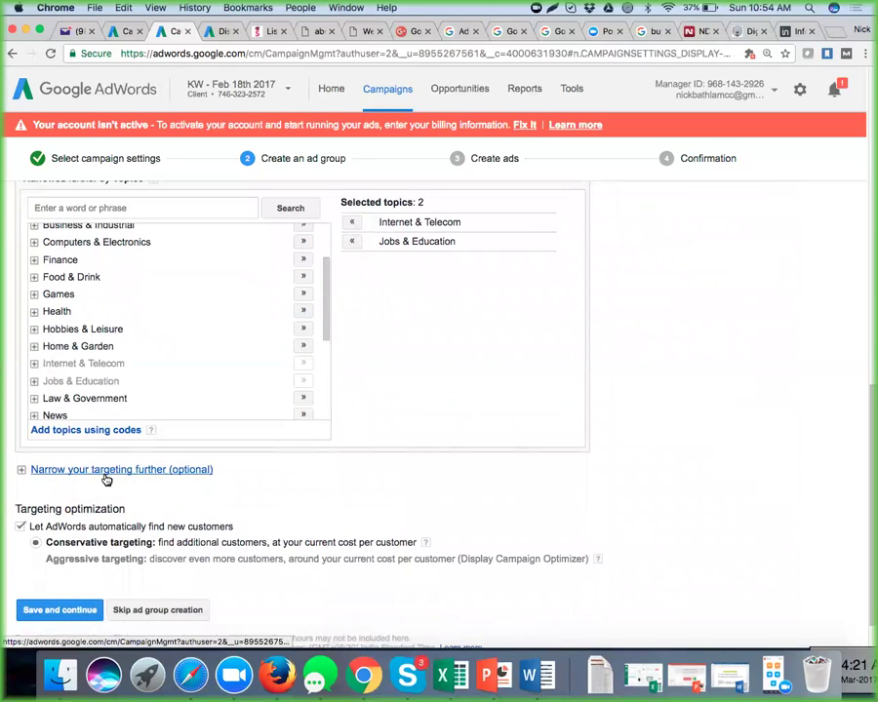
Narrow the ad group further by its five display keywords.
left_click(105, 474)
left_click(104, 495)
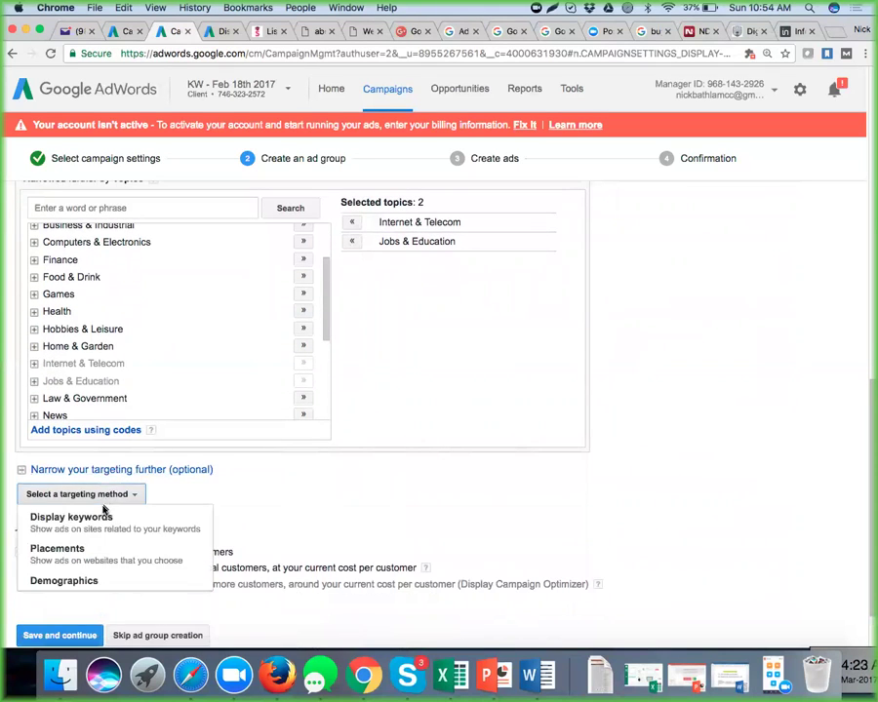
left_click(97, 517)
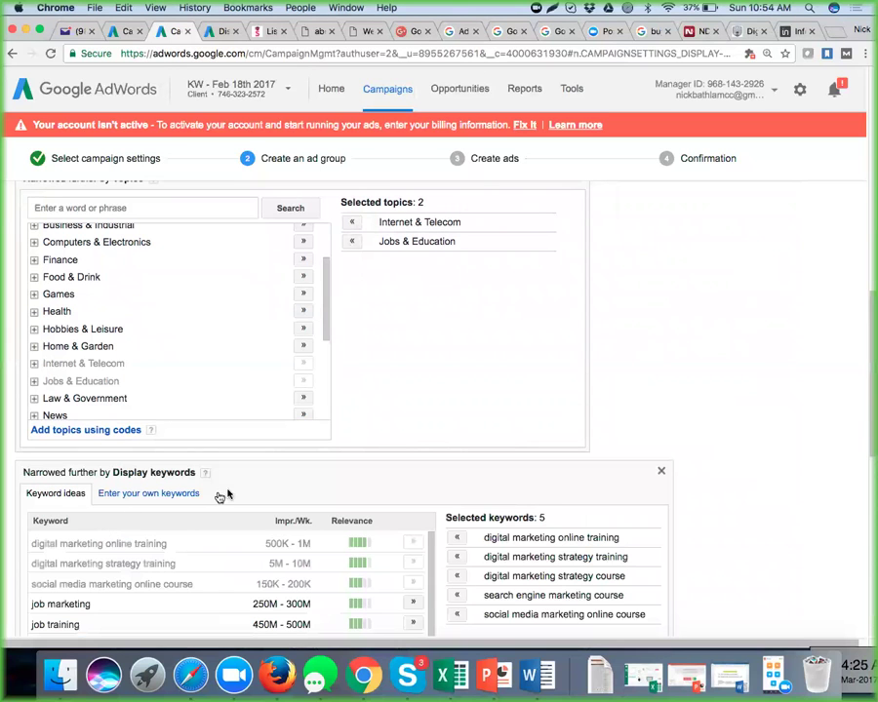
scroll(276, 475, "down", 5)
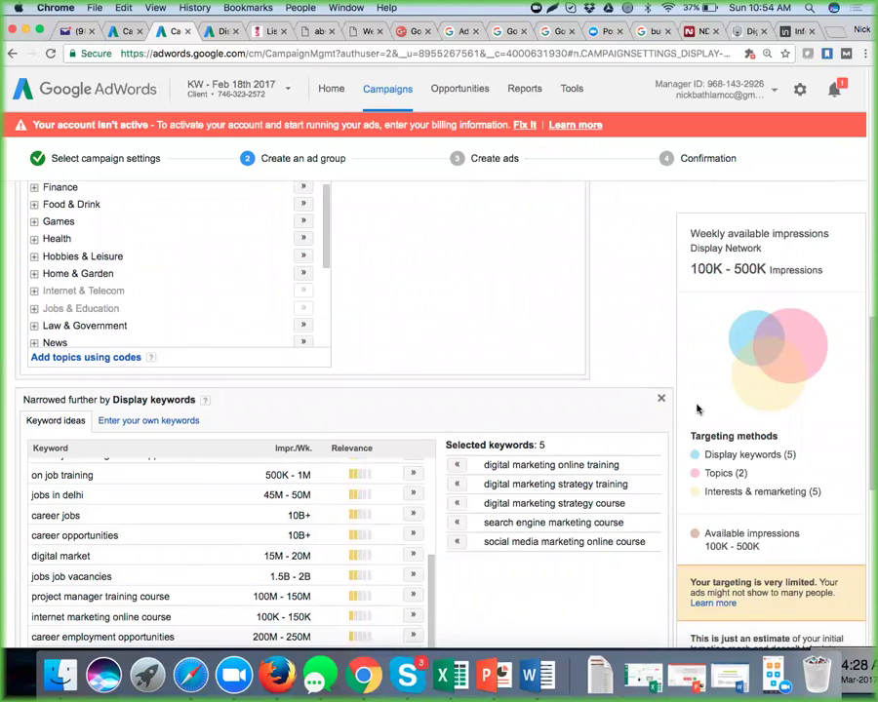
scroll(697, 410, "down", 10)
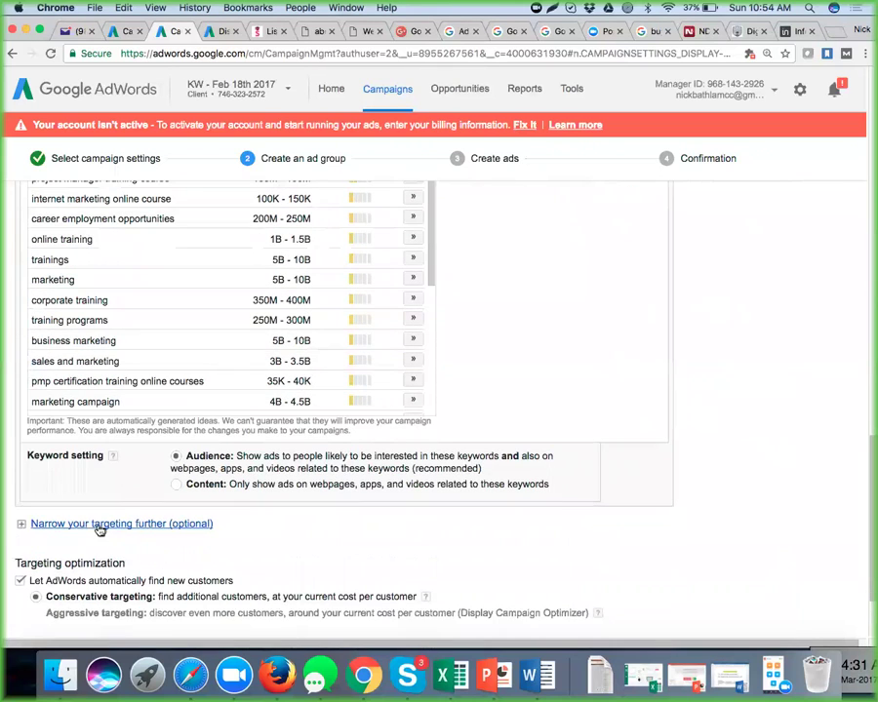
Add a Placements narrowing panel for choosing specific websites.
left_click(100, 527)
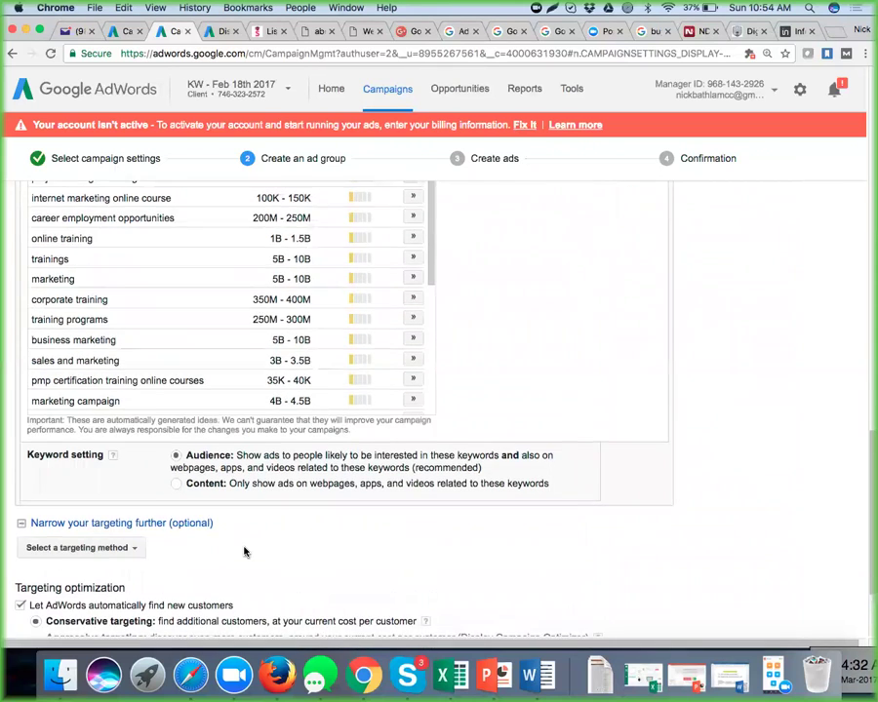
scroll(244, 552, "down", 3)
left_click(91, 424)
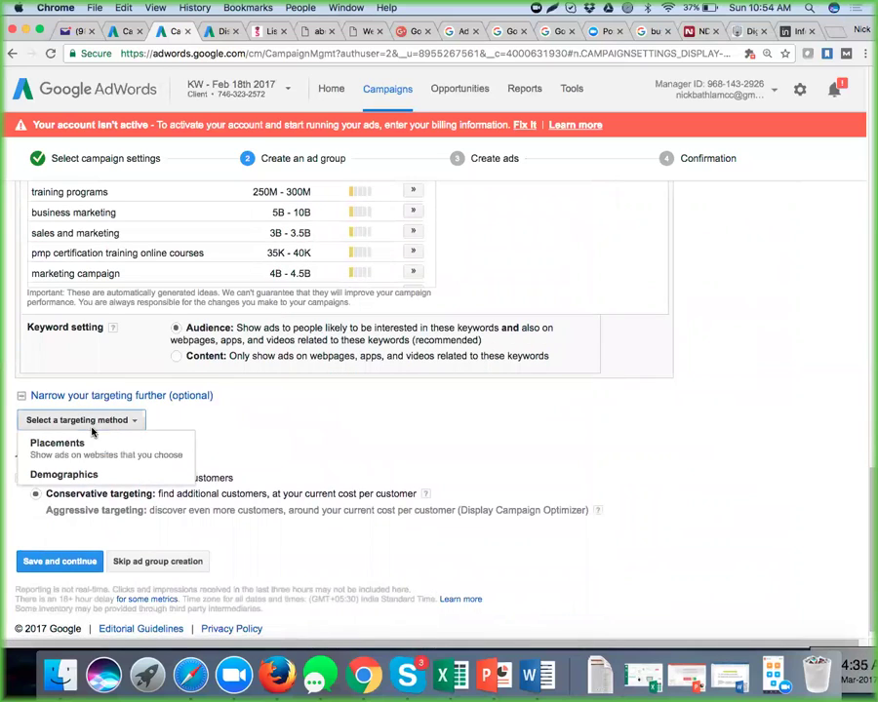
left_click(95, 457)
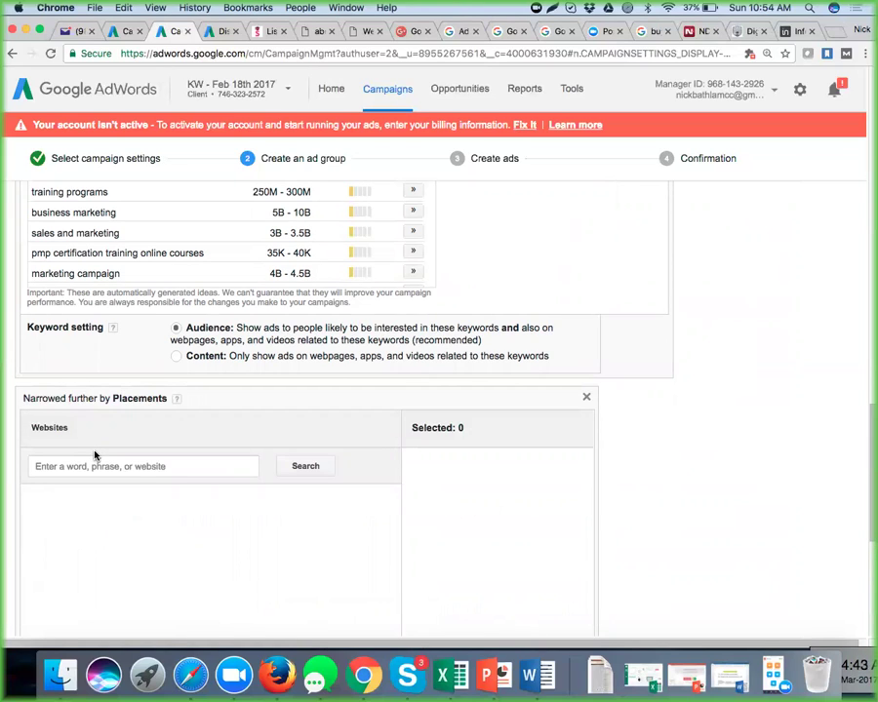
Search placements for 'naukri', listing sites like naukri.com and timesjobs.com.
left_click(153, 465)
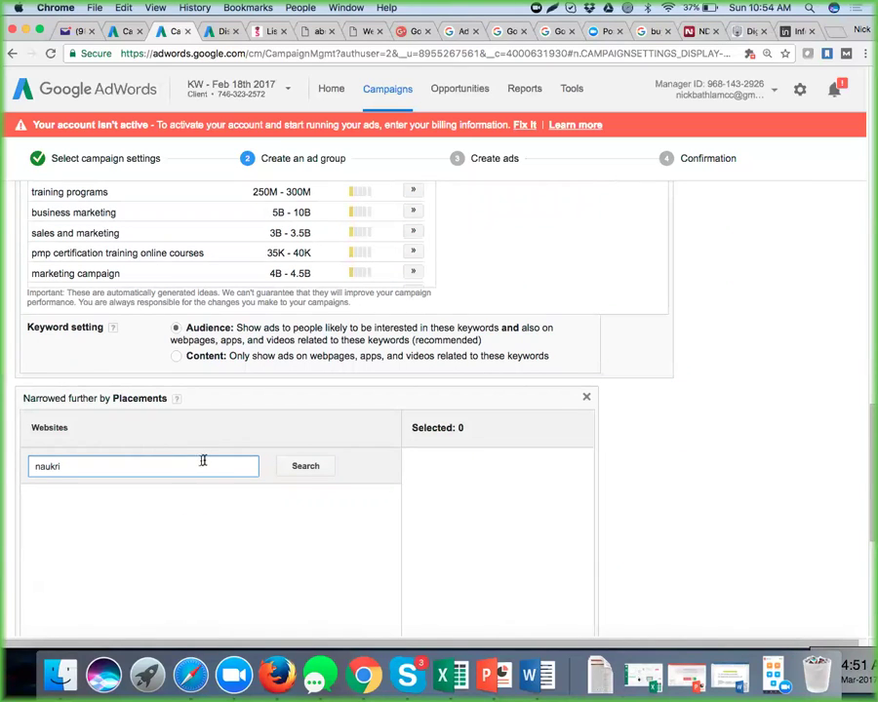
left_click(302, 473)
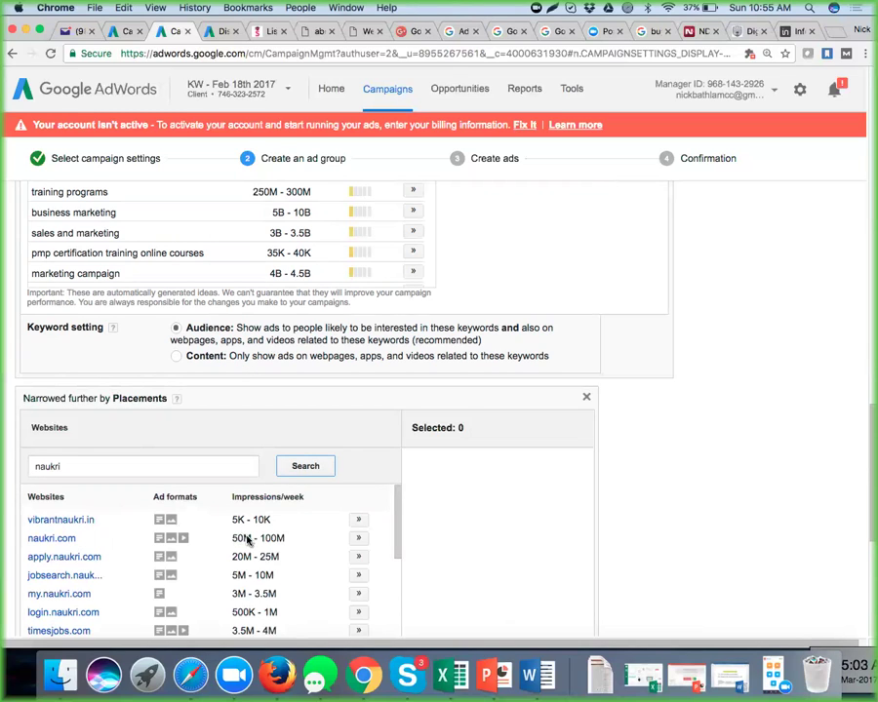
left_click(436, 573)
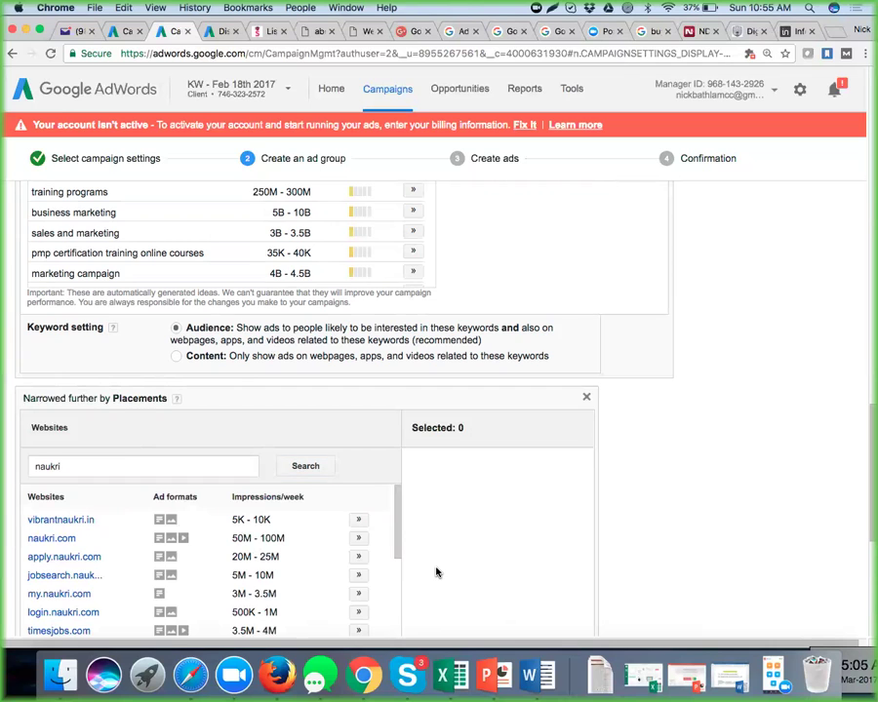
scroll(436, 572, "down", 2)
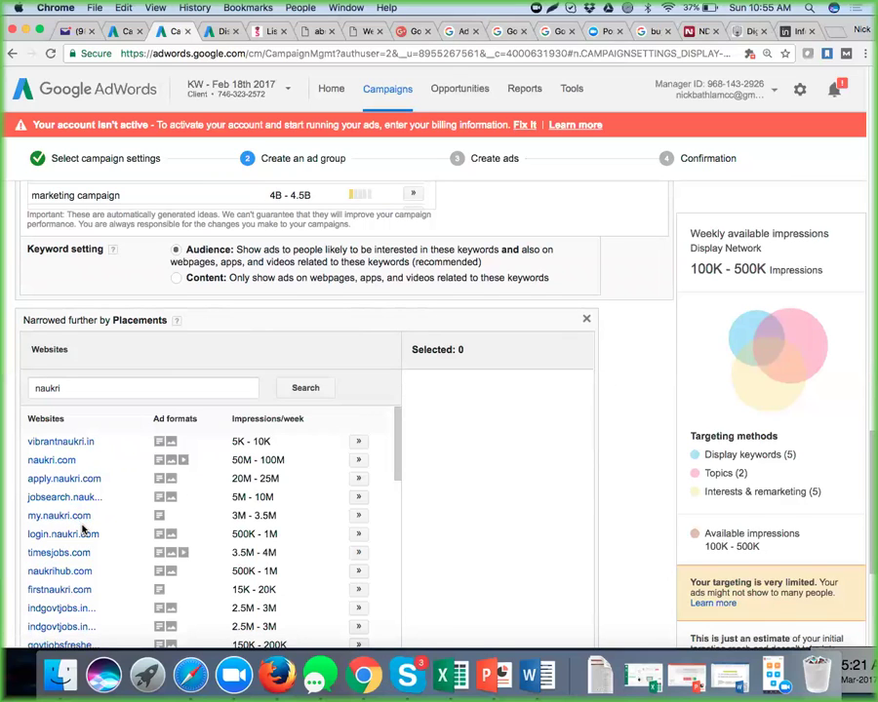
scroll(86, 561, "down", 1)
scroll(86, 562, "down", 3)
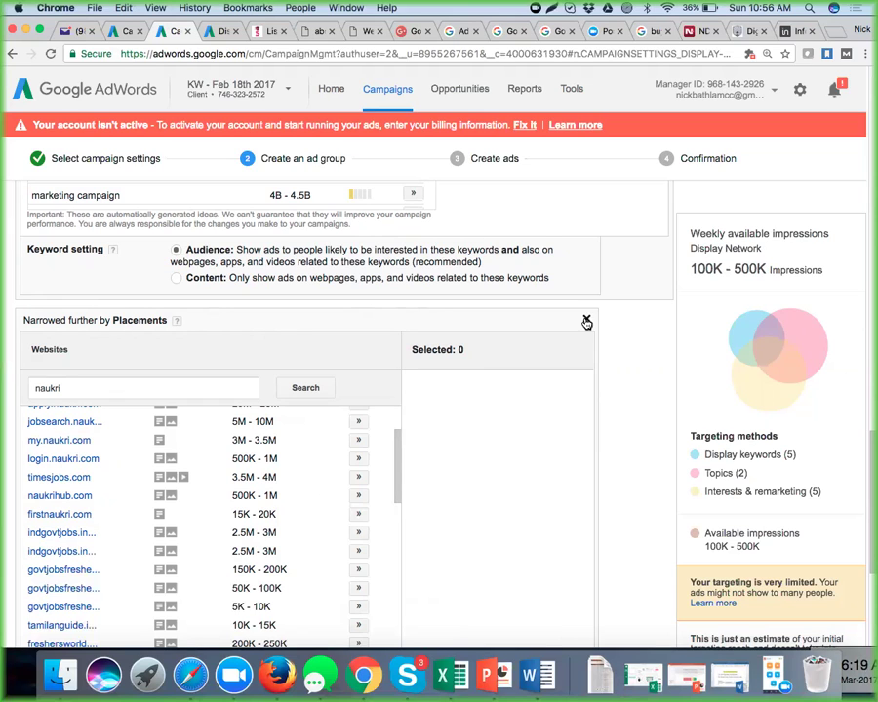
Remove the Placements targeting and add Demographics targeting to the ad group.
left_click(586, 322)
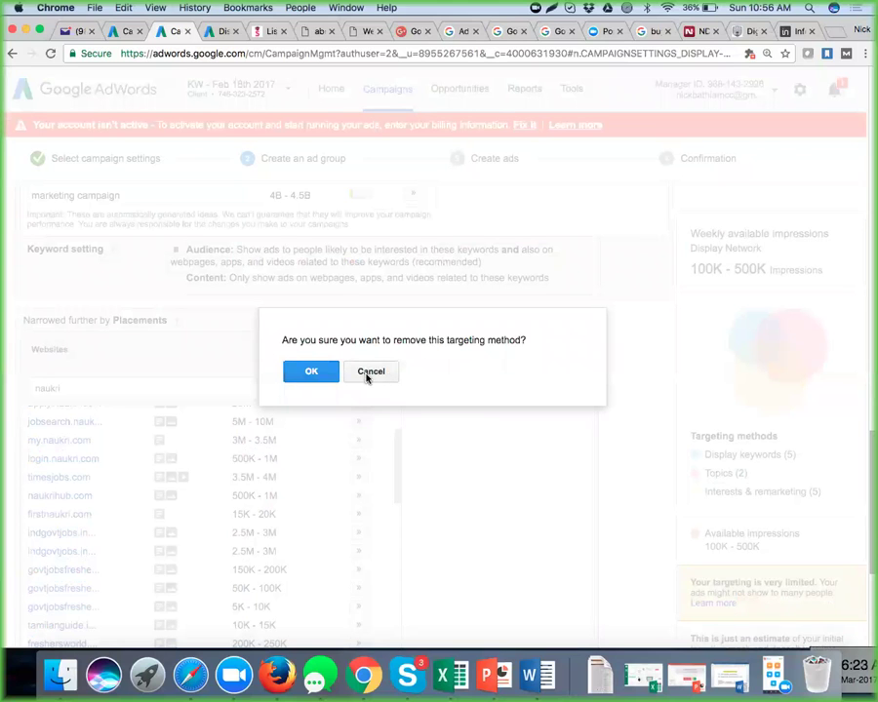
left_click(312, 373)
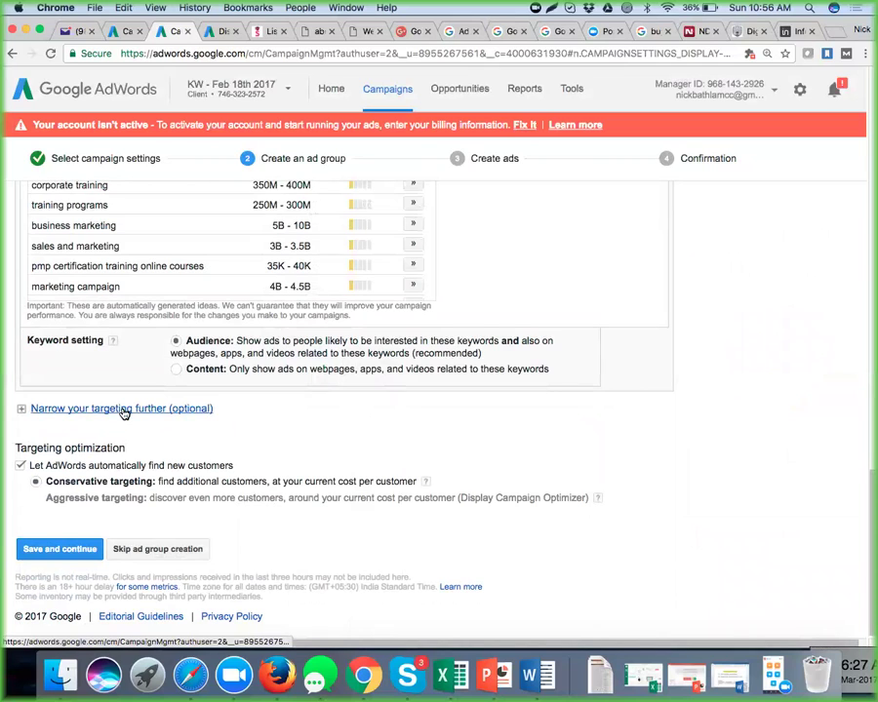
left_click(124, 408)
left_click(116, 409)
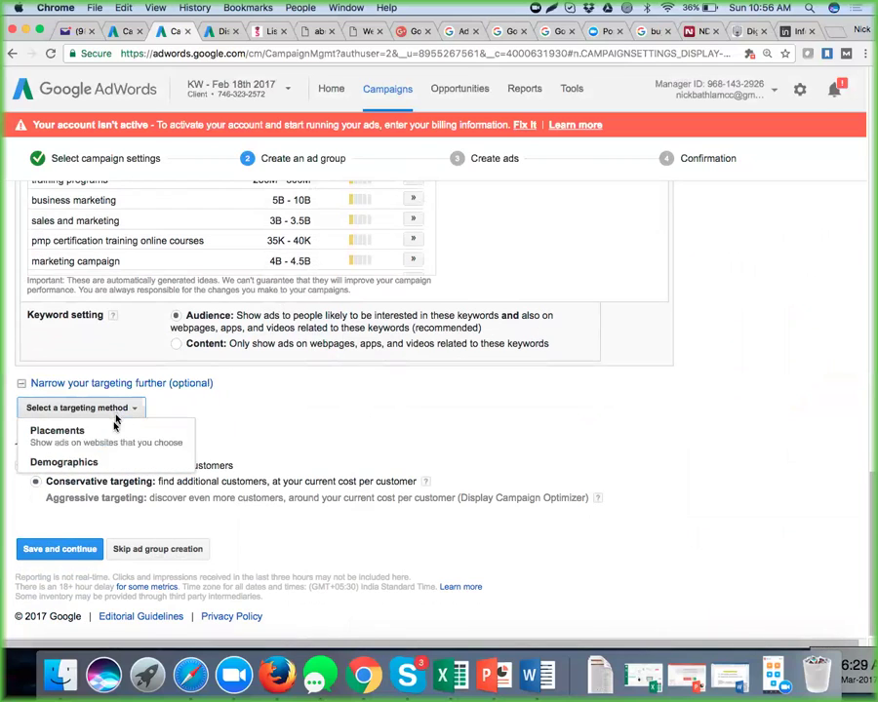
left_click(111, 469)
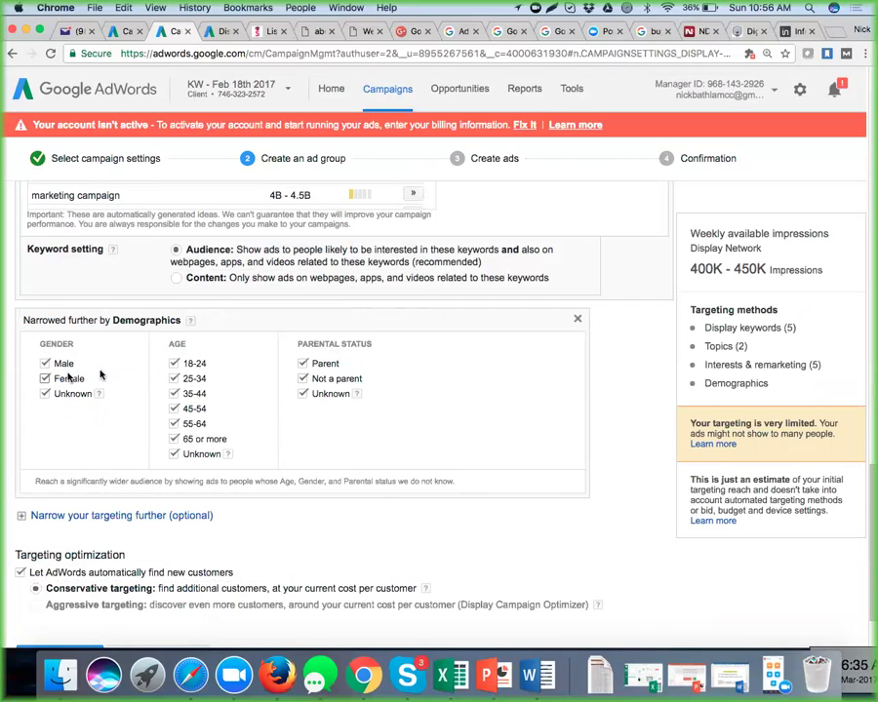
Untick the 45-54, 55-64 and 65-or-more age groups, then save the ad group.
left_click(174, 409)
left_click(174, 425)
left_click(175, 439)
scroll(606, 479, "down", 1)
scroll(607, 478, "down", 5)
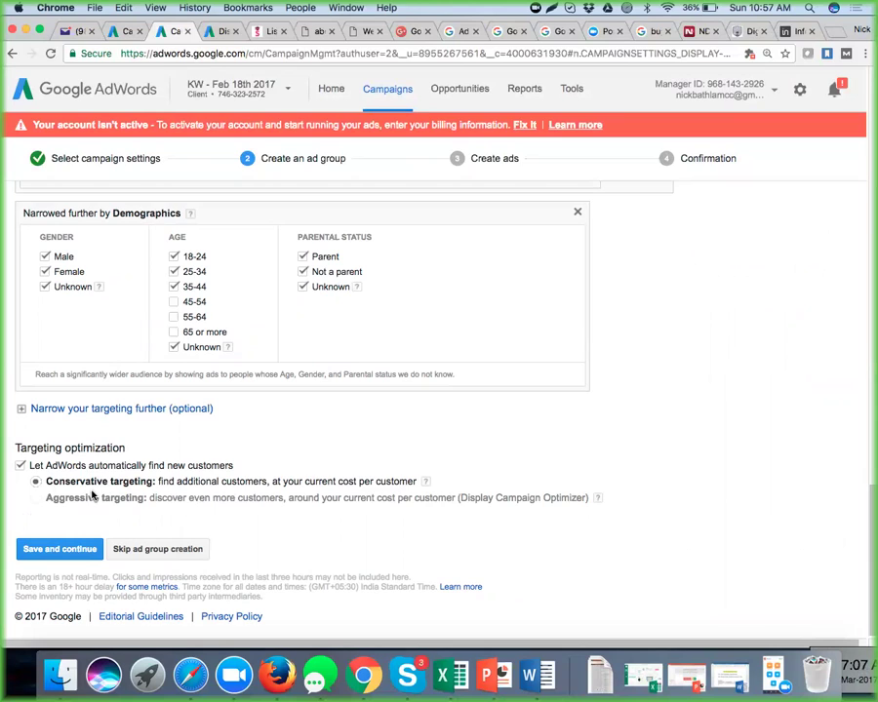
left_click(55, 550)
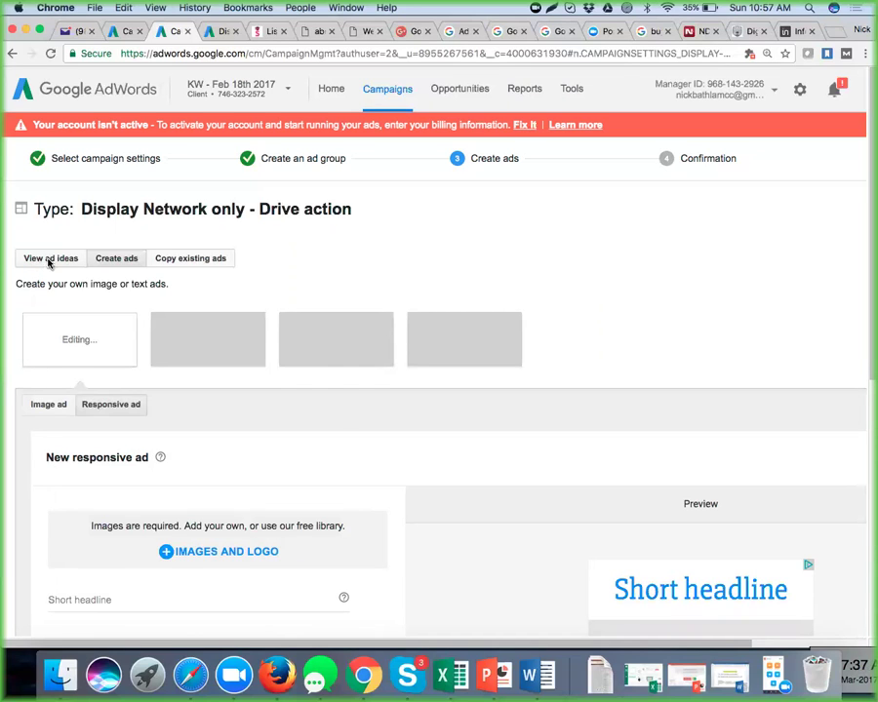
Start switching to ad ideas, then cancel to keep reviewing the responsive ad form.
left_click(47, 263)
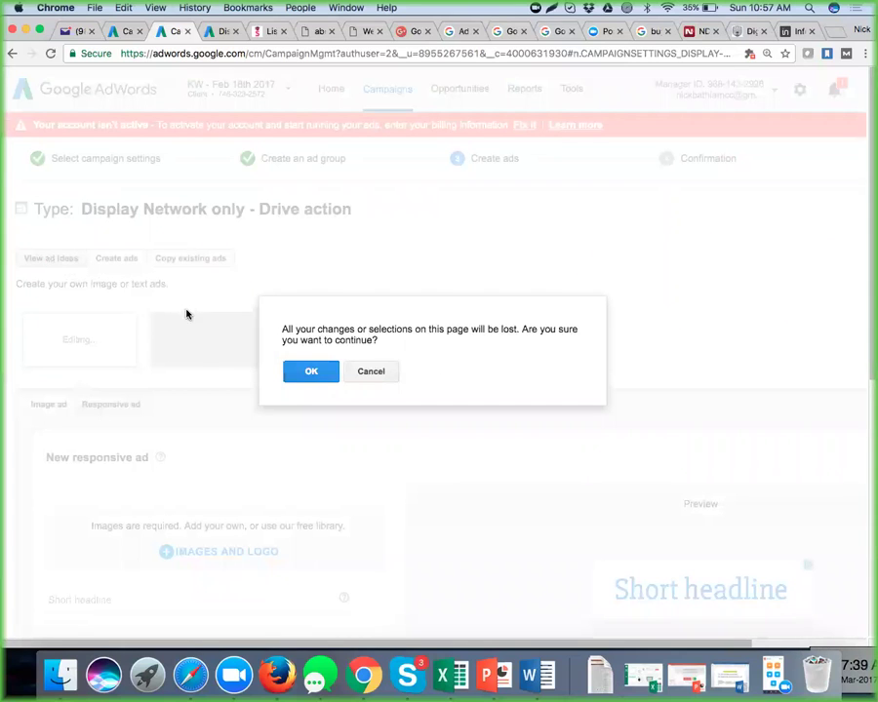
left_click(372, 372)
scroll(271, 407, "down", 2)
scroll(271, 409, "down", 6)
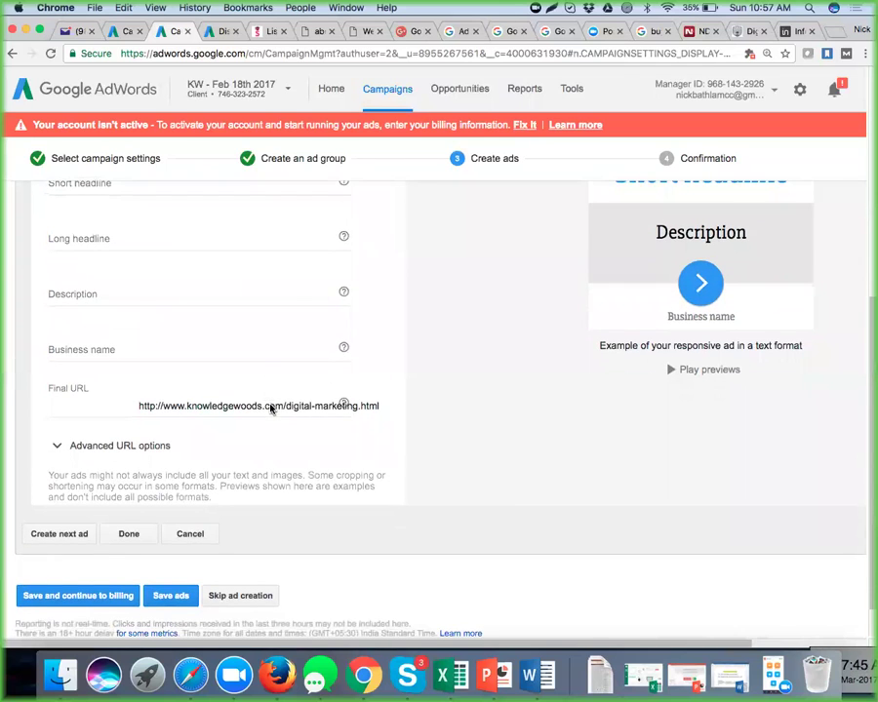
scroll(271, 407, "up", 7)
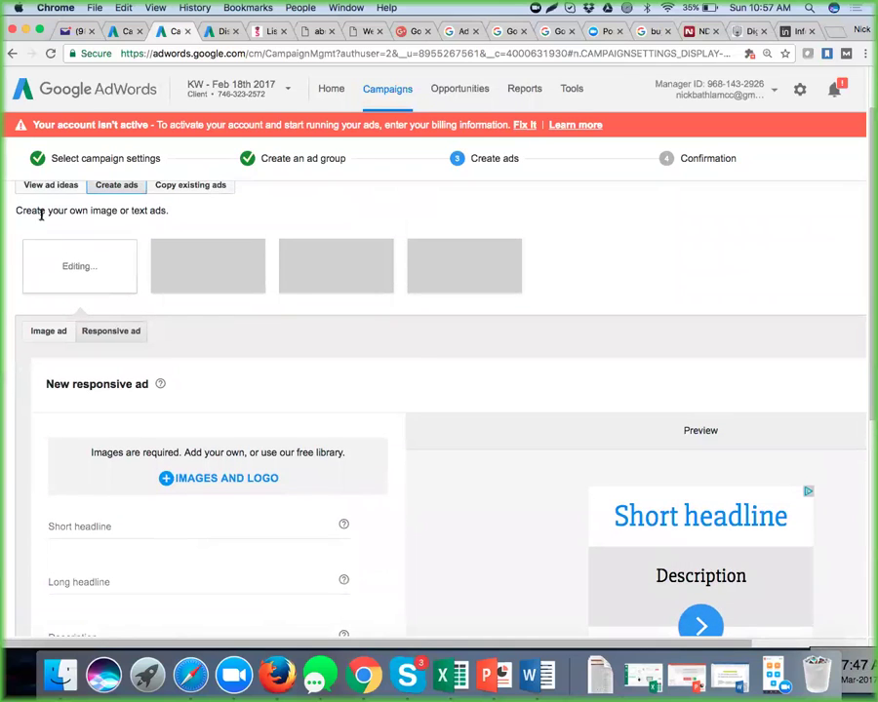
Switch to View ad ideas, discarding the blank draft ad, and focus the headline and URL fields.
left_click(51, 185)
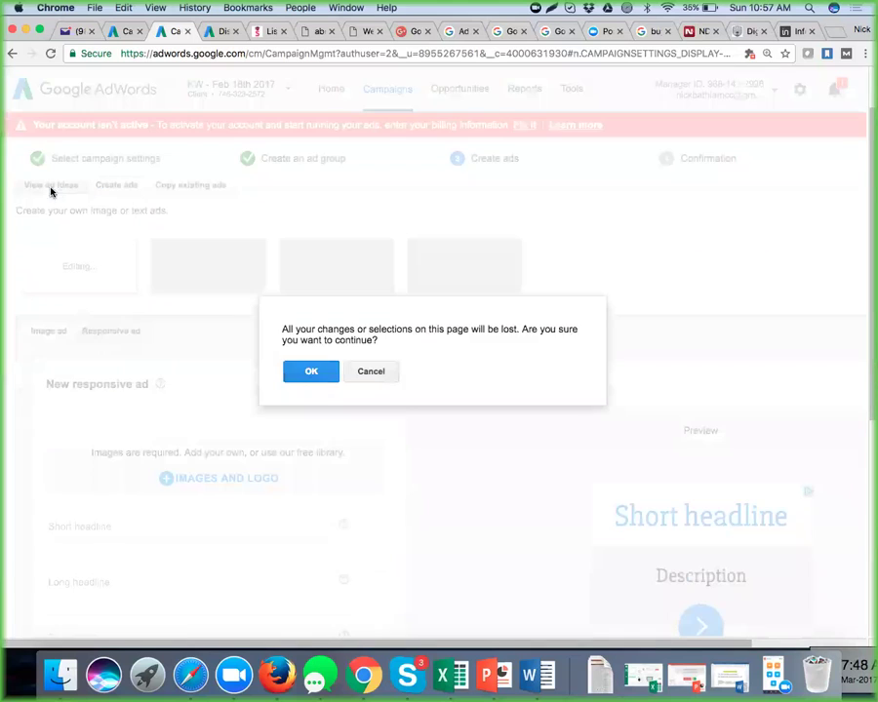
left_click(317, 370)
left_click(160, 372)
left_click(108, 311)
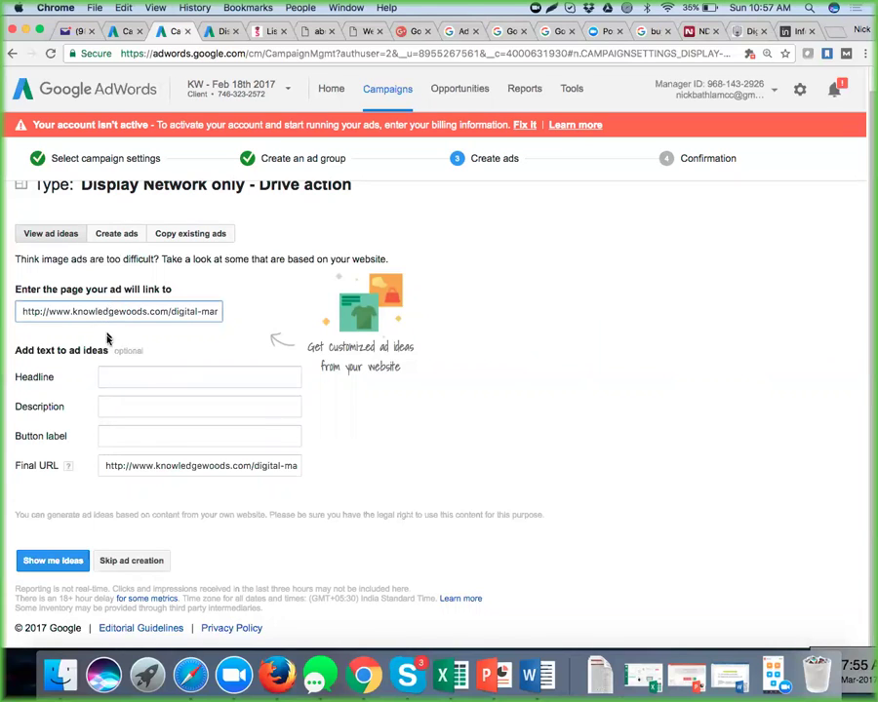
Enter headline 'Digital Marketing Training', description 'Get Certified from Google', button 'Call us now', and generate ideas.
left_click(113, 376)
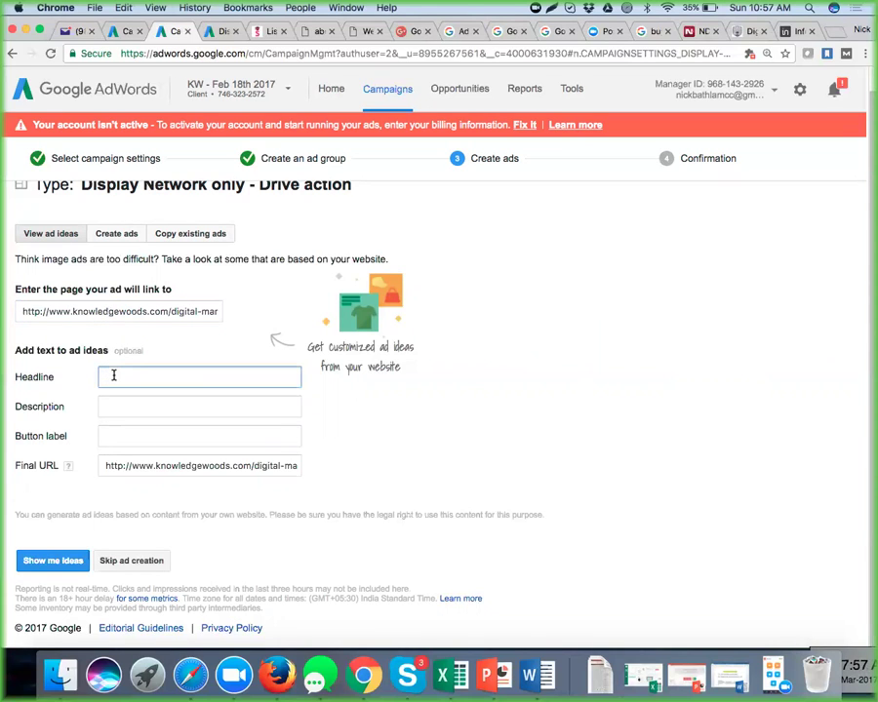
type("Digital Marke")
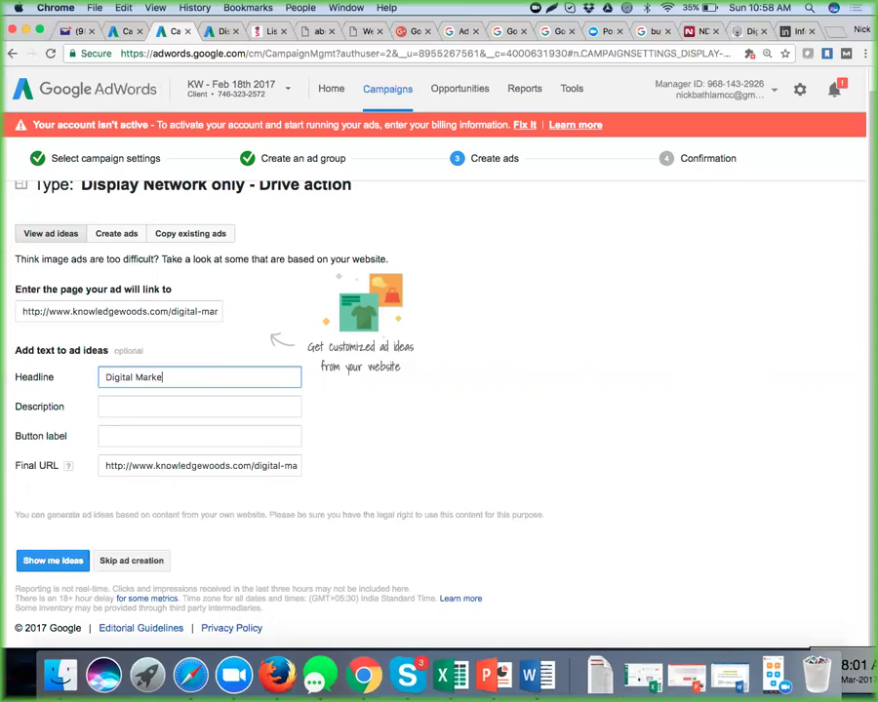
type("ting Training")
left_click(112, 403)
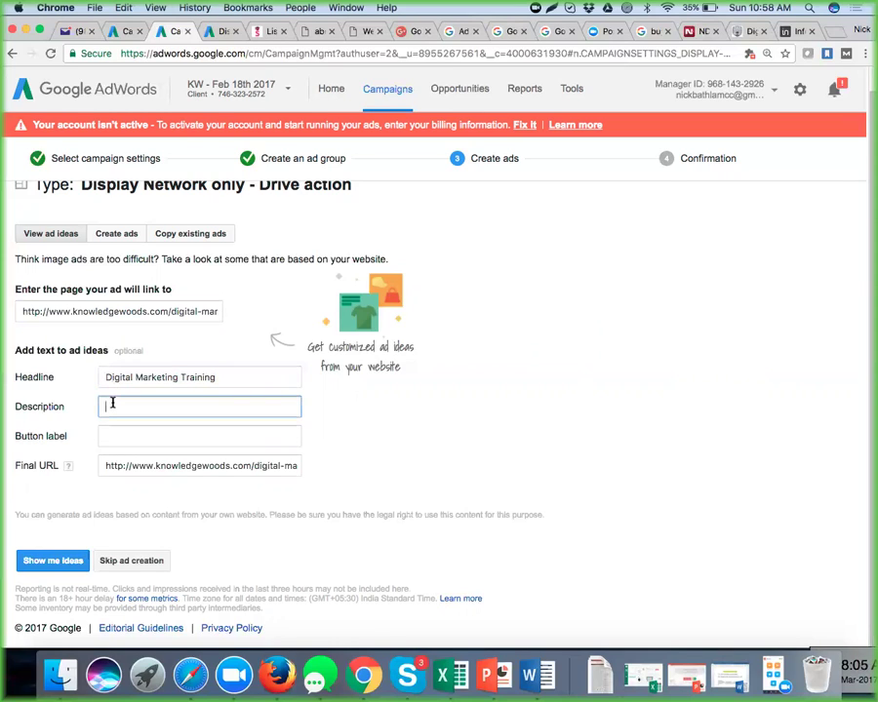
type("Get Certified from Google")
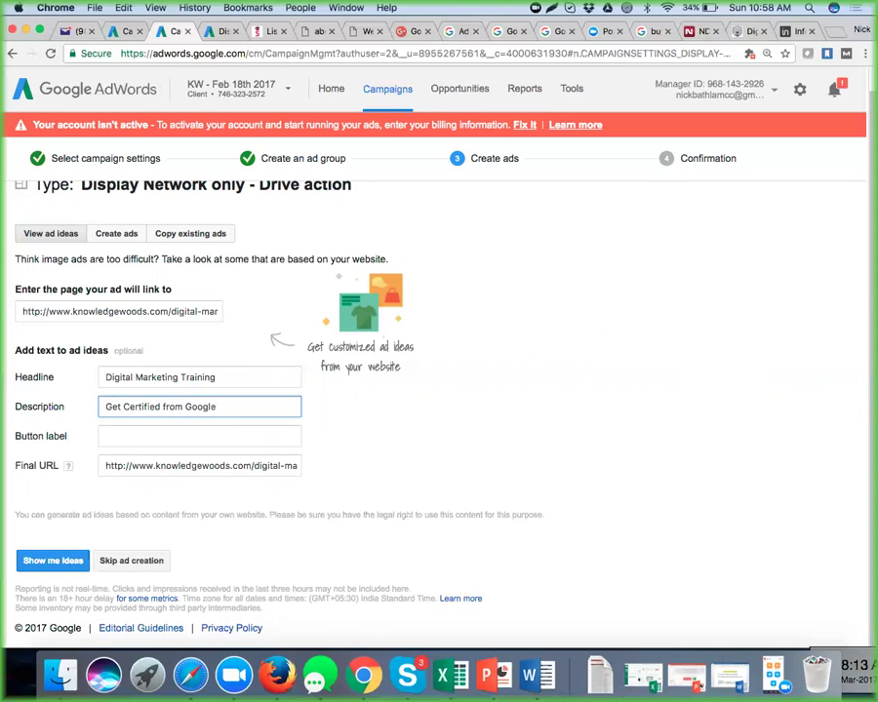
left_click(135, 434)
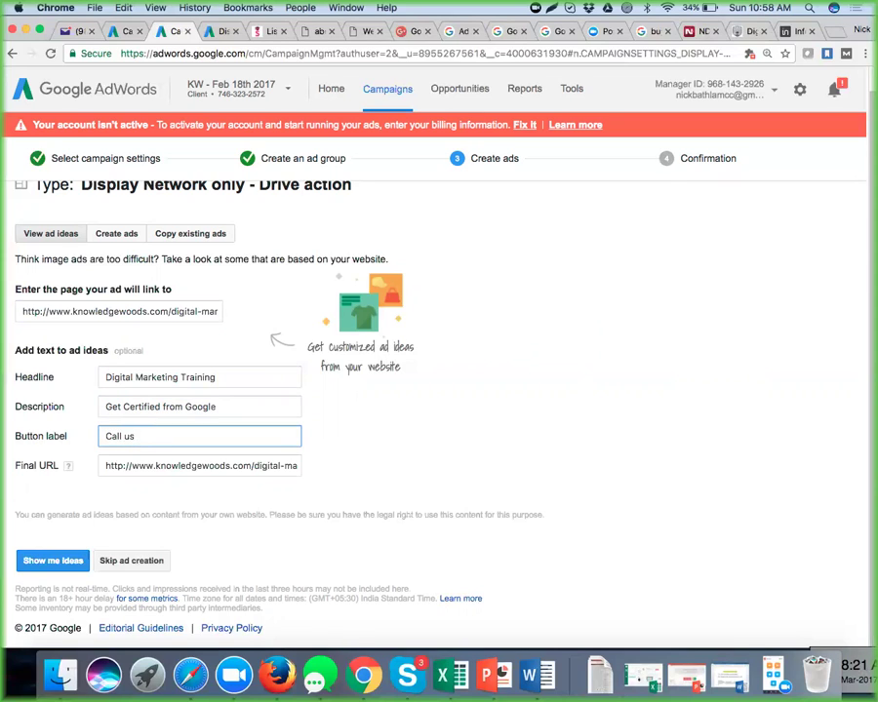
left_click(147, 505)
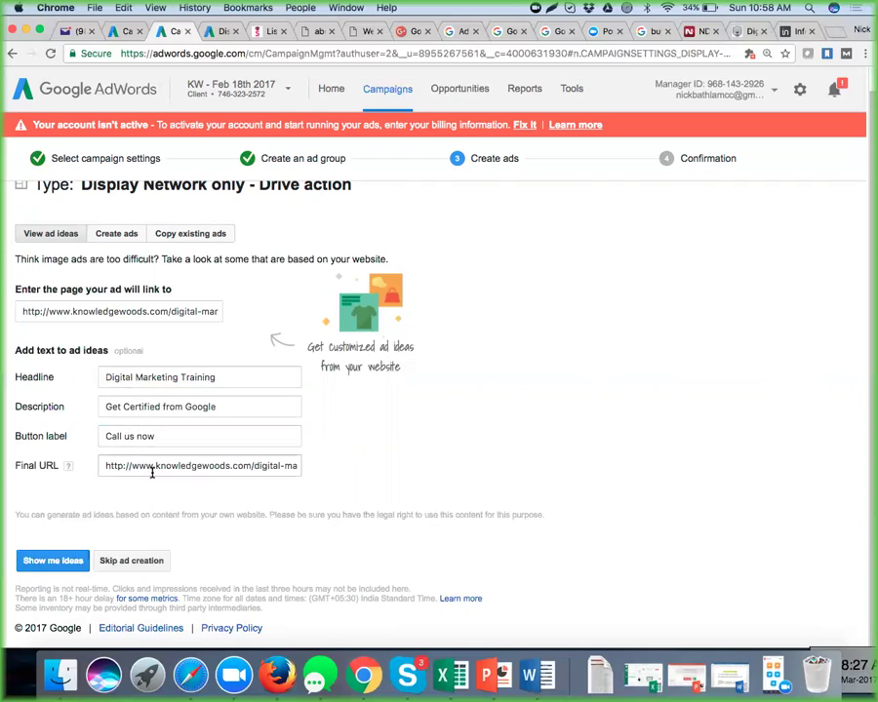
left_click(52, 561)
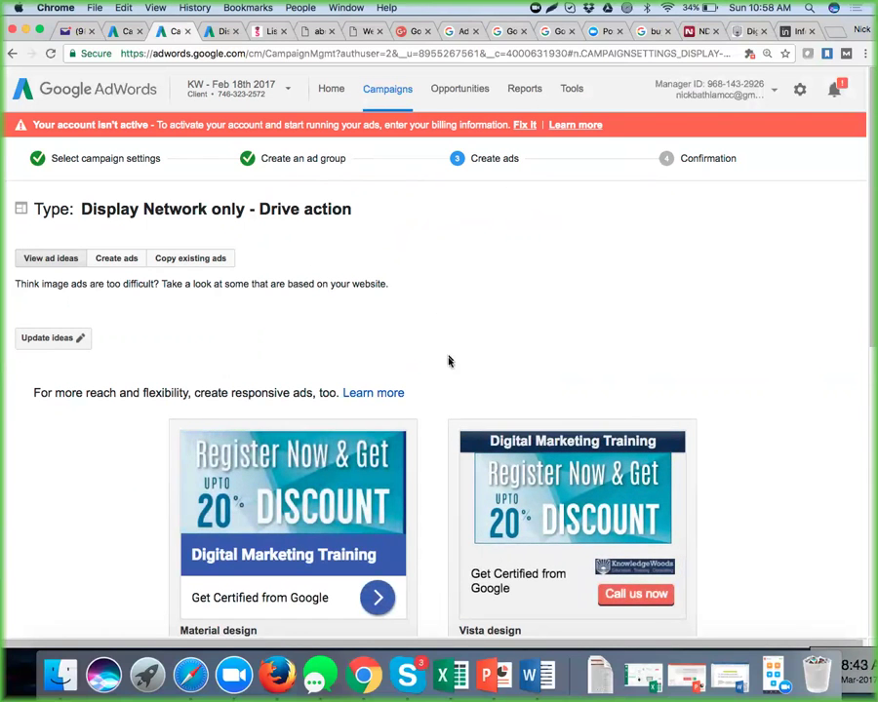
Load every generated design with Show more twice, down through Translucent, Elegant and Minimalist.
scroll(448, 371, "down", 5)
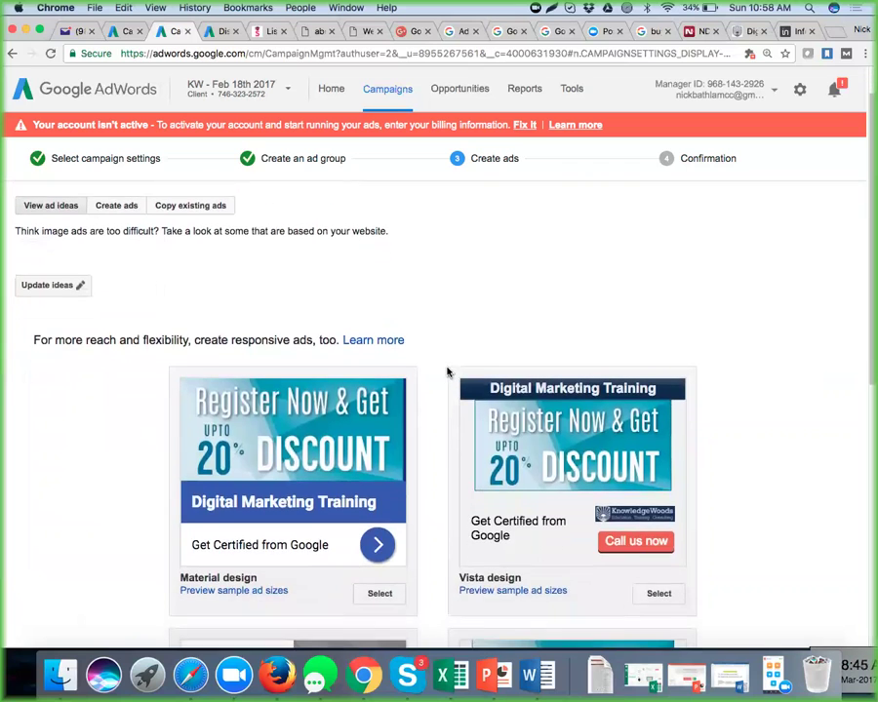
scroll(448, 372, "down", 6)
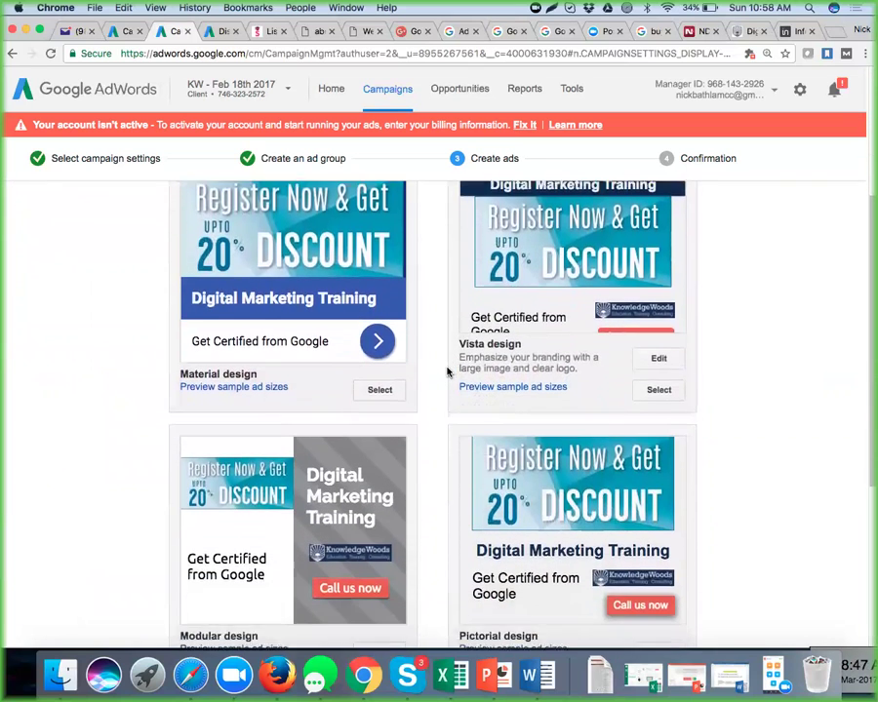
scroll(448, 372, "down", 2)
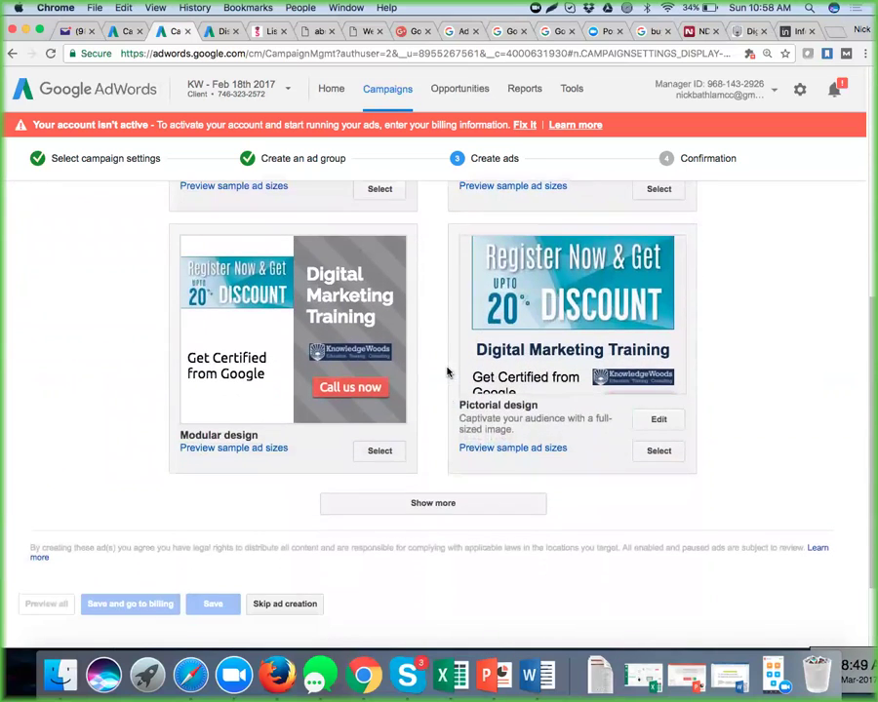
left_click(435, 505)
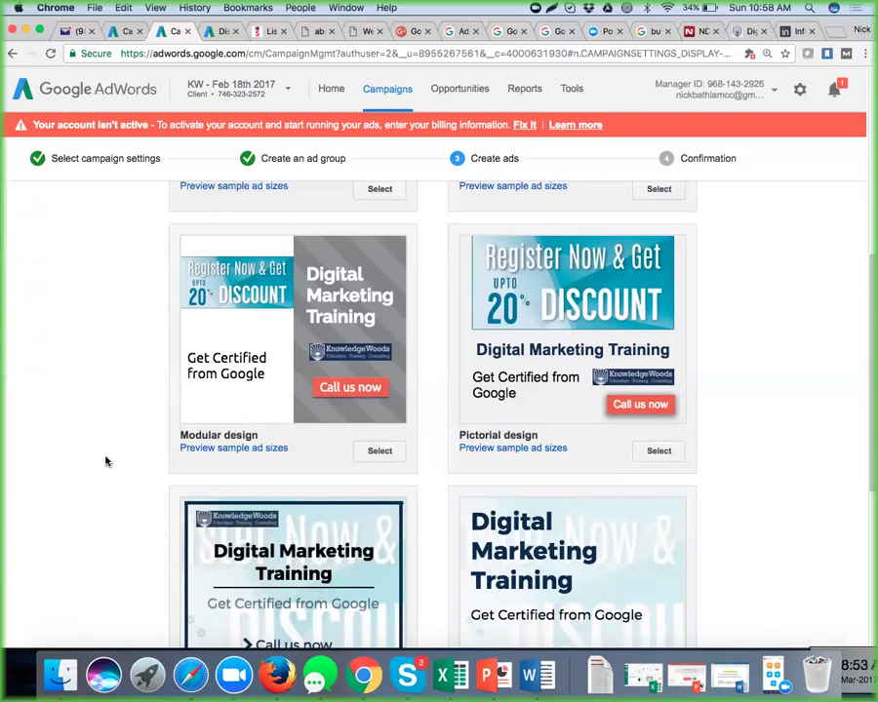
scroll(107, 461, "down", 3)
scroll(108, 461, "down", 2)
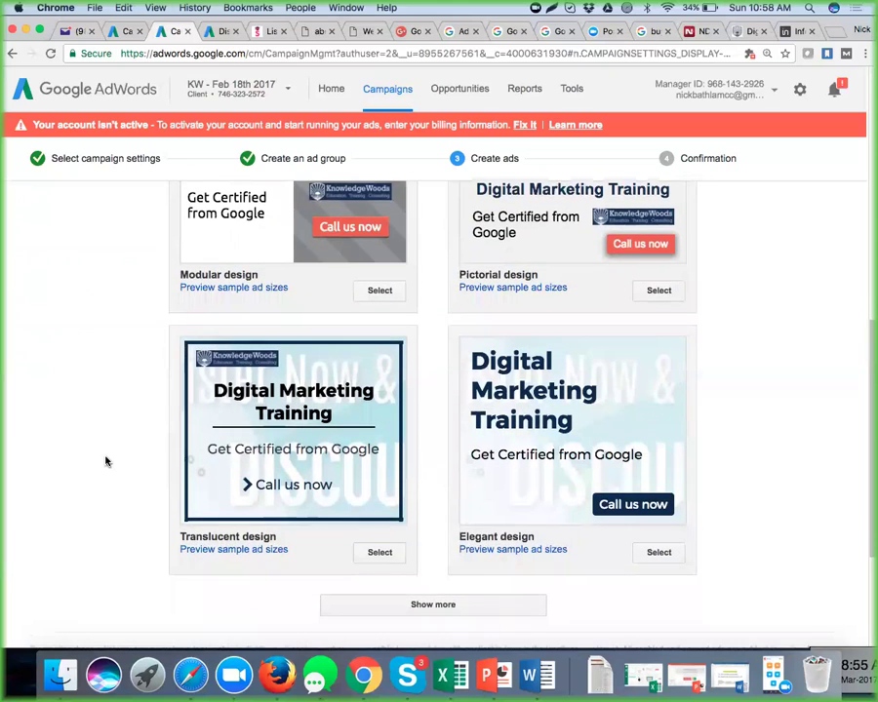
left_click(432, 591)
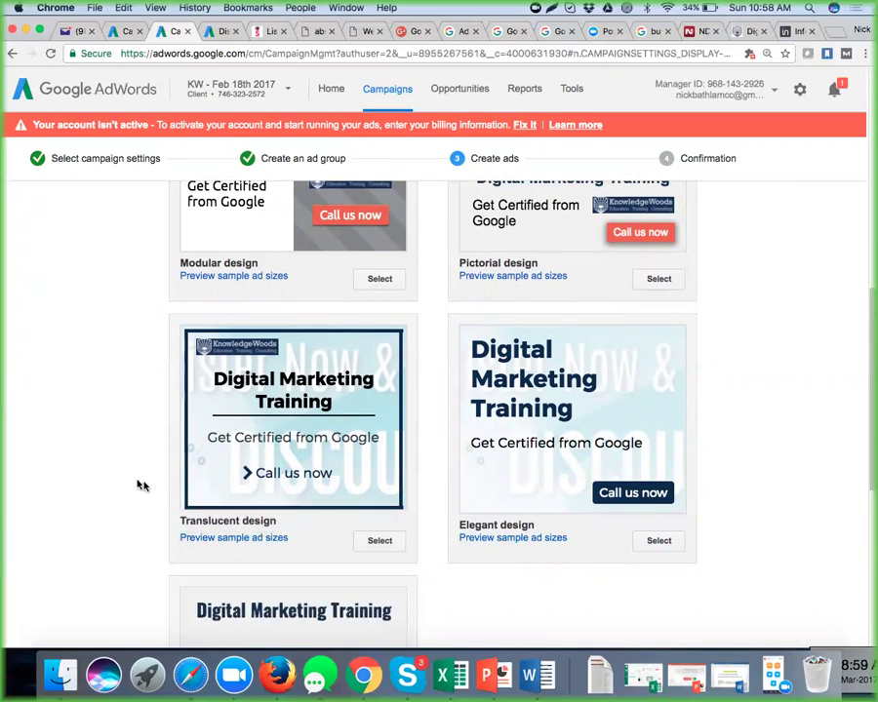
scroll(122, 480, "down", 1)
scroll(122, 479, "down", 6)
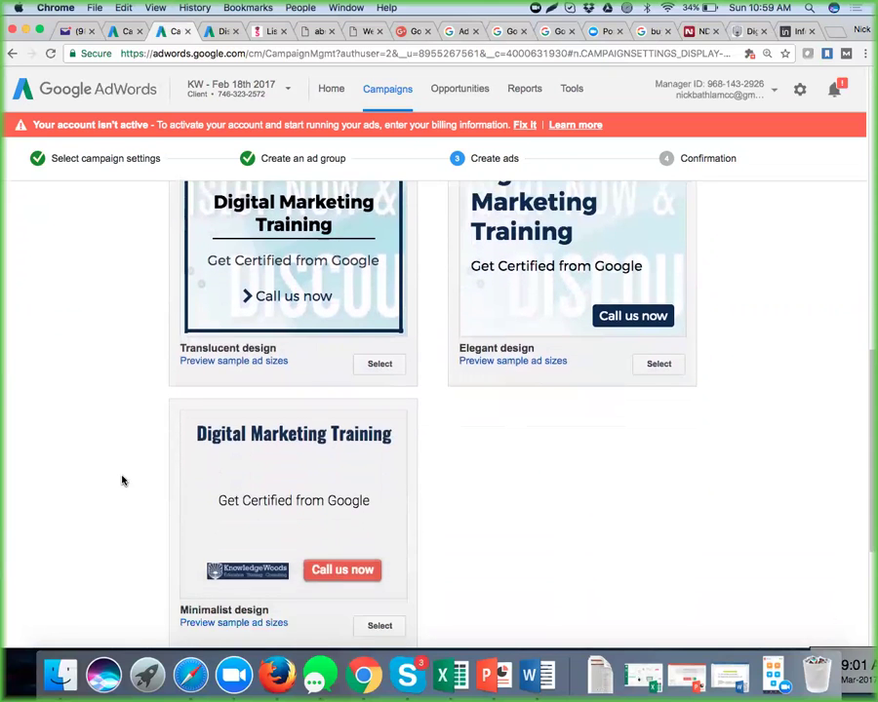
scroll(122, 479, "down", 1)
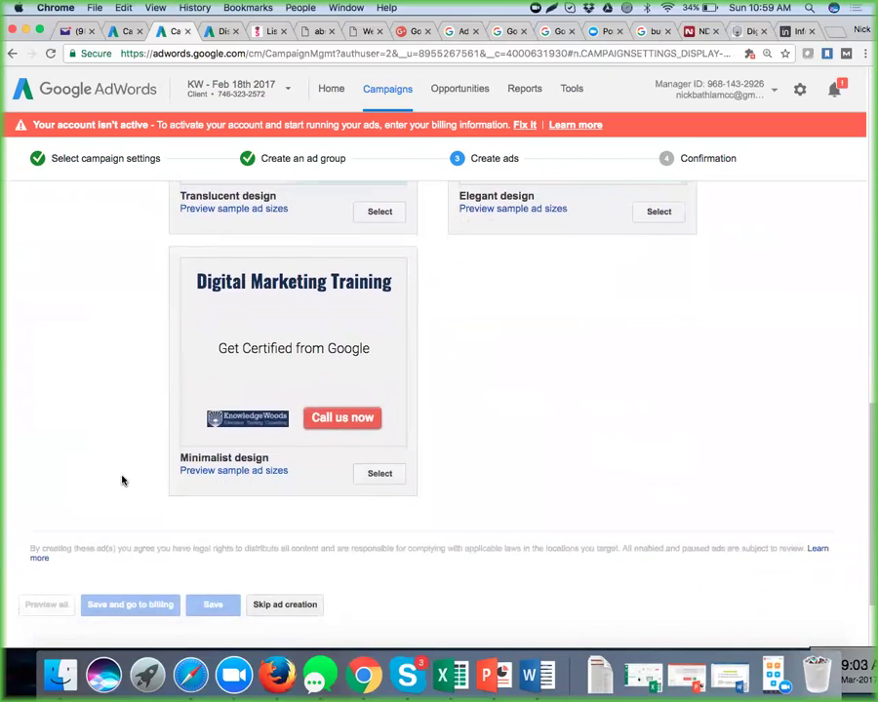
scroll(122, 480, "up", 8)
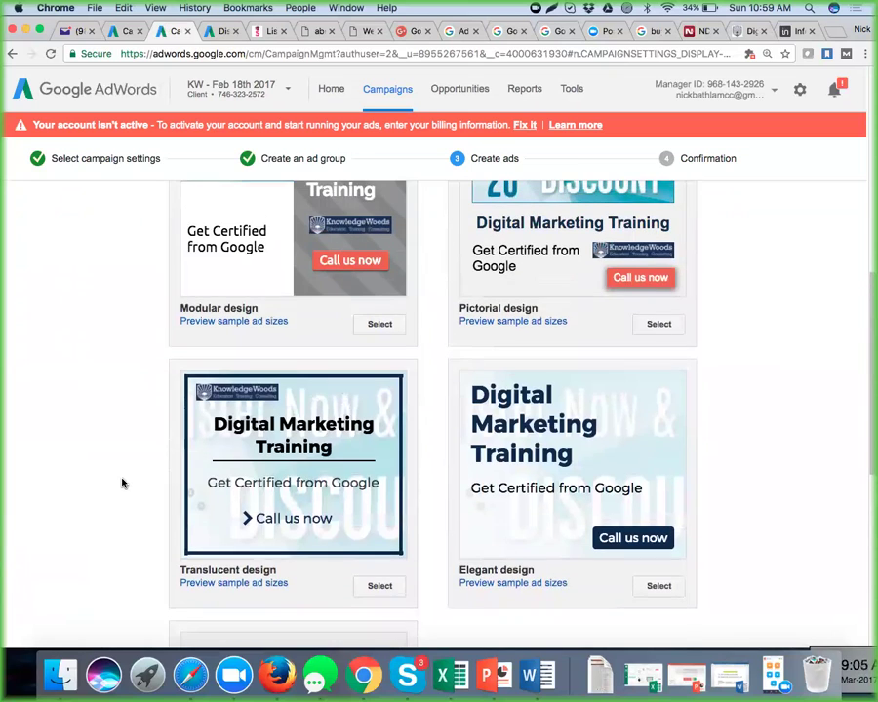
mouse_move(511, 417)
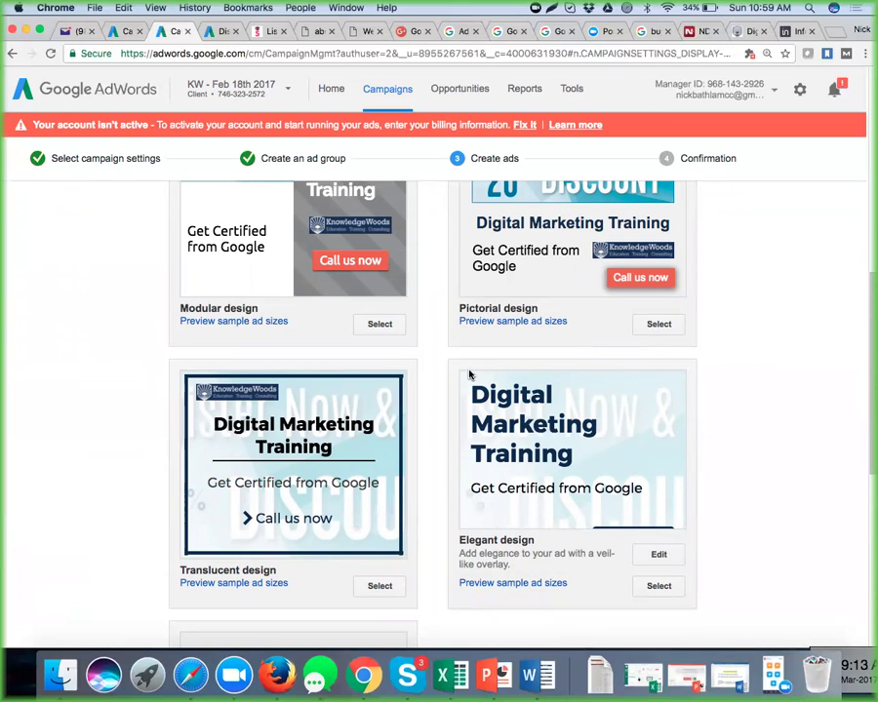
left_click(497, 583)
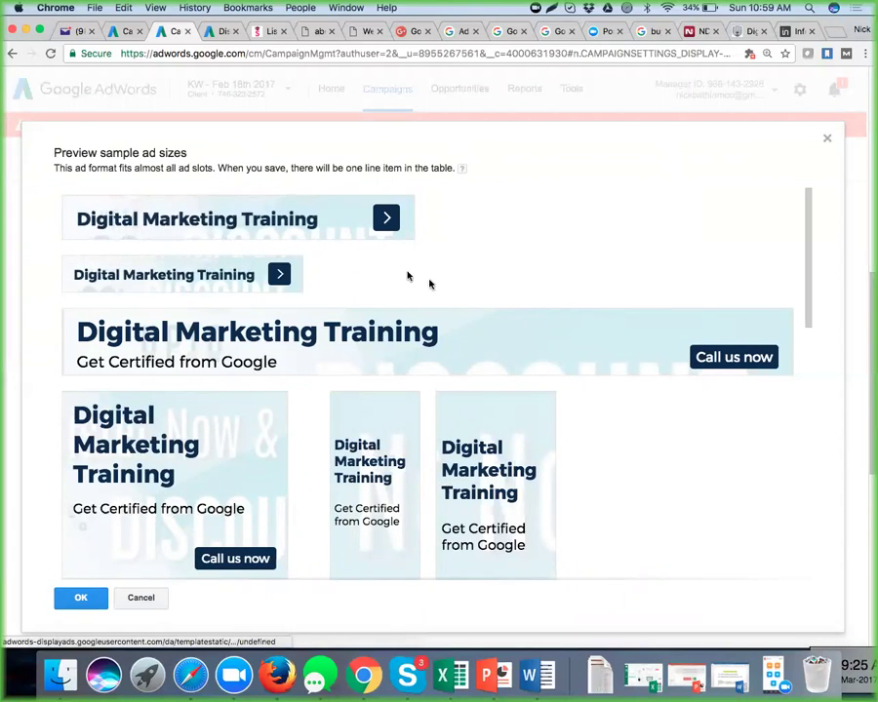
scroll(563, 473, "down", 3)
scroll(563, 473, "down", 5)
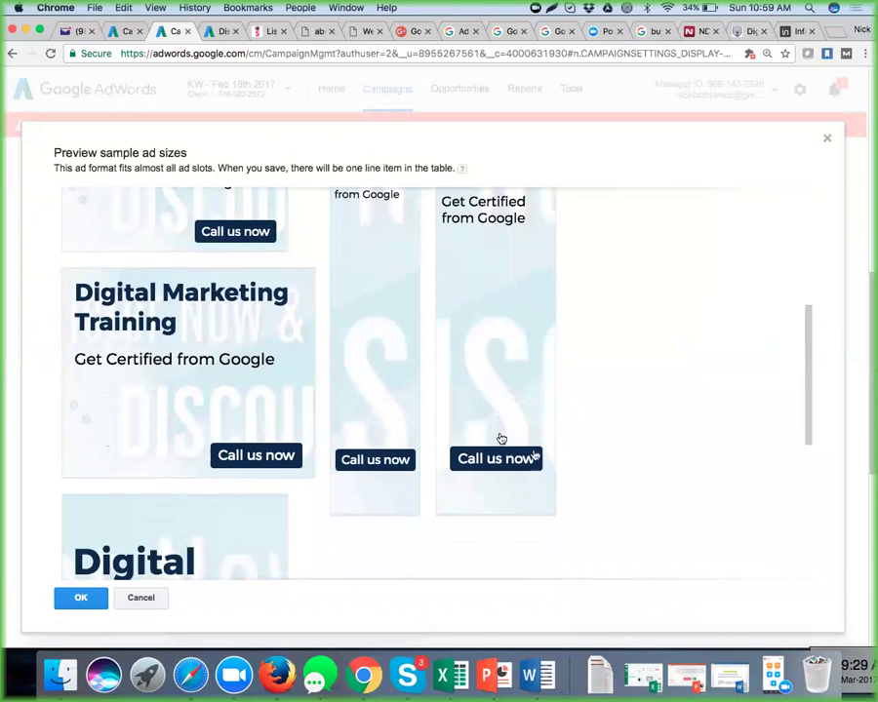
scroll(547, 332, "down", 5)
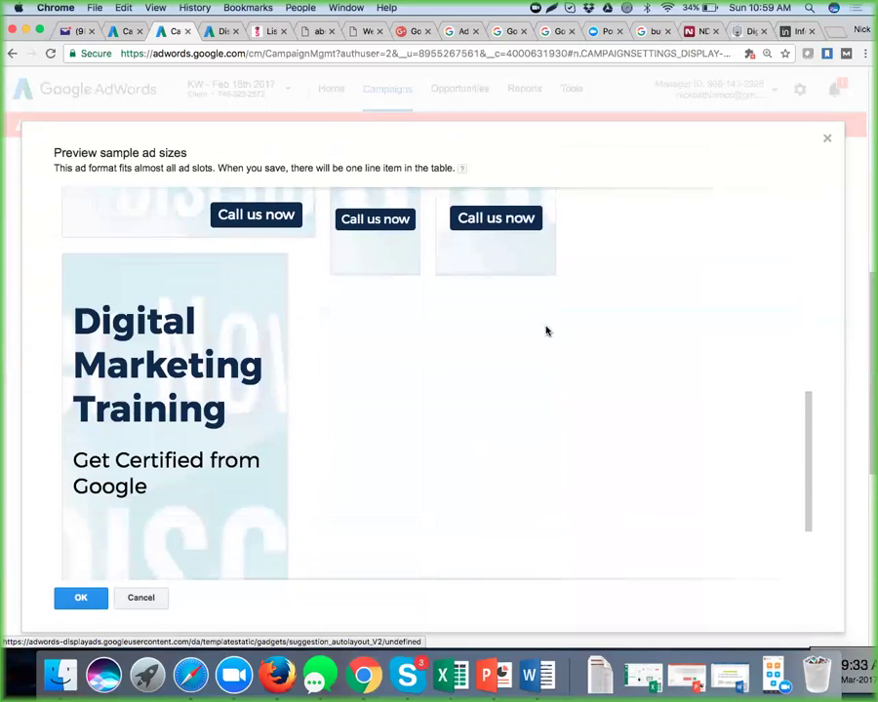
scroll(546, 332, "down", 3)
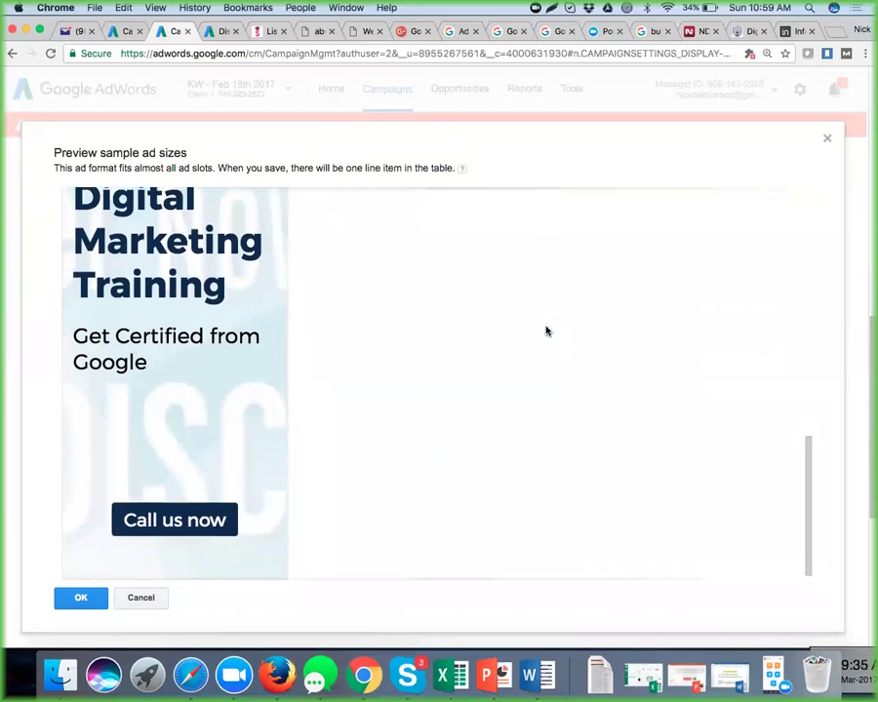
scroll(546, 332, "up", 10)
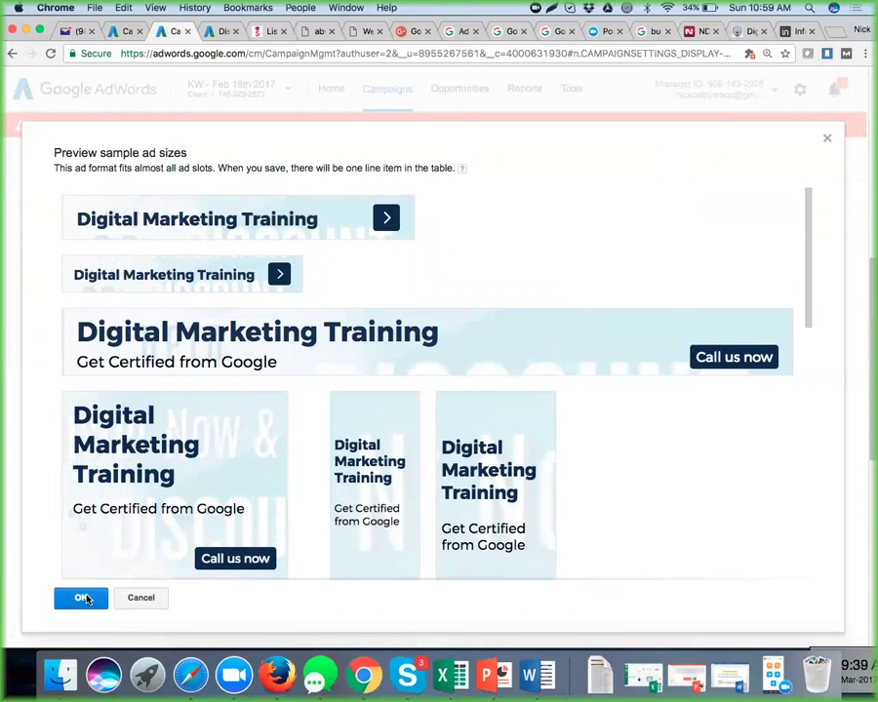
left_click(84, 597)
scroll(89, 575, "down", 2)
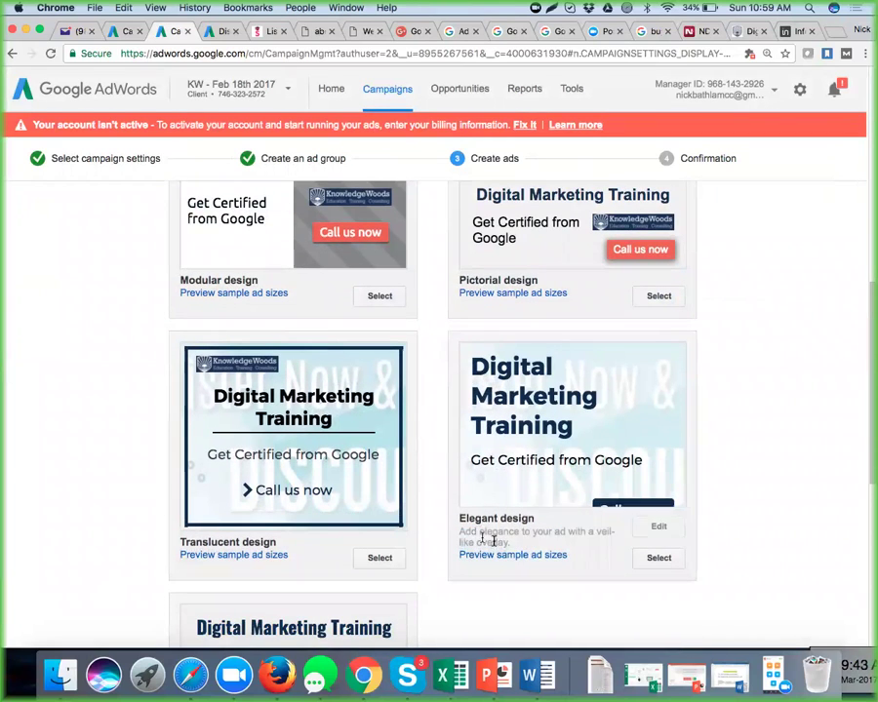
Select the Elegant design card and open it in the ad Editor.
left_click(658, 527)
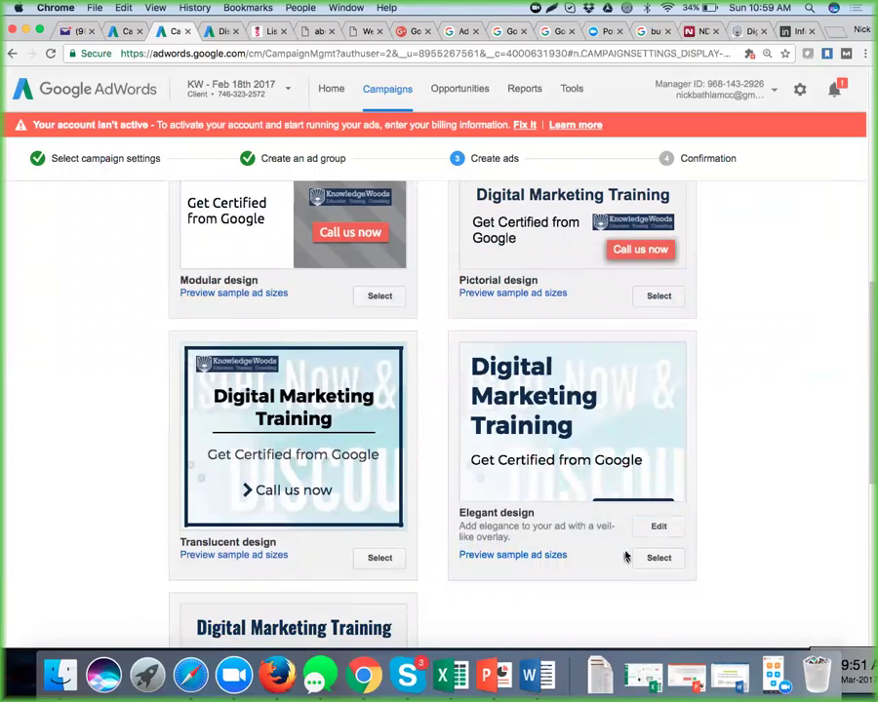
left_click(659, 559)
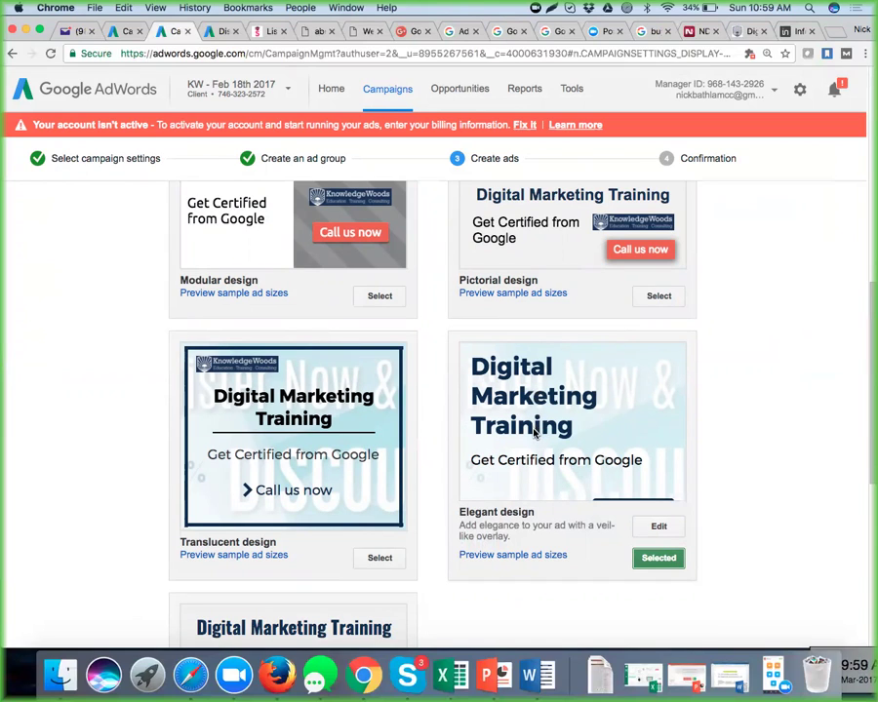
left_click(660, 527)
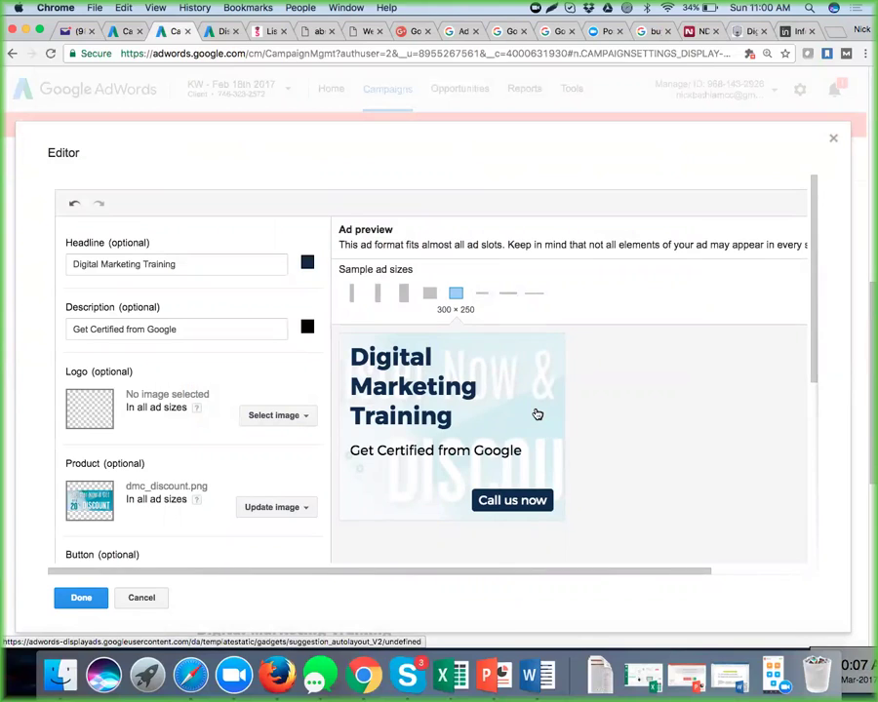
Preview the Elegant ad at 320 × 50, 468 × 60 and 300 × 600, then close the Editor.
left_click(483, 295)
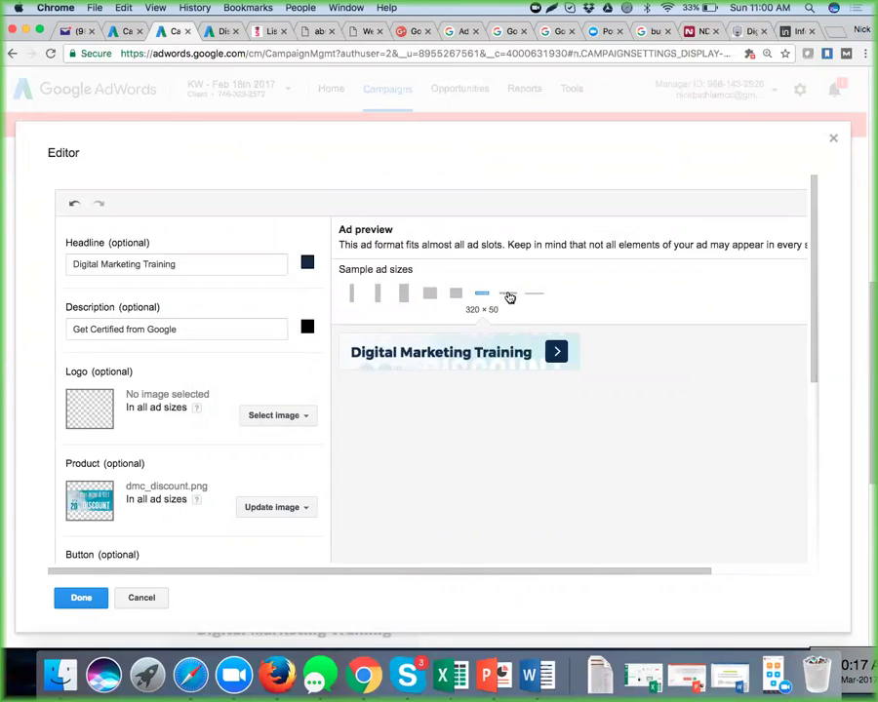
left_click(506, 295)
left_click(404, 294)
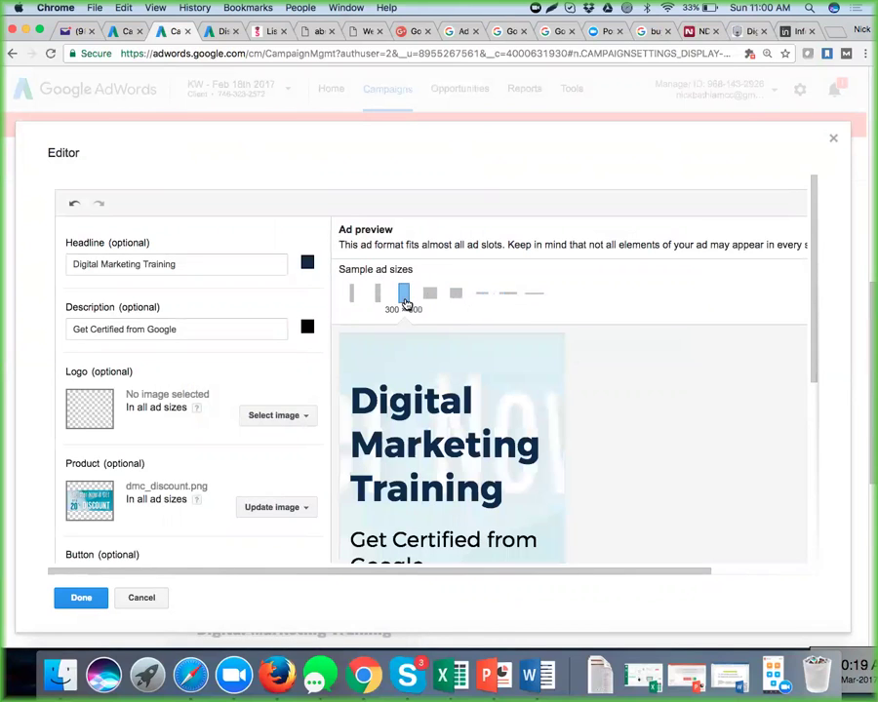
left_click_drag(181, 331, 91, 328)
left_click_drag(185, 263, 85, 263)
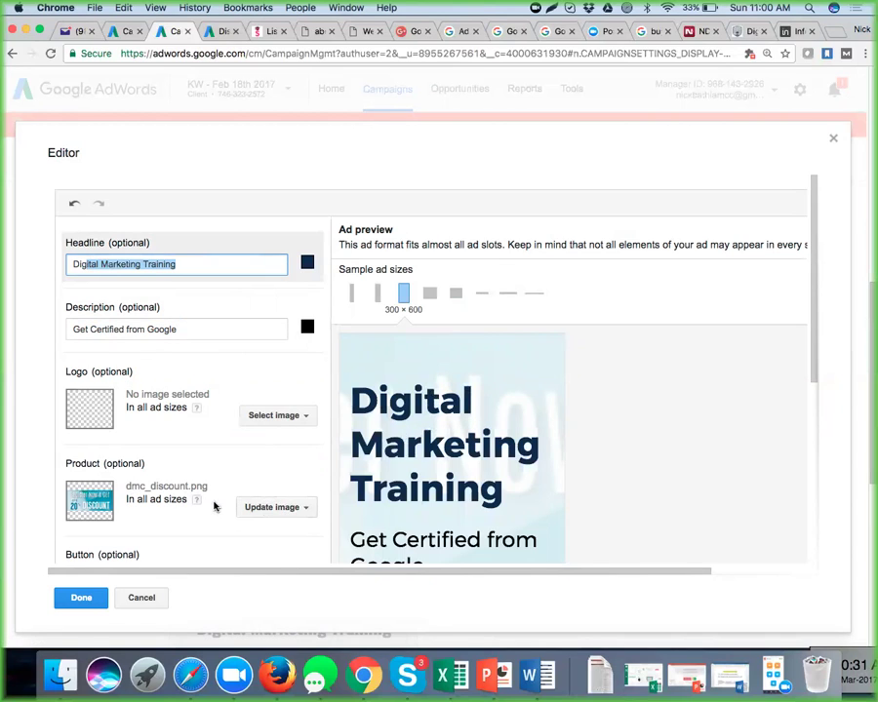
scroll(216, 495, "down", 5)
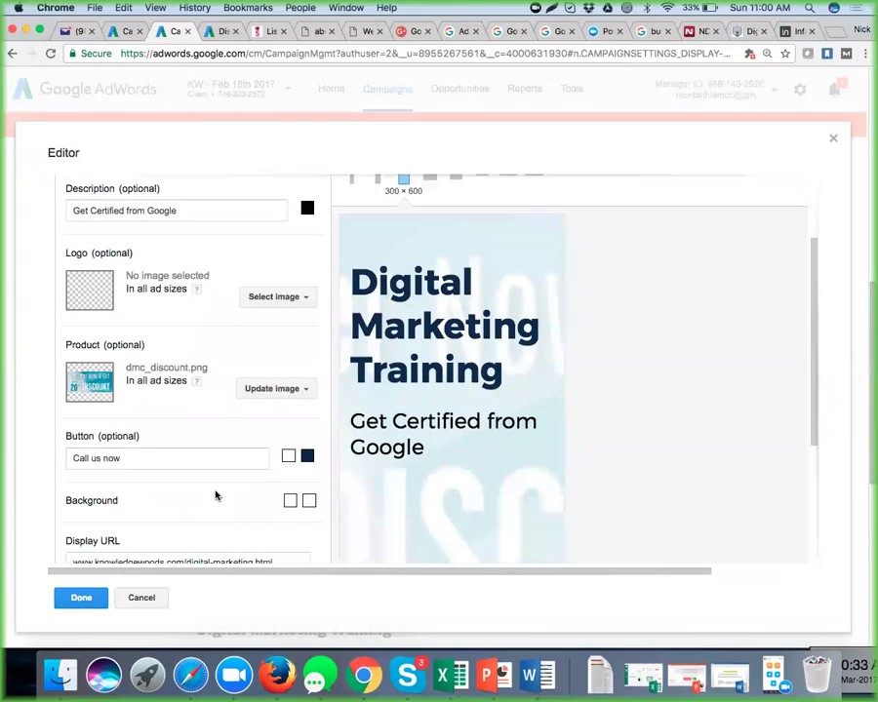
scroll(191, 456, "down", 3)
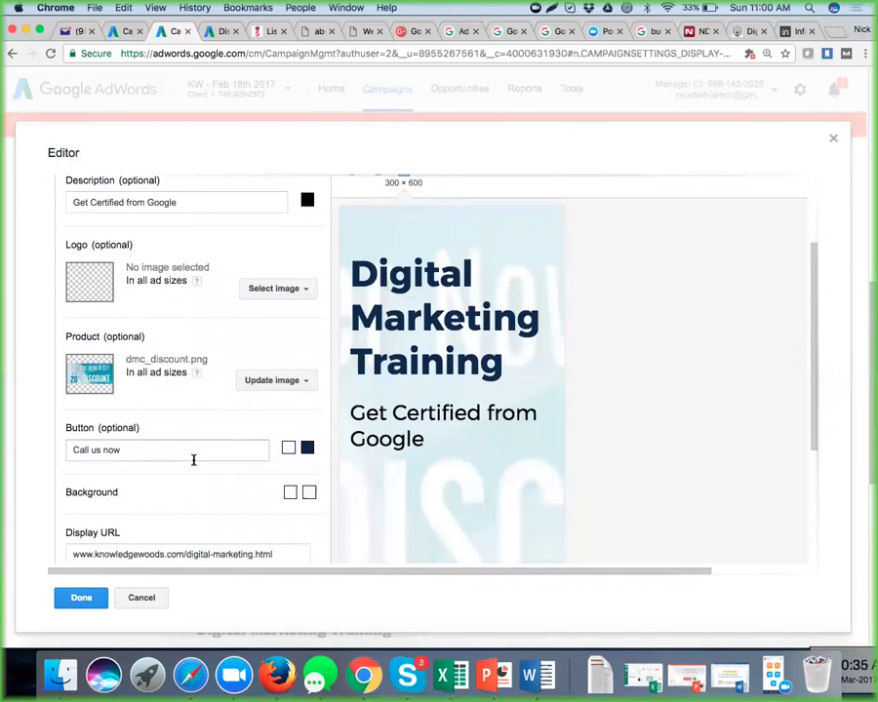
scroll(193, 460, "down", 2)
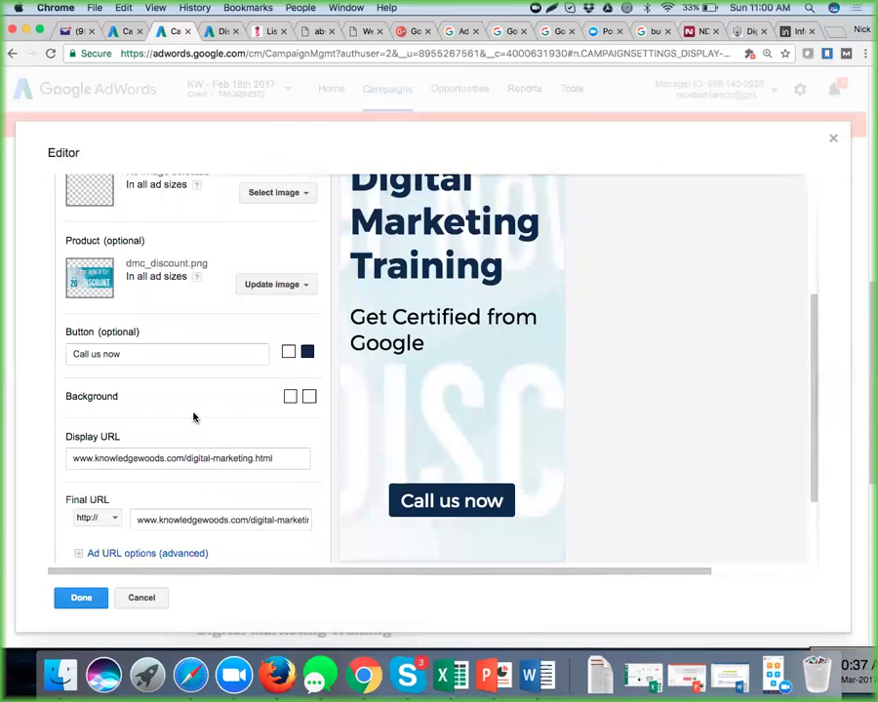
scroll(193, 418, "down", 4)
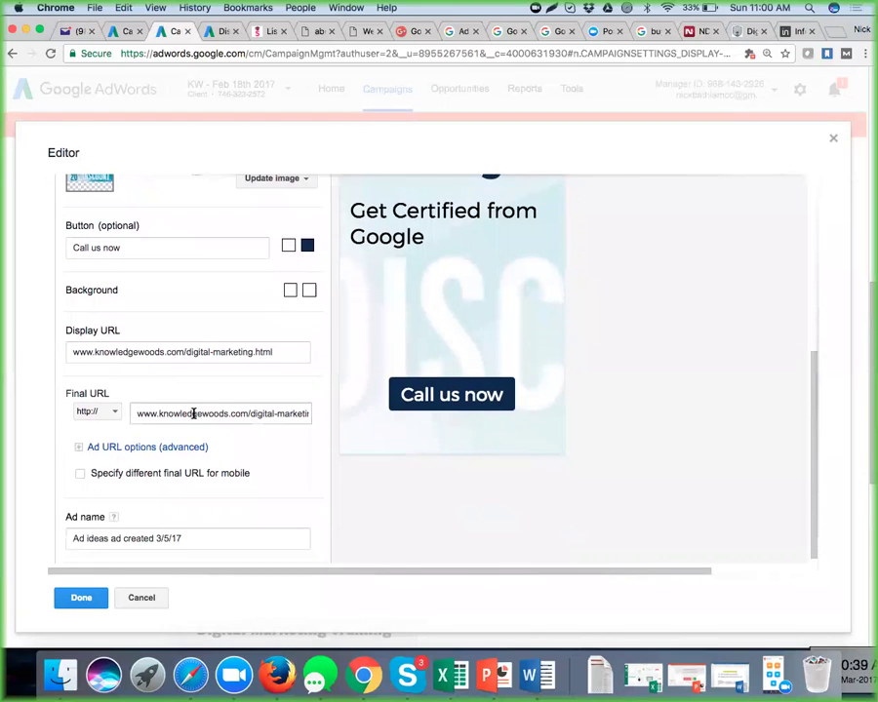
left_click(80, 599)
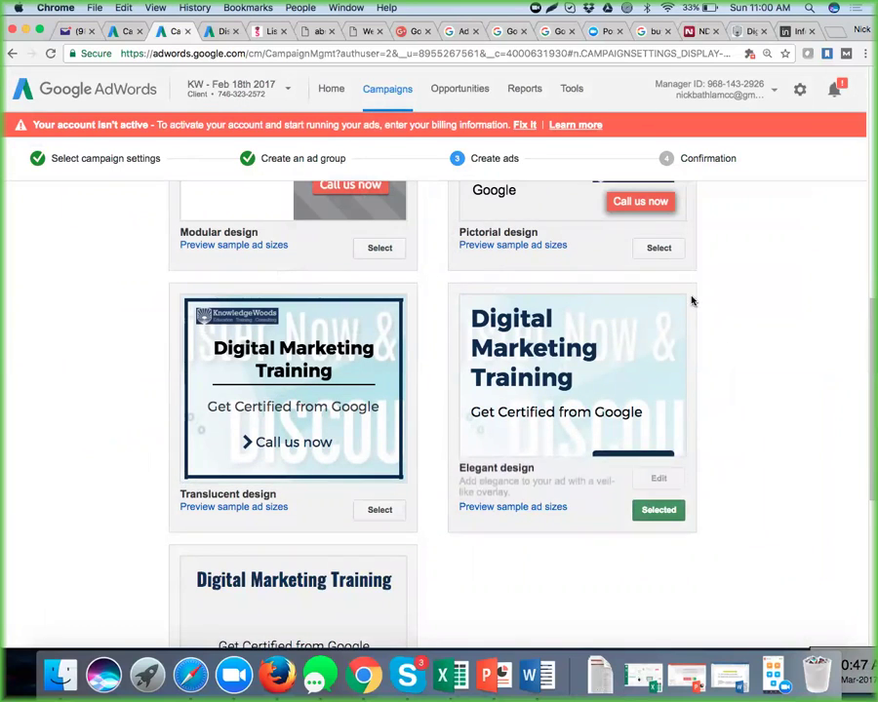
Save the Elegant-design ad, retrying Save twice while the page only shows a spinner.
scroll(691, 301, "up", 10)
scroll(691, 300, "down", 5)
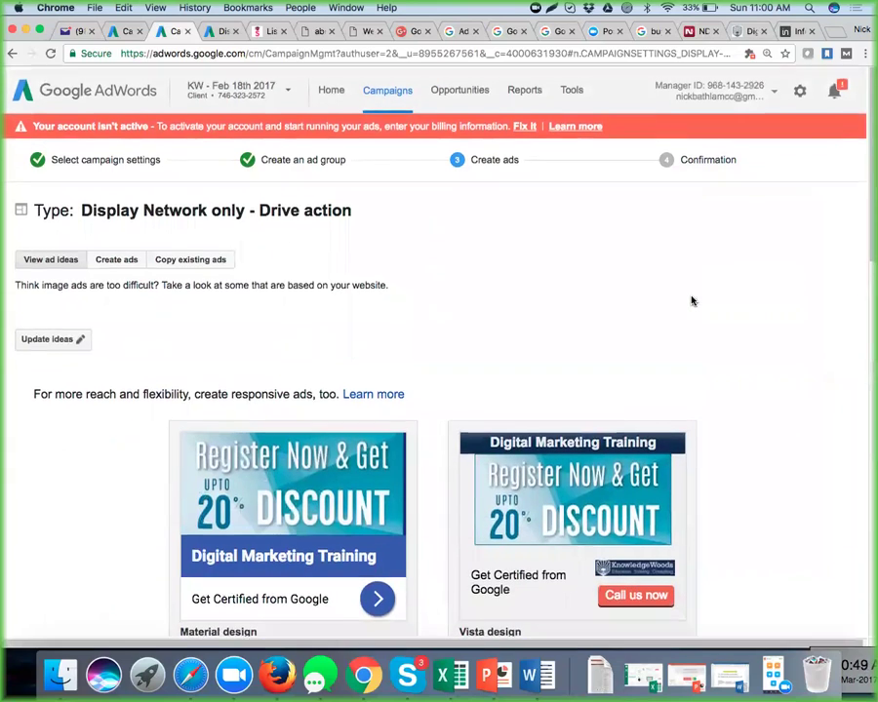
scroll(691, 300, "down", 5)
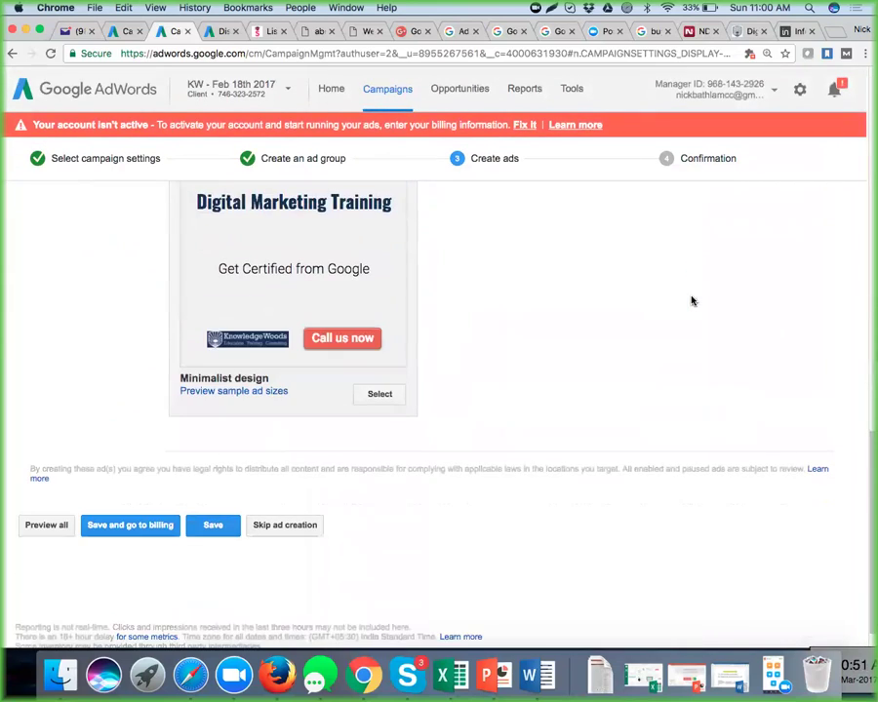
left_click(213, 527)
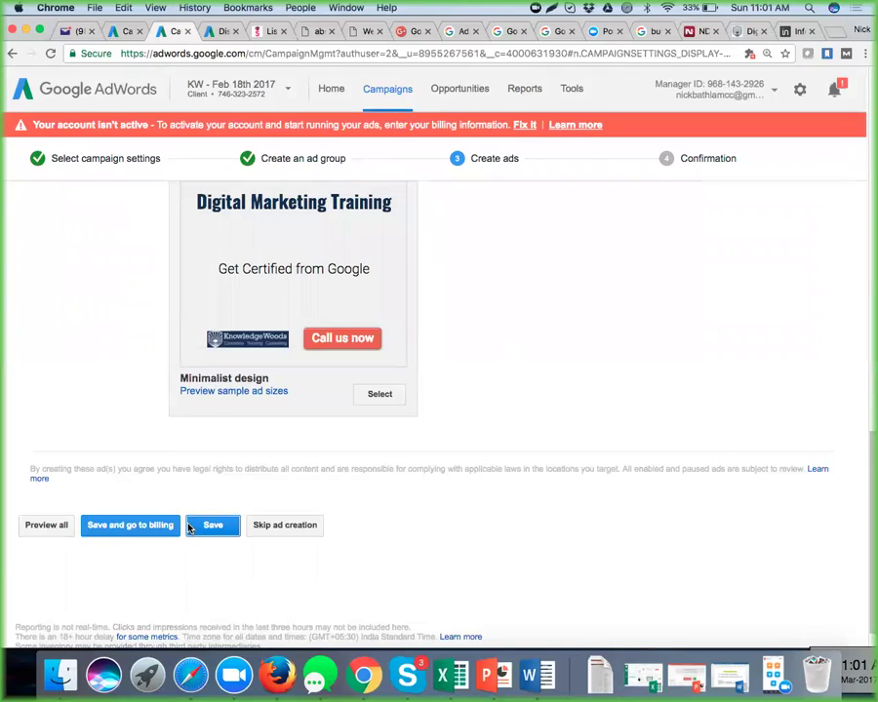
mouse_move(260, 268)
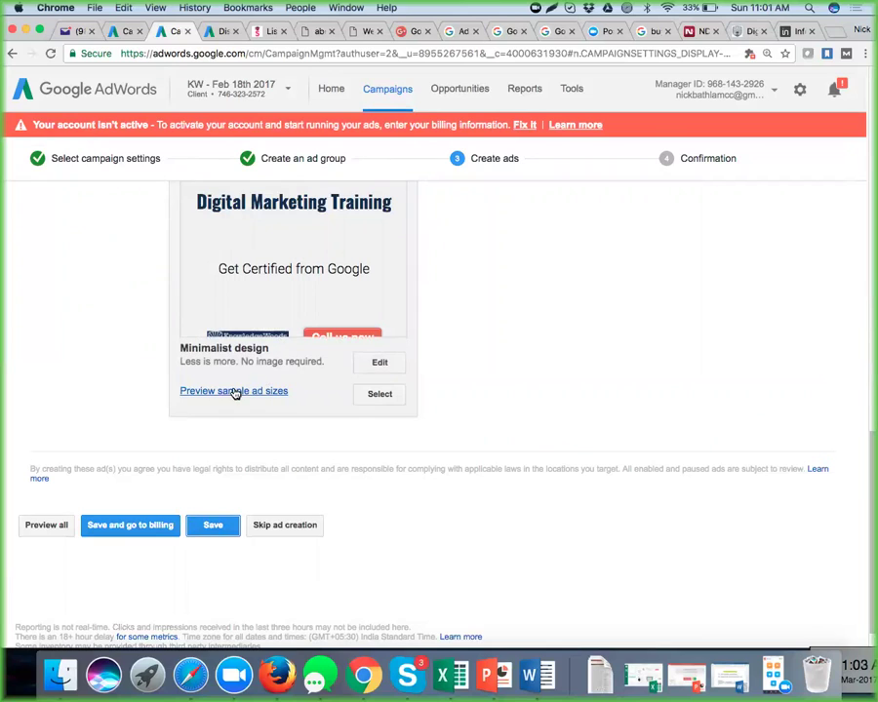
left_click(213, 529)
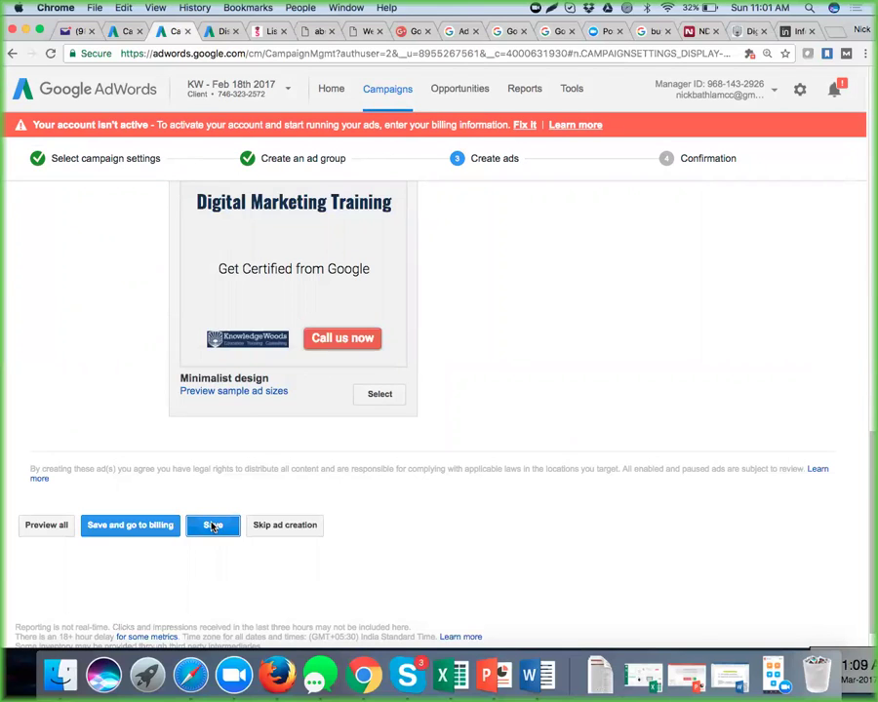
left_click(213, 526)
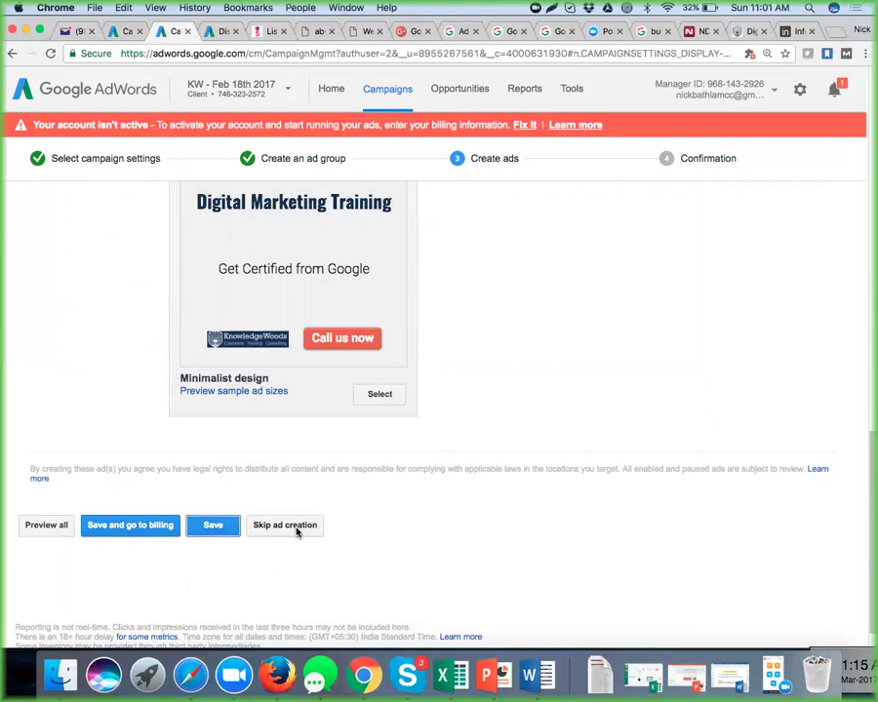
scroll(336, 468, "up", 5)
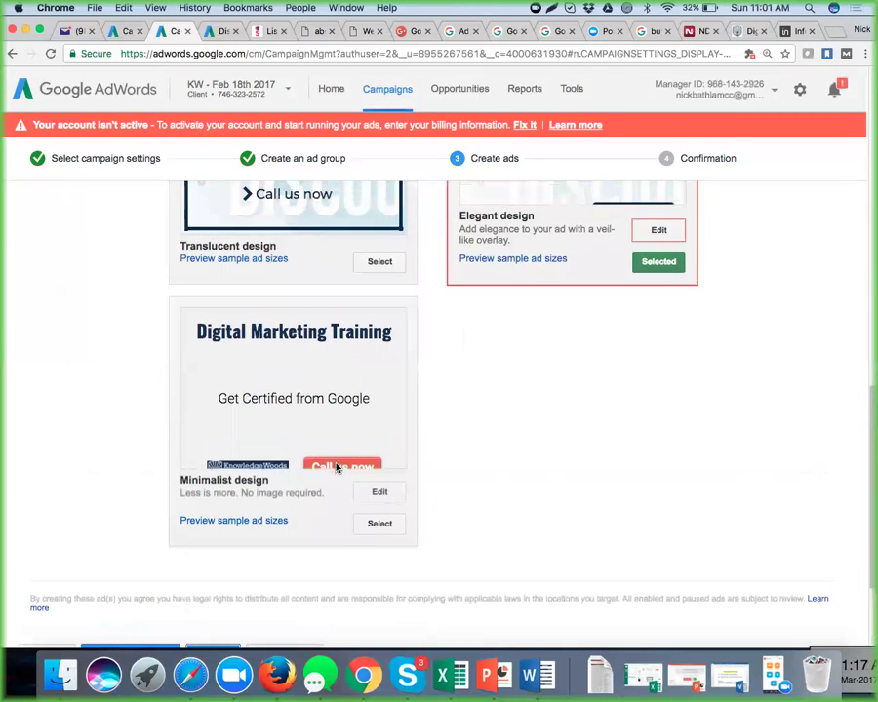
scroll(335, 468, "up", 4)
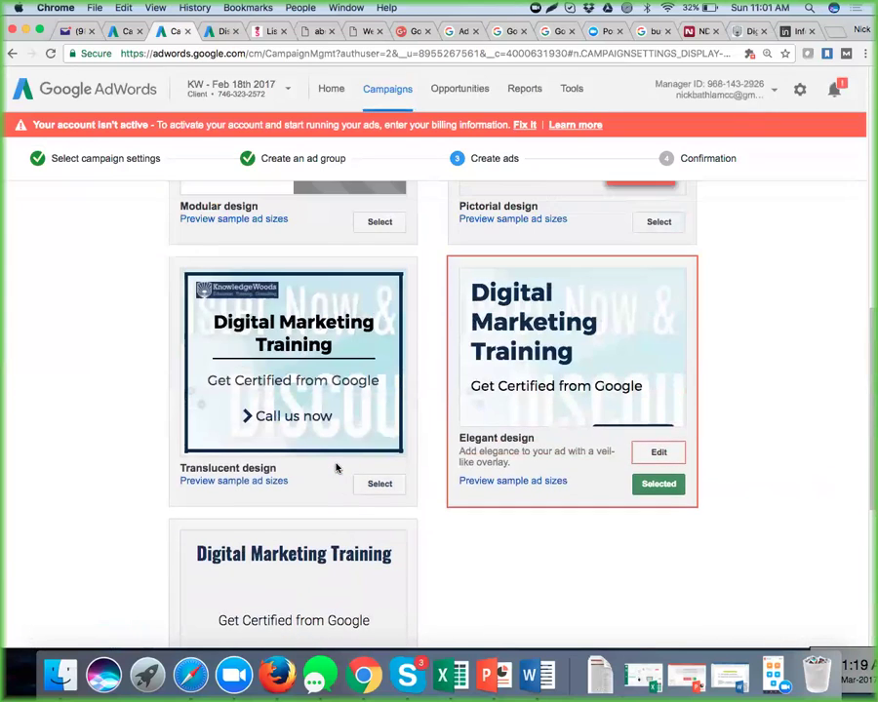
Deselect the Elegant design, select the Pictorial design and save that choice.
left_click(659, 504)
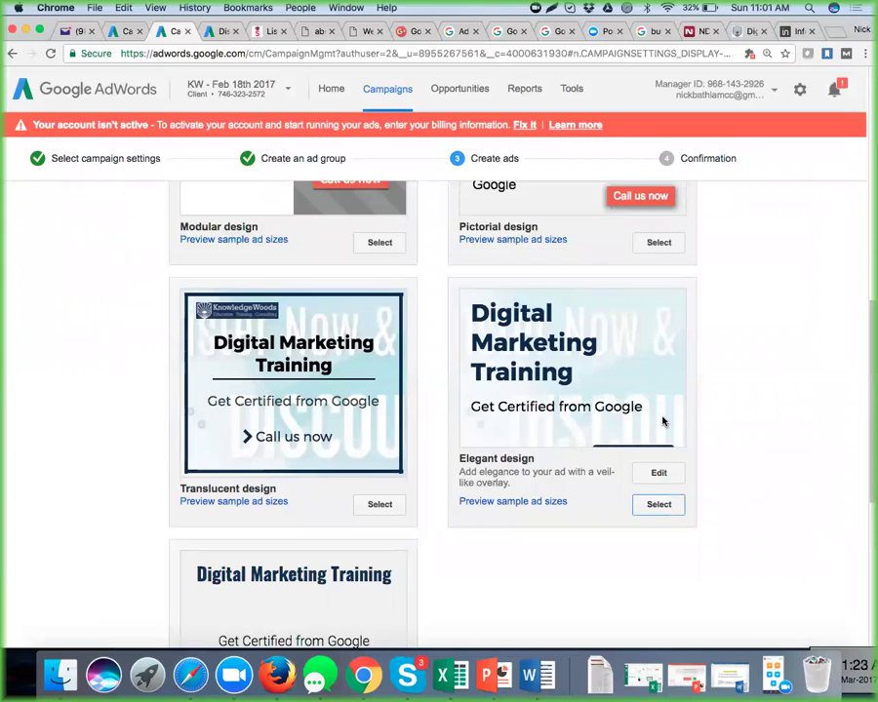
scroll(662, 420, "up", 3)
scroll(662, 421, "up", 4)
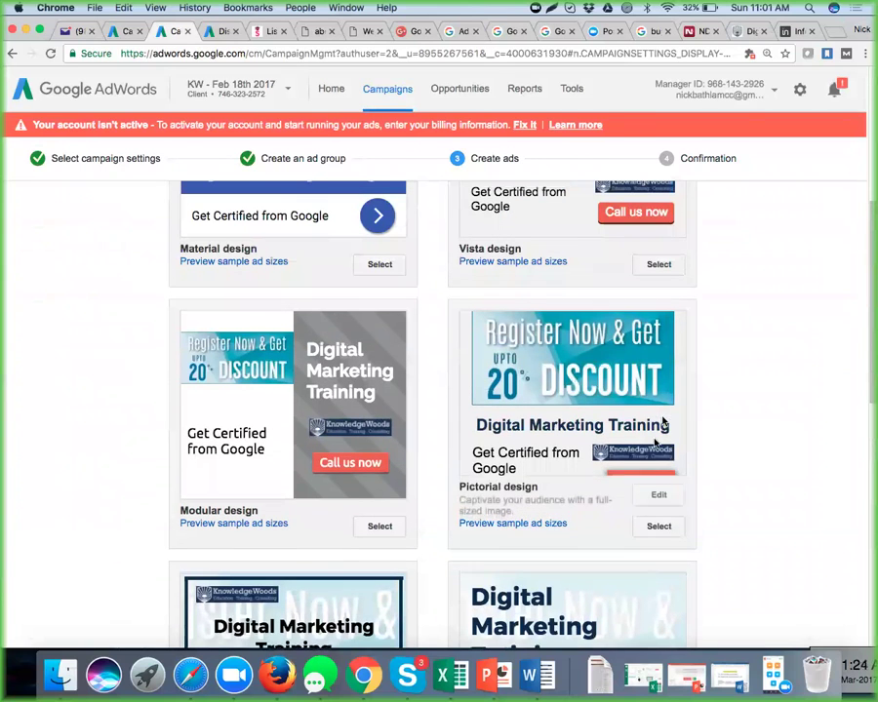
left_click(661, 527)
scroll(706, 569, "down", 12)
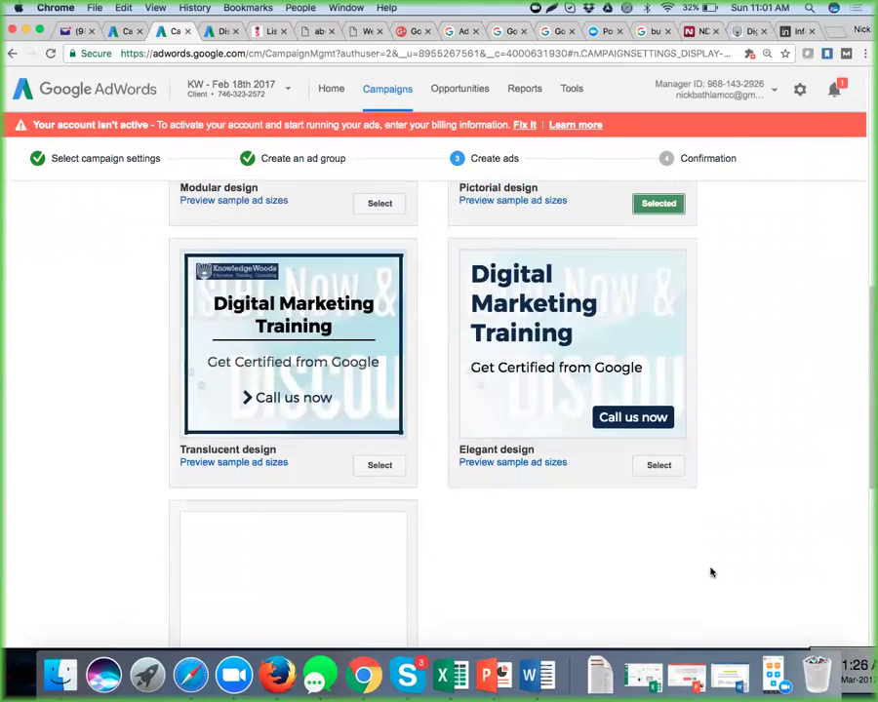
left_click(211, 599)
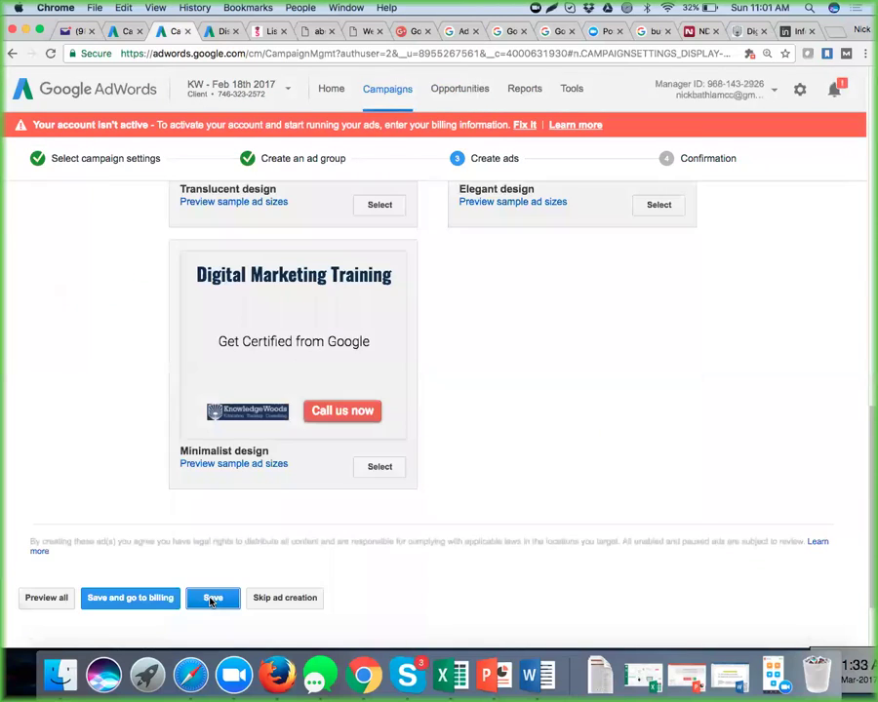
scroll(571, 378, "up", 3)
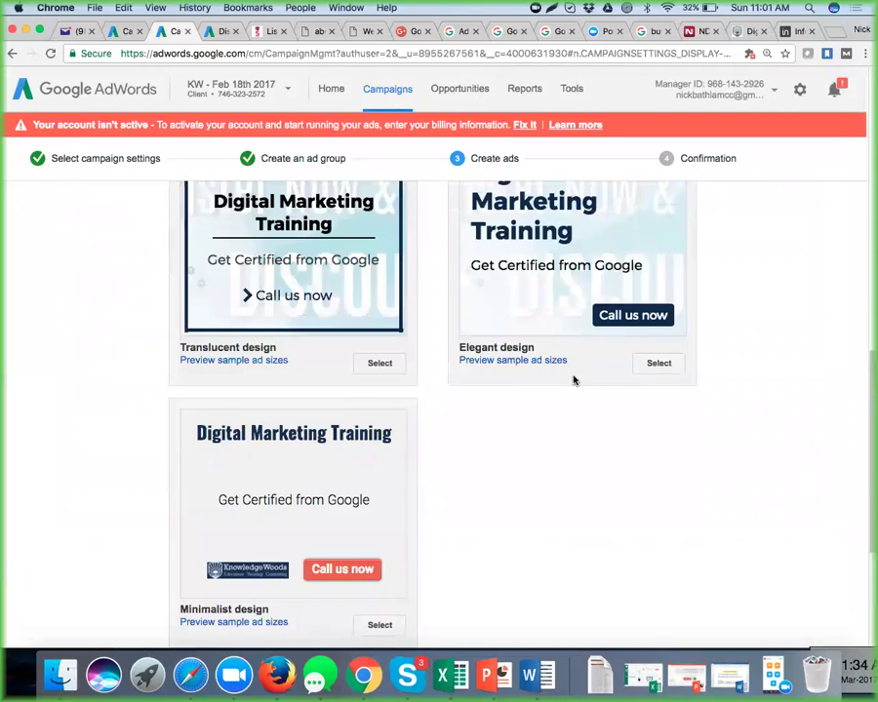
scroll(574, 380, "up", 5)
left_click(660, 312)
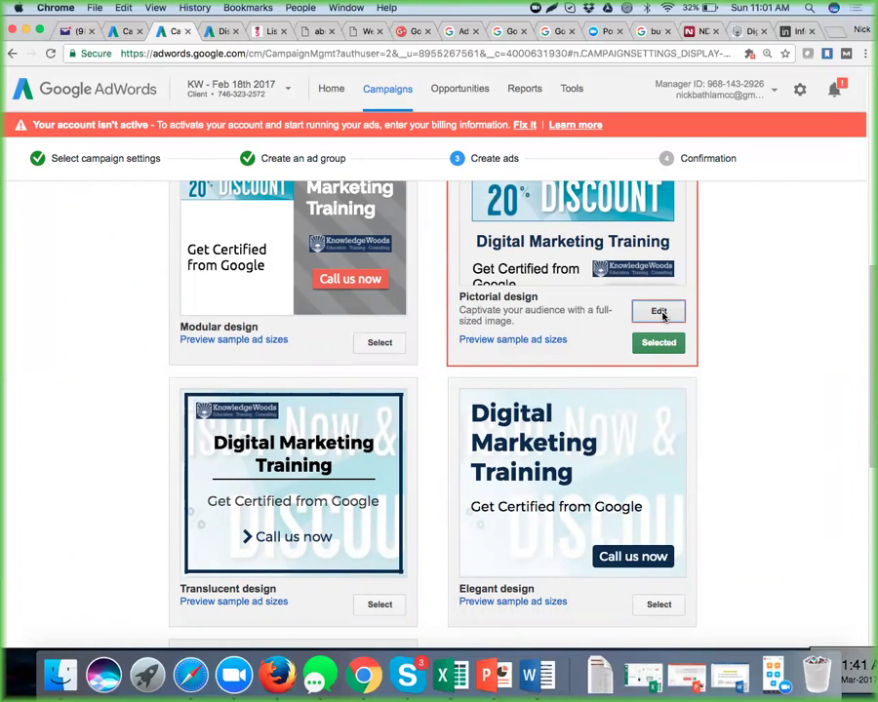
Delete 'from Google' from the Pictorial ad's description, leaving 'Get Certified', and confirm.
left_click(659, 312)
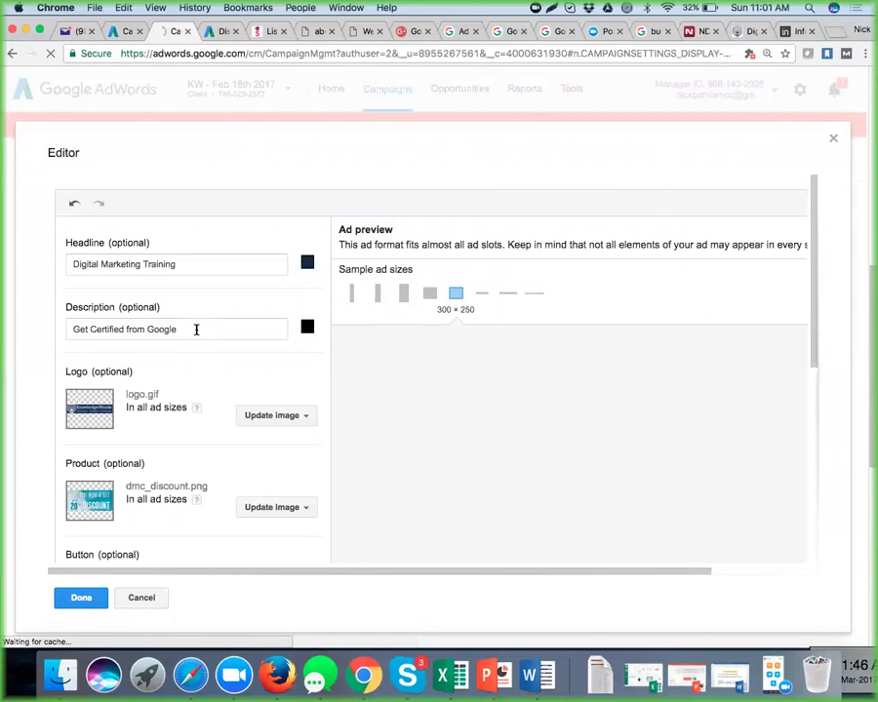
left_click(125, 329)
left_click_drag(126, 329, 188, 319)
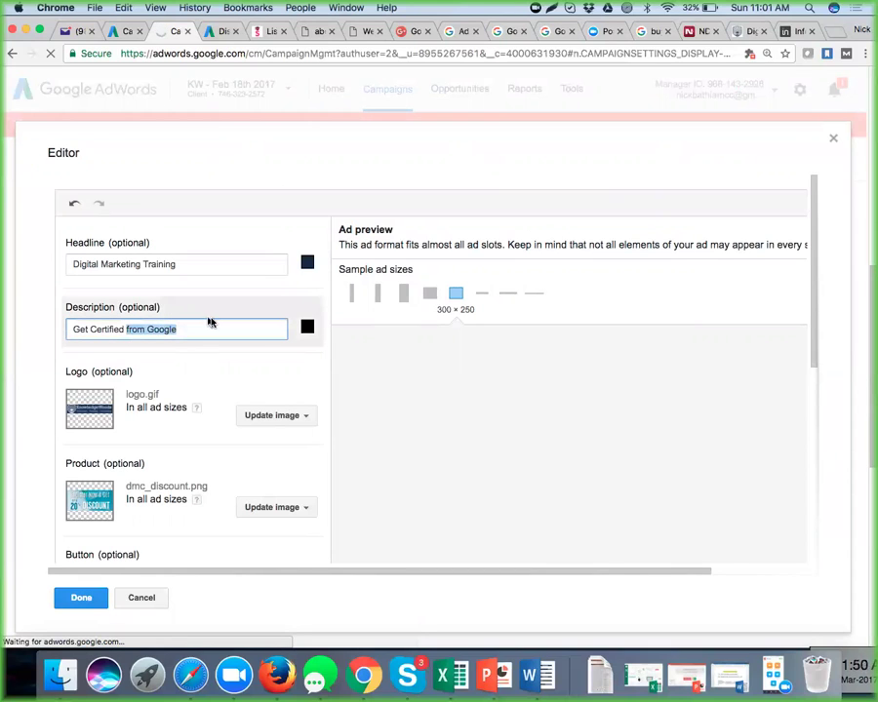
key("BackSpace")
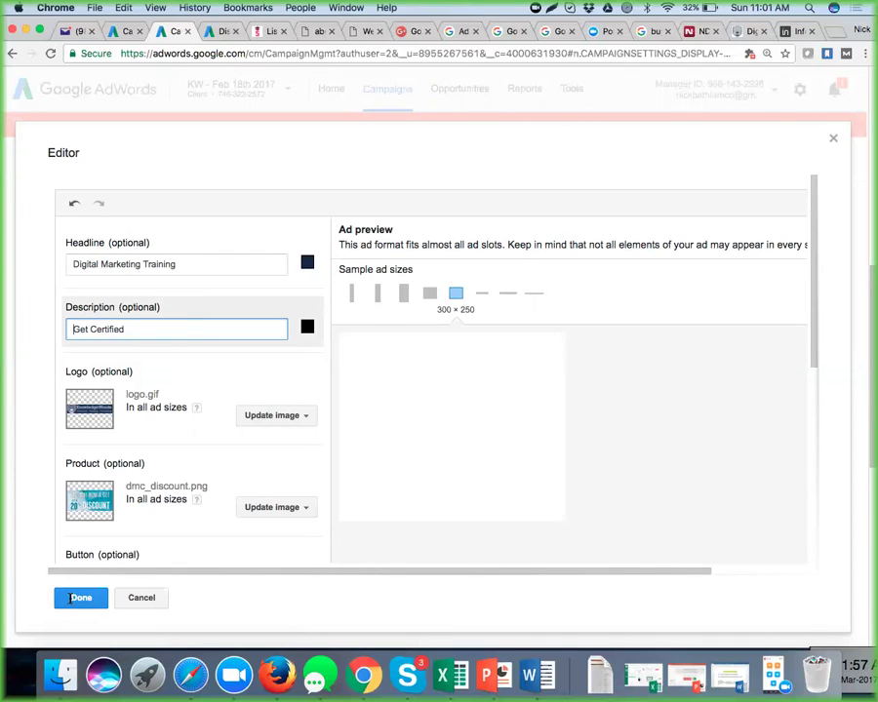
left_click(72, 599)
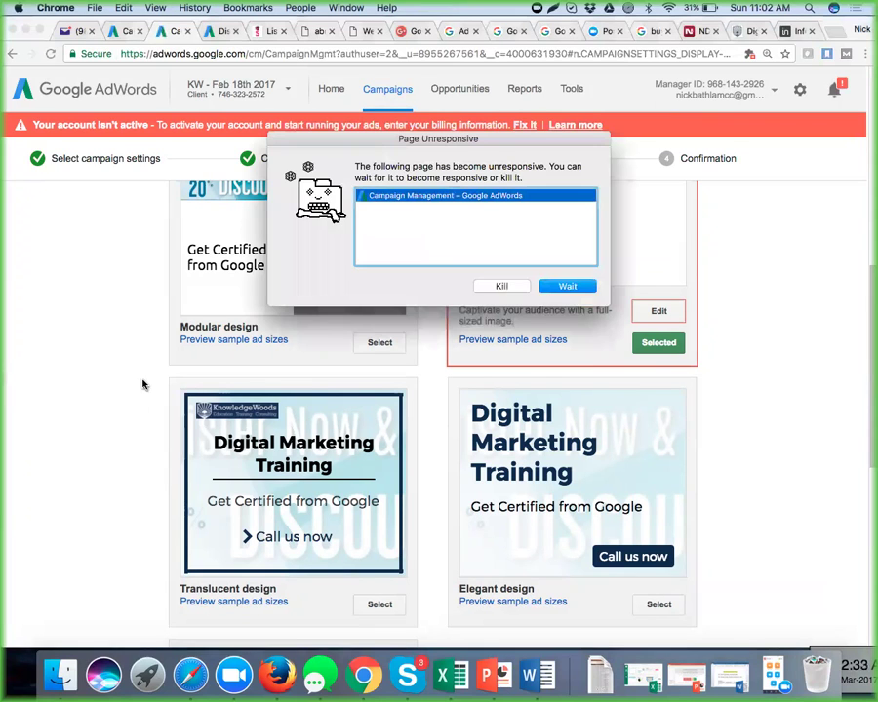
Deselect the Pictorial design for the display ad.
scroll(585, 312, "down", 3)
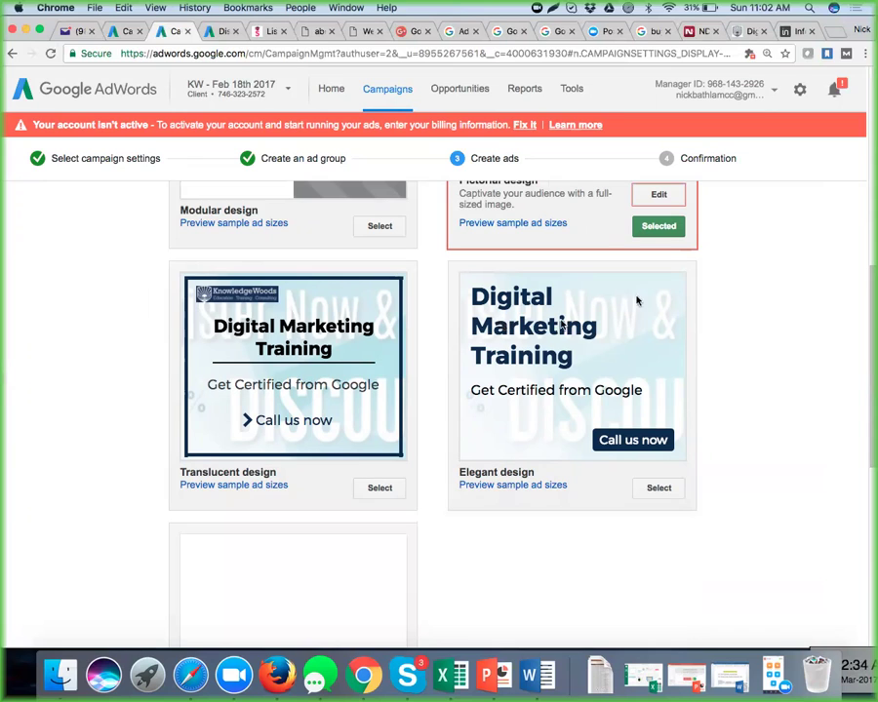
scroll(372, 404, "down", 10)
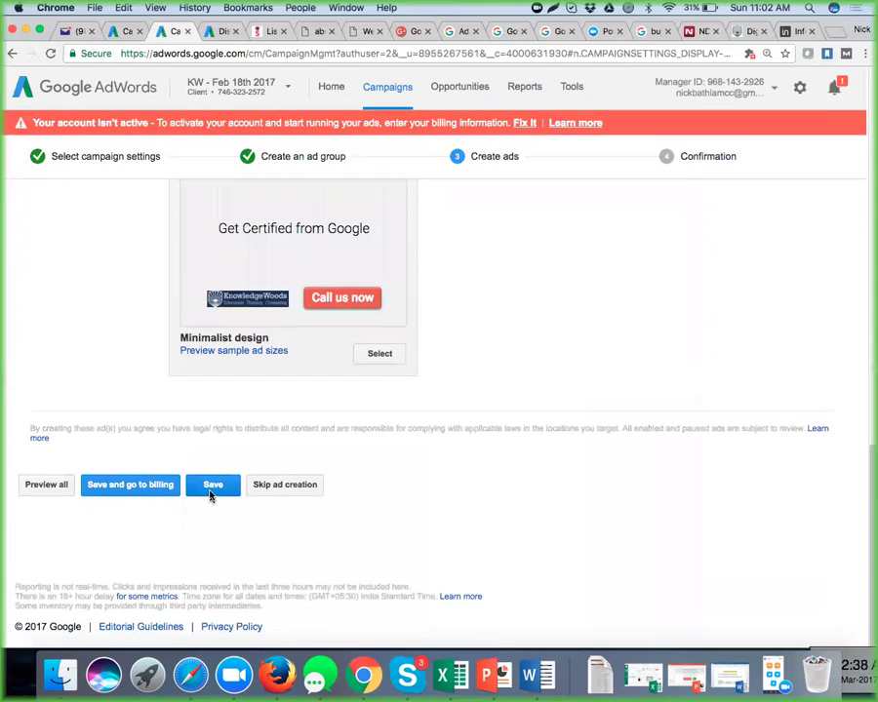
scroll(211, 489, "up", 2)
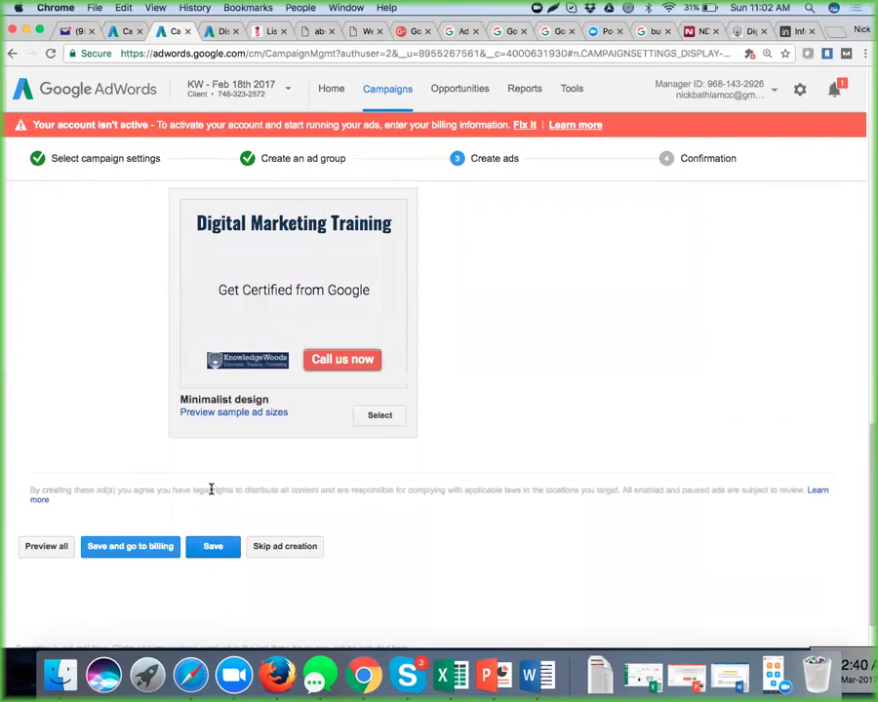
scroll(212, 490, "up", 2)
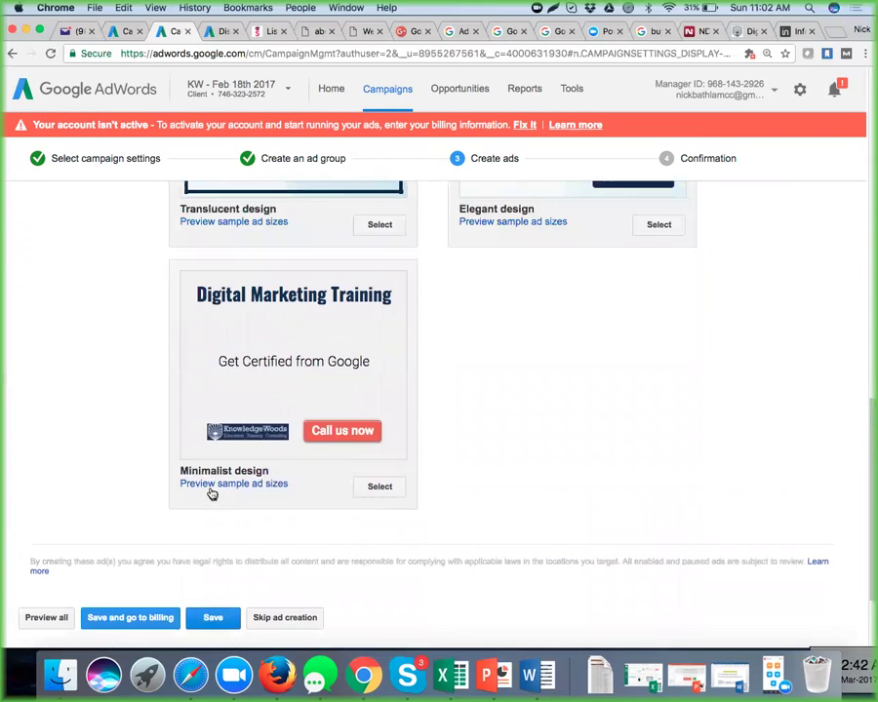
scroll(605, 422, "up", 12)
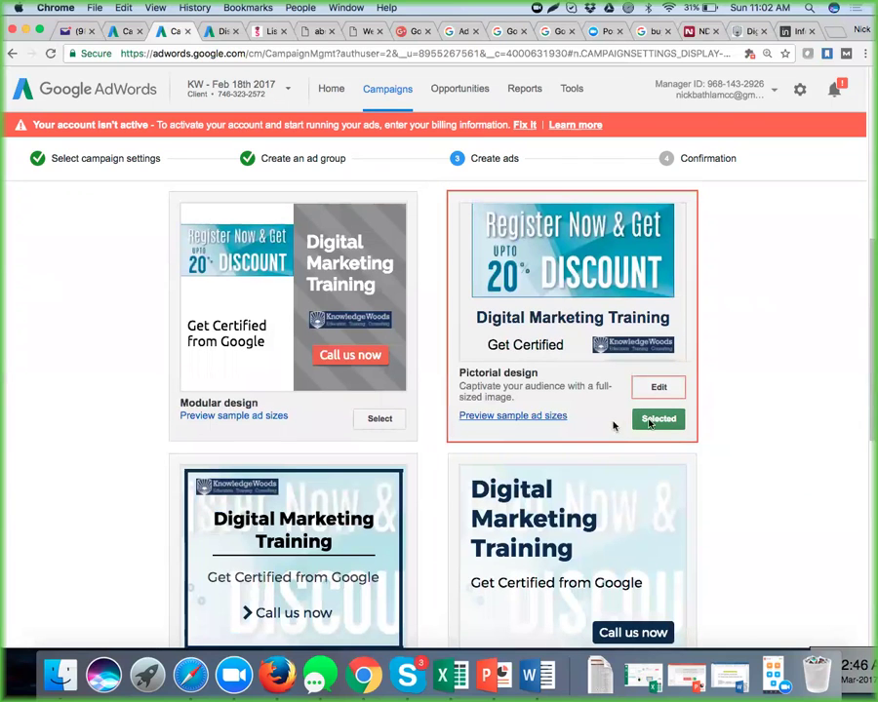
left_click(658, 419)
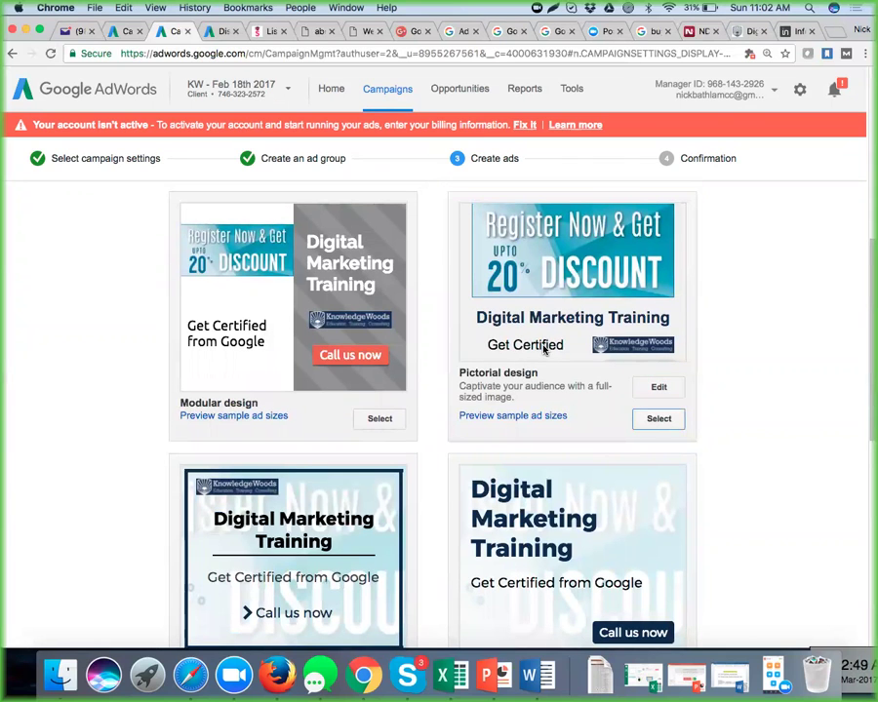
Select the Vista design instead and scroll down past Minimalist to the Save buttons.
scroll(542, 348, "up", 10)
scroll(543, 350, "up", 2)
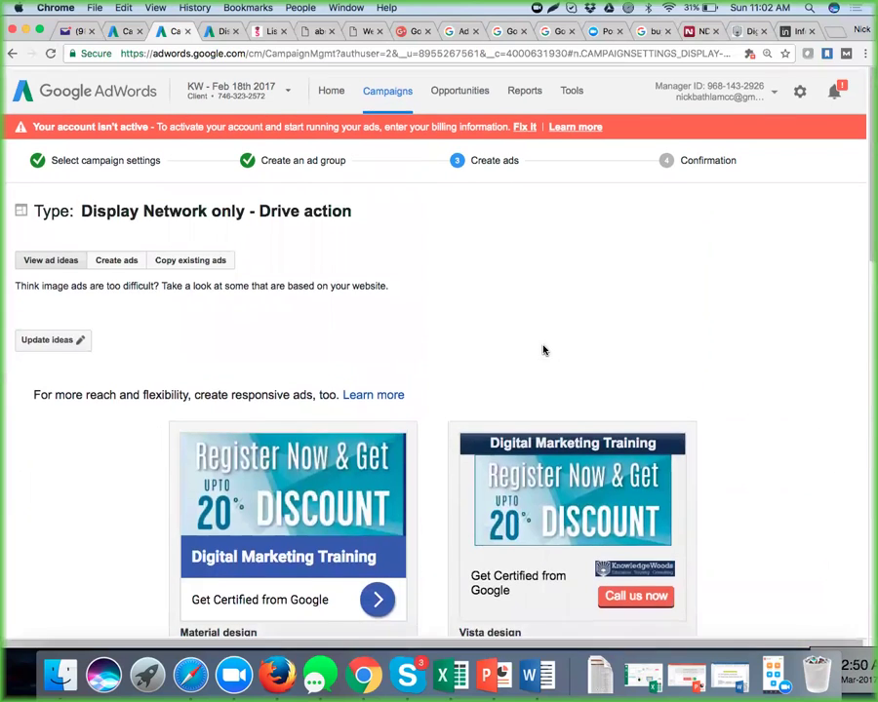
scroll(543, 350, "down", 2)
scroll(543, 350, "down", 3)
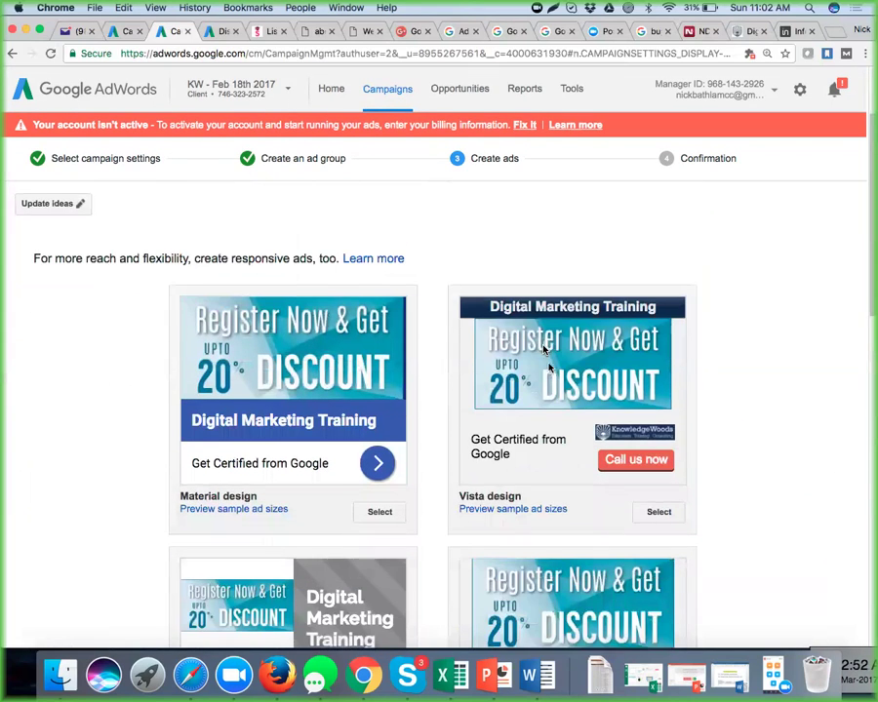
left_click(659, 501)
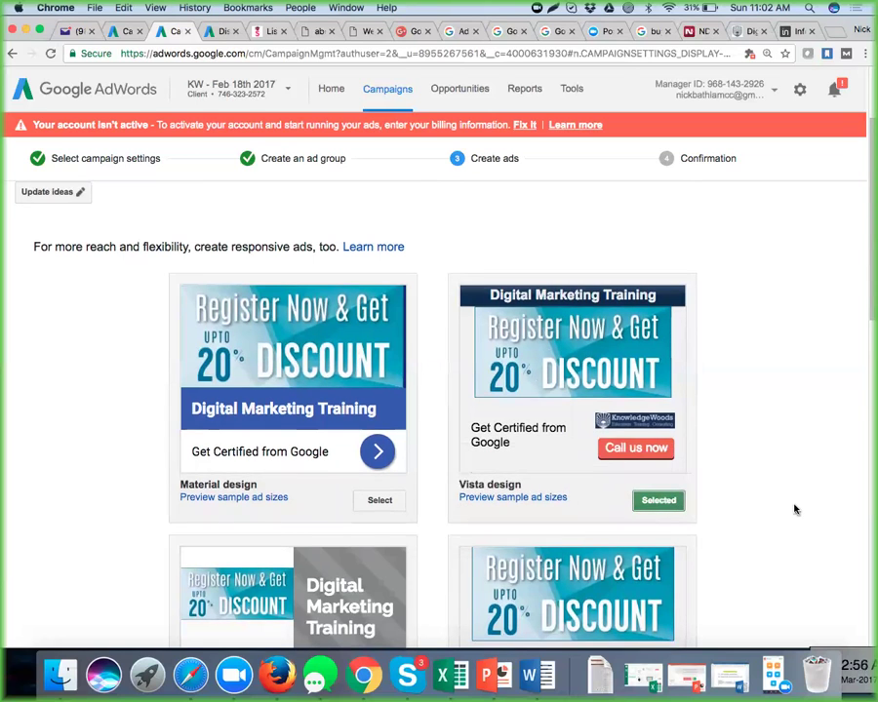
scroll(795, 509, "down", 15)
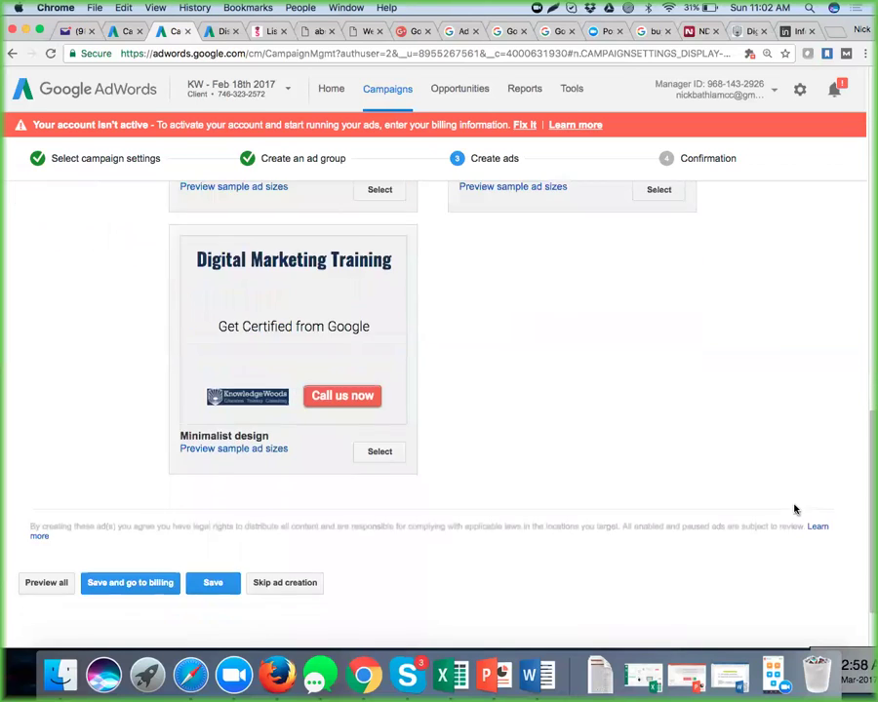
scroll(795, 509, "down", 2)
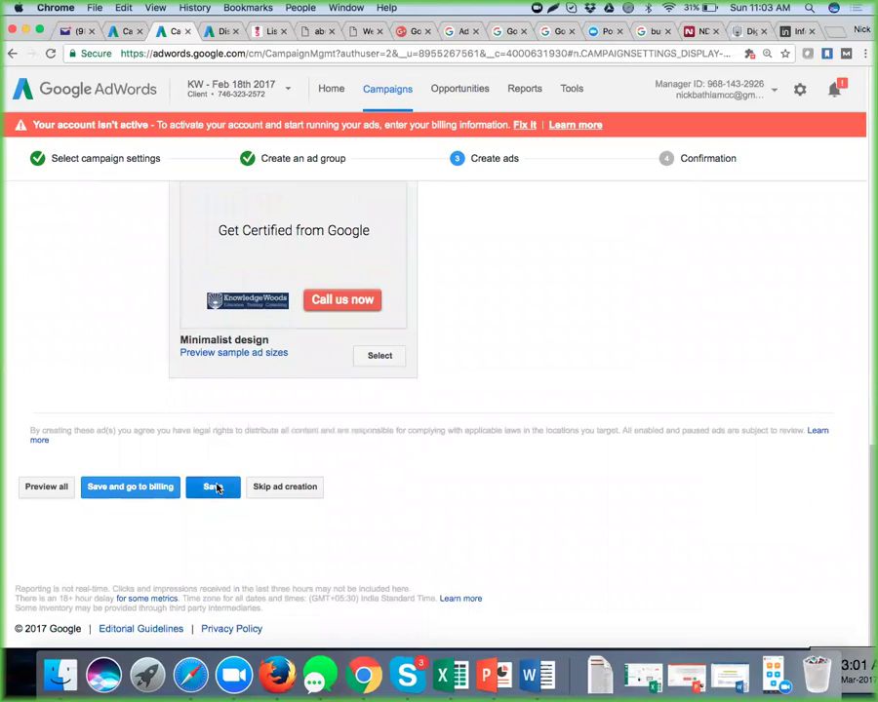
Save the Vista ad and find the 'Please fix errors outlined in red' message on its card.
left_click(213, 487)
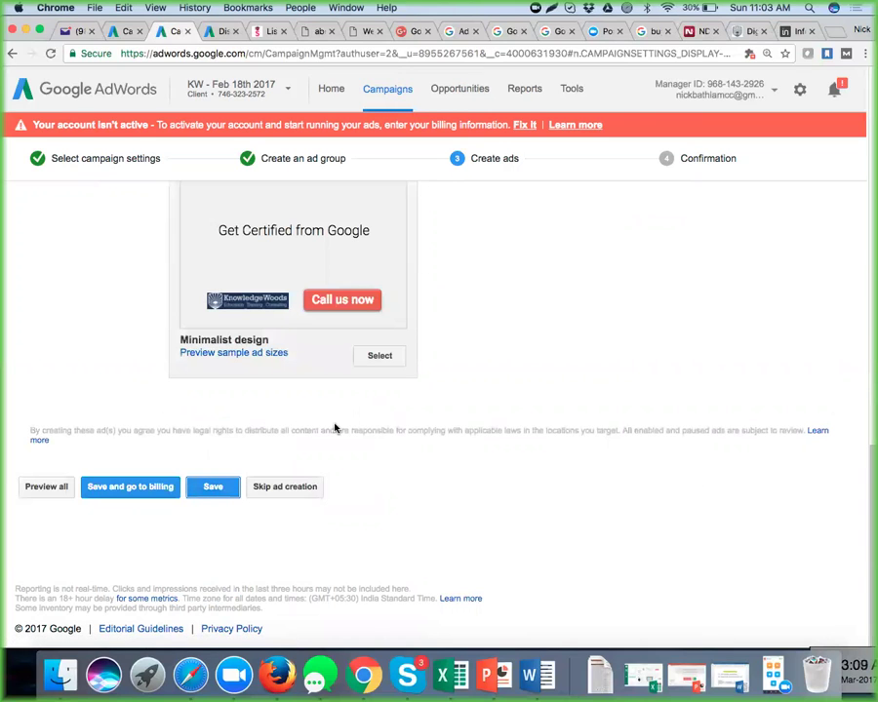
scroll(334, 427, "up", 10)
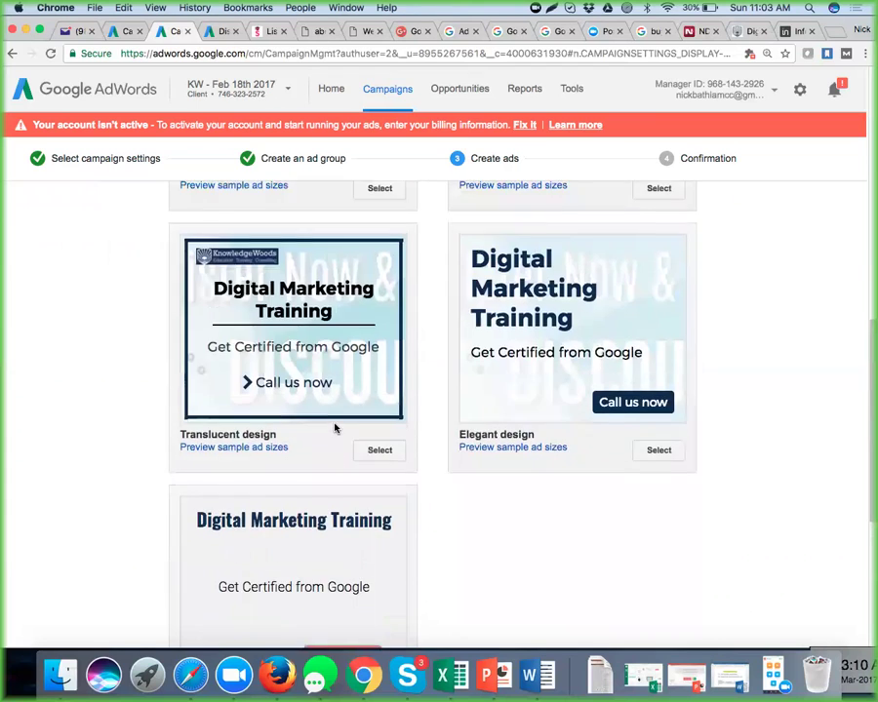
scroll(335, 427, "up", 5)
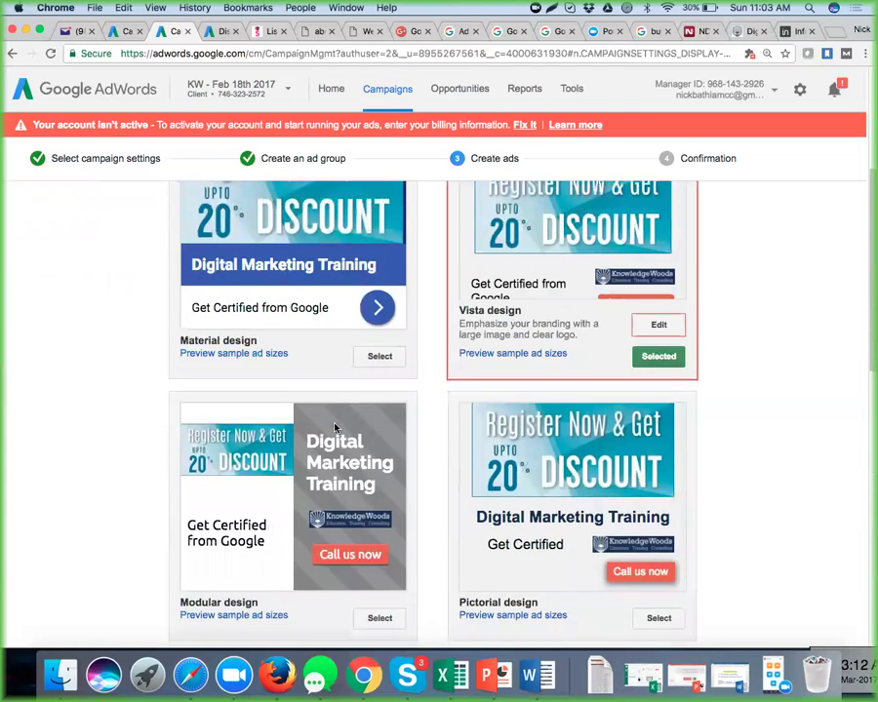
scroll(334, 427, "up", 3)
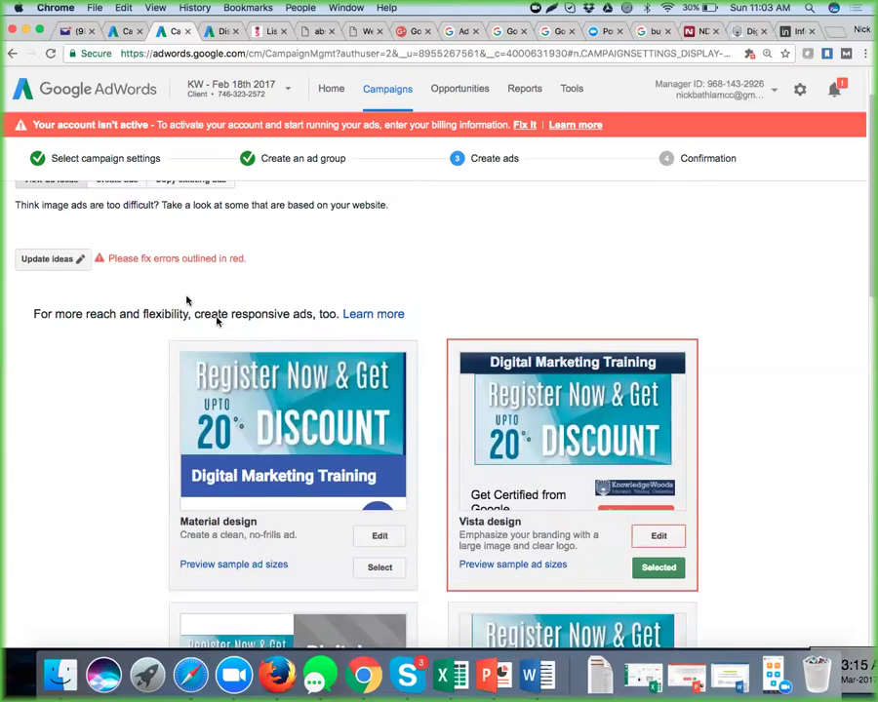
Edit the Vista ad and shorten its headline to 'Digital Marketing' by removing 'Training'.
left_click(658, 537)
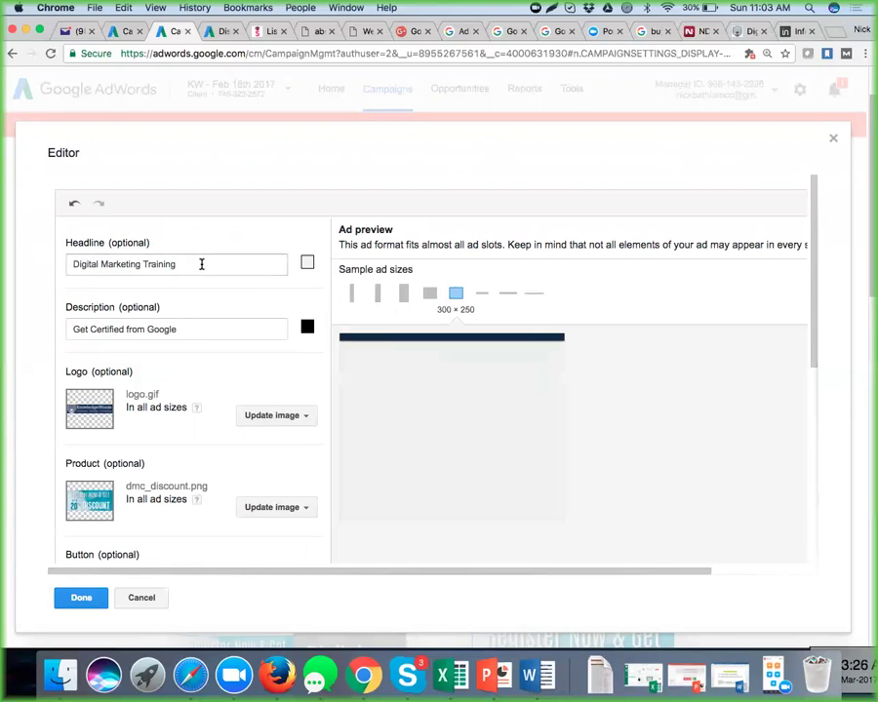
left_click(202, 264)
key("BackSpace")
key("BackSpace")
key("BackSpace")
key("BackSpace")
key("BackSpace")
key("BackSpace")
key("BackSpace")
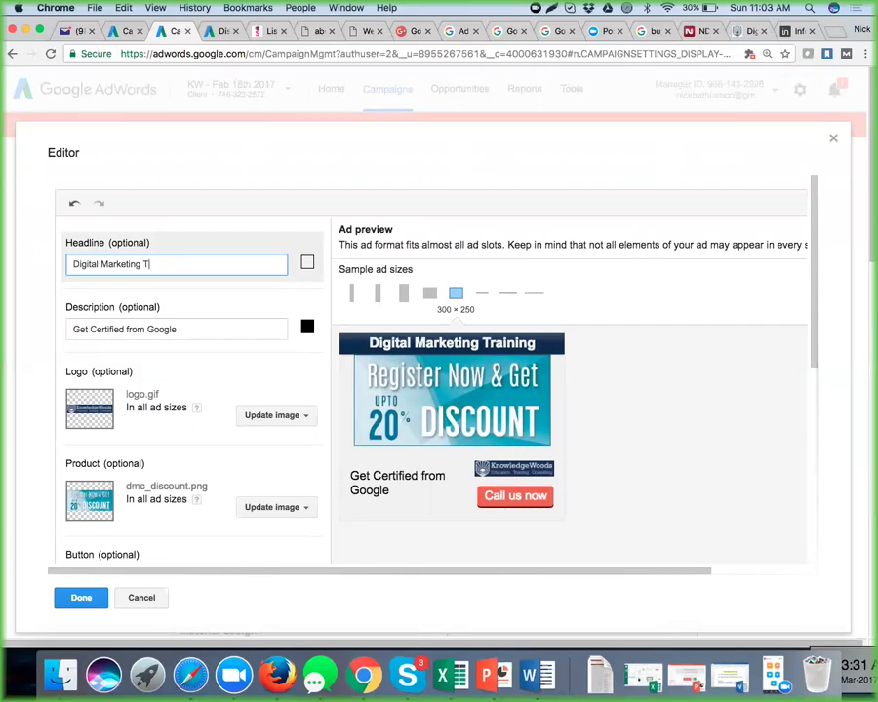
left_click(182, 287)
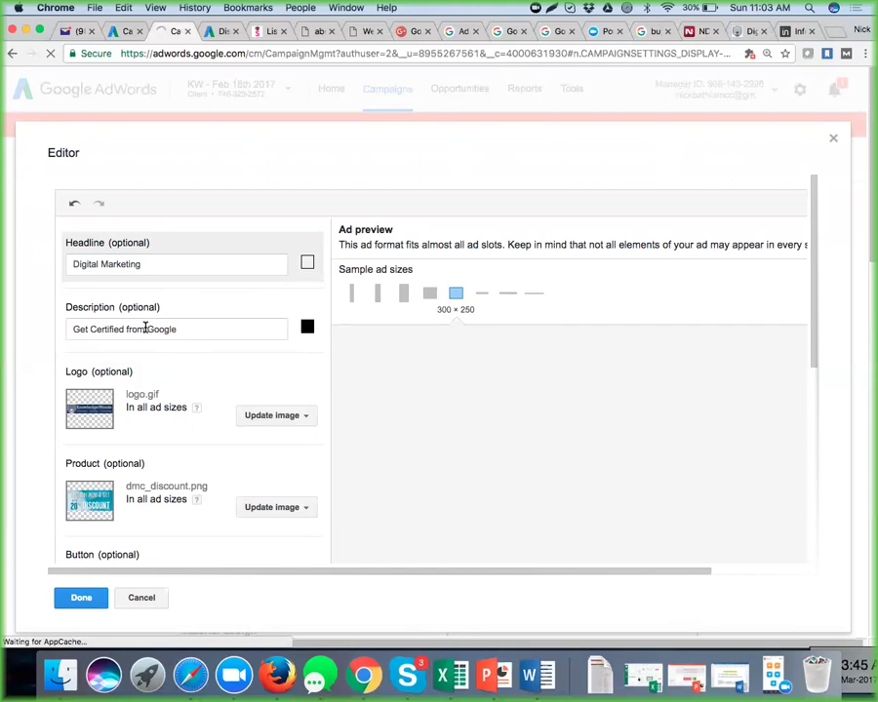
Trim the ad description to 'Get Certified' by deleting 'Google' and the trailing word.
left_click(145, 328)
double_click(171, 332)
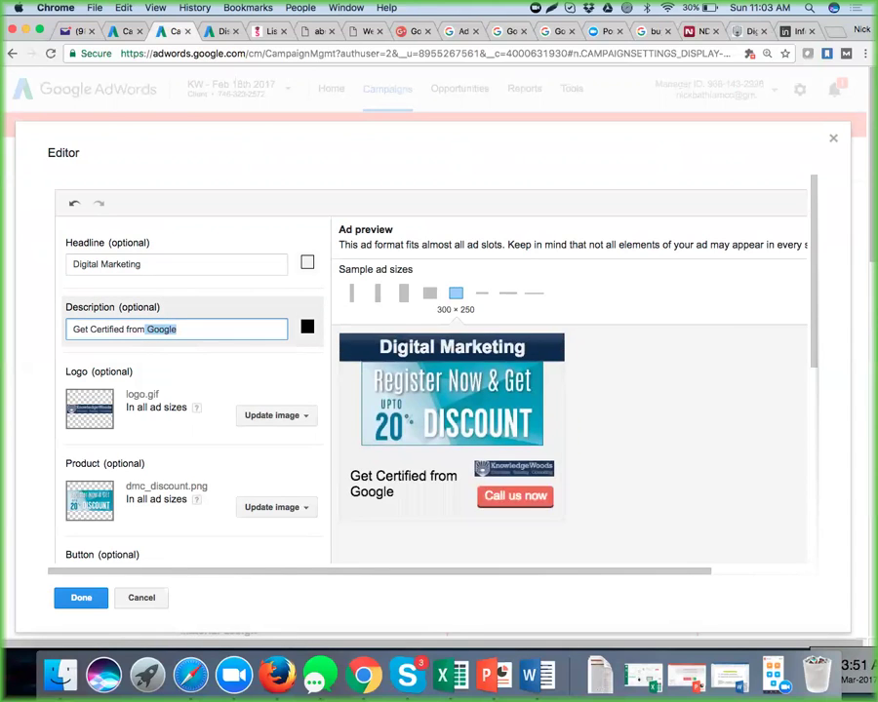
key("BackSpace")
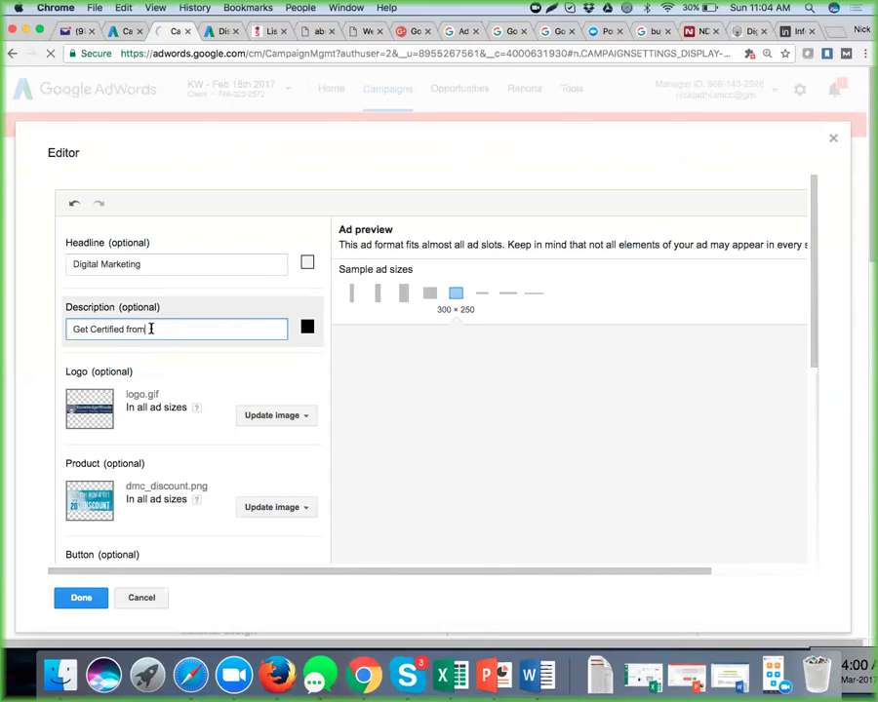
key("BackSpace")
key("BackSpace")
key("BackSpace")
key("BackSpace")
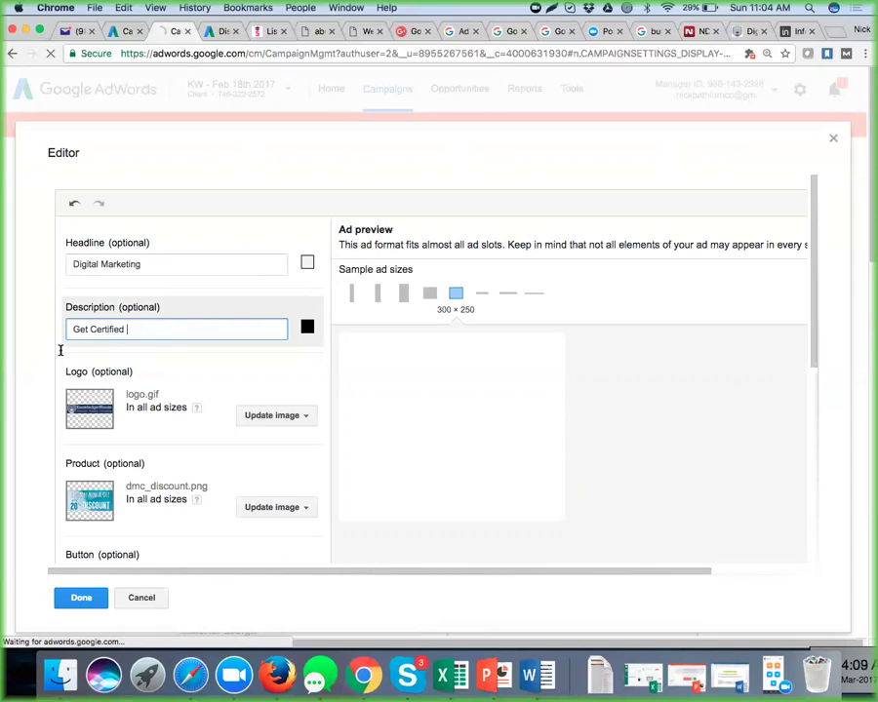
left_click(341, 377)
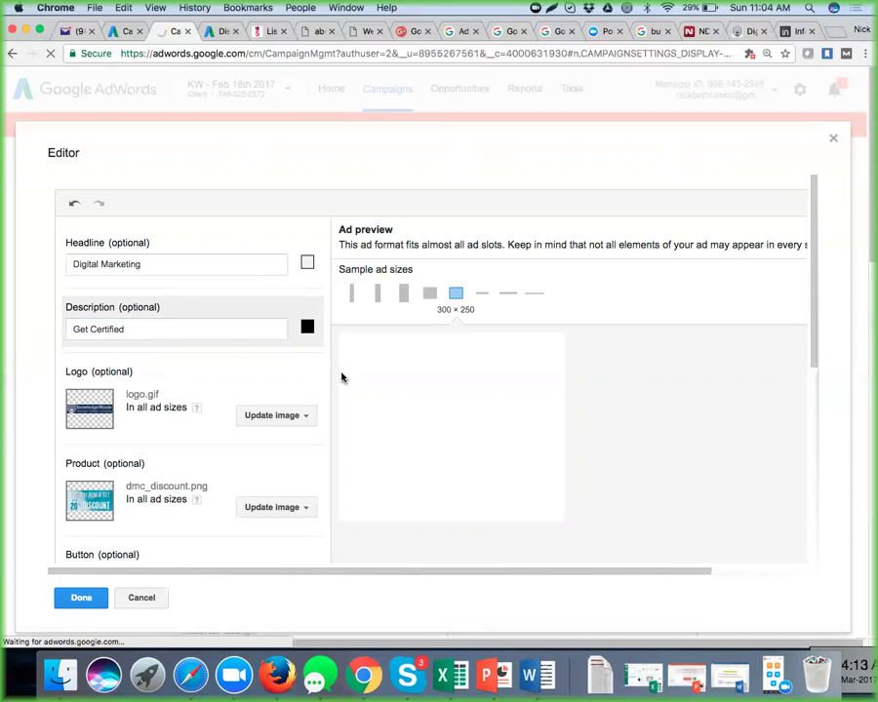
Change the button text to 'Call us' and apply the edits to the Vista ad.
scroll(341, 376, "down", 2)
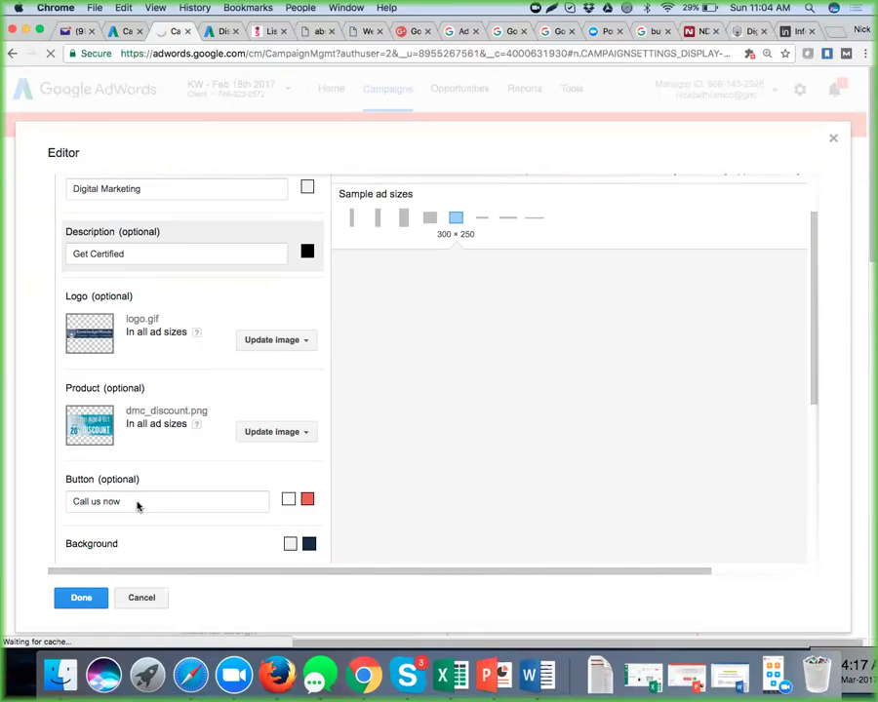
scroll(138, 506, "down", 1)
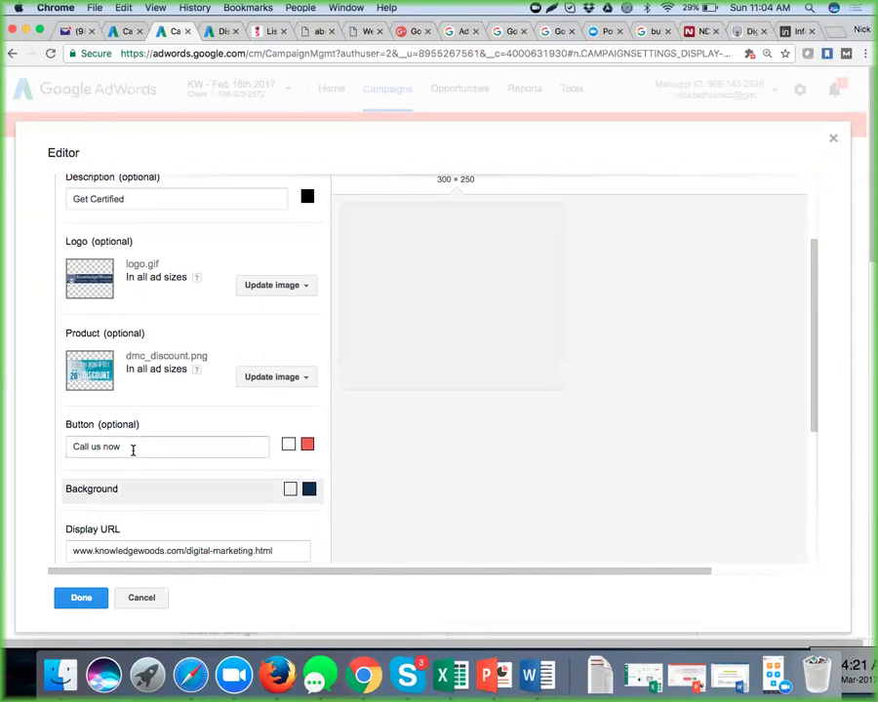
left_click(133, 447)
key("BackSpace")
key("BackSpace")
key("BackSpace")
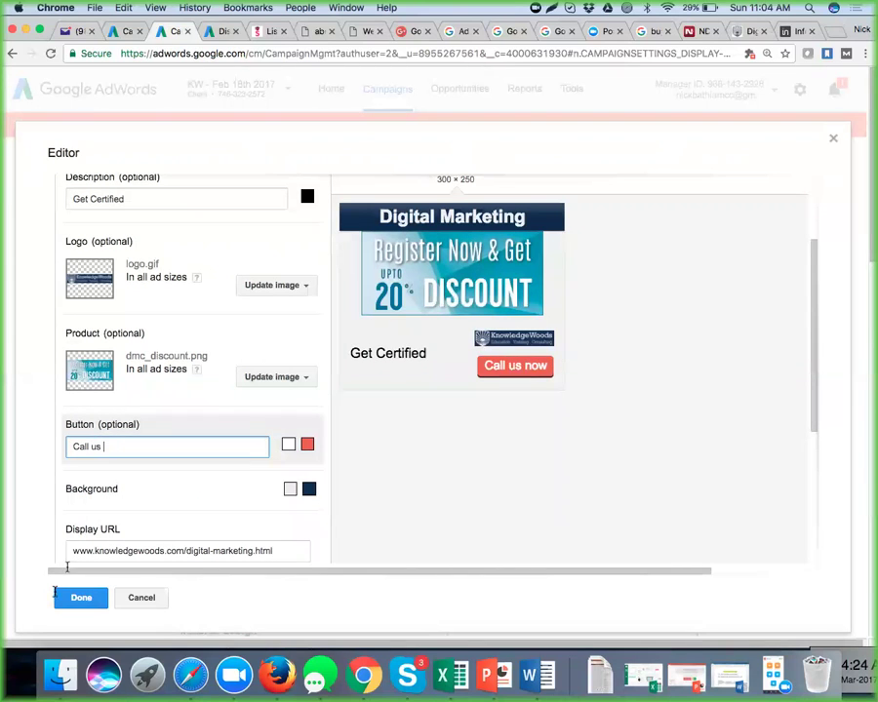
left_click(74, 599)
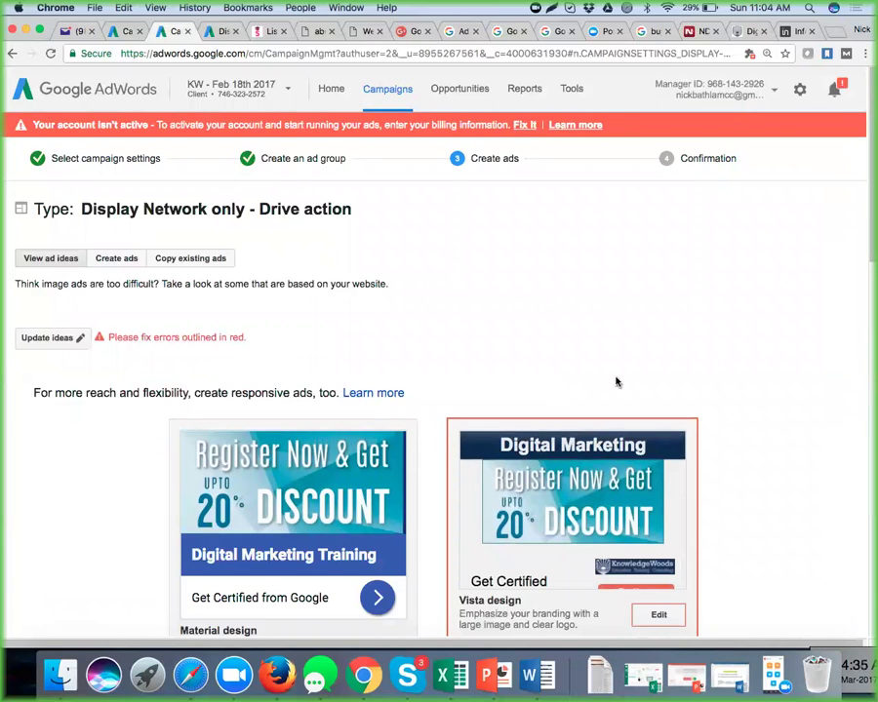
scroll(614, 380, "down", 3)
scroll(616, 381, "down", 1)
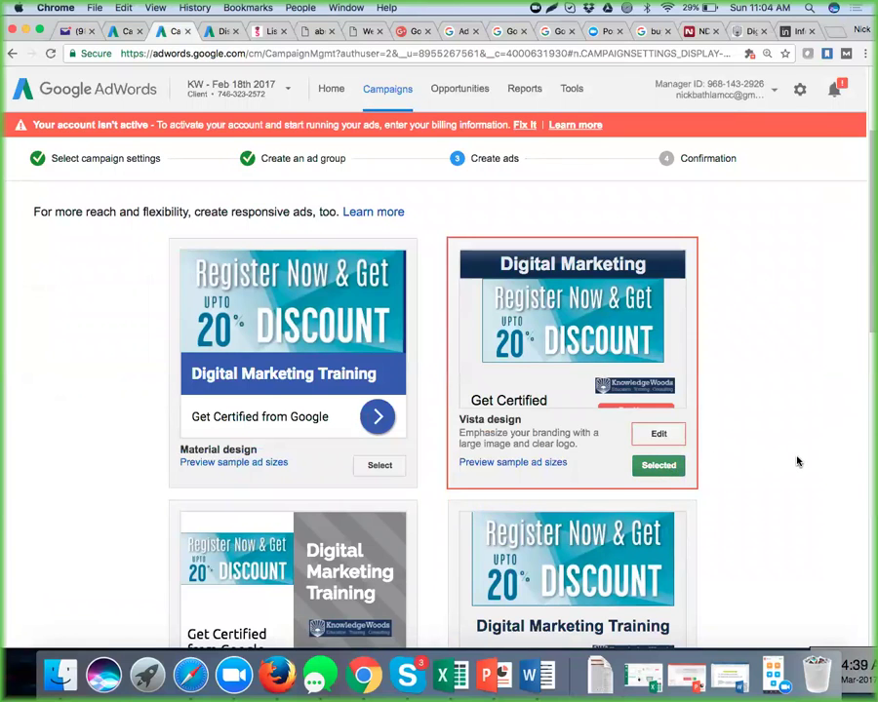
scroll(797, 462, "down", 15)
scroll(683, 420, "down", 2)
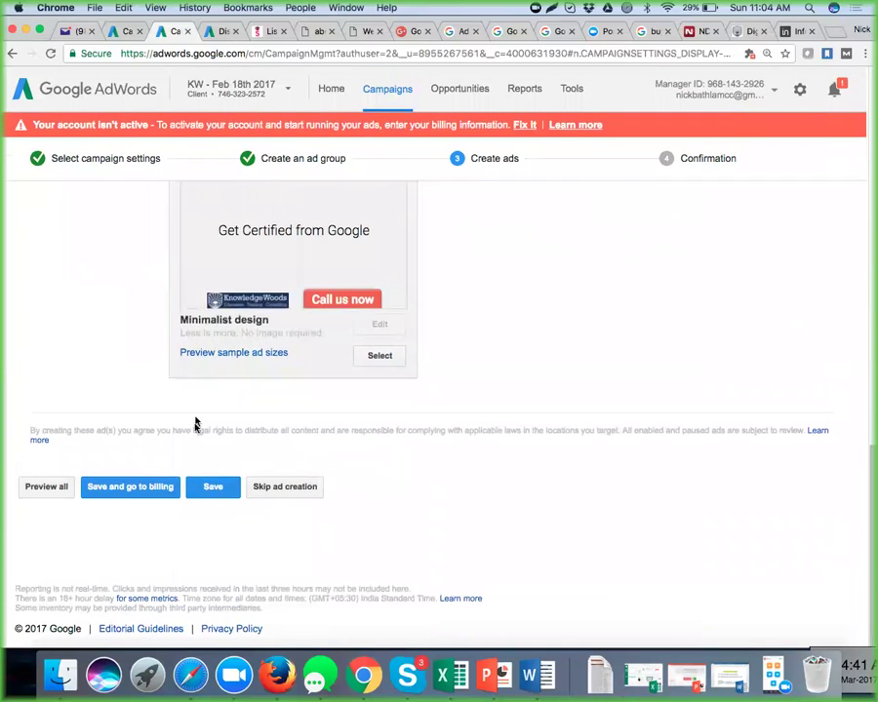
Save the ad, review the confirmation, and open campaigns showing 'Display - Digital Marketing Course'.
left_click(206, 493)
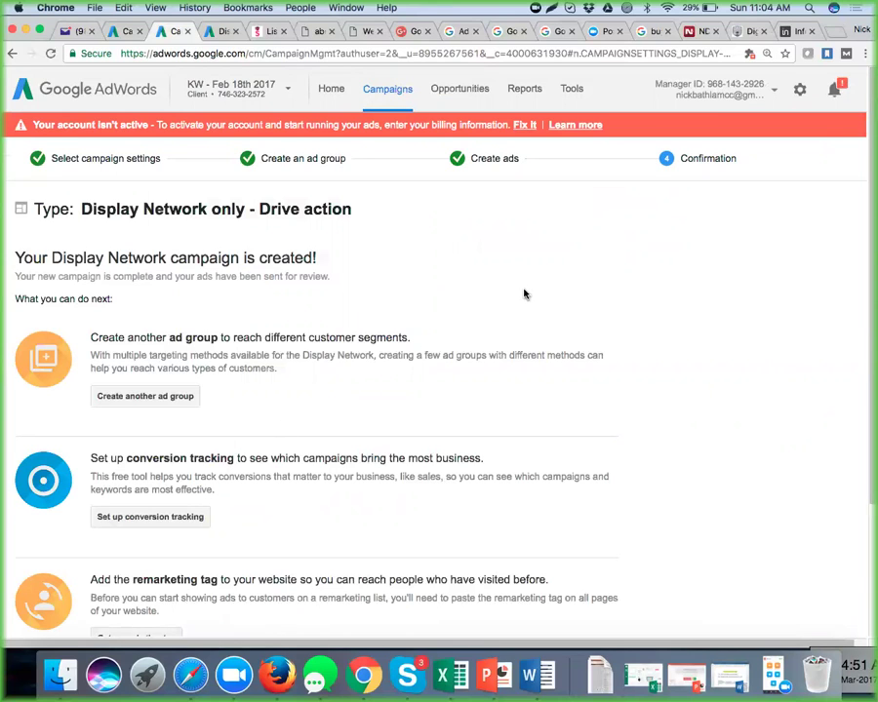
scroll(524, 294, "down", 4)
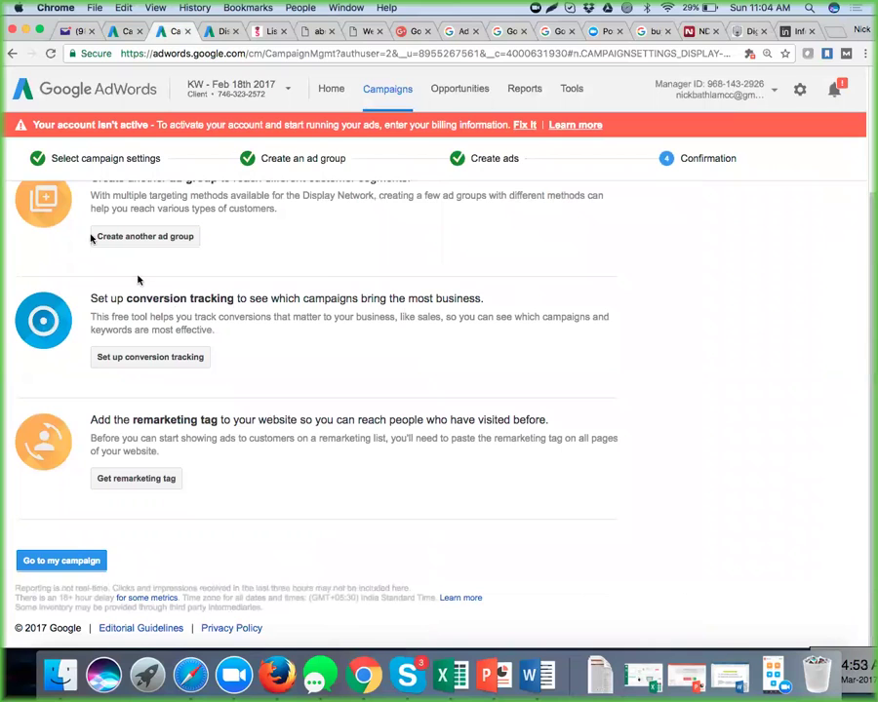
scroll(55, 303, "up", 5)
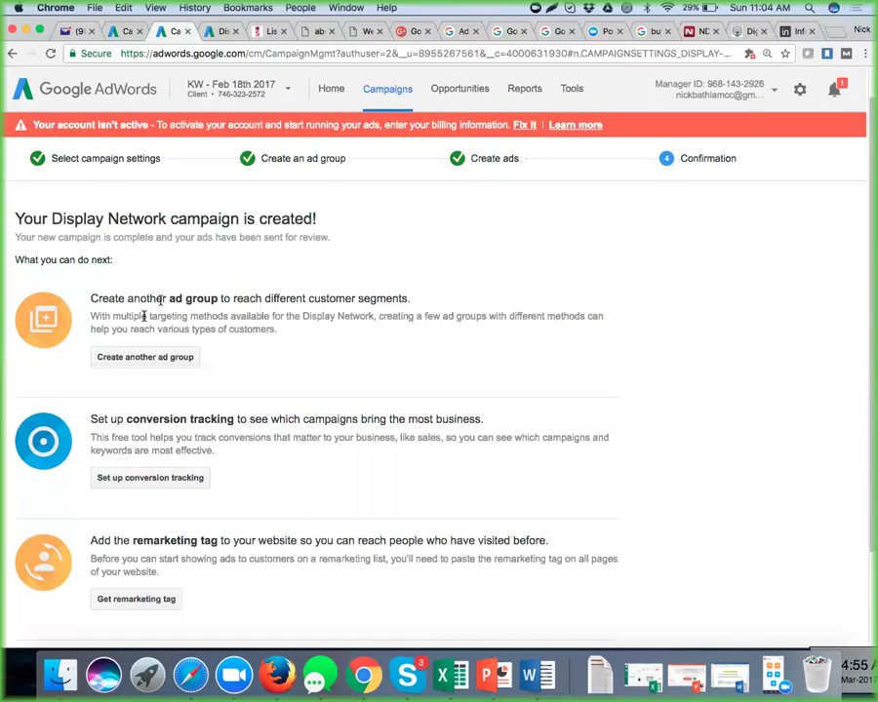
scroll(111, 337, "down", 5)
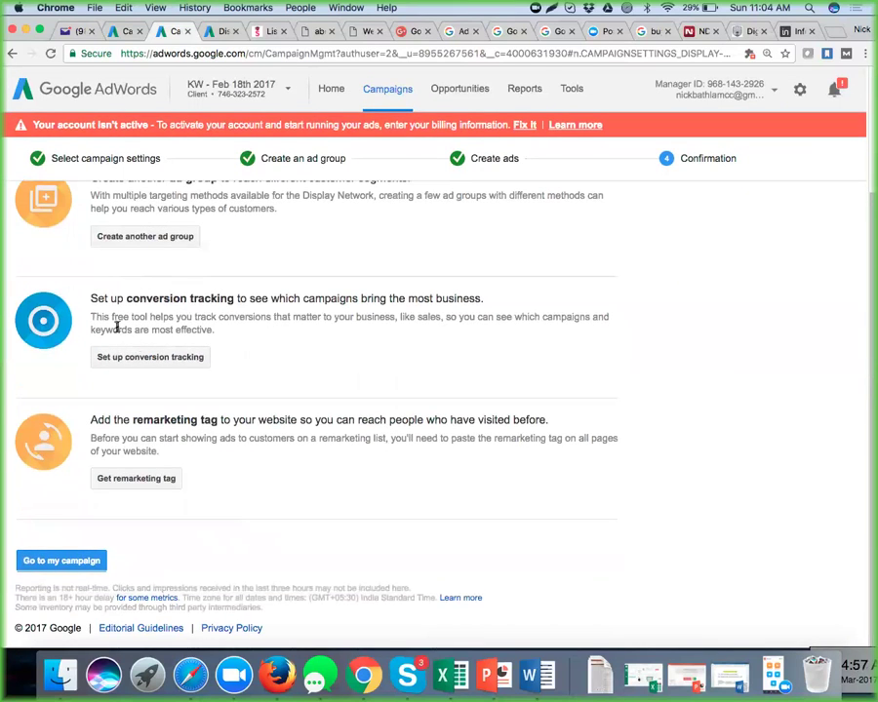
left_click(50, 571)
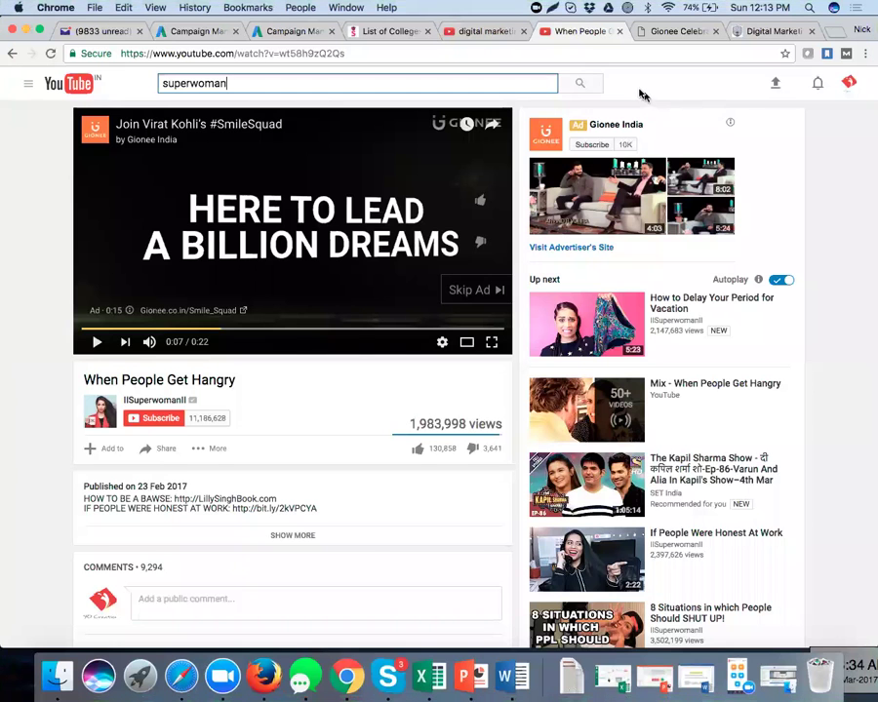
Look over the YouTube 'digital marketing' results and the studyguideindia.com college listings with display ads.
left_click(639, 94)
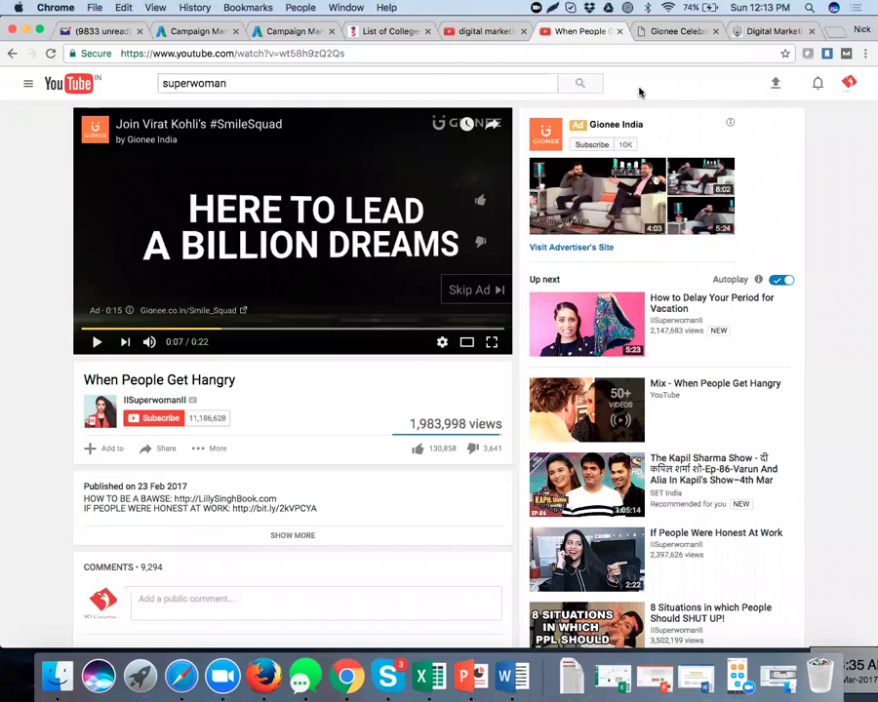
left_click(477, 37)
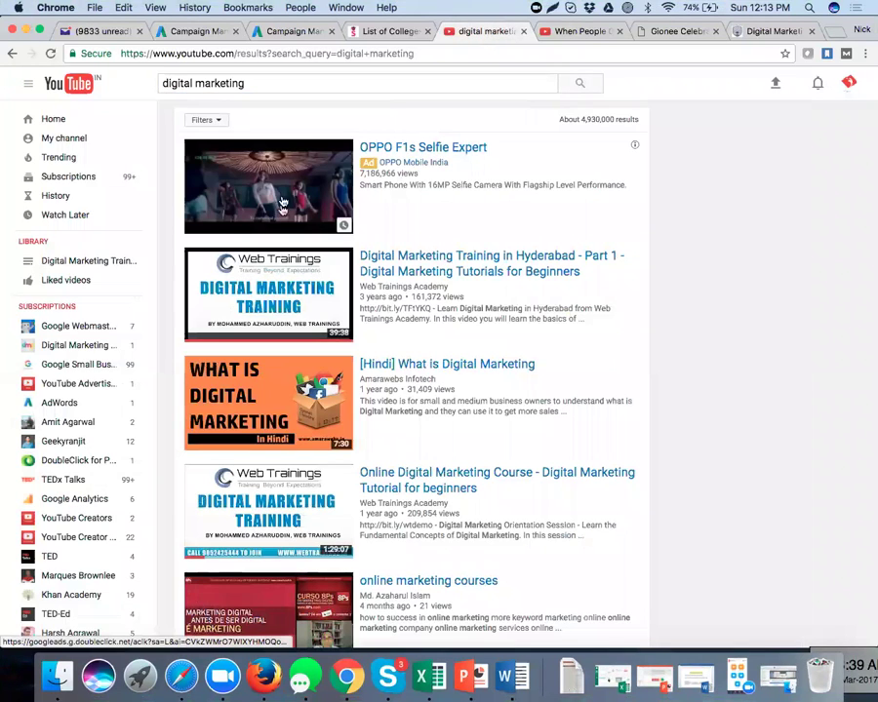
left_click(366, 36)
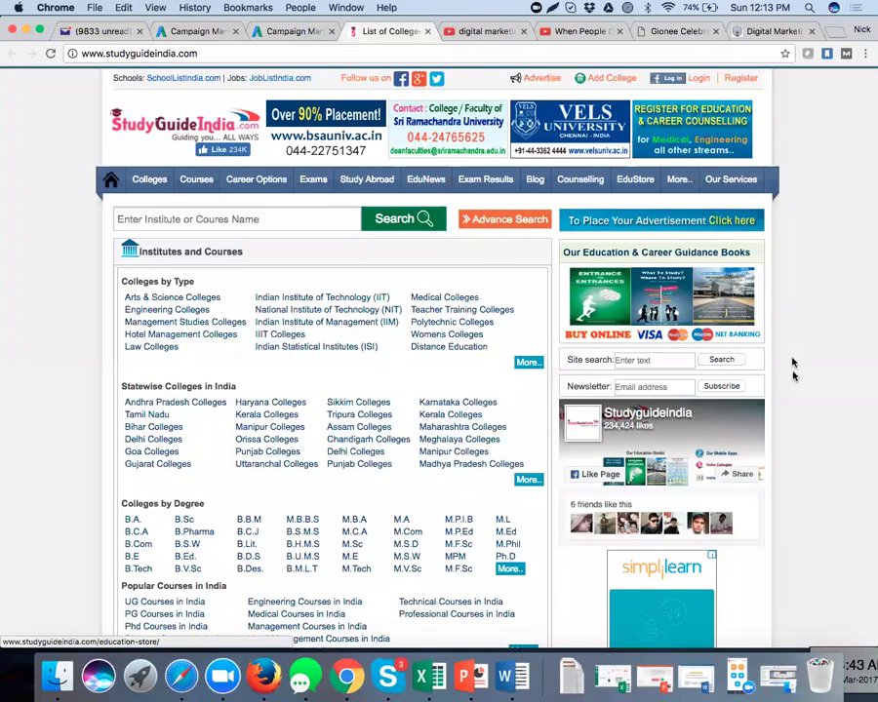
scroll(792, 374, "down", 2)
scroll(791, 374, "down", 5)
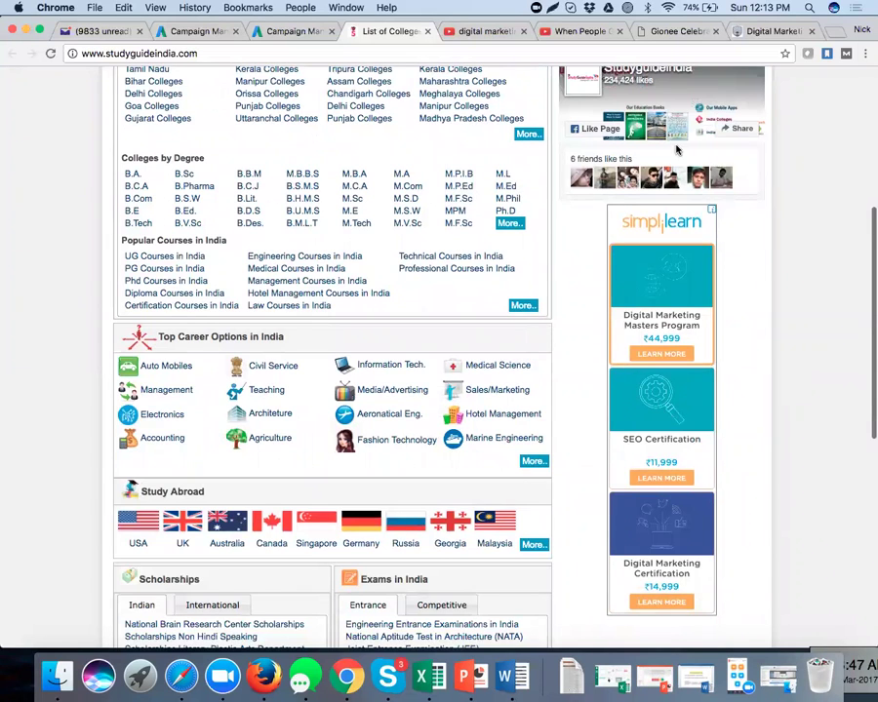
scroll(673, 146, "up", 3)
Back in the video campaign settings, set the location target to India.
left_click(290, 31)
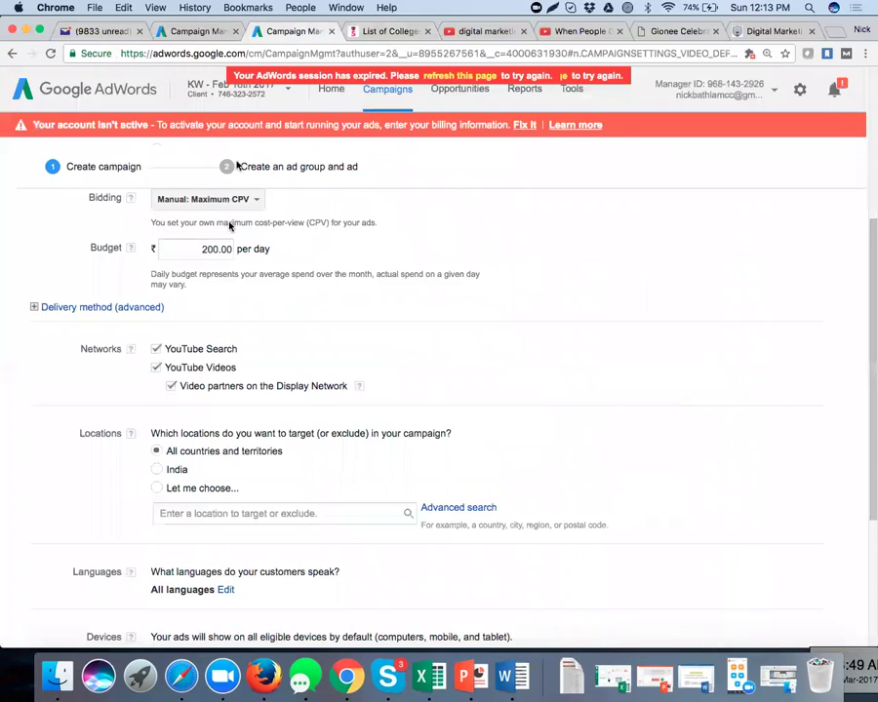
scroll(215, 380, "down", 3)
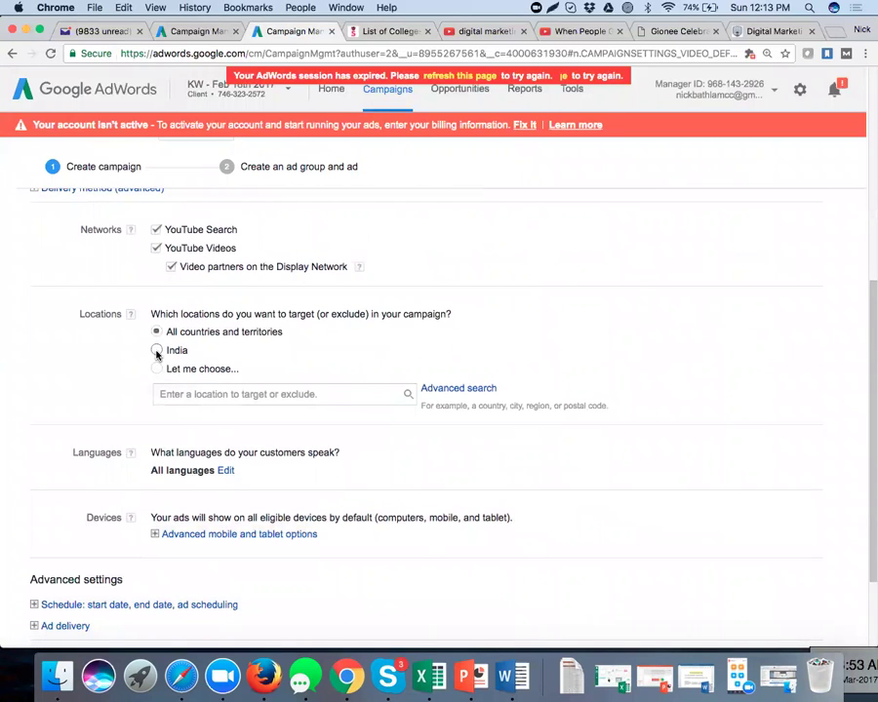
left_click(157, 351)
scroll(81, 380, "down", 3)
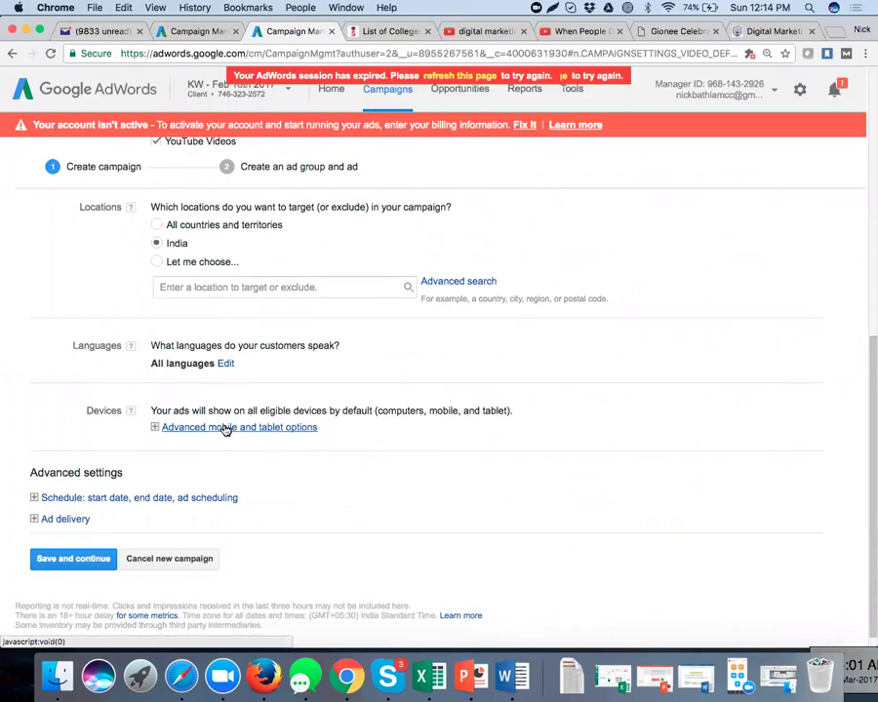
Expand advanced mobile and tablet options to show operating system, device model and carrier choices.
left_click(225, 428)
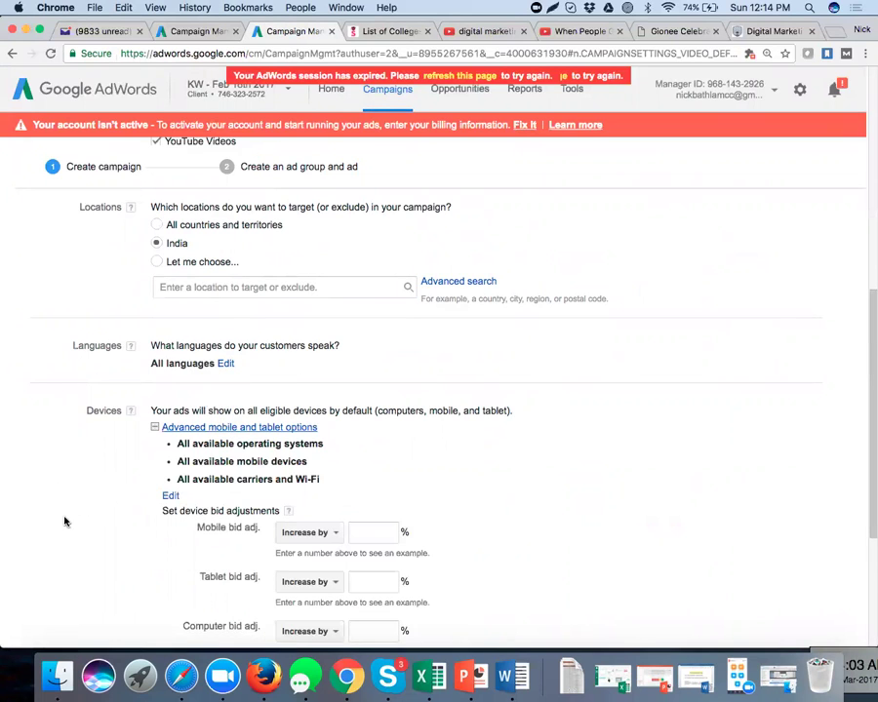
scroll(65, 519, "down", 2)
scroll(64, 518, "down", 2)
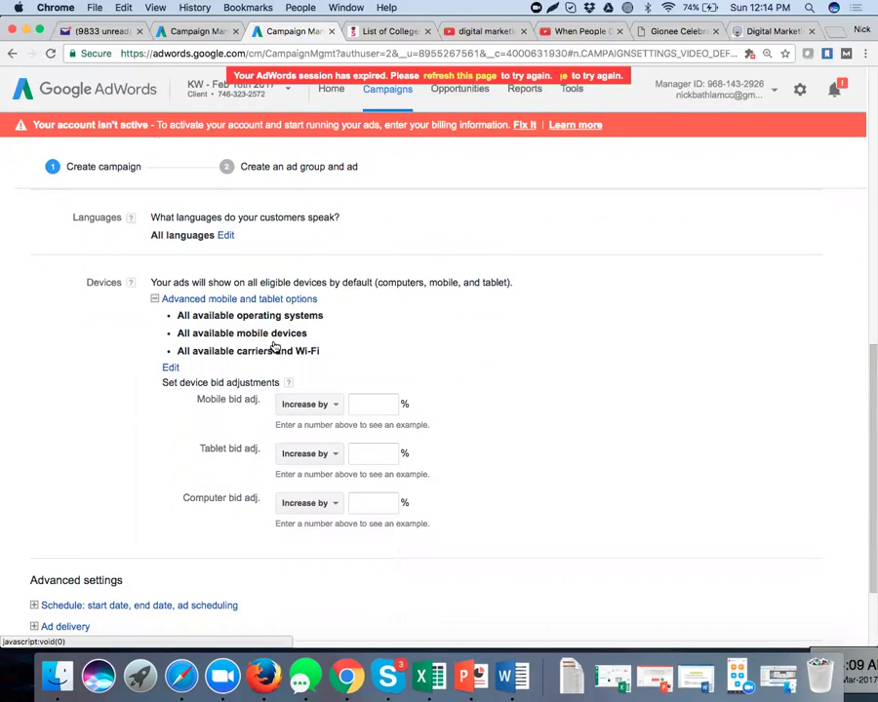
left_click(274, 353)
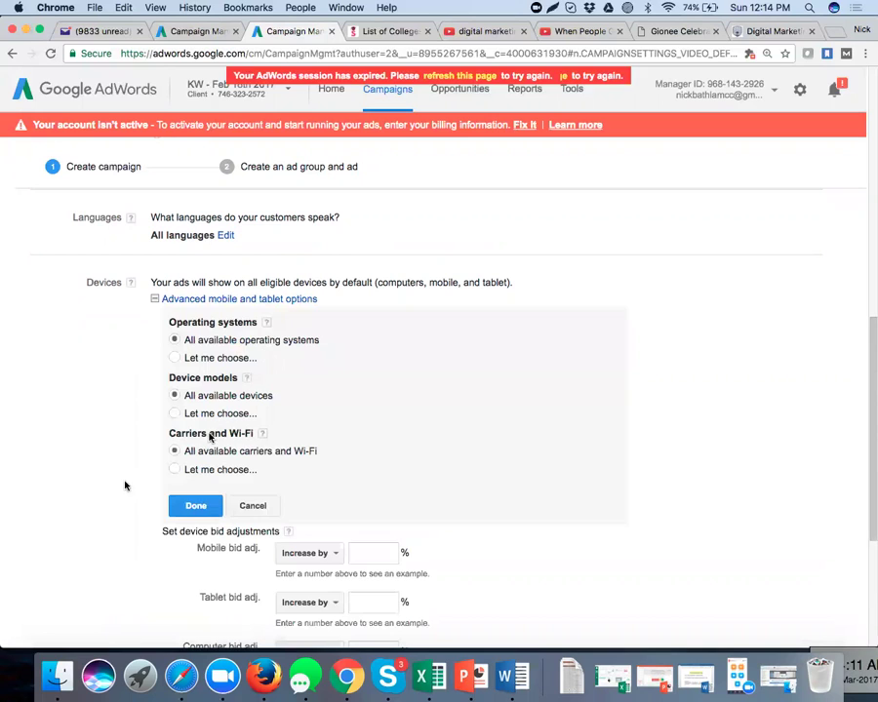
scroll(65, 524, "down", 3)
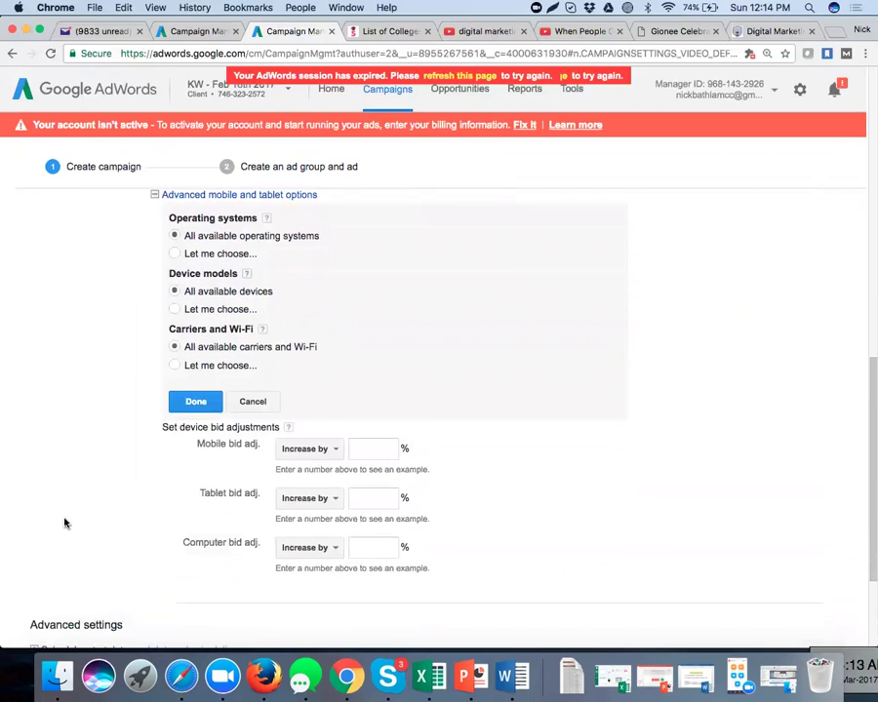
scroll(64, 524, "down", 1)
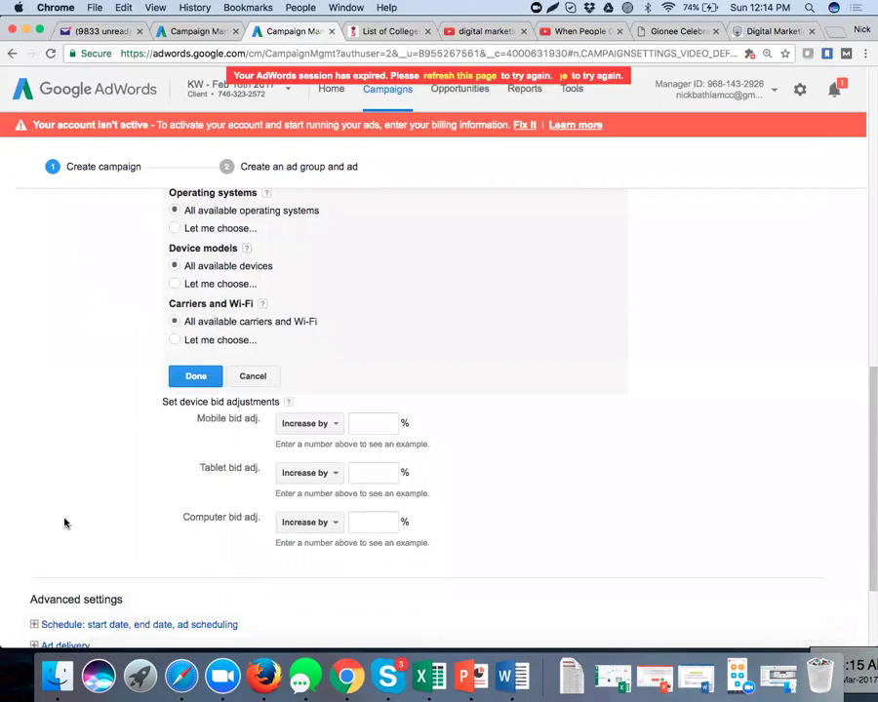
scroll(64, 523, "down", 1)
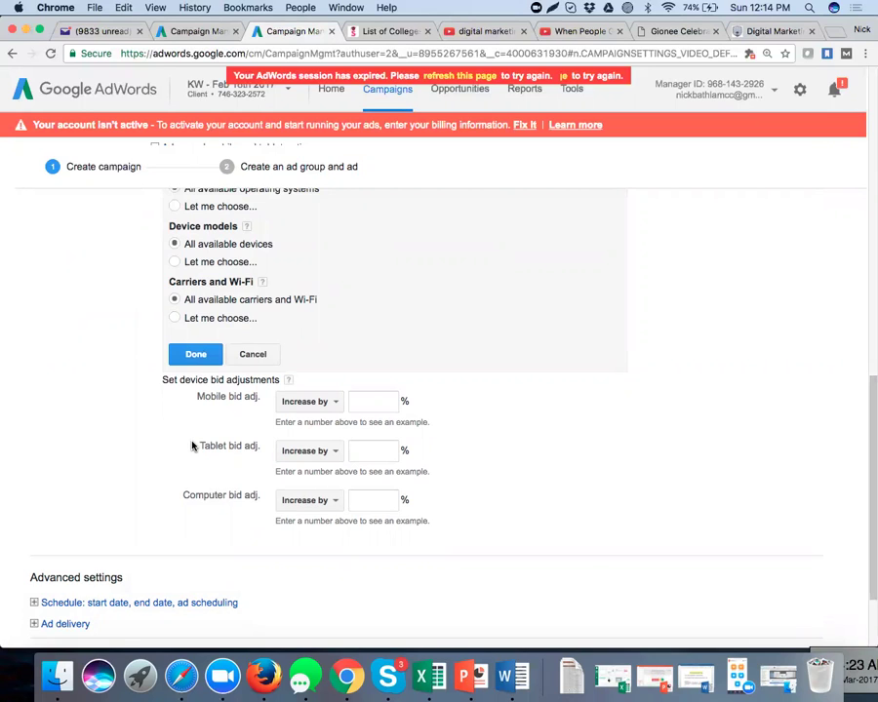
scroll(192, 446, "up", 2)
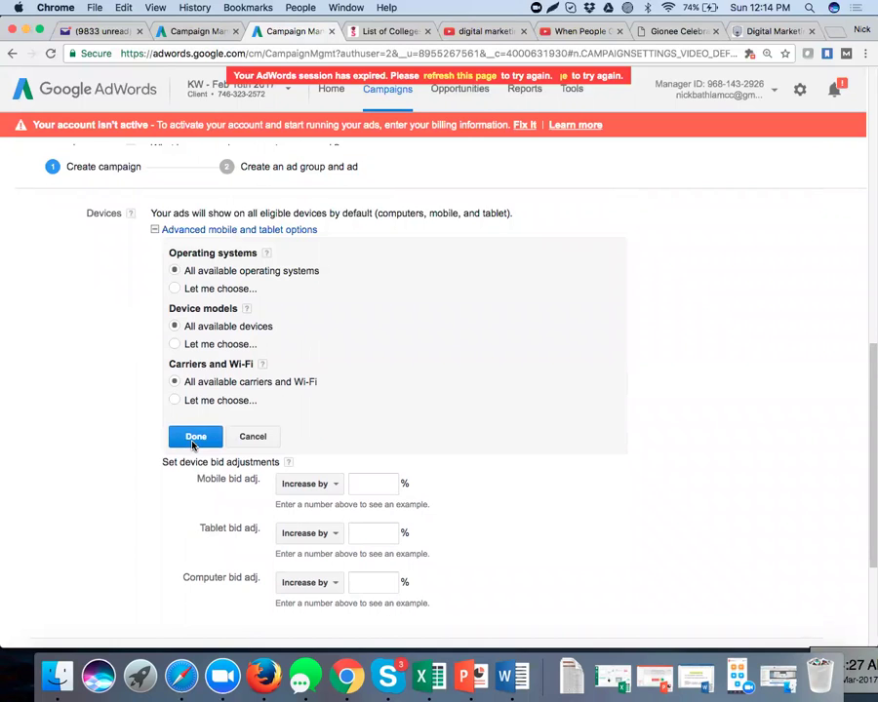
scroll(192, 445, "down", 3)
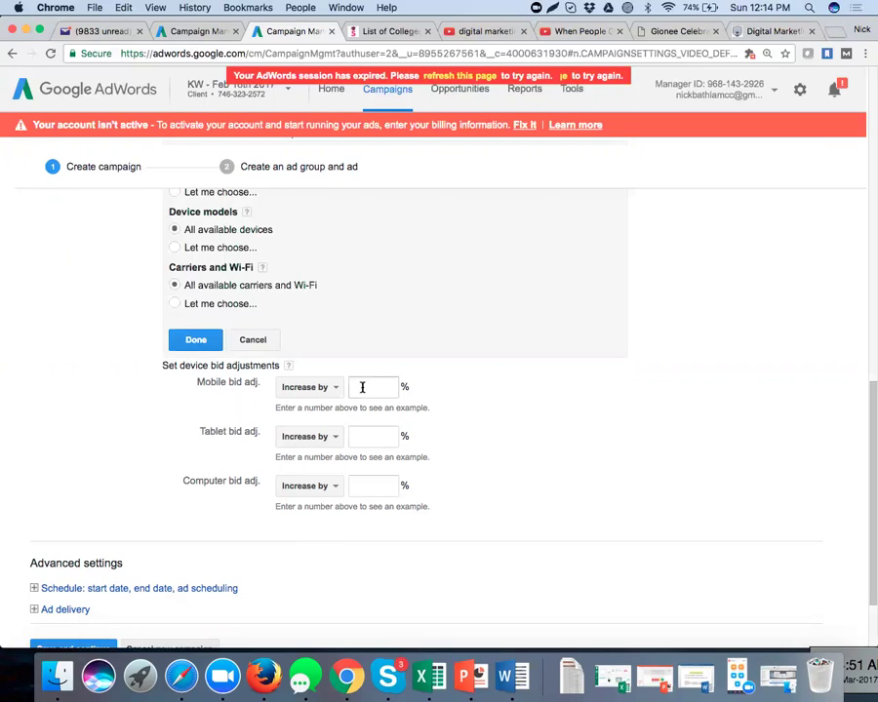
Set device bid adjustments to 10% for mobile and 0% for tablet and computer.
left_click(362, 387)
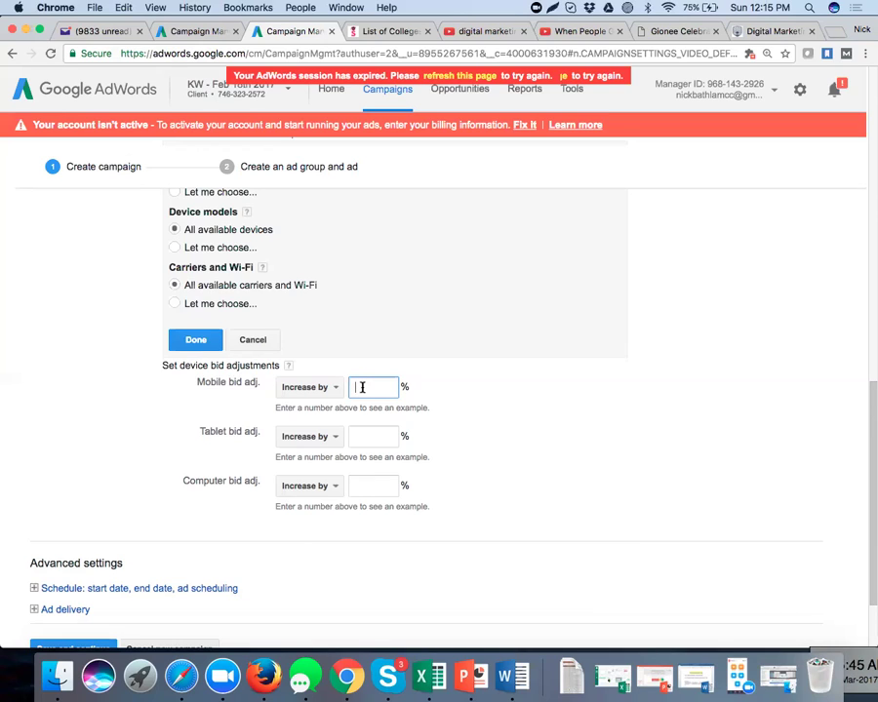
type("10")
left_click(373, 438)
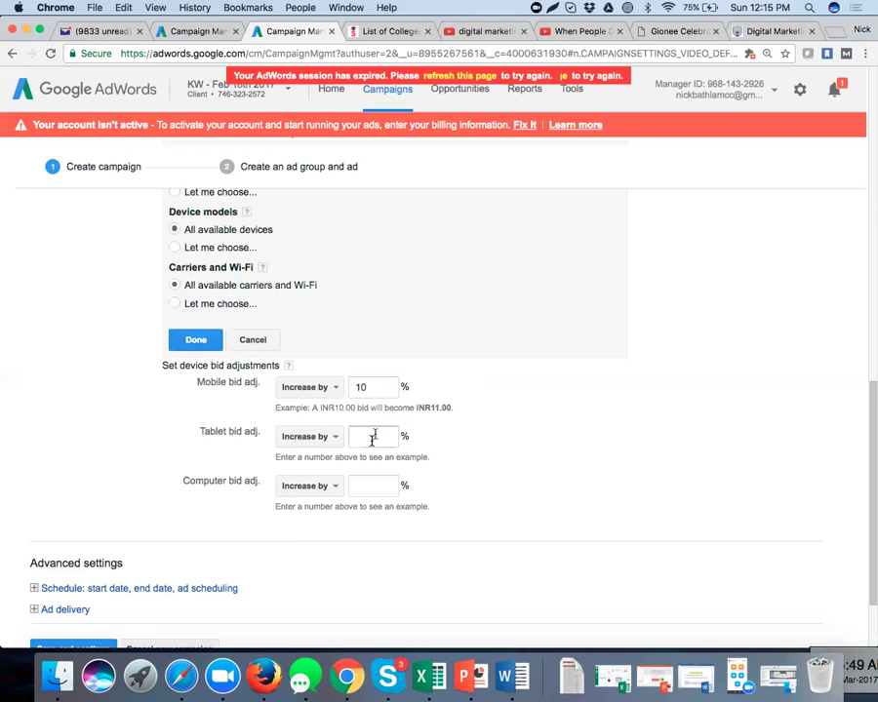
type("0")
left_click(371, 486)
type("0")
left_click(571, 449)
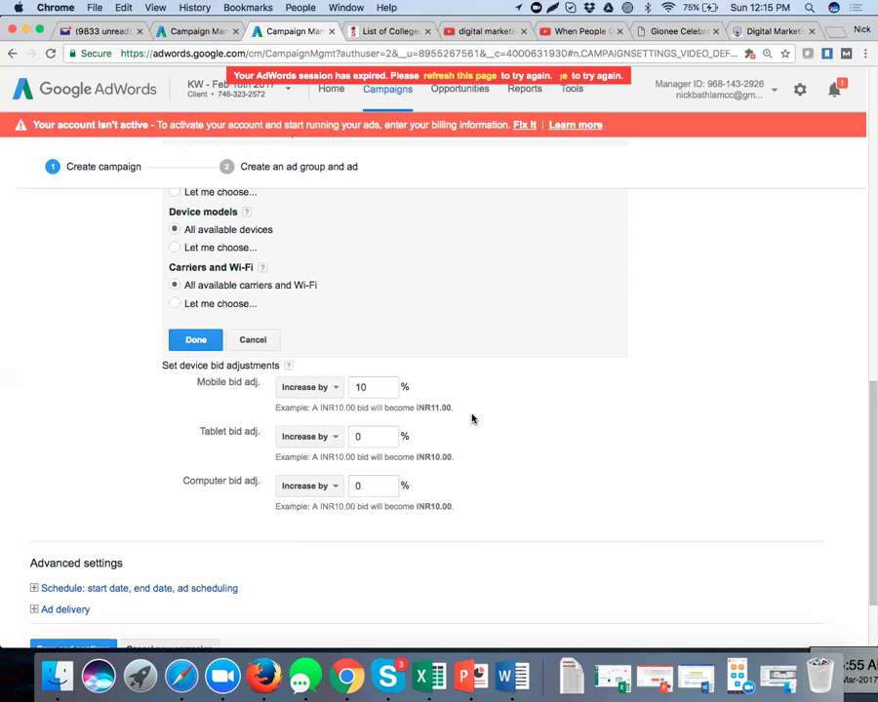
scroll(416, 325, "up", 2)
scroll(416, 325, "up", 6)
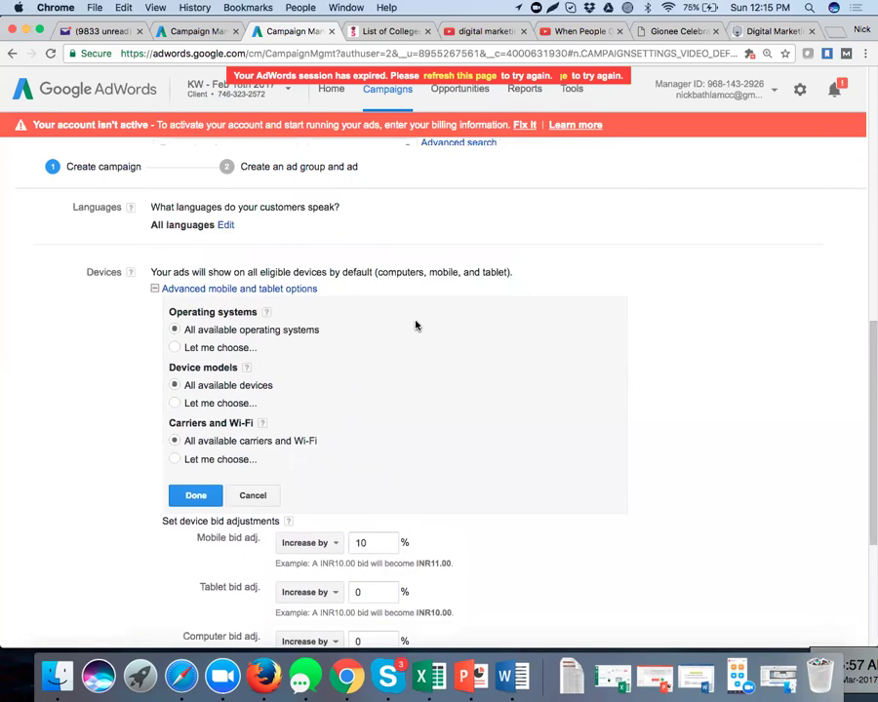
scroll(415, 325, "up", 2)
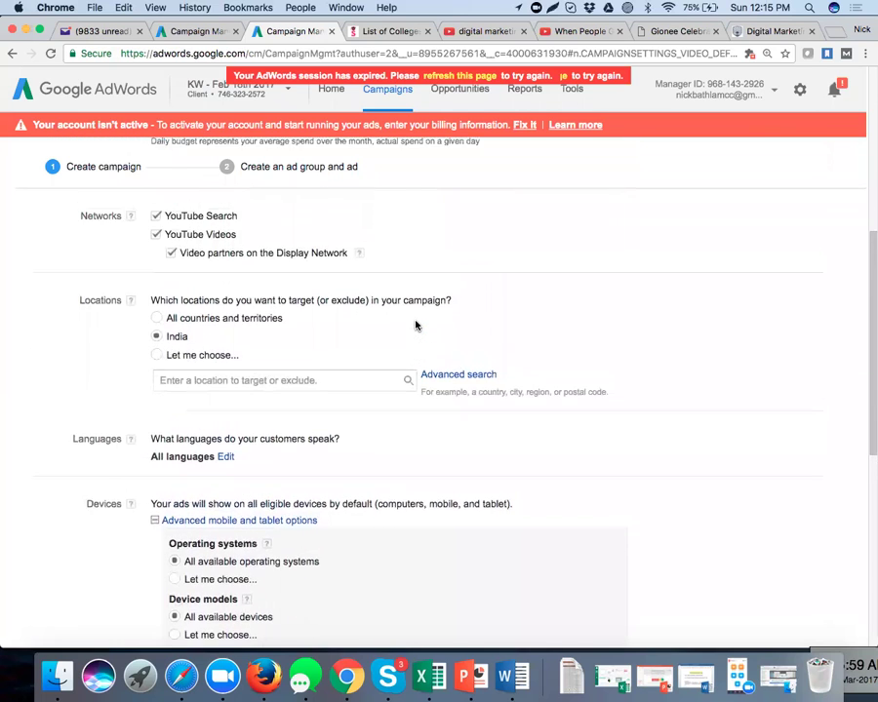
scroll(416, 325, "down", 12)
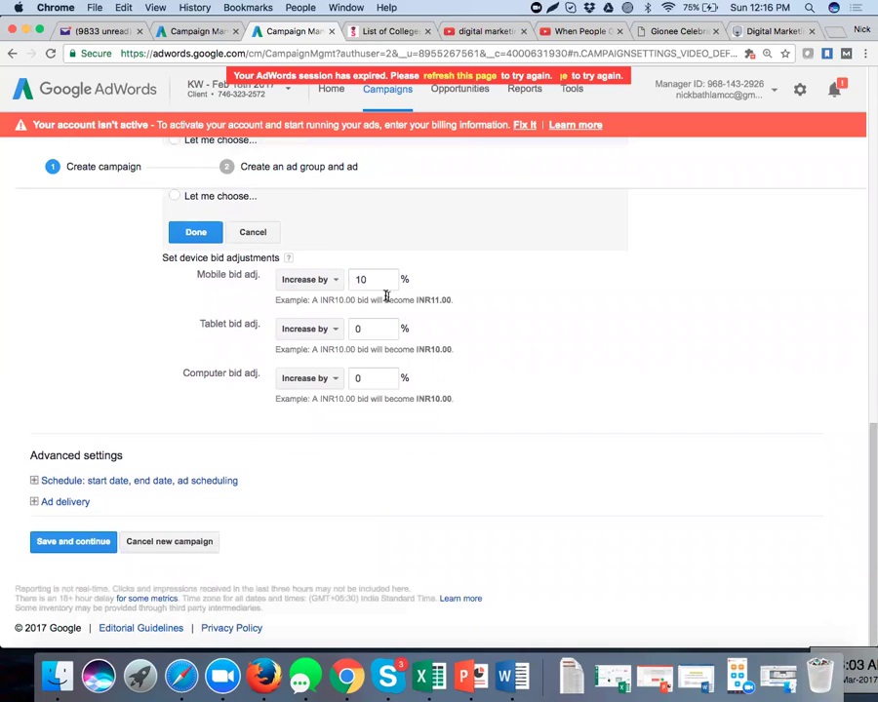
left_click(365, 281)
Under Schedule and Ad delivery, cap frequency at 5 impressions per user per day for this campaign.
left_click(171, 481)
scroll(215, 483, "down", 3)
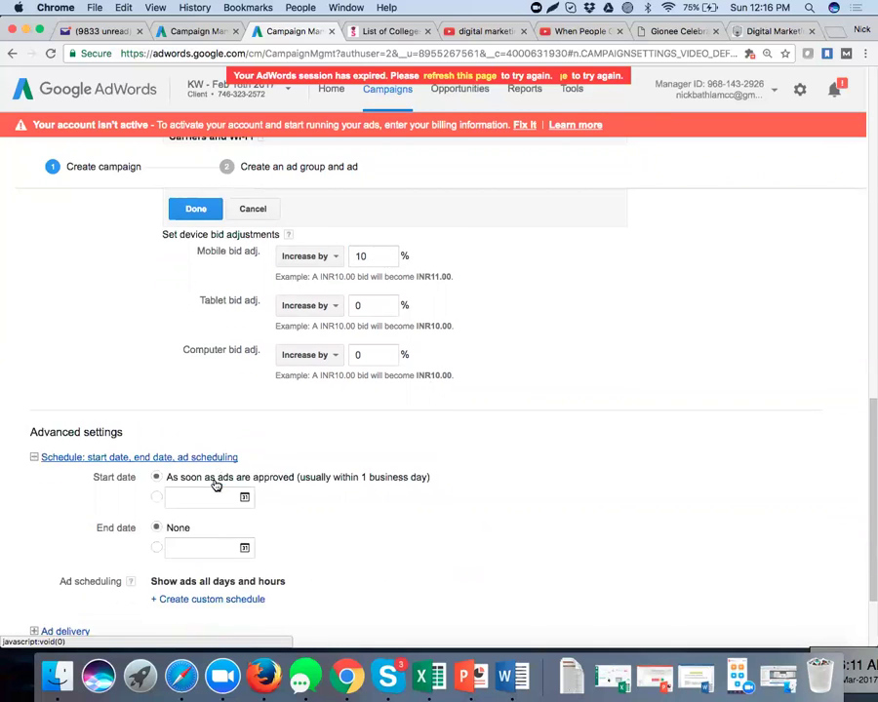
left_click(59, 518)
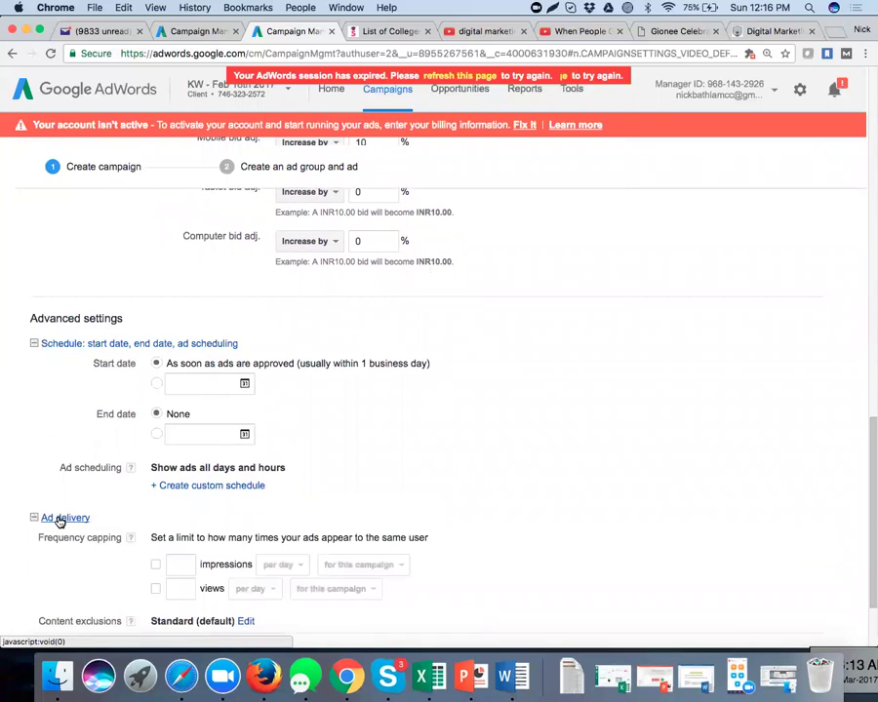
scroll(156, 517, "down", 1)
scroll(156, 518, "down", 1)
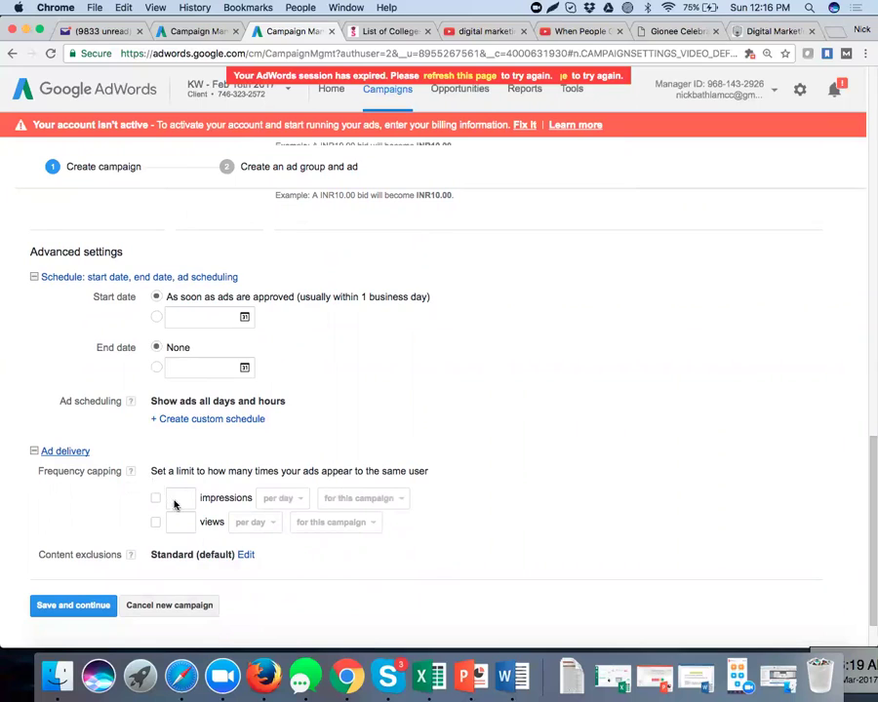
left_click(157, 499)
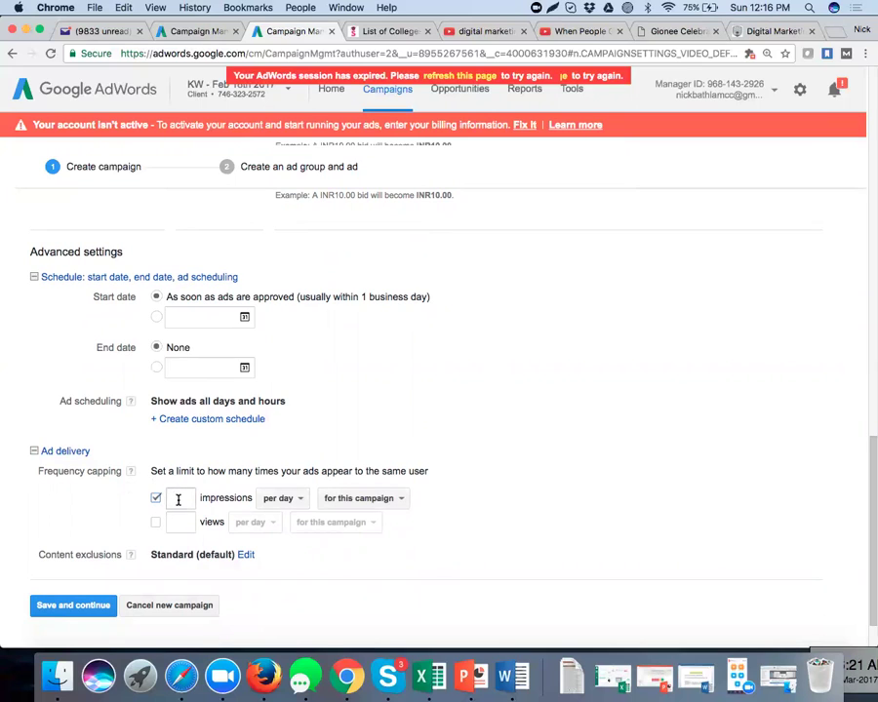
left_click(177, 499)
type("5")
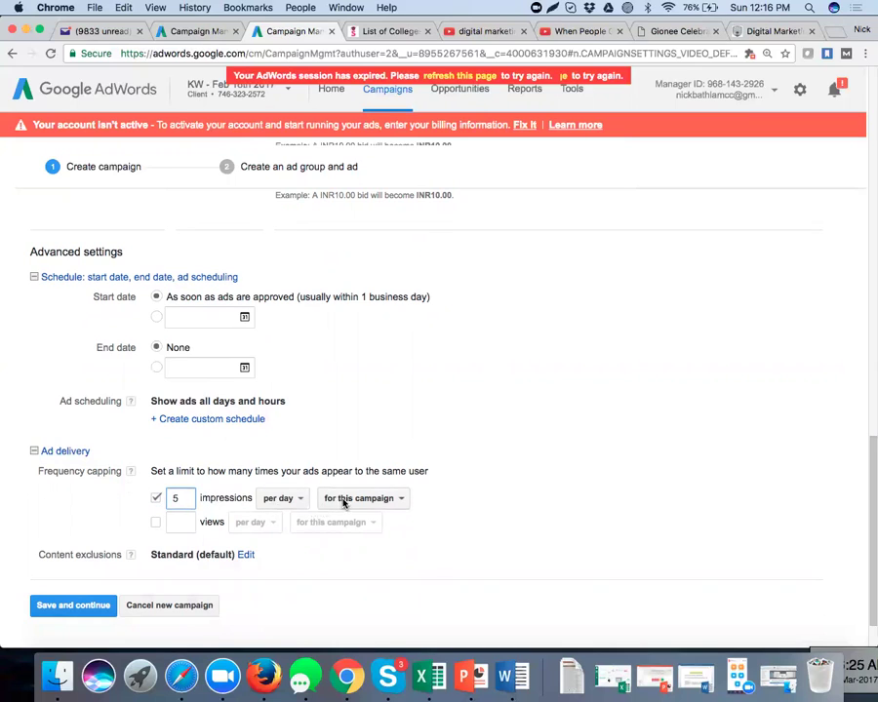
left_click(181, 523)
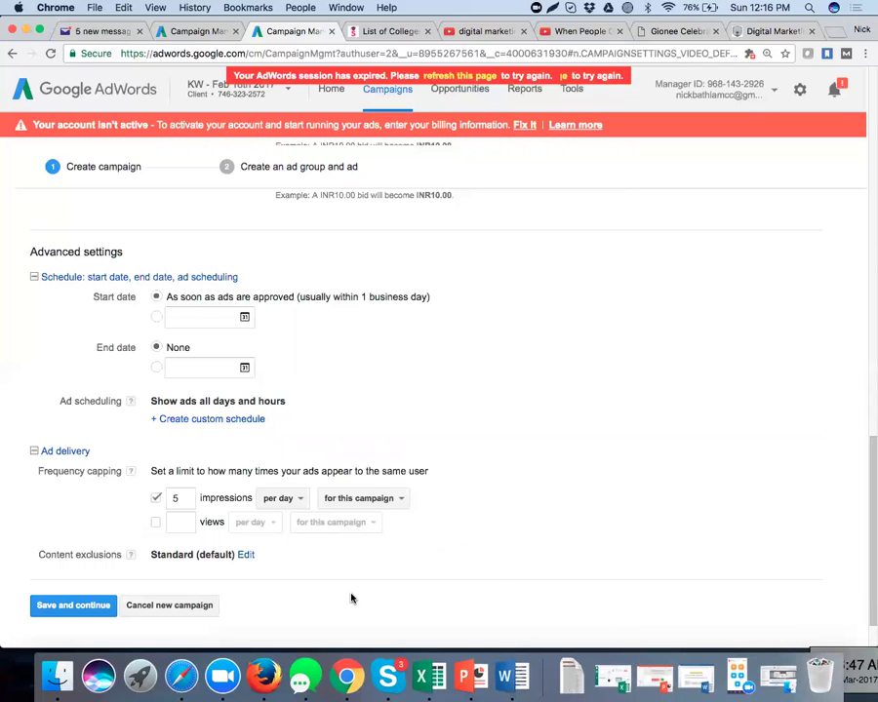
In the Word notes, scroll to 'Pricing - 30 second rule' and select '35 seconds' in Scenario 1.
left_click(505, 669)
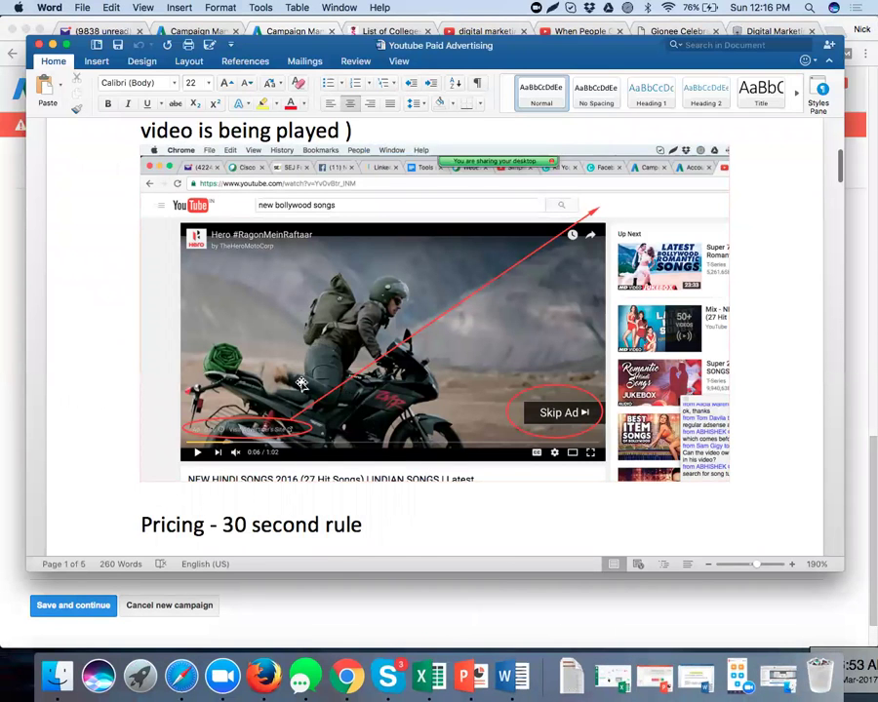
scroll(304, 380, "down", 3)
scroll(303, 383, "down", 8)
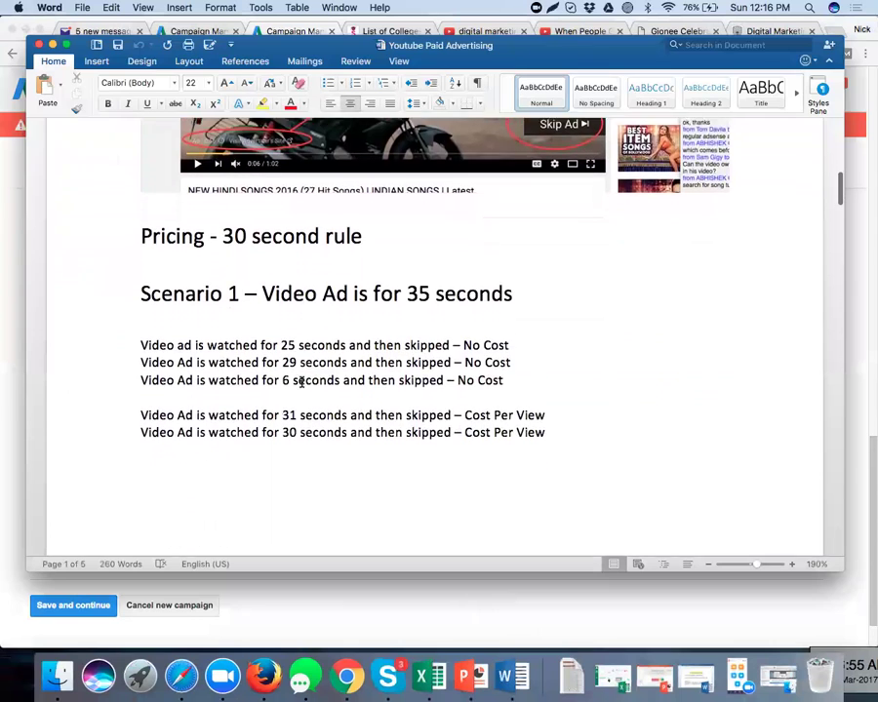
scroll(301, 382, "down", 2)
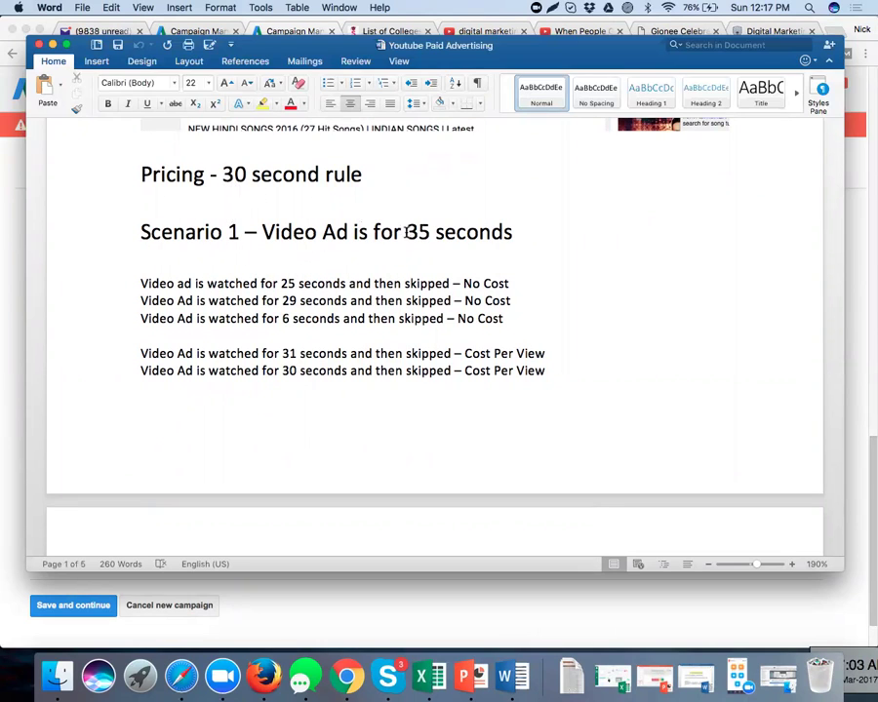
left_click_drag(405, 232, 493, 231)
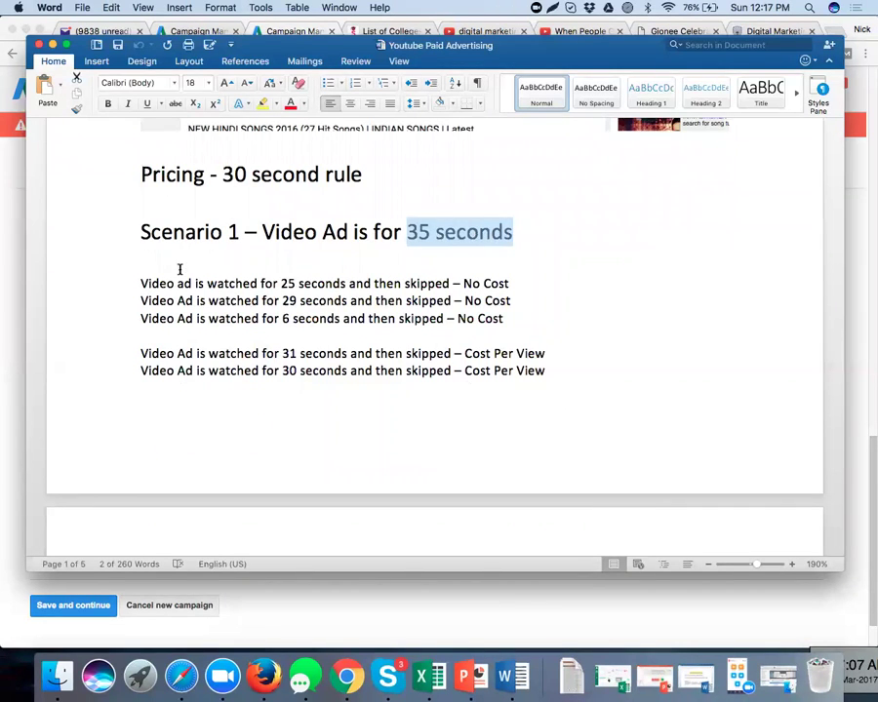
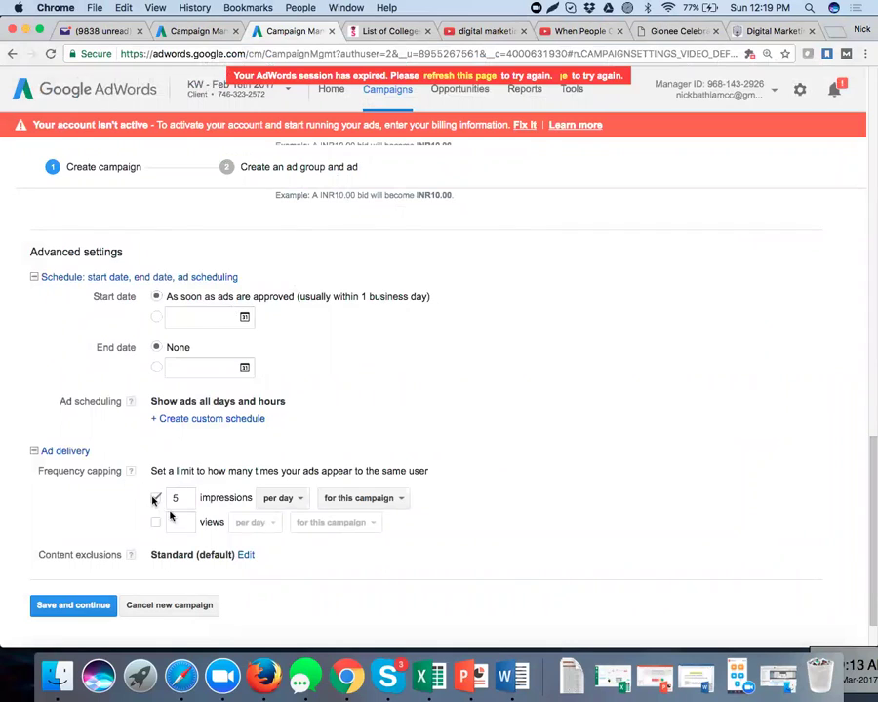
Cap views at 2 per day per viewer and keep the Standard default content exclusions.
left_click(157, 523)
left_click(179, 523)
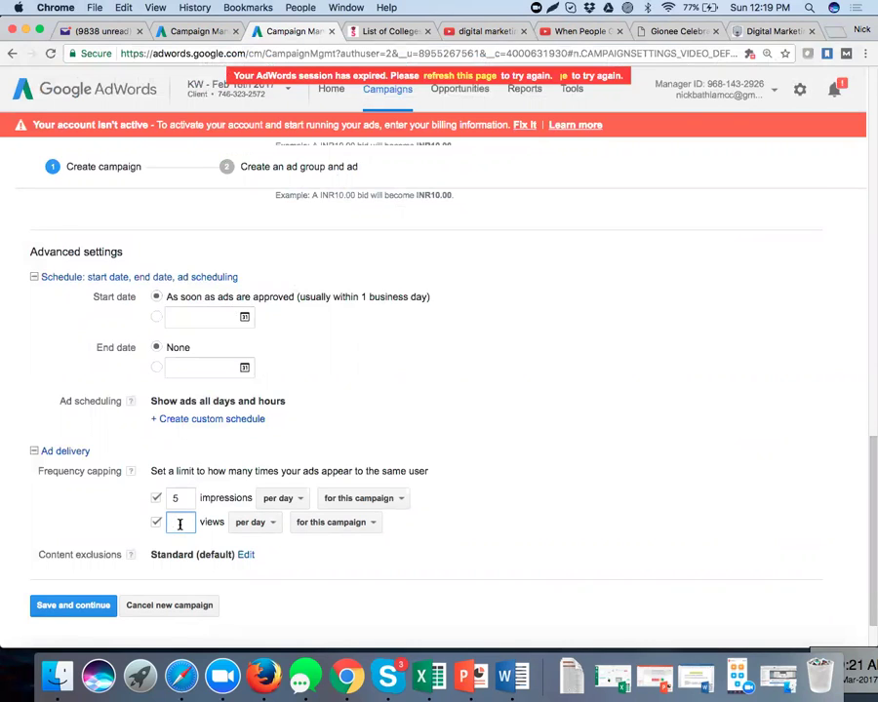
left_click(156, 524)
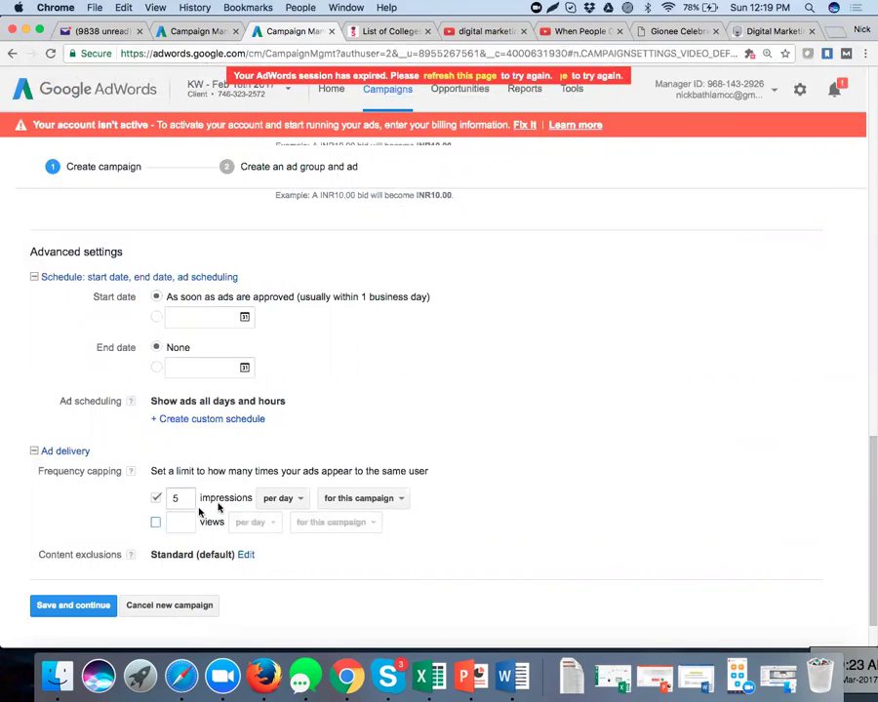
left_click(156, 523)
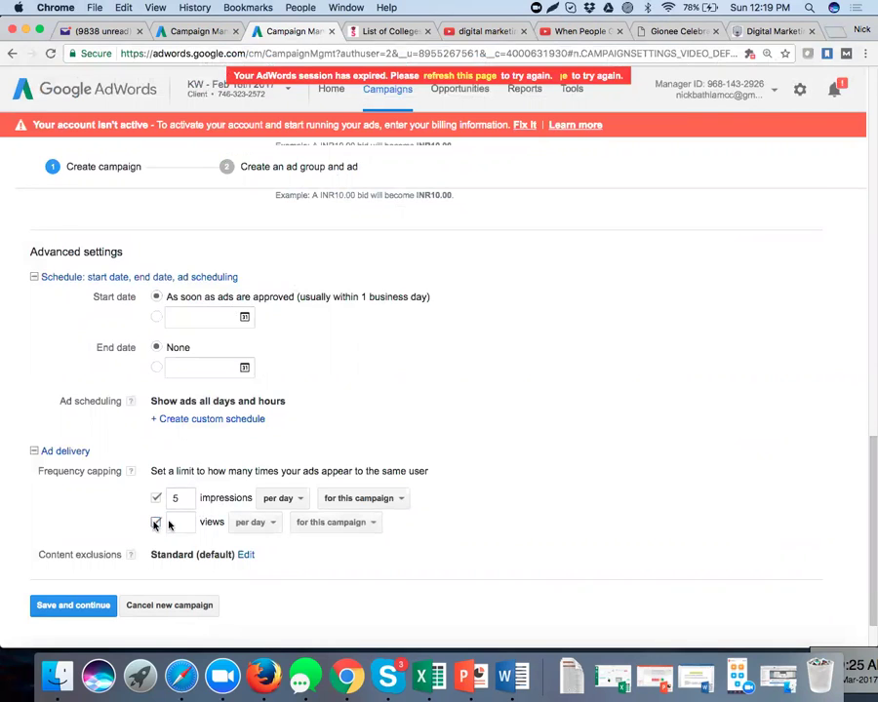
type("2")
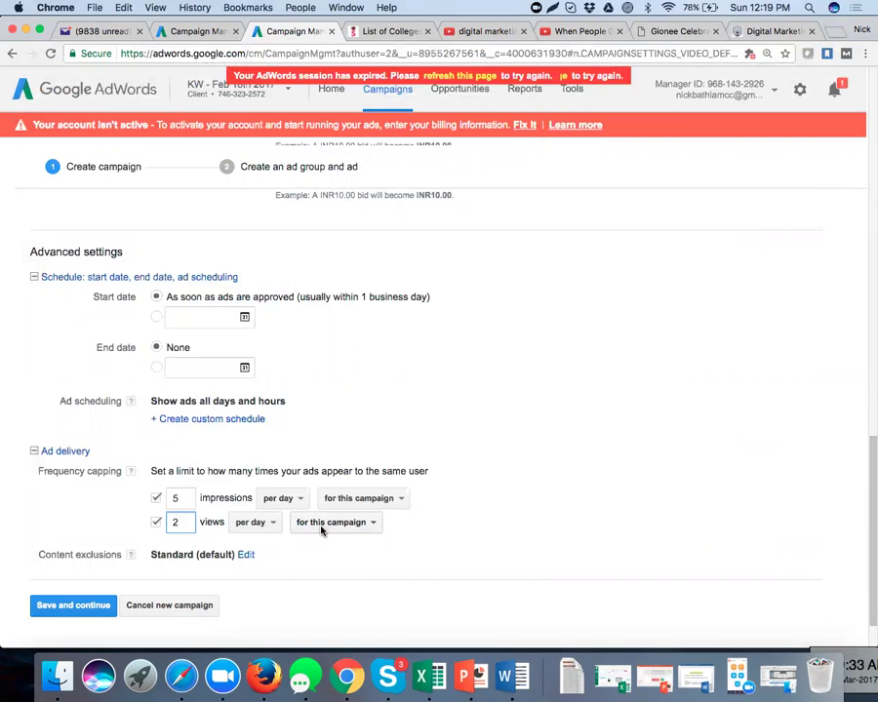
left_click(246, 556)
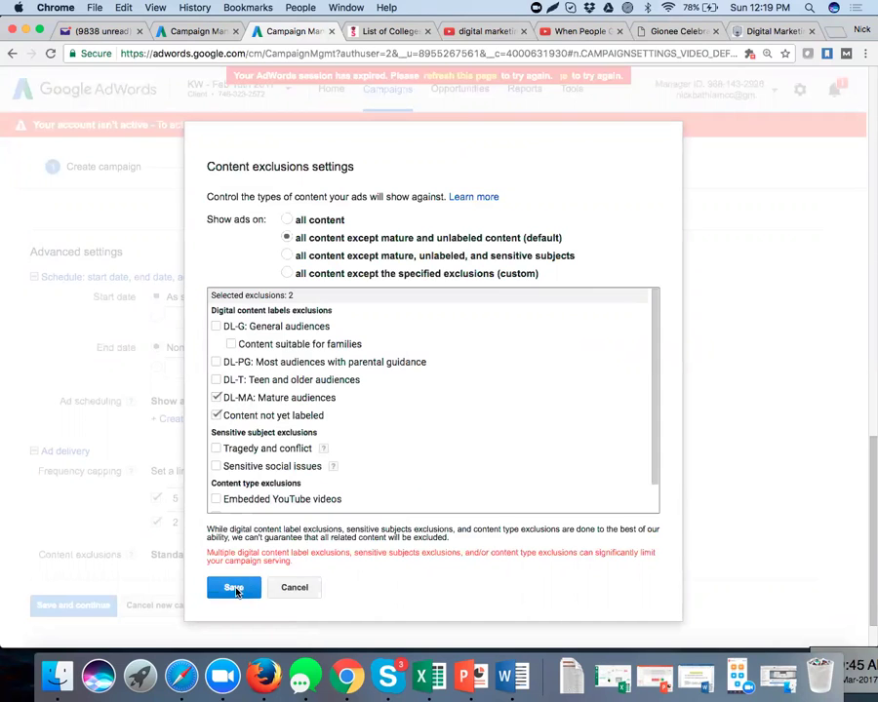
left_click(234, 589)
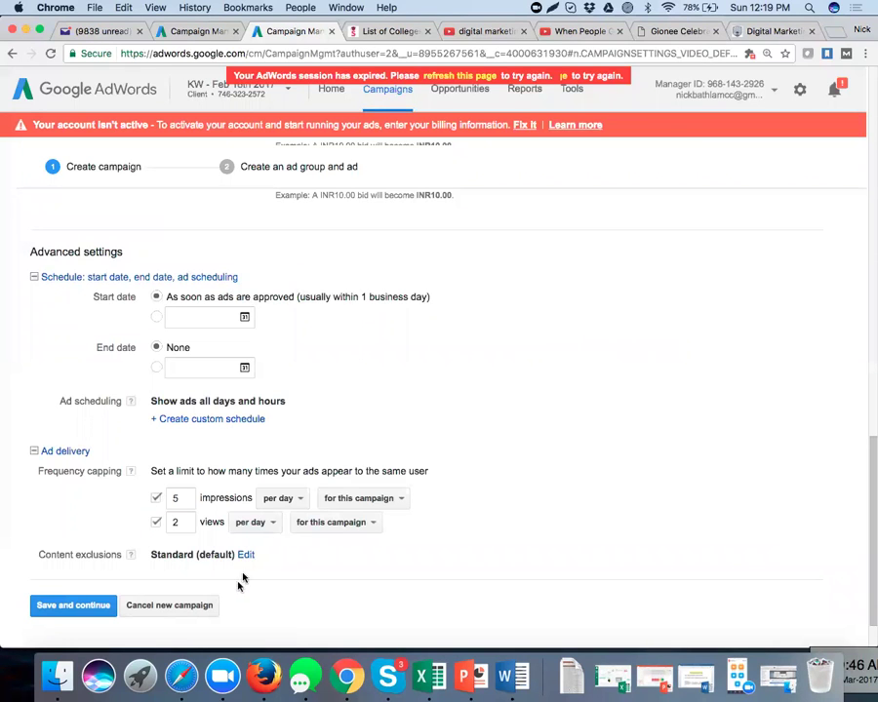
Attempt to save the campaign settings and scroll down to the Devices section.
left_click(65, 606)
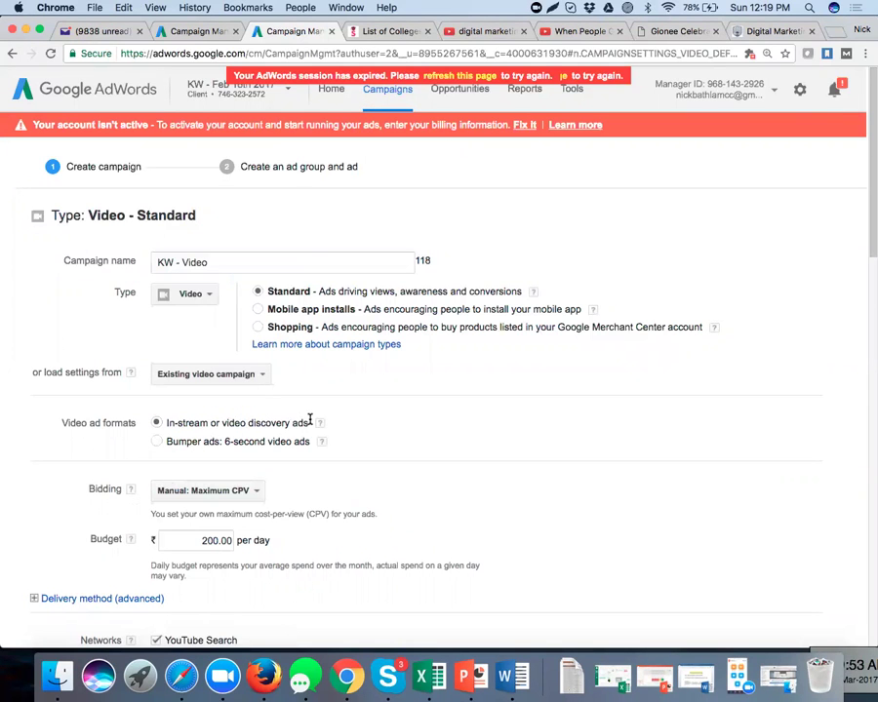
scroll(309, 419, "down", 10)
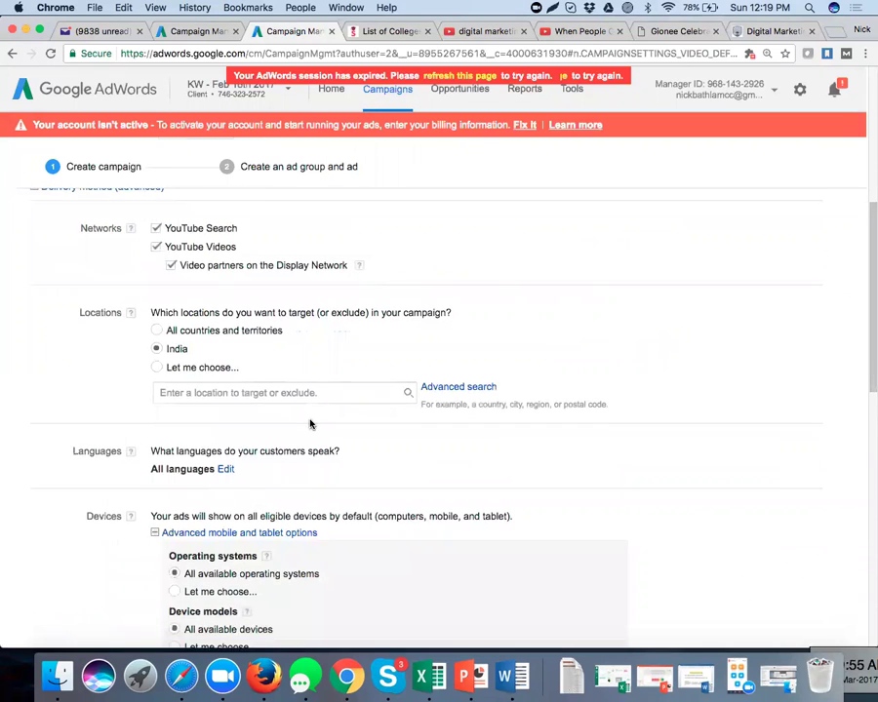
scroll(310, 423, "down", 5)
scroll(310, 424, "down", 3)
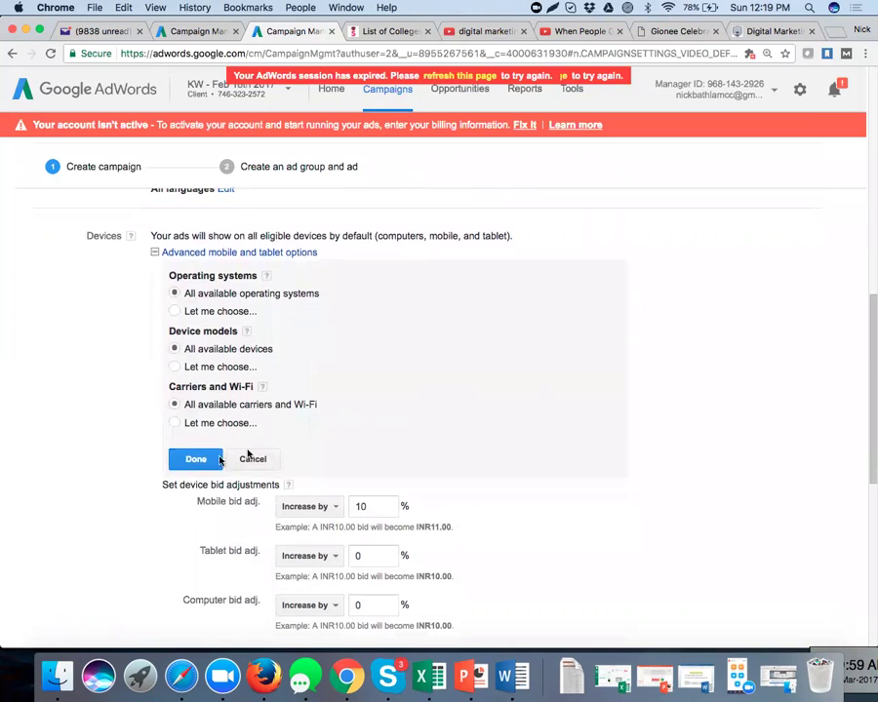
Finish the advanced mobile and tablet options and save the campaign settings again.
left_click(217, 459)
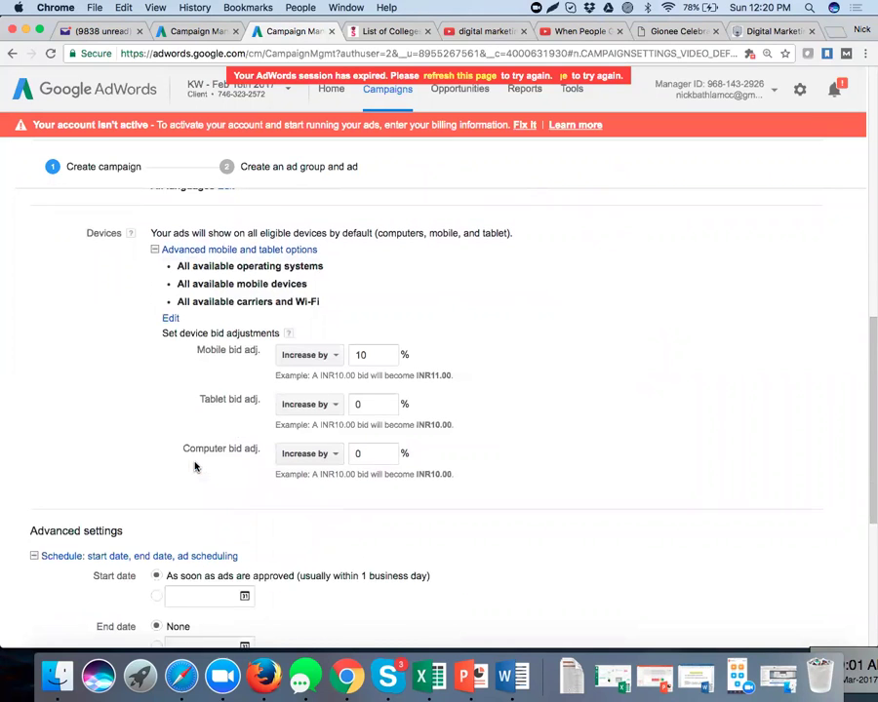
scroll(195, 467, "down", 8)
left_click(71, 539)
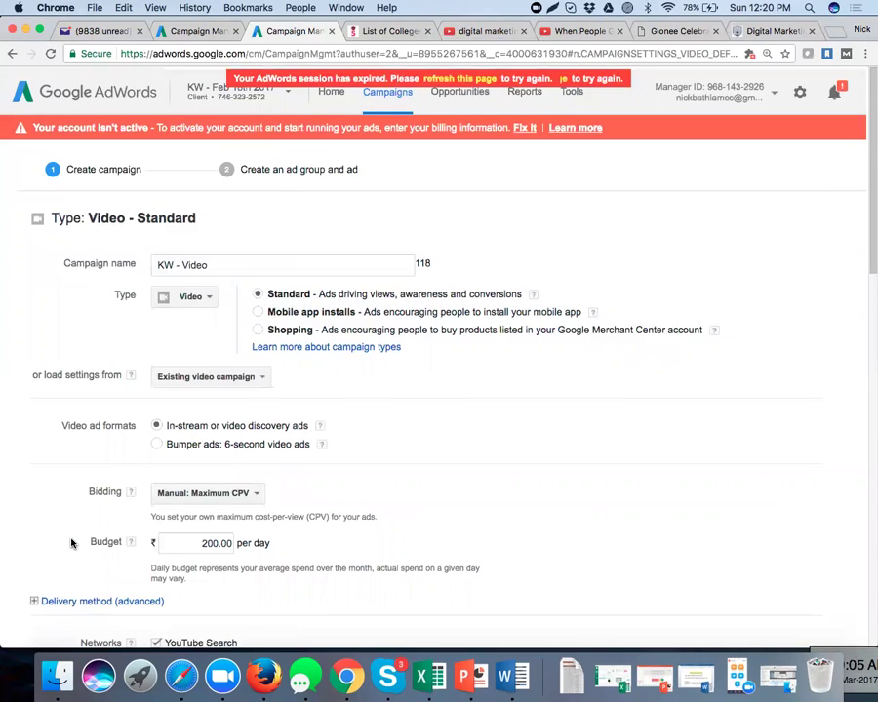
scroll(72, 544, "down", 2)
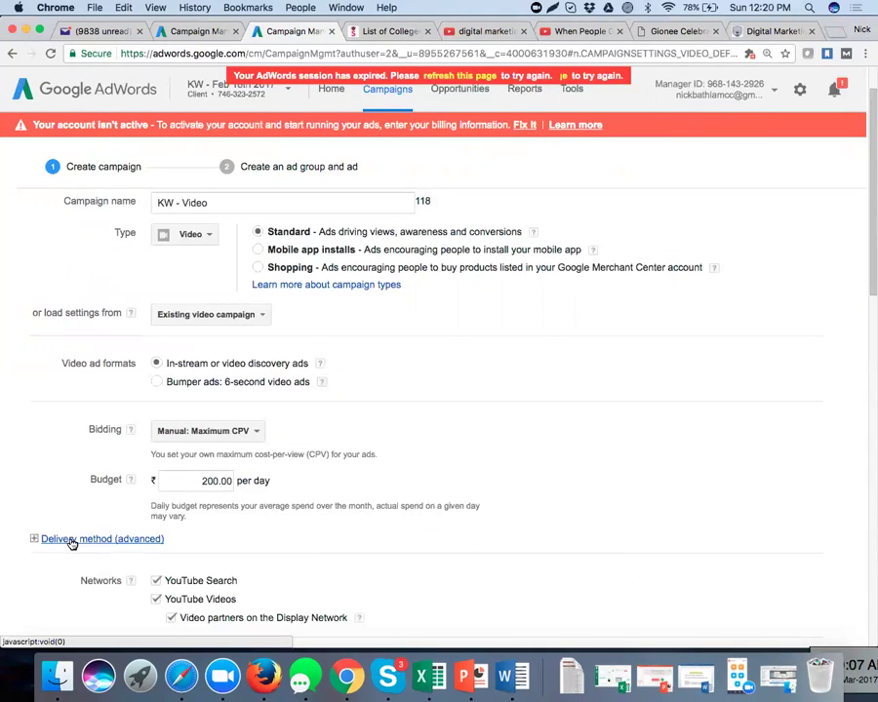
scroll(71, 543, "down", 3)
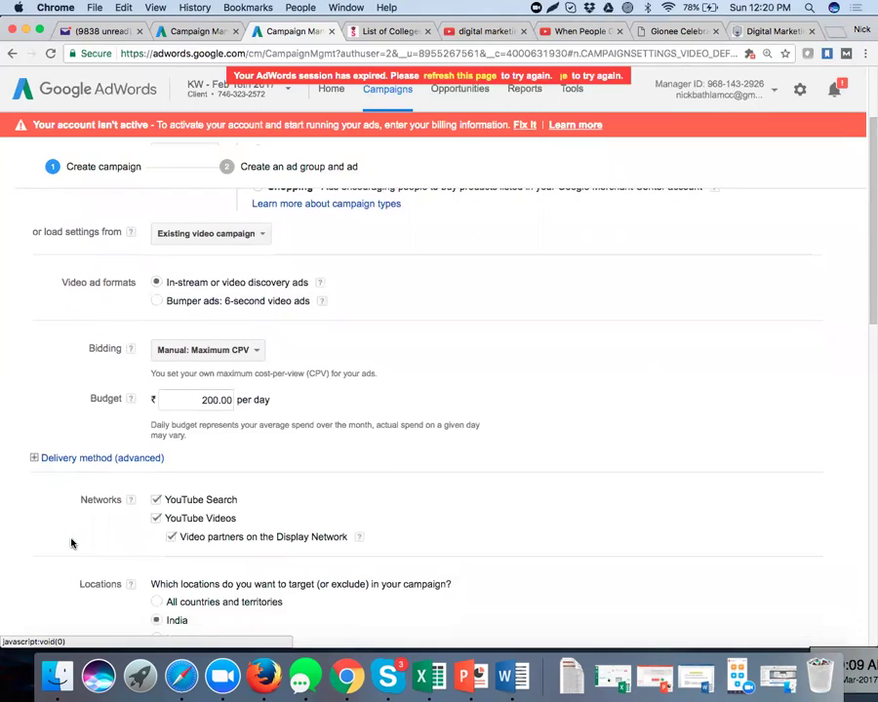
scroll(71, 543, "down", 2)
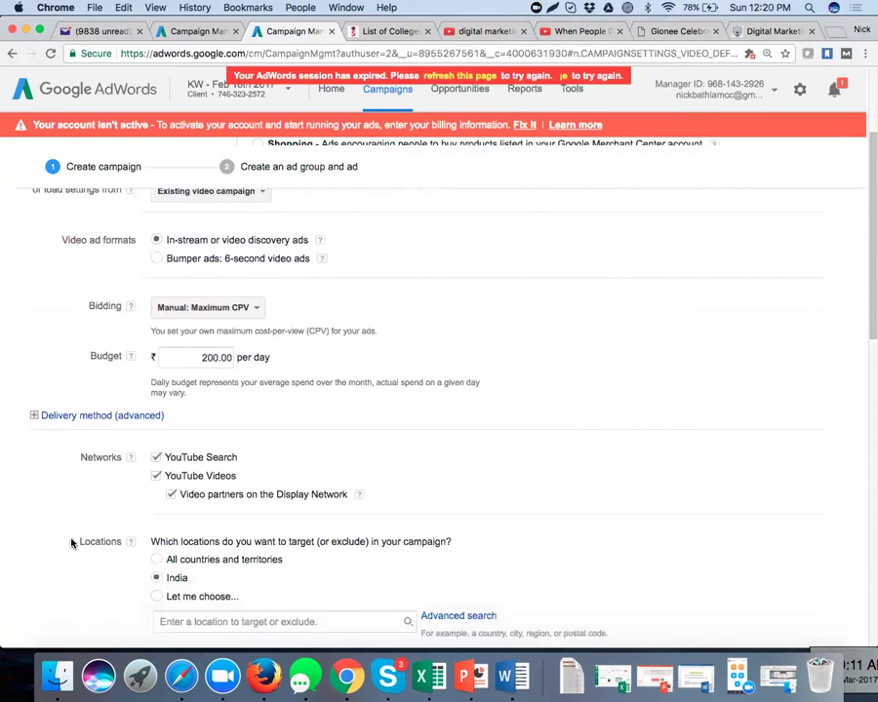
scroll(71, 544, "up", 6)
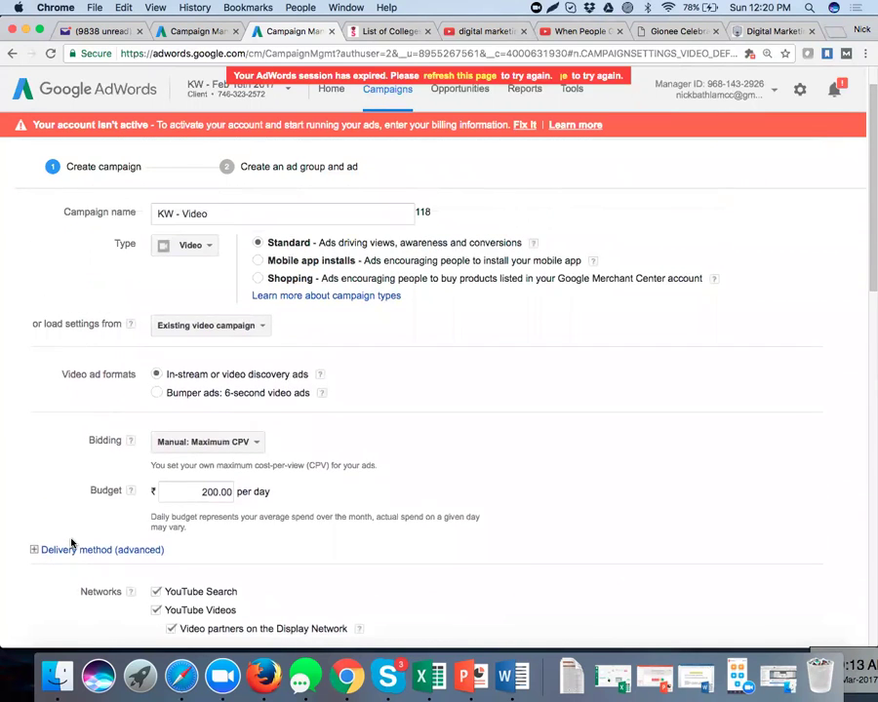
Reload the page from the session-expired banner to get back to All campaigns.
left_click(470, 80)
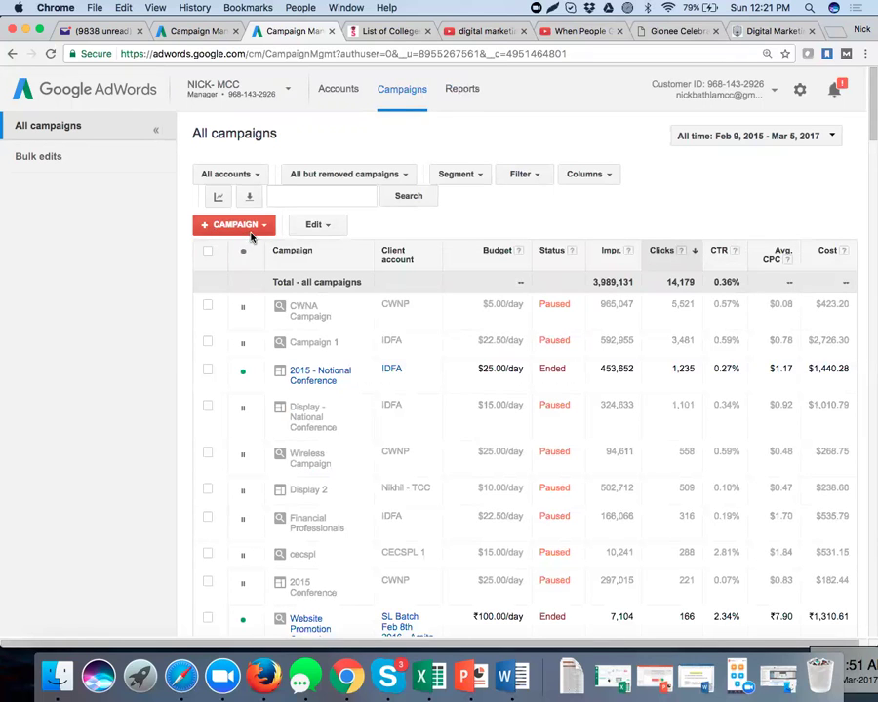
Filter the campaign list by 'KW' and open Search - KW - Digital Marketing.
left_click(301, 196)
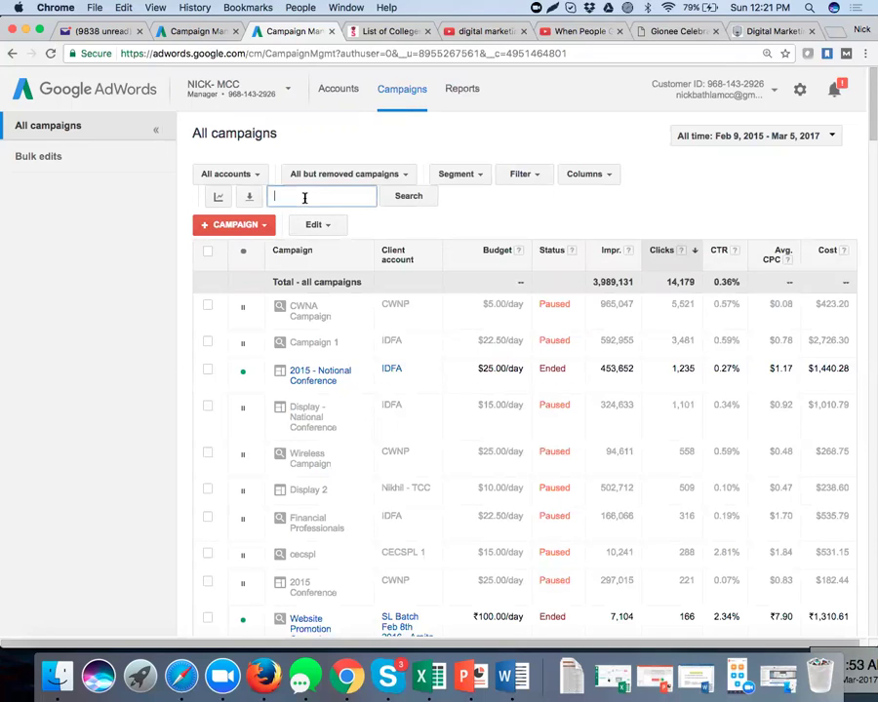
type("KW")
key("Return")
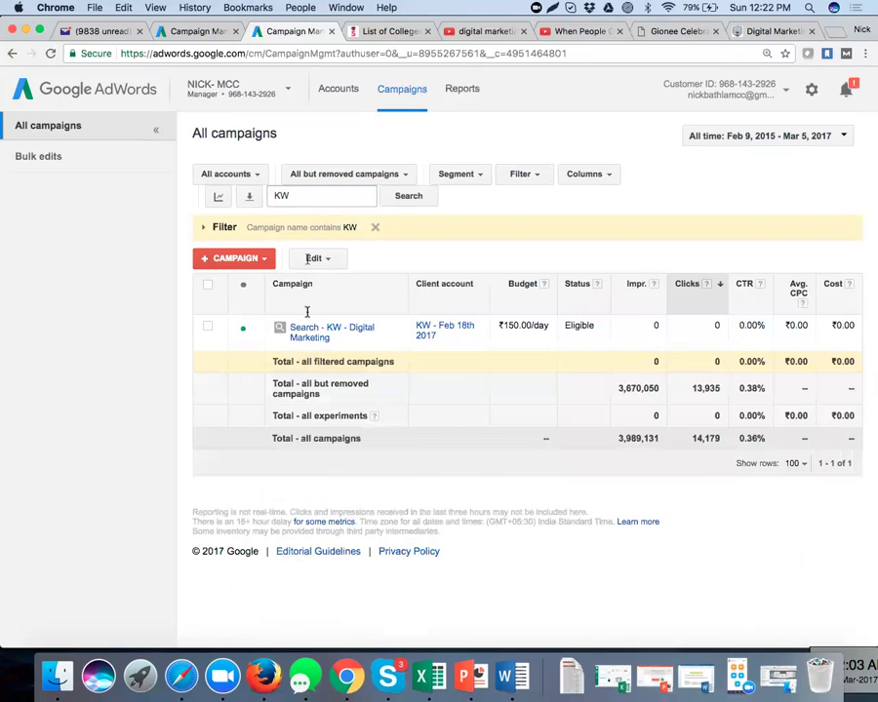
left_click(307, 332)
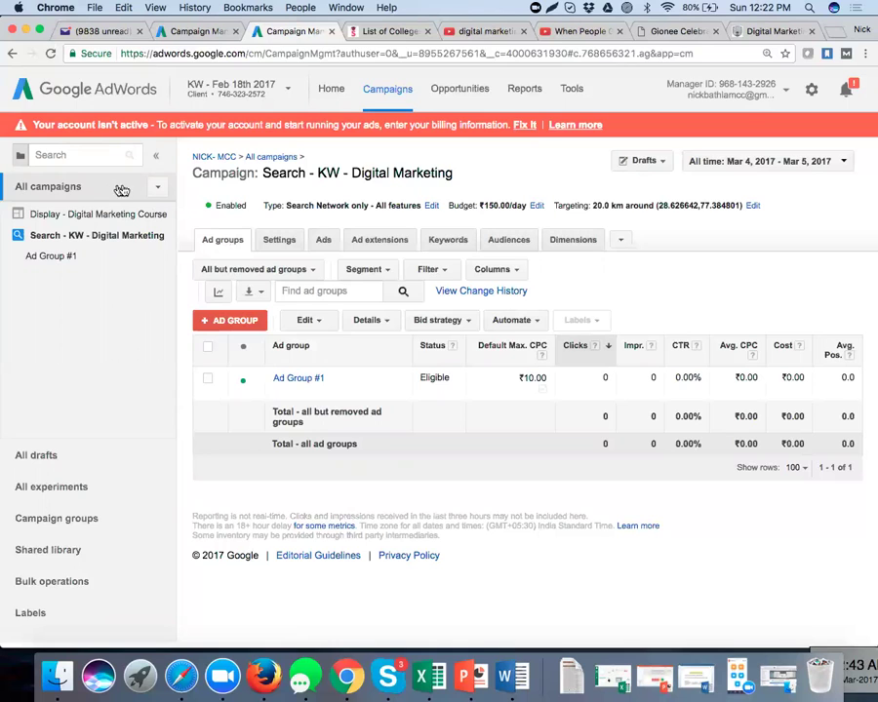
From the KW account's Campaigns list, create a new Video campaign.
left_click(62, 189)
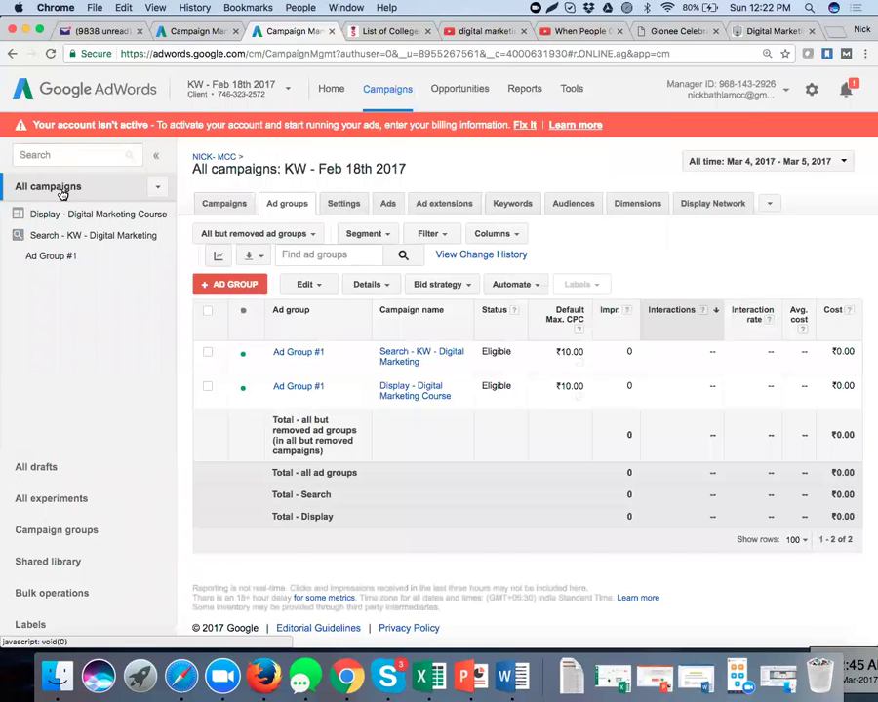
left_click(213, 208)
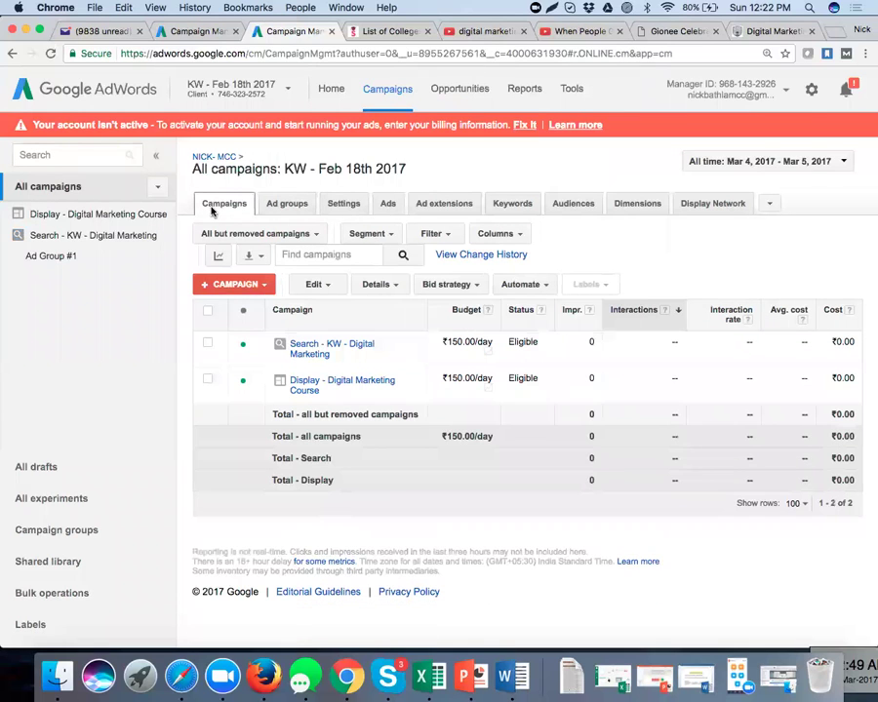
left_click(250, 288)
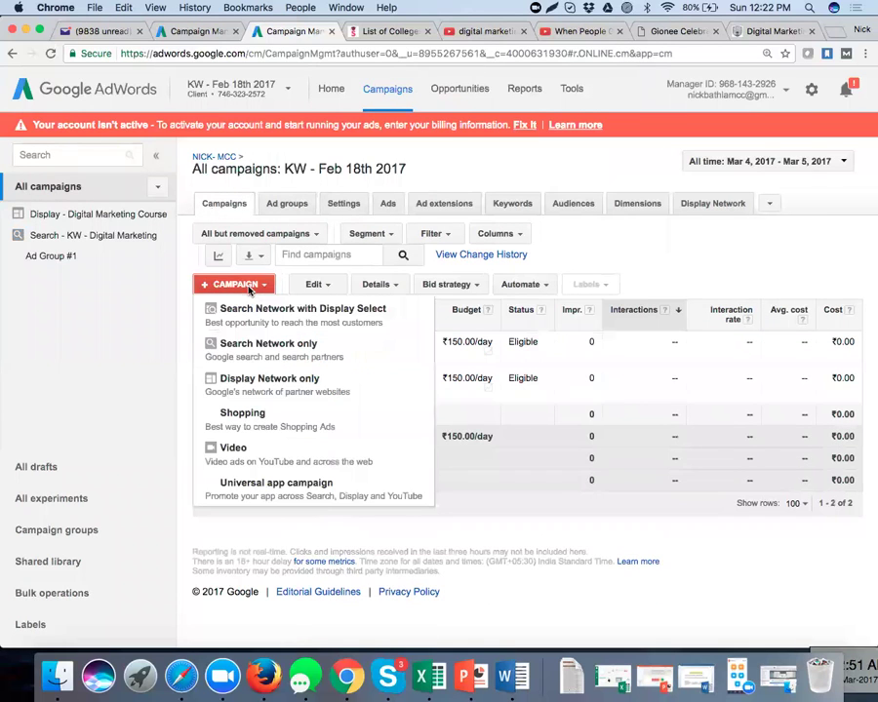
left_click(251, 465)
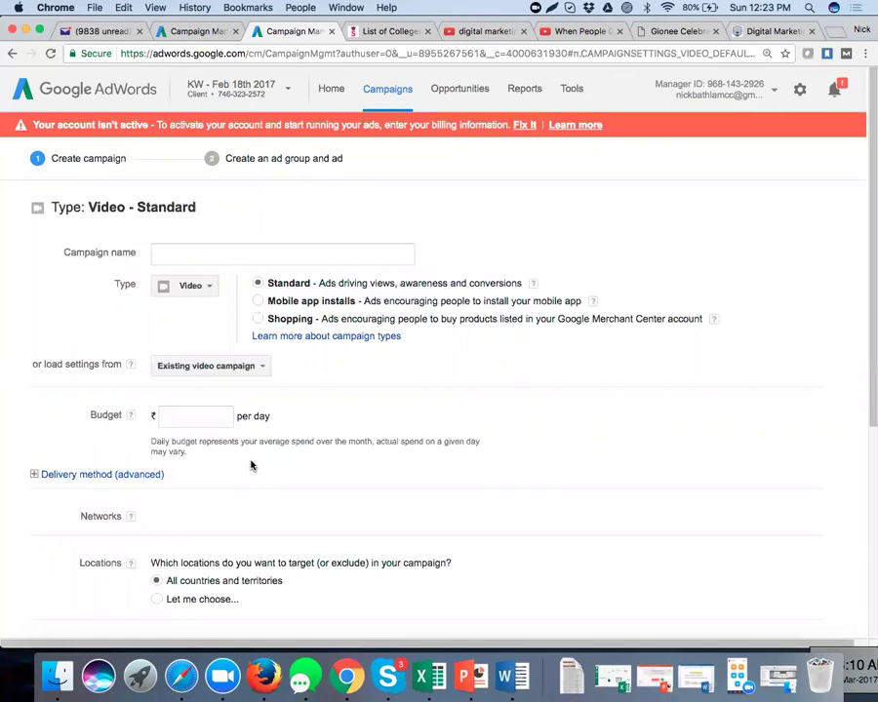
Rename the campaign 'Video - KW' and check for existing video campaigns to copy.
left_click(227, 250)
left_click_drag(227, 251, 130, 243)
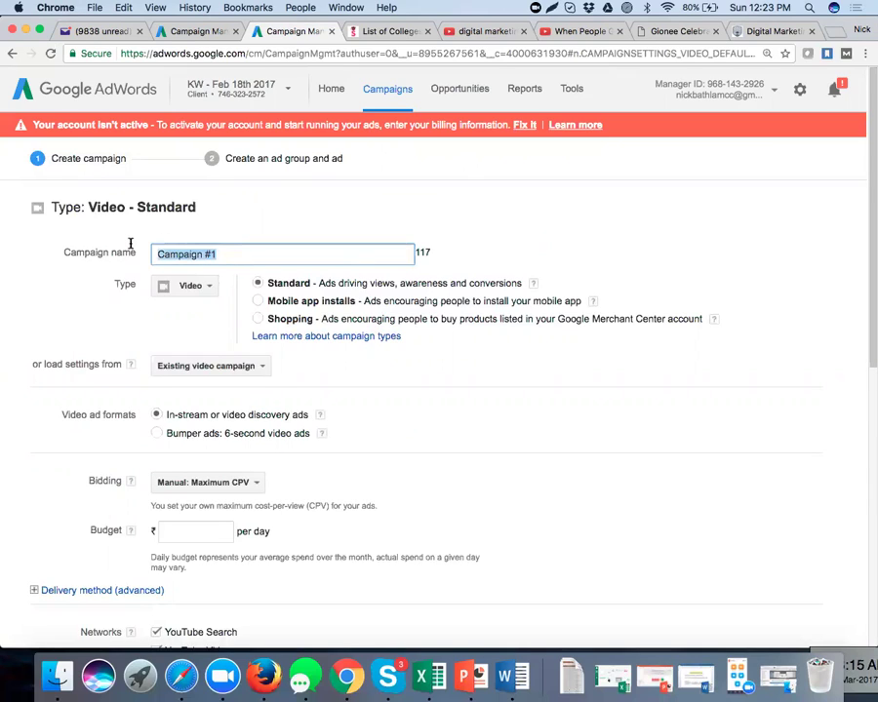
type("B")
key("BackSpace")
type("Video")
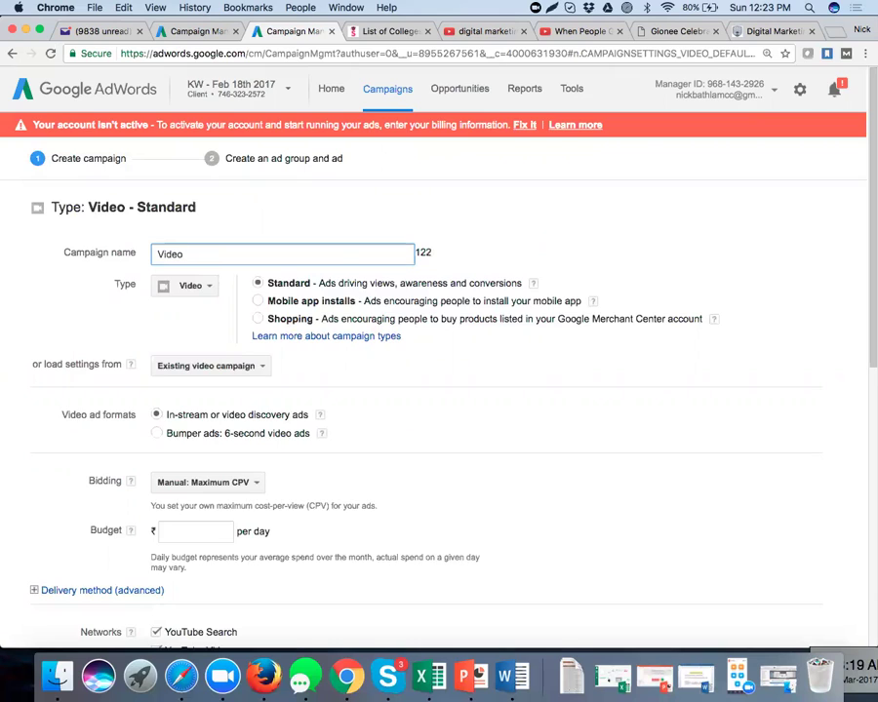
type(" - KW")
left_click(98, 308)
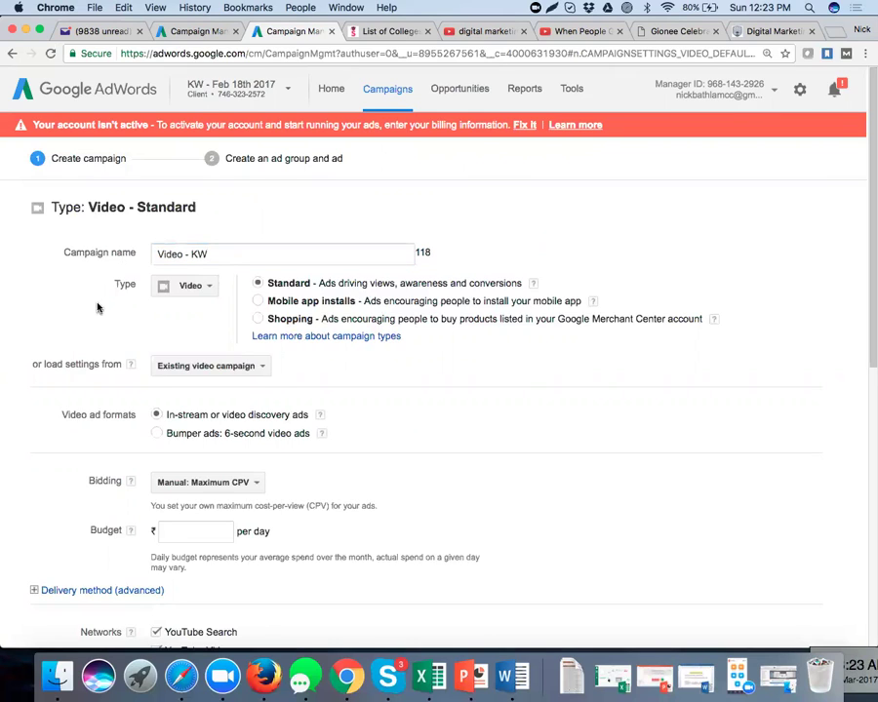
scroll(127, 331, "down", 1)
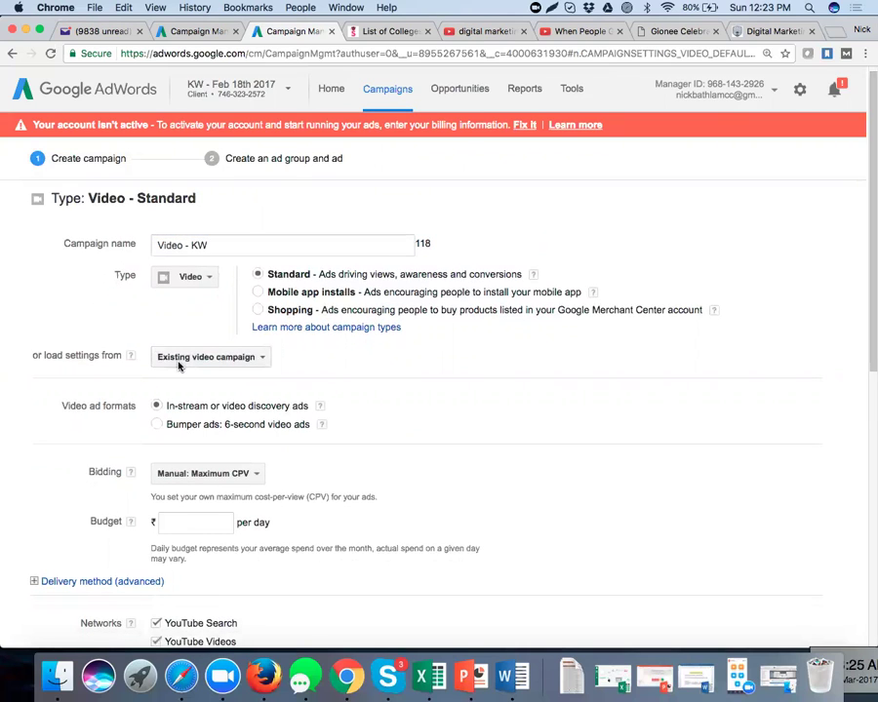
left_click(179, 361)
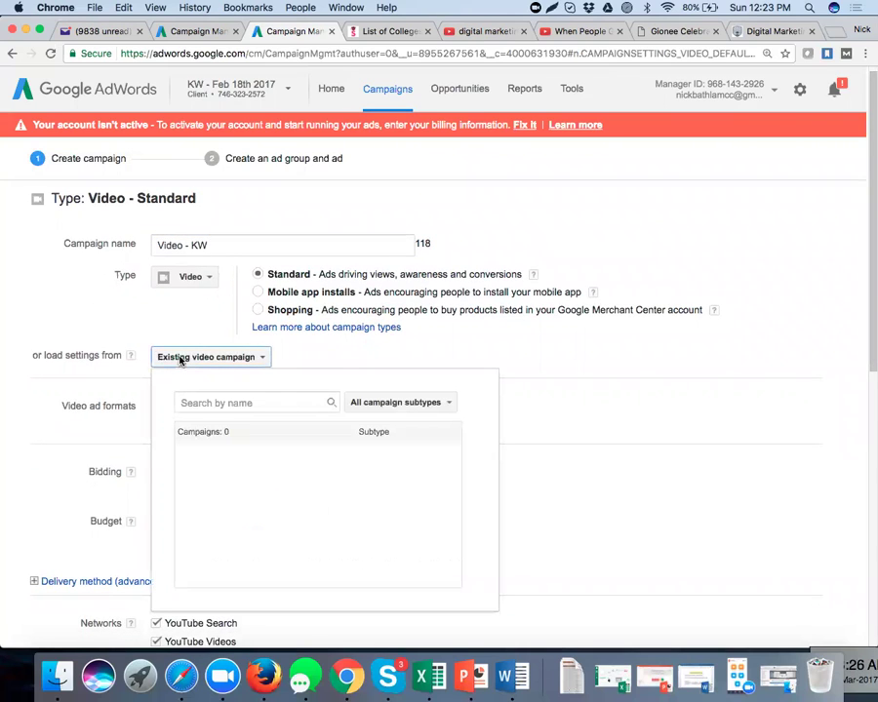
left_click(263, 358)
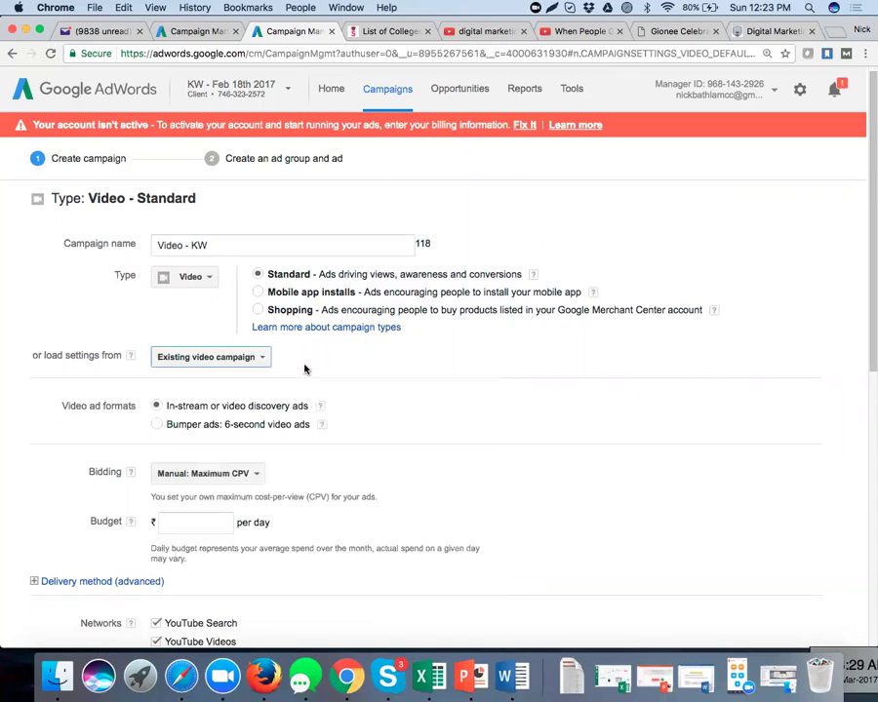
Enter a 200.00 daily budget and review Networks, Locations and Languages below.
scroll(172, 399, "down", 3)
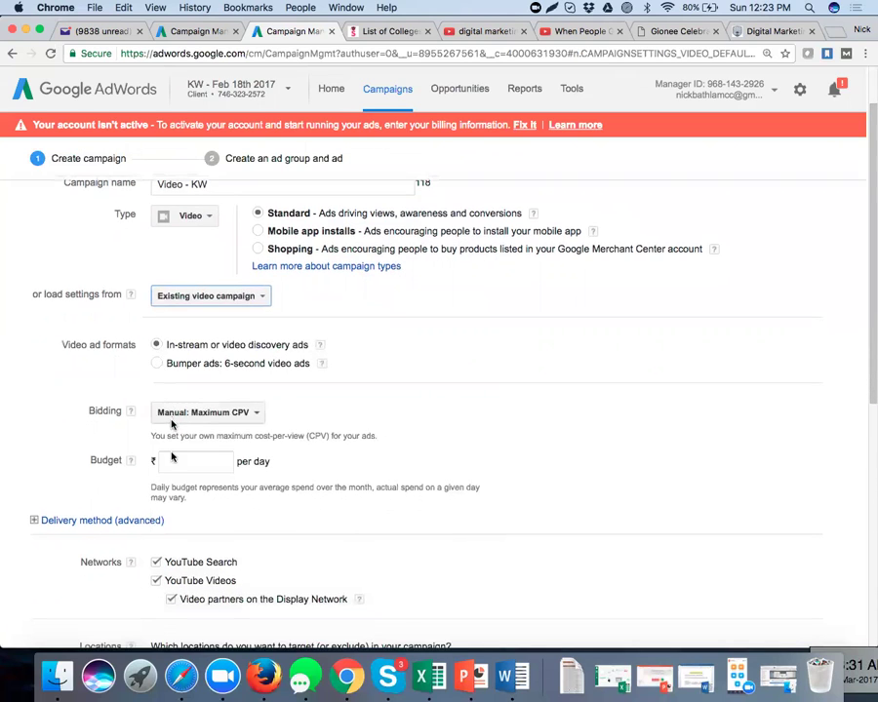
left_click(172, 464)
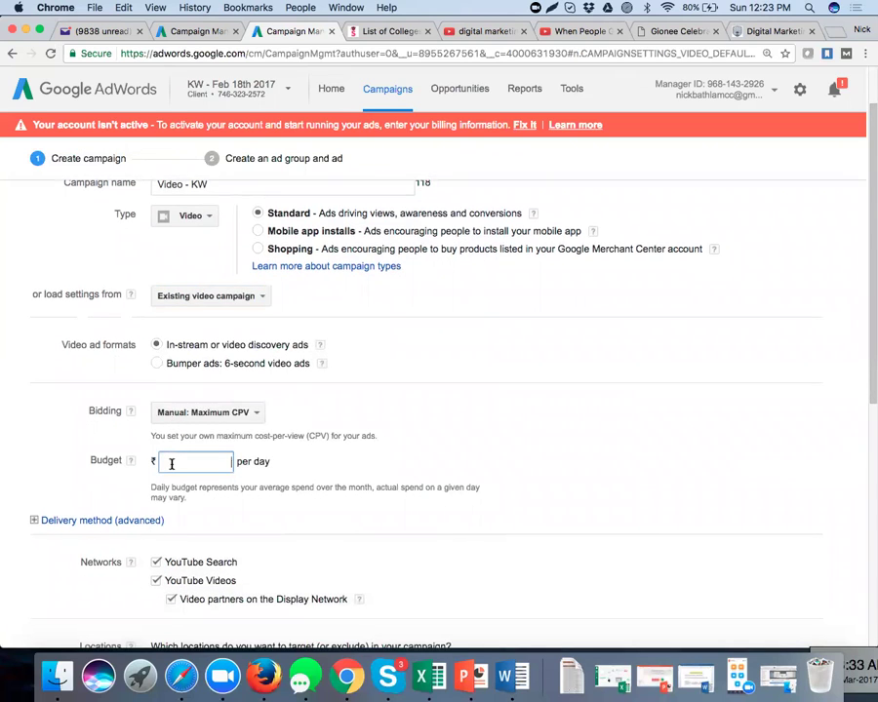
type("200.00")
left_click(336, 472)
scroll(334, 475, "down", 1)
scroll(334, 473, "down", 5)
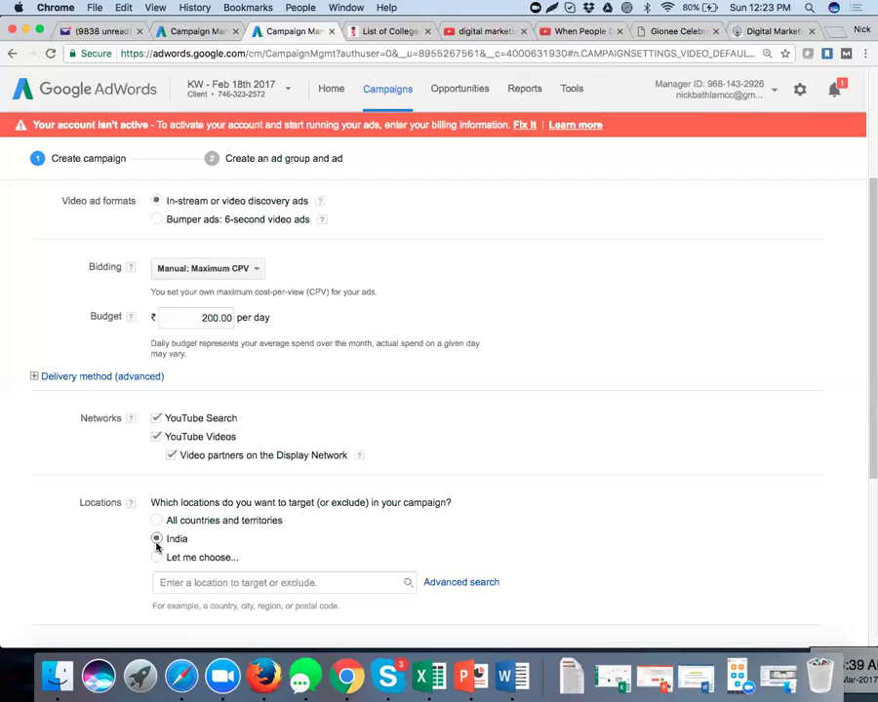
scroll(309, 561, "down", 10)
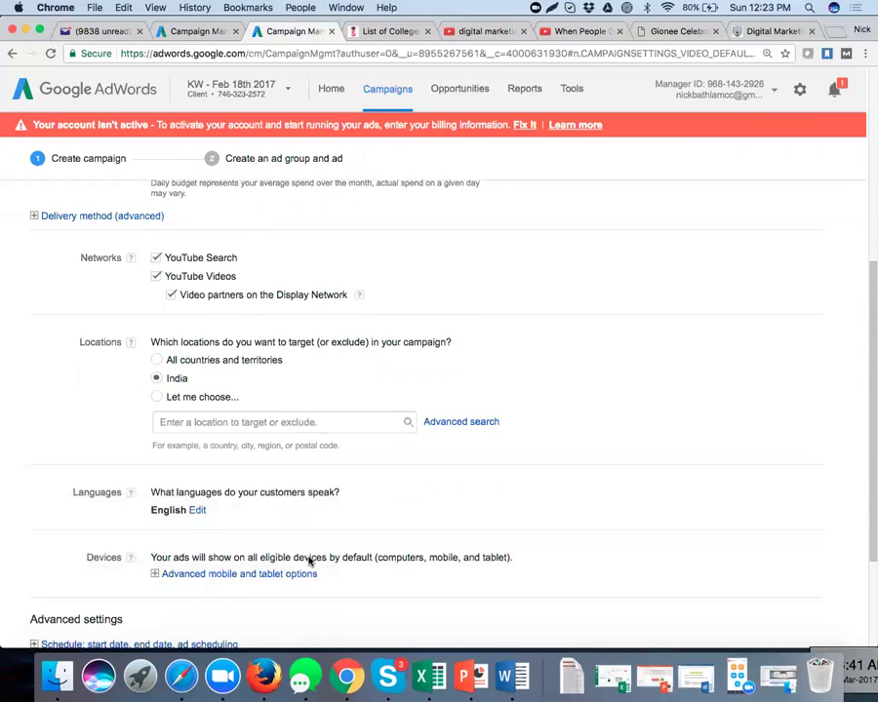
scroll(308, 561, "down", 3)
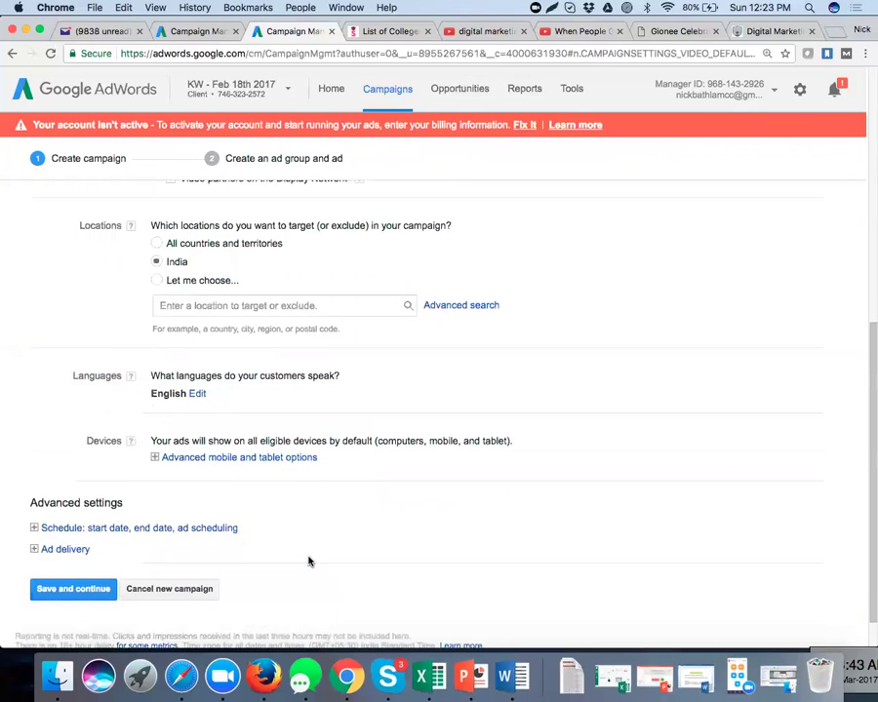
Save the campaign settings and place the cursor in the Your YouTube video box.
left_click(81, 558)
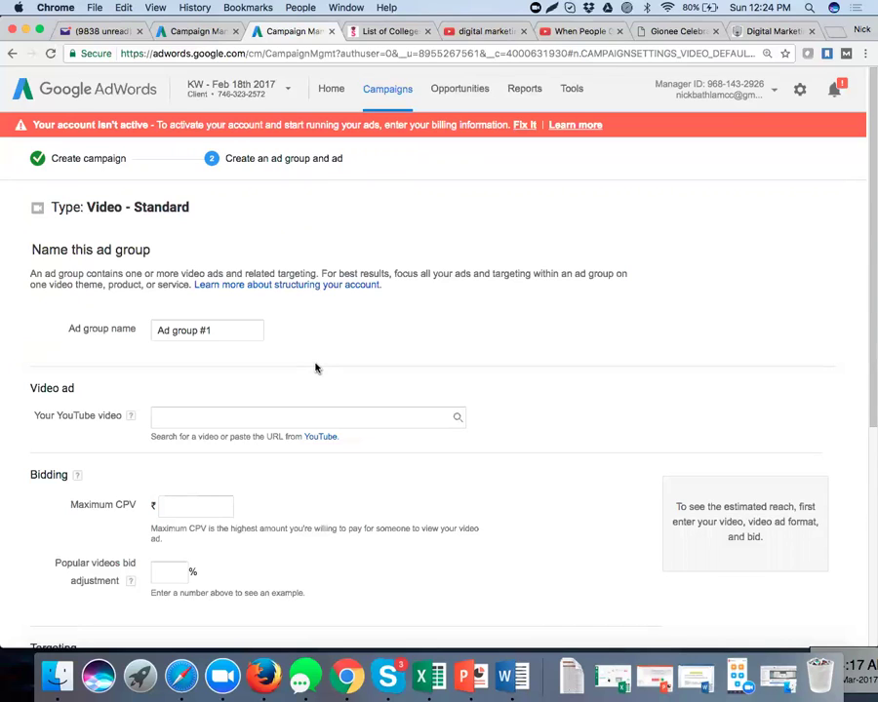
left_click(192, 412)
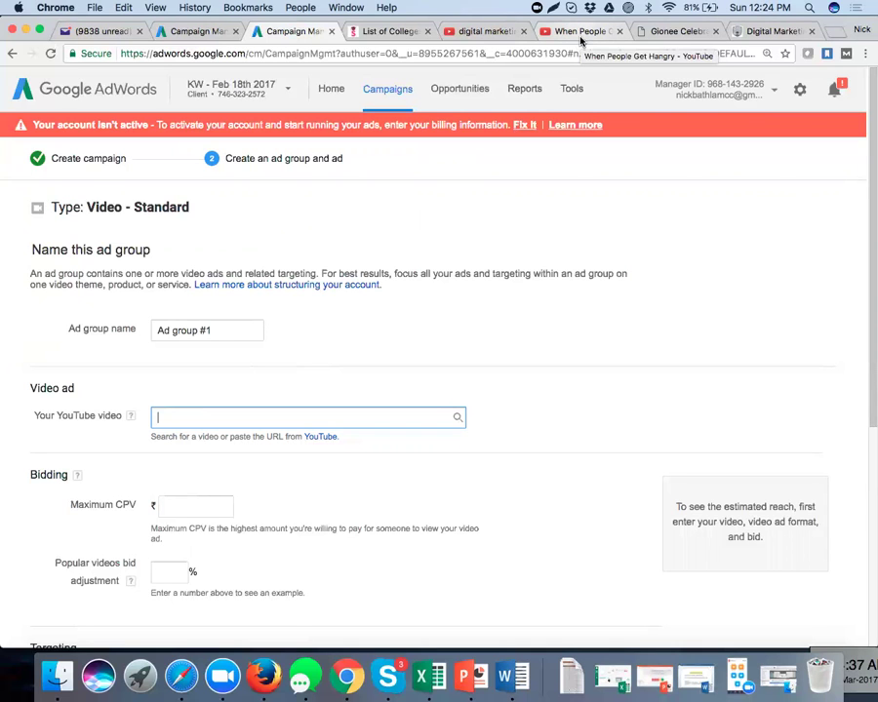
Open youtube.com in a new tab and search for 'Knowledgewoods'.
left_click(581, 31)
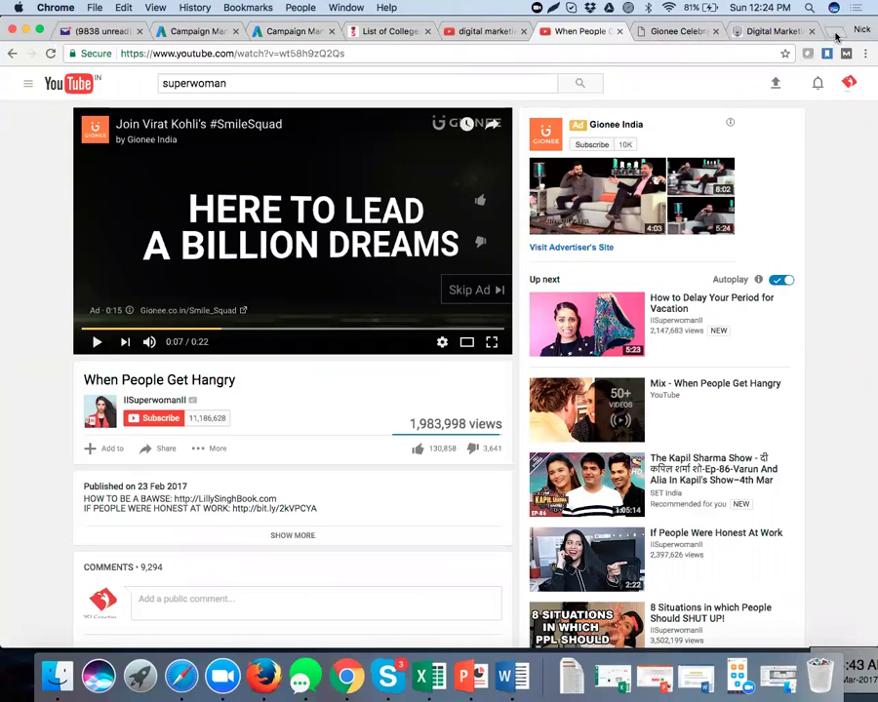
key("super+t")
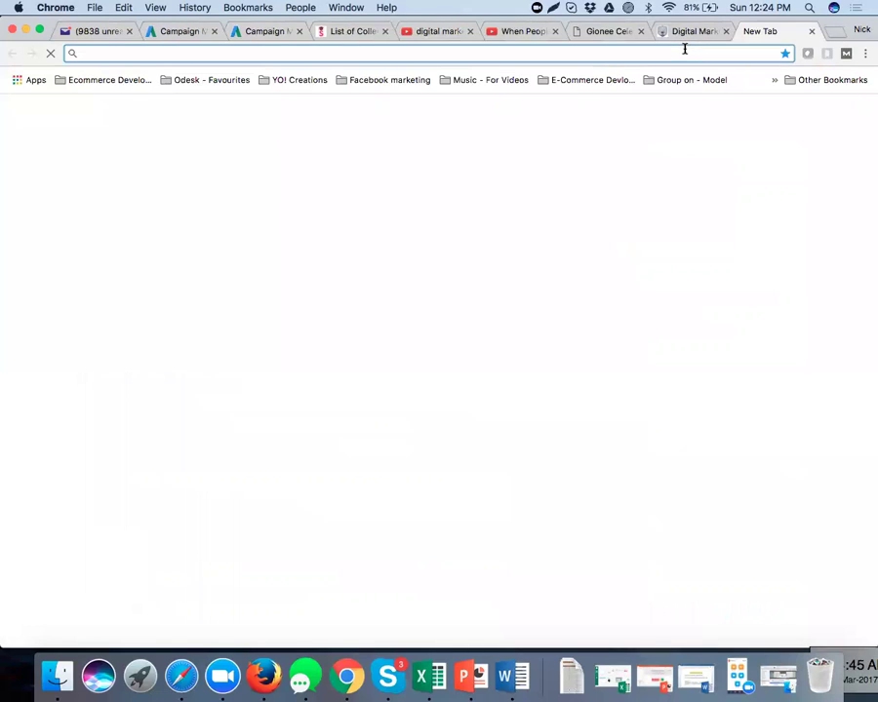
type("youtube.com")
key("Return")
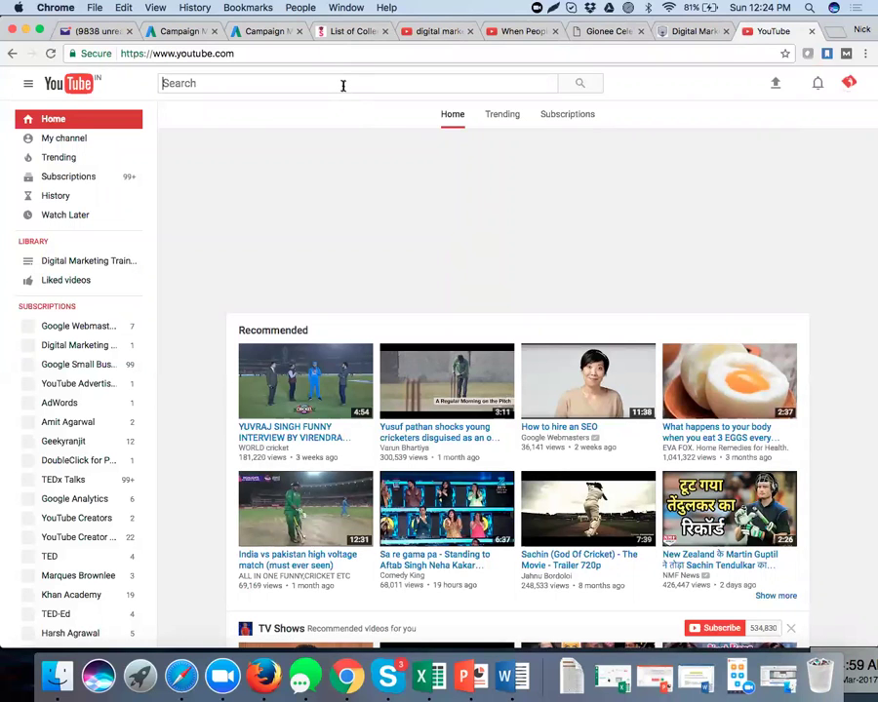
left_click(342, 85)
type("Know")
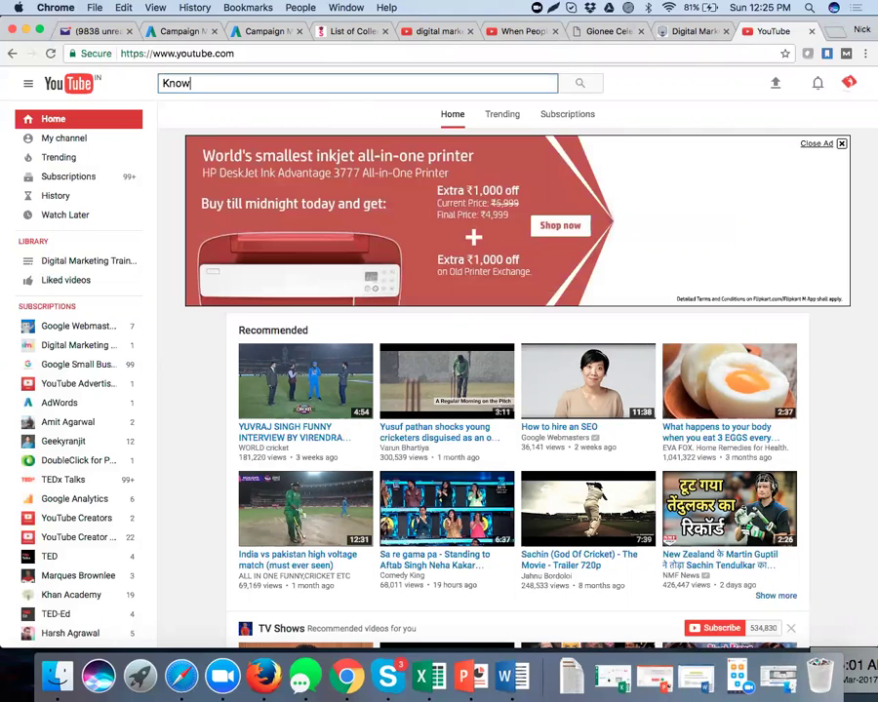
type("l")
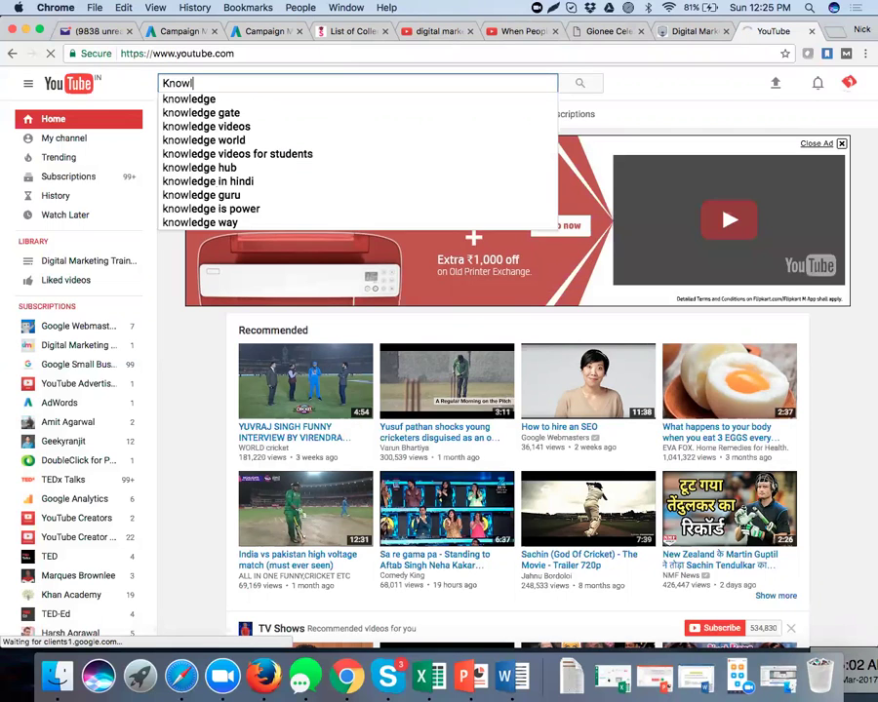
type("edge wood")
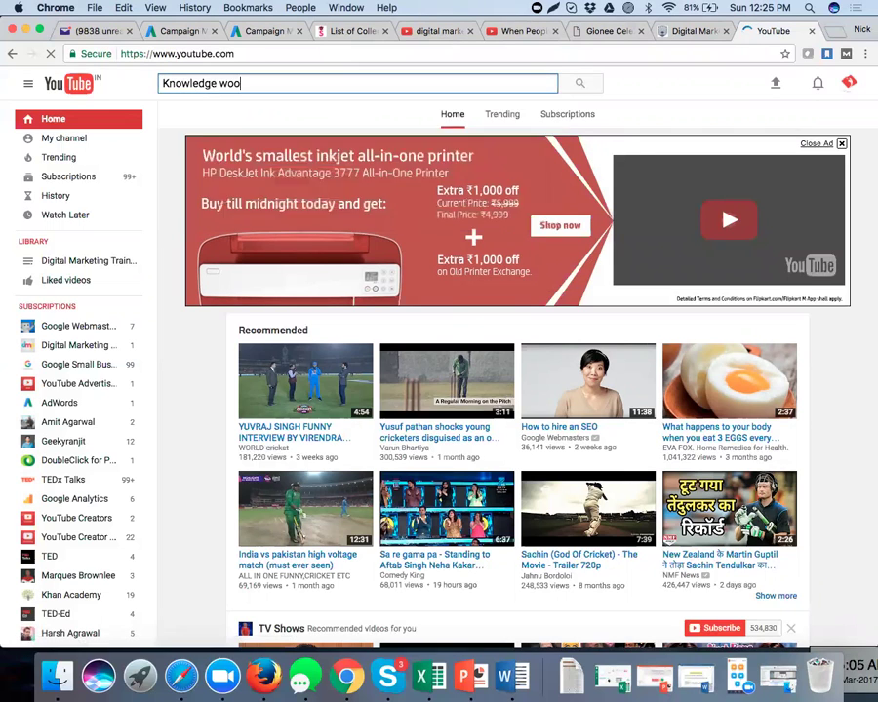
key("Return")
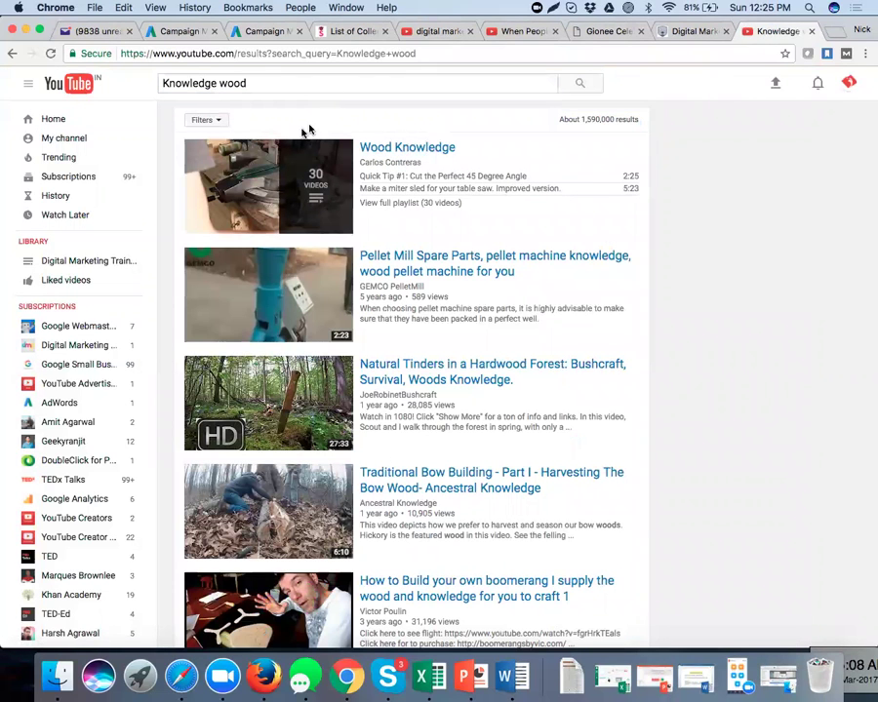
left_click(263, 84)
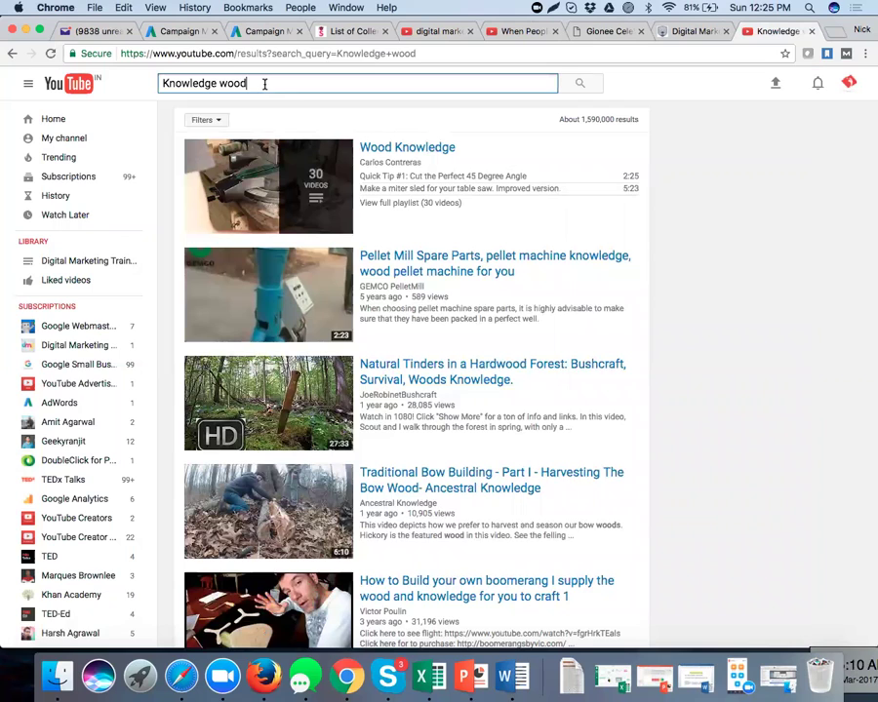
key("BackSpace")
key("BackSpace")
key("BackSpace")
key("BackSpace")
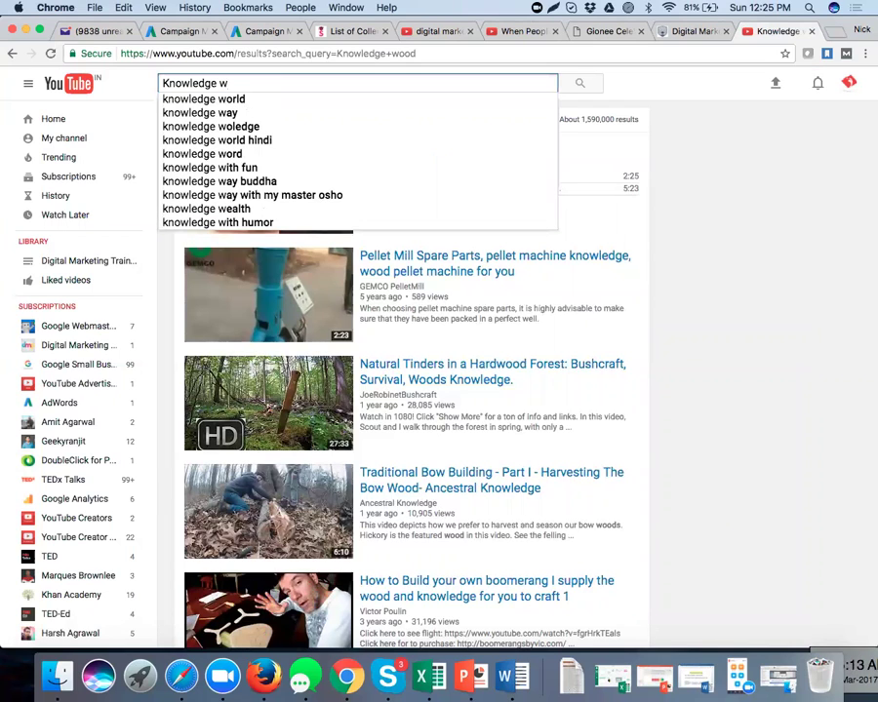
key("BackSpace")
type("w")
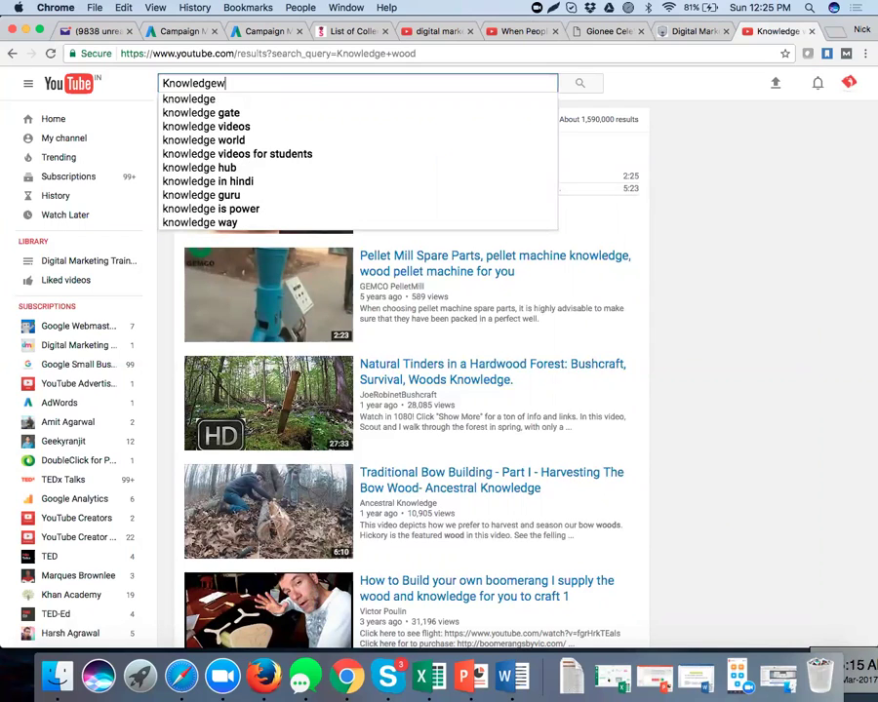
type("o")
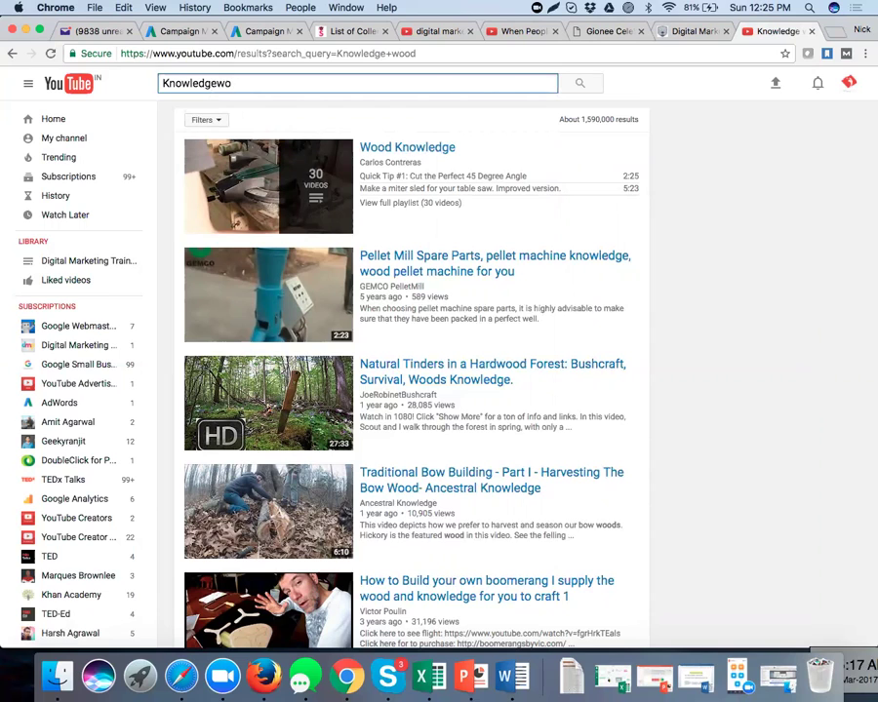
type("oods")
key("Return")
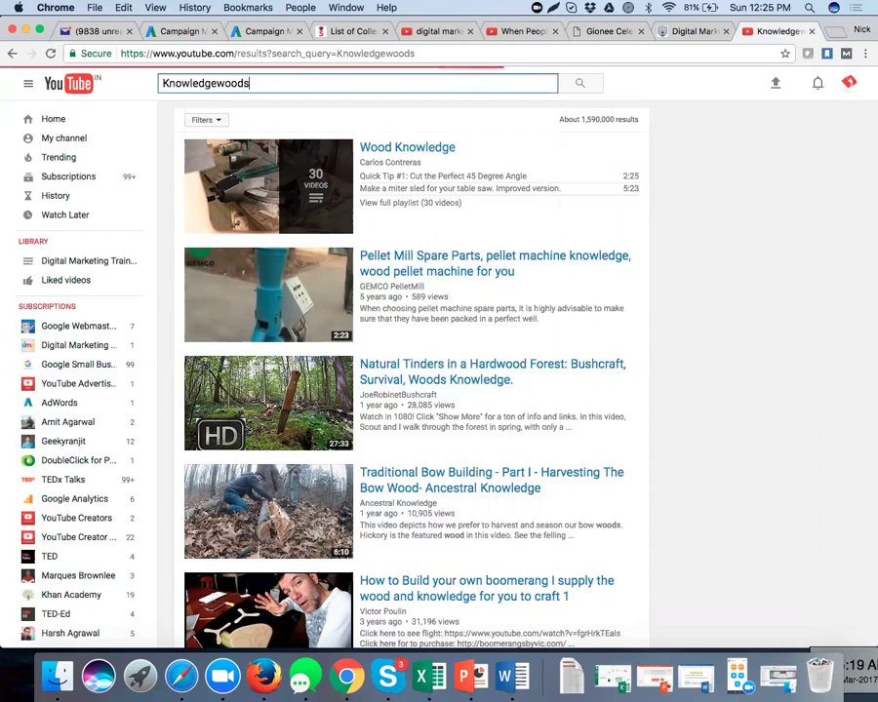
Copy the URL of KnowledgeWoods' Digital Marketing Snapshot video and pause it.
left_click(392, 153)
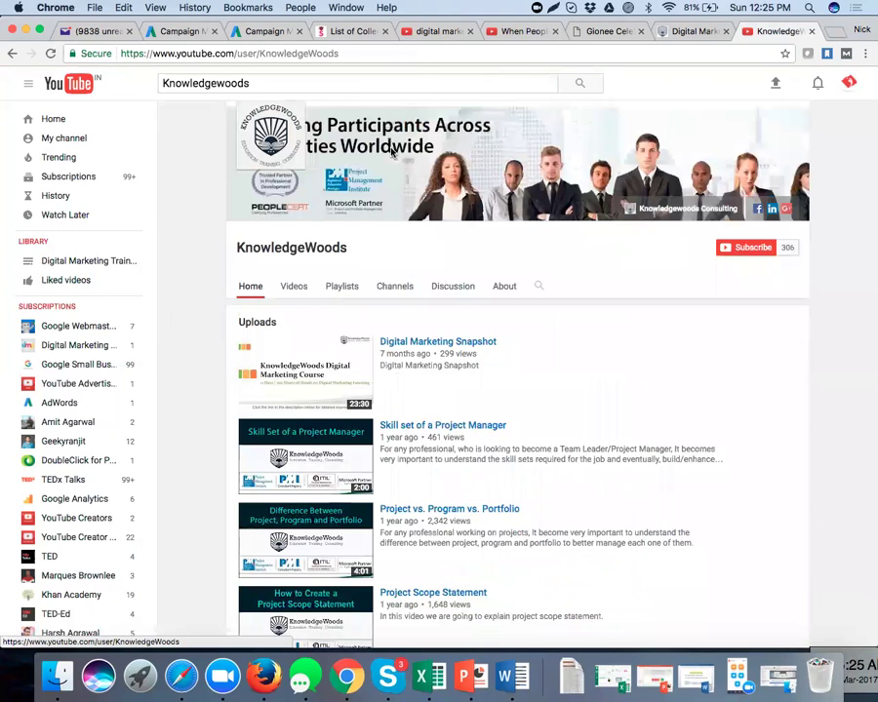
mouse_move(305, 360)
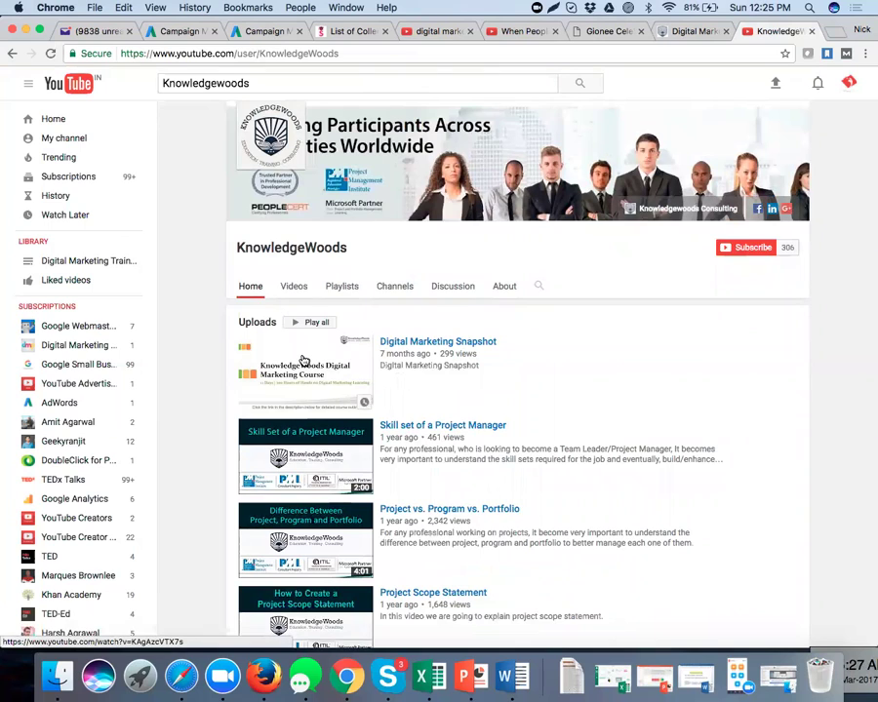
left_click(443, 343)
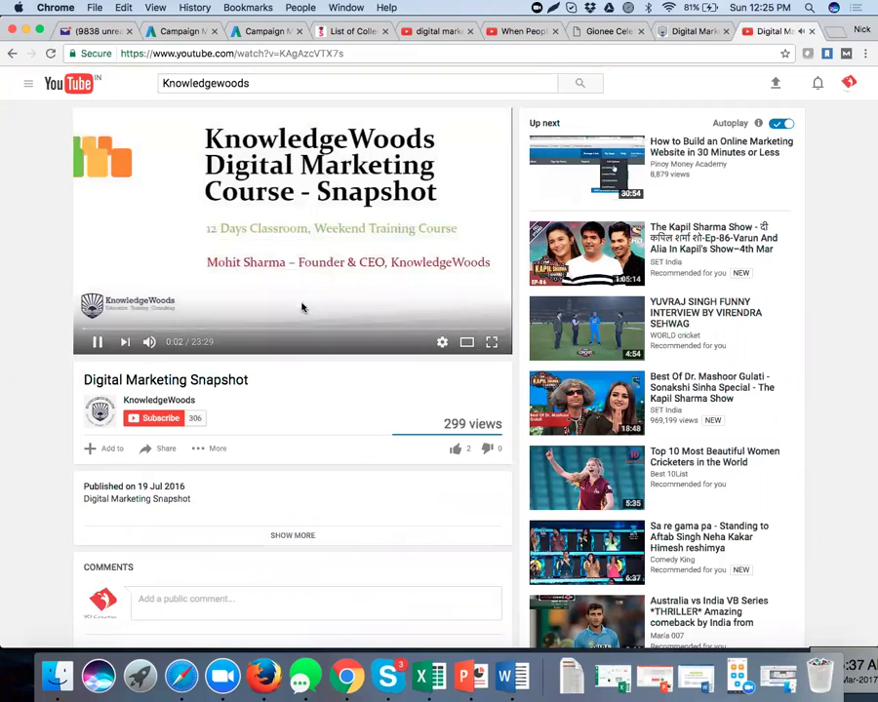
left_click(300, 57)
key("super+c")
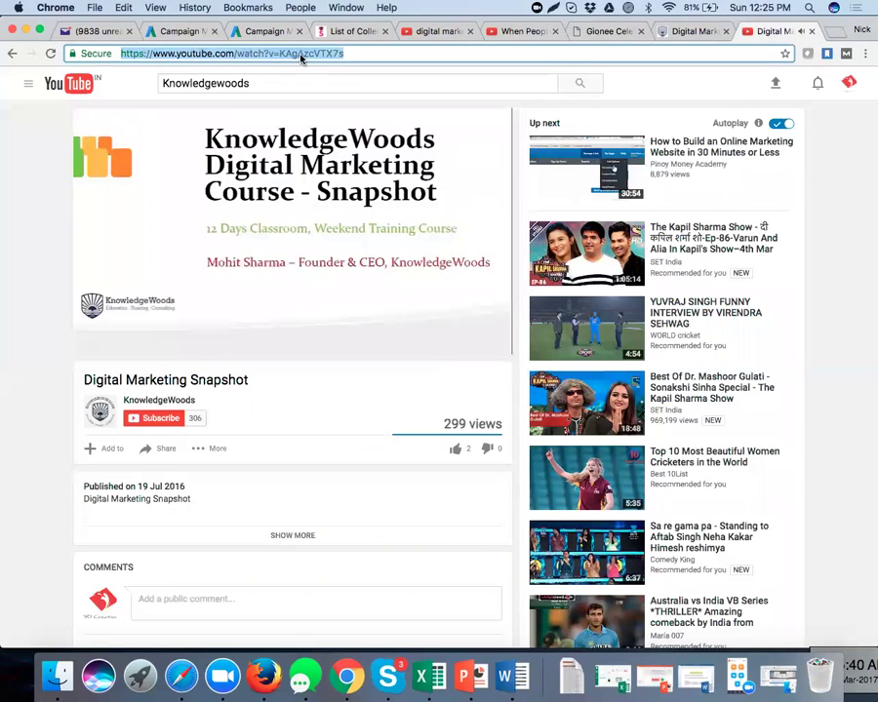
mouse_move(93, 343)
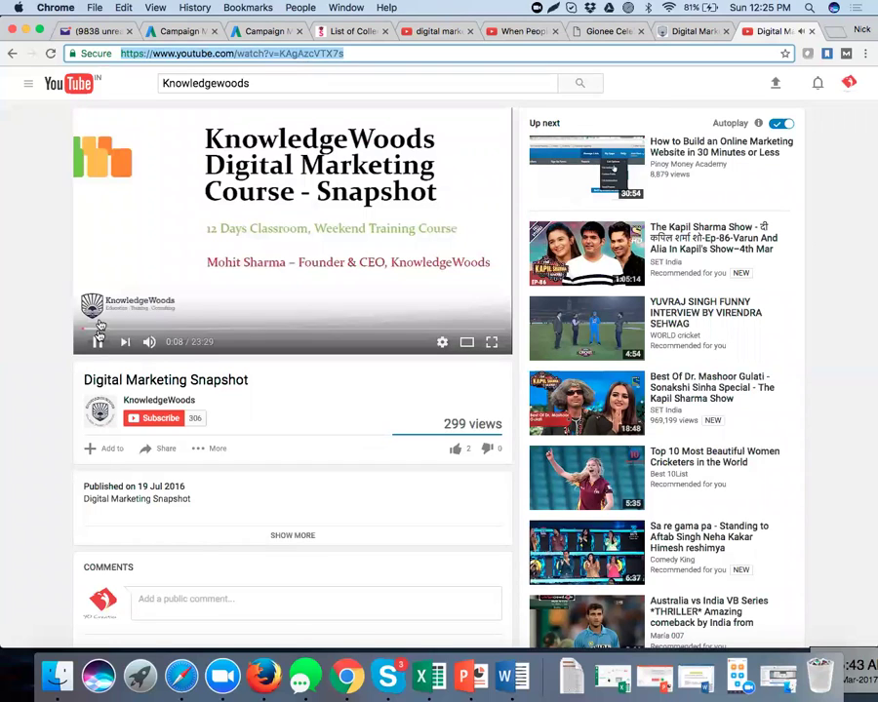
left_click(98, 343)
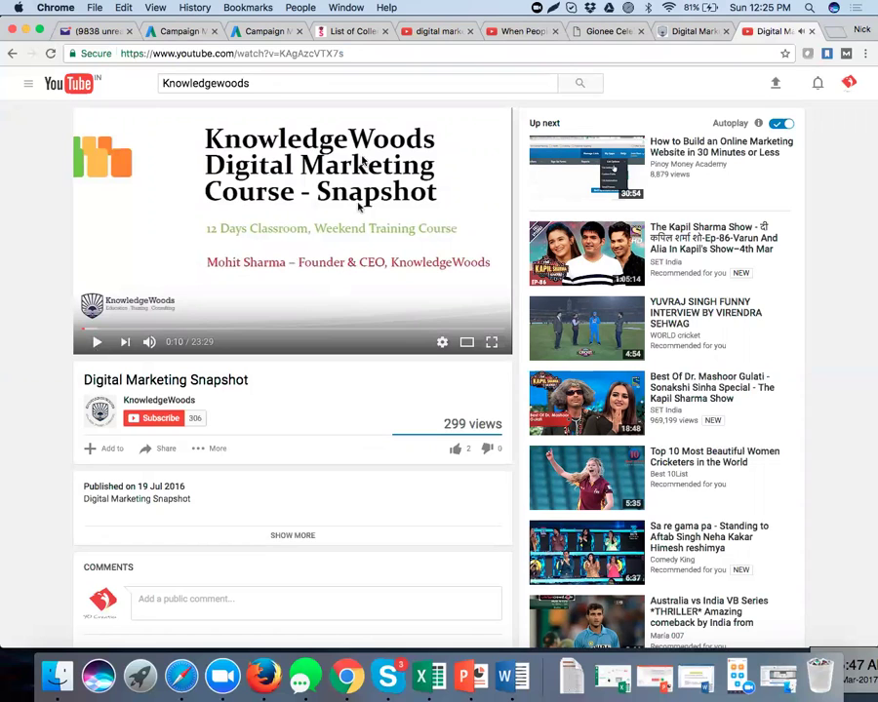
left_click(443, 32)
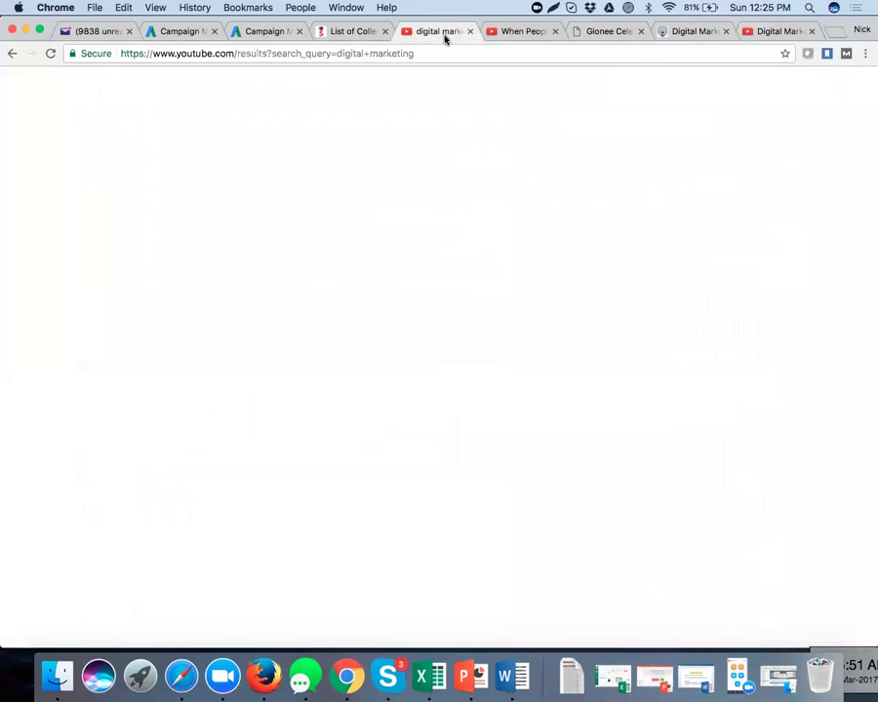
left_click(271, 30)
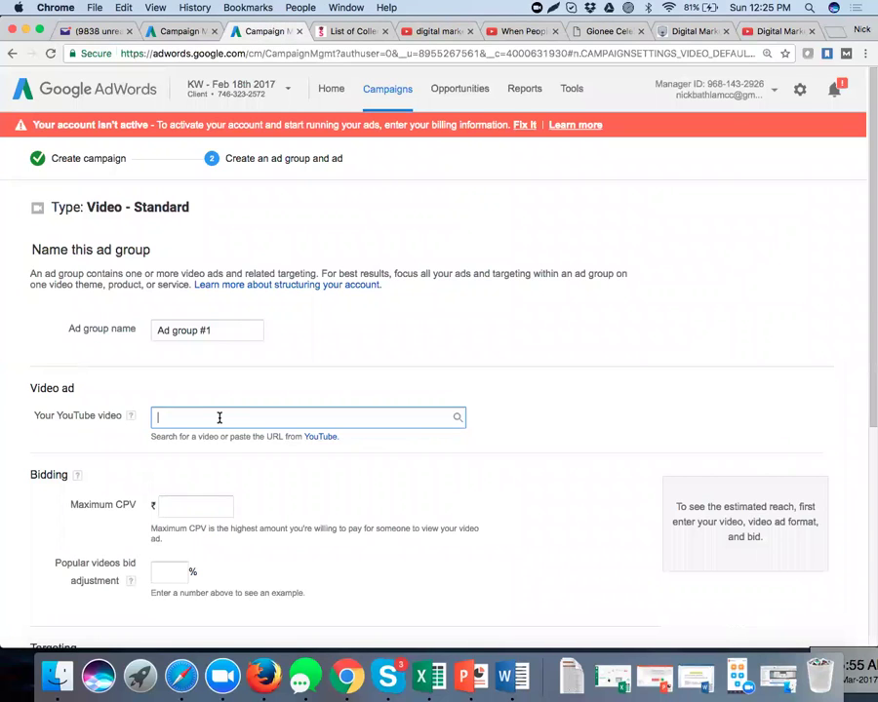
Paste the Digital Marketing Snapshot video link into the Your YouTube video field.
key("super+v")
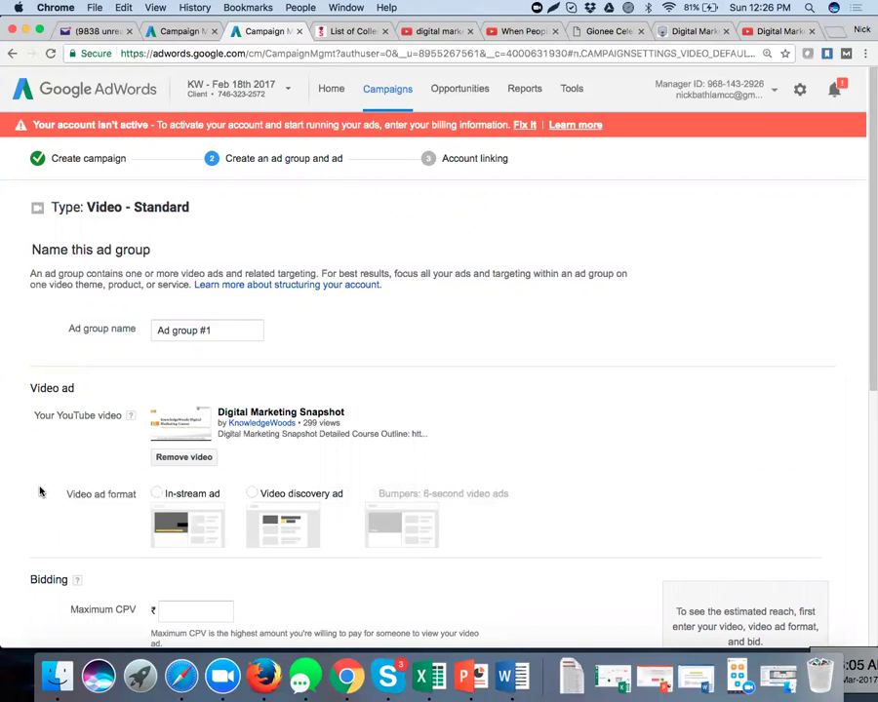
scroll(40, 492, "down", 5)
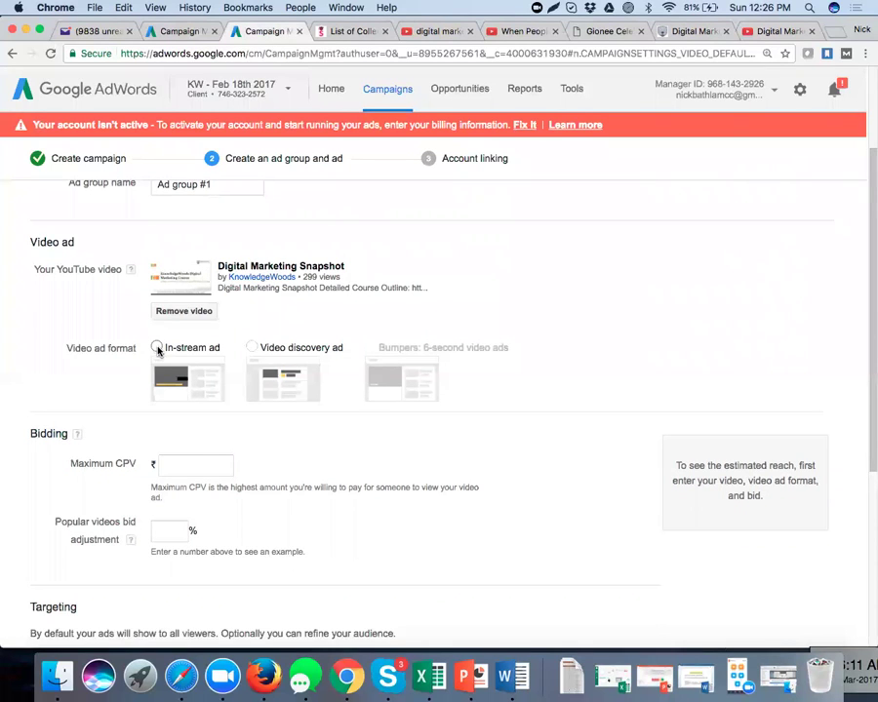
scroll(158, 351, "up", 1)
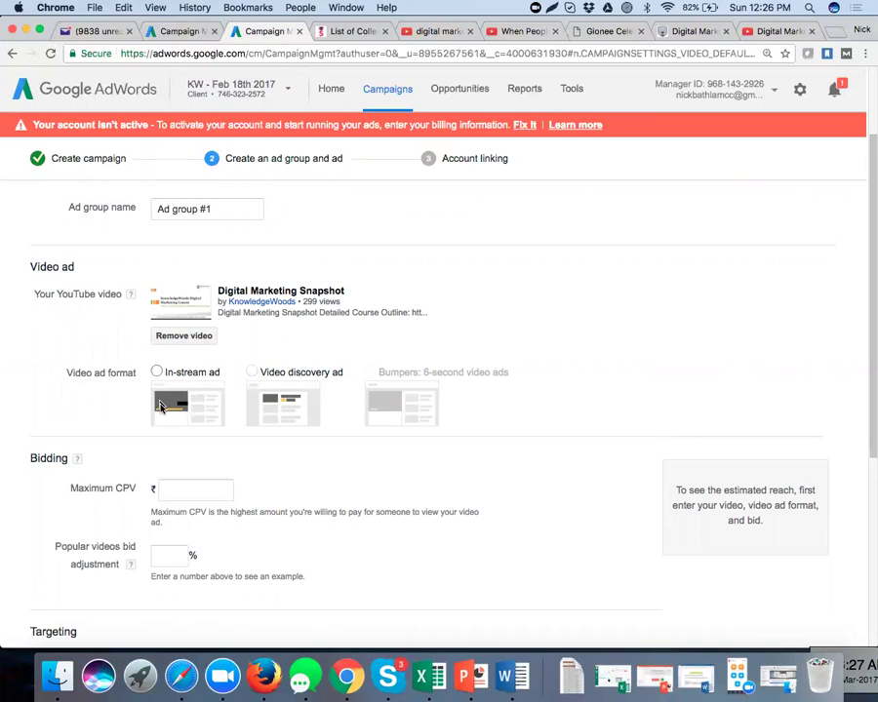
left_click(156, 373)
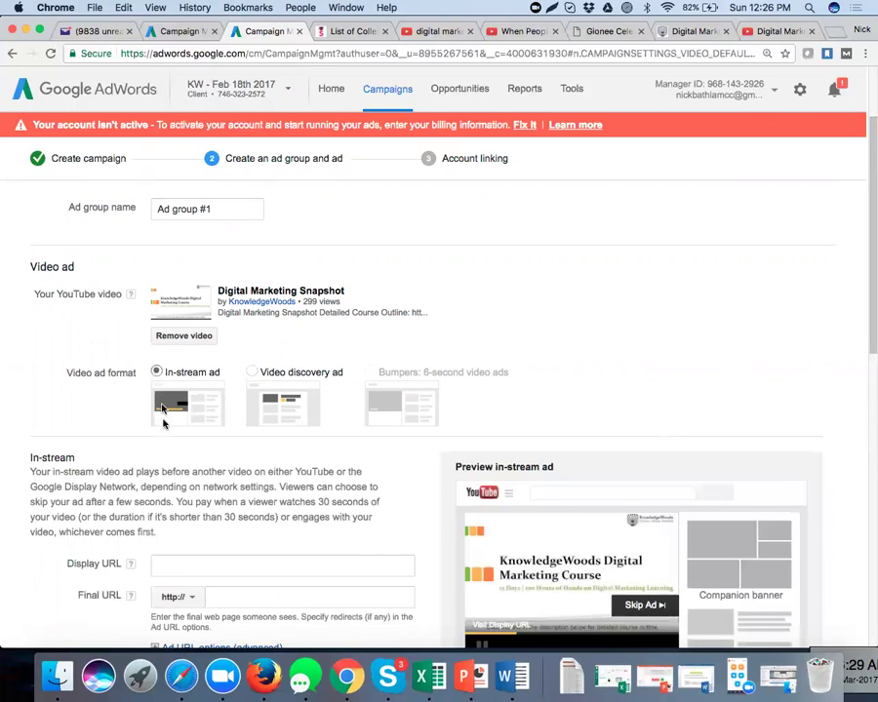
scroll(164, 458, "down", 2)
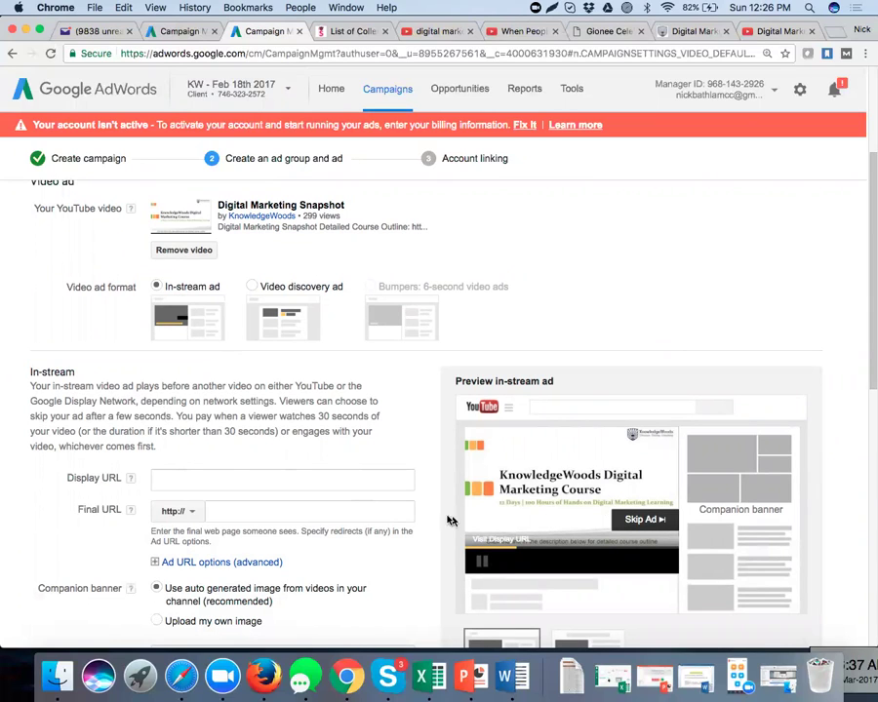
scroll(440, 516, "down", 2)
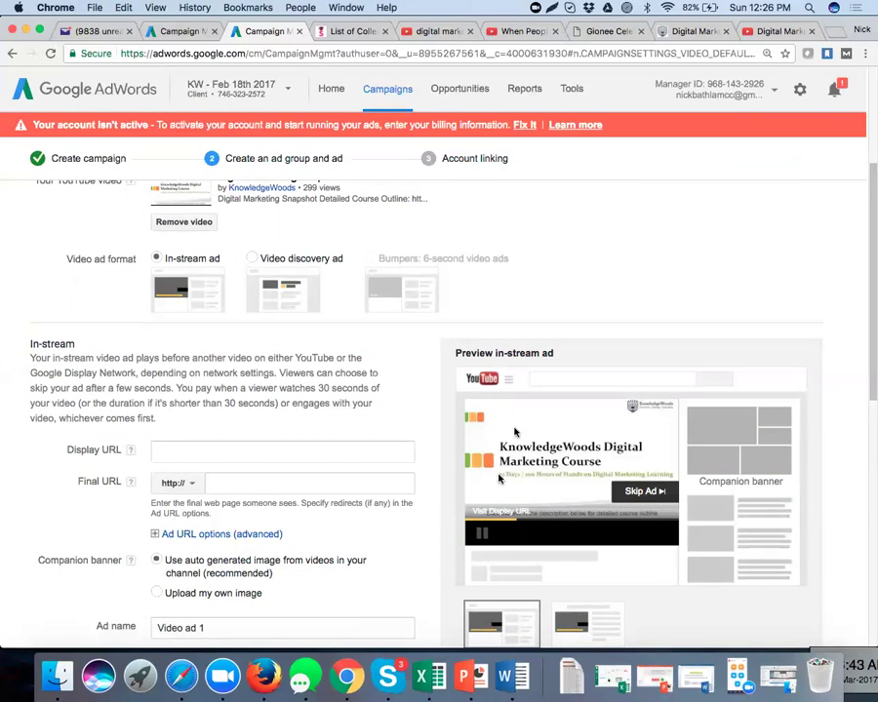
left_click(667, 32)
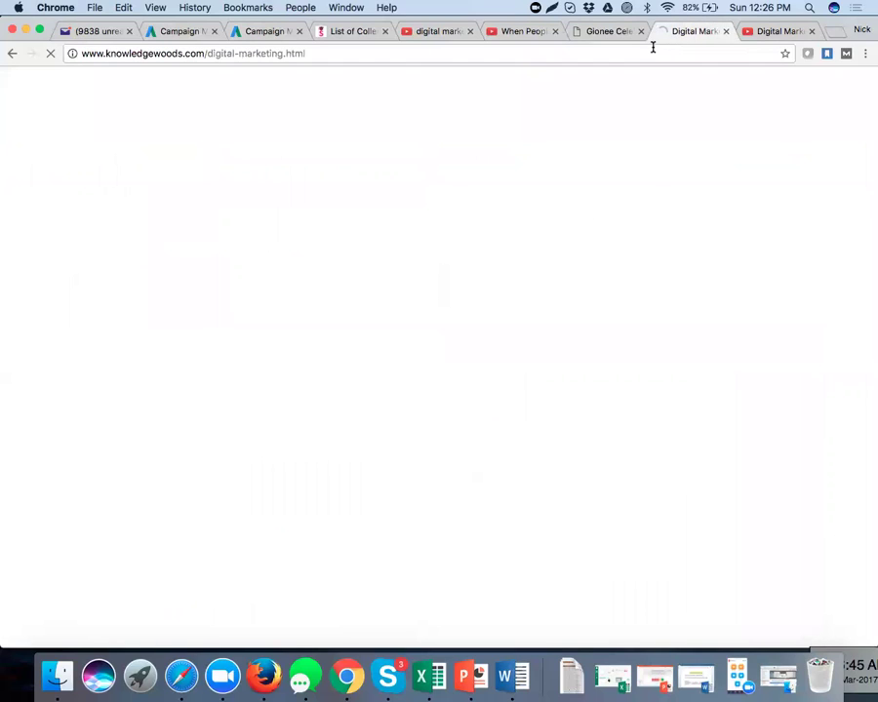
left_click(652, 53)
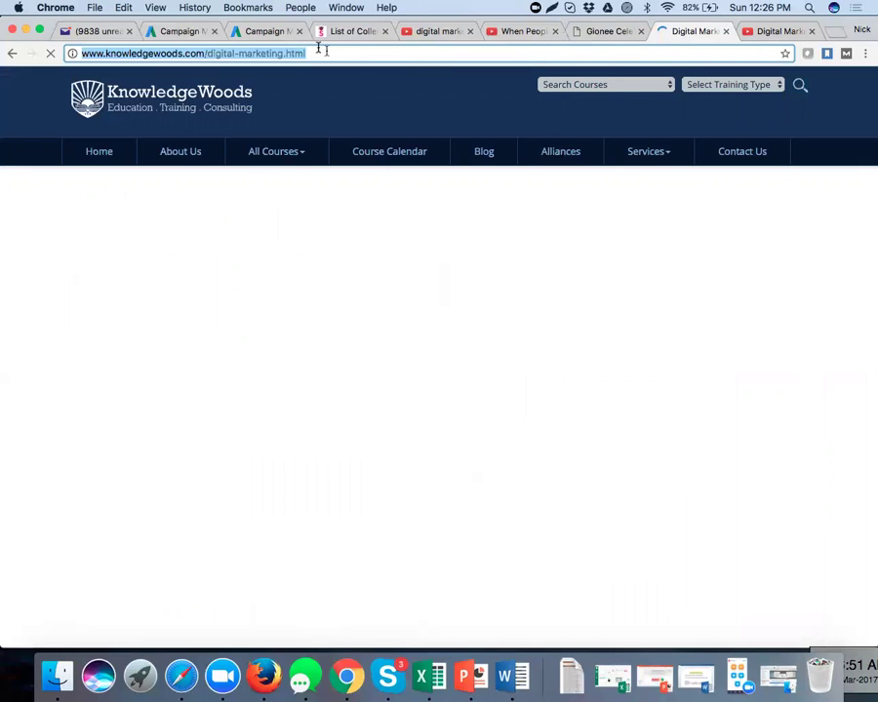
left_click(280, 32)
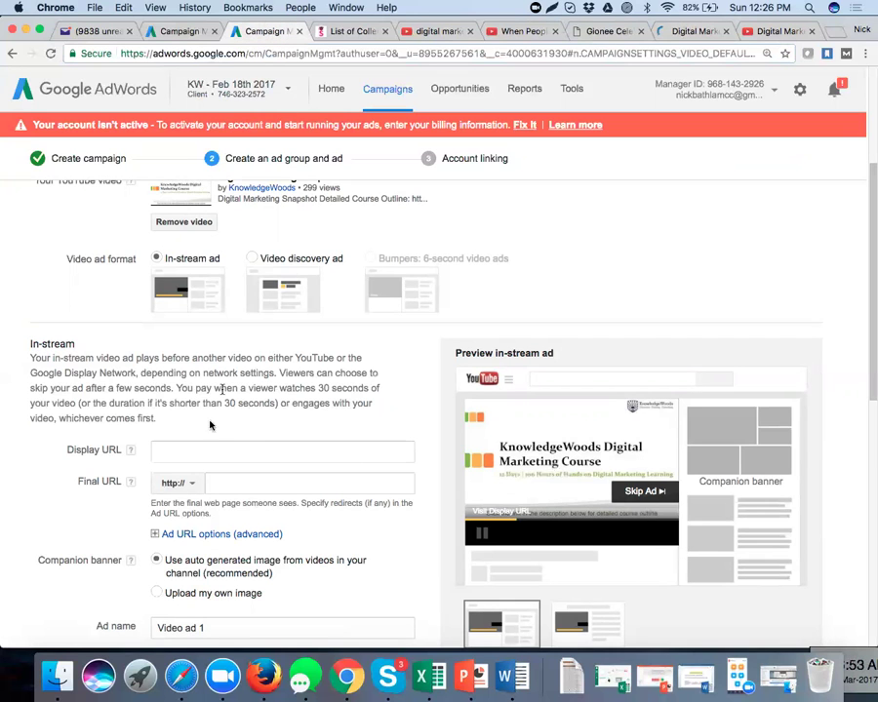
left_click(211, 484)
key("super+v")
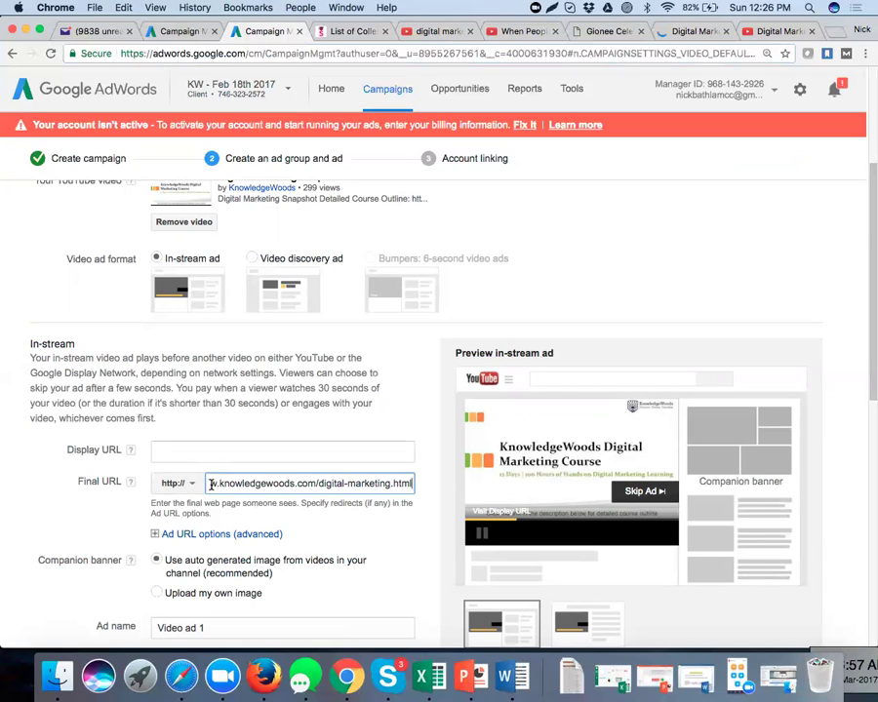
key("super+Left")
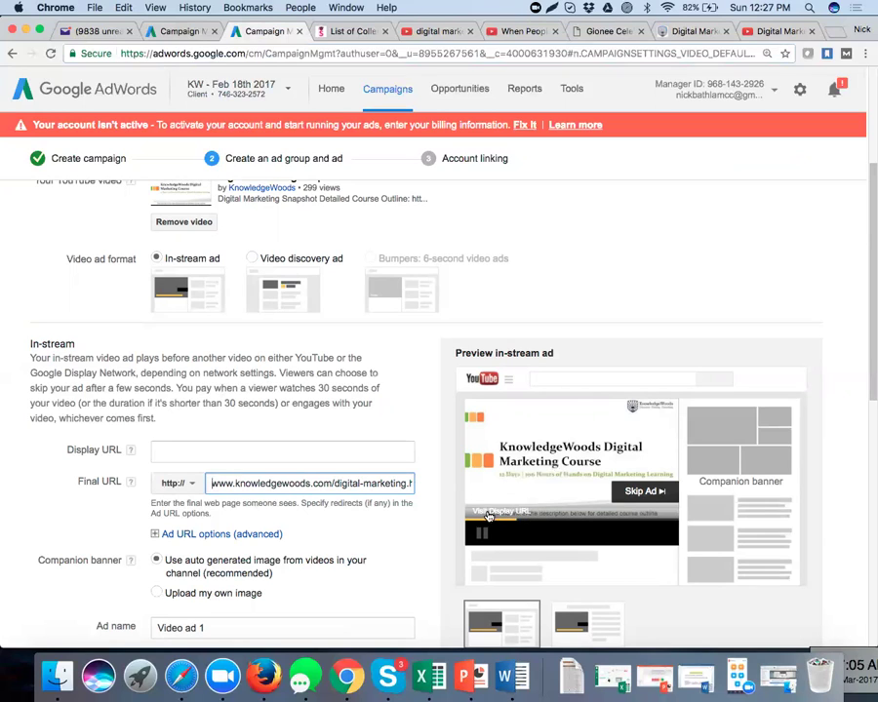
Clear the auto-filled Display URL and paste knowledgewoods.com in its place.
left_click(283, 444)
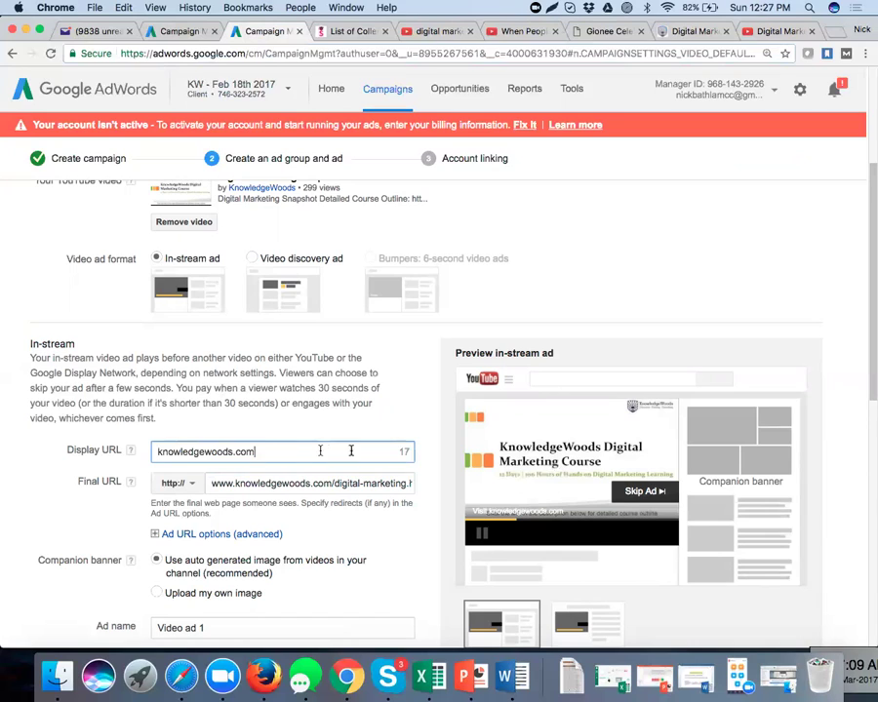
left_click_drag(261, 447, 143, 445)
key("ctrl+c")
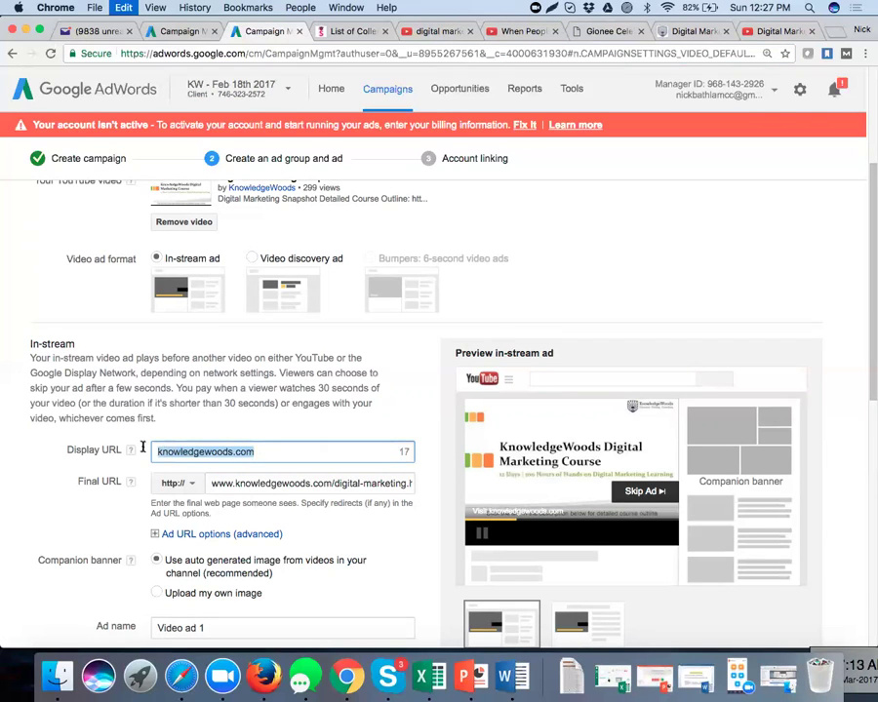
key("BackSpace")
left_click(266, 425)
left_click(247, 451)
type("k")
key("BackSpace")
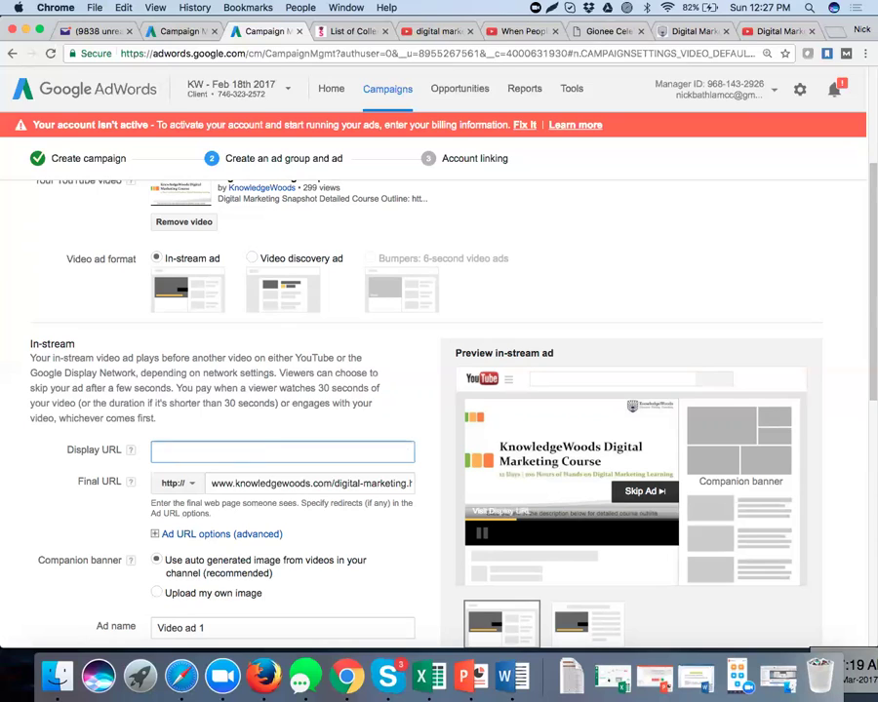
key("ctrl+v")
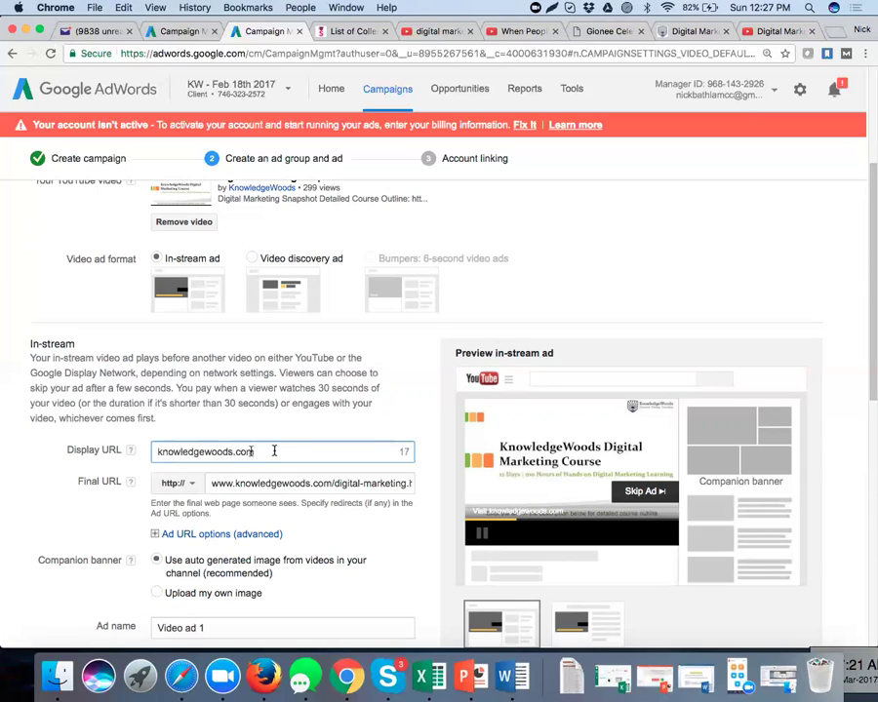
Extend the display URL to knowledgewoods.com/digitalmarketing within the limit, then view the YouTube page.
type("/digital-marketing")
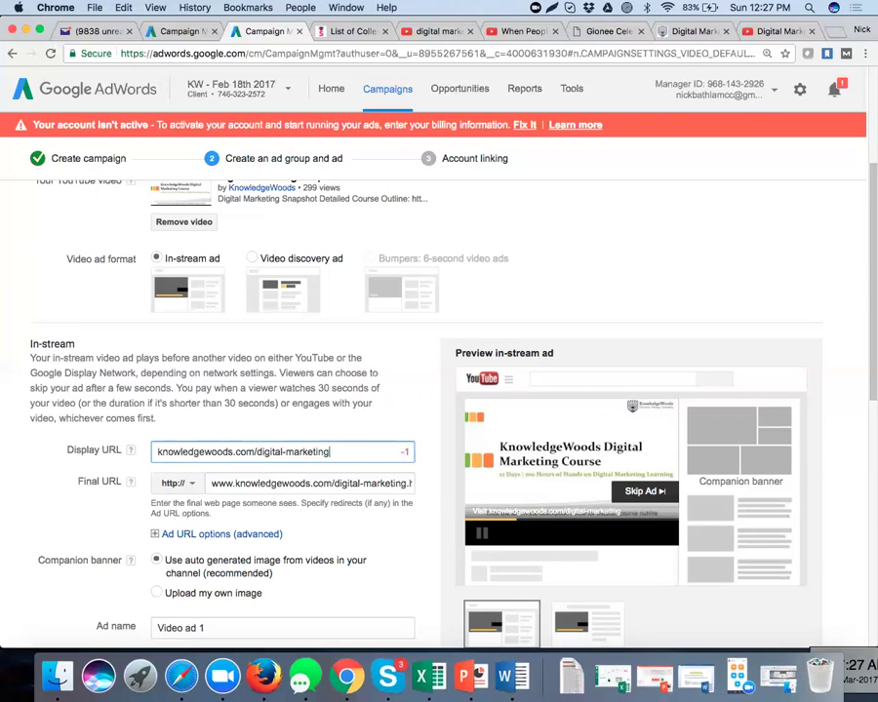
key("BackSpace")
key("BackSpace")
key("BackSpace")
key("BackSpace")
key("BackSpace")
key("BackSpace")
key("BackSpace")
key("BackSpace")
key("BackSpace")
type("marketing")
left_click(292, 436)
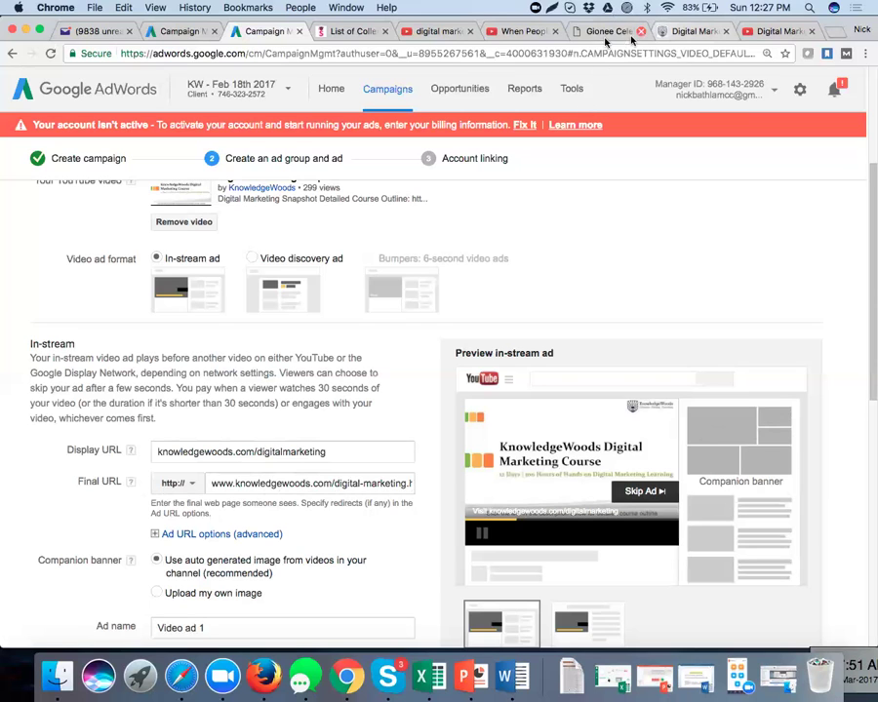
left_click(539, 34)
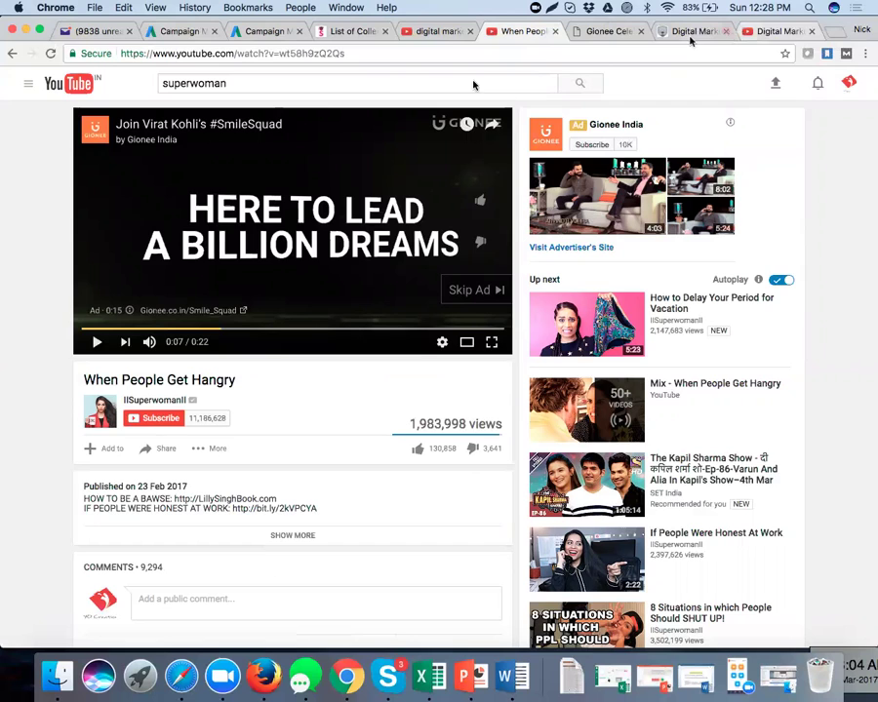
Back in AdWords, switch to uploading a banner to view its 300x60 pixel, 150KB specs.
left_click(276, 32)
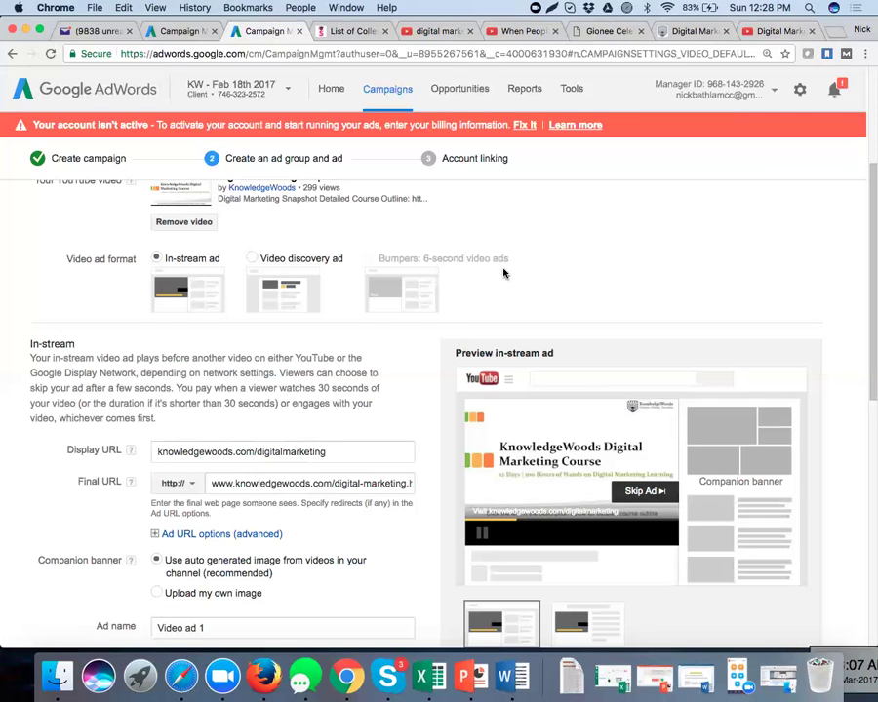
scroll(343, 453, "down", 2)
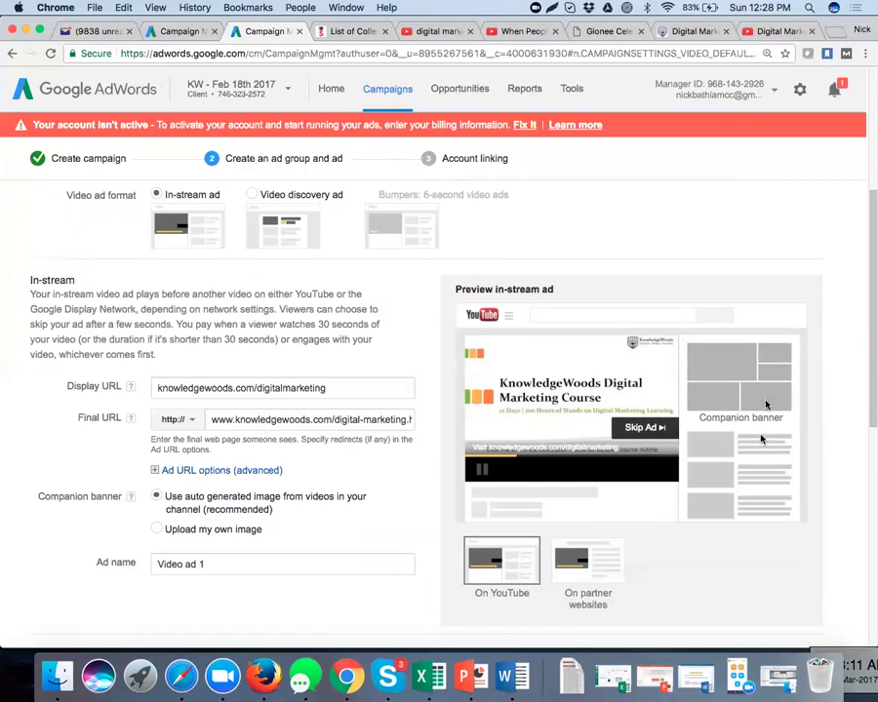
left_click(157, 529)
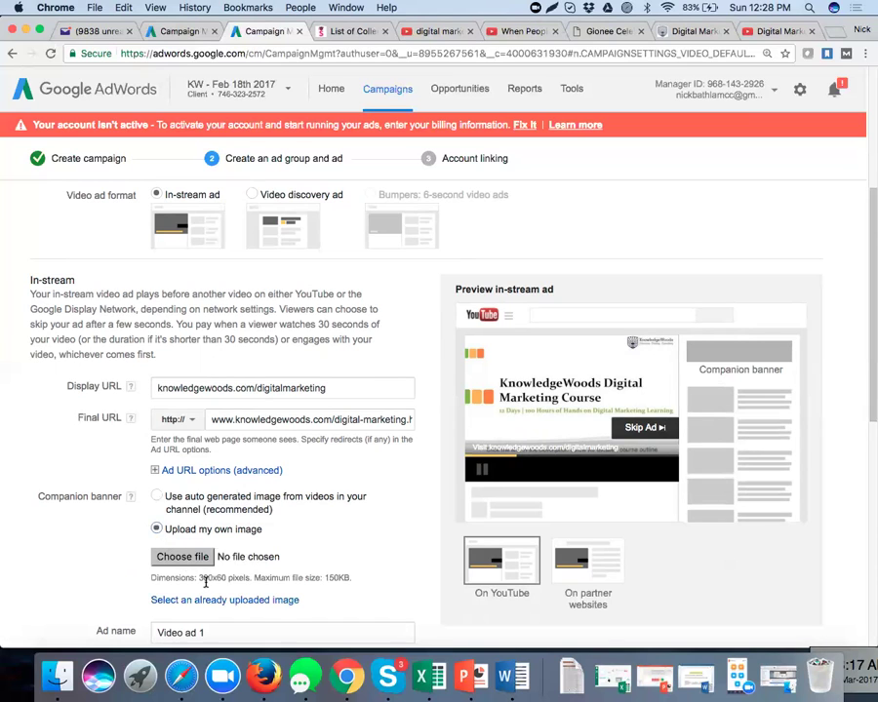
scroll(204, 582, "down", 3)
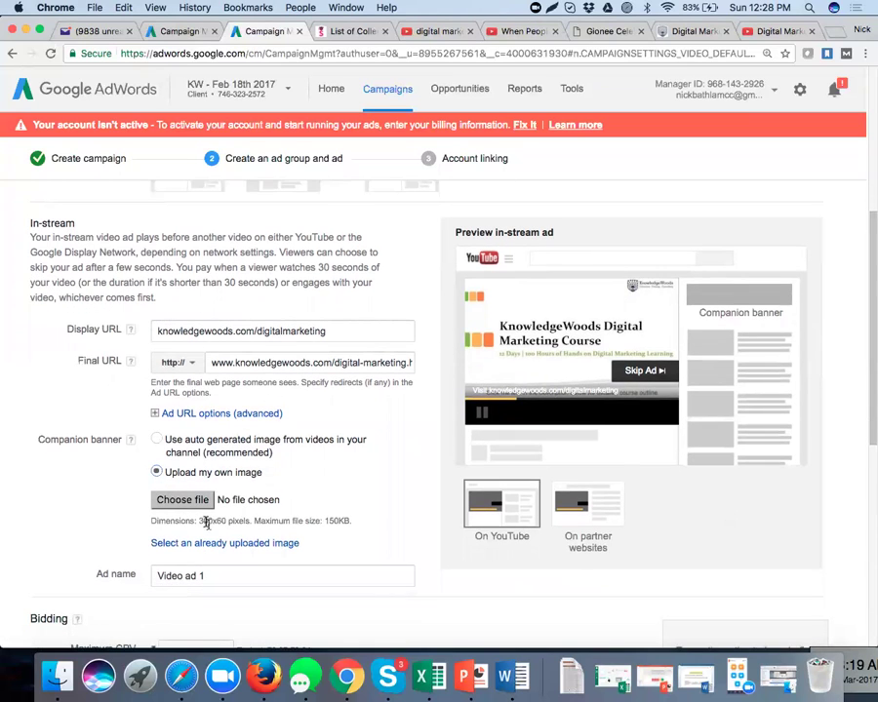
left_click_drag(199, 520, 250, 521)
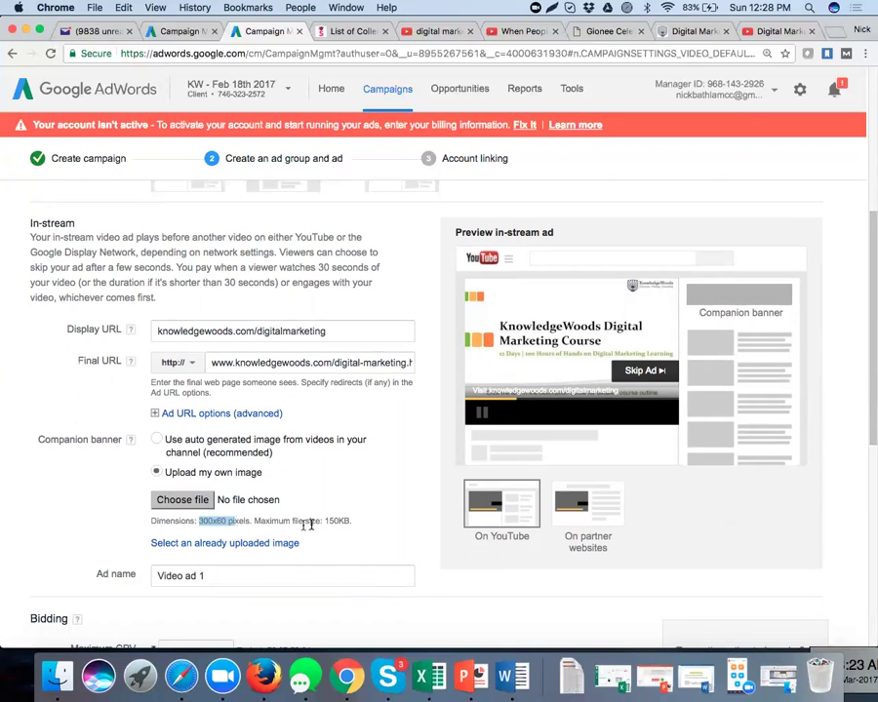
left_click_drag(325, 520, 345, 521)
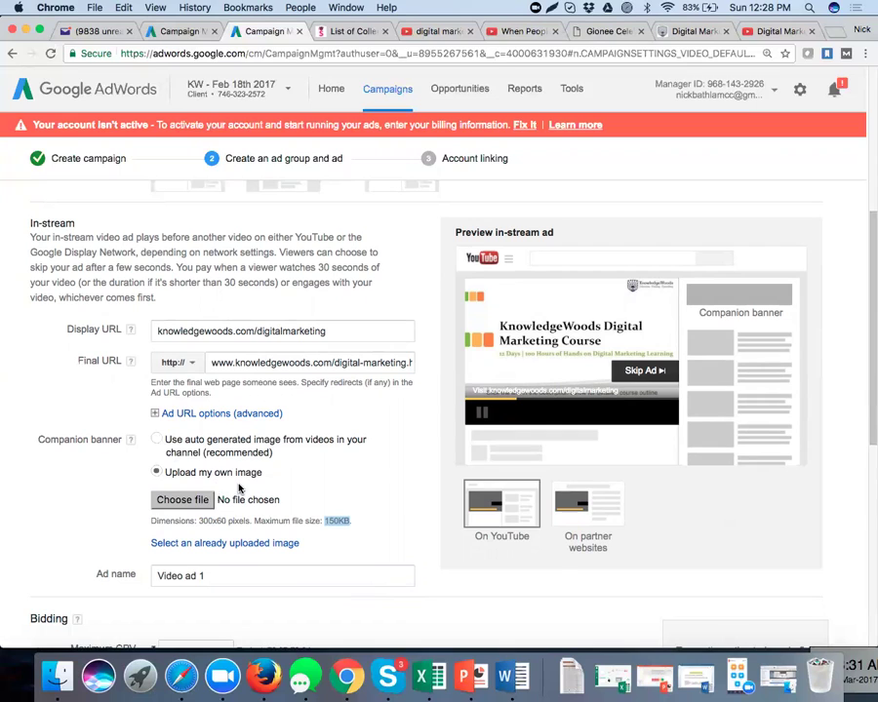
Revert the companion banner to an auto-generated image and review the ad preview.
left_click(158, 441)
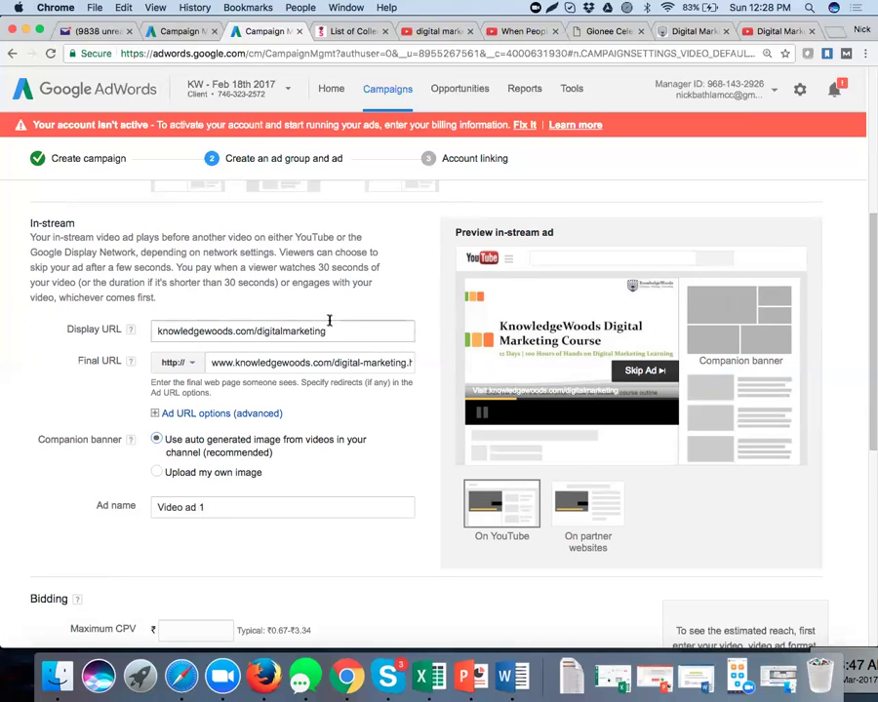
scroll(112, 466, "down", 3)
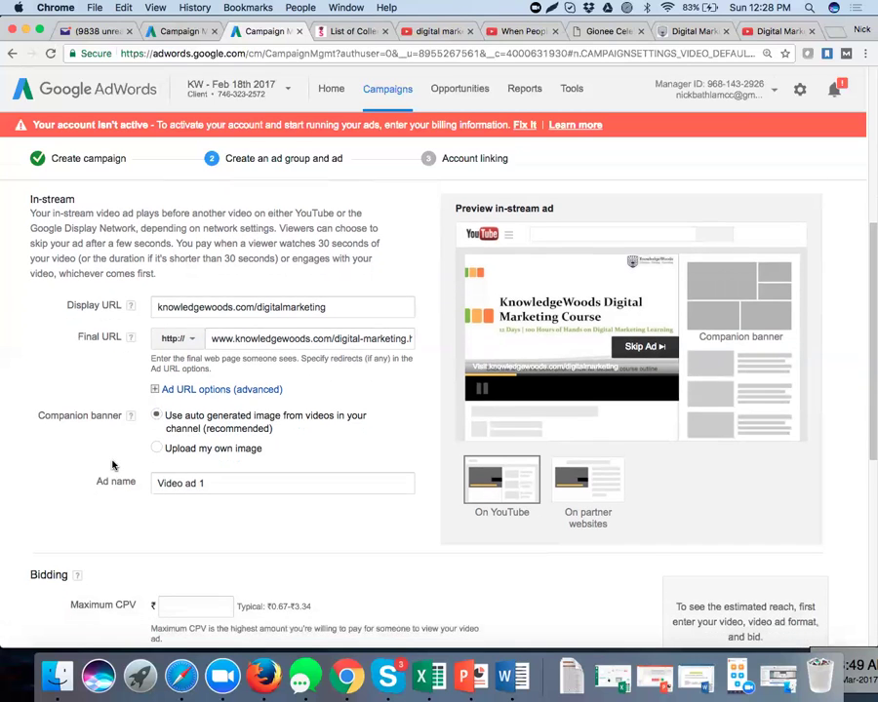
scroll(112, 465, "down", 2)
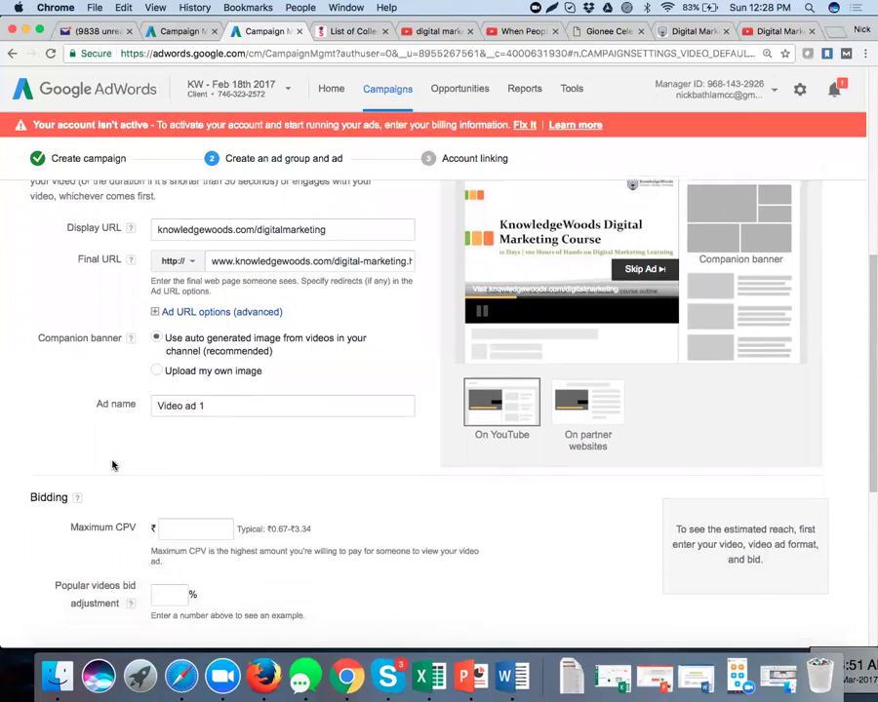
scroll(112, 465, "down", 3)
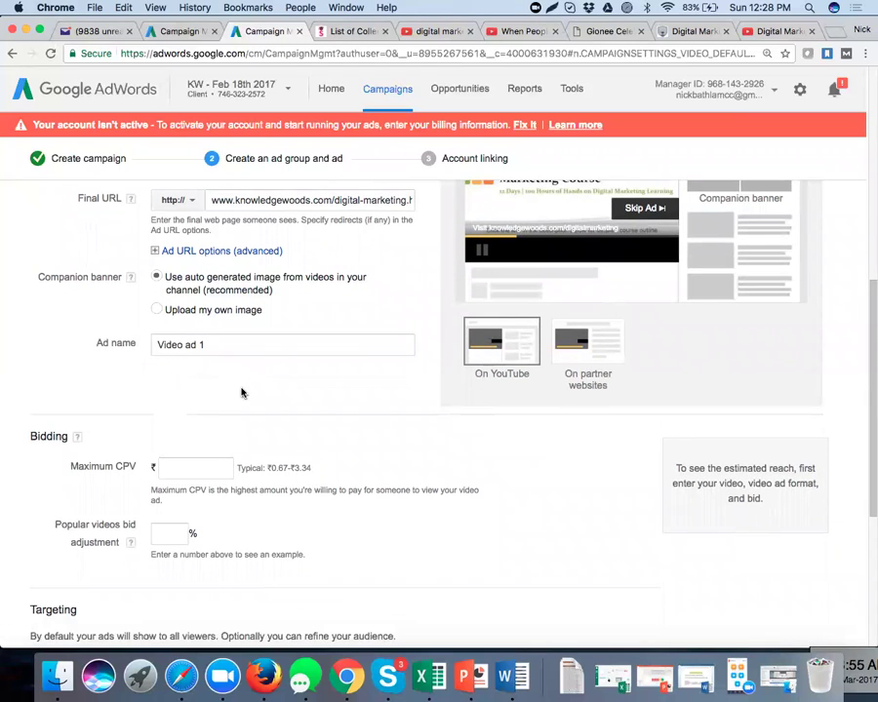
scroll(243, 392, "up", 6)
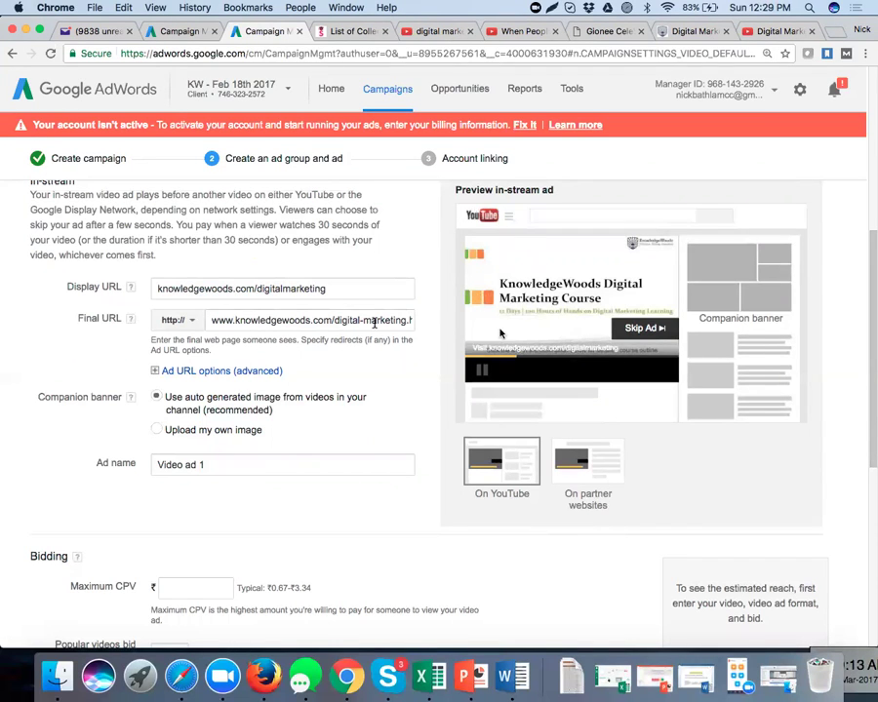
Set the ad group's maximum cost per view to ₹3.00.
scroll(373, 497, "down", 5)
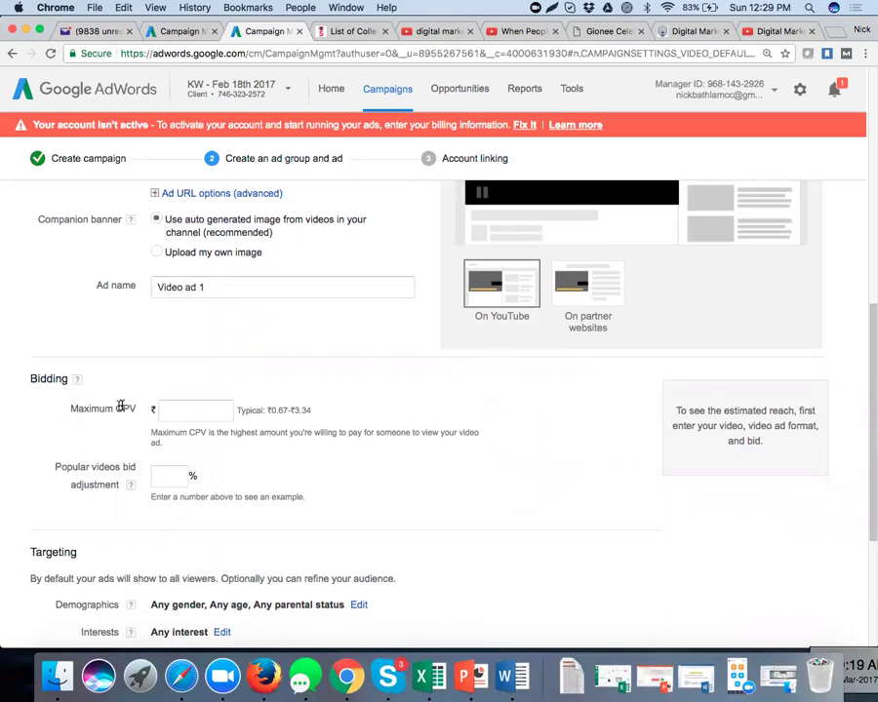
left_click(216, 412)
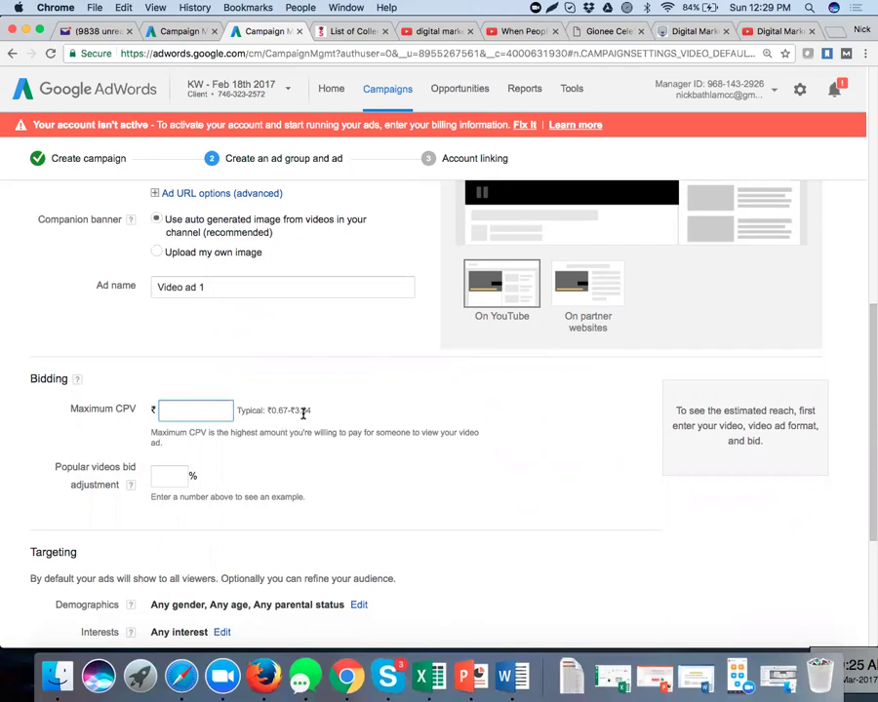
type("3.00")
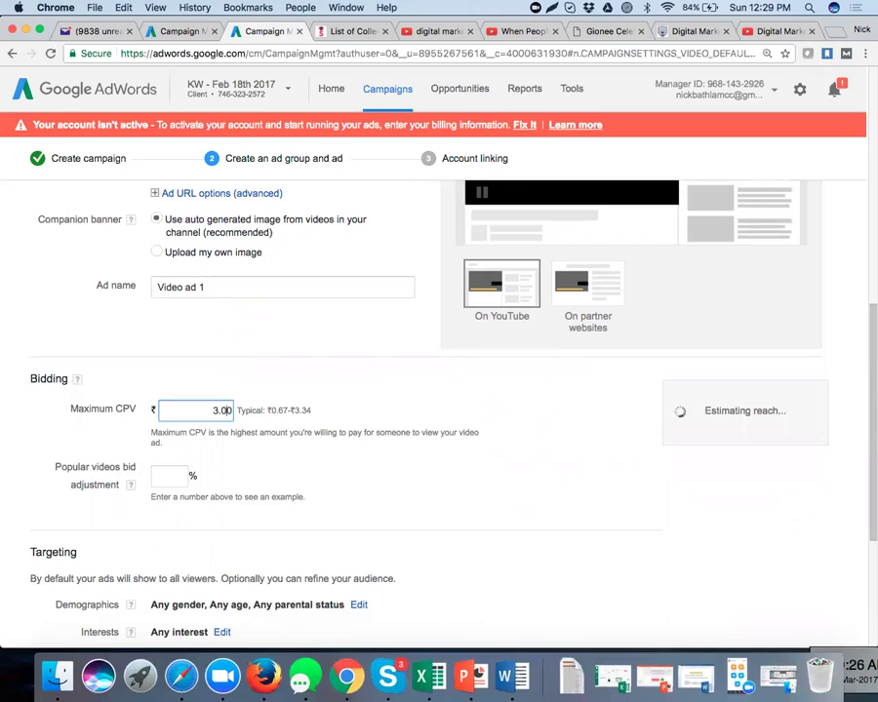
left_click(345, 456)
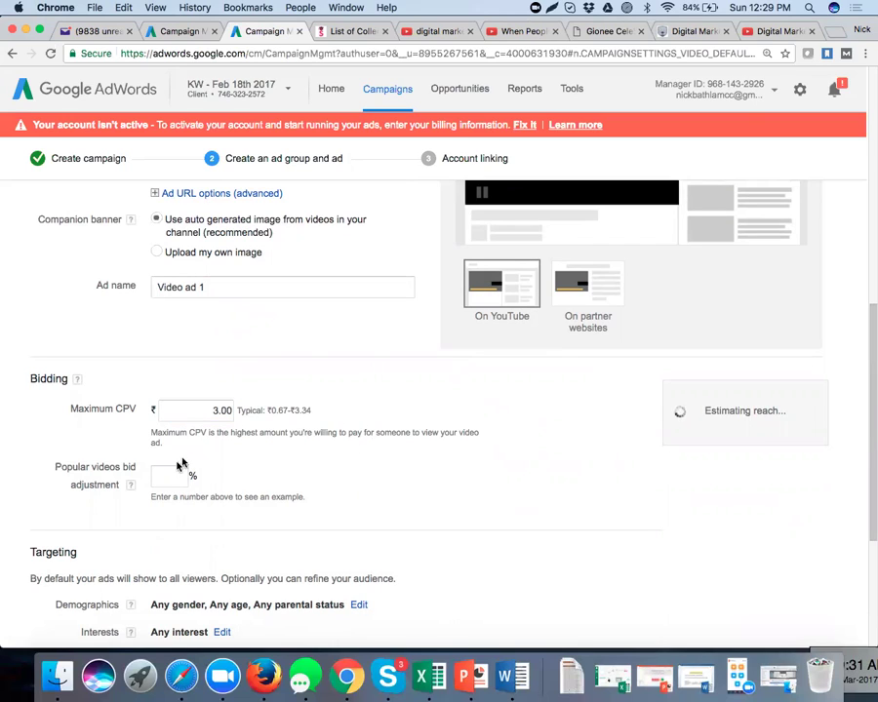
Add a 20% popular videos bid adjustment and expand the demographic targeting options.
left_click(171, 474)
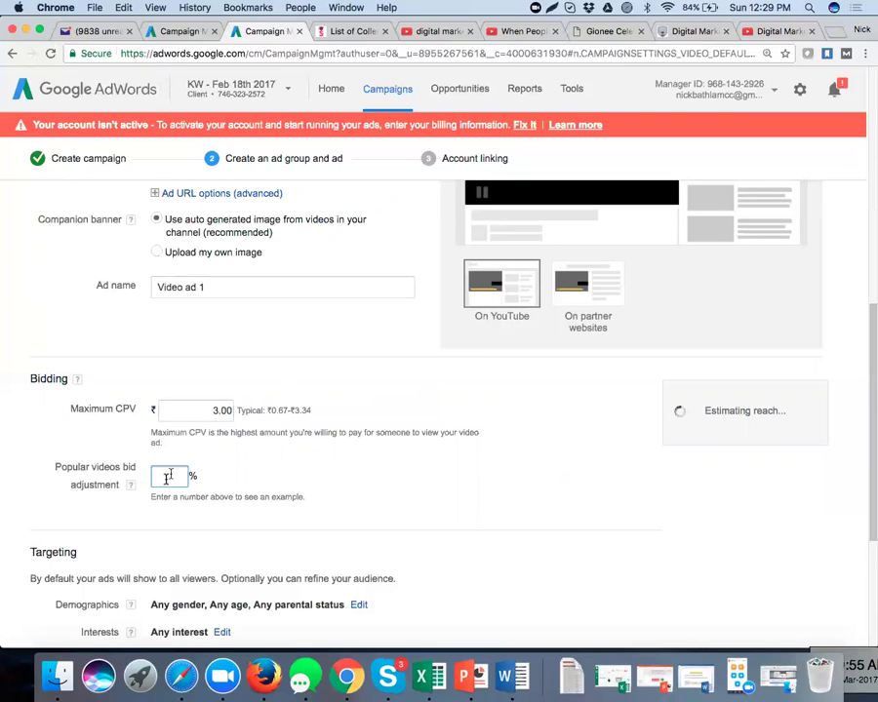
type("20")
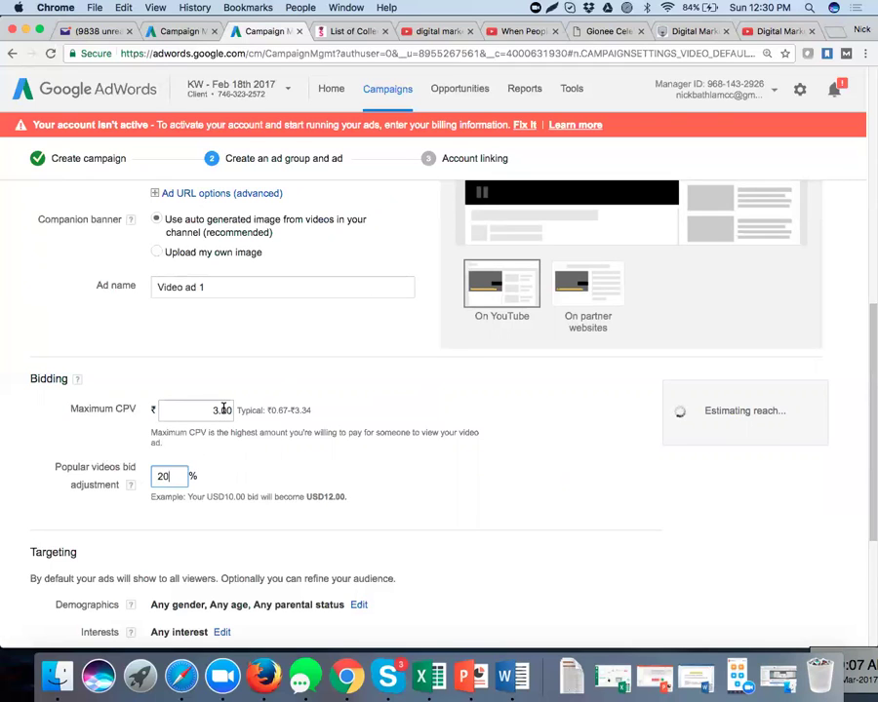
left_click(222, 461)
scroll(223, 462, "down", 5)
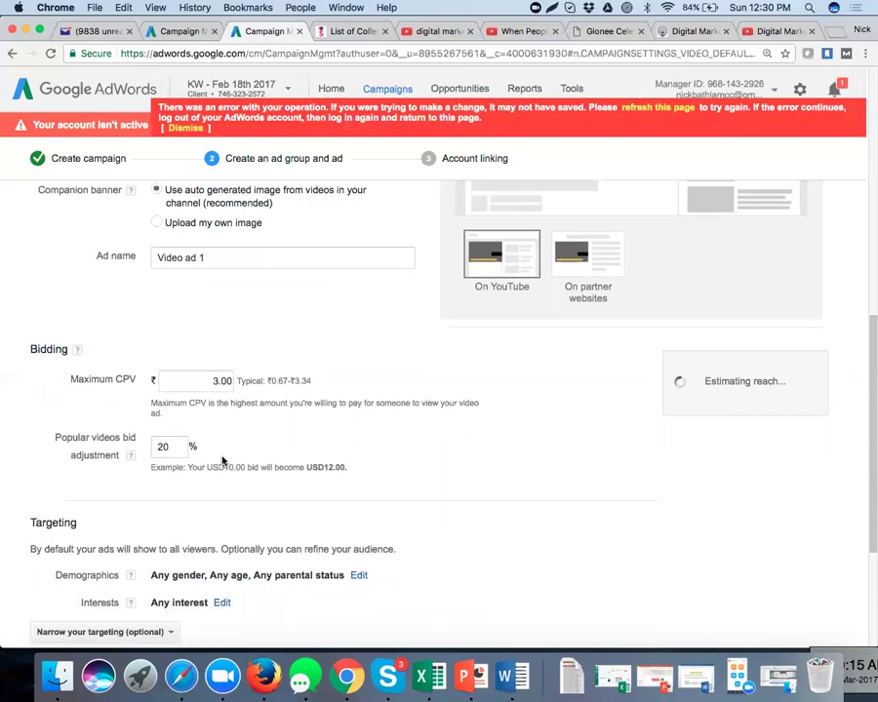
scroll(222, 461, "down", 3)
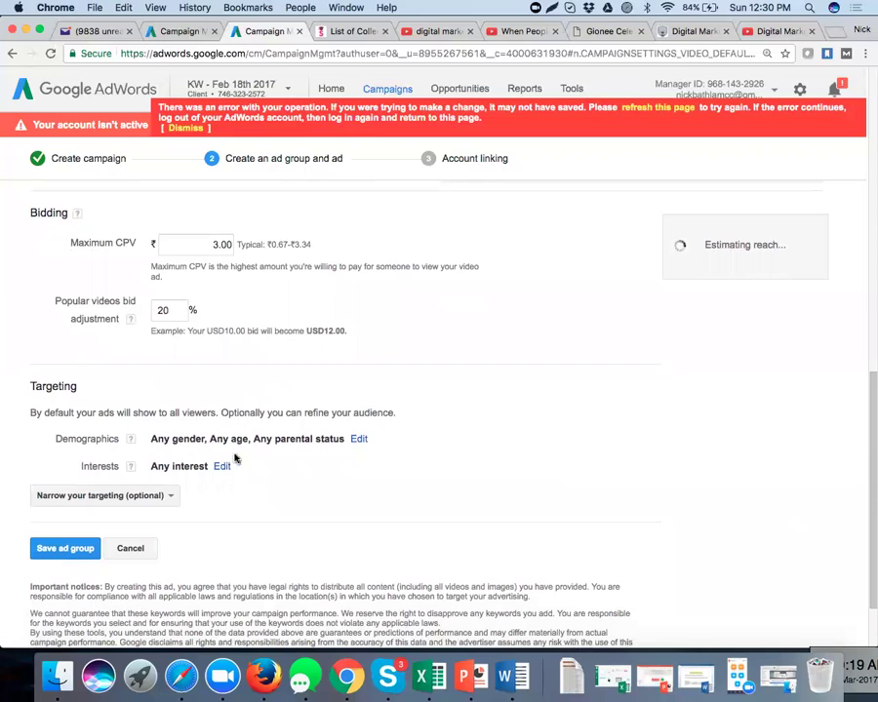
left_click(358, 440)
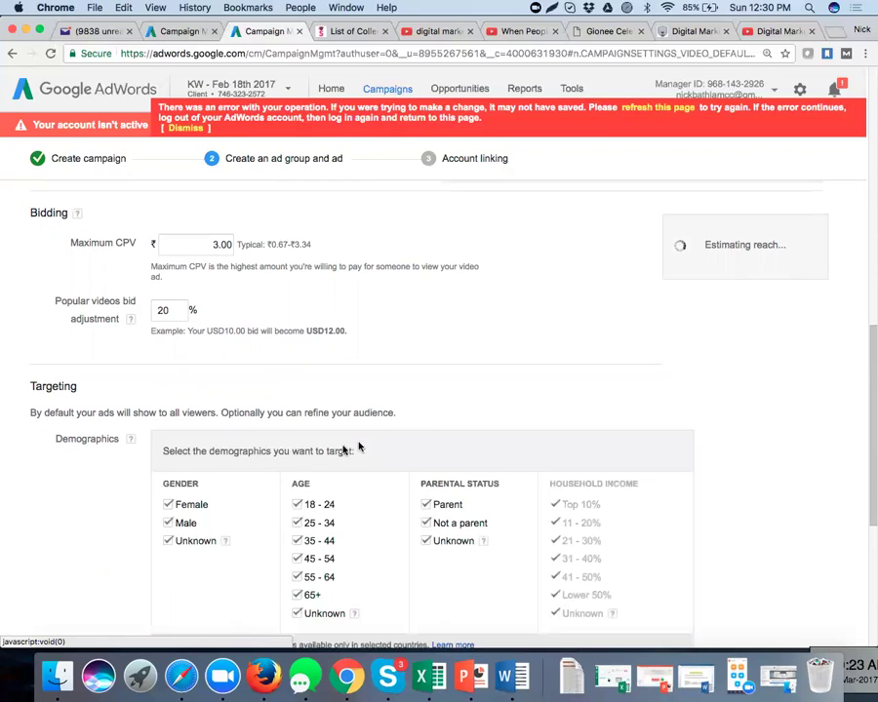
Exclude ages 45 - 54, 55 - 64, 65+ and Unknown, leaving 18 - 44 targeted.
scroll(241, 469, "down", 1)
scroll(241, 469, "down", 2)
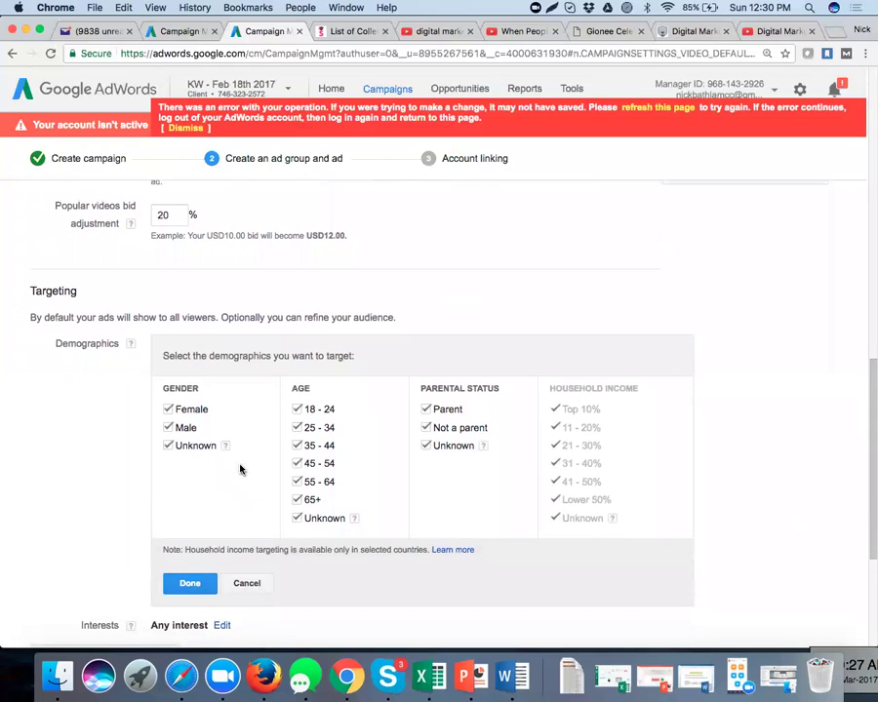
scroll(240, 469, "down", 1)
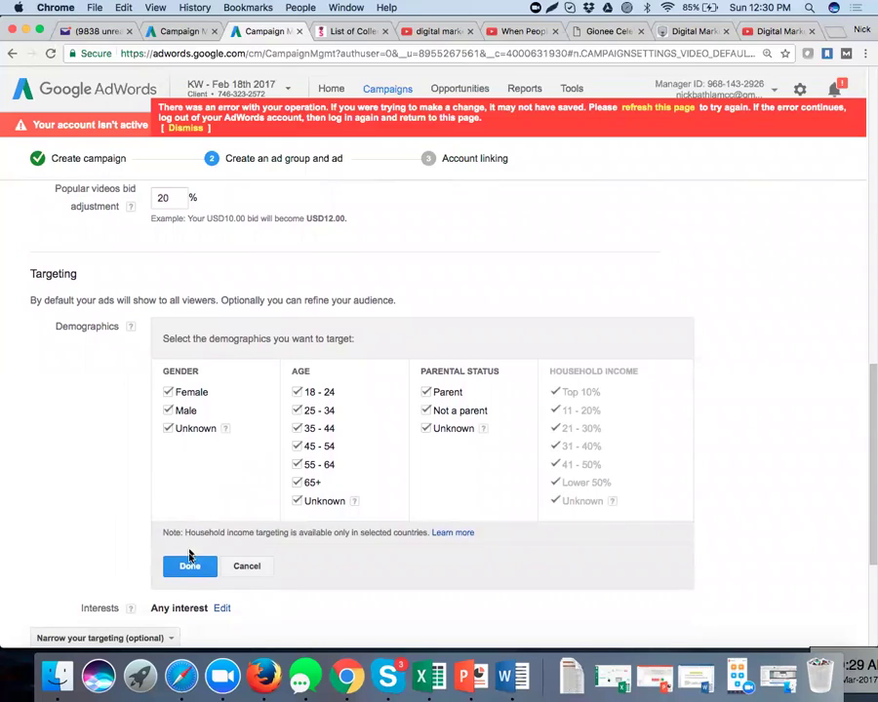
left_click(301, 464)
left_click(298, 448)
left_click(297, 483)
left_click(298, 500)
left_click(185, 566)
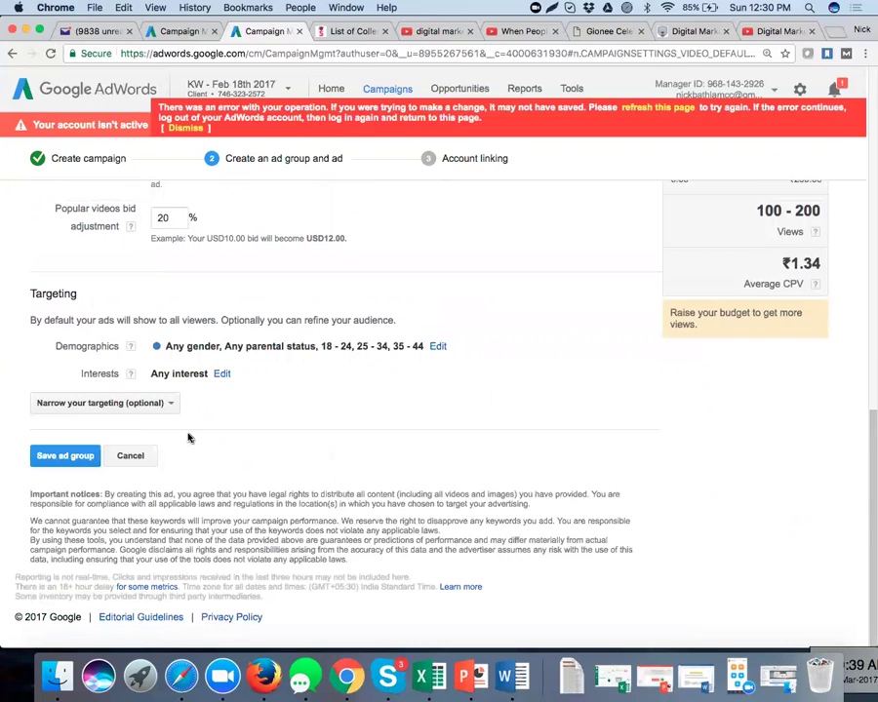
Choose Placements from the 'Narrow your targeting (optional)' options.
left_click(166, 405)
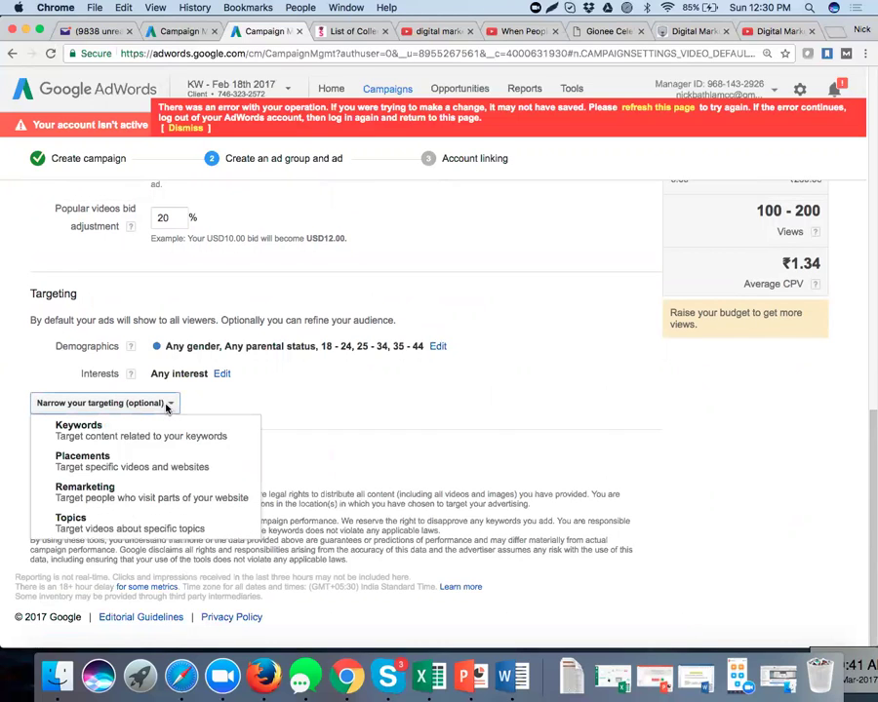
left_click(290, 398)
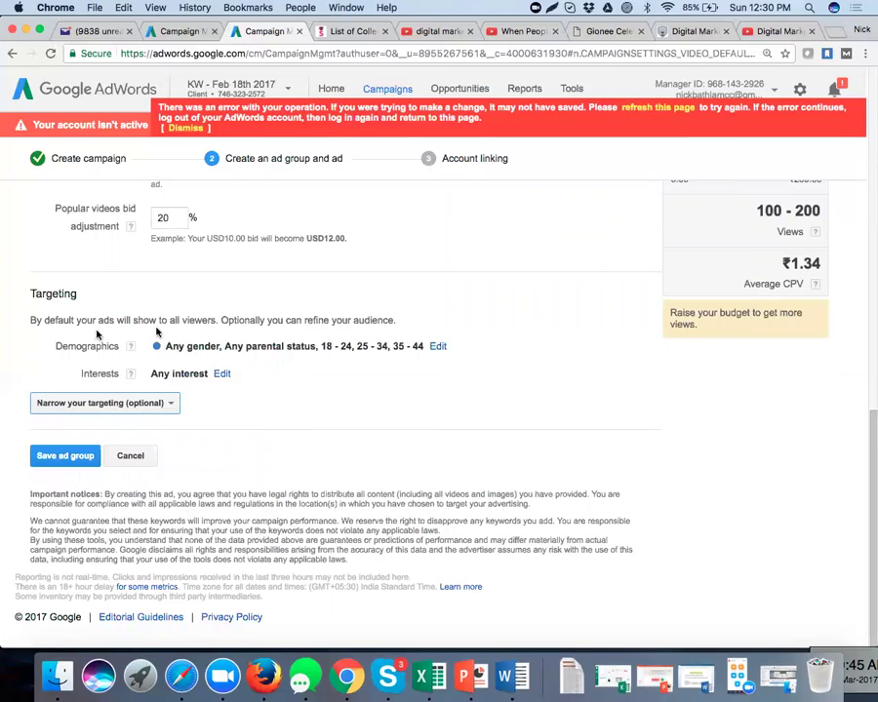
left_click(134, 403)
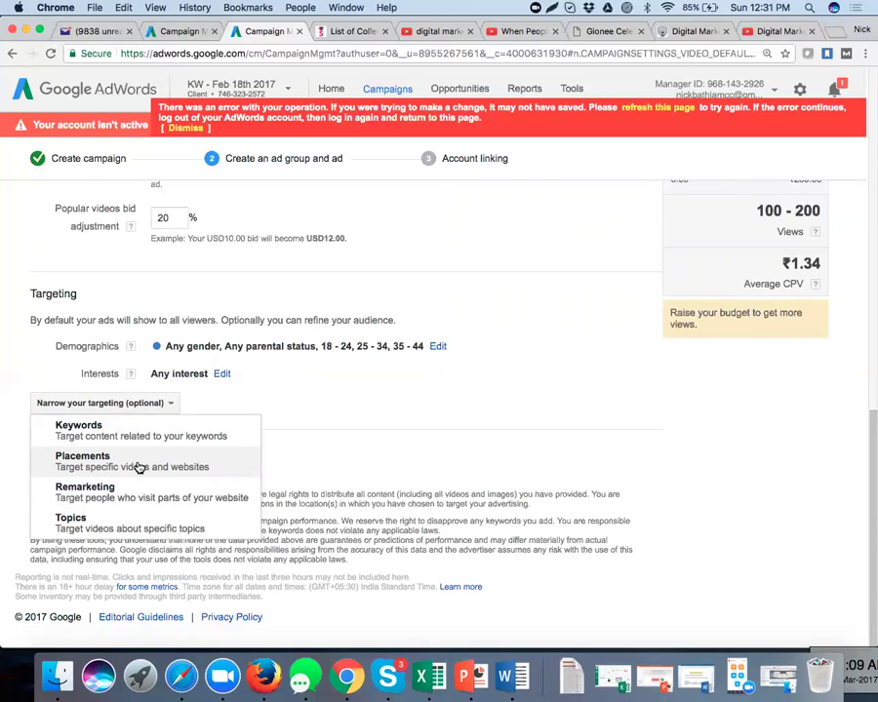
left_click(139, 466)
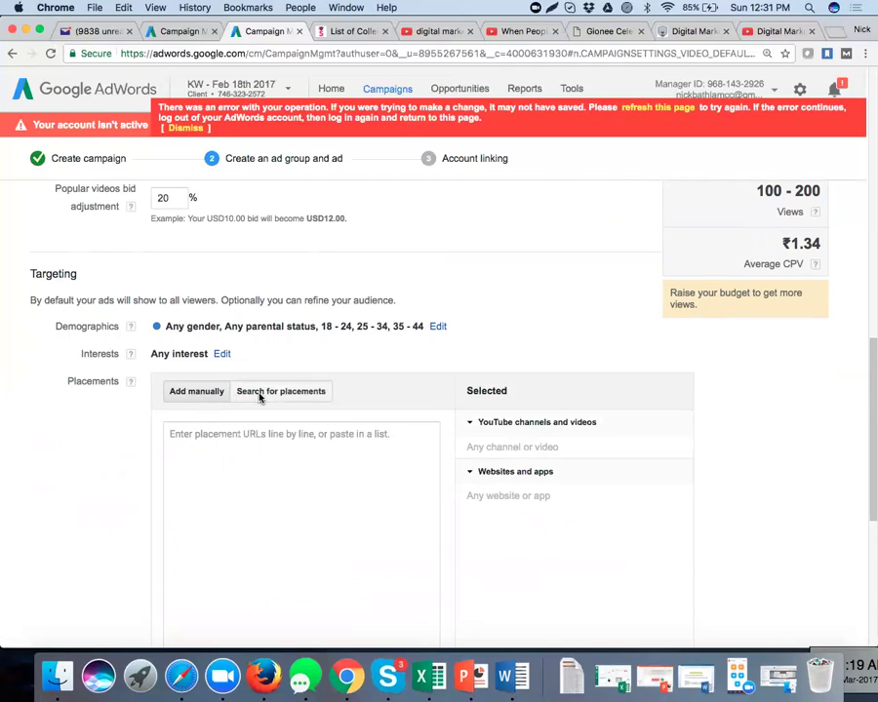
Search placements for 'digital marketing'.
left_click(257, 394)
left_click(250, 421)
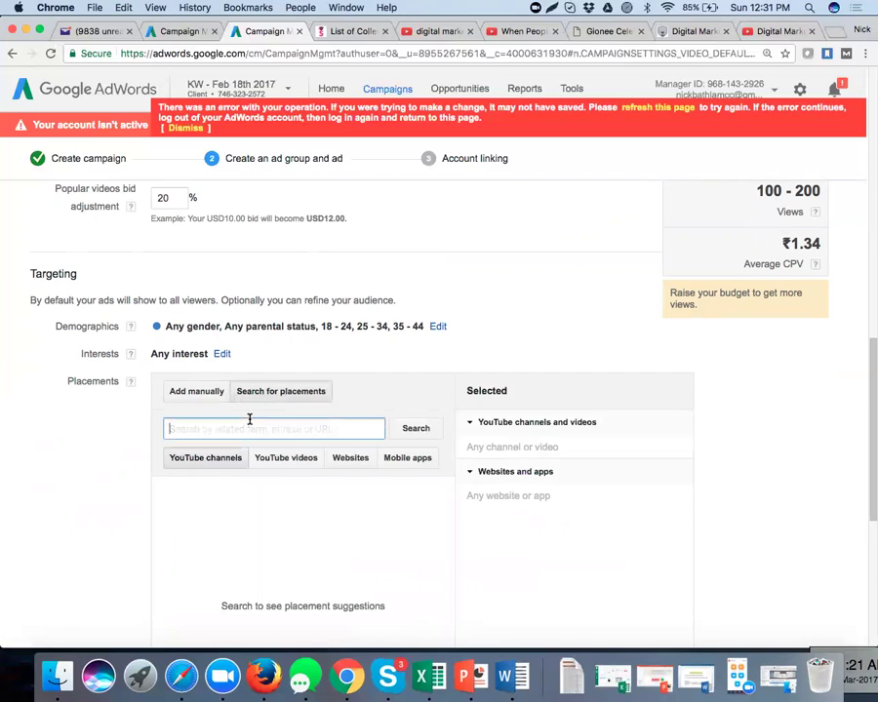
type("digit")
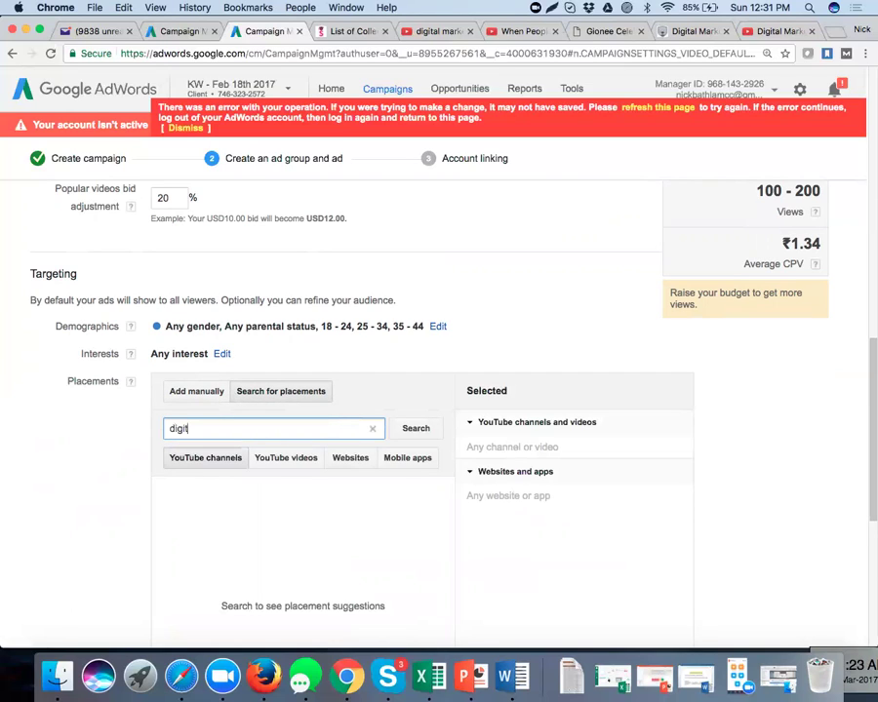
type("al marketing")
key("Return")
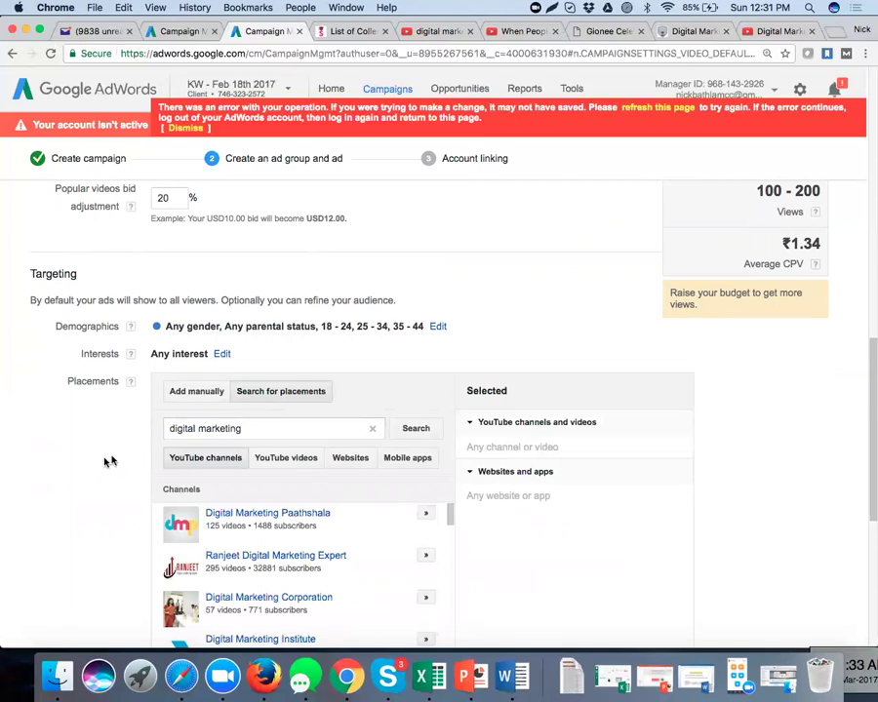
Scroll through the matching YouTube channel results.
scroll(82, 487, "down", 3)
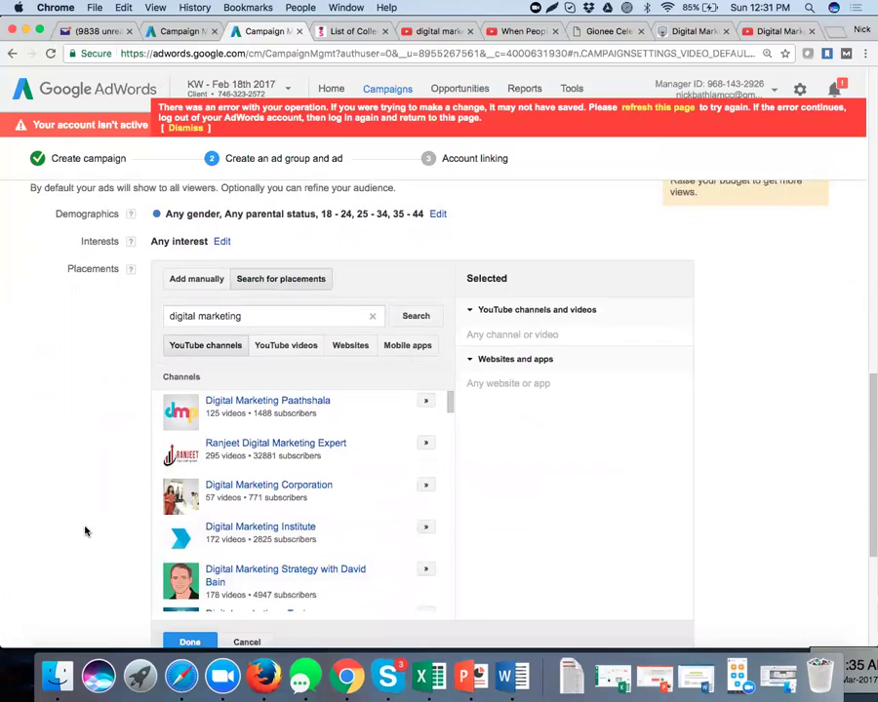
scroll(85, 532, "down", 1)
scroll(239, 474, "down", 3)
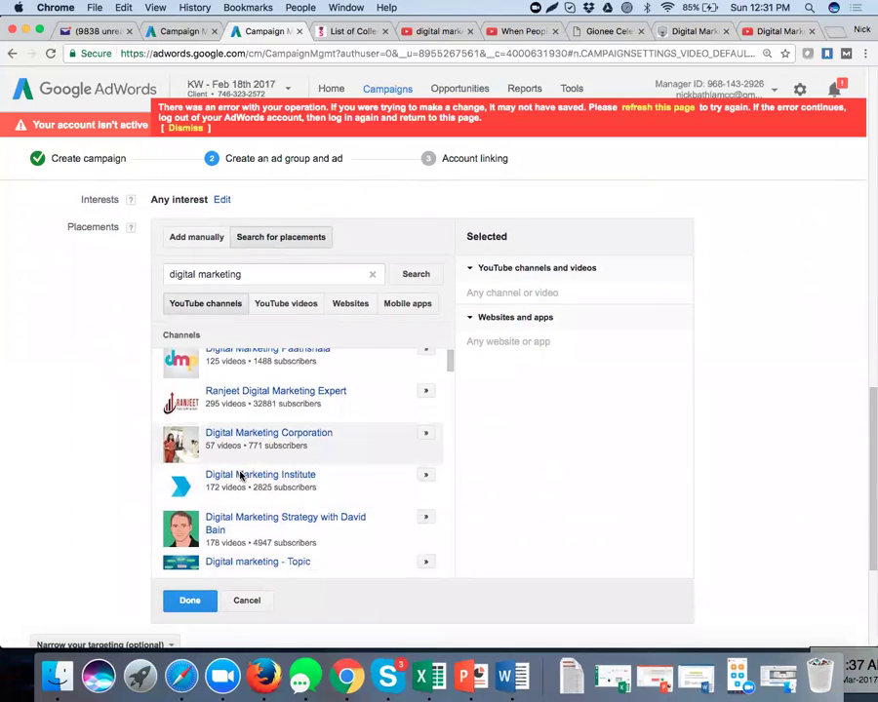
scroll(239, 474, "down", 2)
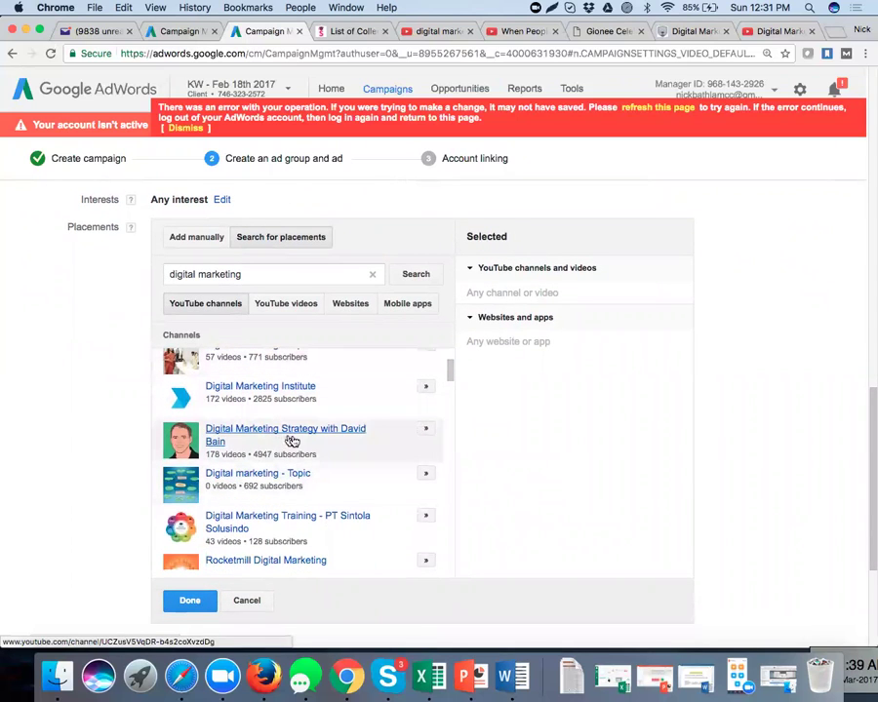
scroll(235, 453, "down", 5)
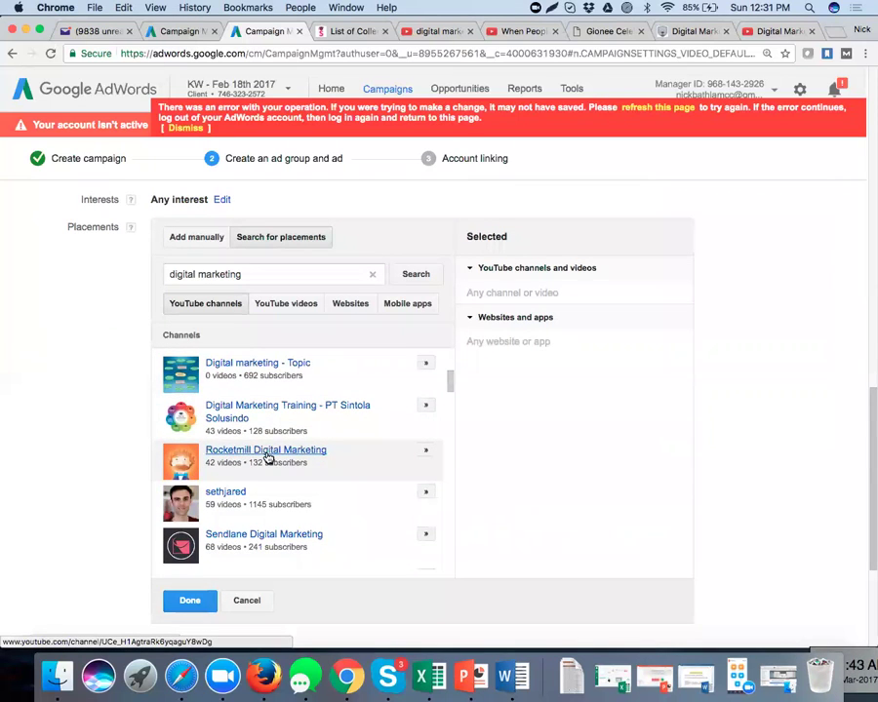
scroll(265, 454, "down", 2)
scroll(268, 459, "down", 5)
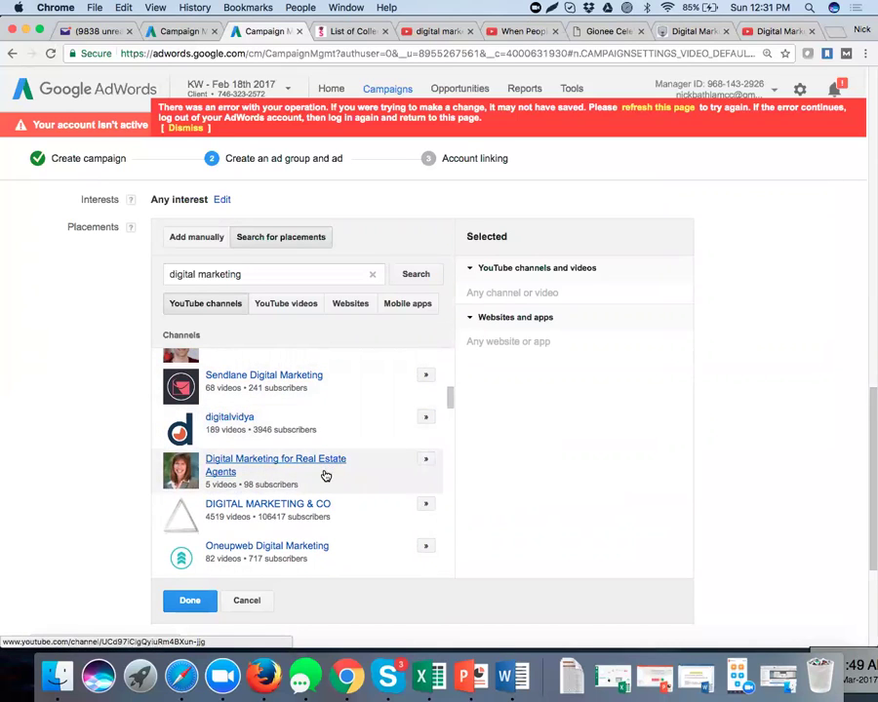
scroll(325, 474, "down", 3)
scroll(324, 475, "down", 3)
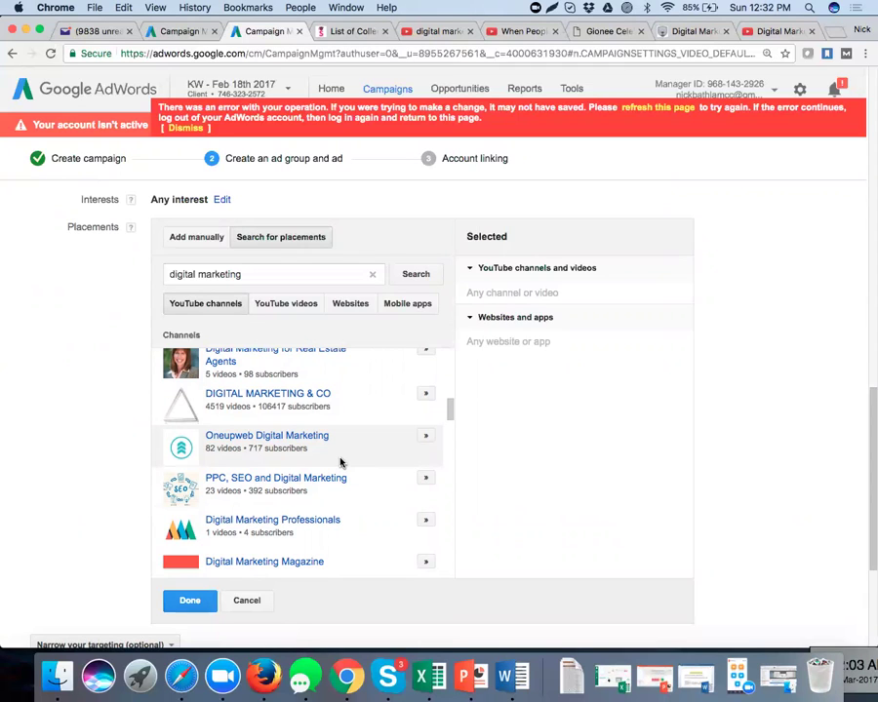
scroll(340, 463, "down", 2)
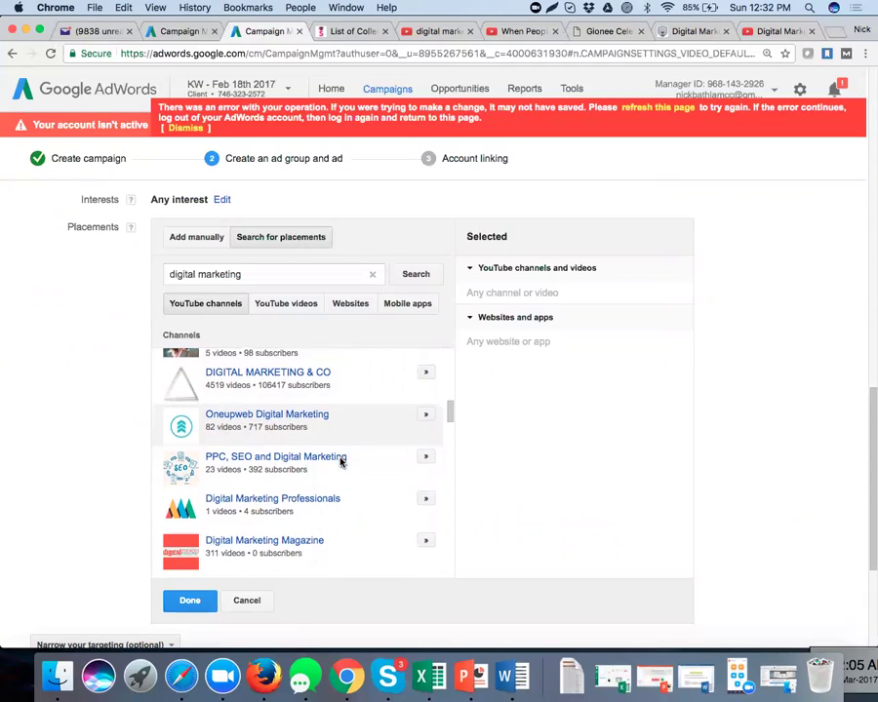
scroll(340, 462, "up", 3)
scroll(341, 462, "up", 1)
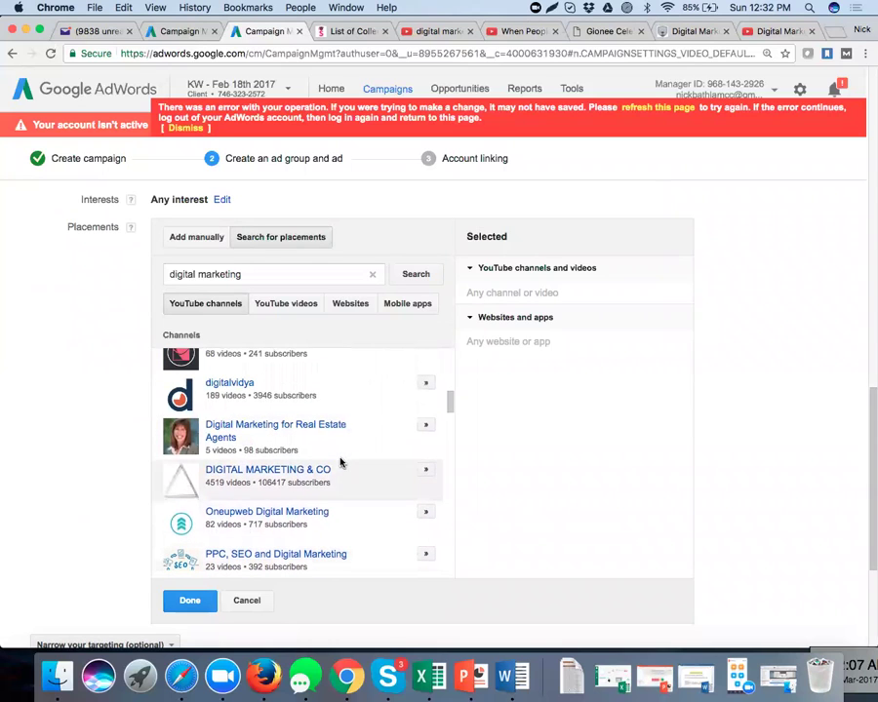
Browse the YouTube video results for 'digital marketing', such as Digital Marketing Trends 2016-2017.
left_click(293, 306)
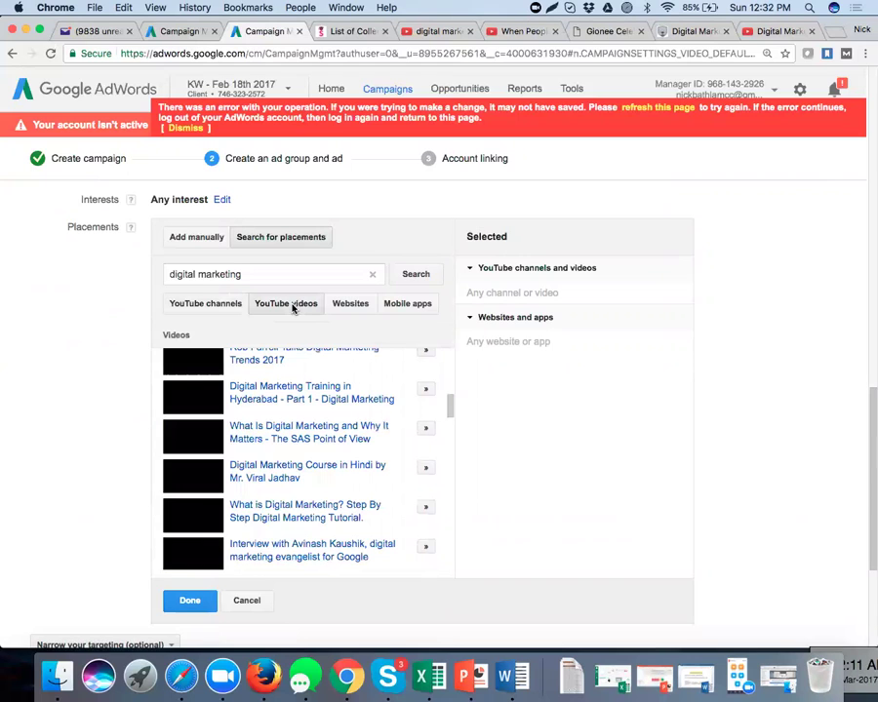
scroll(280, 432, "up", 2)
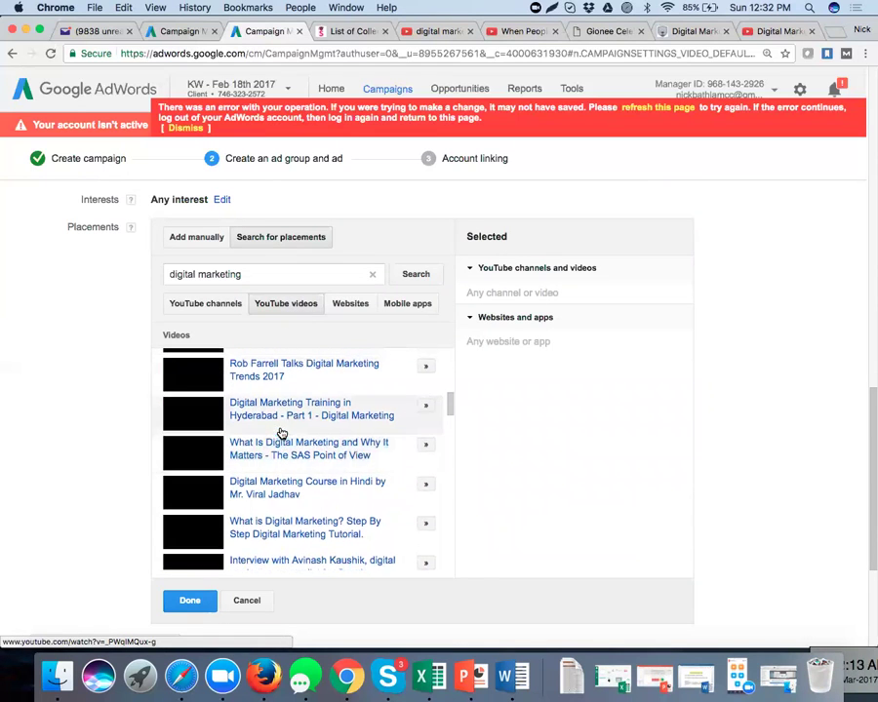
scroll(281, 433, "up", 5)
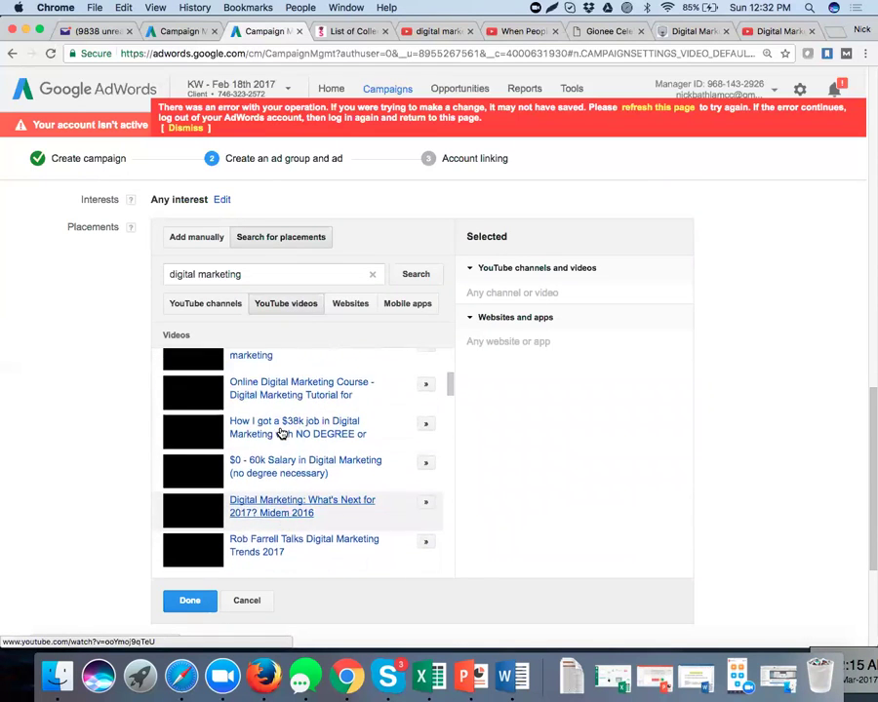
scroll(281, 433, "up", 4)
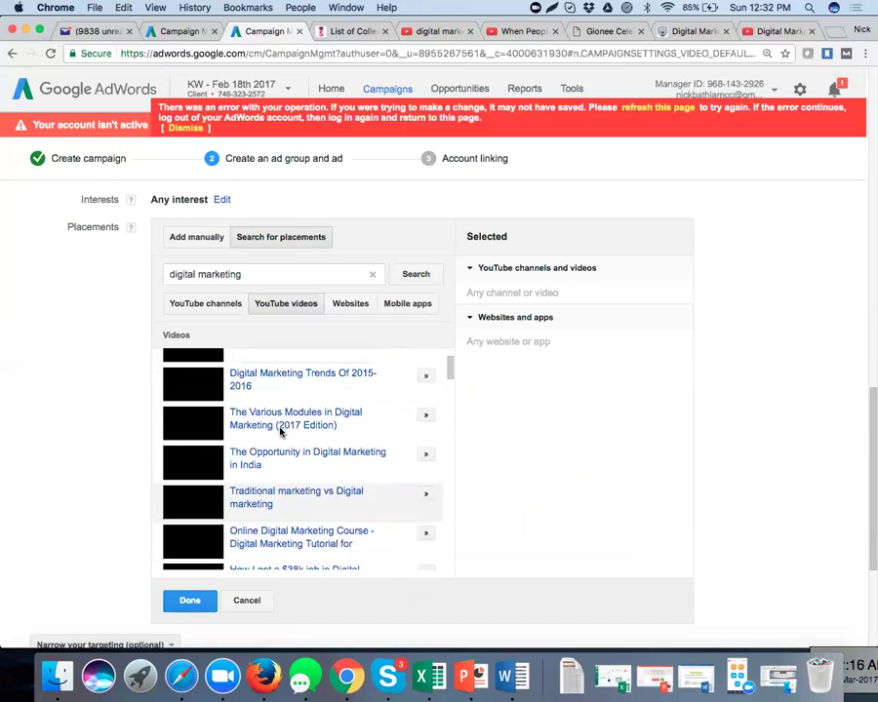
scroll(280, 433, "up", 3)
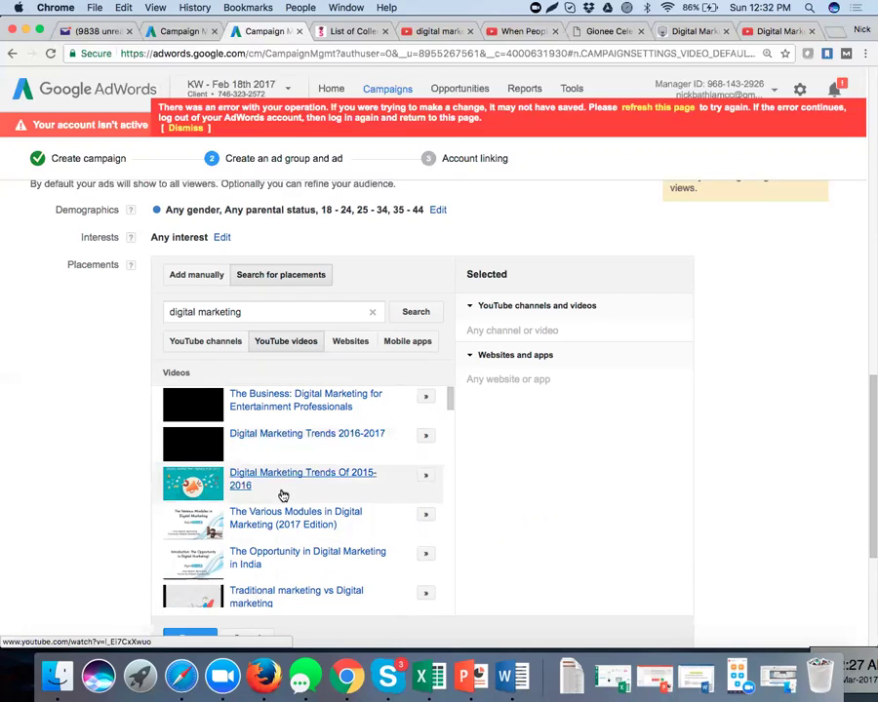
scroll(282, 497, "down", 3)
scroll(283, 498, "down", 5)
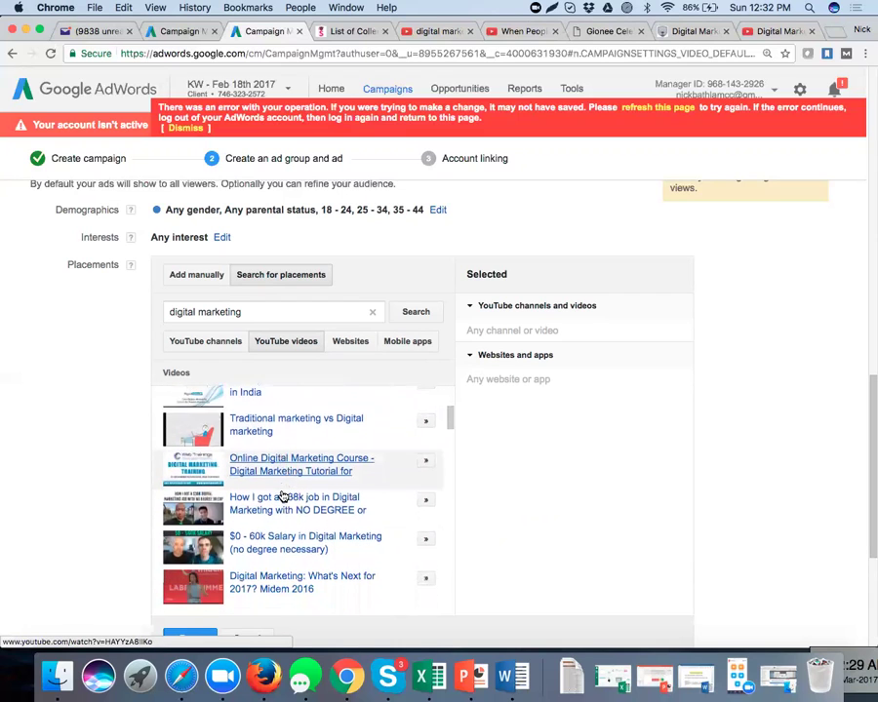
scroll(283, 497, "down", 1)
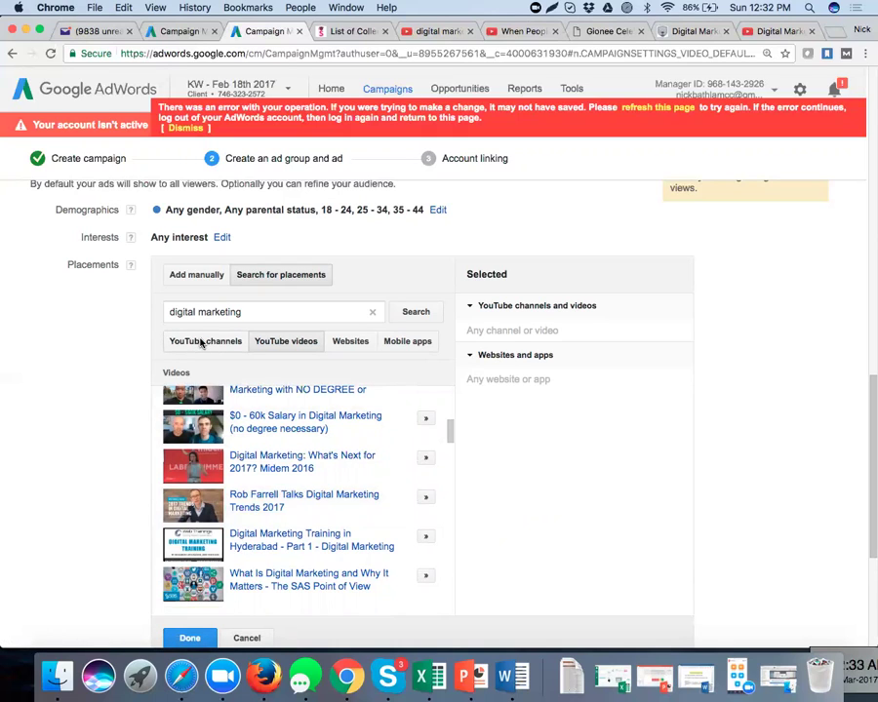
Add the digitalvidya and Sendlane Digital Marketing channels as placements, then show website suggestions.
left_click(201, 341)
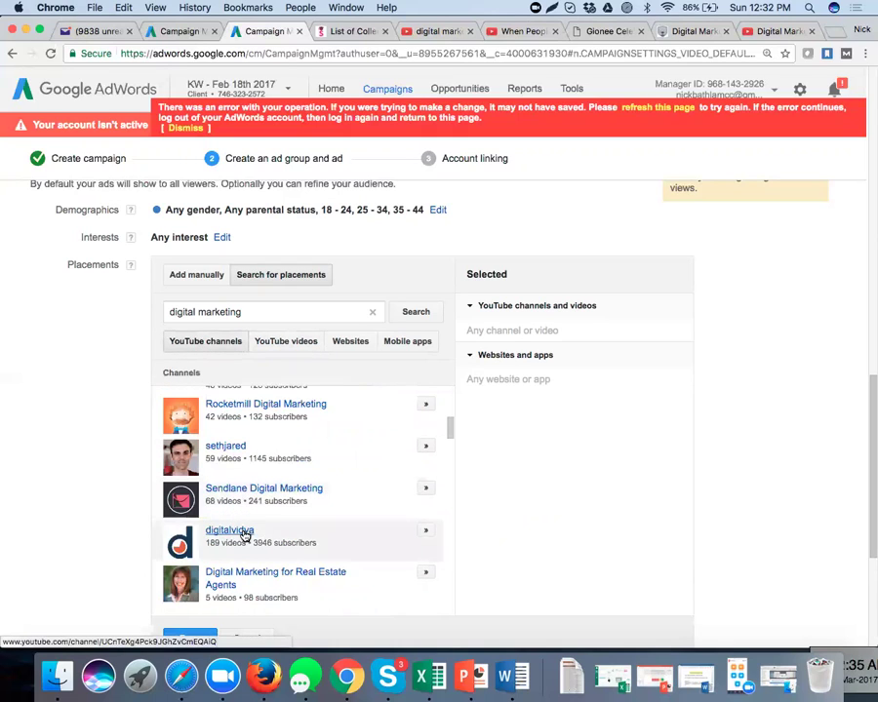
left_click(425, 532)
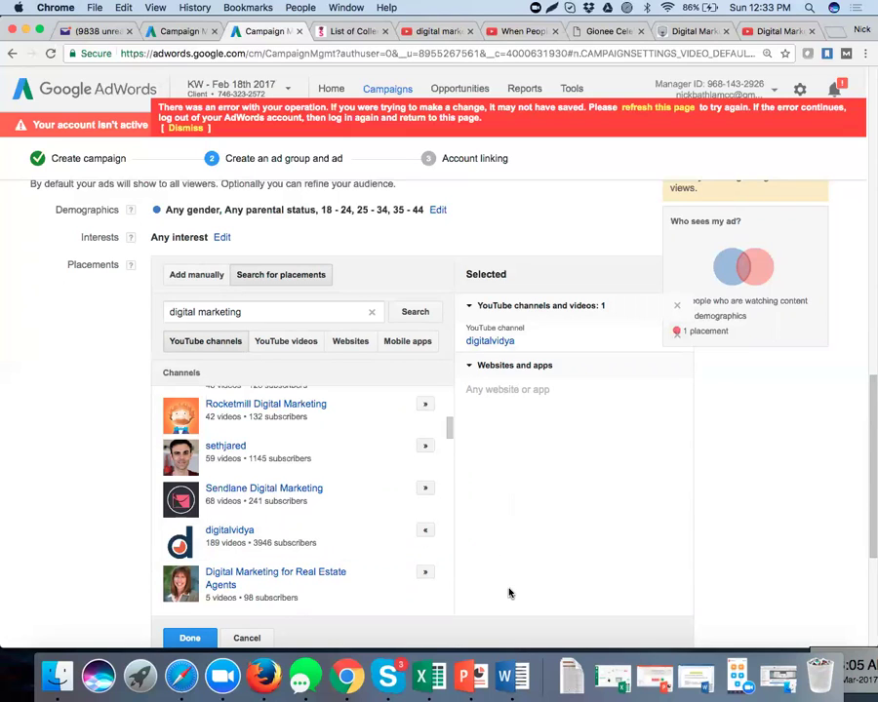
left_click(425, 486)
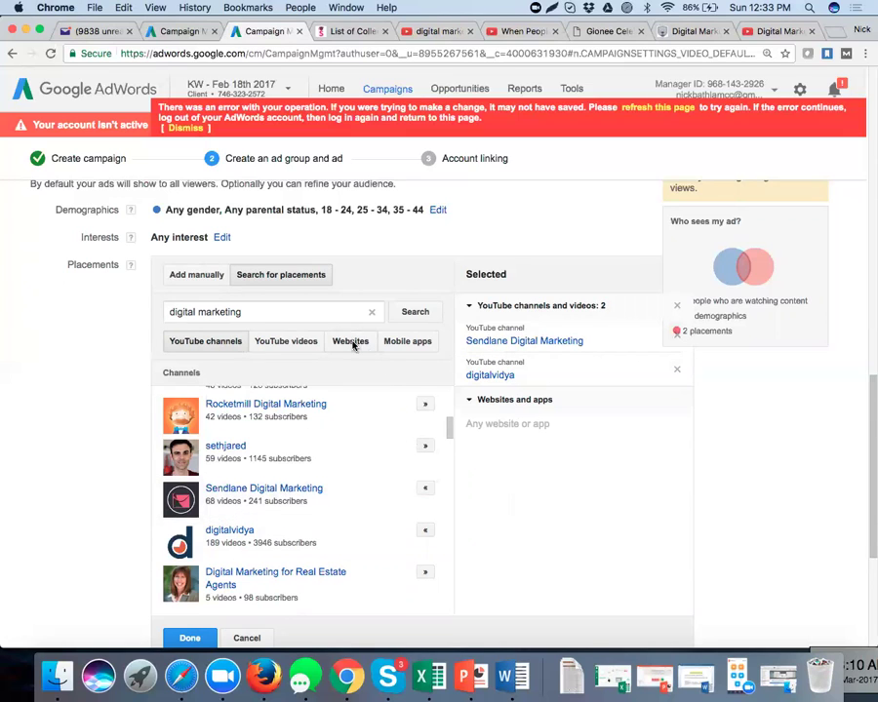
left_click(351, 343)
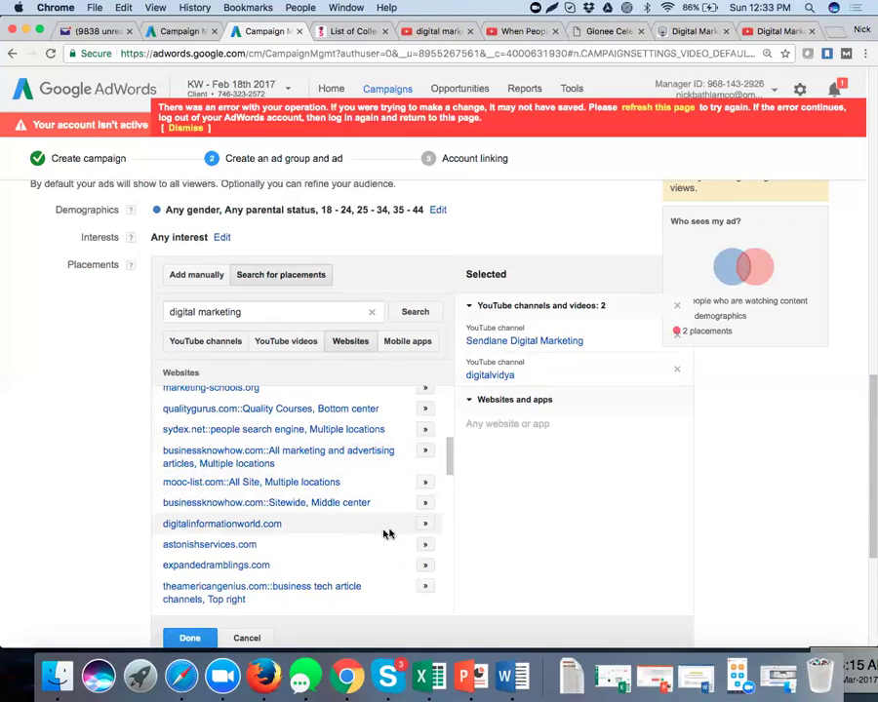
Add digitalinformationworld.com, astonishservices.com and the Tutorial and NS MEDIA Google Play apps as placements.
left_click(425, 524)
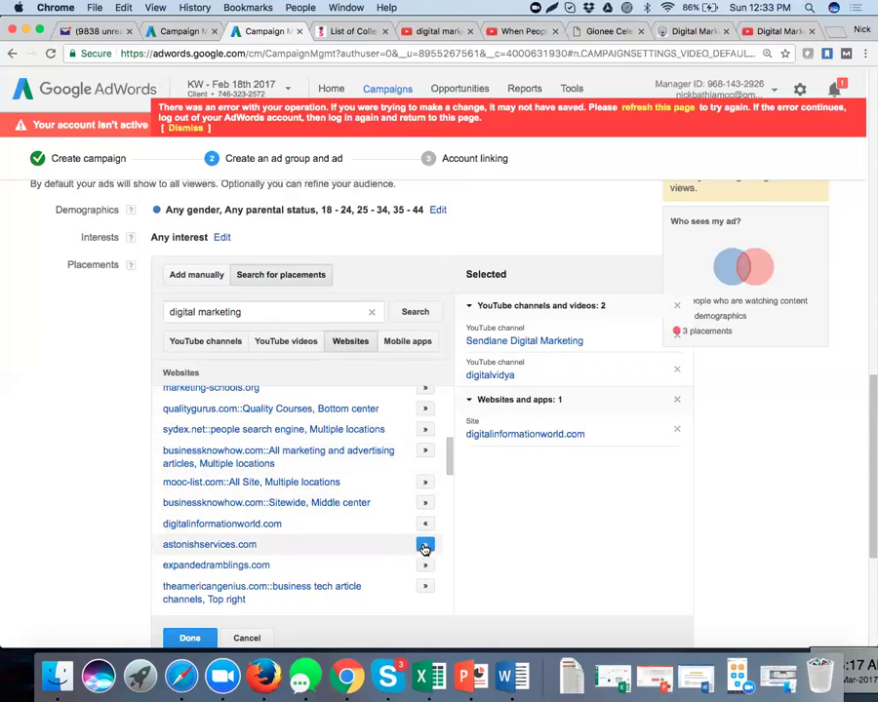
left_click(424, 545)
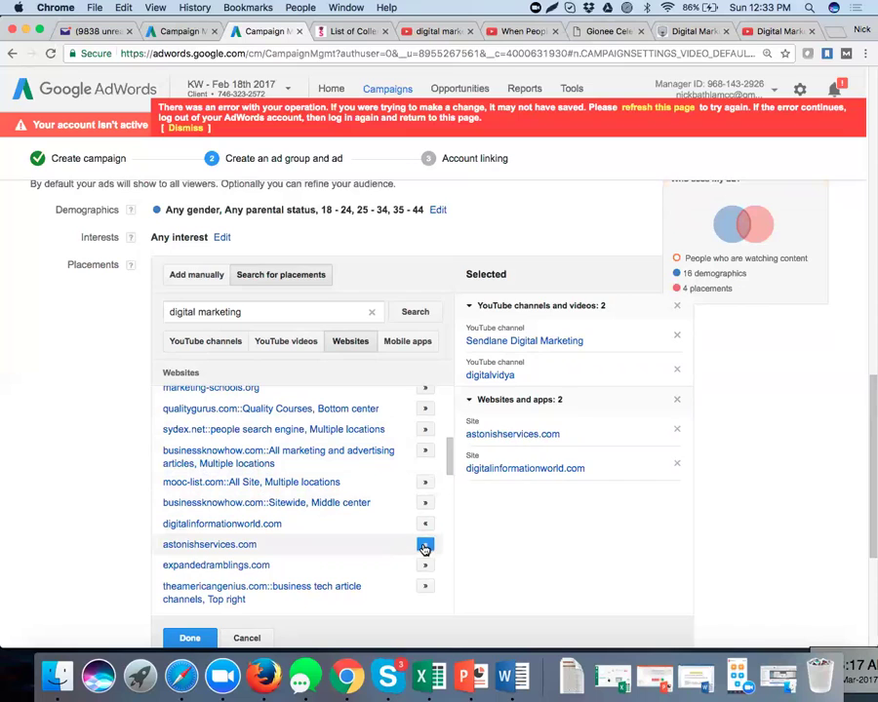
left_click(417, 346)
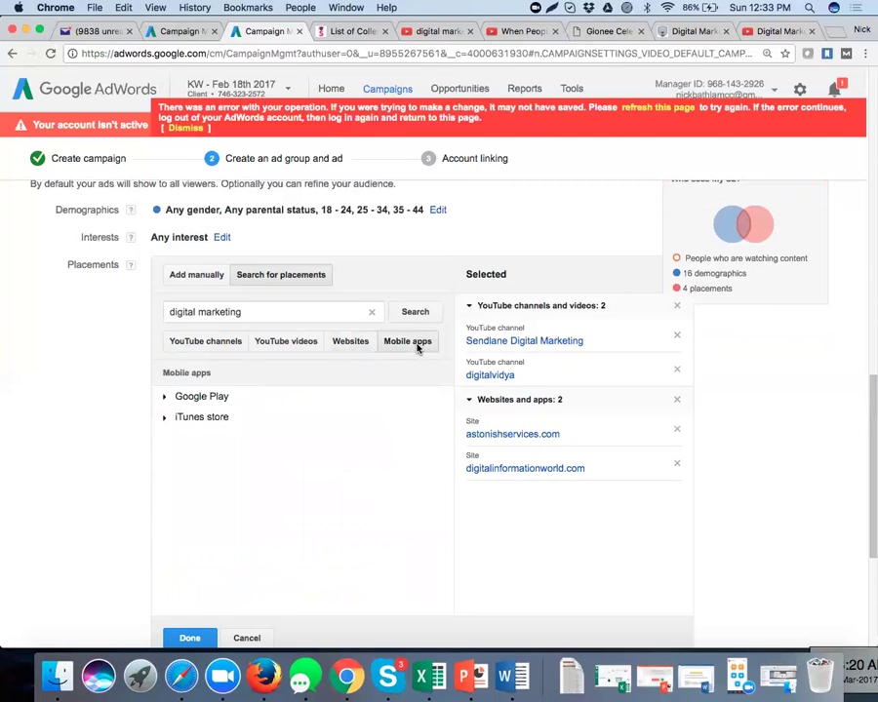
left_click(165, 399)
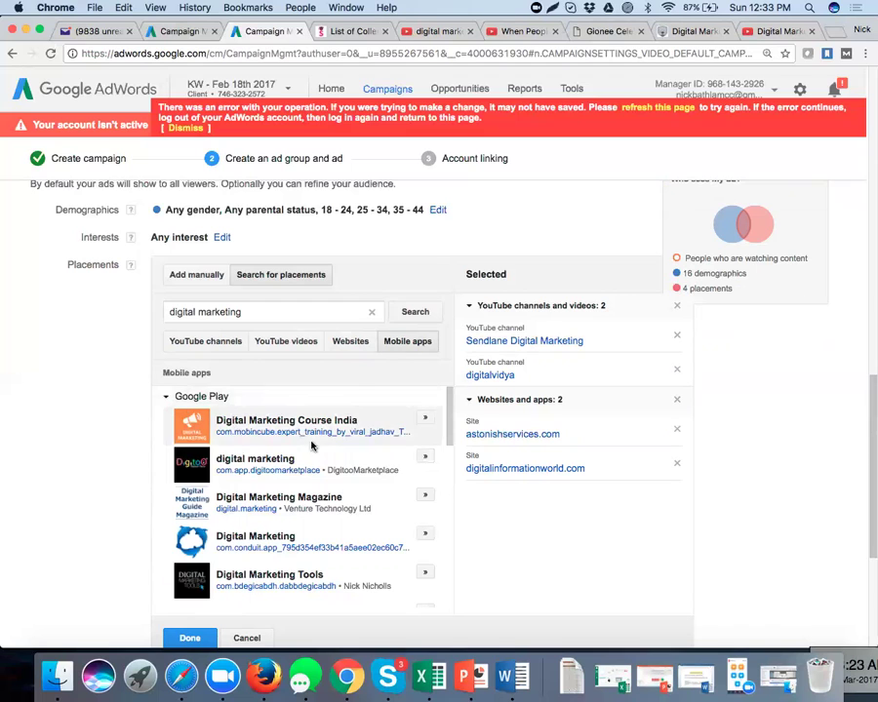
scroll(309, 491, "down", 3)
scroll(308, 490, "down", 10)
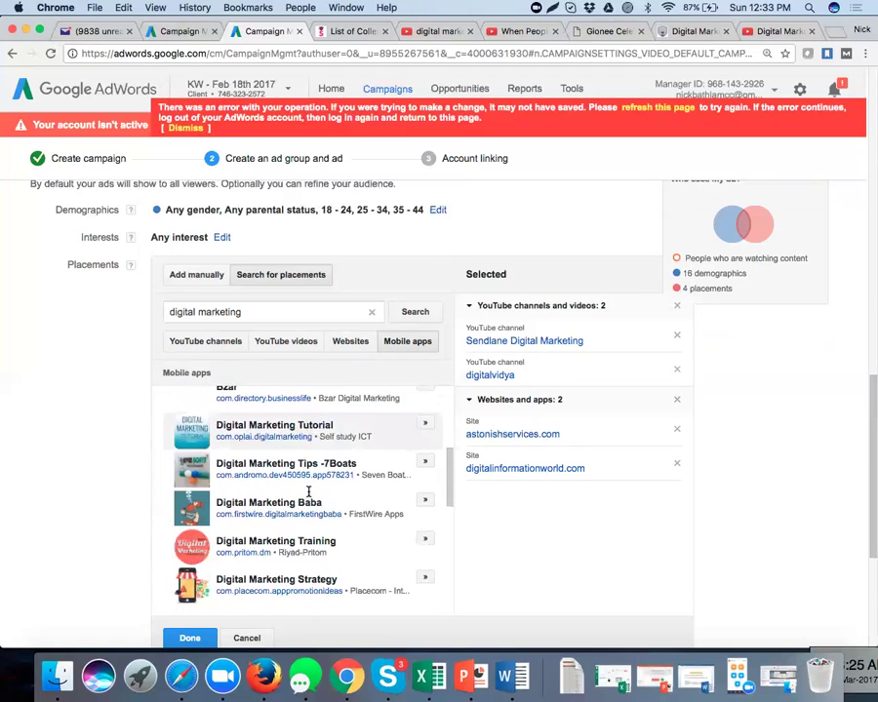
scroll(308, 496, "down", 1)
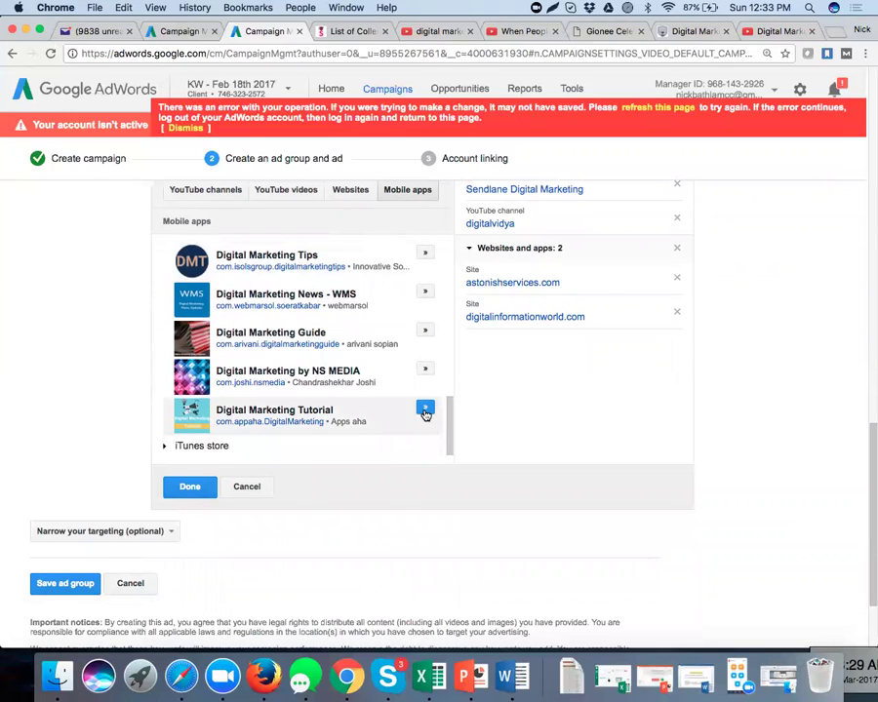
left_click(424, 410)
left_click(425, 369)
left_click(183, 489)
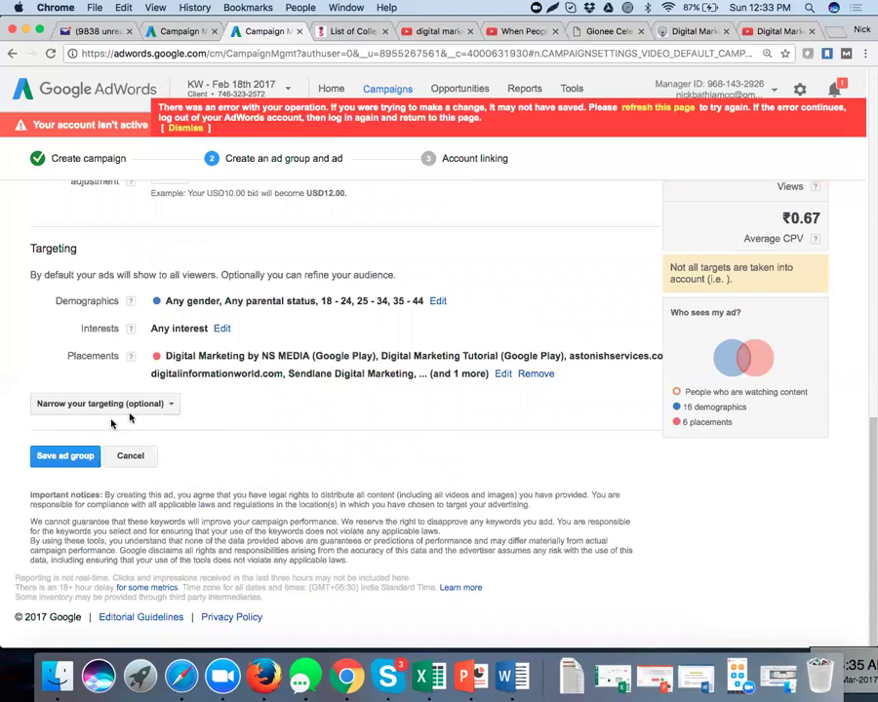
Save the ad group to reach the Account linking step.
left_click(68, 456)
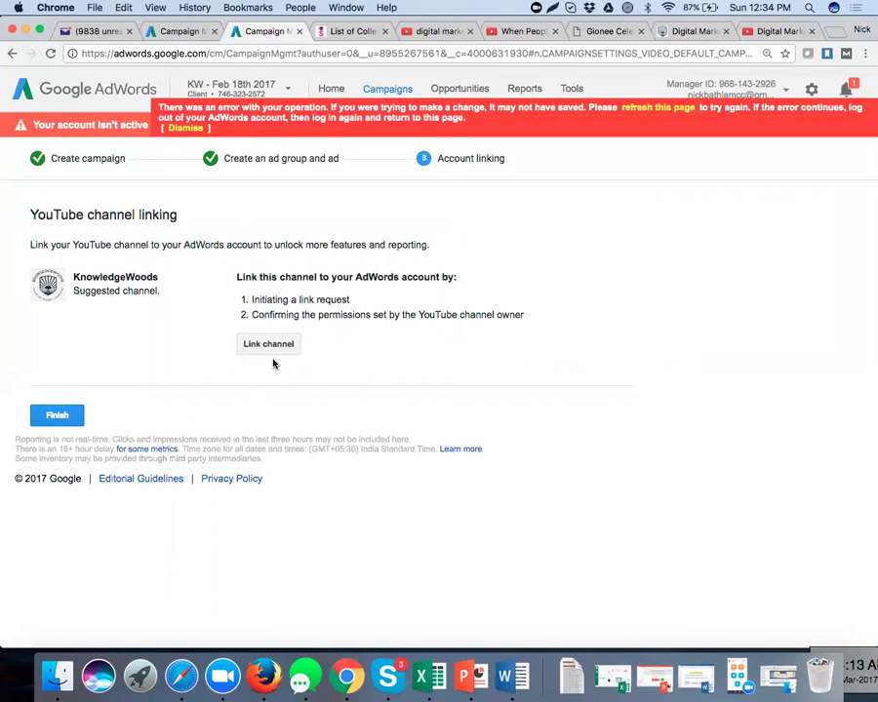
Finish the campaign setup and show the Video - KW campaign's ad groups, with Ad group #1 listed.
left_click(57, 415)
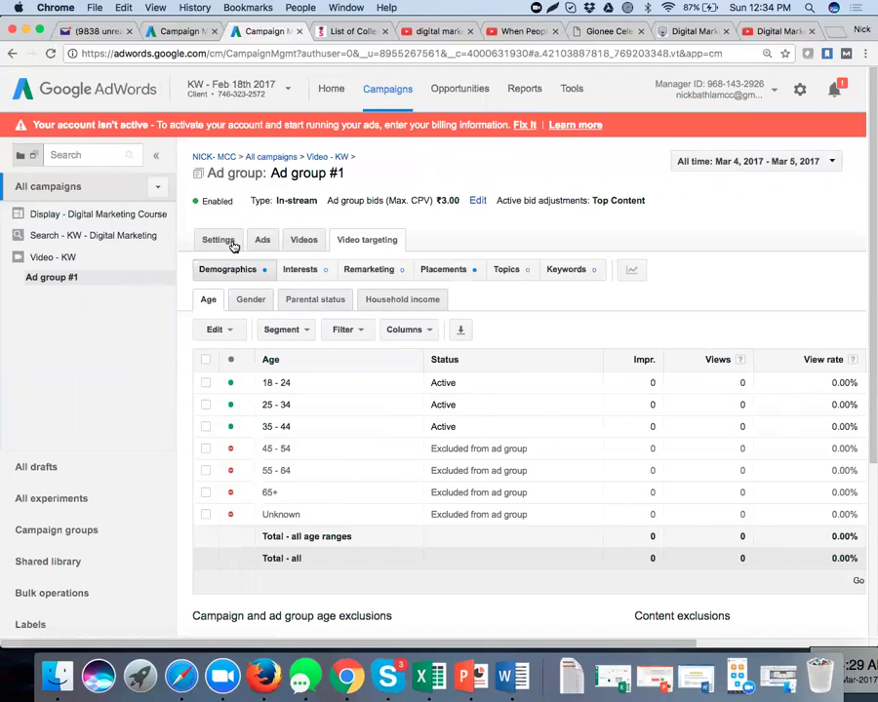
left_click(59, 260)
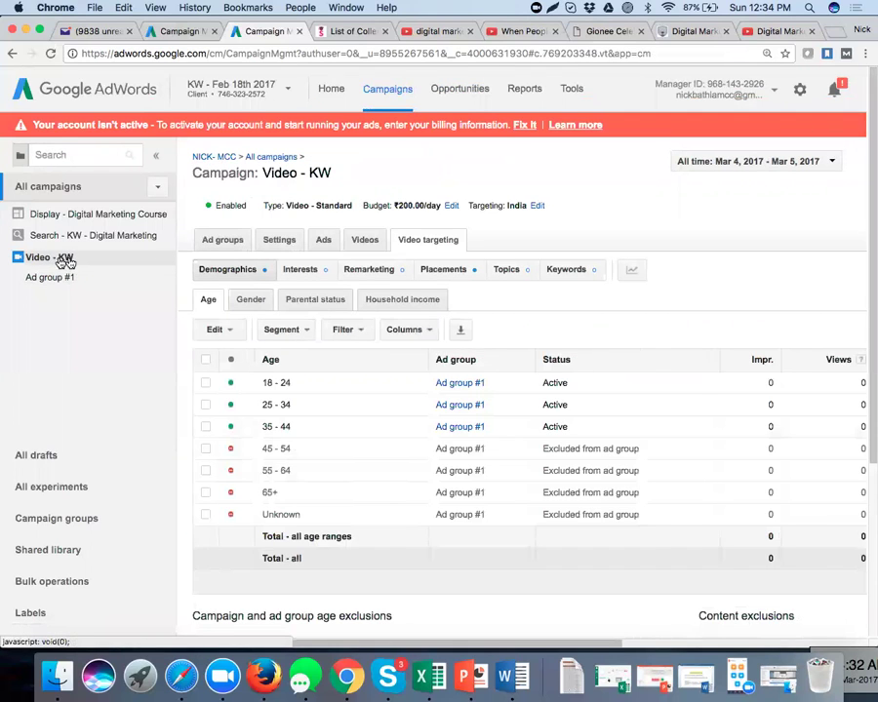
left_click(236, 243)
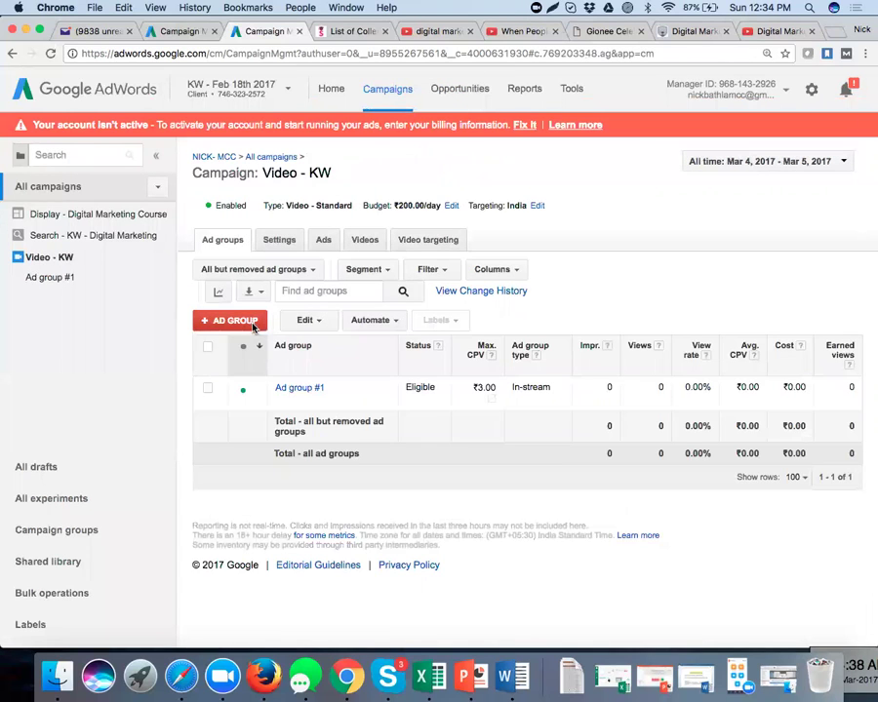
Start a new ad group and scroll through its setup form.
left_click(253, 324)
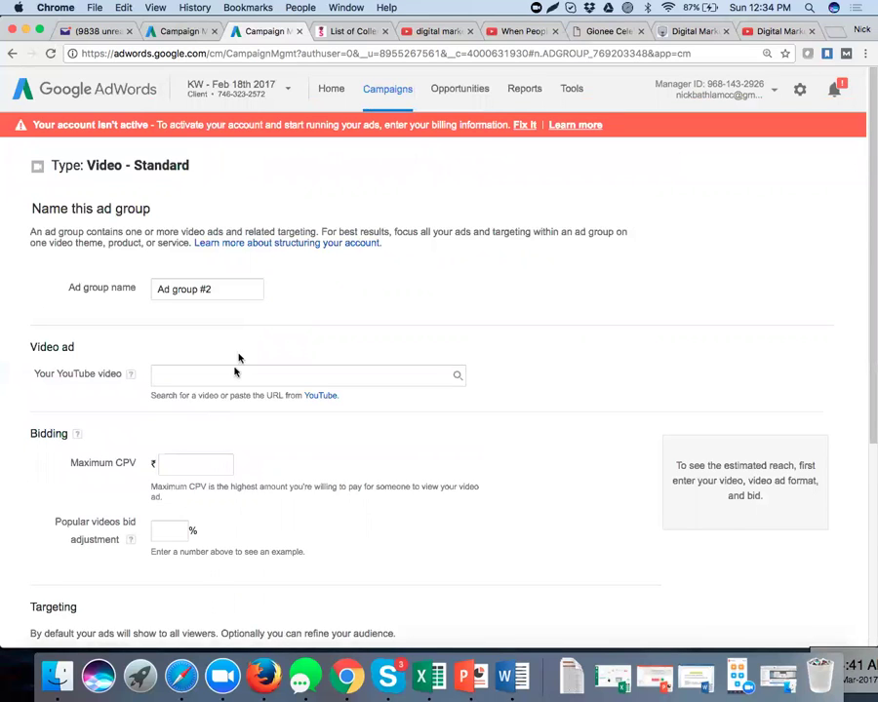
scroll(226, 428, "down", 3)
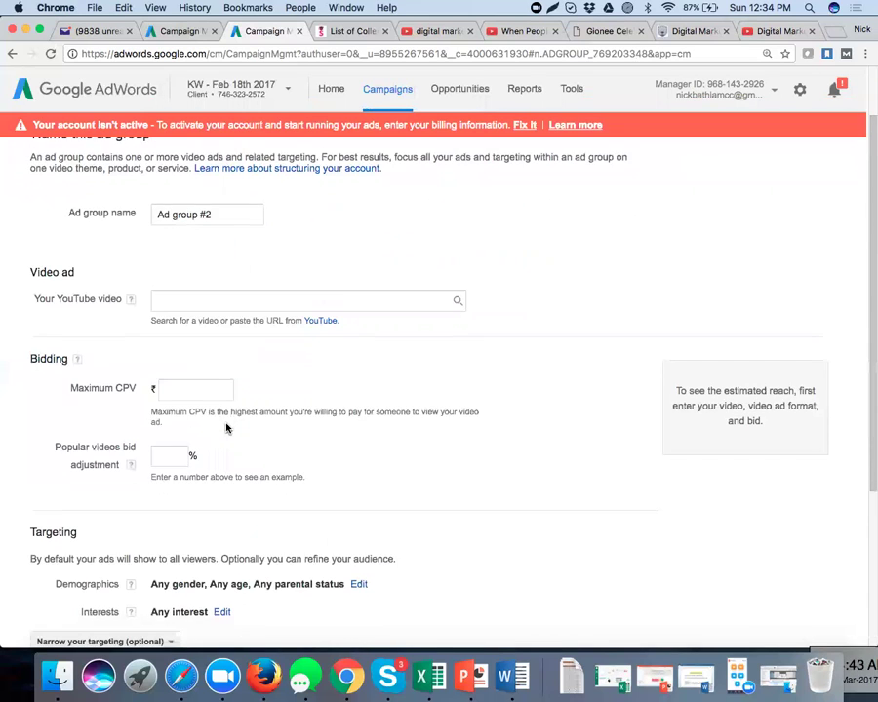
scroll(226, 428, "down", 3)
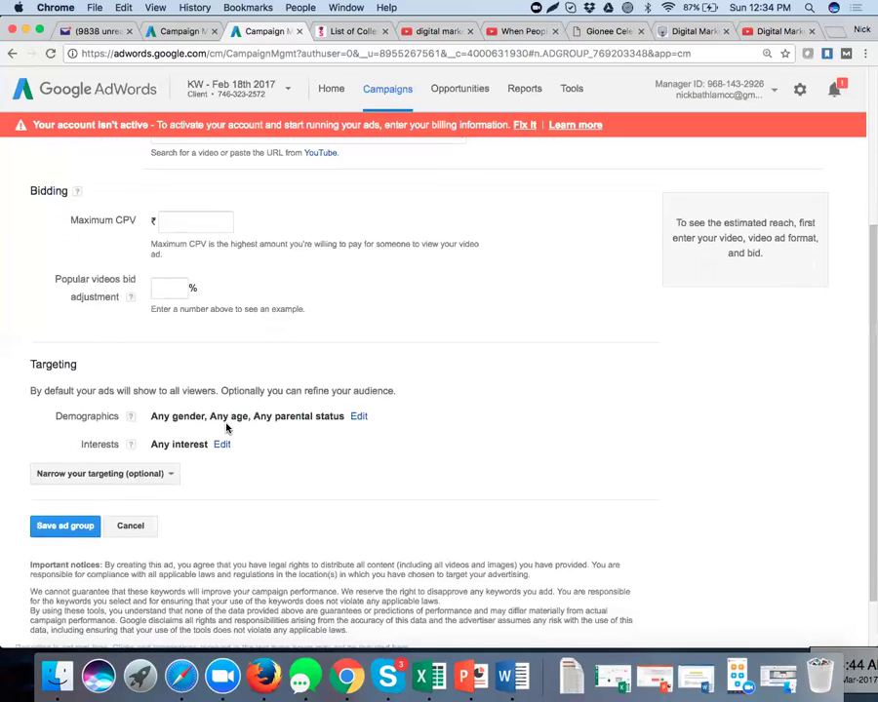
scroll(226, 428, "up", 5)
scroll(226, 428, "down", 2)
scroll(226, 428, "down", 5)
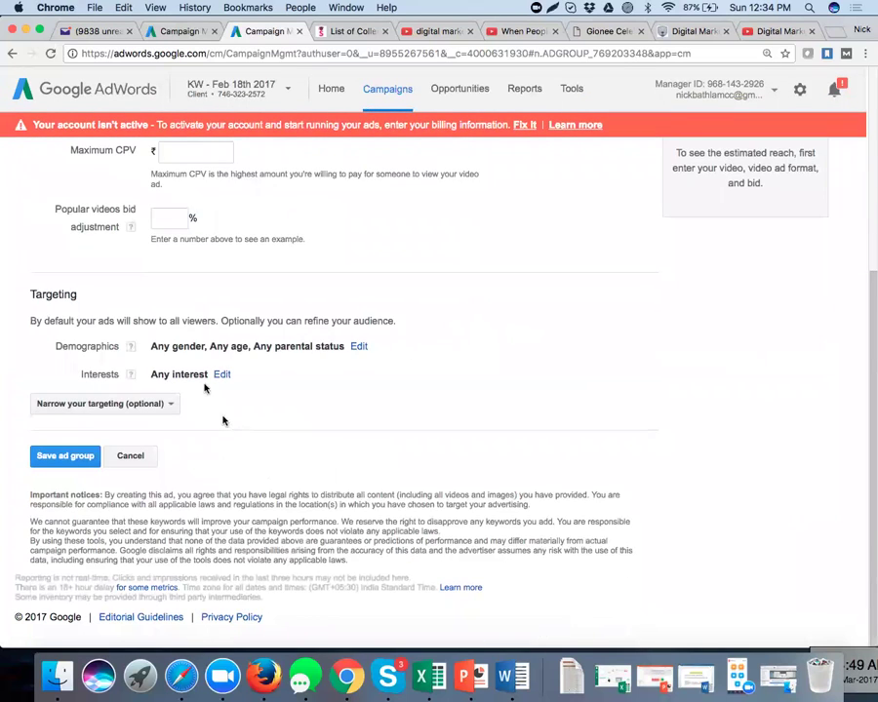
Discard the unsaved ad group and return to the All campaigns list.
left_click(387, 93)
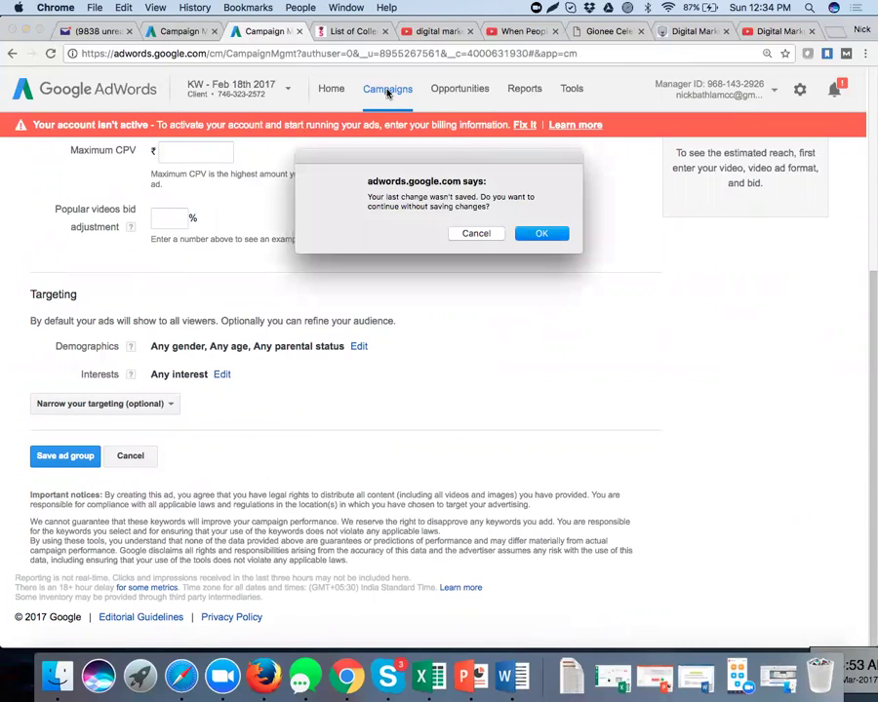
left_click(541, 234)
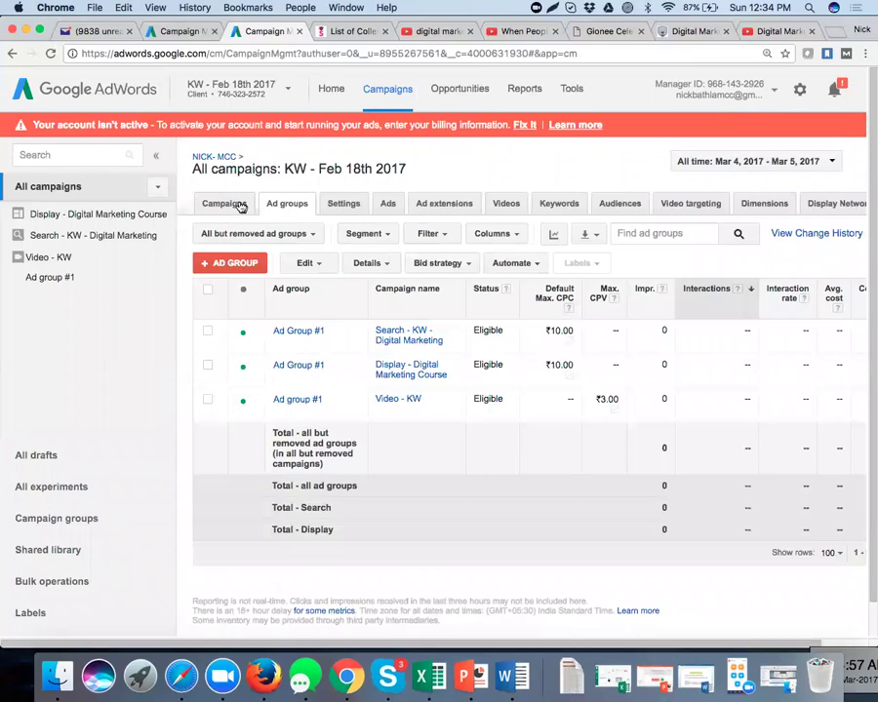
left_click(239, 206)
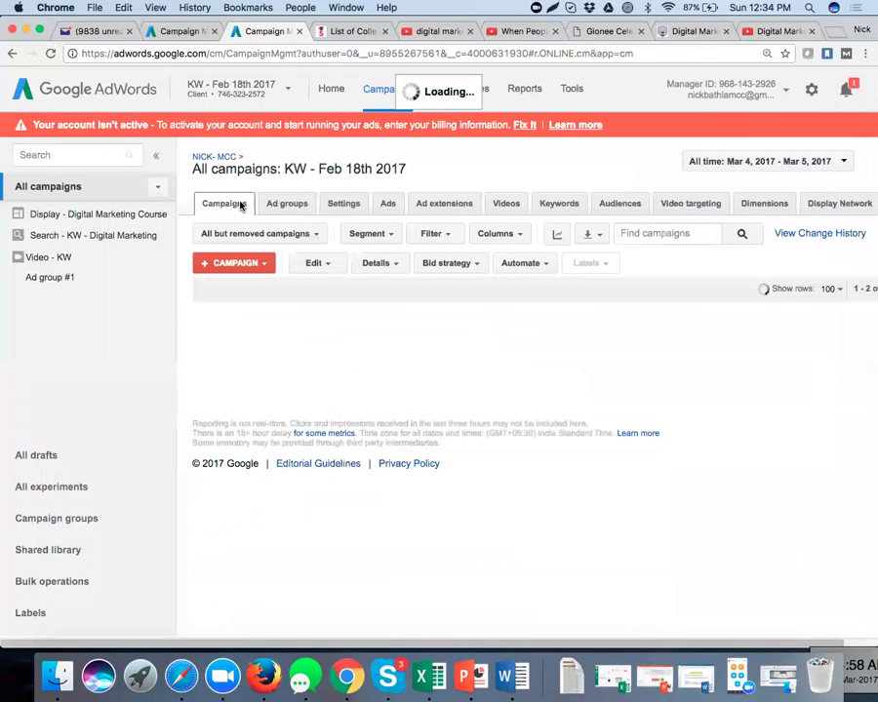
Start a new Video campaign named 'Video Campaign 2'.
left_click(251, 264)
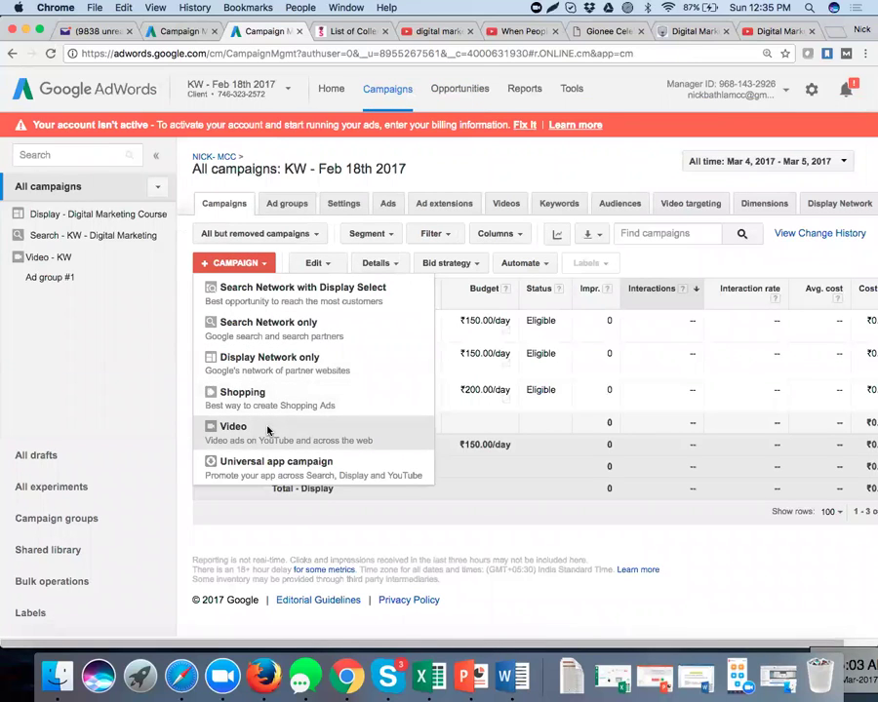
left_click(268, 430)
left_click(227, 256)
left_click_drag(227, 255, 122, 244)
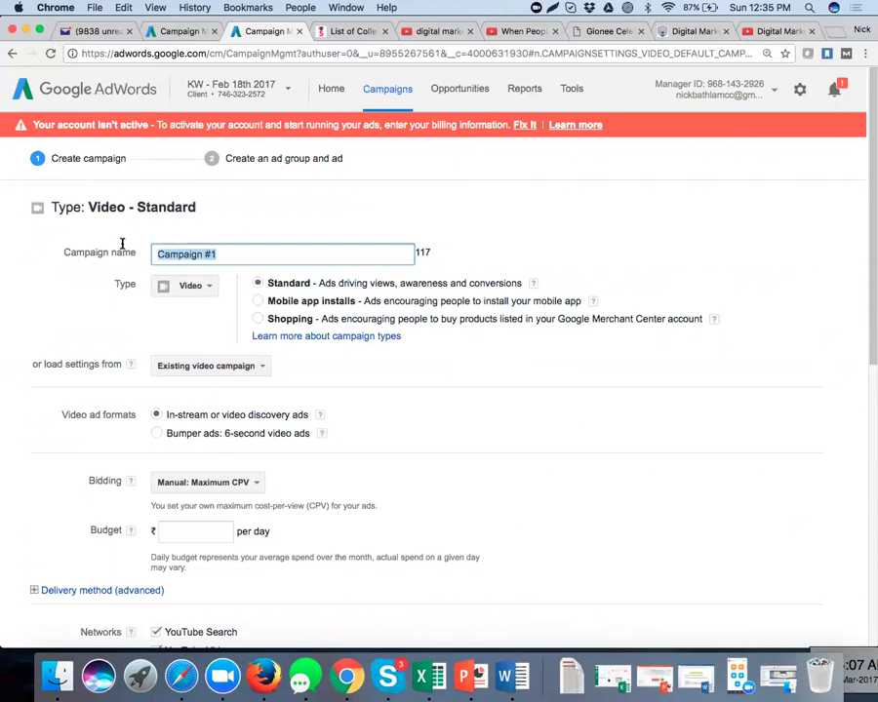
type("Video ")
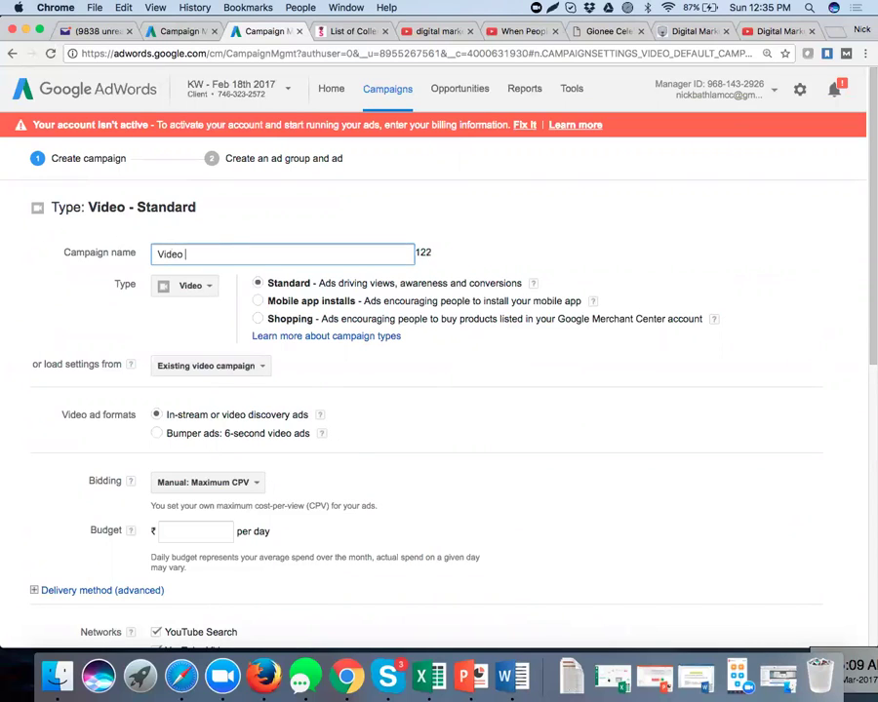
type("Campaign 2")
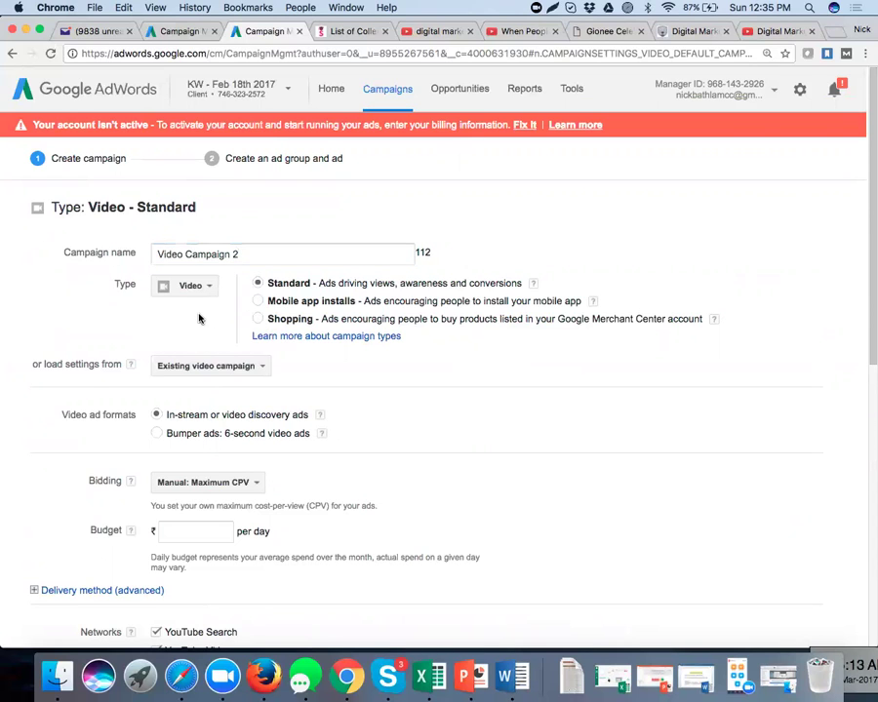
Load the settings from the existing Video - KW campaign.
scroll(199, 318, "down", 2)
scroll(199, 318, "down", 1)
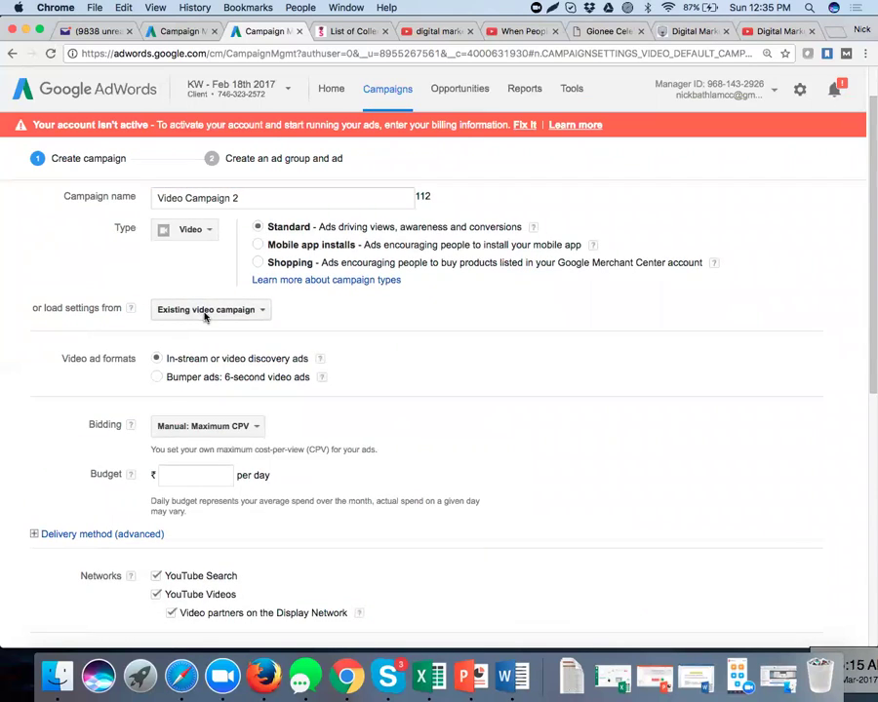
left_click(205, 311)
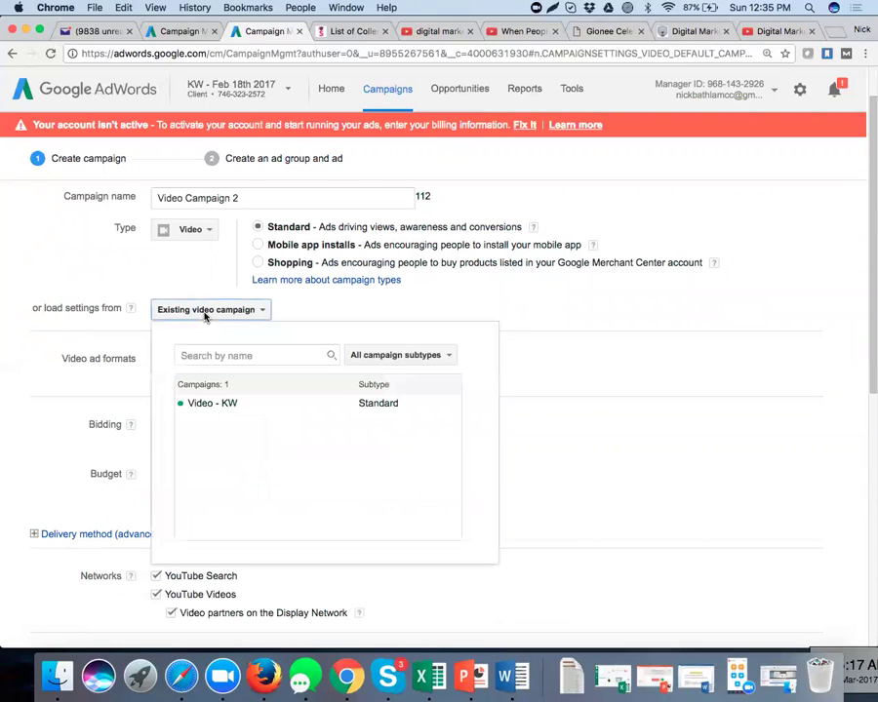
left_click(207, 408)
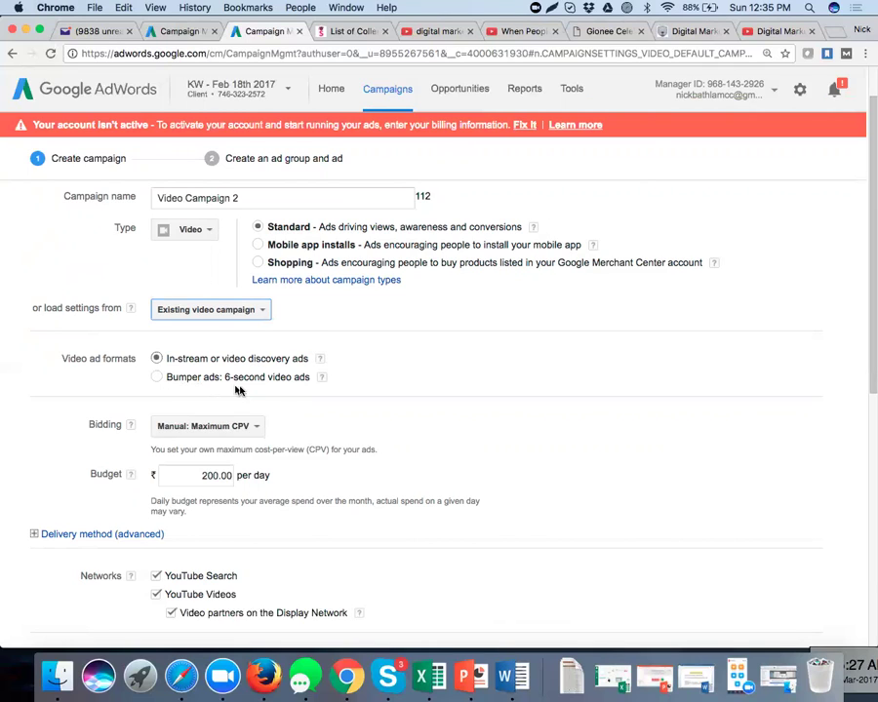
left_click(249, 397)
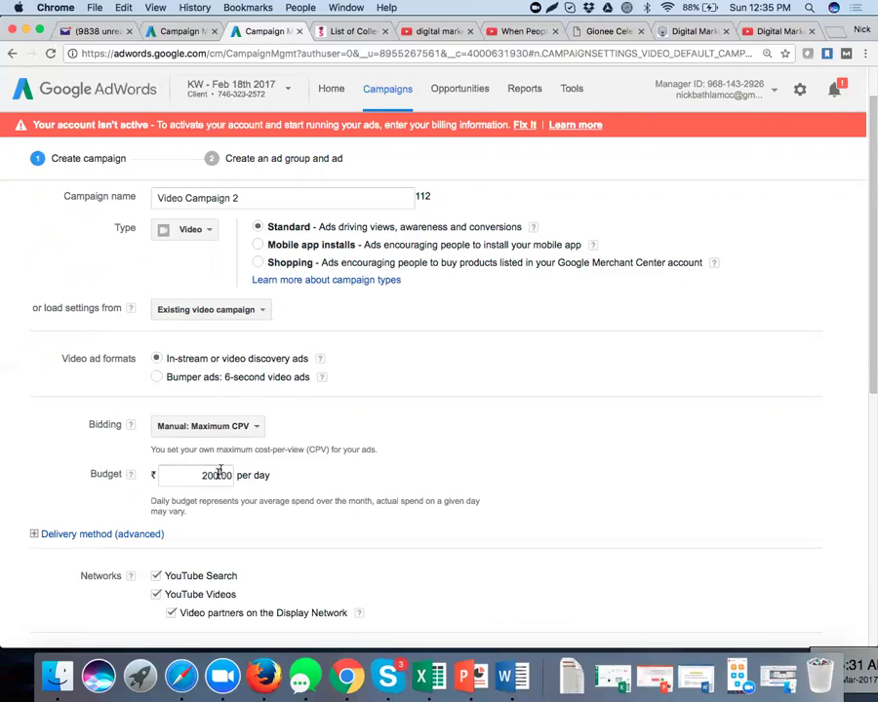
Save the campaign settings and place the cursor in the 'Your YouTube video' box.
scroll(217, 473, "down", 3)
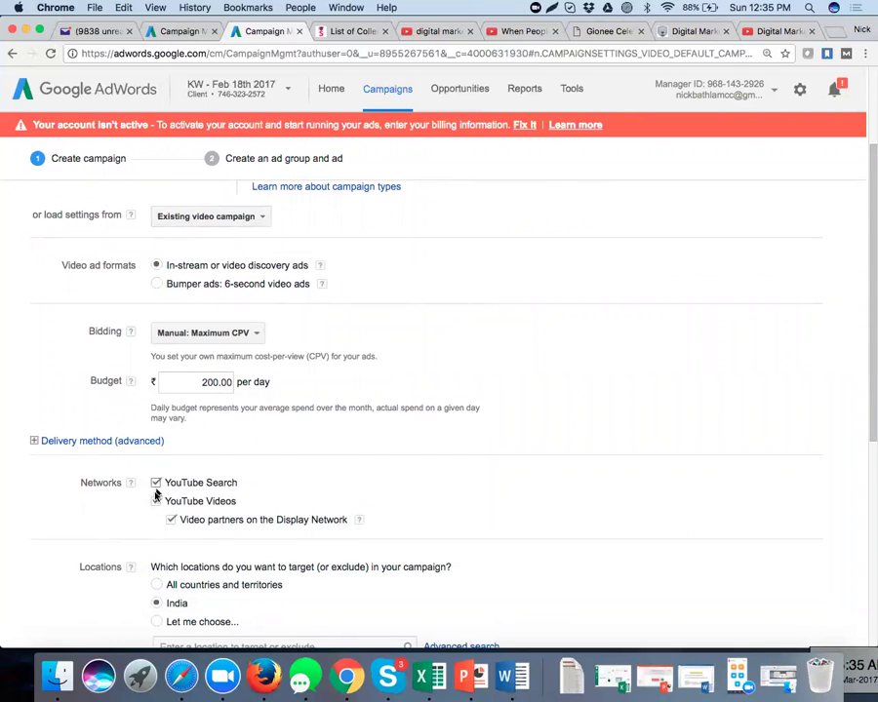
scroll(182, 527, "down", 6)
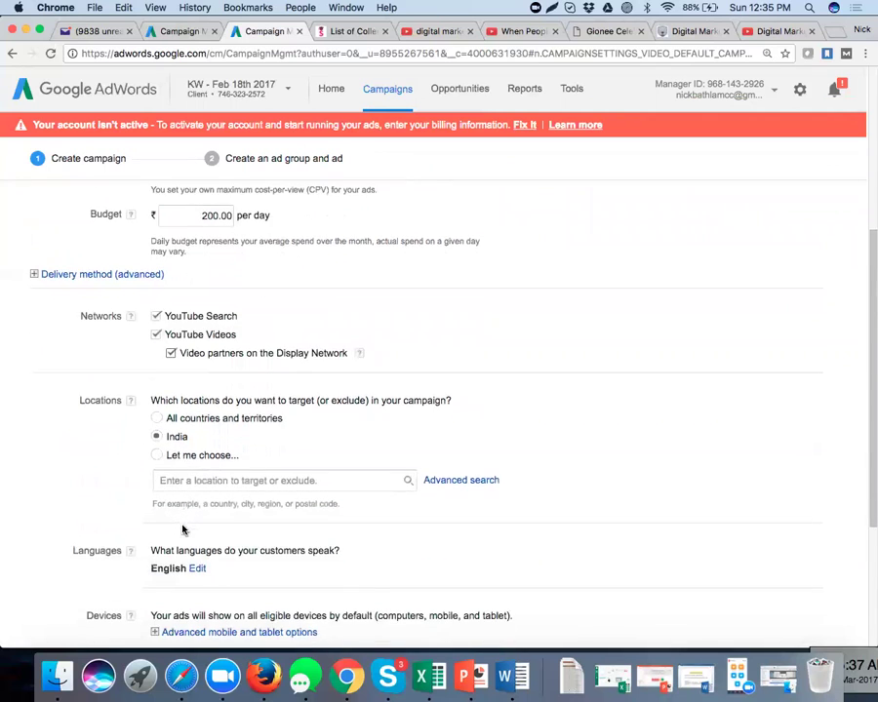
scroll(186, 531, "down", 2)
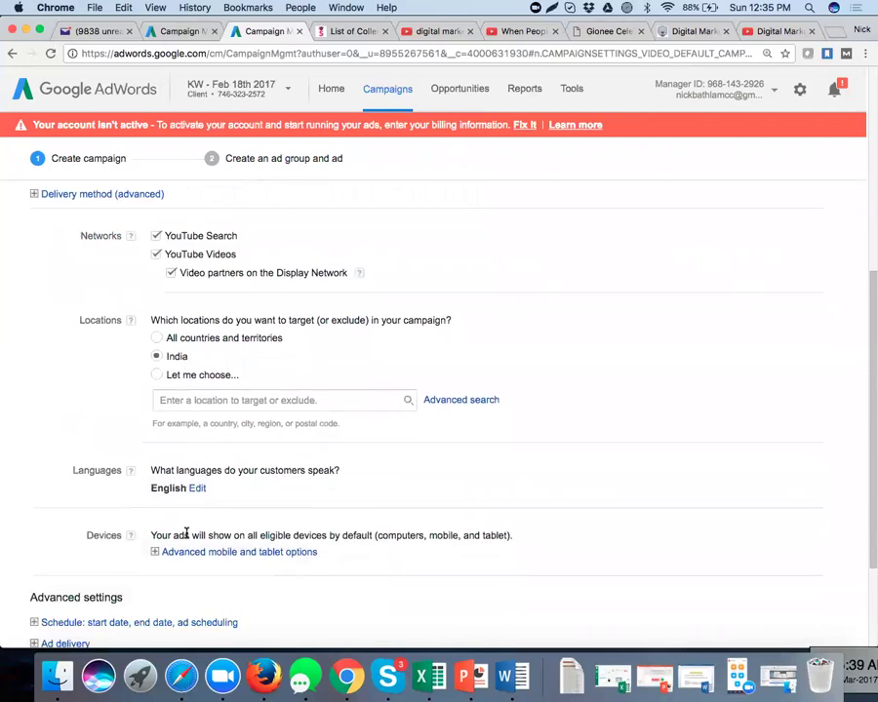
scroll(187, 532, "down", 2)
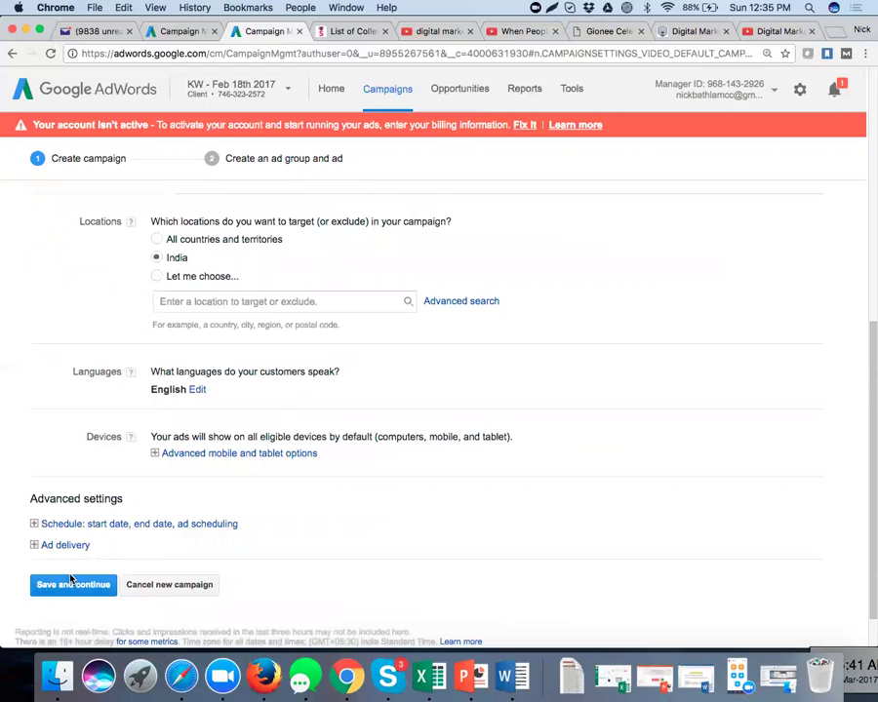
left_click(71, 585)
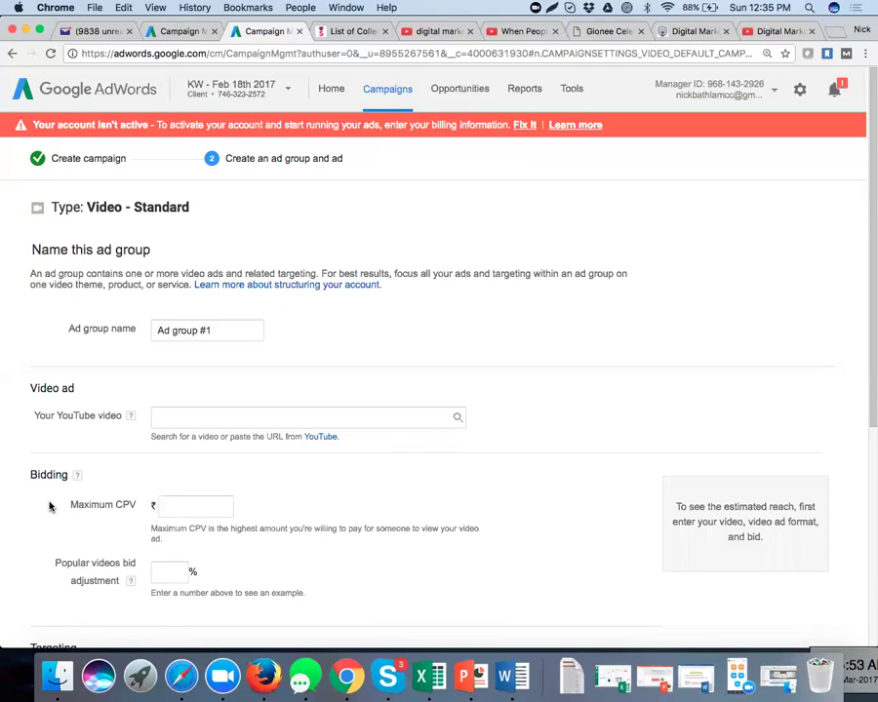
left_click(200, 416)
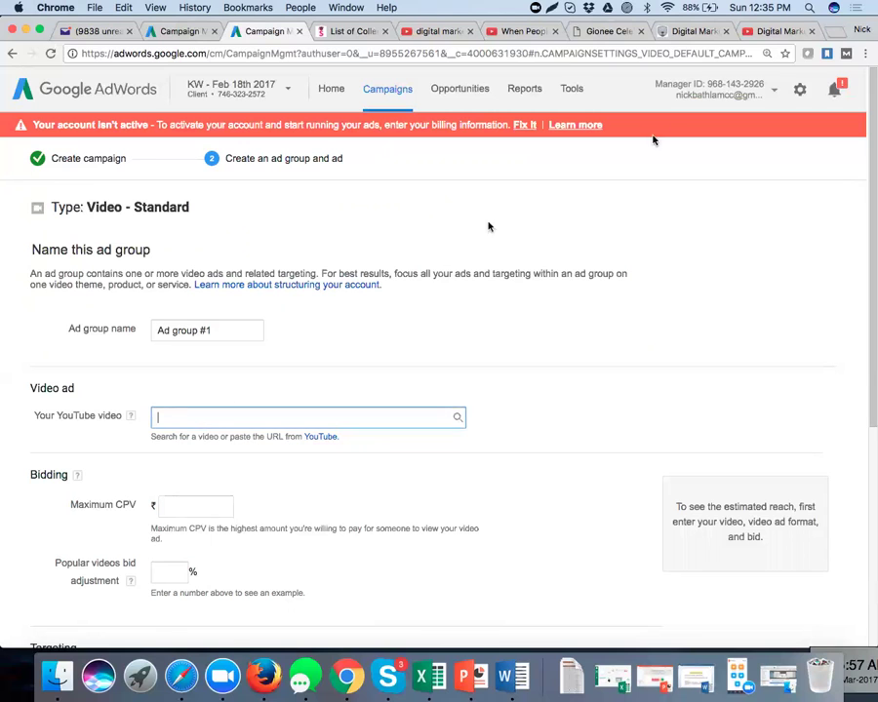
Copy the Digital Marketing Snapshot video's URL from its YouTube tab and return to AdWords.
left_click(772, 37)
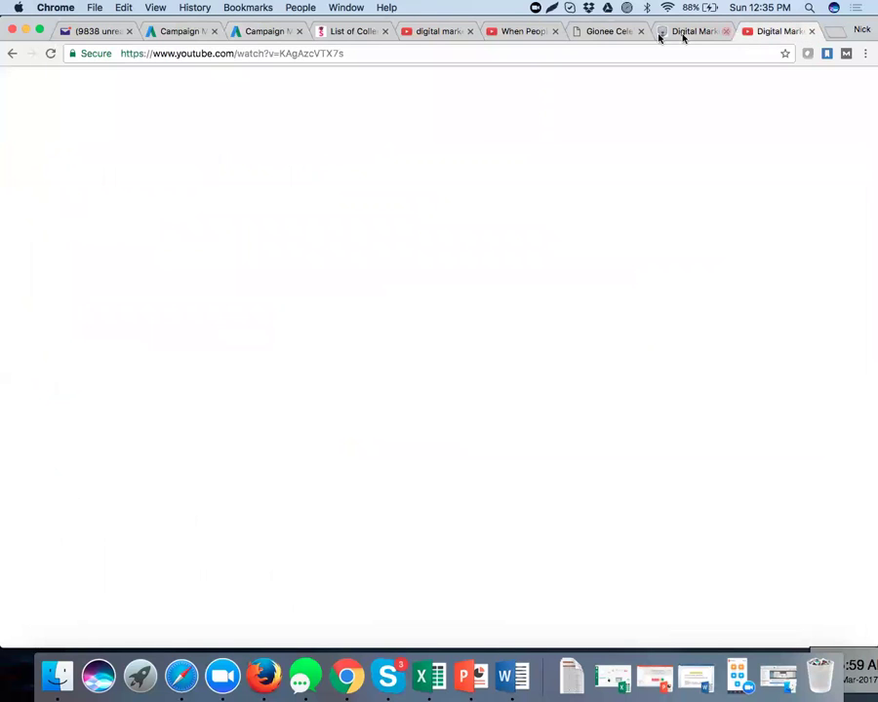
left_click(641, 47)
key("super+c")
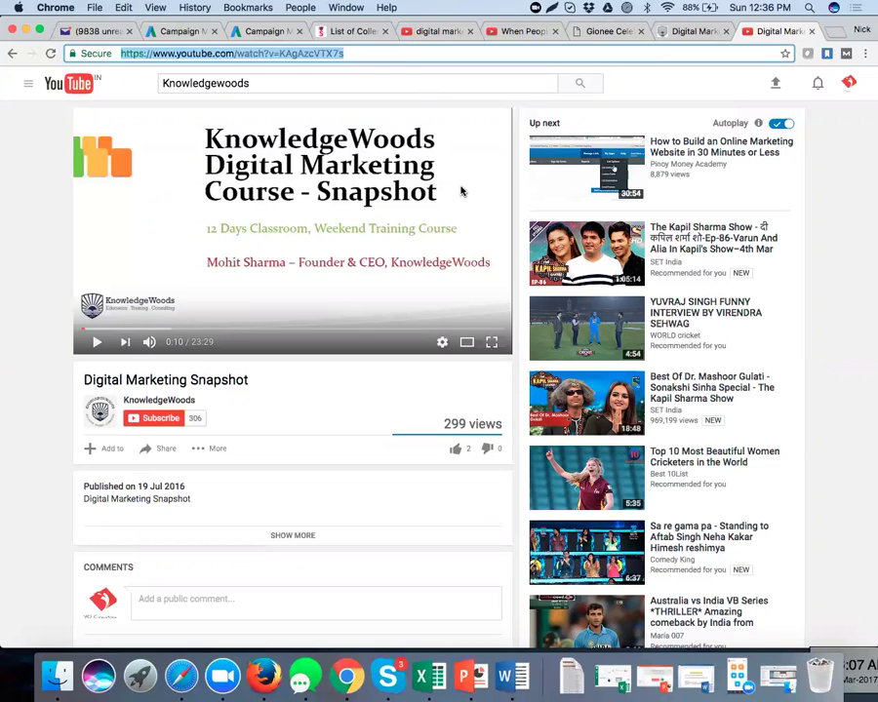
left_click(452, 38)
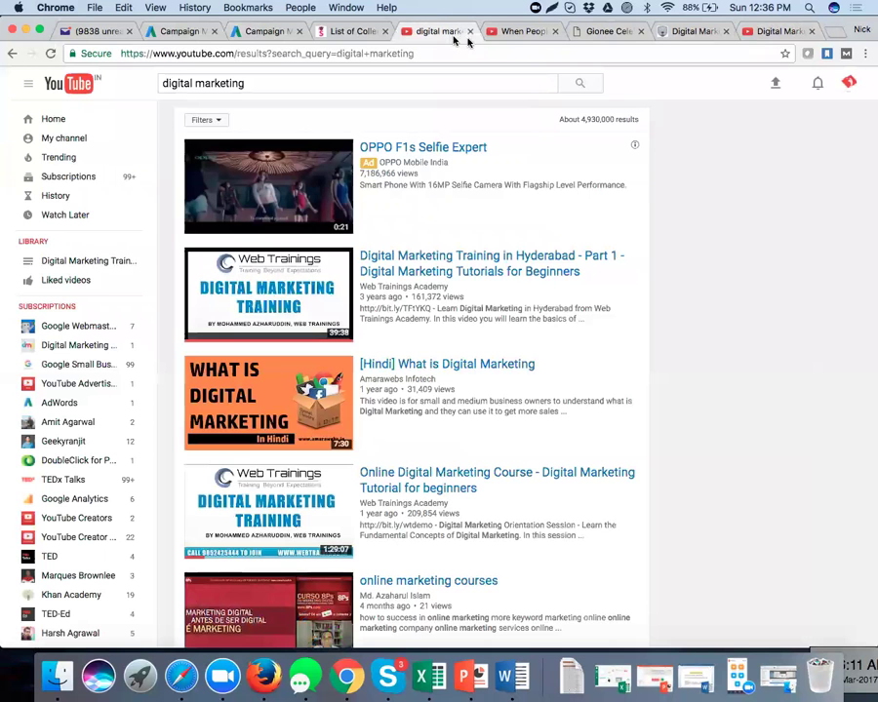
left_click(505, 37)
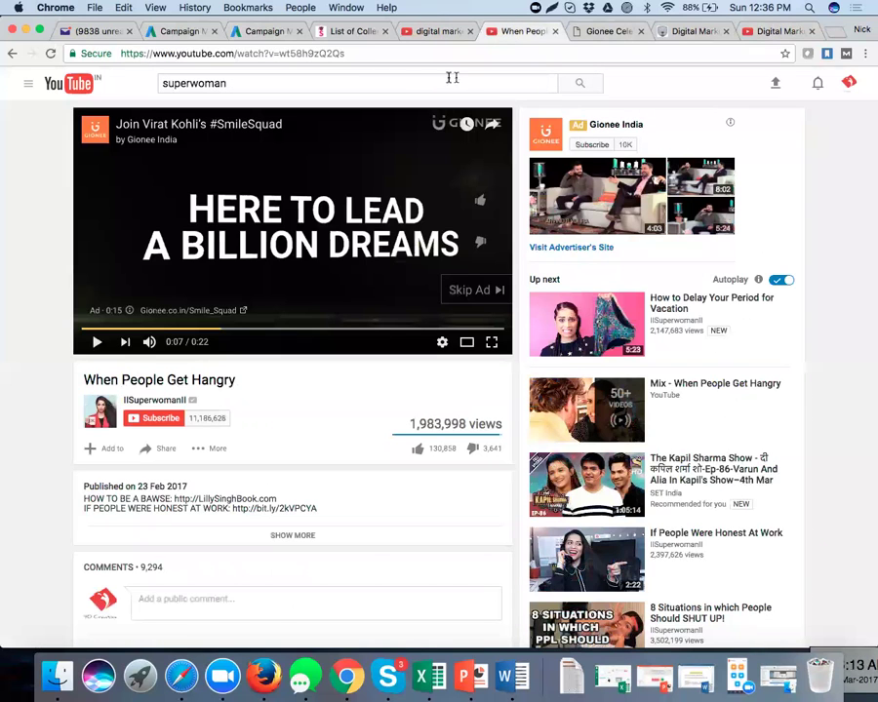
left_click(263, 31)
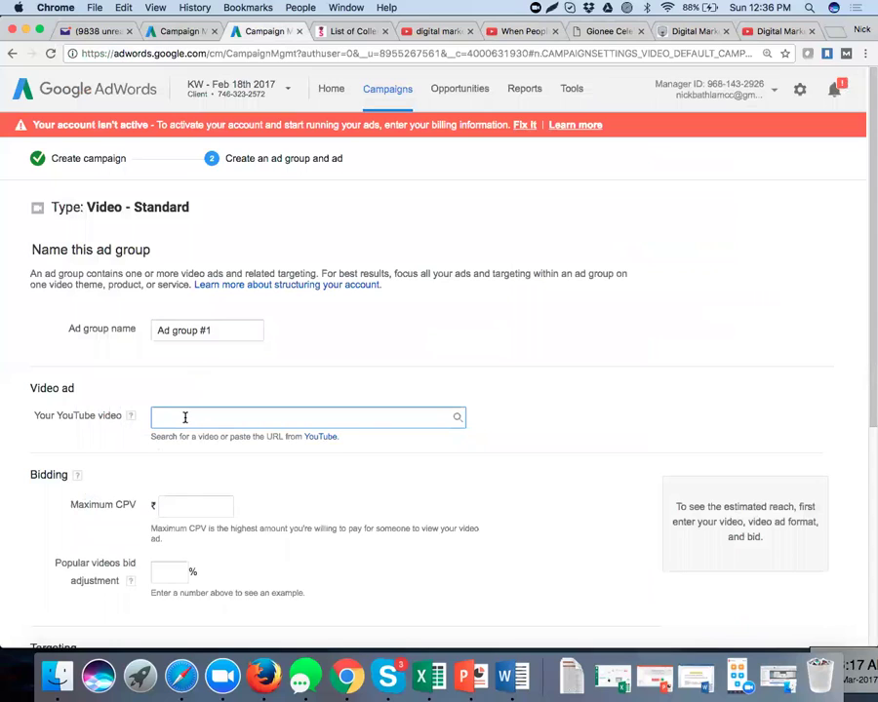
Paste the Digital Marketing Snapshot video link and choose the Video discovery ad format.
key("super+v")
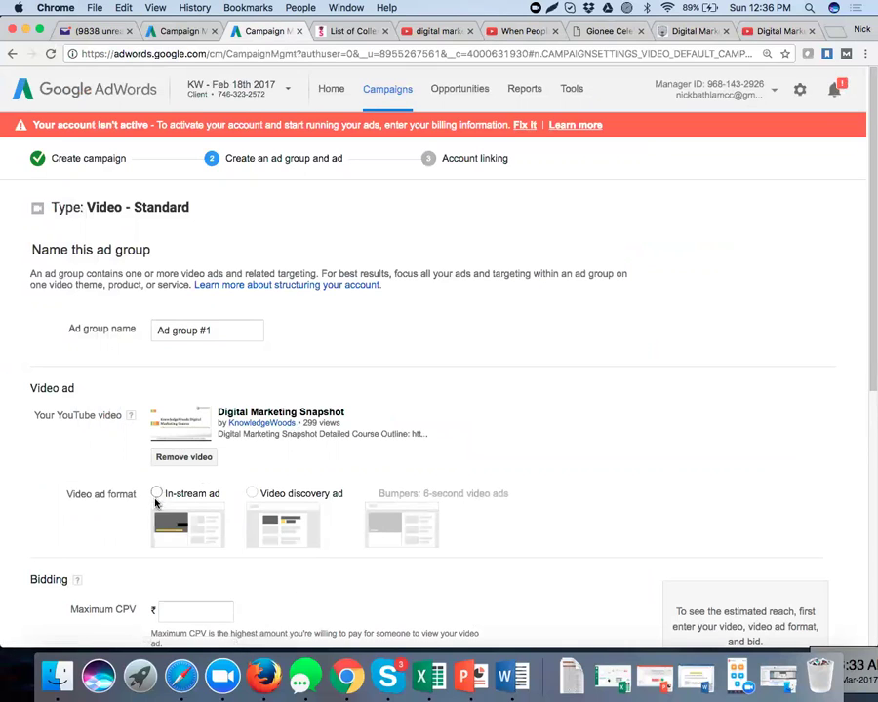
left_click(252, 495)
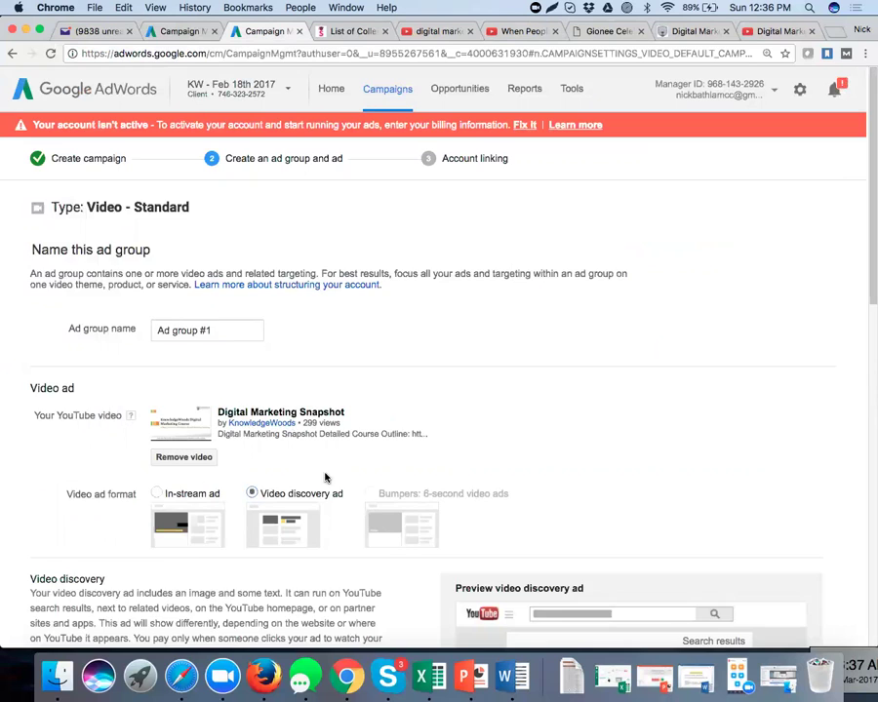
scroll(325, 477, "down", 1)
scroll(325, 477, "down", 3)
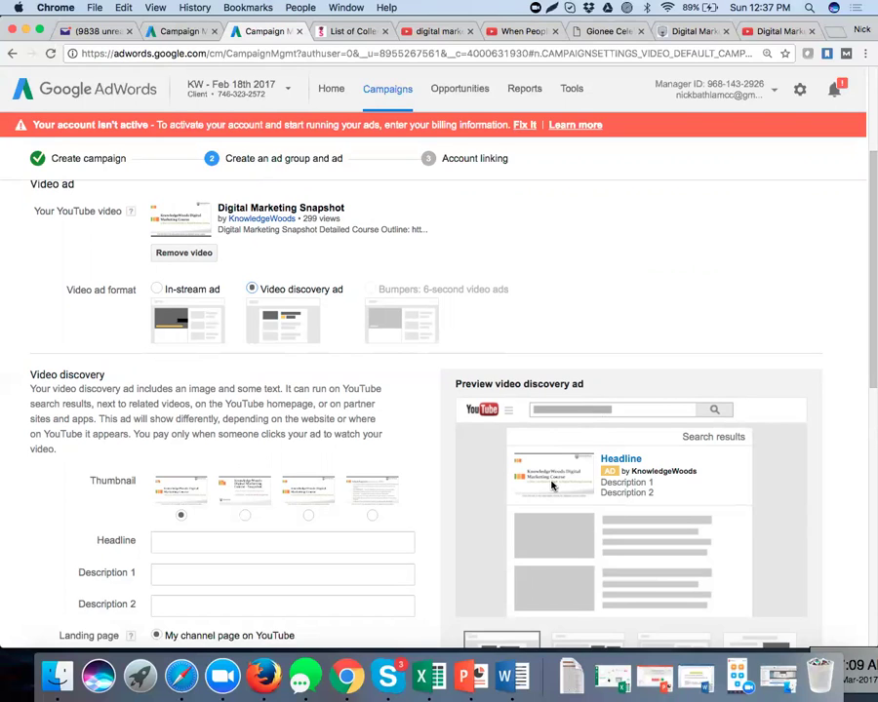
Enter the headline 'Digital Marketing Training'.
left_click(258, 539)
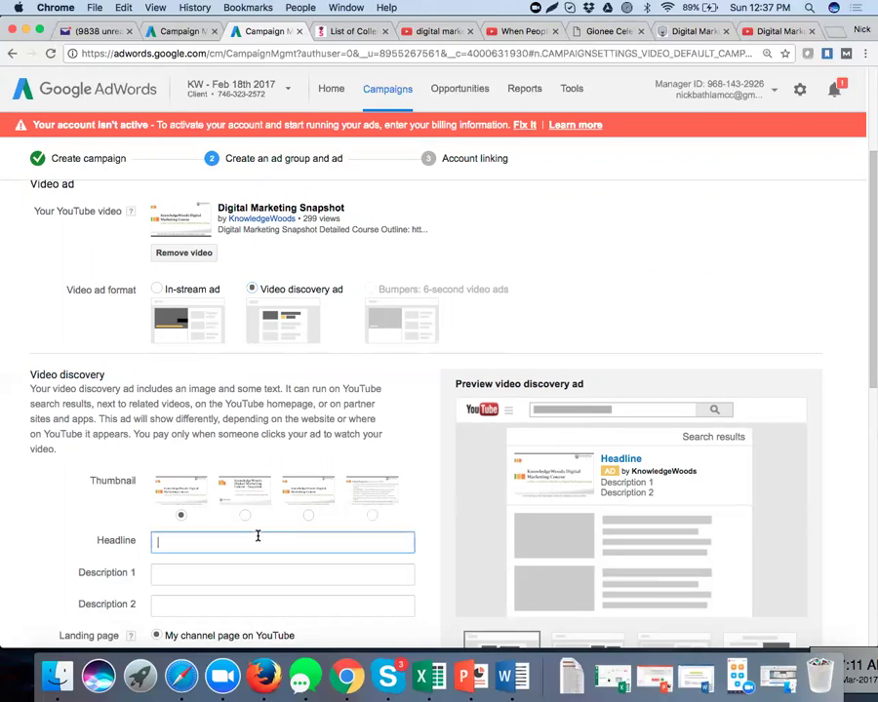
scroll(348, 537, "down", 3)
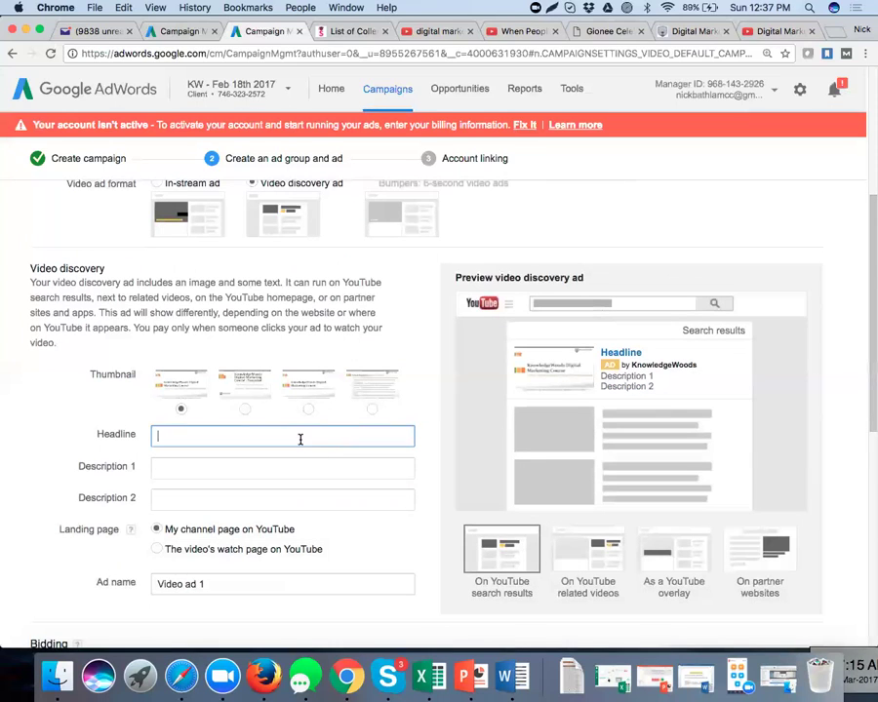
type("Di")
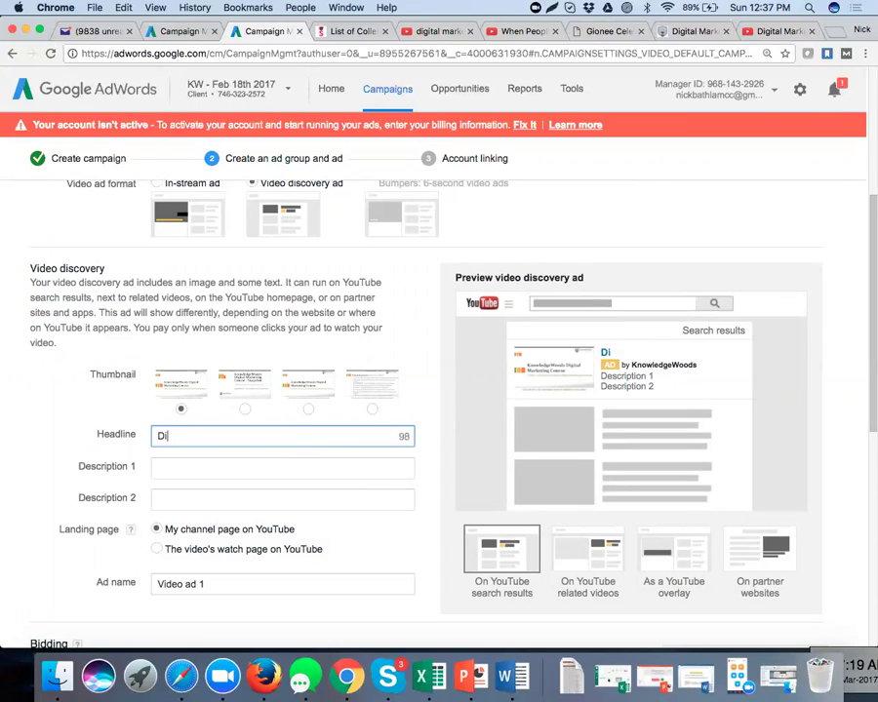
type("gital Marke")
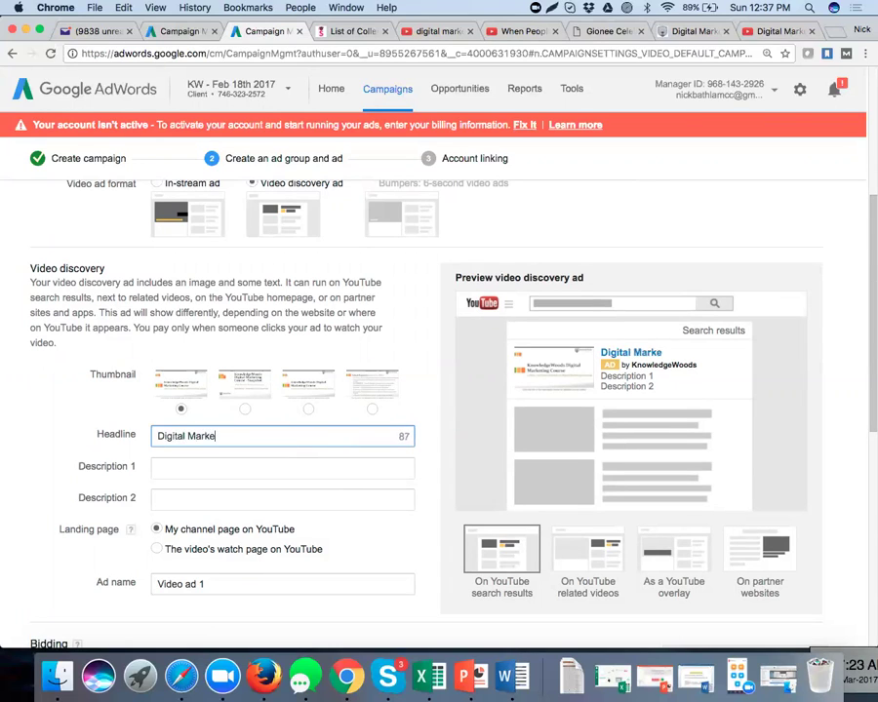
type("ting Trs")
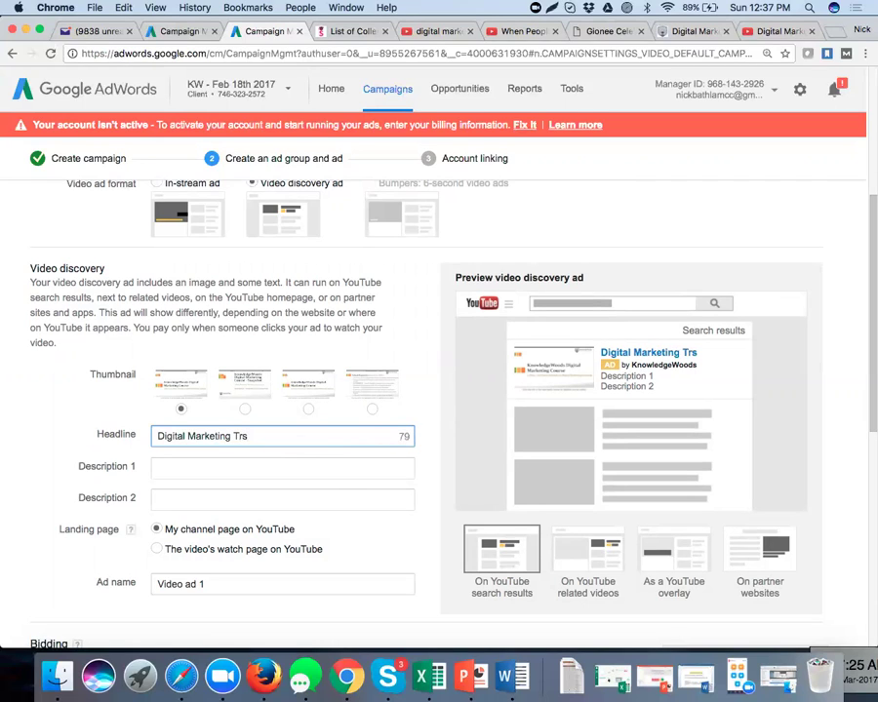
key("BackSpace")
type("aining")
Enter descriptions 'Learn from the experts' and 'Get Certified by Google', then preview beside related videos.
left_click(289, 472)
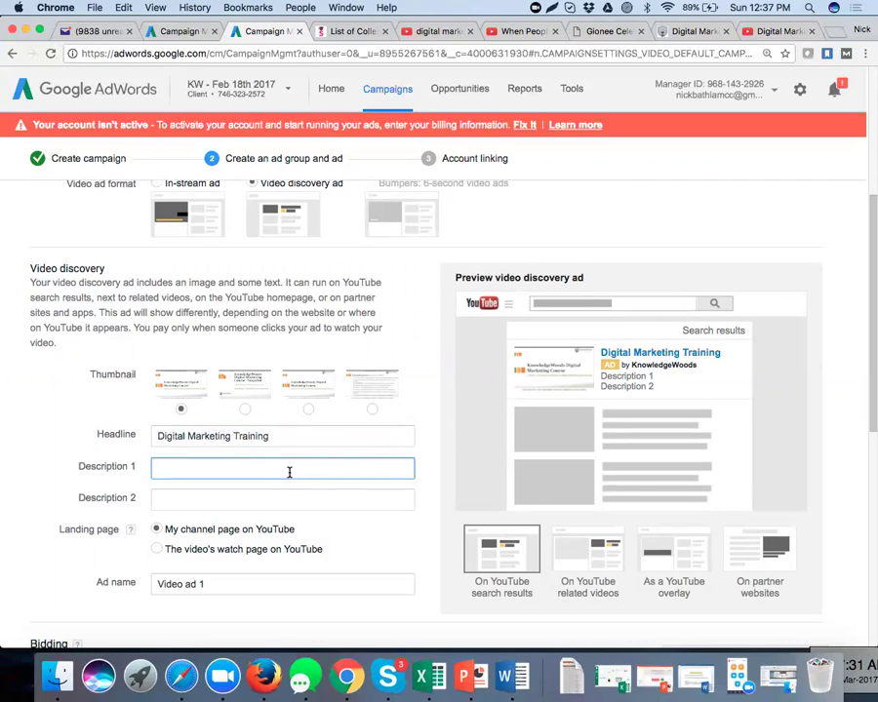
type("Le")
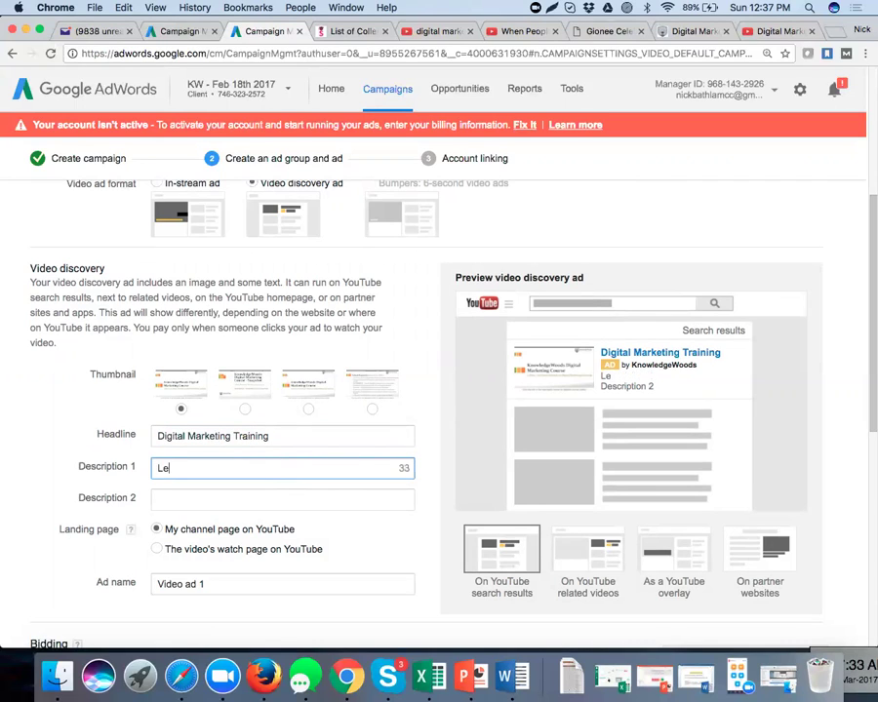
type("arn from the experts")
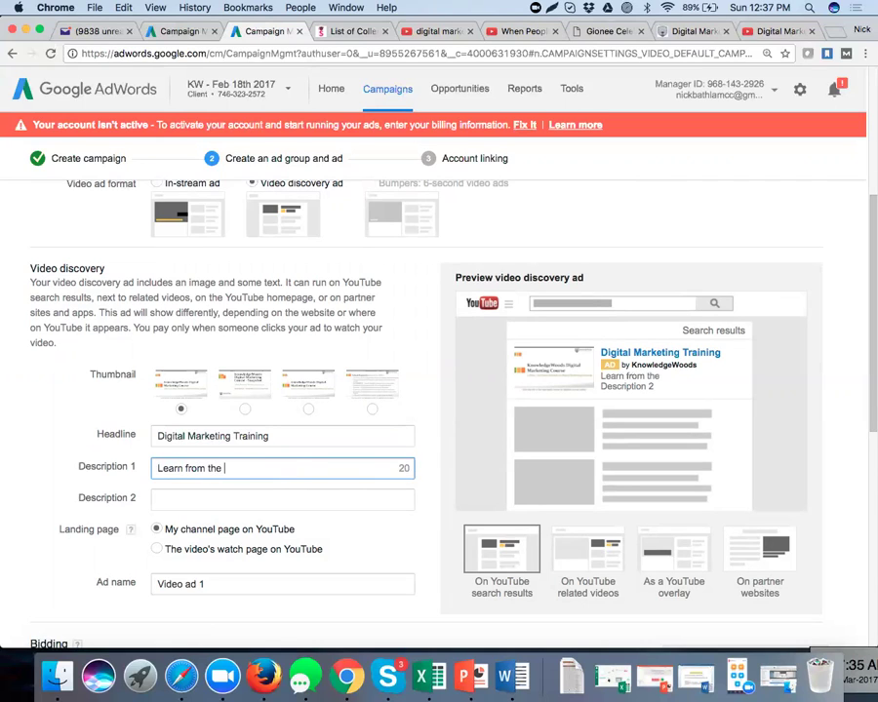
left_click(280, 500)
type("Get Certified by Googl")
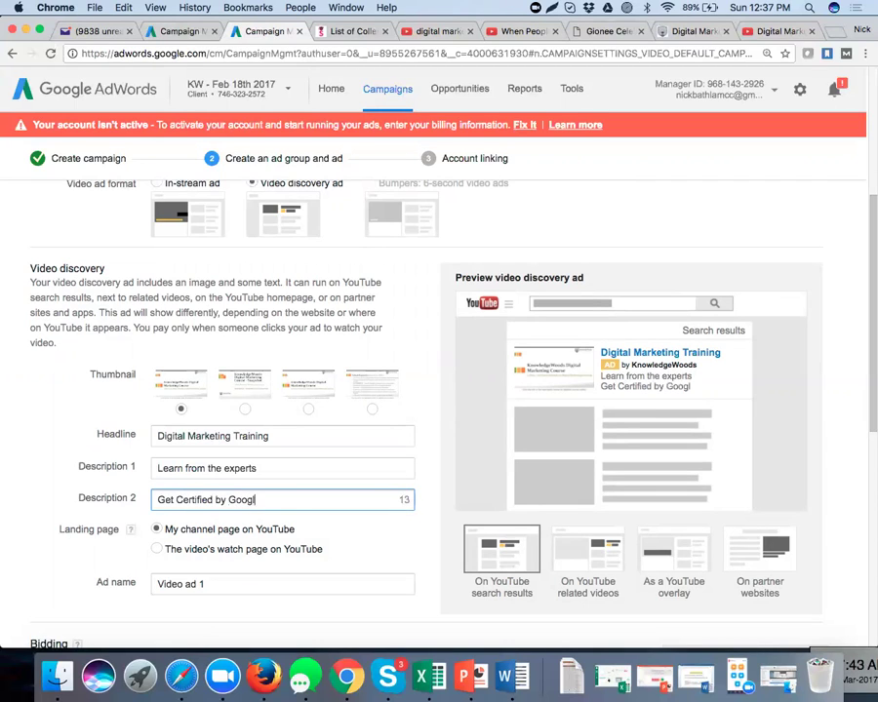
type("e")
left_click(437, 459)
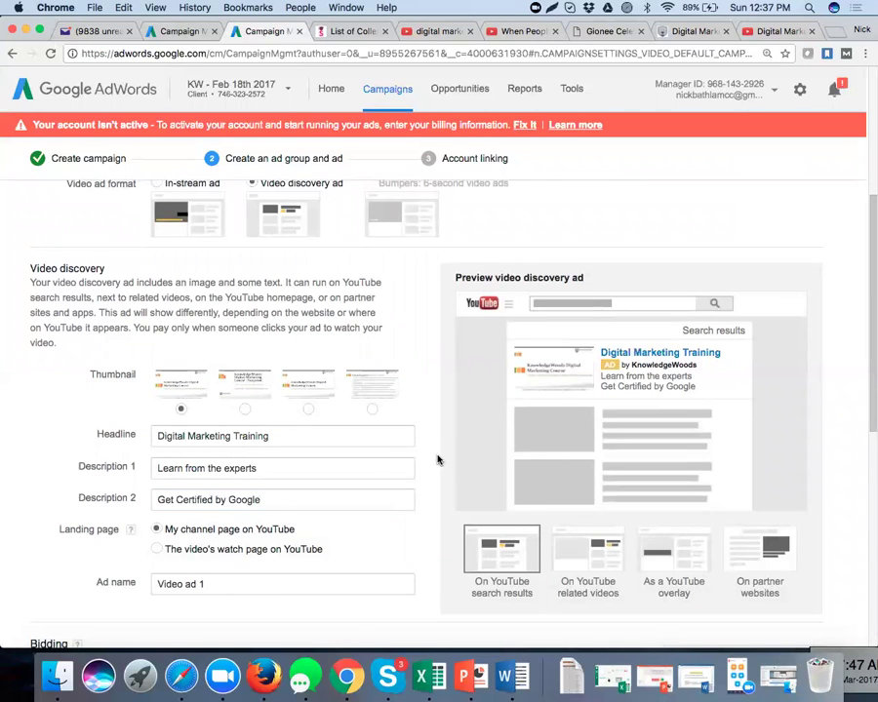
scroll(437, 460, "down", 2)
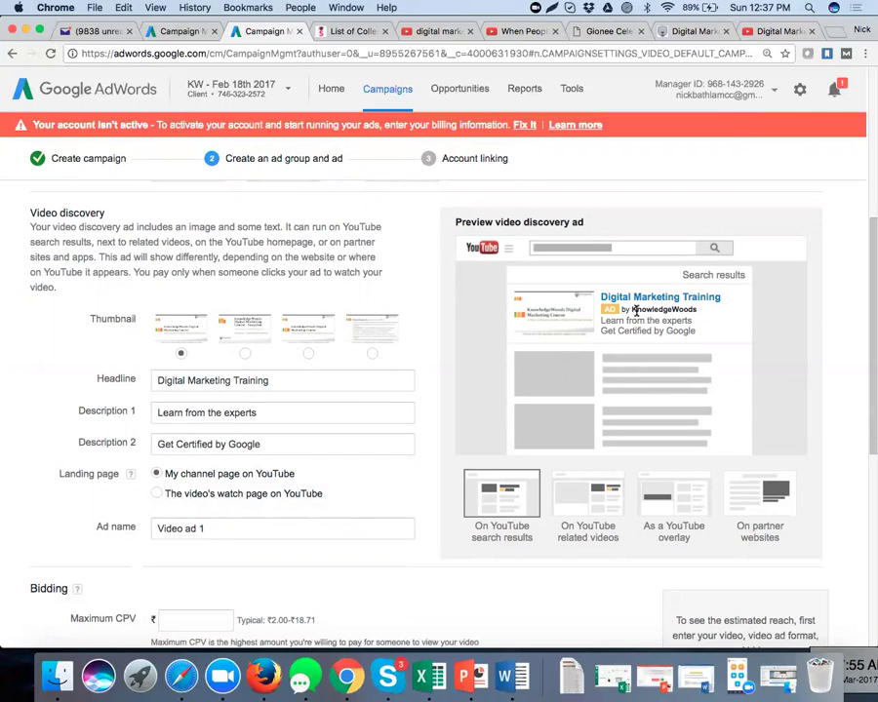
left_click(582, 518)
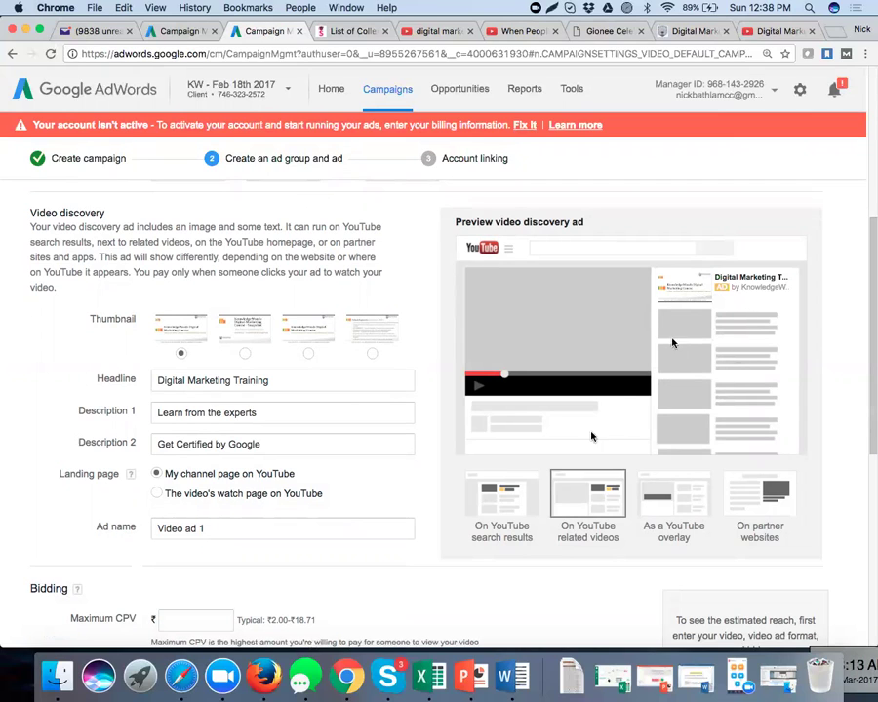
Read the Word notes' Video Discovery Ads related-video example, then hide Word.
left_click(510, 684)
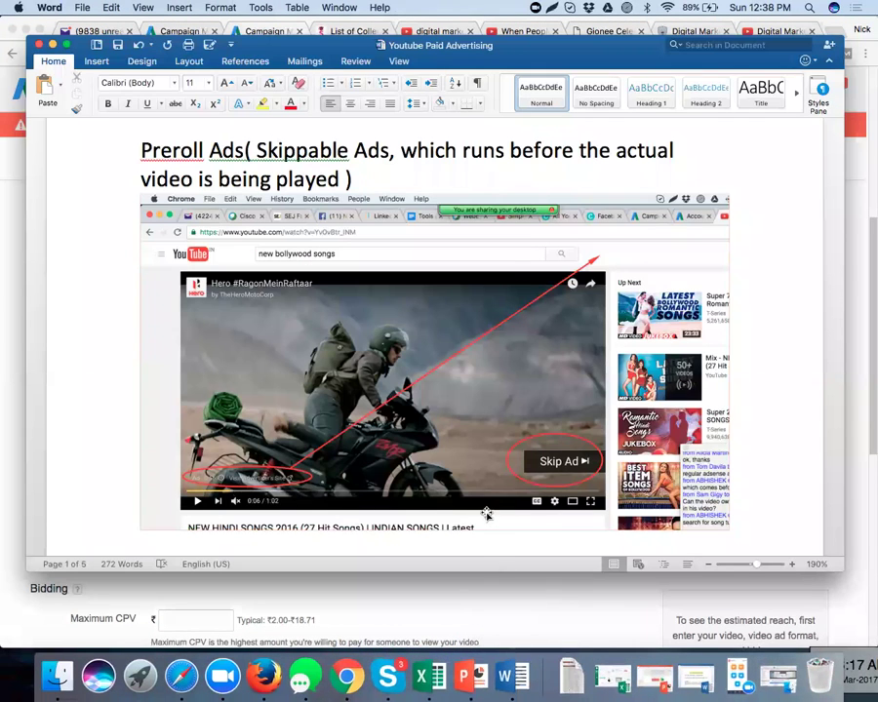
scroll(486, 514, "down", 10)
scroll(489, 514, "down", 10)
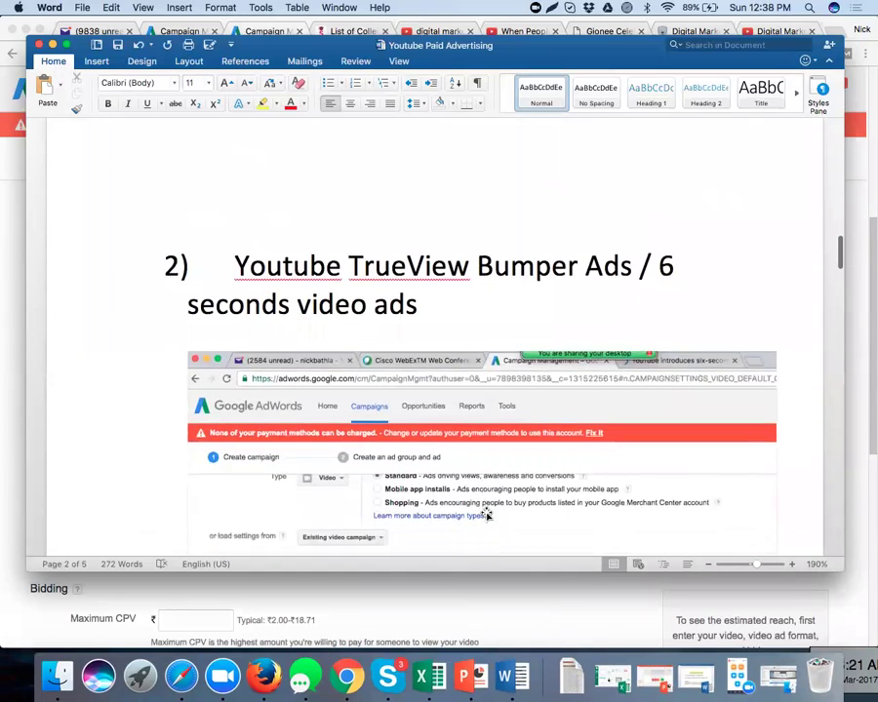
scroll(485, 514, "down", 10)
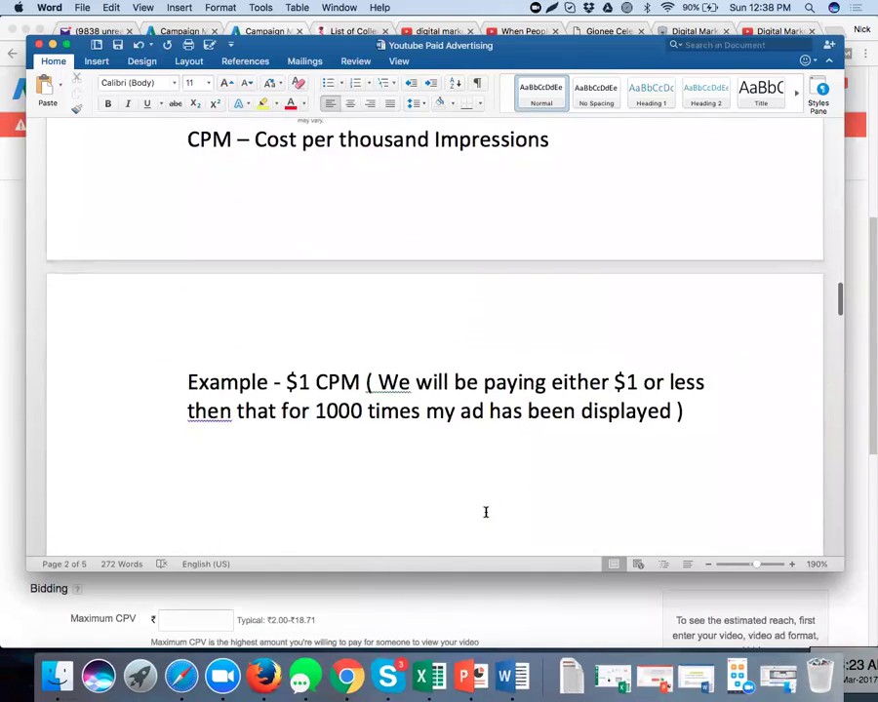
scroll(486, 512, "down", 10)
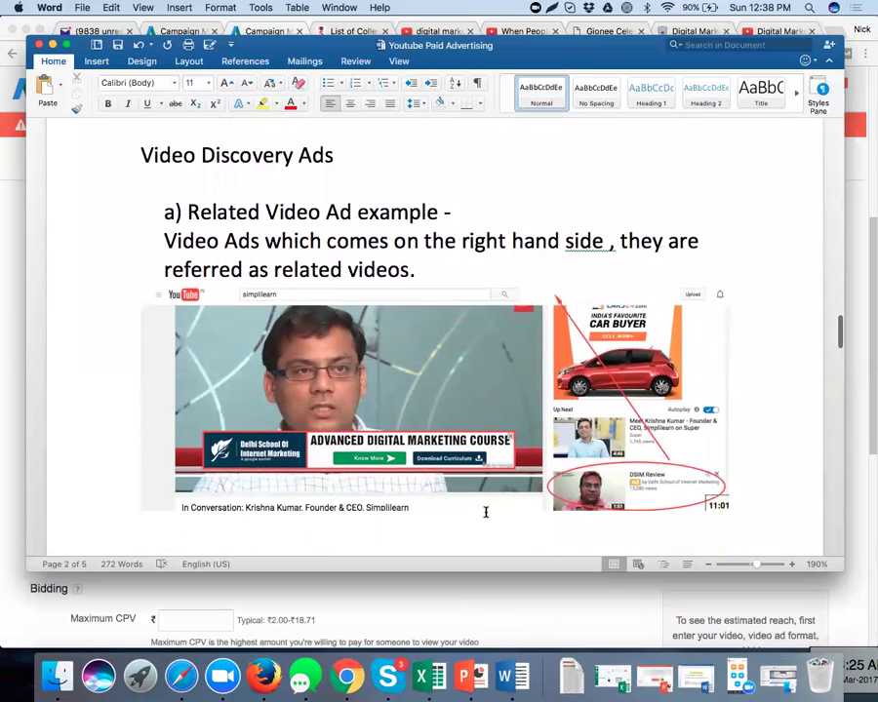
scroll(486, 512, "down", 2)
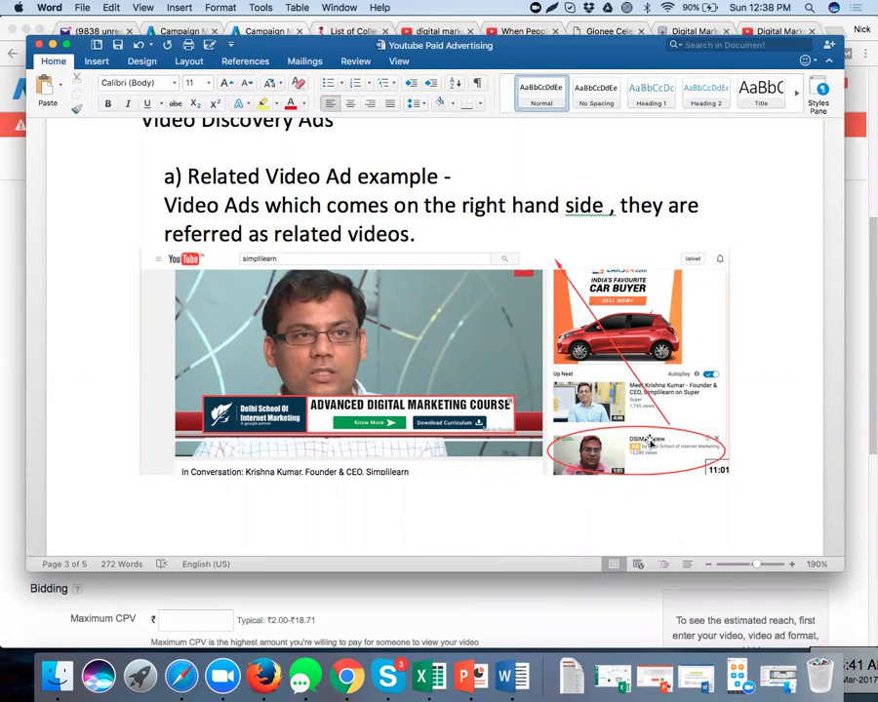
key("super+Tab")
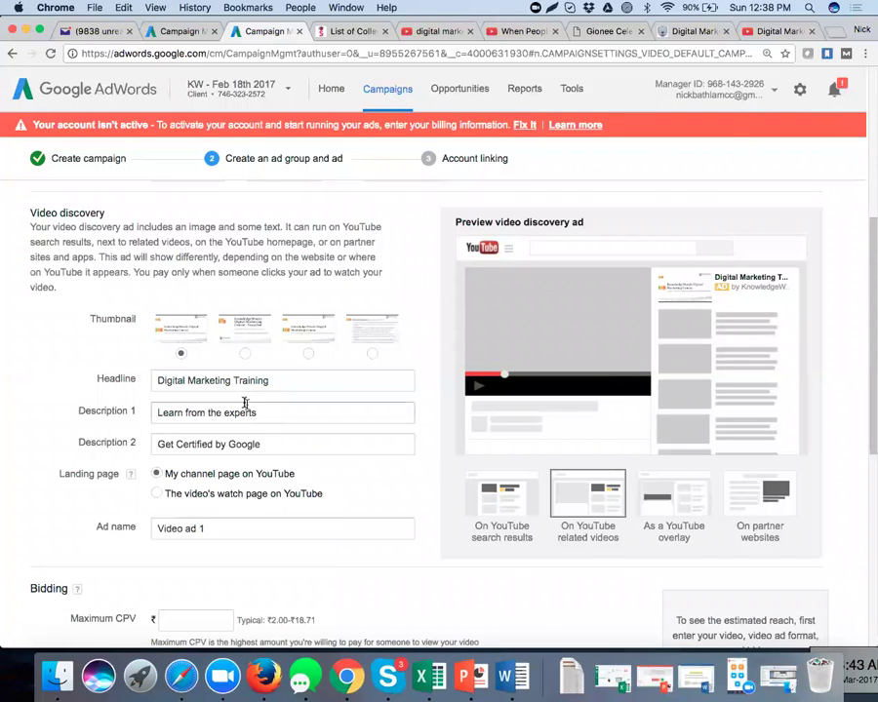
Review the headline and description fields and pick the second thumbnail image for the ad.
left_click(225, 382)
left_click(215, 411)
left_click(200, 446)
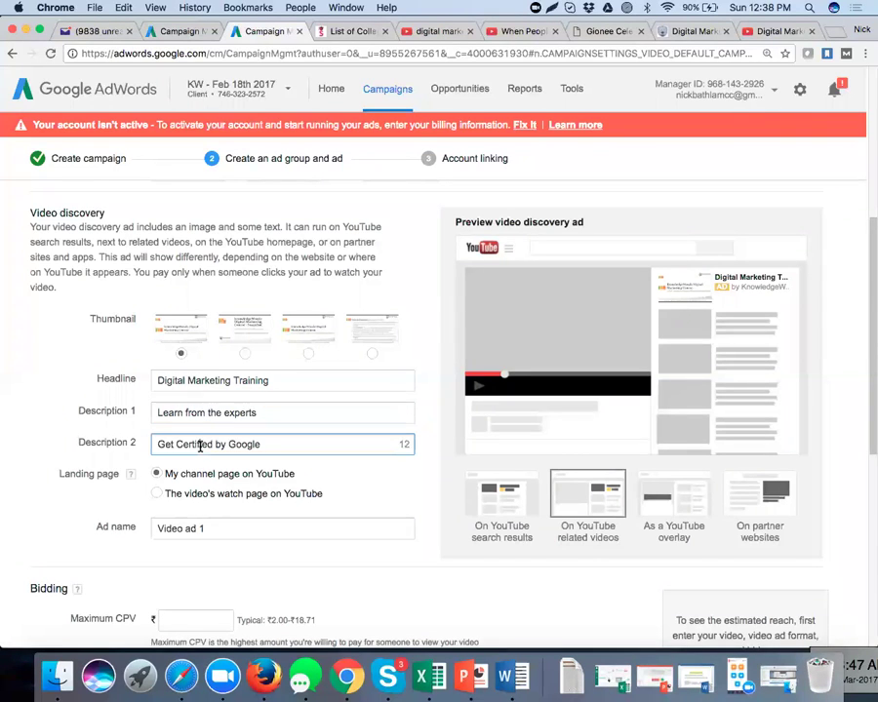
left_click(244, 331)
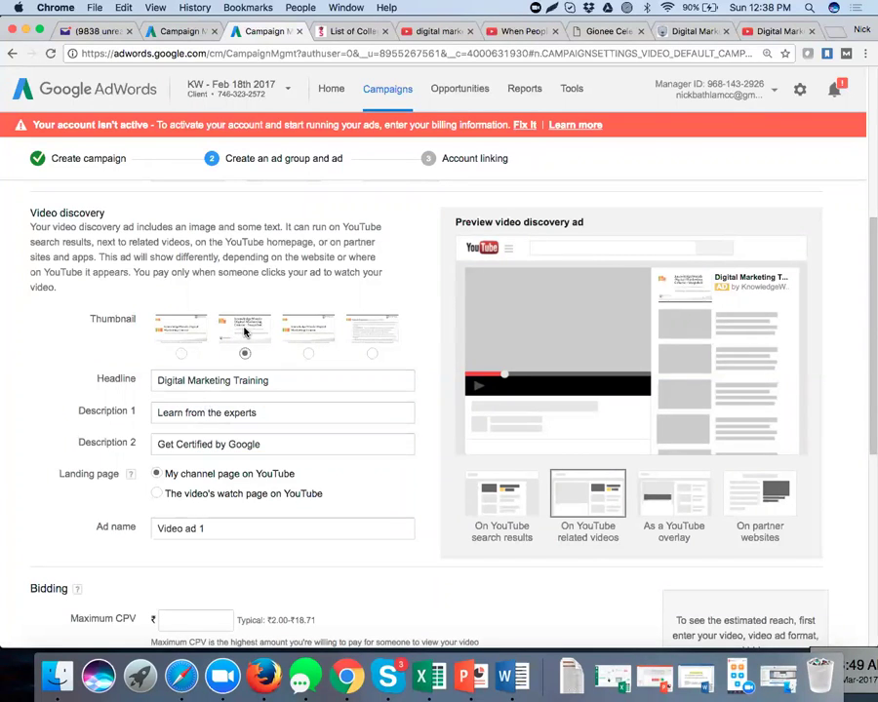
left_click(305, 335)
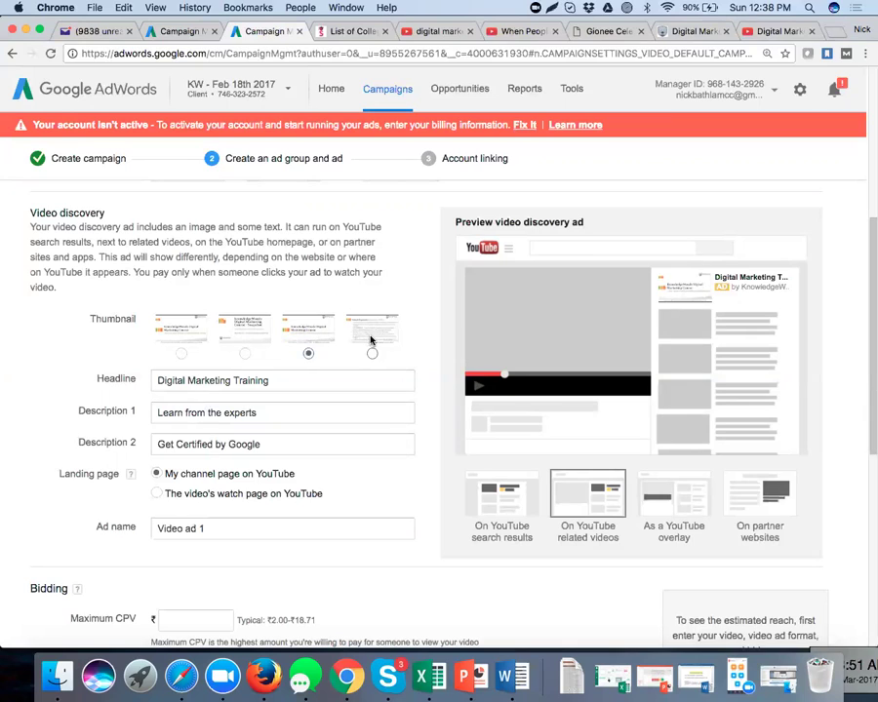
left_click(369, 336)
left_click(302, 334)
left_click(246, 328)
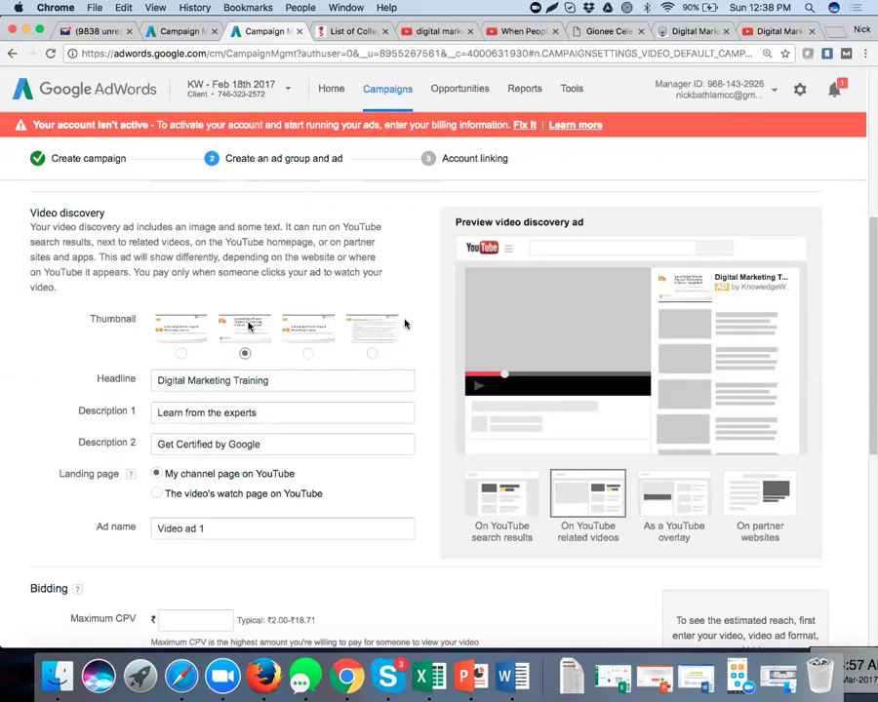
Preview the ad in search results, related videos and as an overlay, checking the Word notes.
left_click(493, 514)
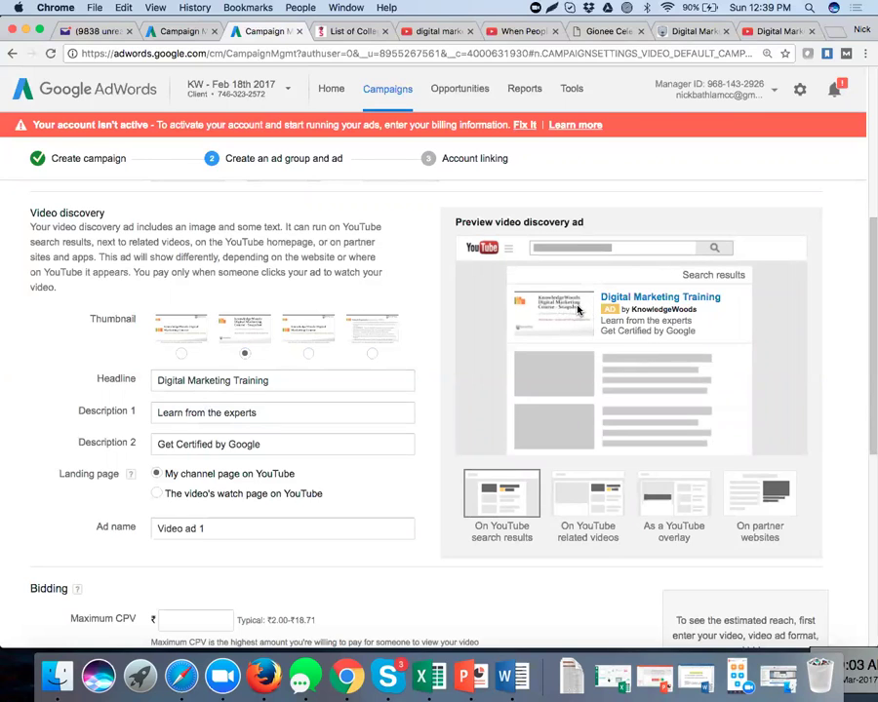
left_click(595, 493)
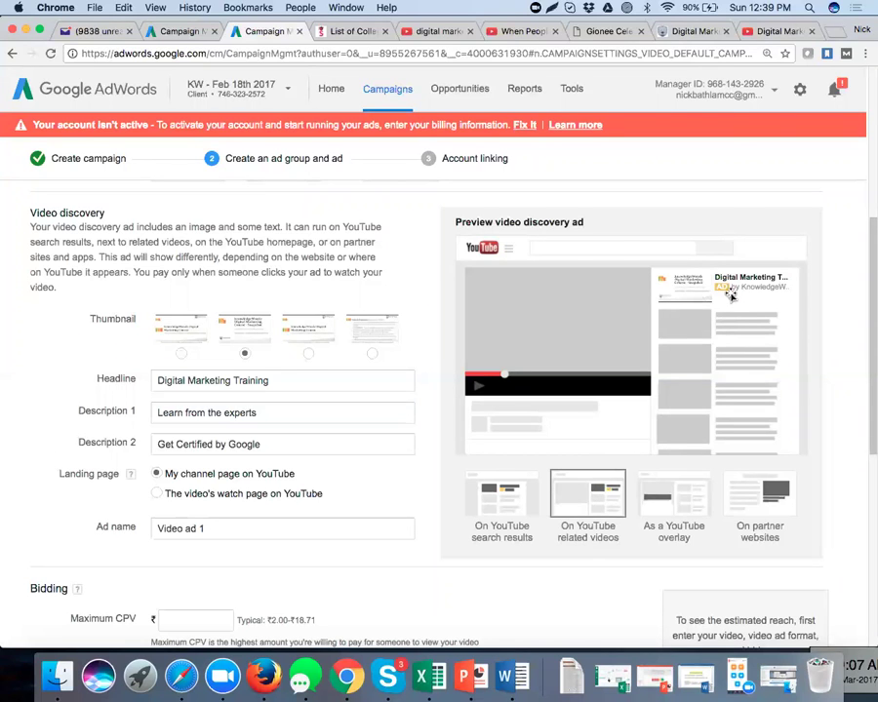
key("super+Tab")
left_click(672, 508)
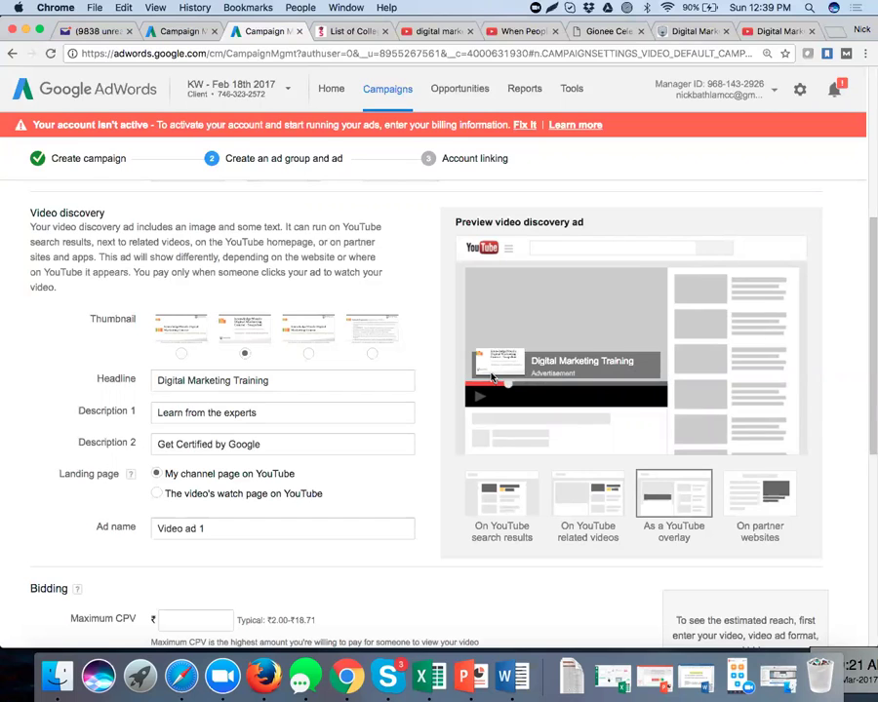
key("super+Tab")
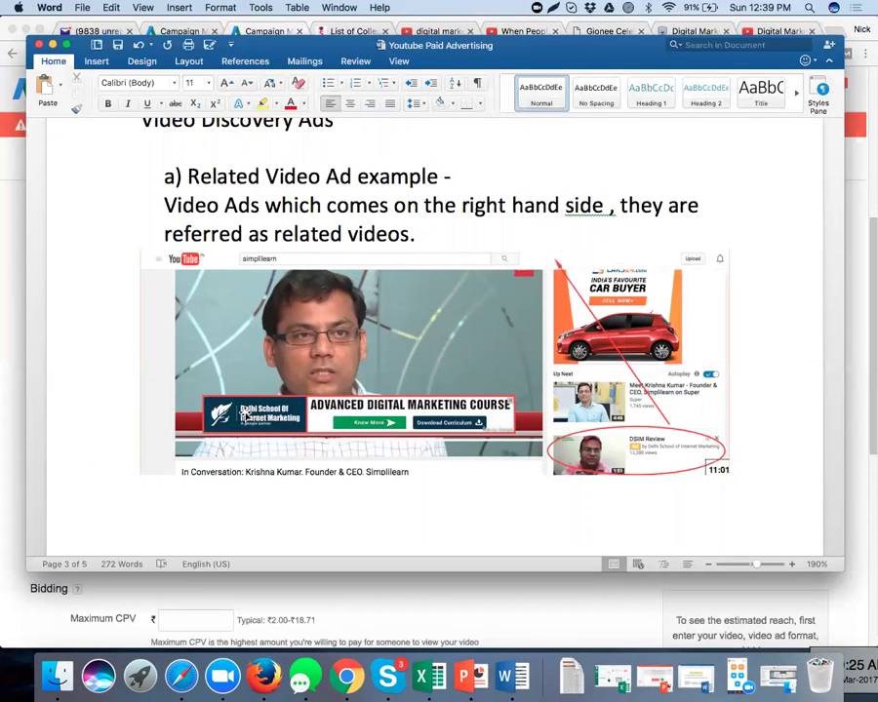
Scroll the Word notes to the TrueView Video Discovery overlay ad section, then return to AdWords.
left_click(80, 464)
scroll(81, 467, "down", 4)
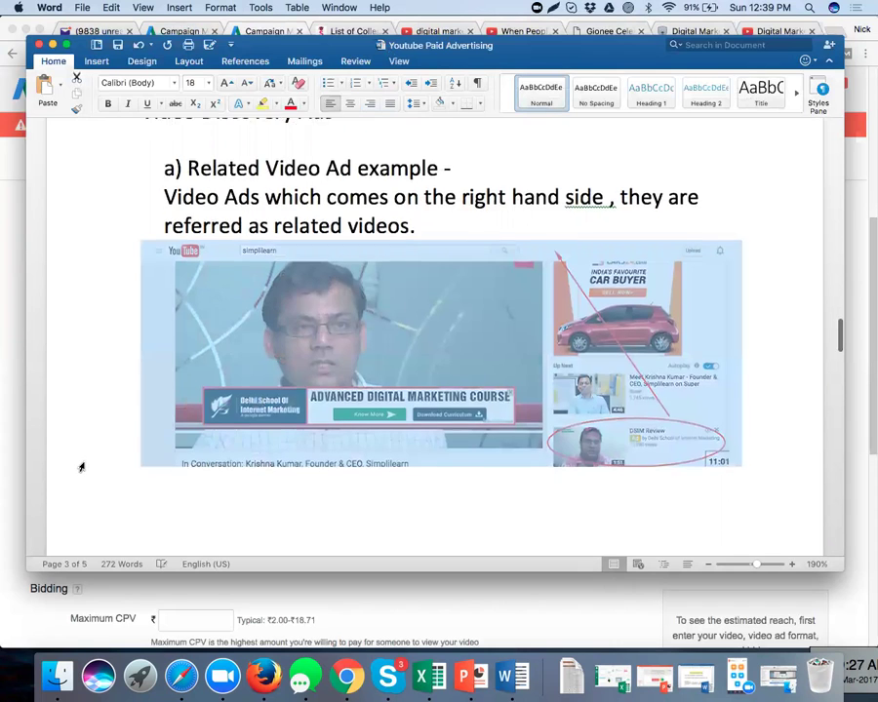
scroll(81, 467, "down", 15)
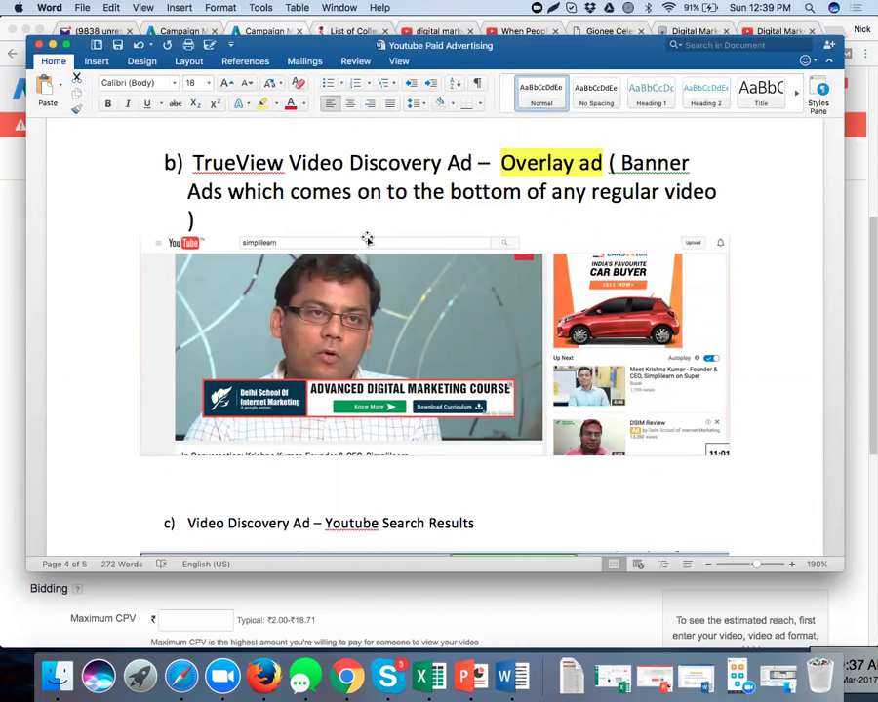
key("super+Tab")
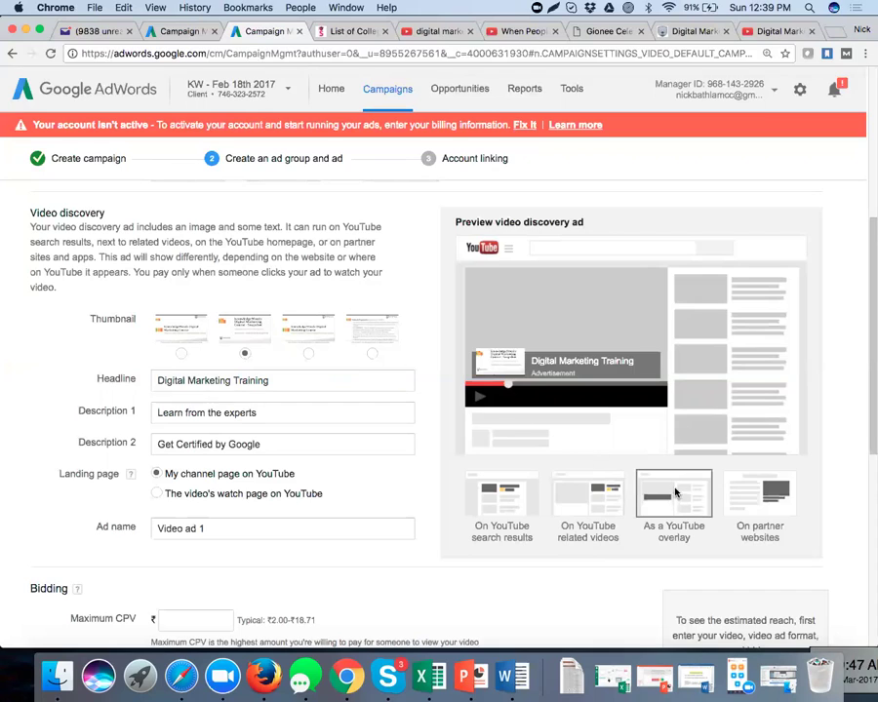
Preview the Digital Marketing Training discovery ad on partner websites, then scroll down to Bidding.
left_click(743, 507)
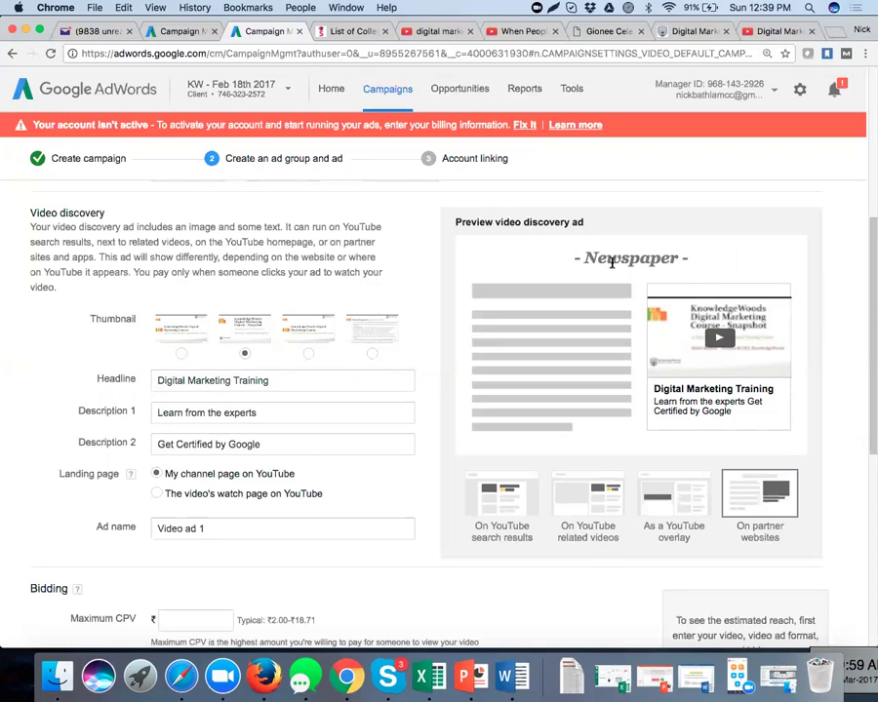
left_click(327, 34)
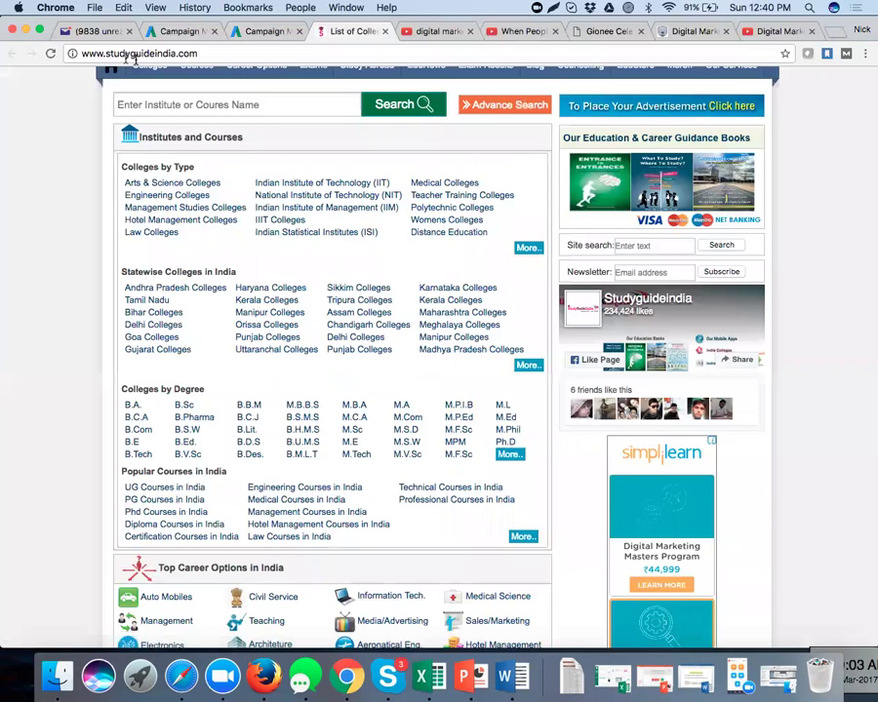
left_click(260, 33)
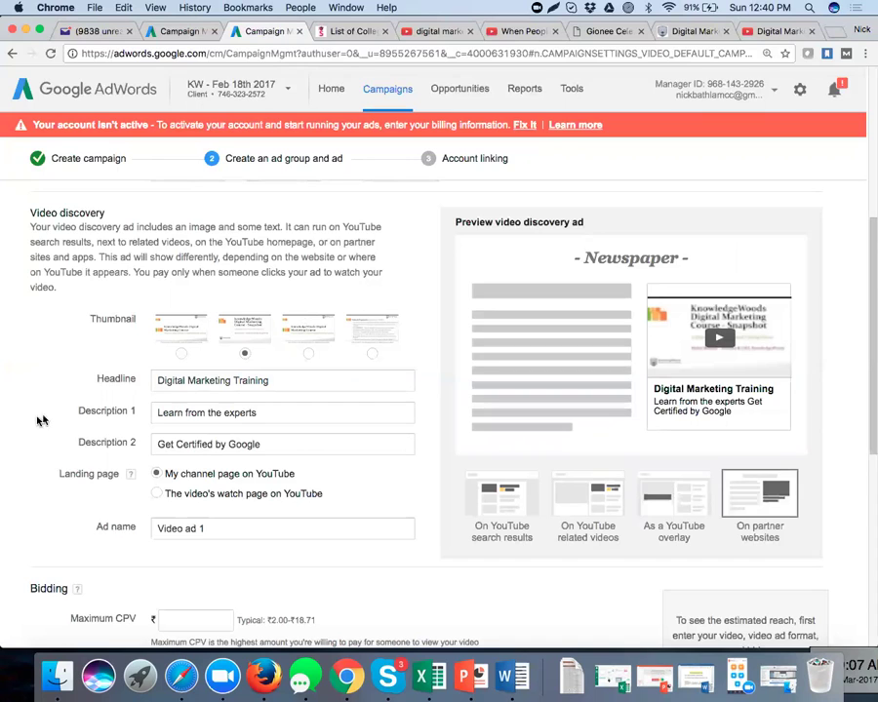
scroll(41, 419, "down", 3)
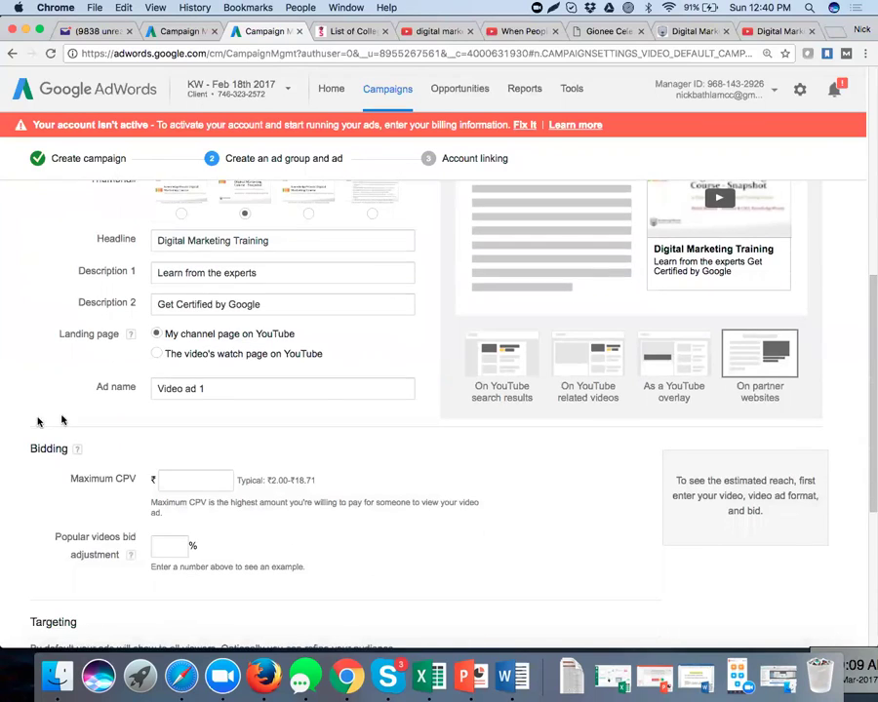
Enter a ₹3.00 maximum CPV and a 10% popular videos bid adjustment.
left_click(189, 478)
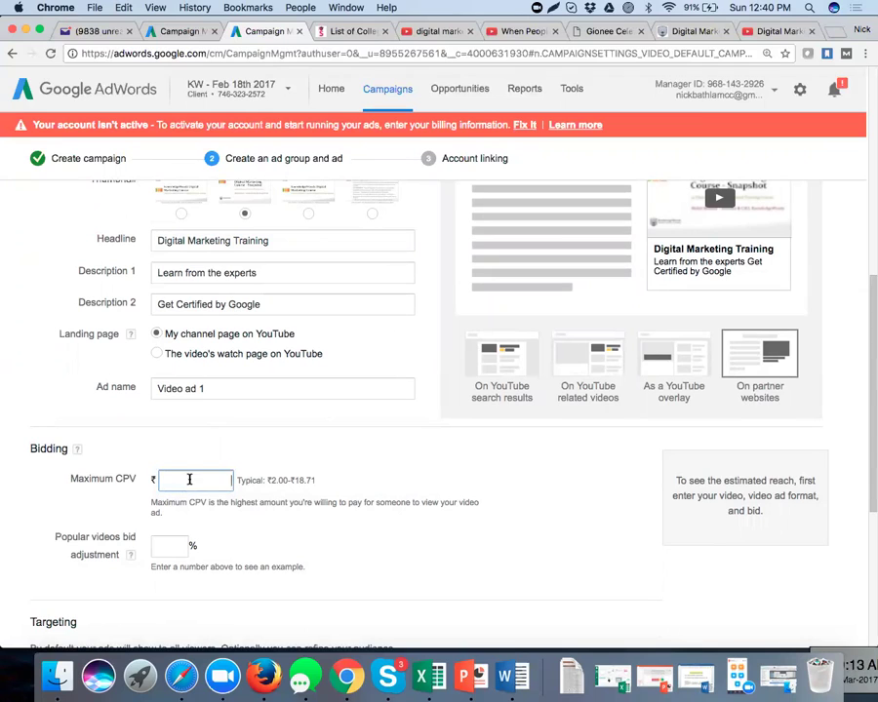
type("3")
left_click(394, 470)
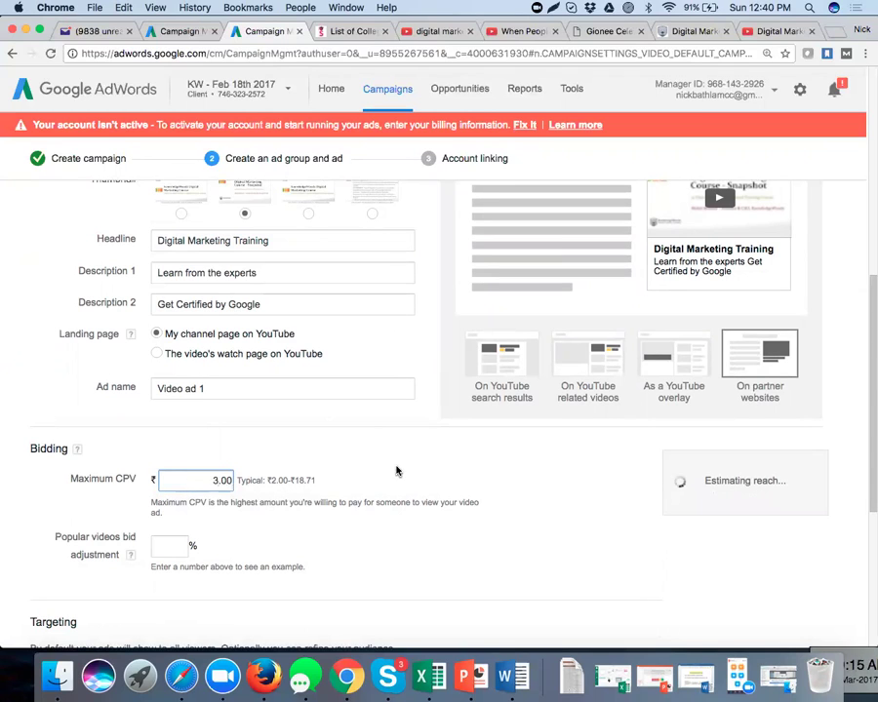
left_click(162, 545)
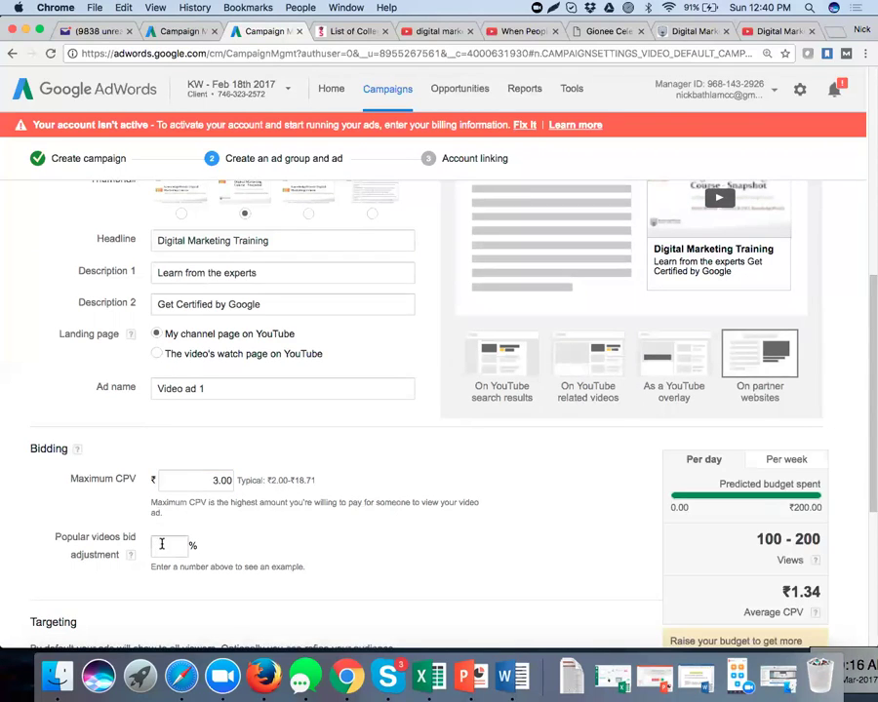
type("10")
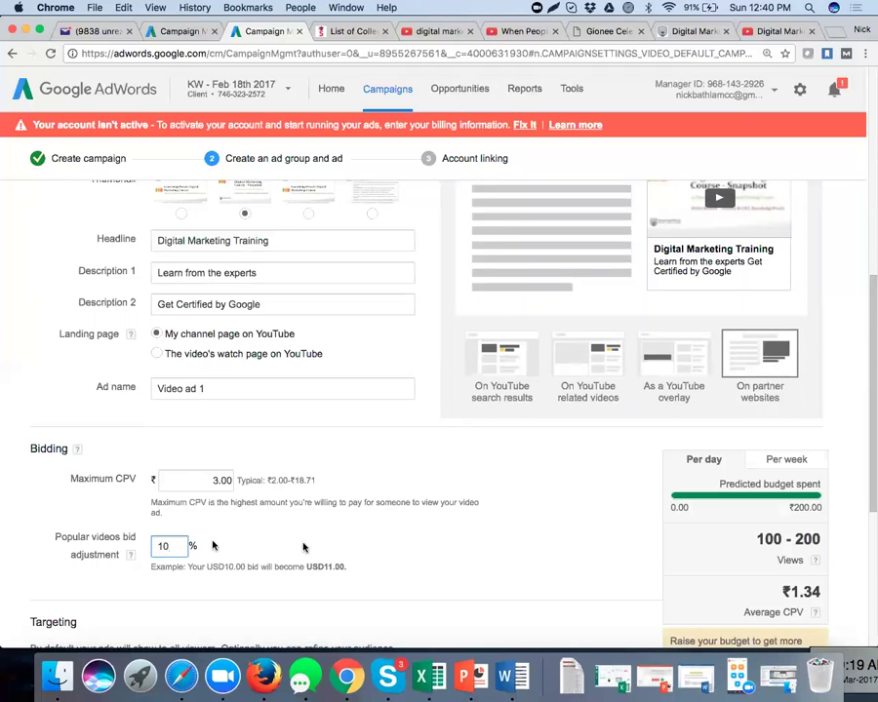
left_click(461, 549)
scroll(461, 549, "down", 5)
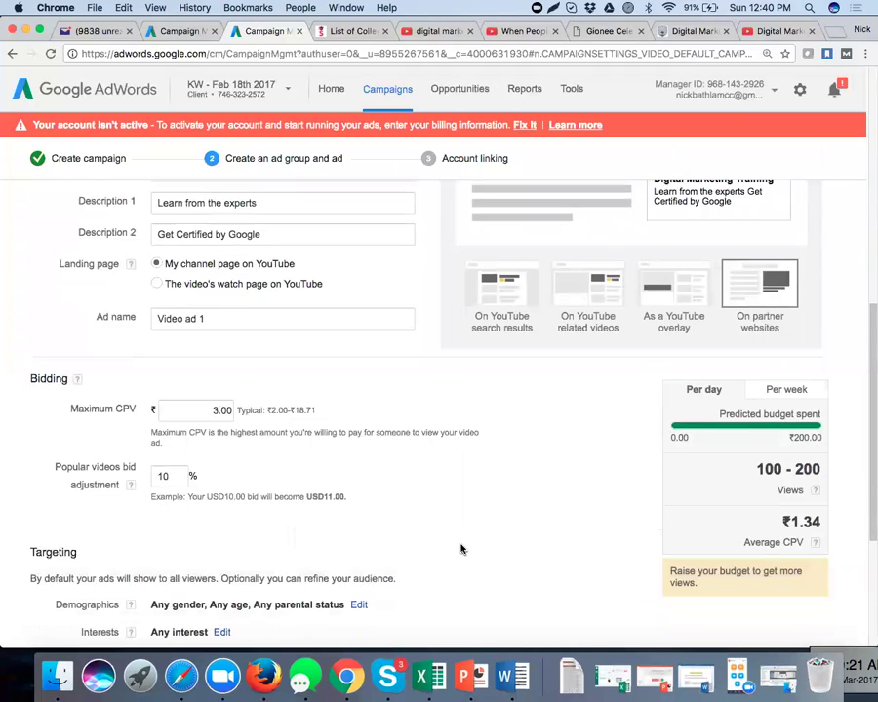
scroll(461, 549, "down", 2)
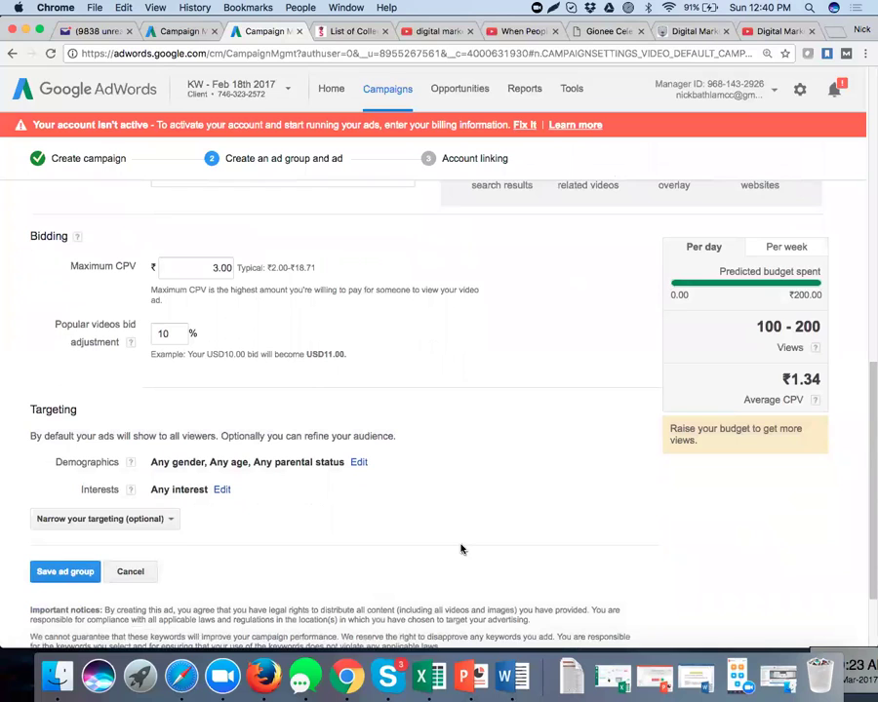
Attempt to save the new ad group, then return to the flagged ad description.
left_click(61, 573)
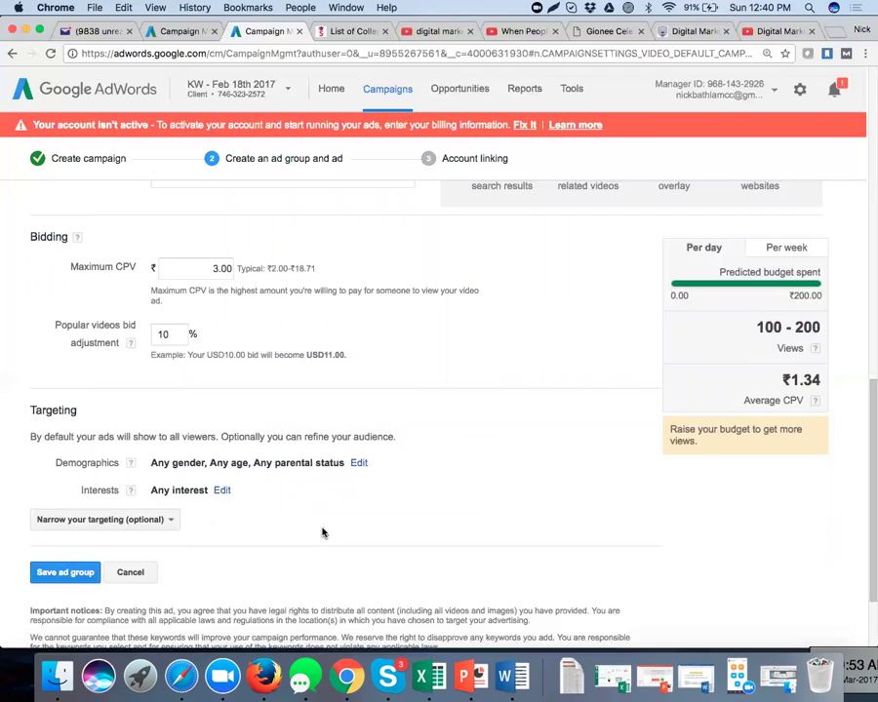
scroll(323, 532, "up", 3)
scroll(323, 531, "up", 7)
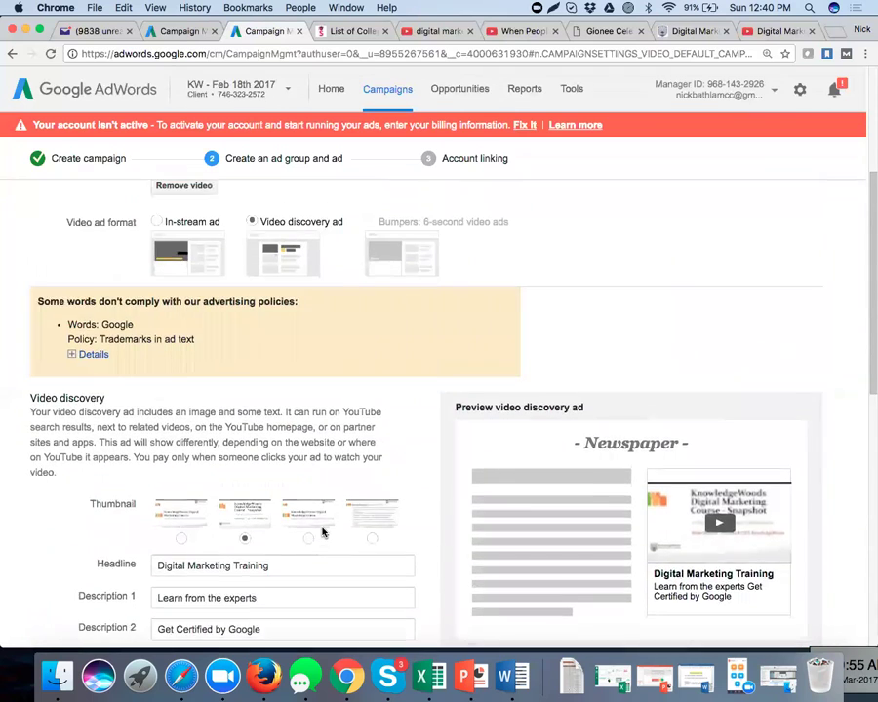
scroll(323, 532, "up", 2)
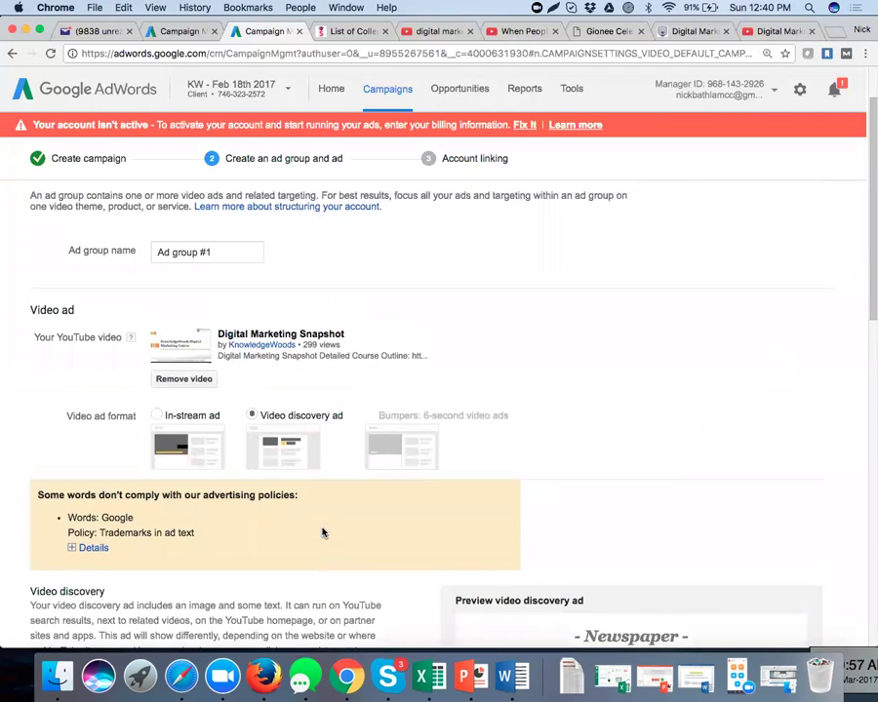
scroll(323, 531, "down", 5)
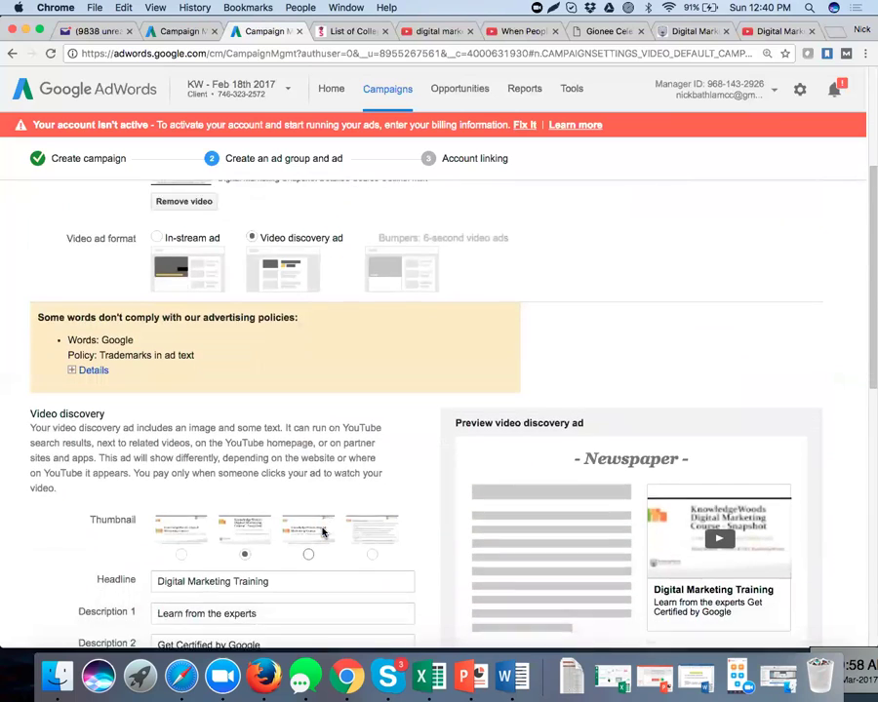
Delete 'by Google' from Description 2 so it reads 'Get Certified'.
left_click(262, 548)
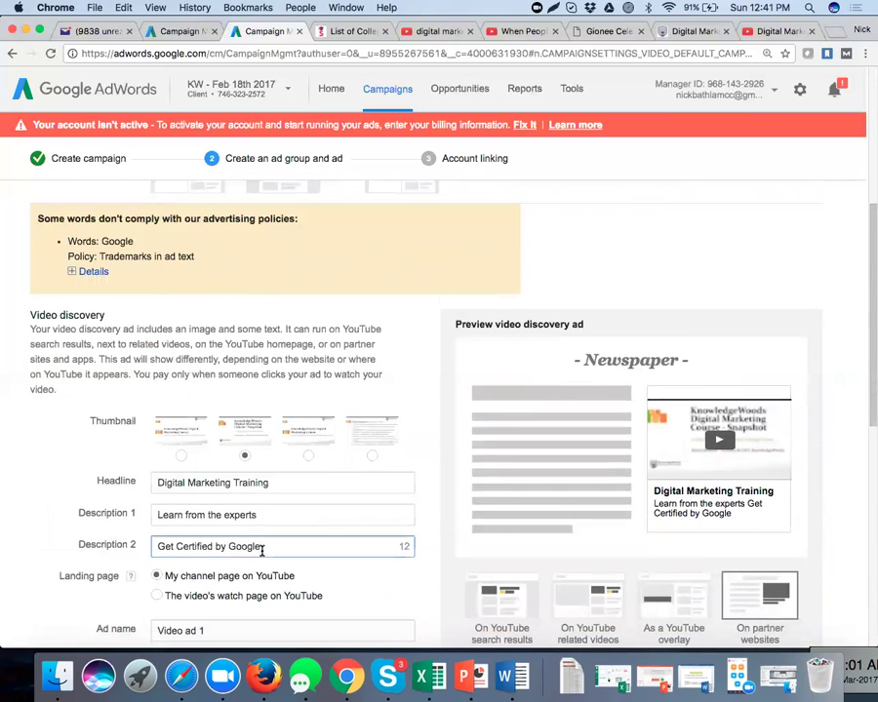
key("BackSpace")
key("BackSpace")
key("BackSpace")
key("BackSpace")
key("BackSpace")
key("BackSpace")
key("BackSpace")
key("BackSpace")
key("BackSpace")
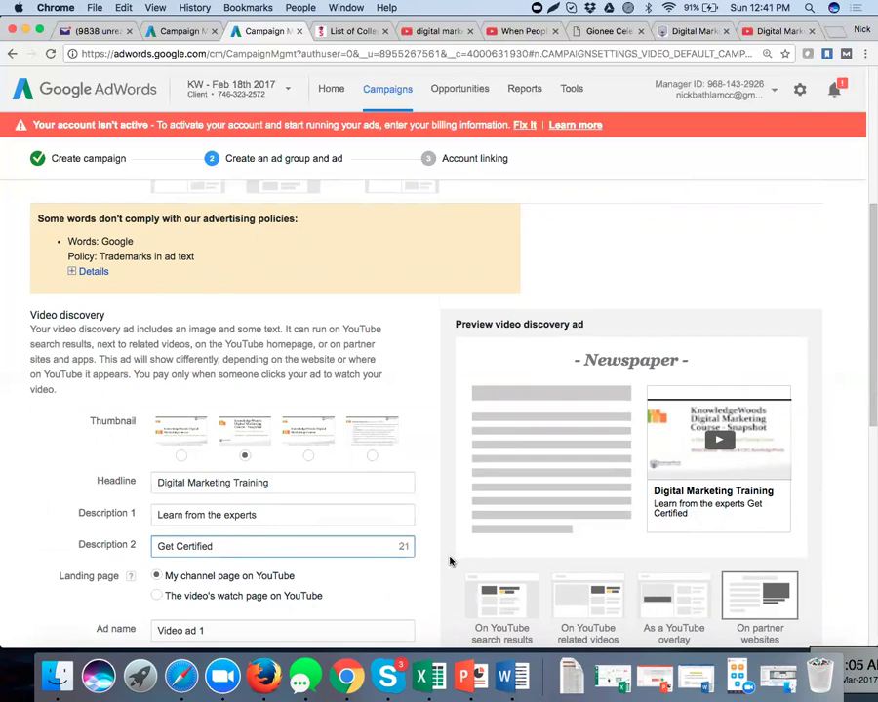
scroll(448, 560, "down", 10)
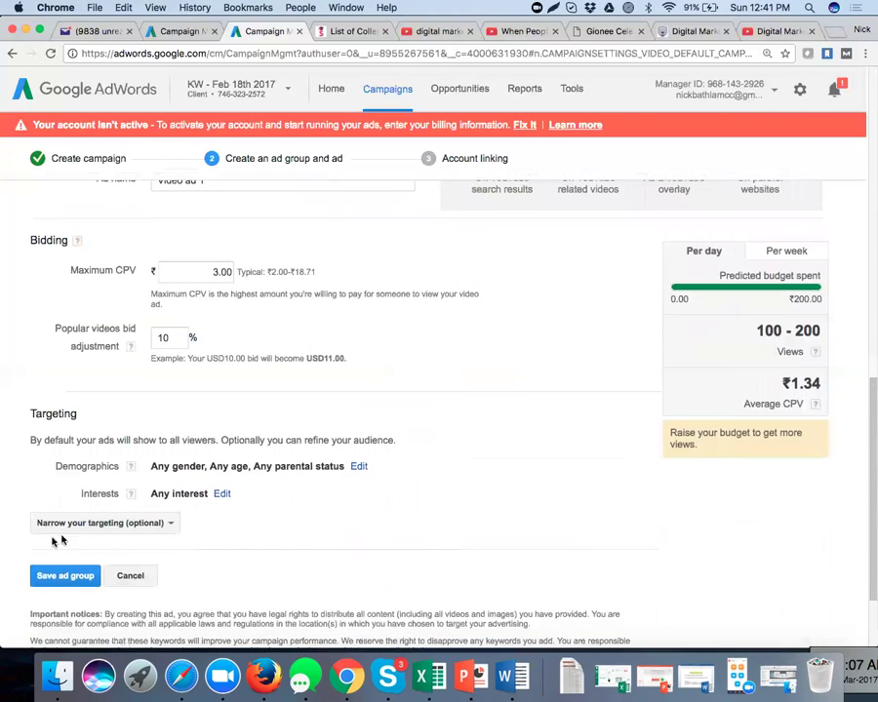
Save the ad group, finish the campaign, and open the campaign-type list under All campaigns.
left_click(64, 576)
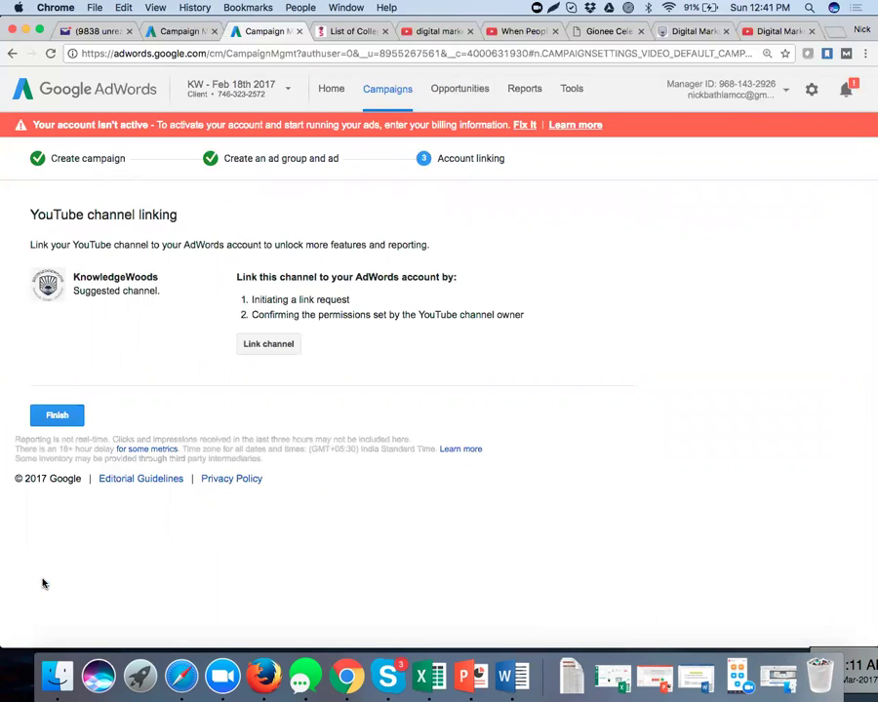
left_click(55, 416)
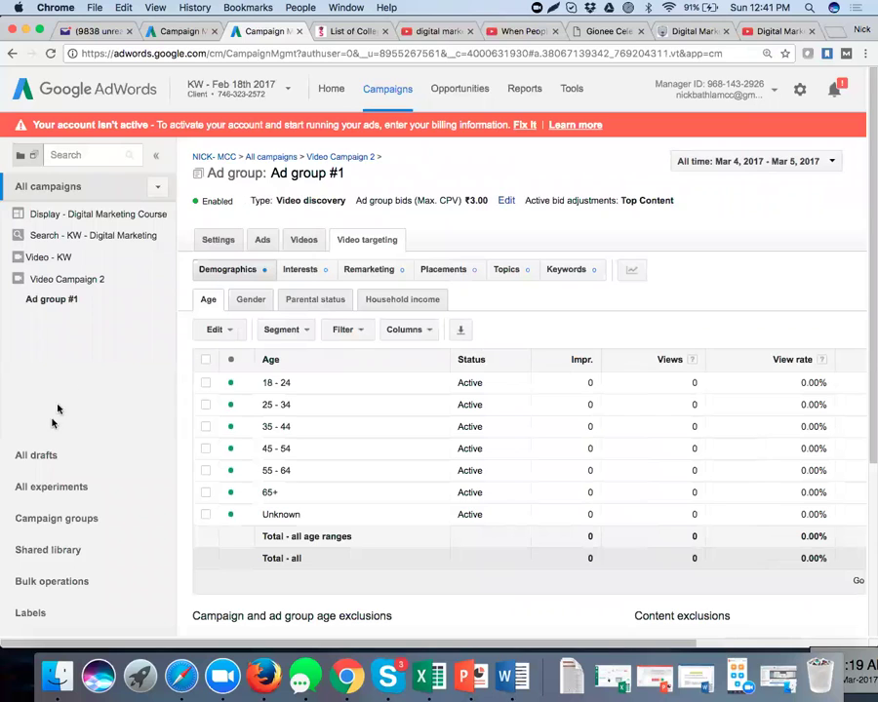
left_click(74, 189)
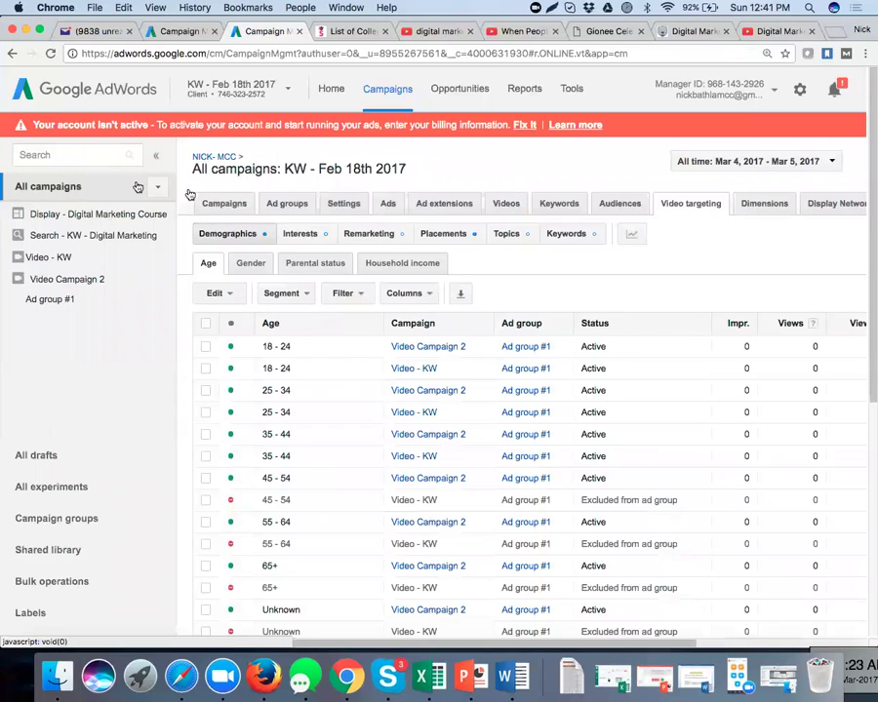
left_click(226, 205)
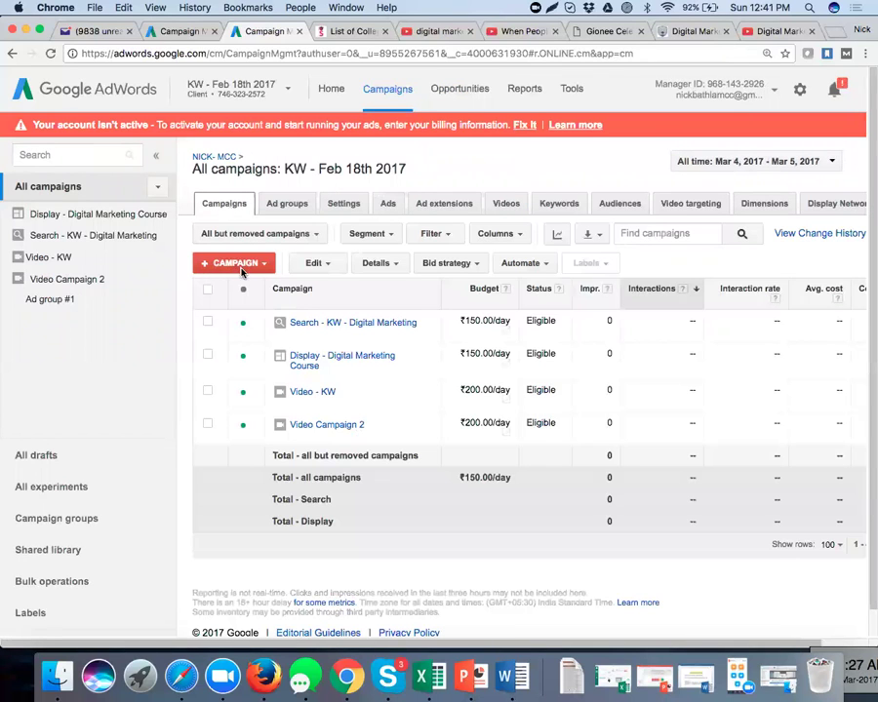
left_click(246, 269)
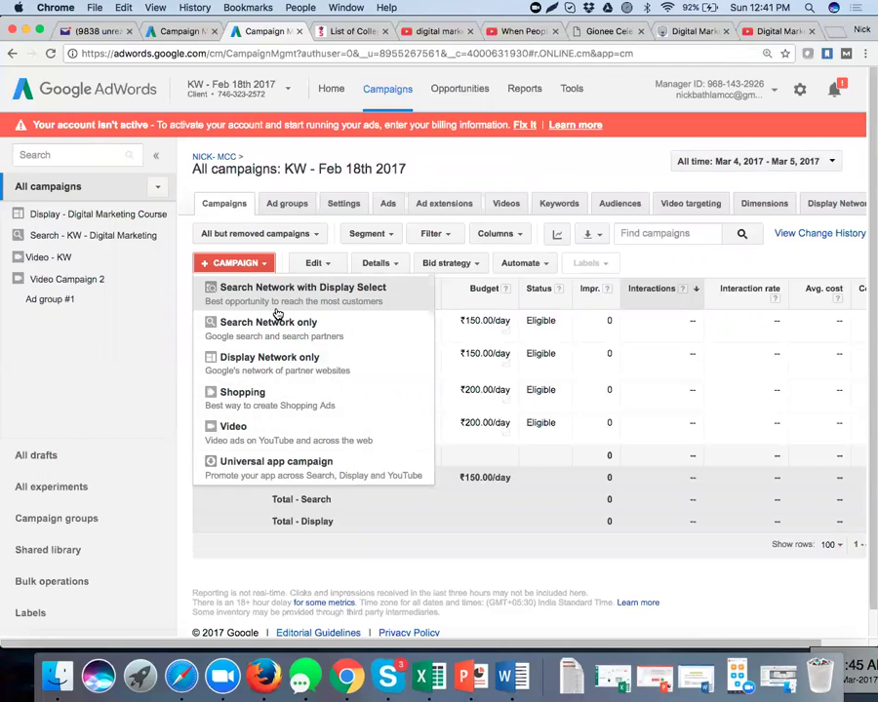
Start a video campaign named 'Video campaign 3' using settings from Video Campaign 2.
left_click(260, 429)
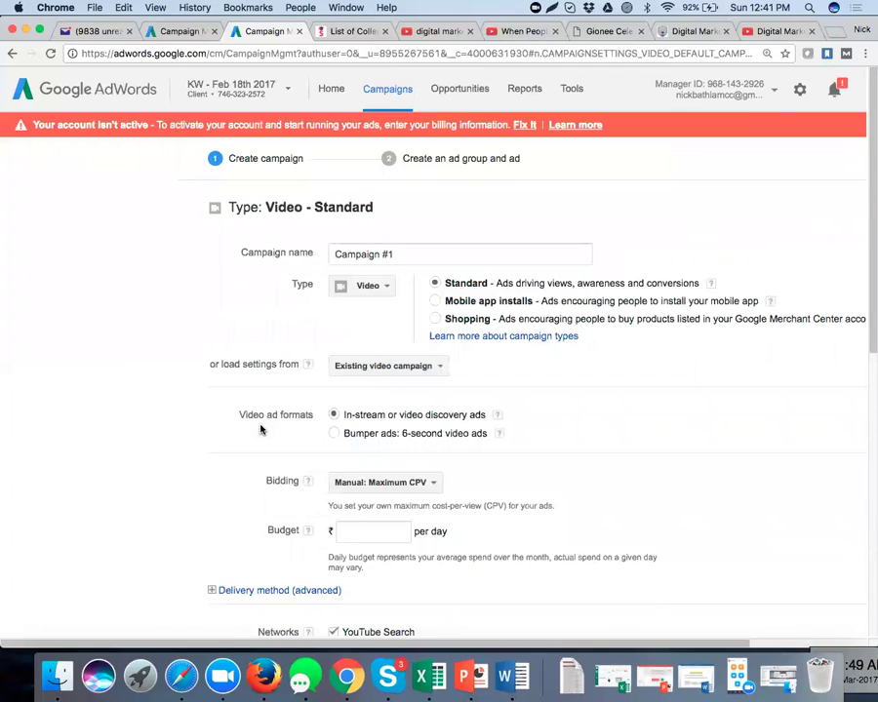
left_click(234, 254)
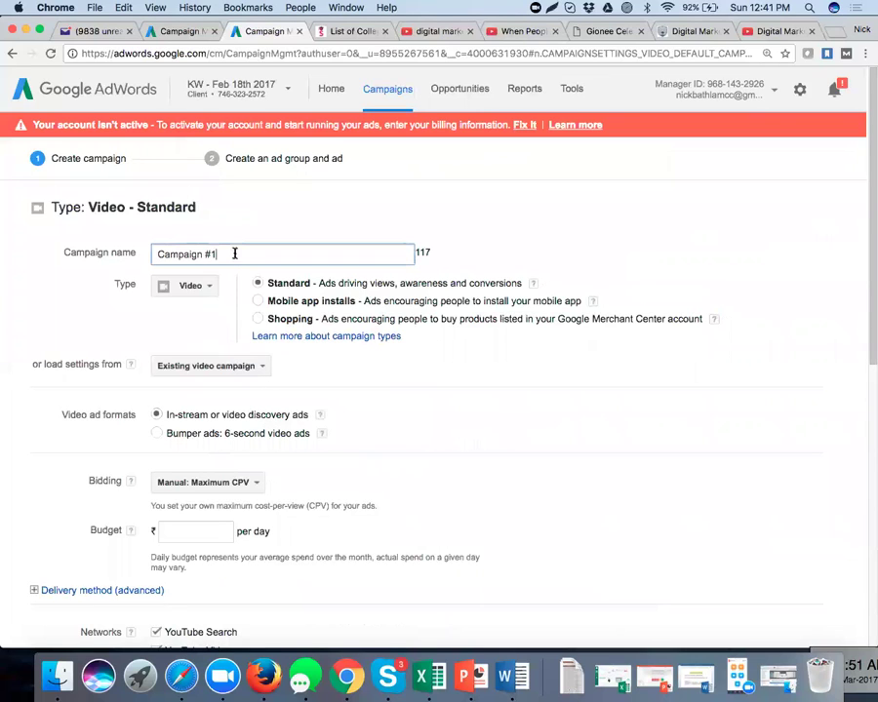
key("super+a")
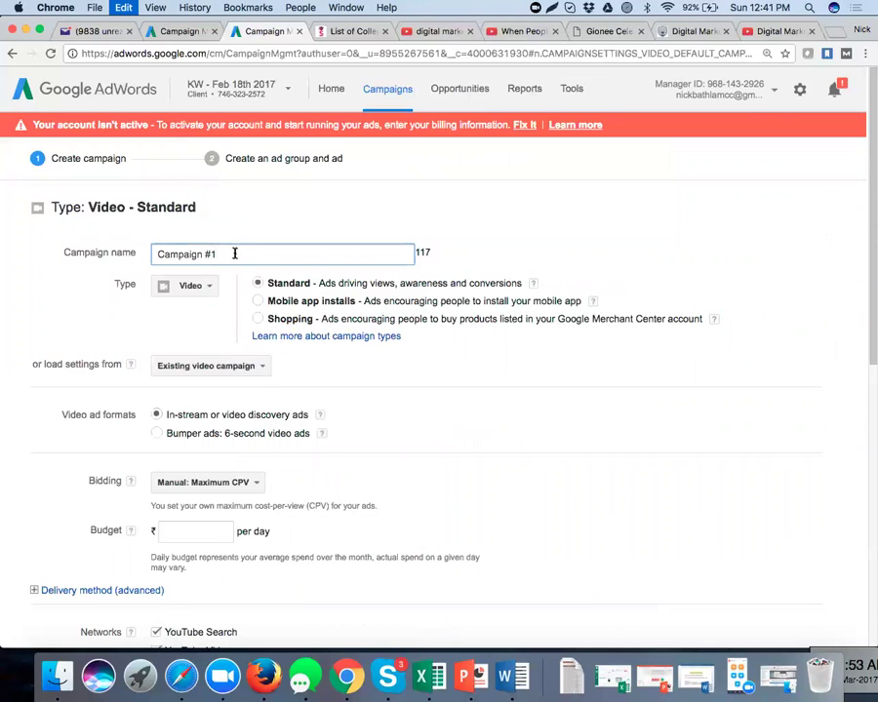
type("Video cam")
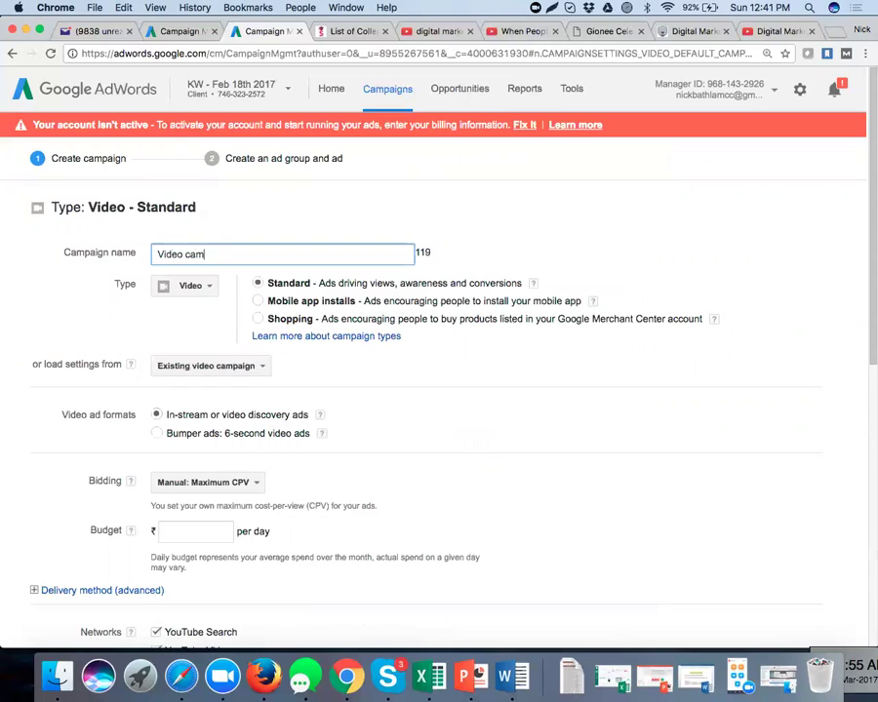
type("paign 3")
left_click(219, 320)
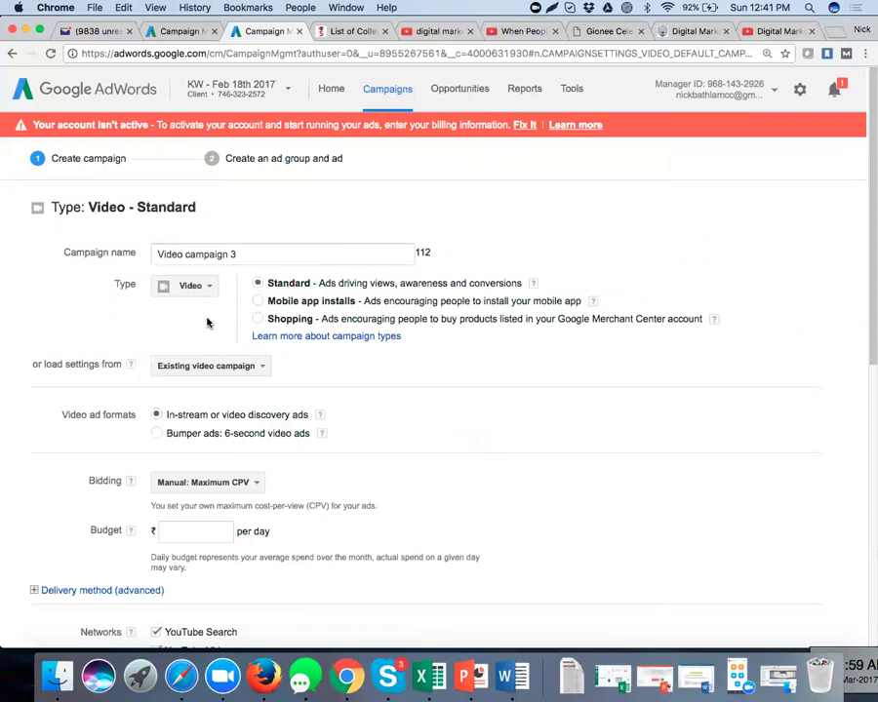
scroll(214, 317, "down", 3)
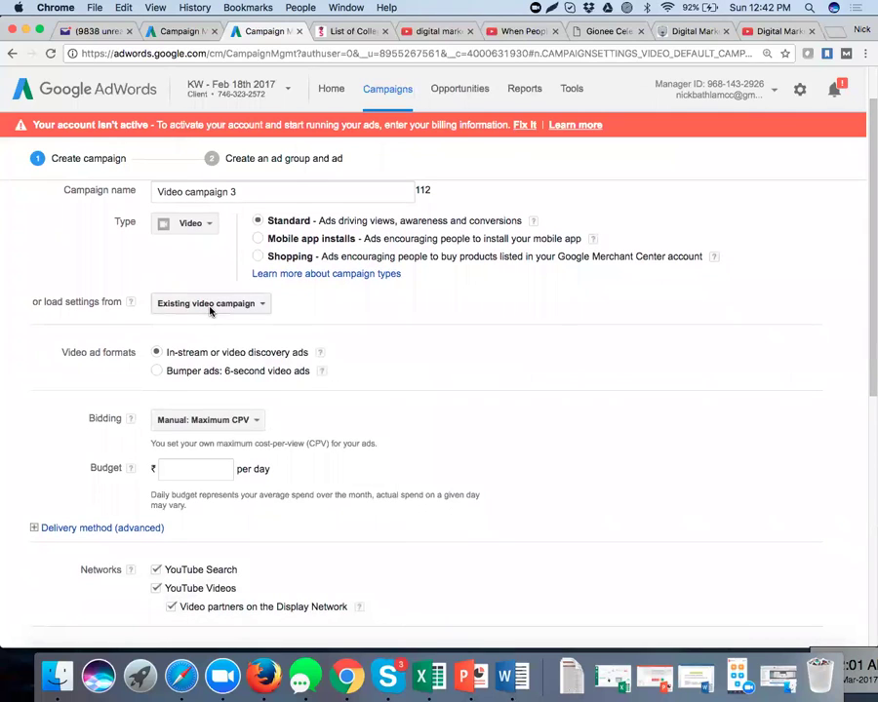
left_click(209, 308)
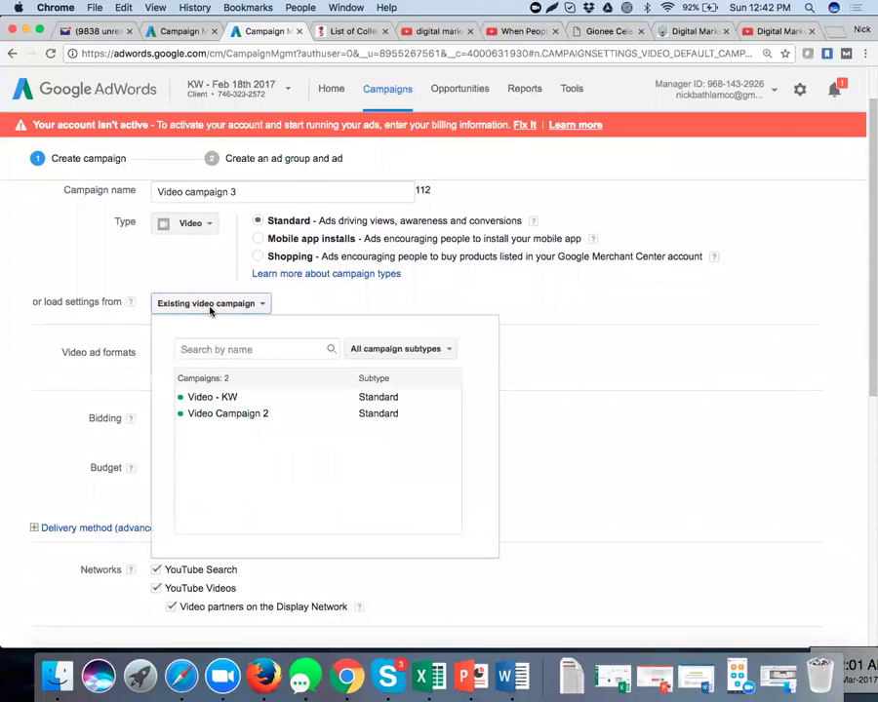
left_click(228, 414)
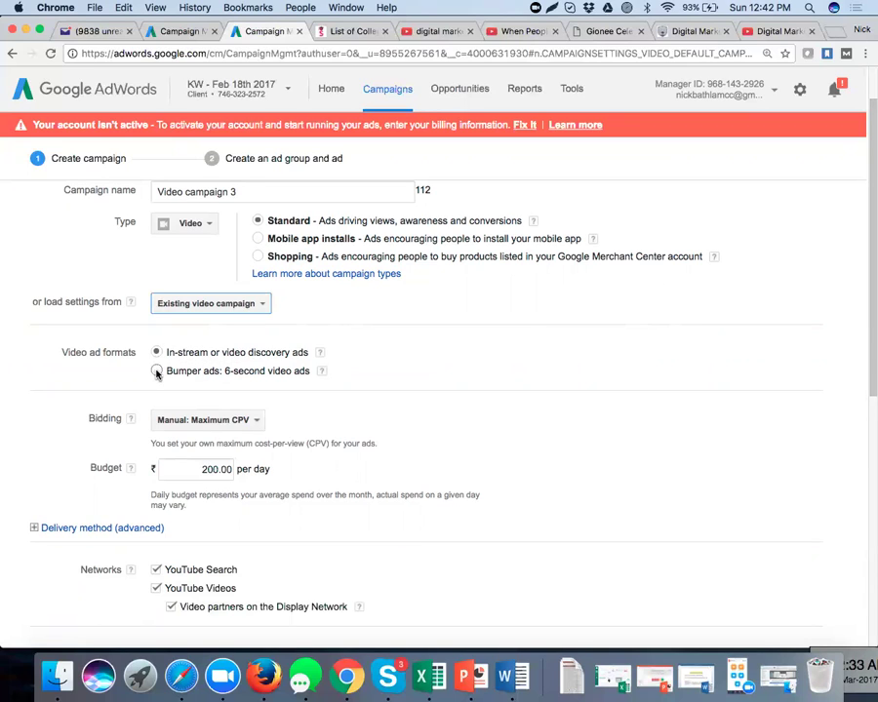
Choose the 'Bumper ads: 6-second video ads' format and keep Manual: Maximum CPM bidding.
left_click(156, 372)
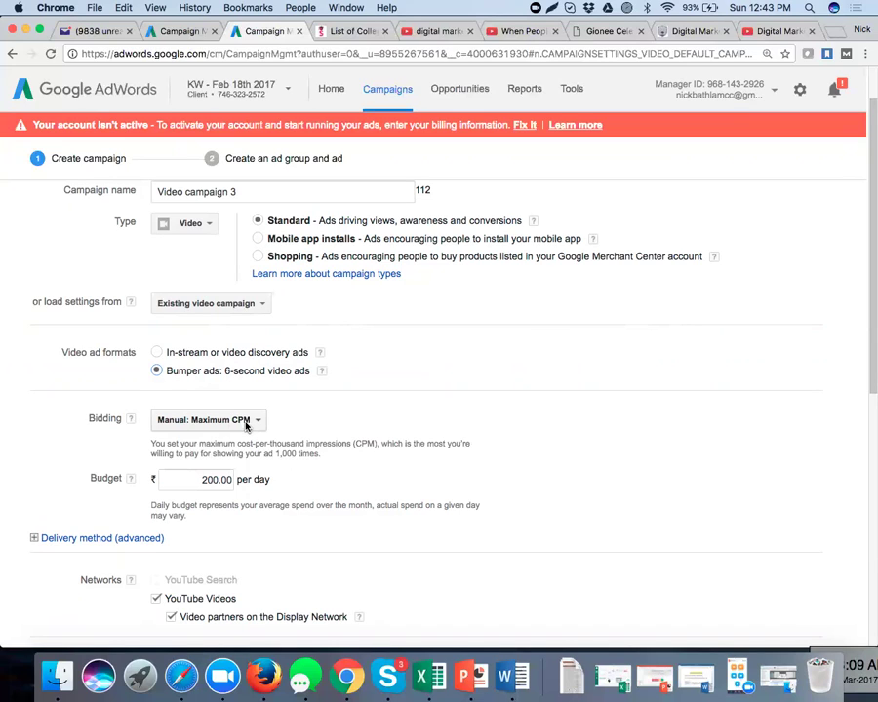
left_click(246, 422)
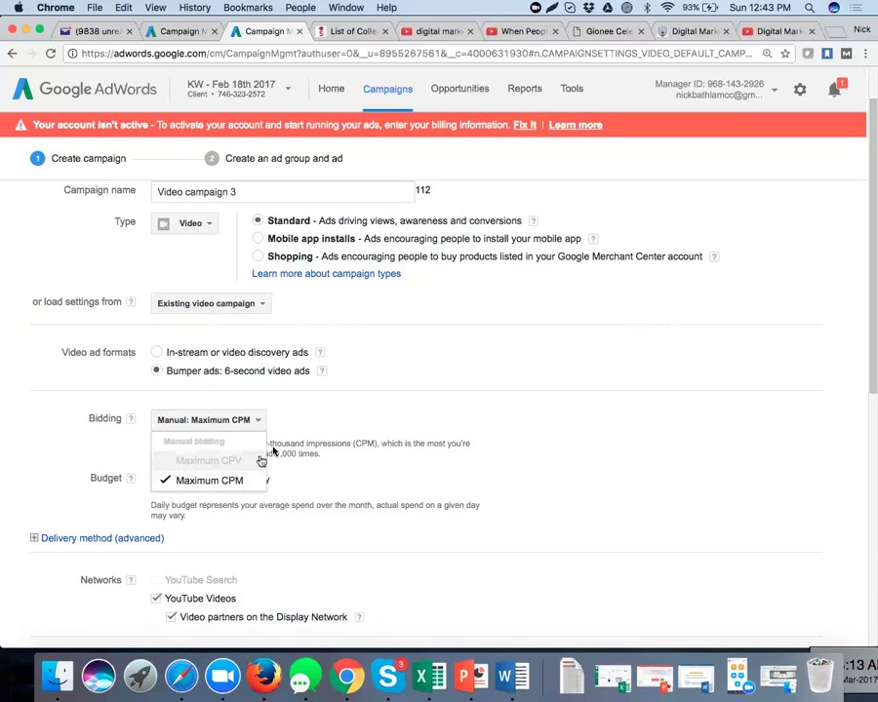
left_click(340, 423)
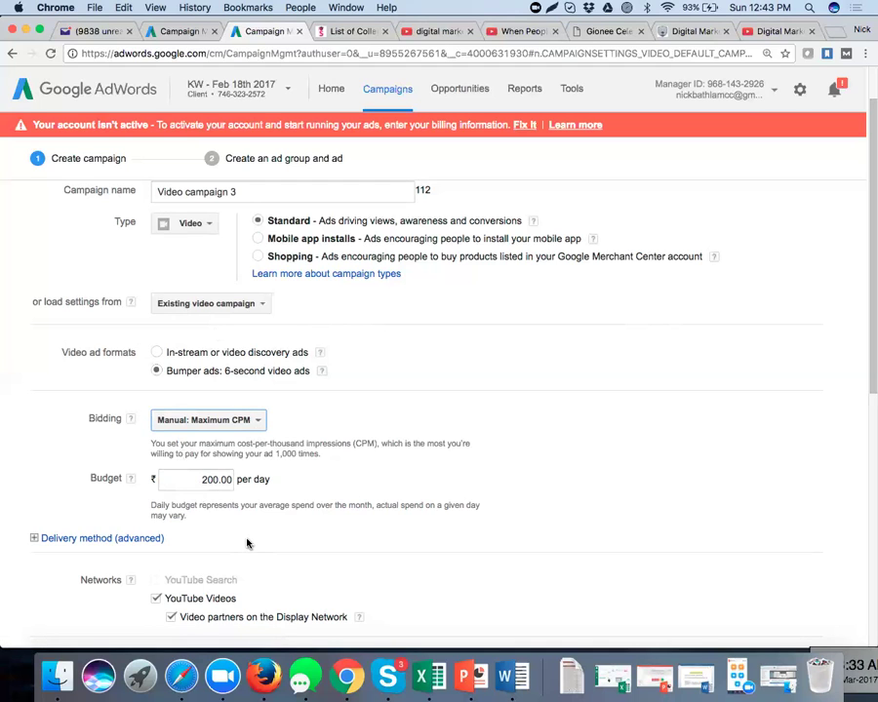
Review the campaign's budget, location and language settings and submit them.
scroll(247, 543, "down", 5)
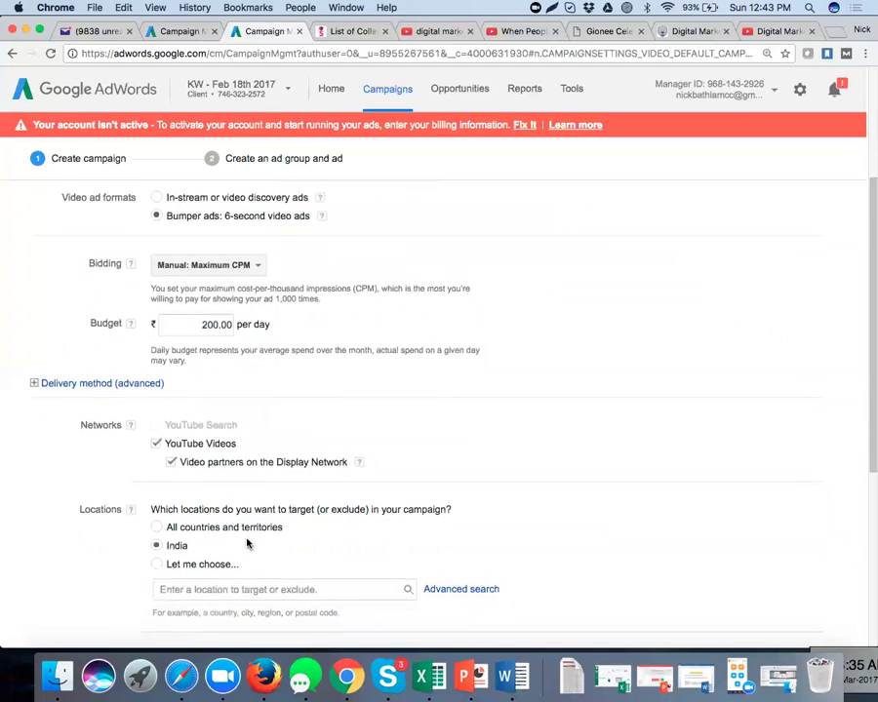
scroll(247, 543, "down", 2)
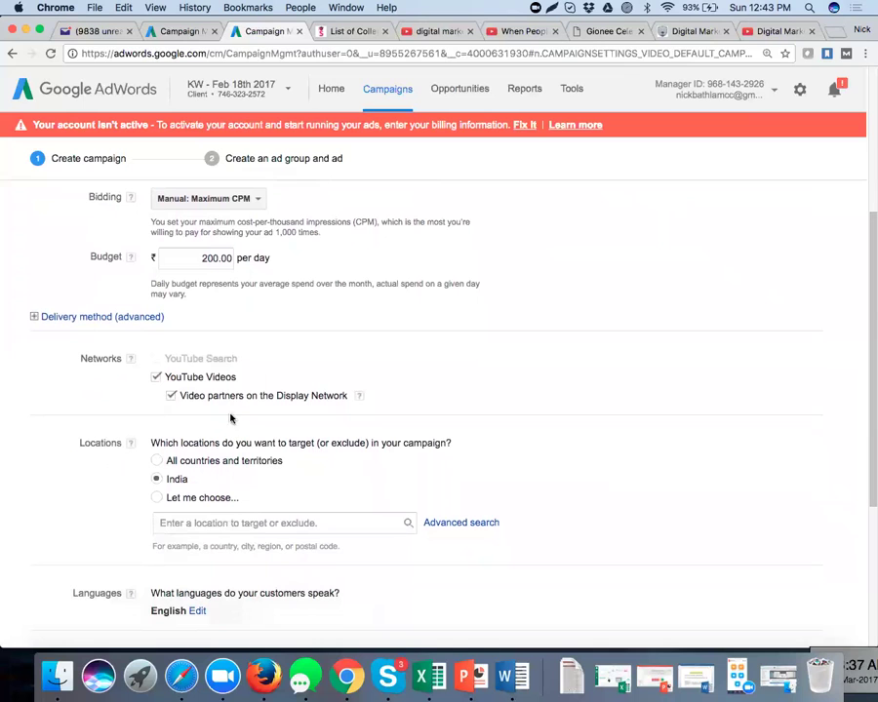
mouse_move(213, 363)
scroll(214, 362, "up", 5)
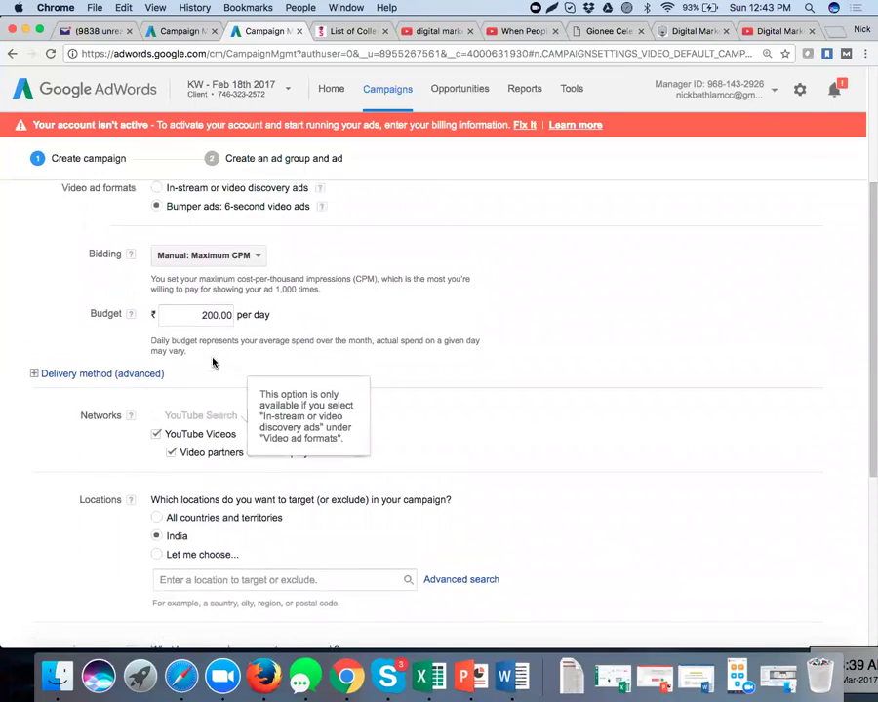
scroll(194, 289, "up", 4)
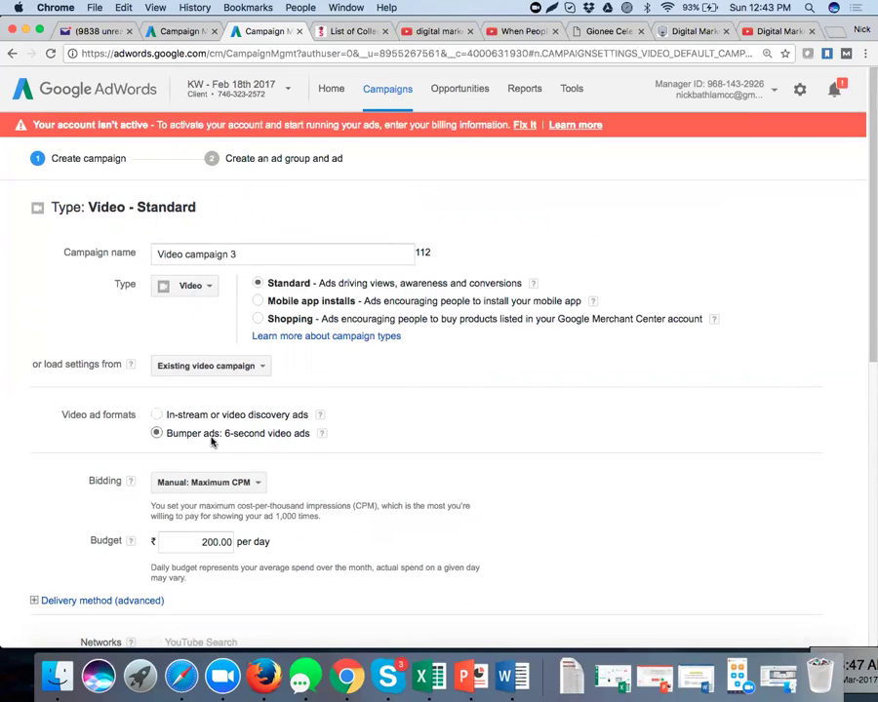
scroll(211, 440, "down", 5)
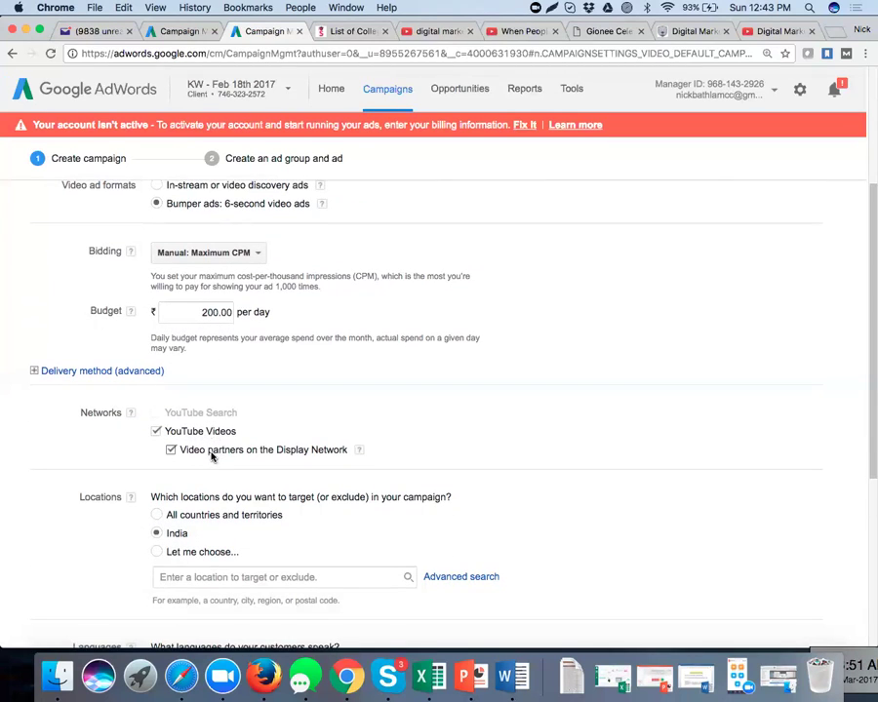
mouse_move(192, 421)
scroll(431, 416, "down", 1)
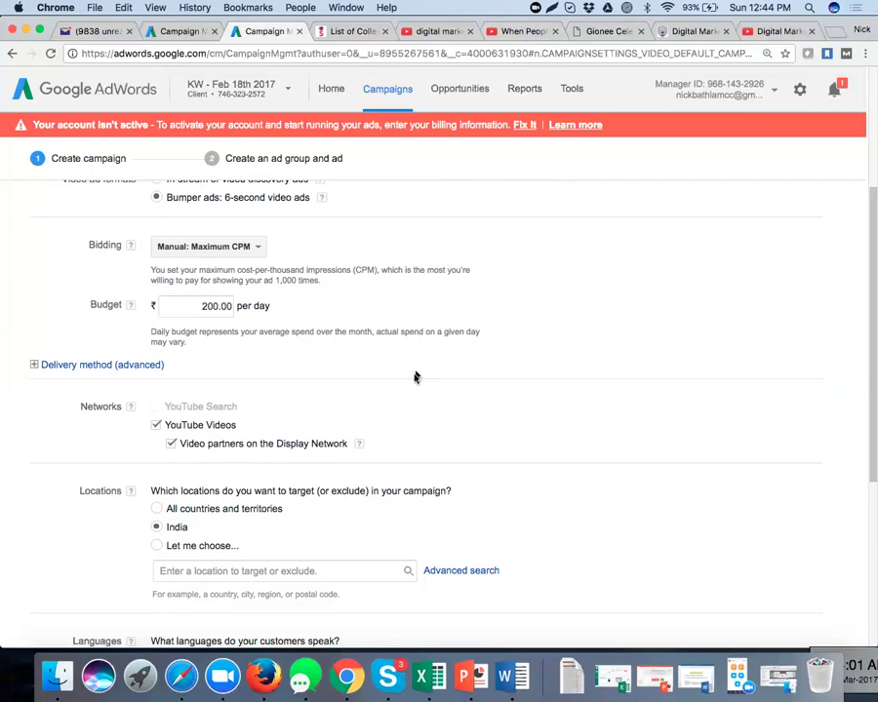
scroll(413, 396, "down", 5)
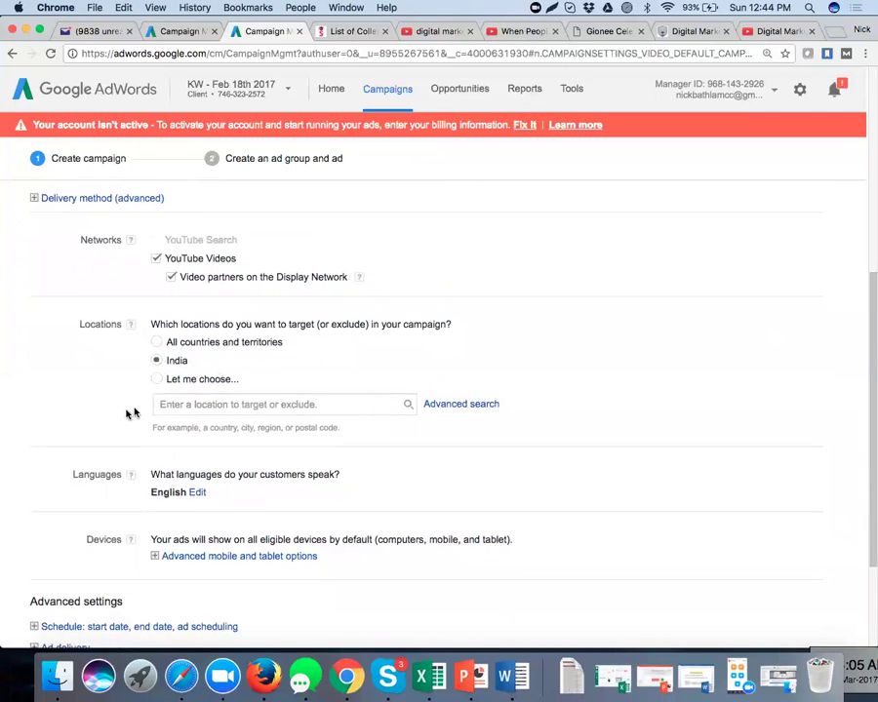
scroll(72, 420, "down", 1)
scroll(72, 420, "down", 3)
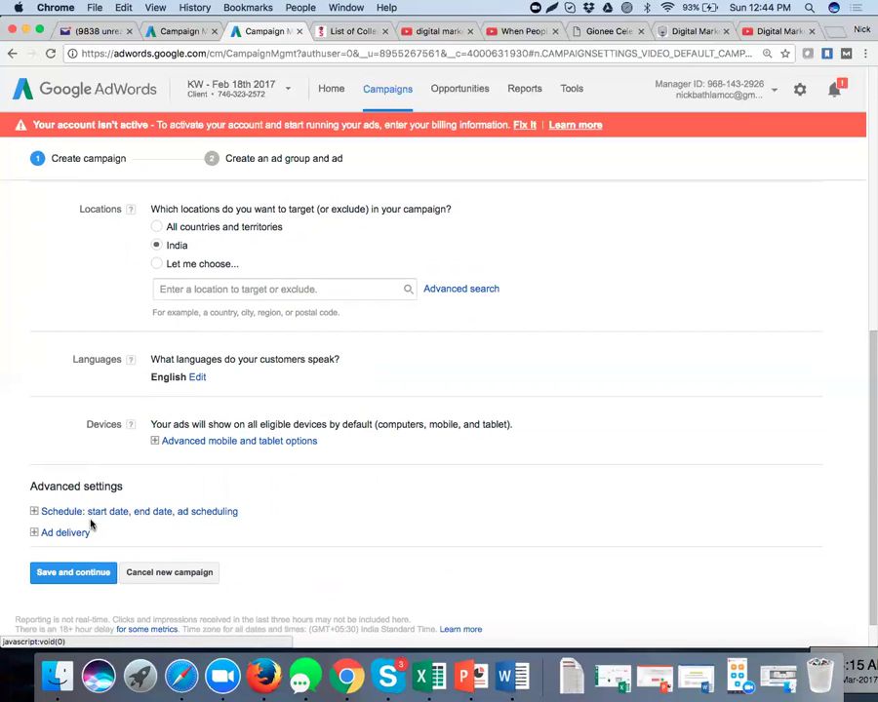
left_click(77, 573)
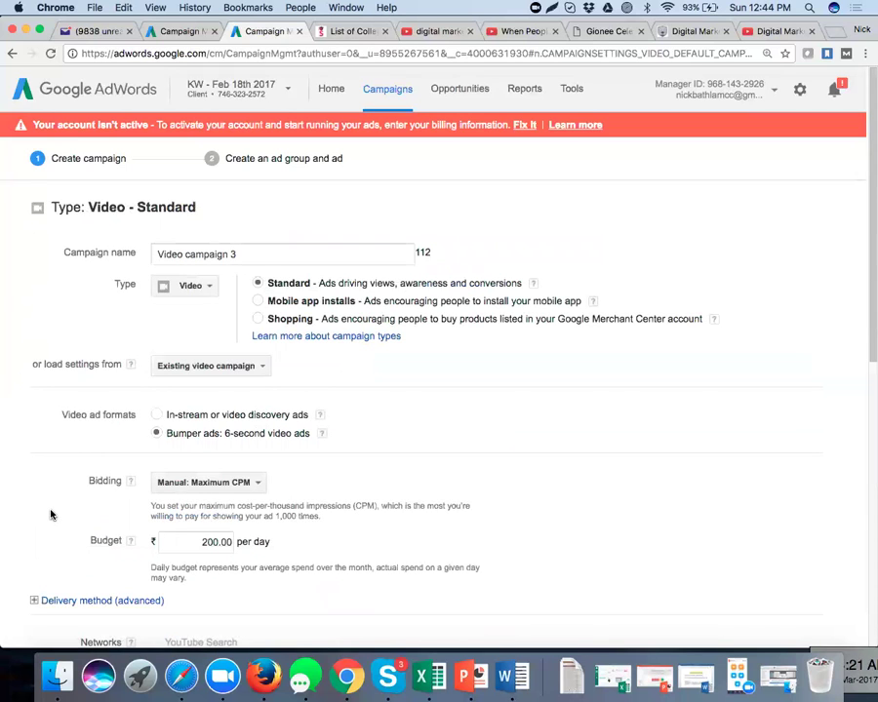
Resubmit the settings and recheck the bidding strategy and campaign name.
scroll(52, 515, "down", 5)
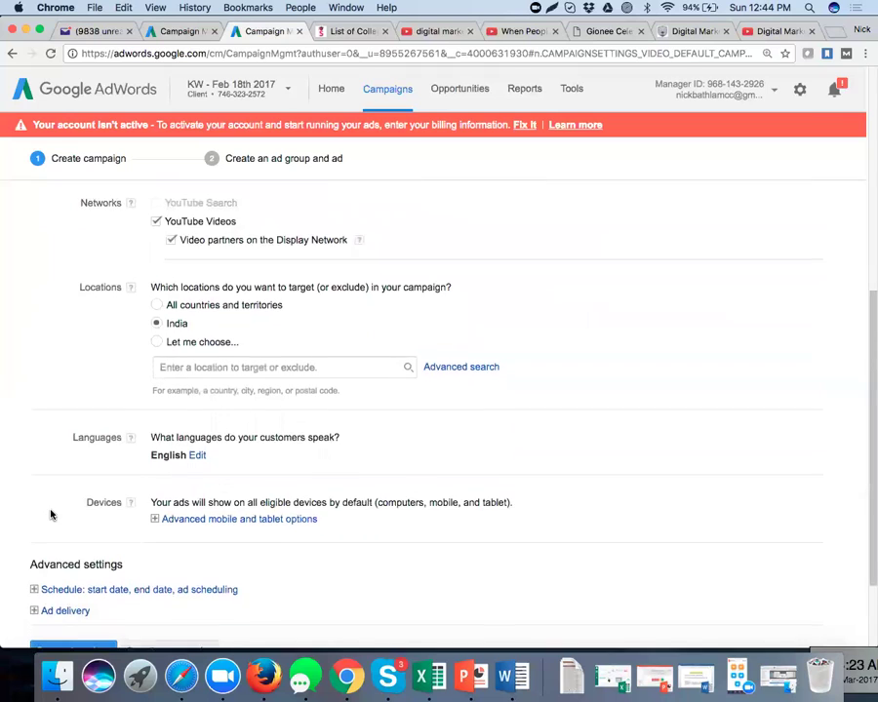
scroll(51, 515, "down", 3)
left_click(66, 529)
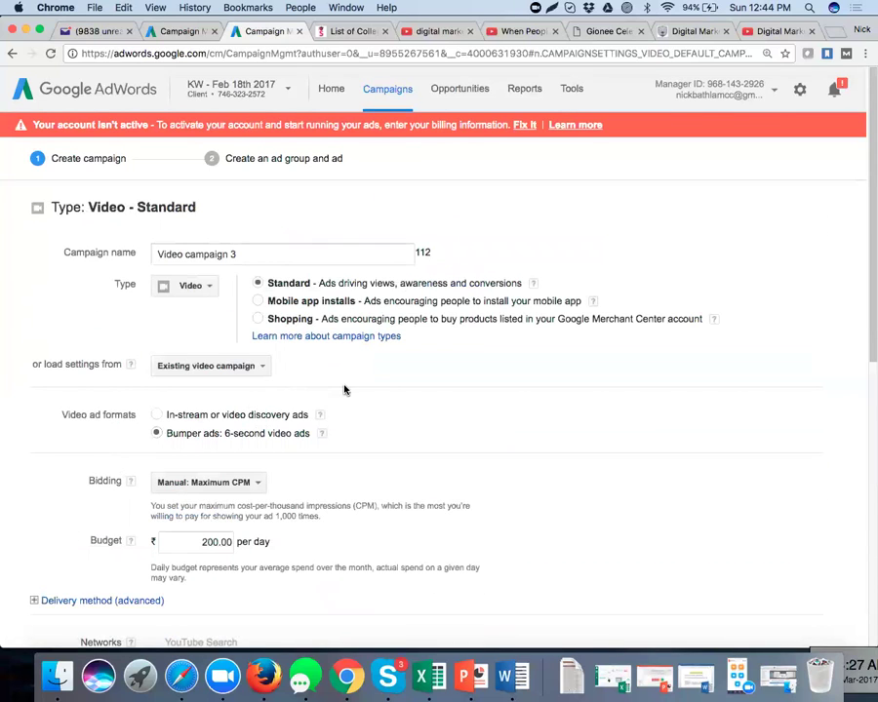
left_click(209, 484)
left_click(208, 483)
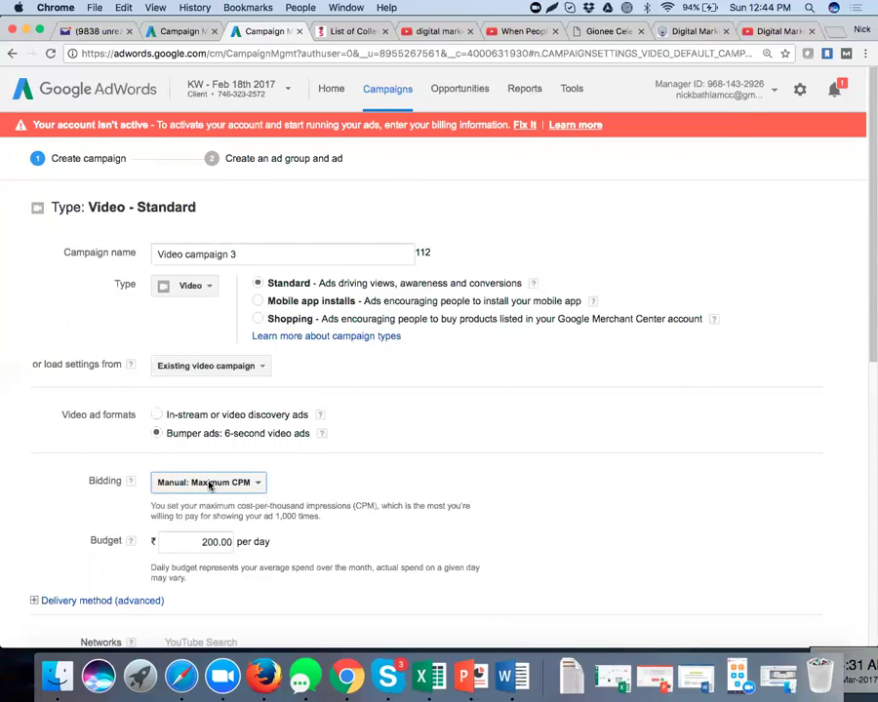
left_click(268, 252)
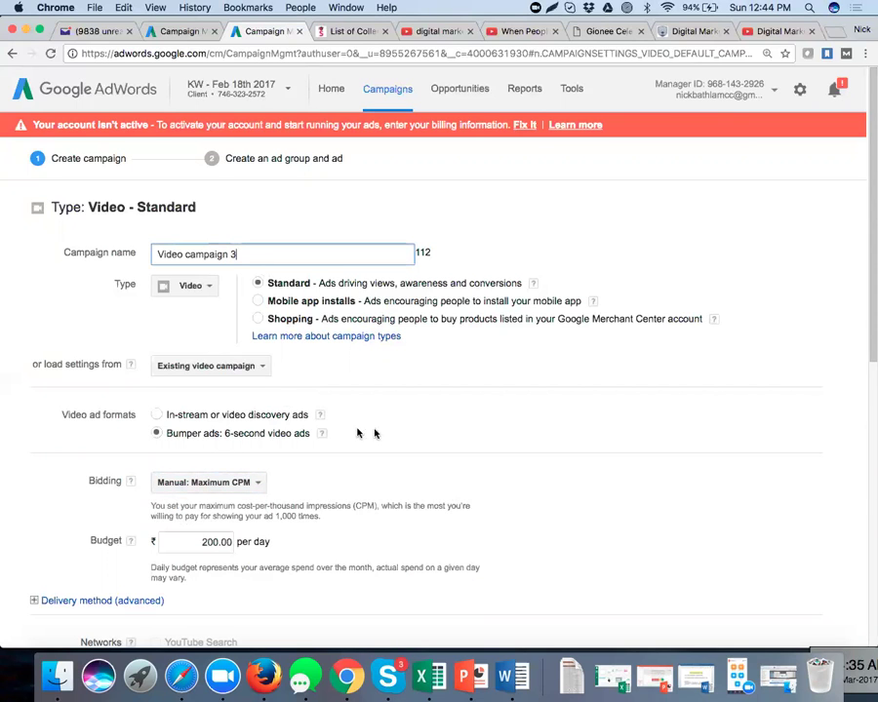
Expand the advanced mobile and tablet, schedule and ad delivery options, then save and continue.
scroll(404, 422, "down", 5)
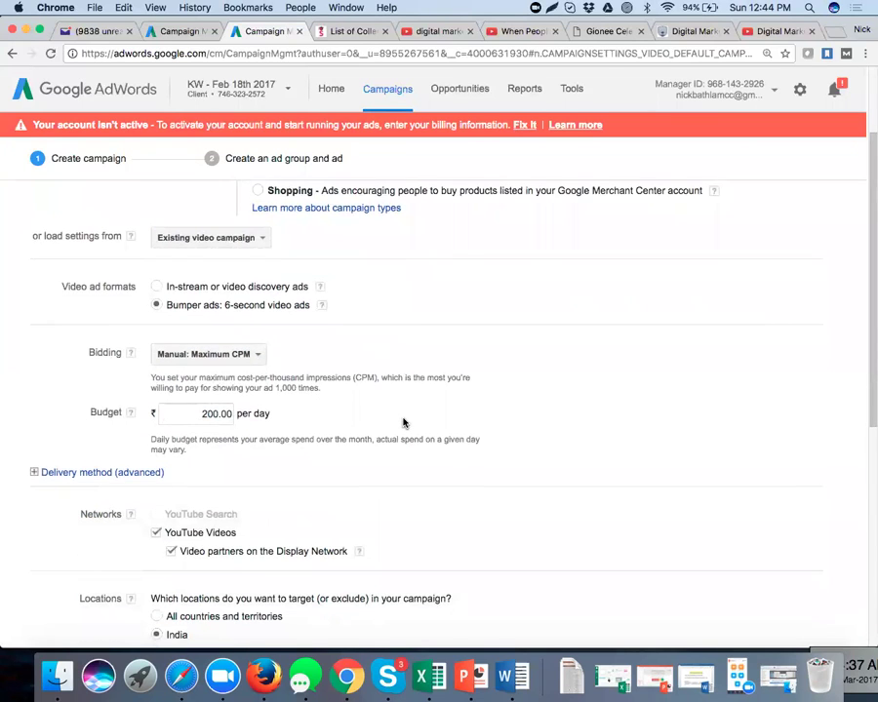
scroll(403, 422, "down", 5)
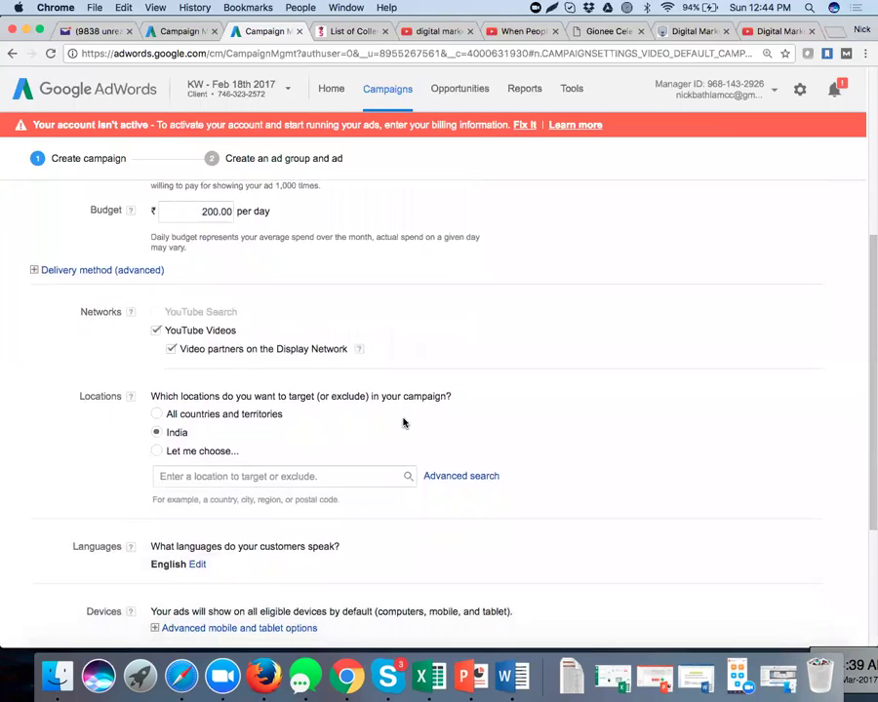
scroll(404, 423, "down", 1)
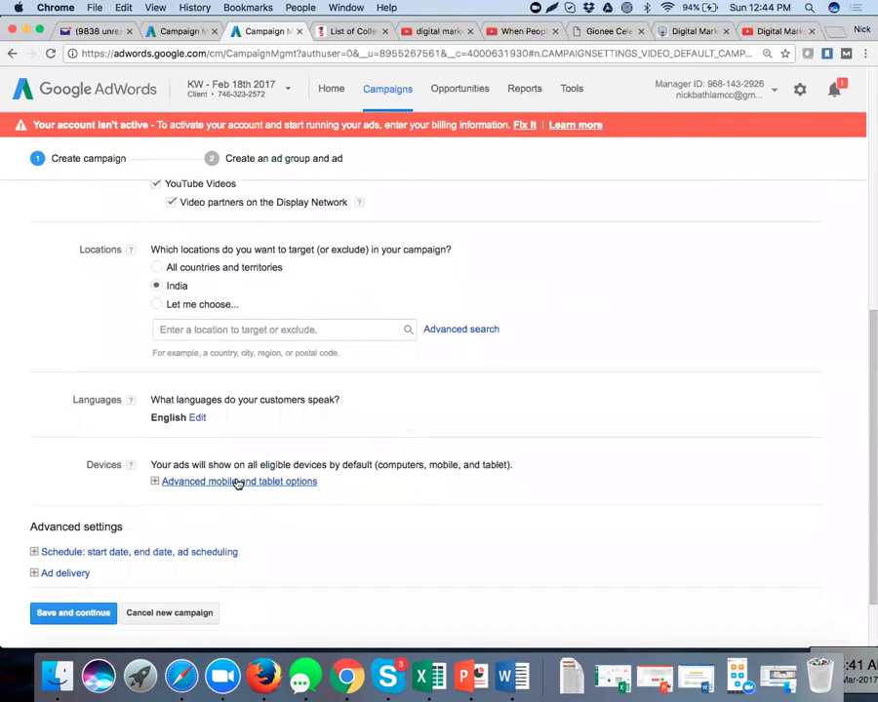
left_click(234, 482)
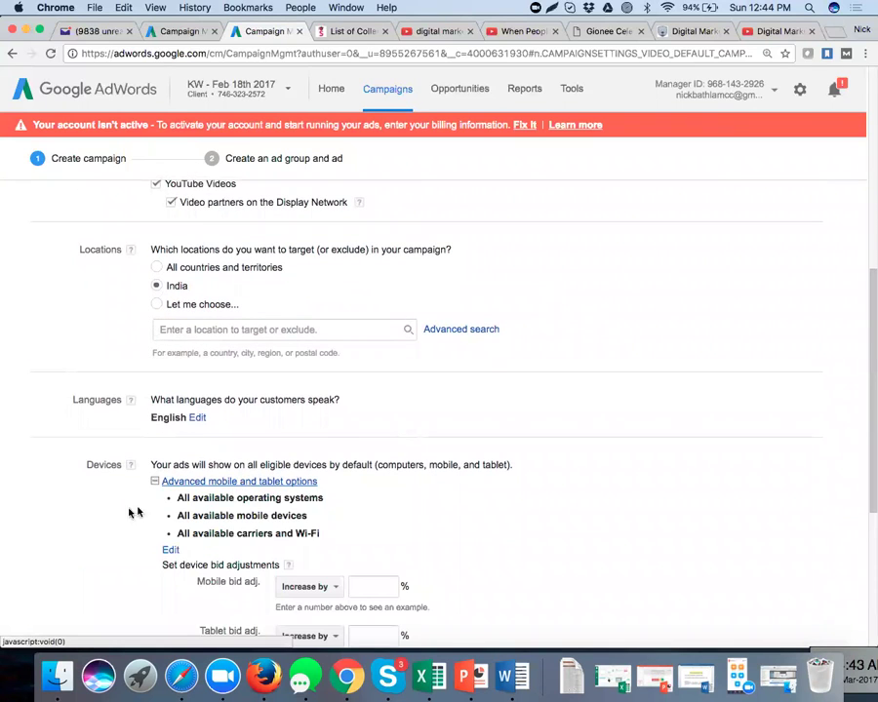
scroll(124, 514, "down", 6)
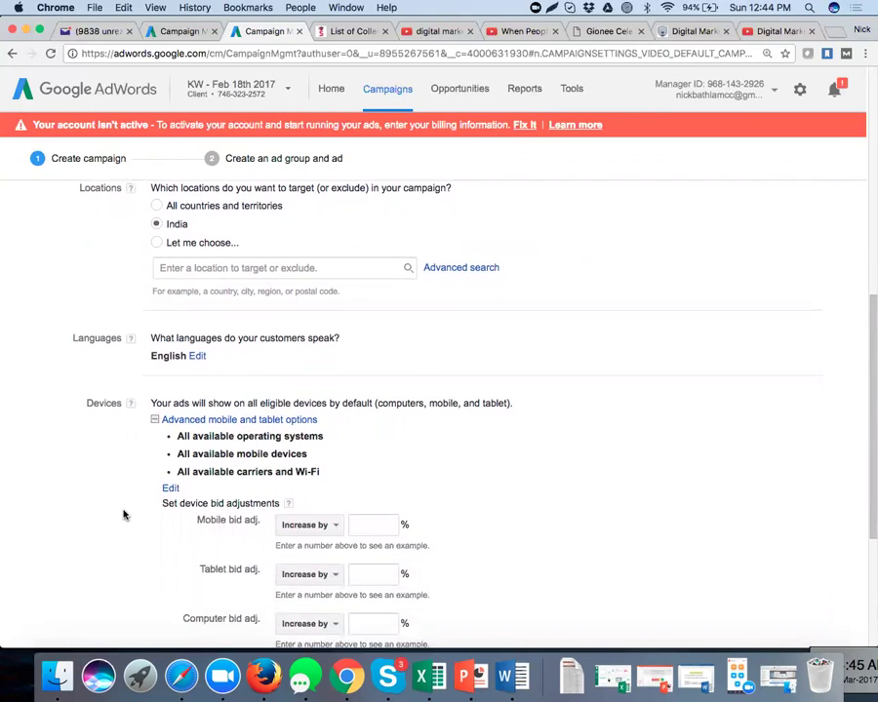
left_click(124, 515)
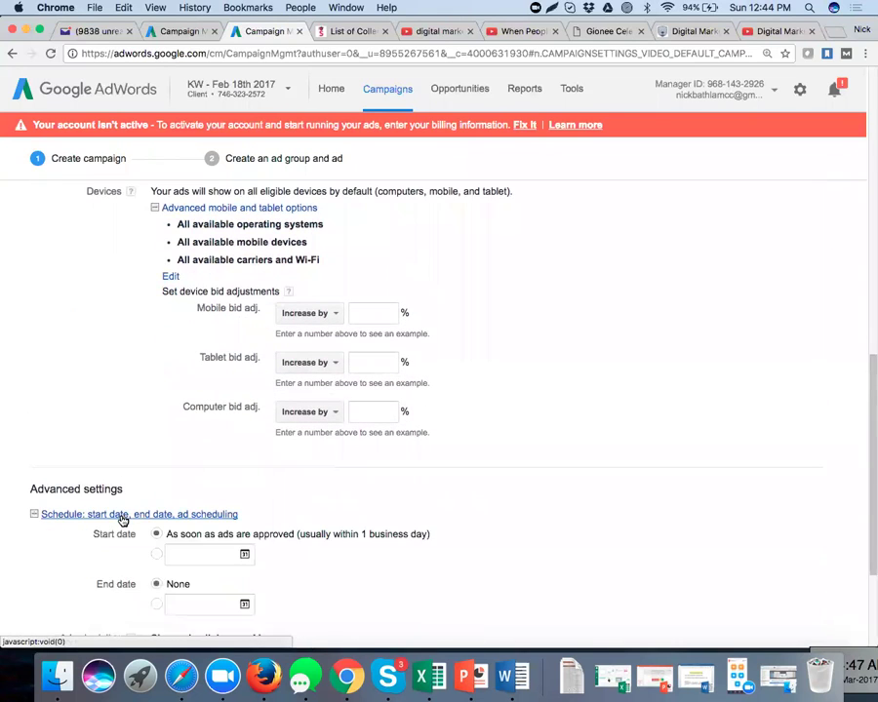
scroll(122, 520, "down", 4)
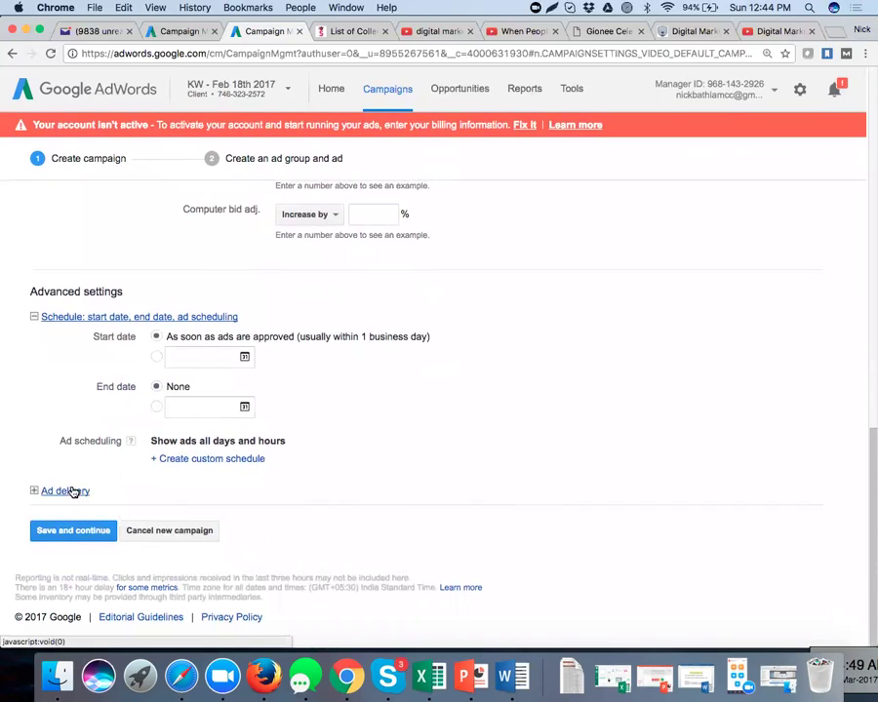
left_click(72, 491)
scroll(115, 512, "down", 2)
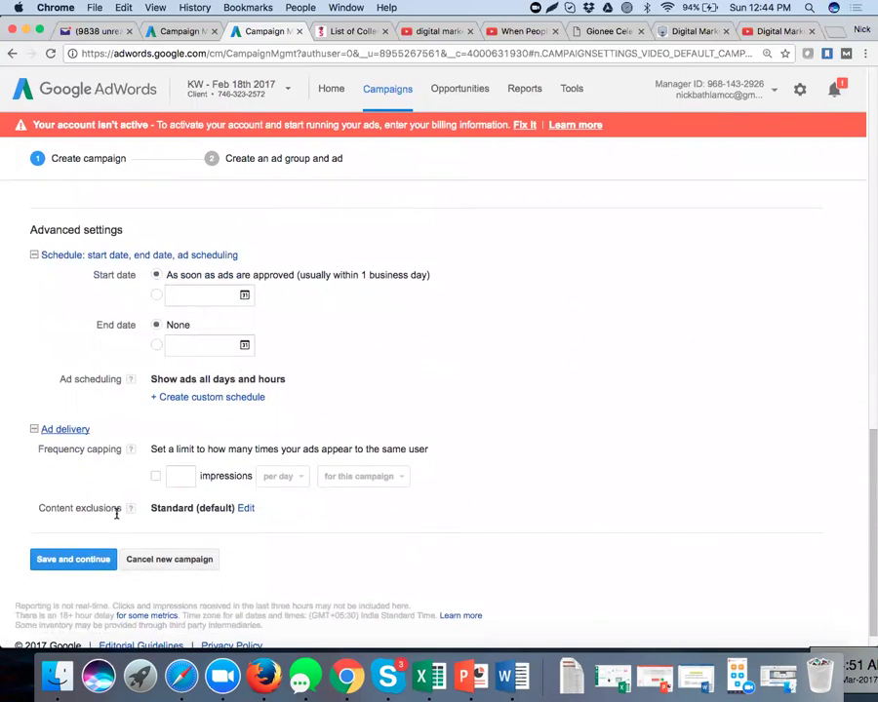
left_click(66, 561)
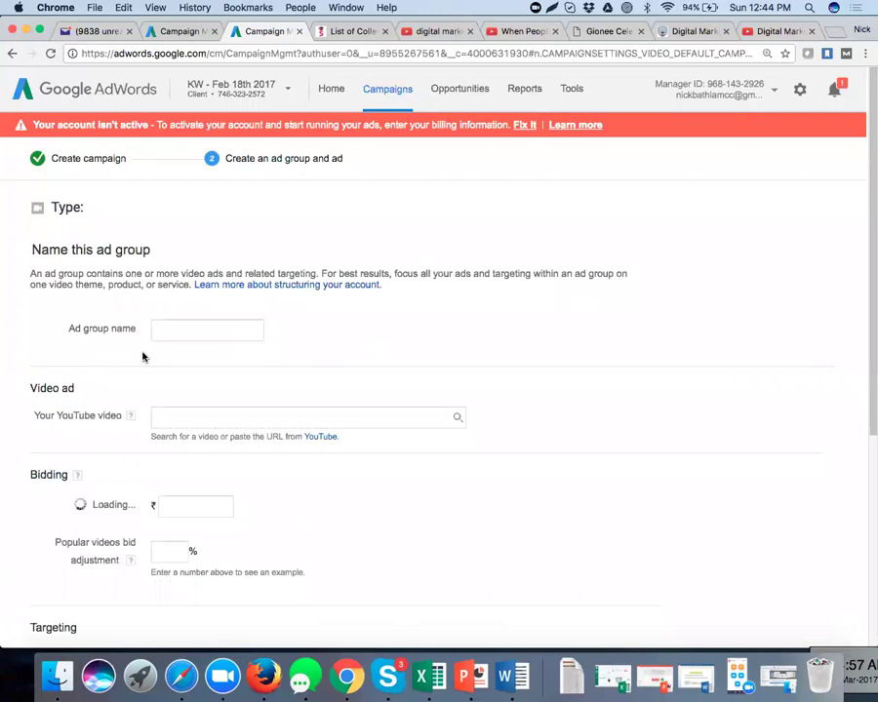
left_click(217, 331)
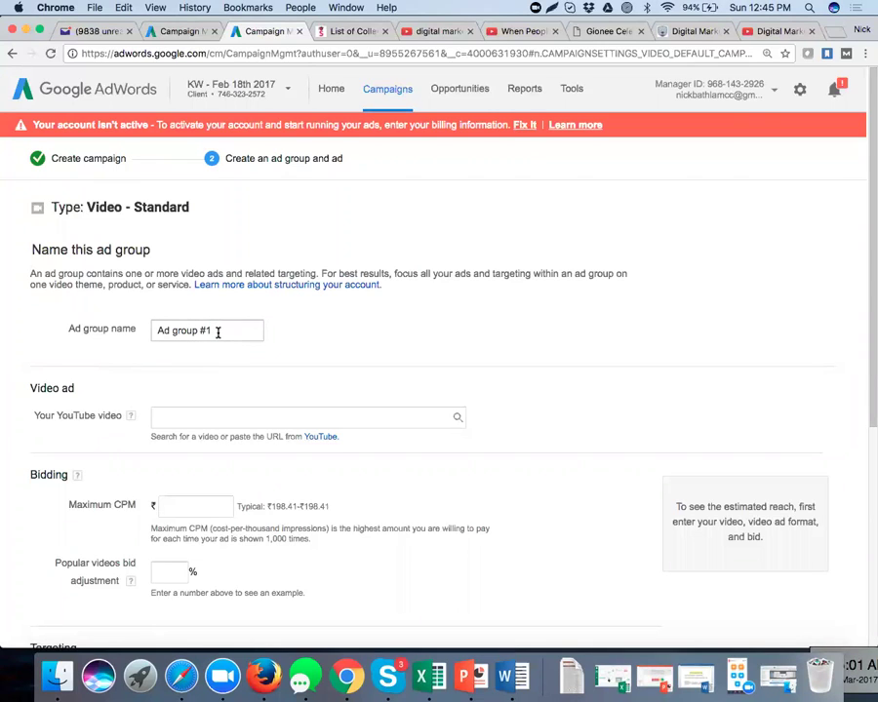
left_click(218, 332)
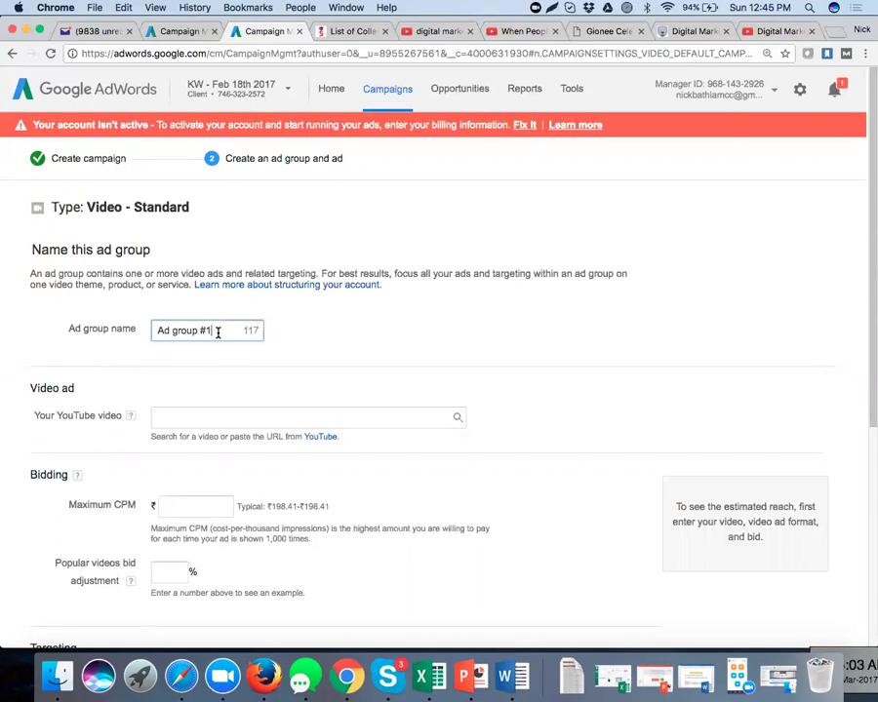
left_click(191, 416)
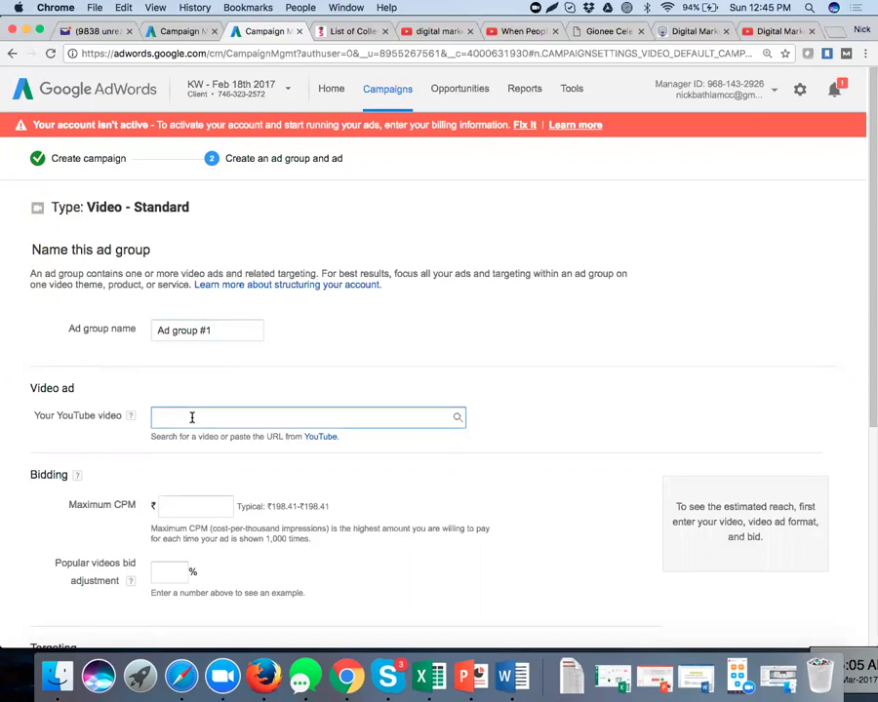
type("https://www.youtube.com/watch?v=KAgAzcVTX7s")
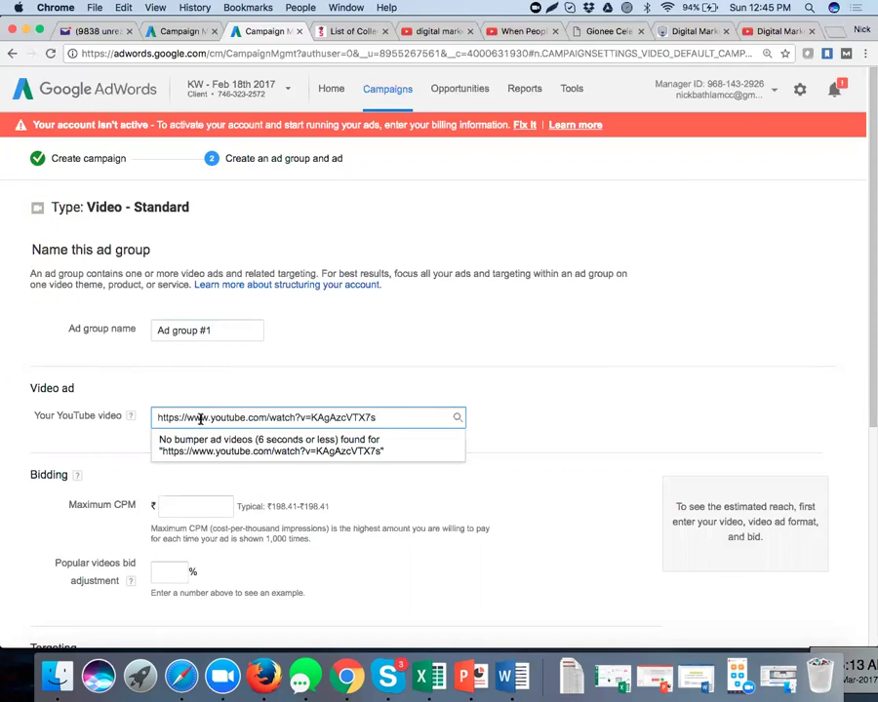
left_click_drag(380, 417, 154, 416)
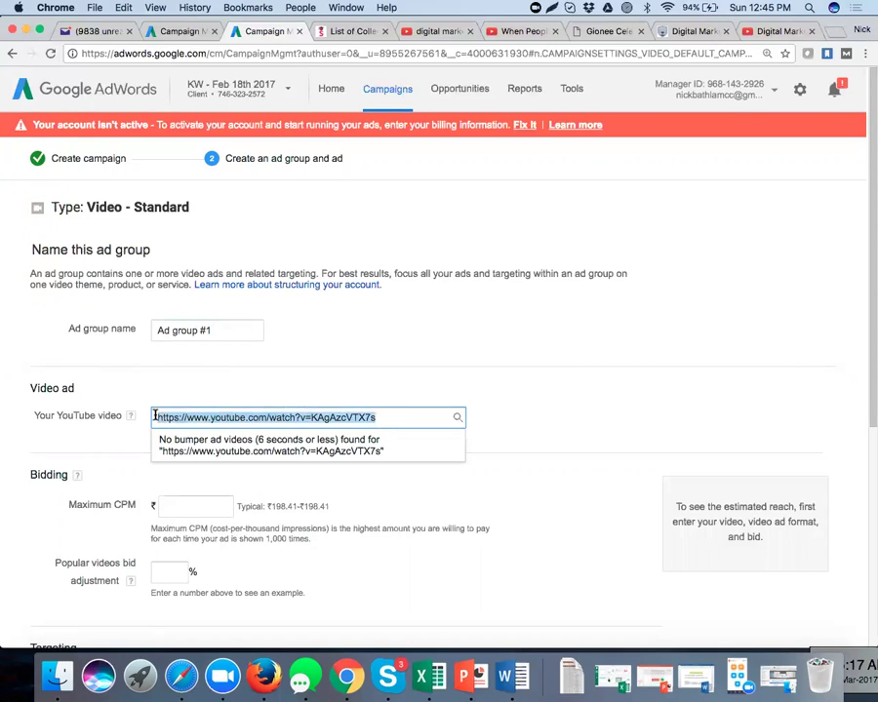
key("BackSpace")
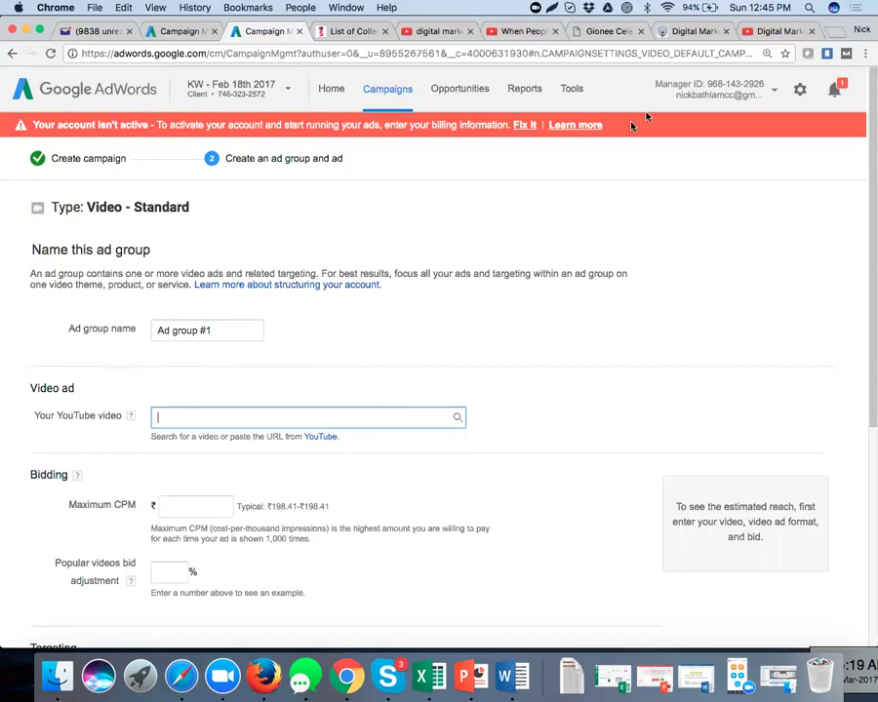
left_click(775, 31)
Search YouTube for 'digital marketing 6 second video'.
left_click(284, 53)
left_click(393, 83)
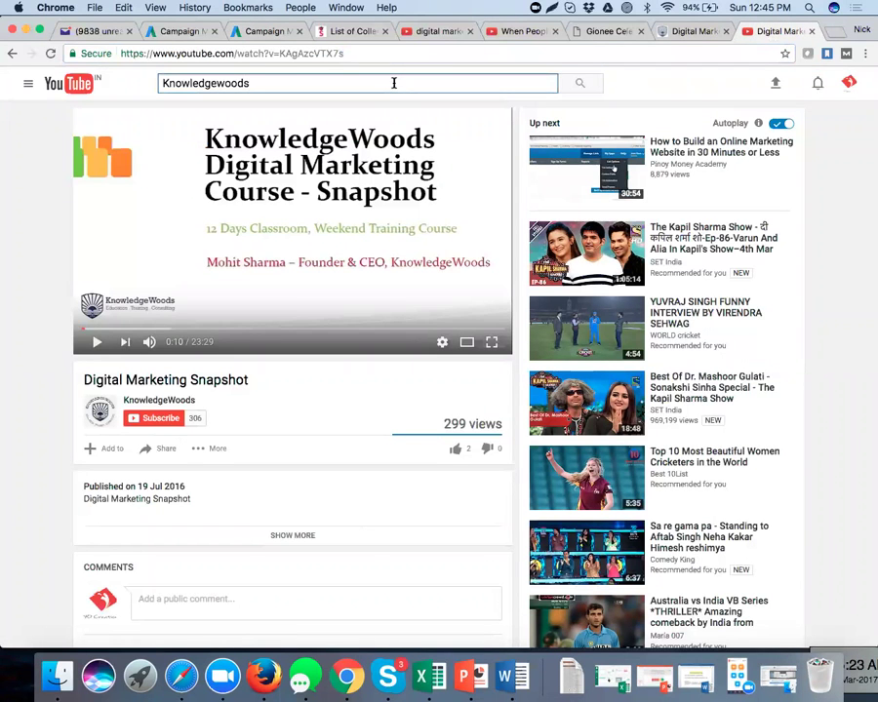
double_click(393, 83)
type("digit")
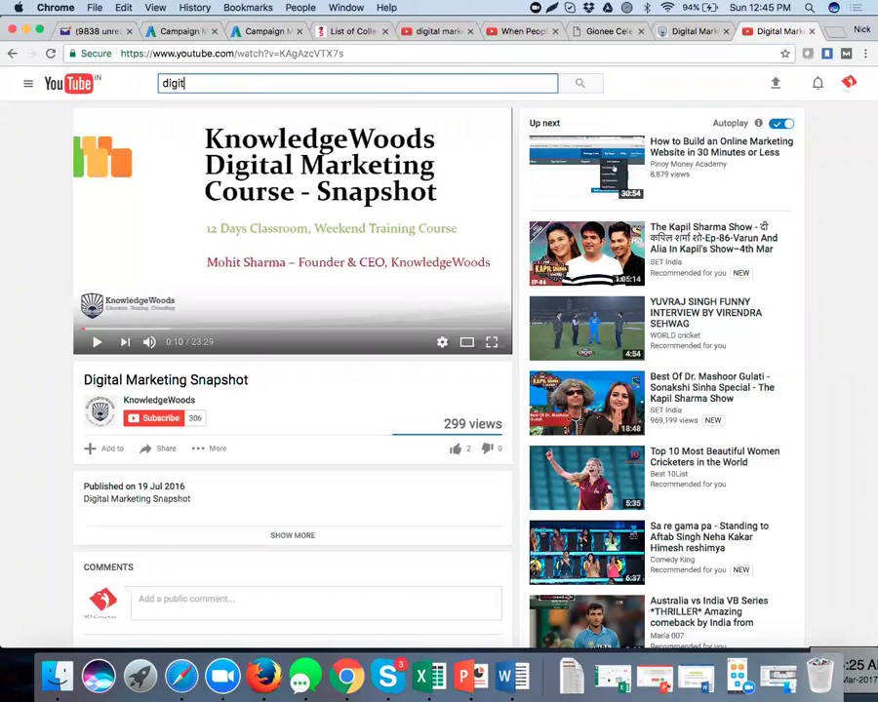
type("al marketing 6 second vi")
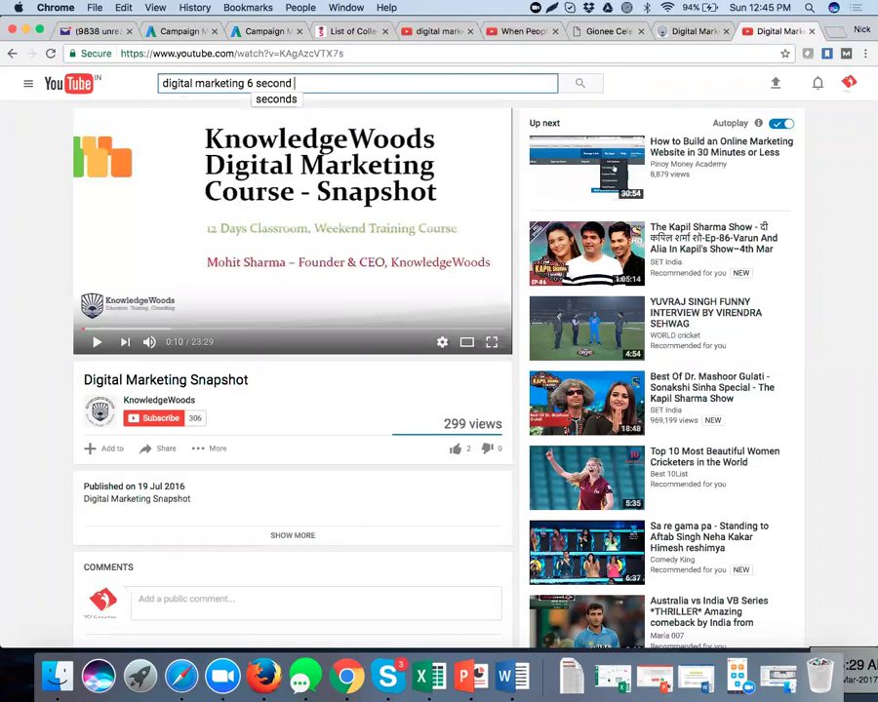
type("deo")
key("Return")
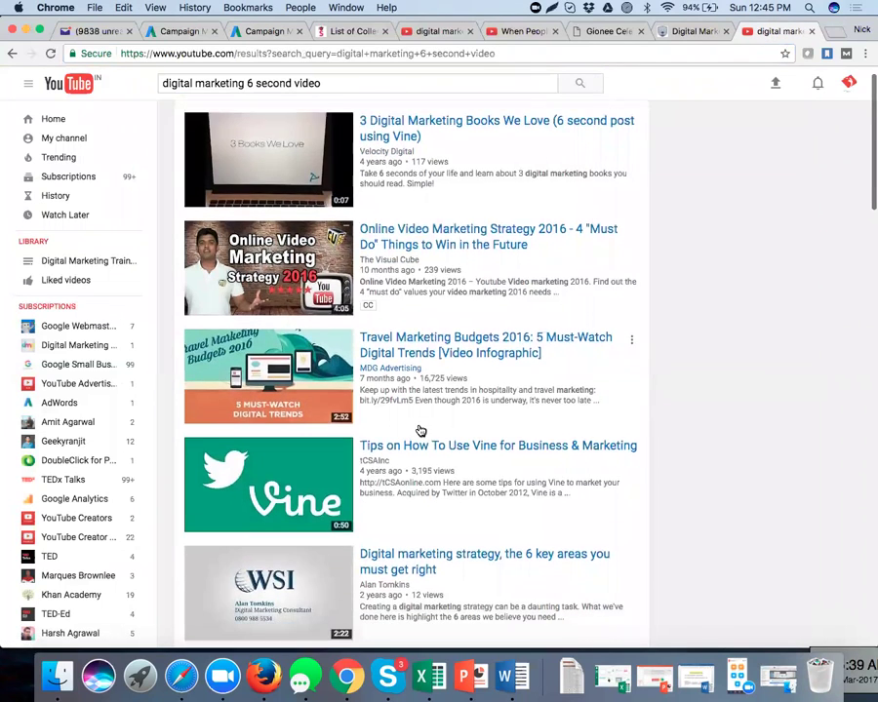
scroll(420, 429, "down", 2)
scroll(420, 429, "down", 3)
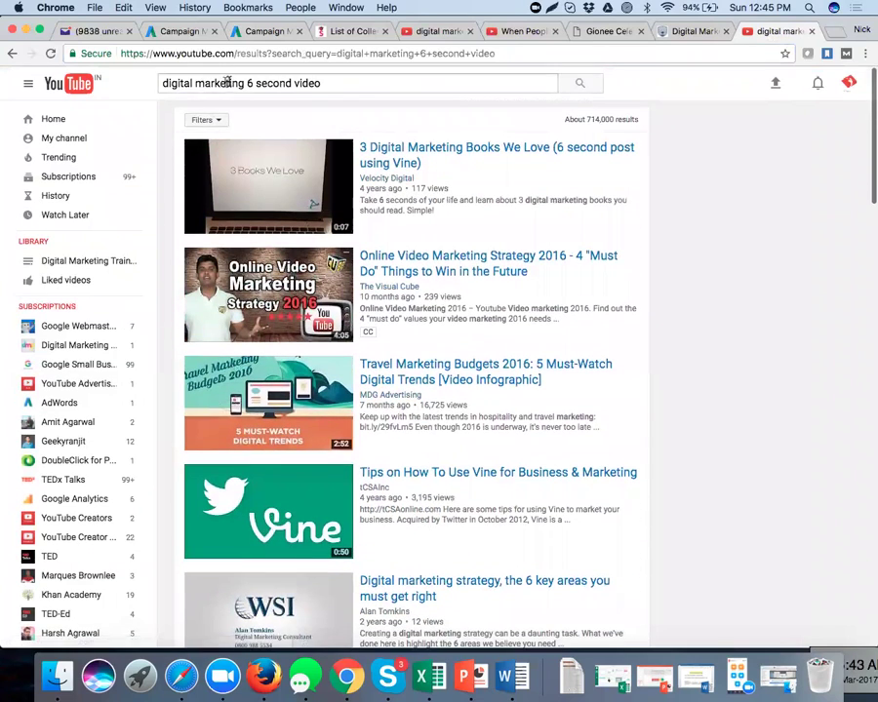
Narrow the YouTube search query to '6 second video'.
left_click(247, 83)
left_click_drag(246, 82, 168, 66)
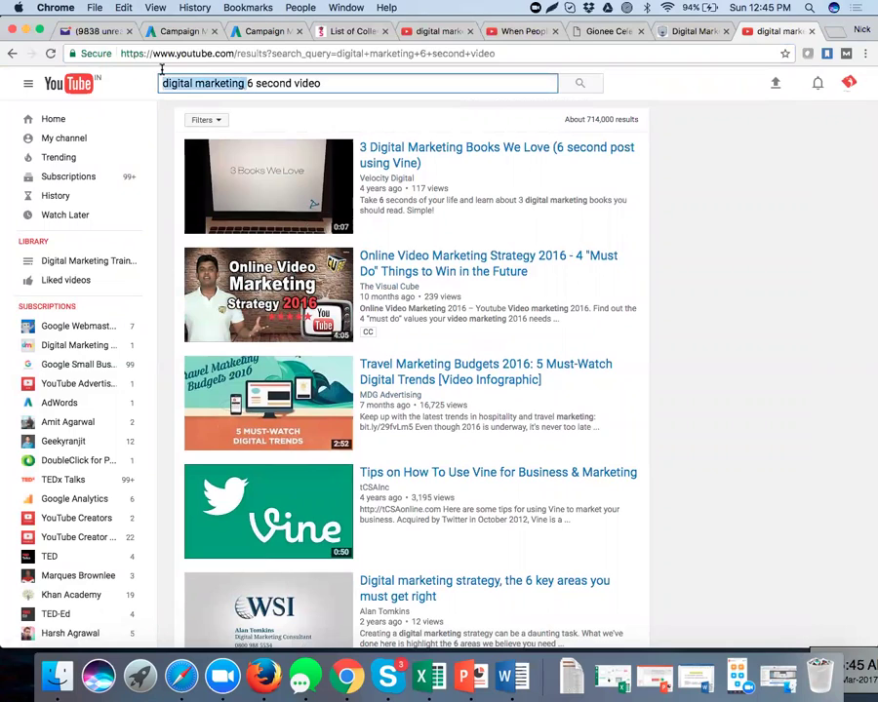
key("BackSpace")
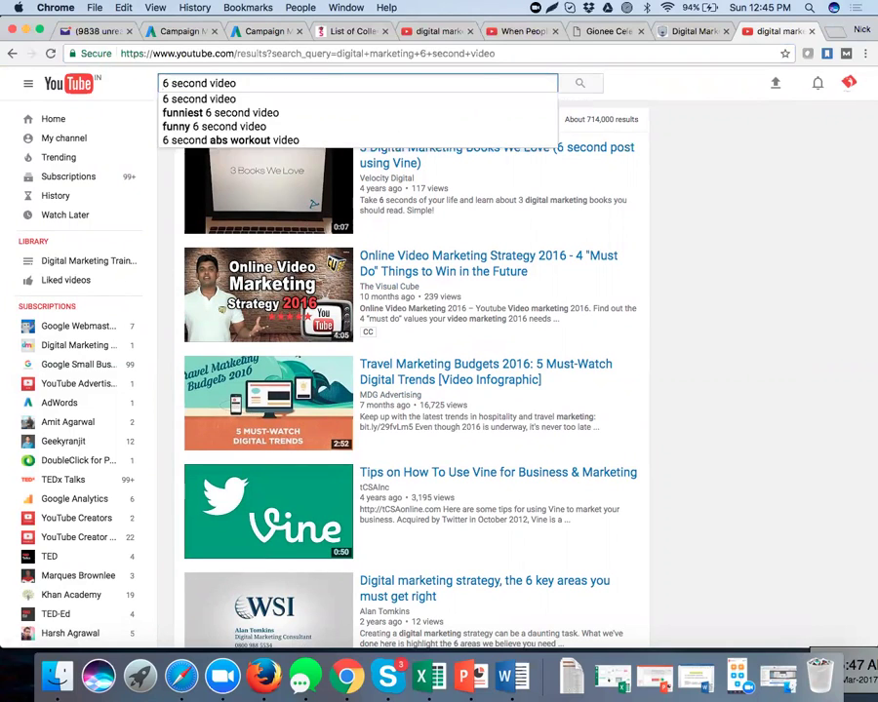
key("Return")
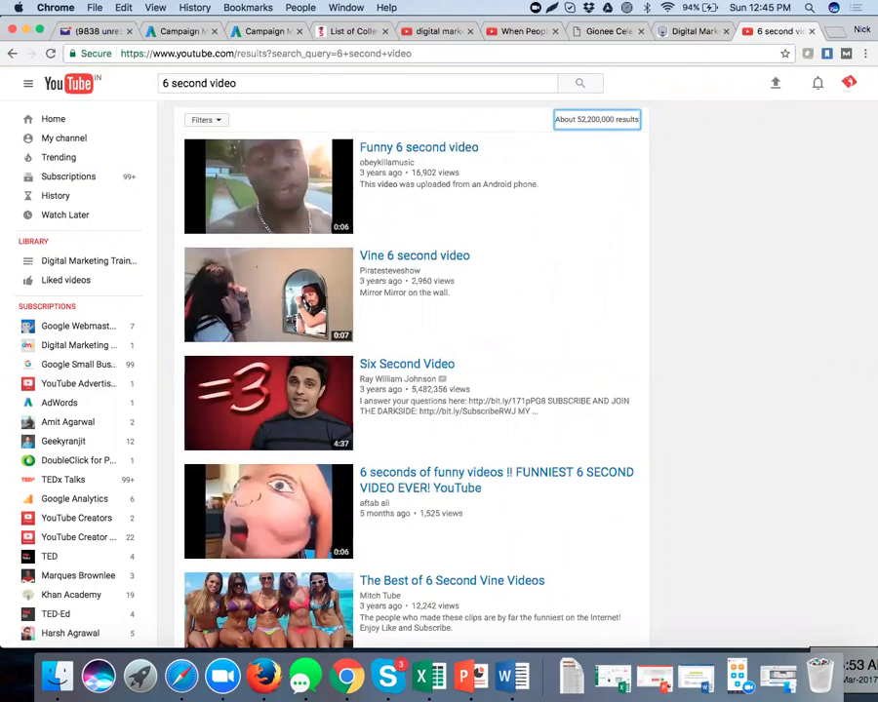
left_click(404, 136)
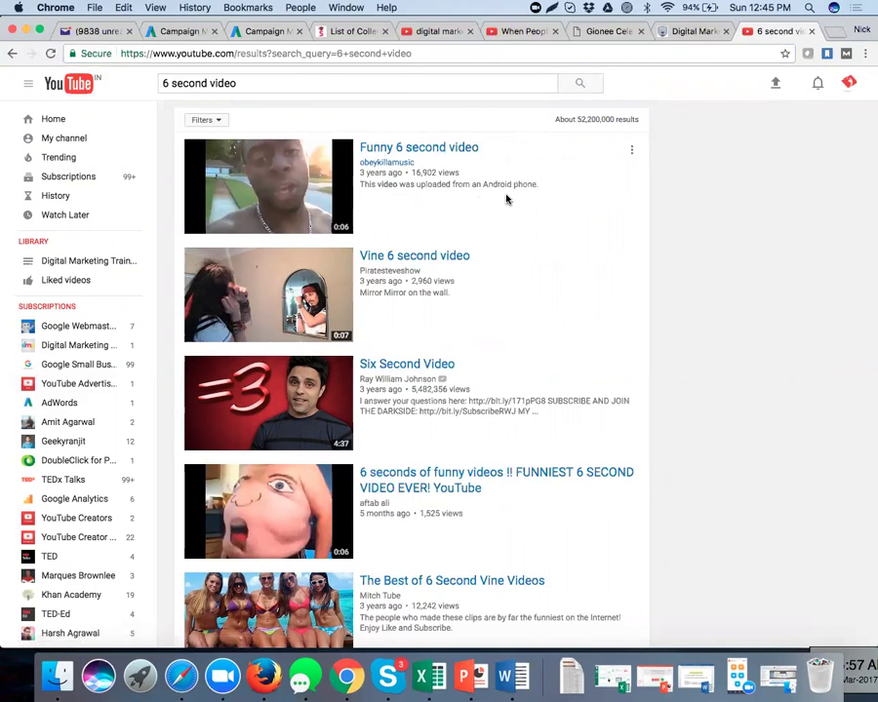
Find and open the '6 SECOND VIDEO' result.
scroll(506, 199, "down", 8)
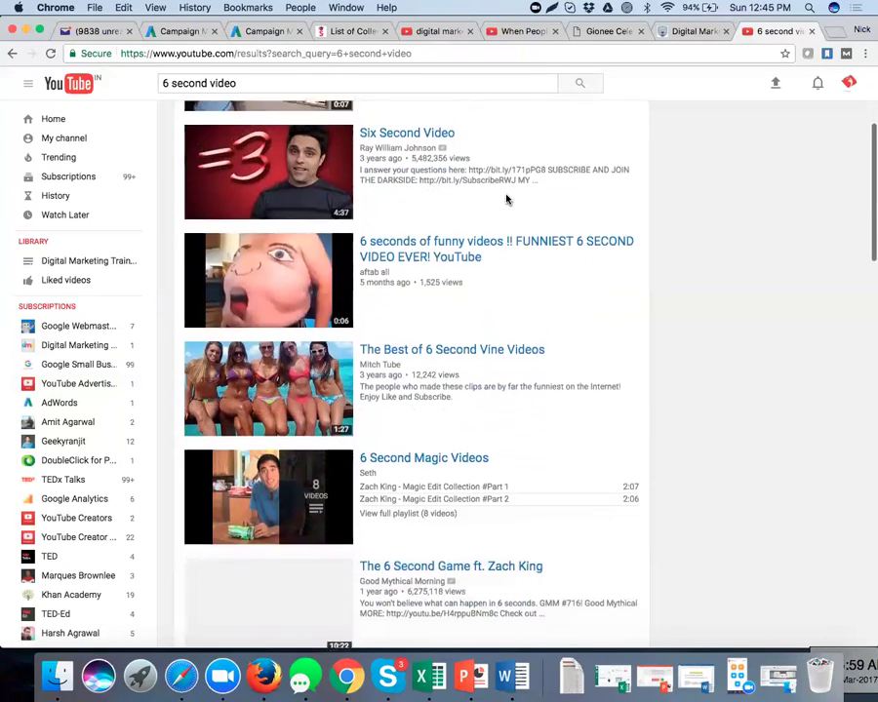
scroll(506, 199, "down", 3)
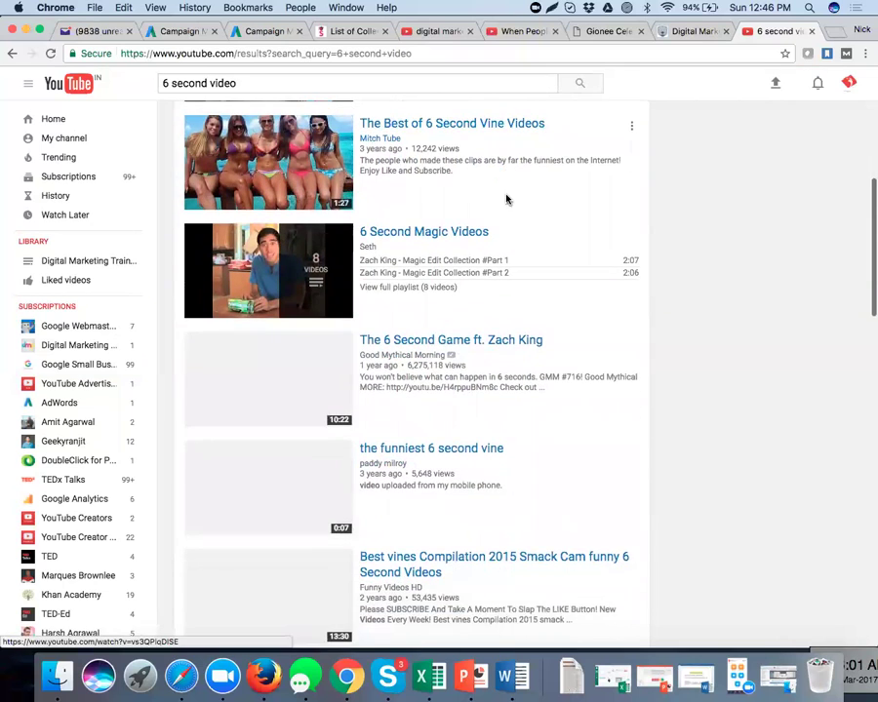
scroll(506, 199, "down", 4)
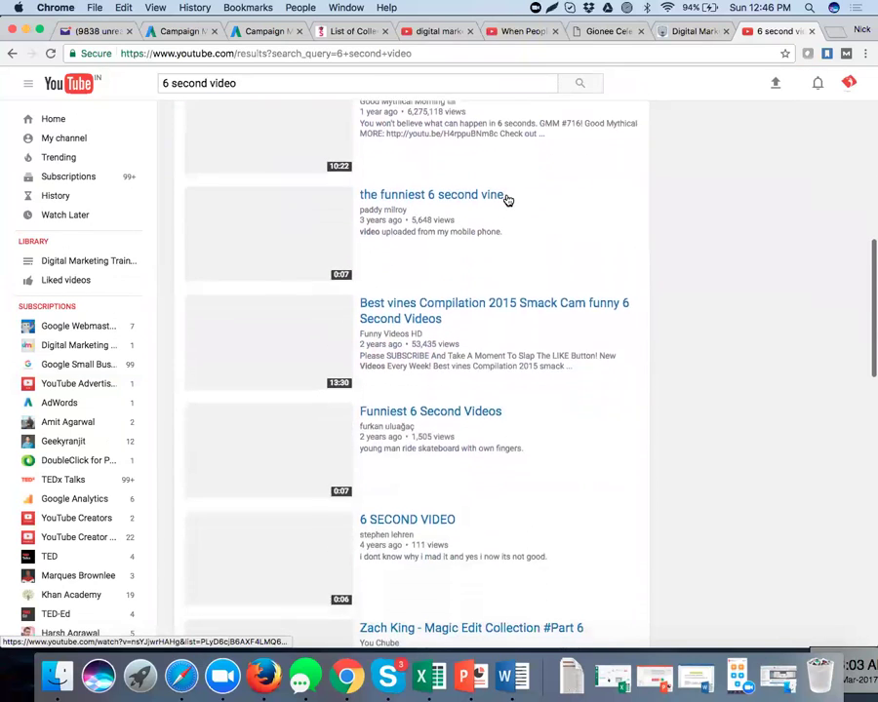
scroll(506, 199, "down", 1)
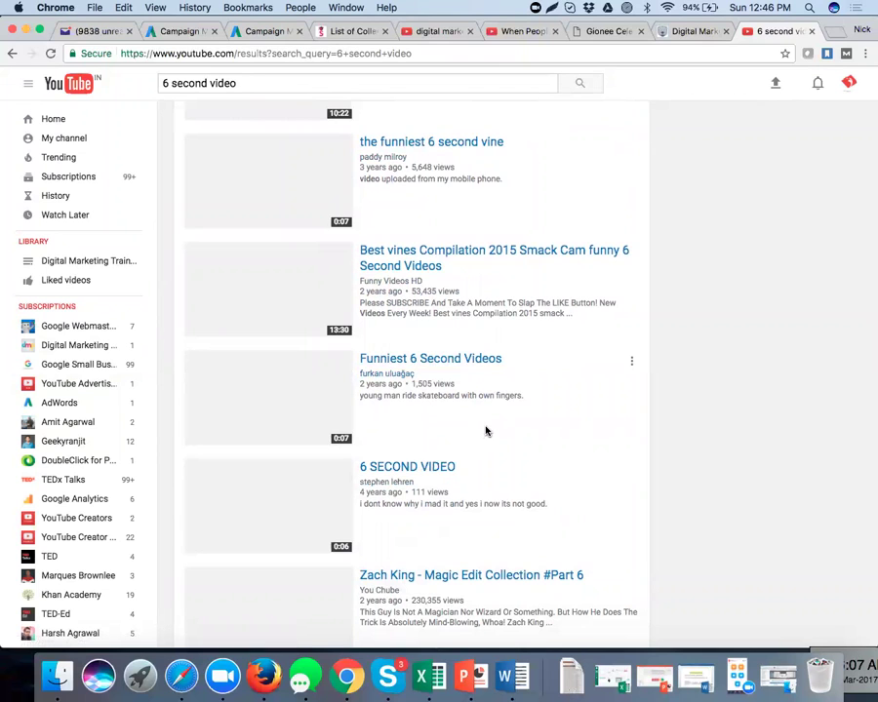
scroll(484, 429, "down", 3)
scroll(485, 429, "up", 15)
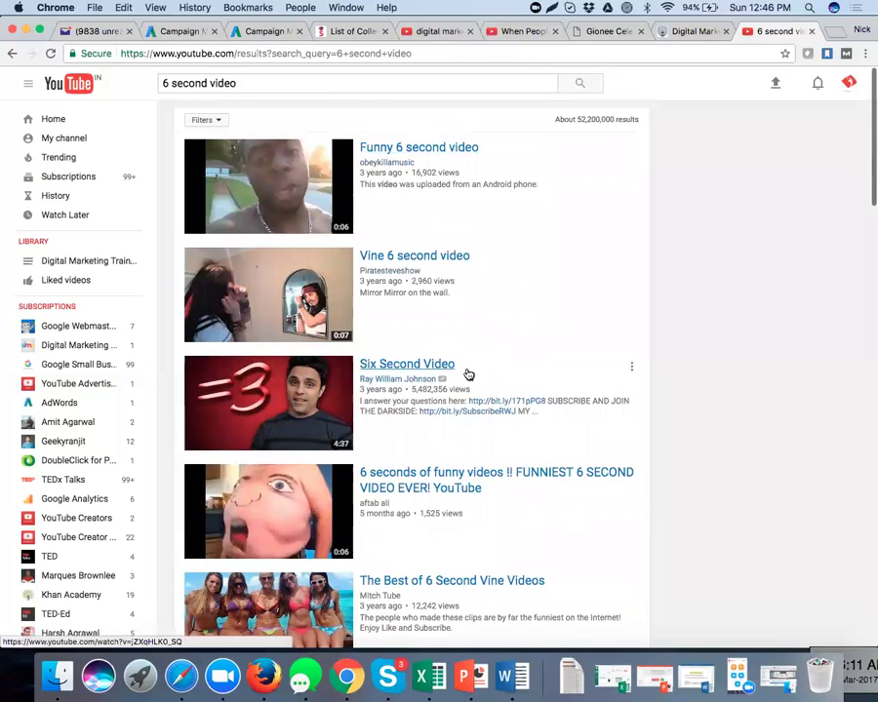
scroll(466, 372, "down", 6)
scroll(468, 374, "down", 9)
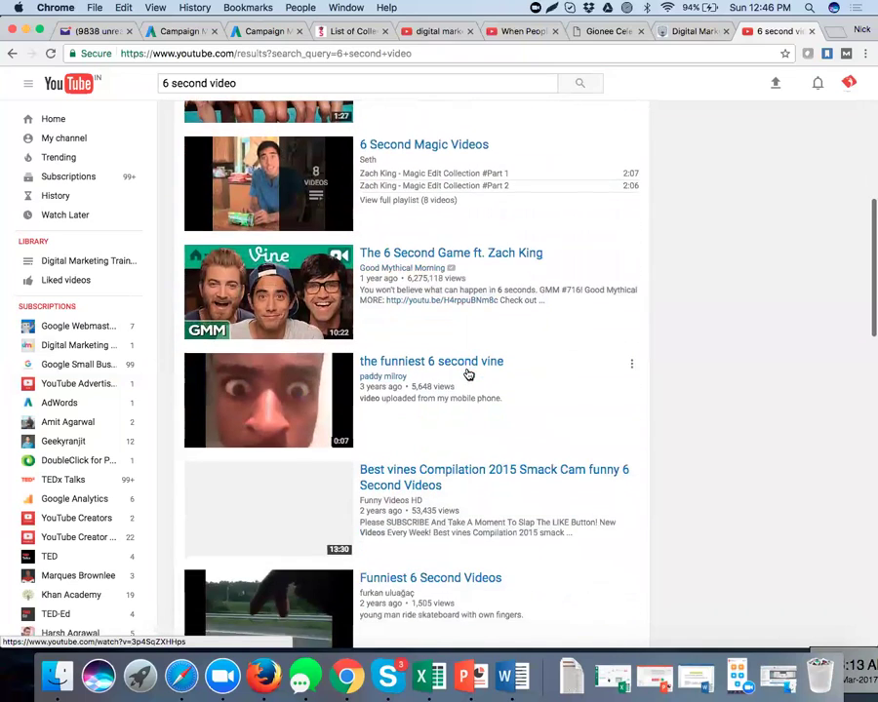
scroll(468, 374, "down", 2)
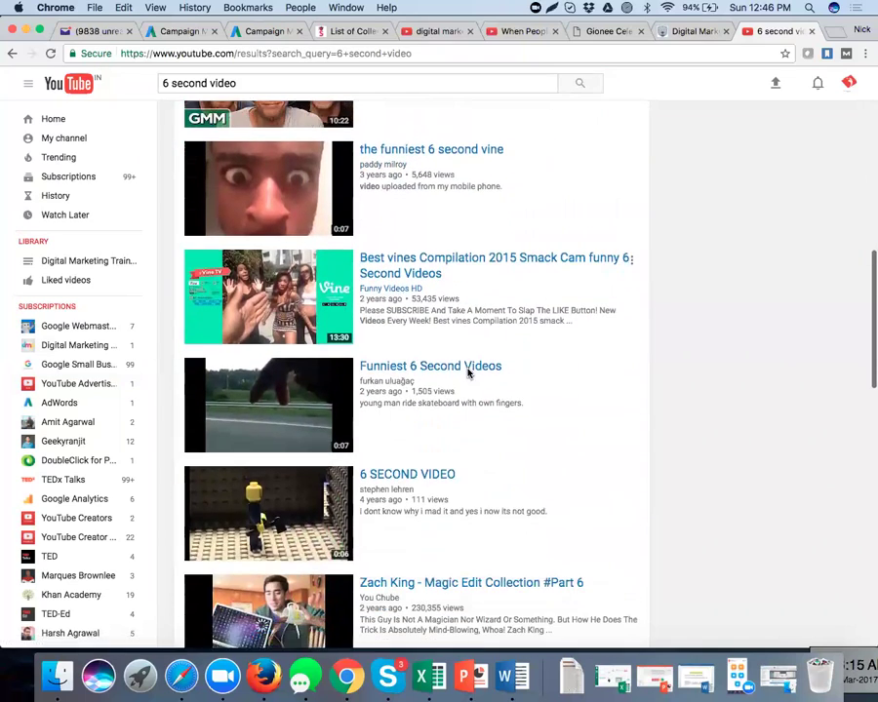
scroll(468, 375, "down", 2)
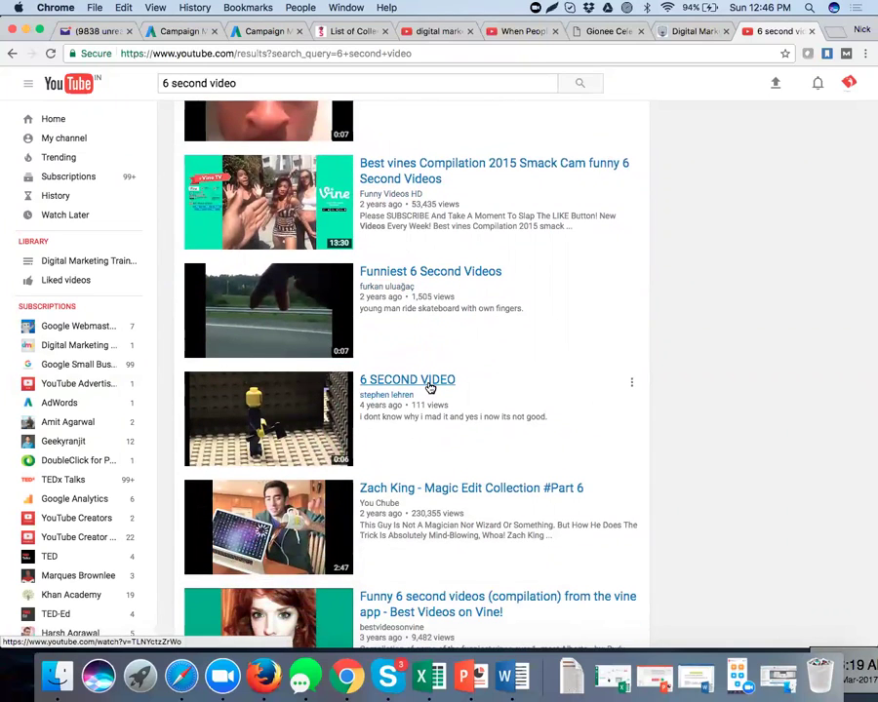
left_click(430, 387)
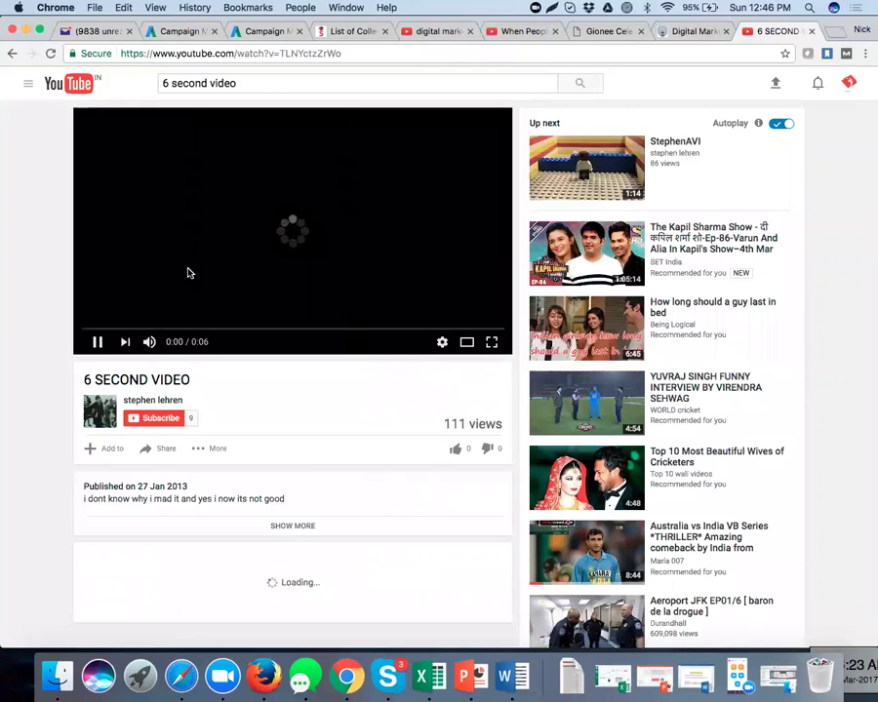
Pause the clip, select its web address, and return to the AdWords tab.
left_click(98, 341)
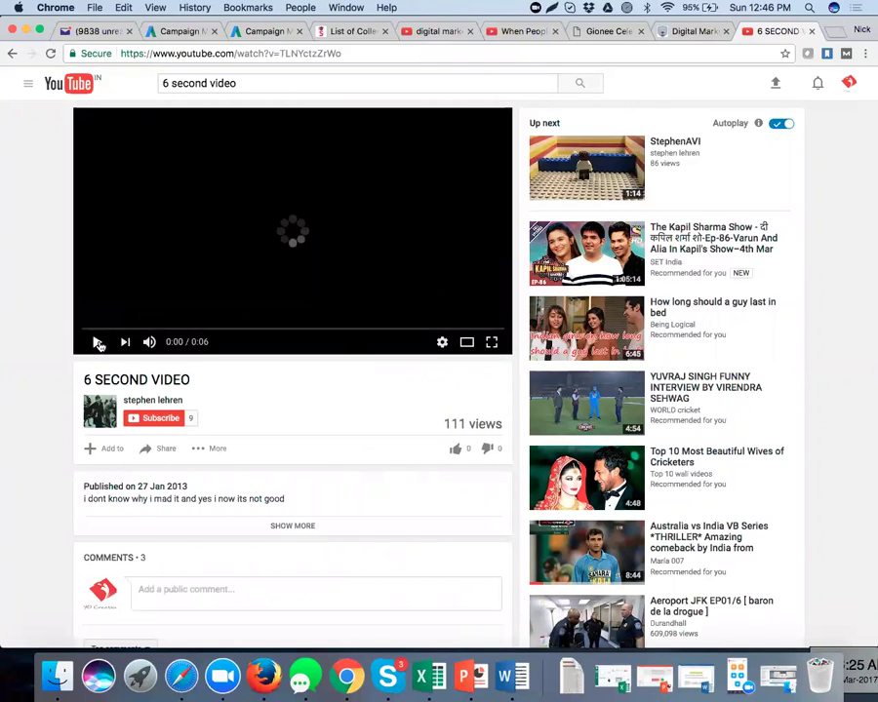
left_click(300, 55)
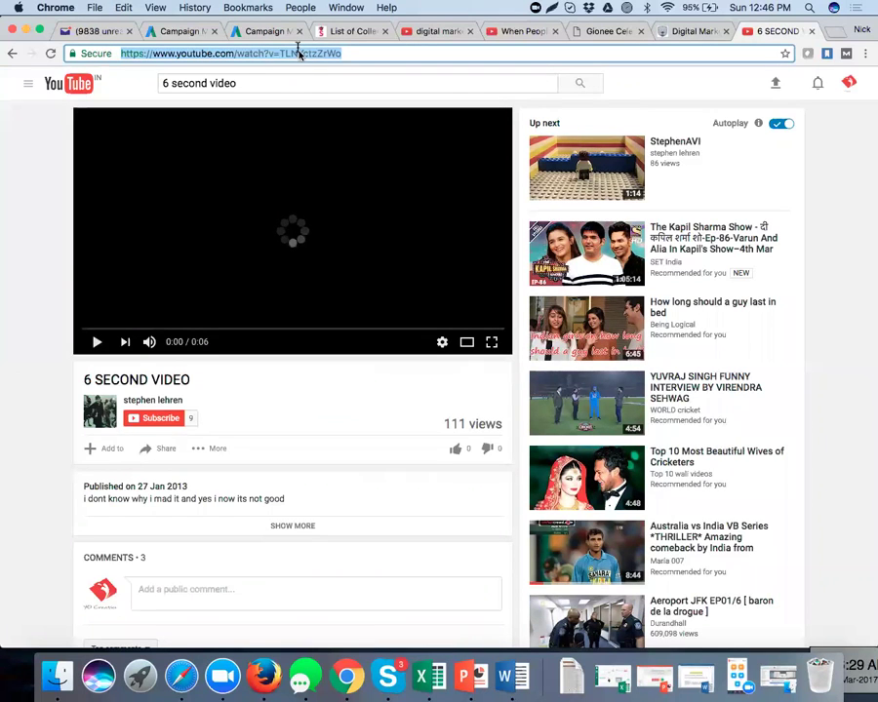
left_click(273, 31)
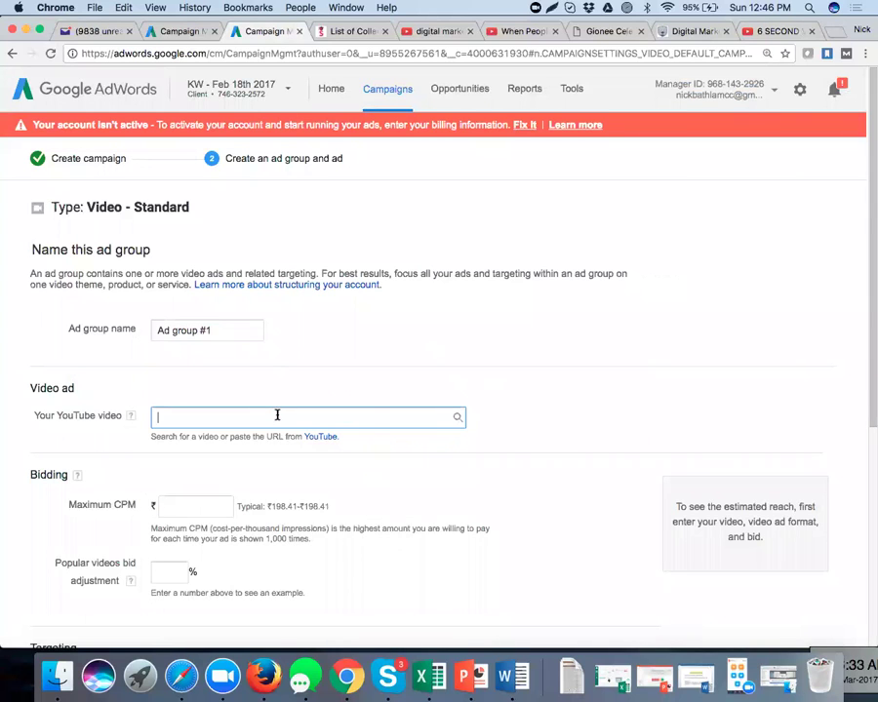
Paste the '6 SECOND VIDEO' link as the ad group's YouTube video for a 6-second bumper.
type("https://www.youtube.com/watch?v=TLNYdsZrWo")
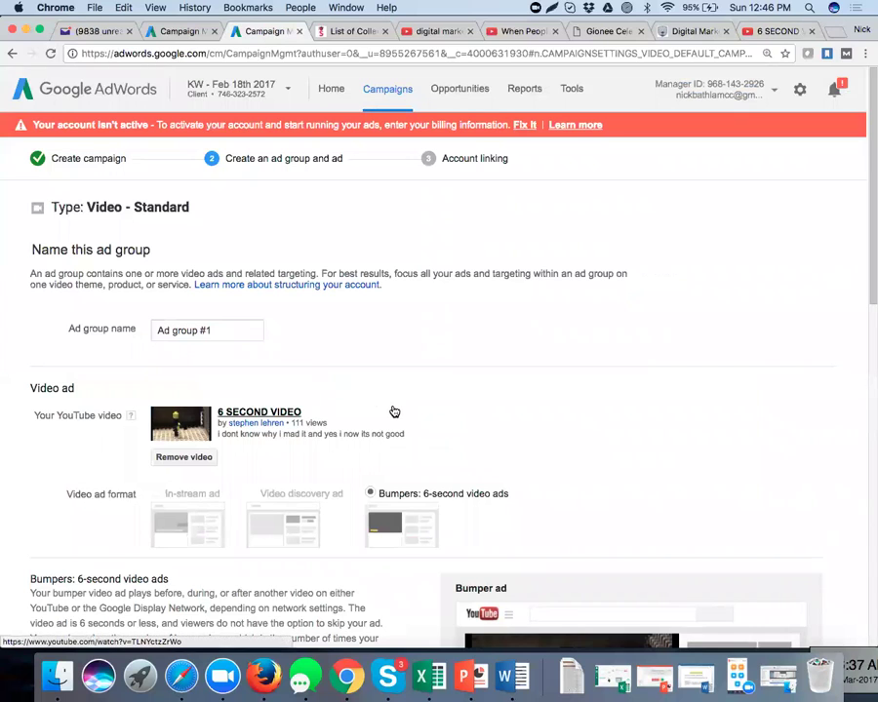
scroll(392, 411, "down", 2)
scroll(394, 411, "down", 5)
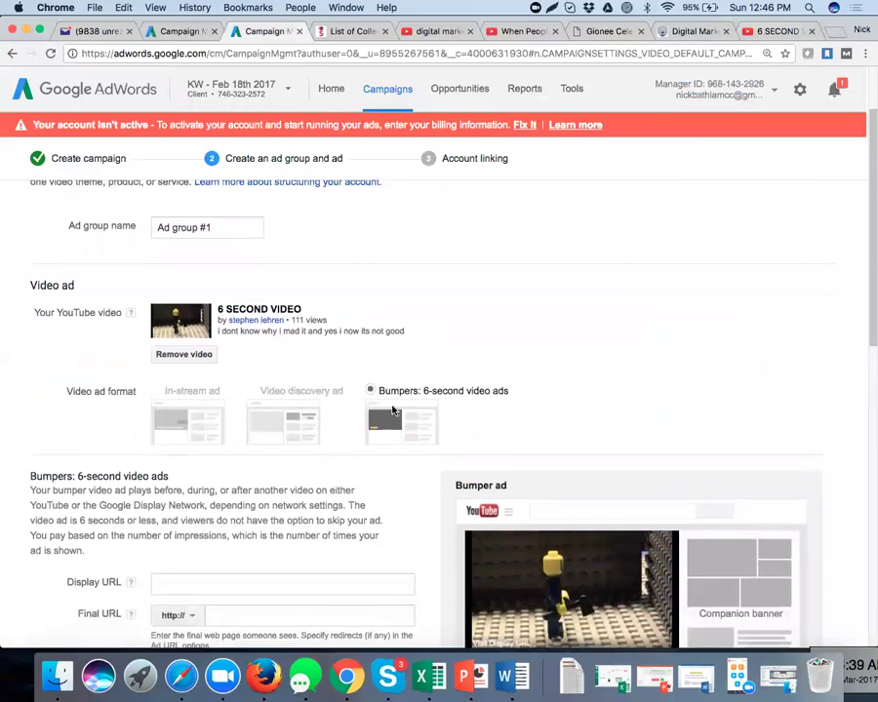
scroll(392, 412, "down", 4)
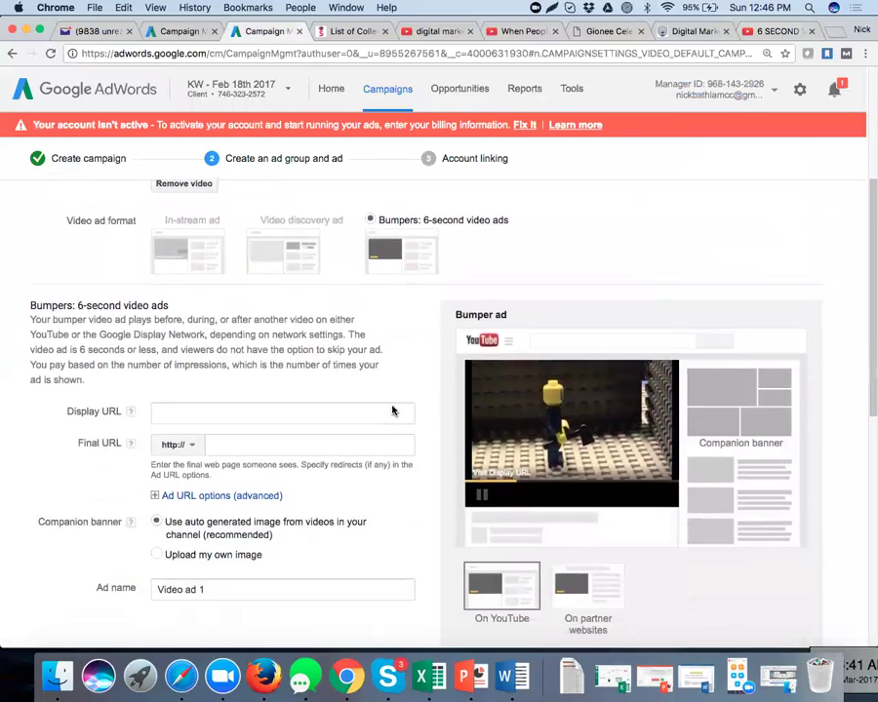
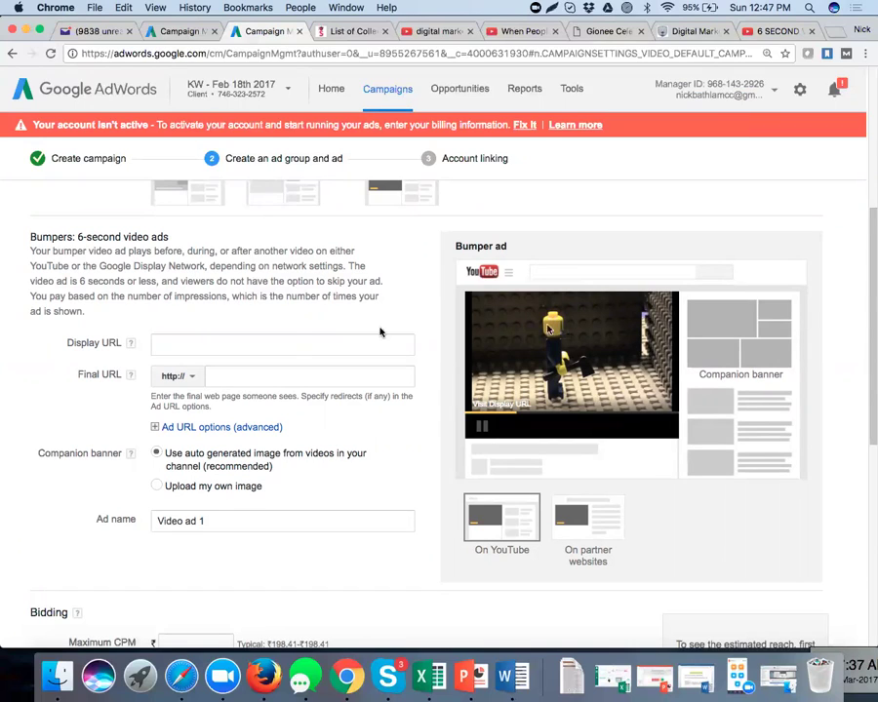
Set the bumper ad's final URL to the pasted YouTube link and display path to /6secondbumperads.
left_click(277, 371)
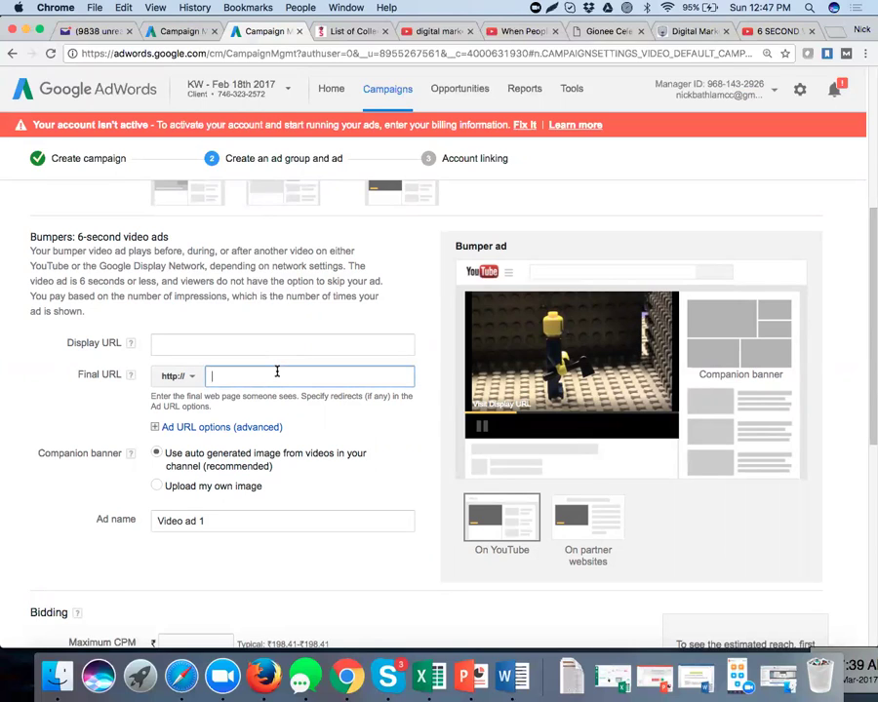
type("www.youtube.com/watch?v=TLNYctzZrWo")
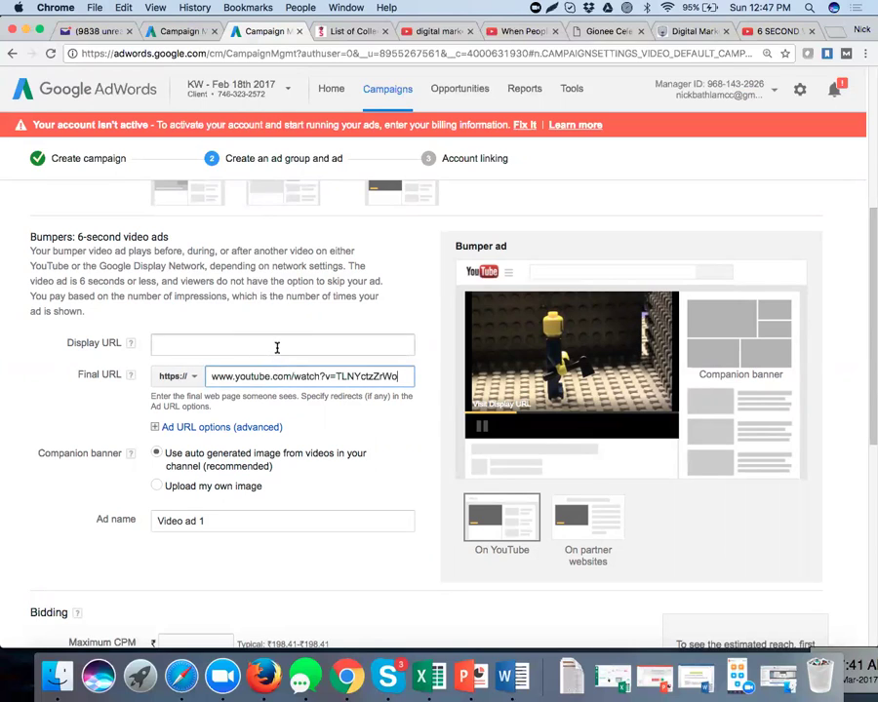
left_click(277, 345)
type("/")
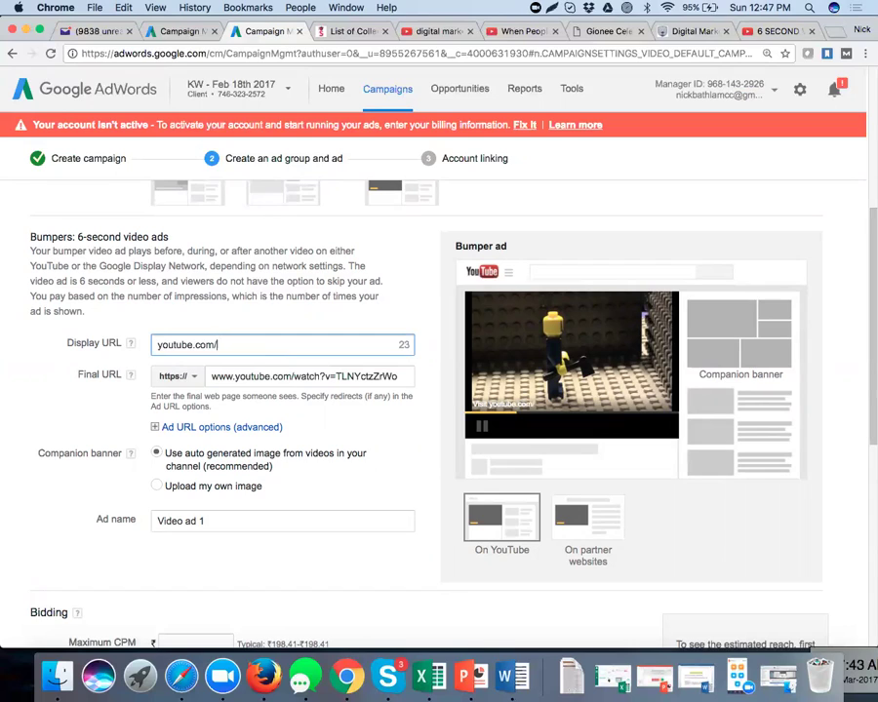
type("6secondbu")
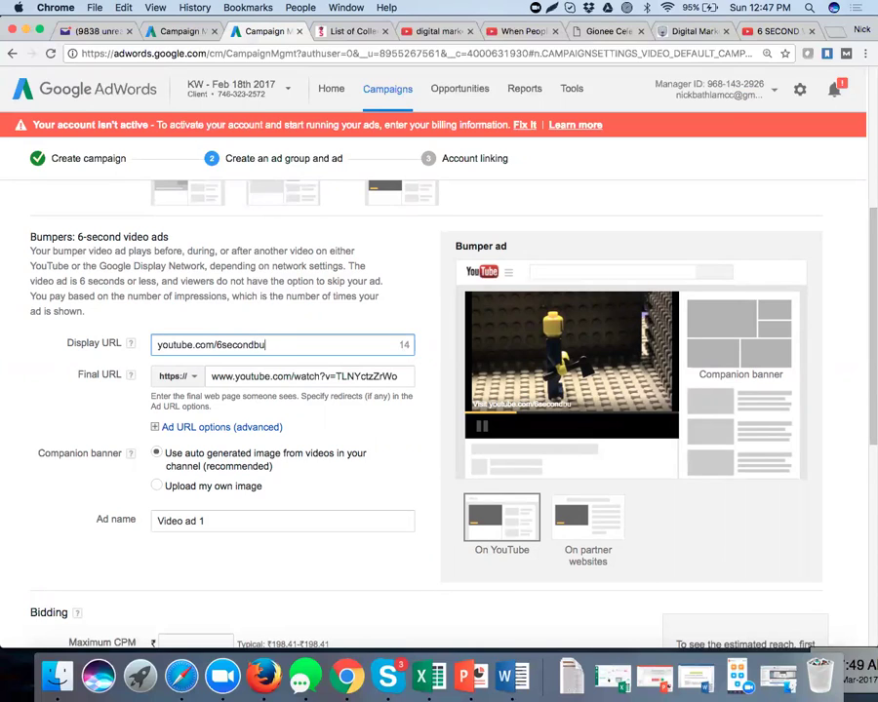
type("mperads")
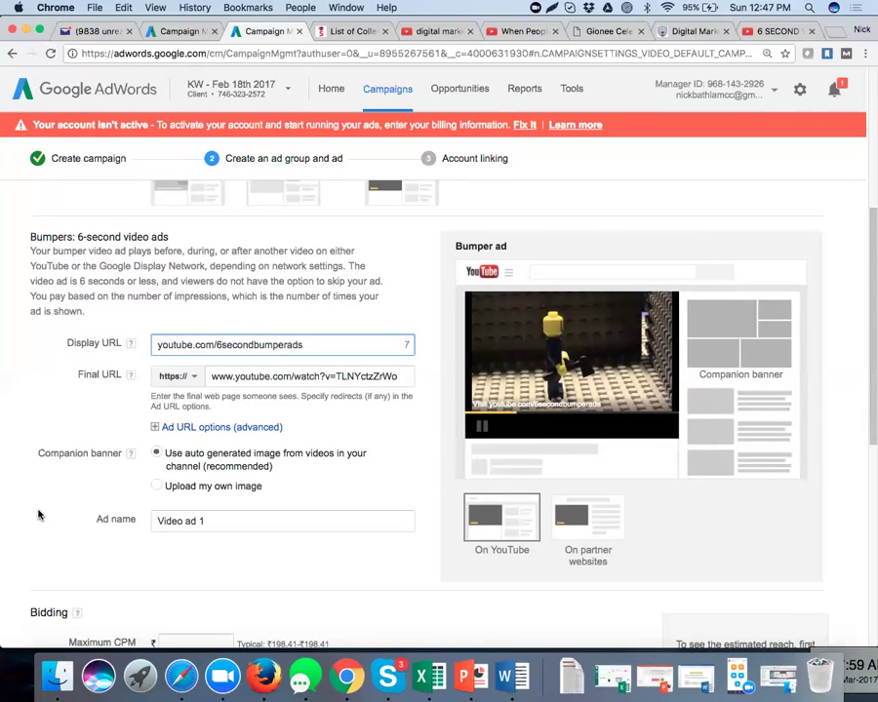
Enter a ₹200 maximum CPM bid and review the resulting daily reach estimates.
scroll(39, 514, "down", 2)
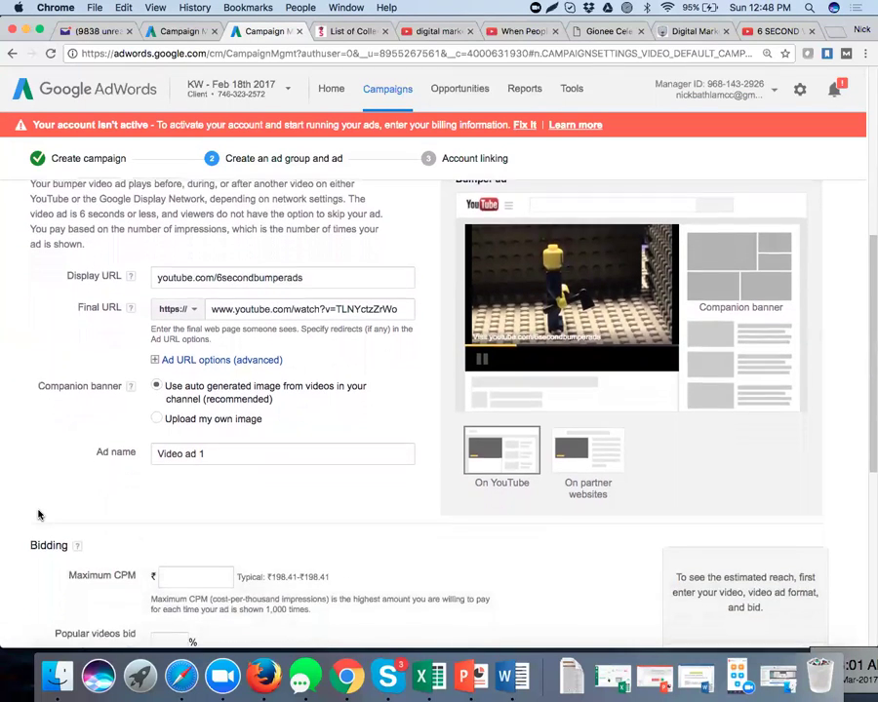
scroll(39, 514, "down", 3)
left_click(176, 461)
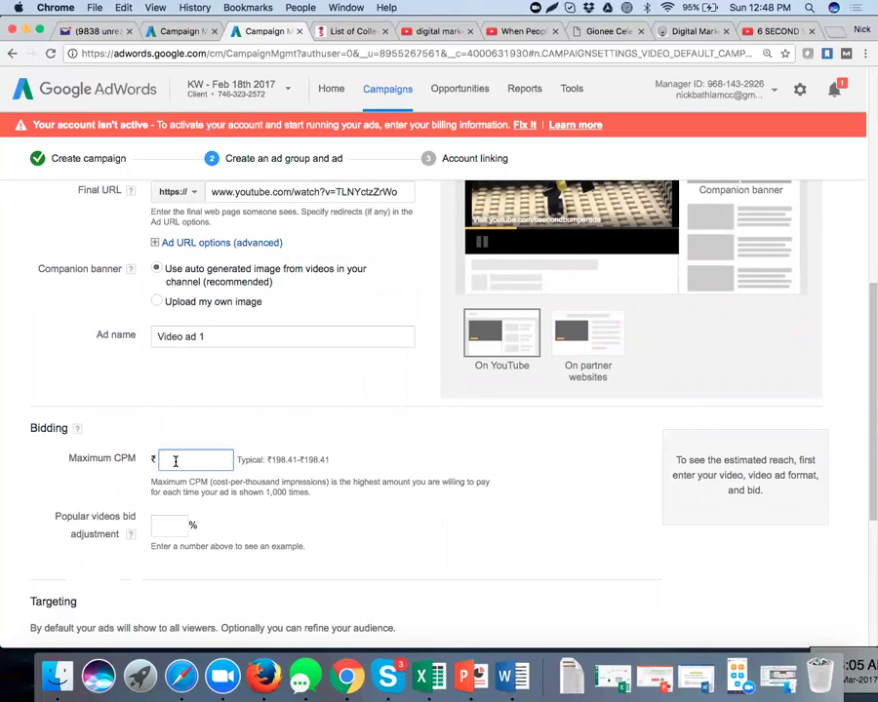
type("200")
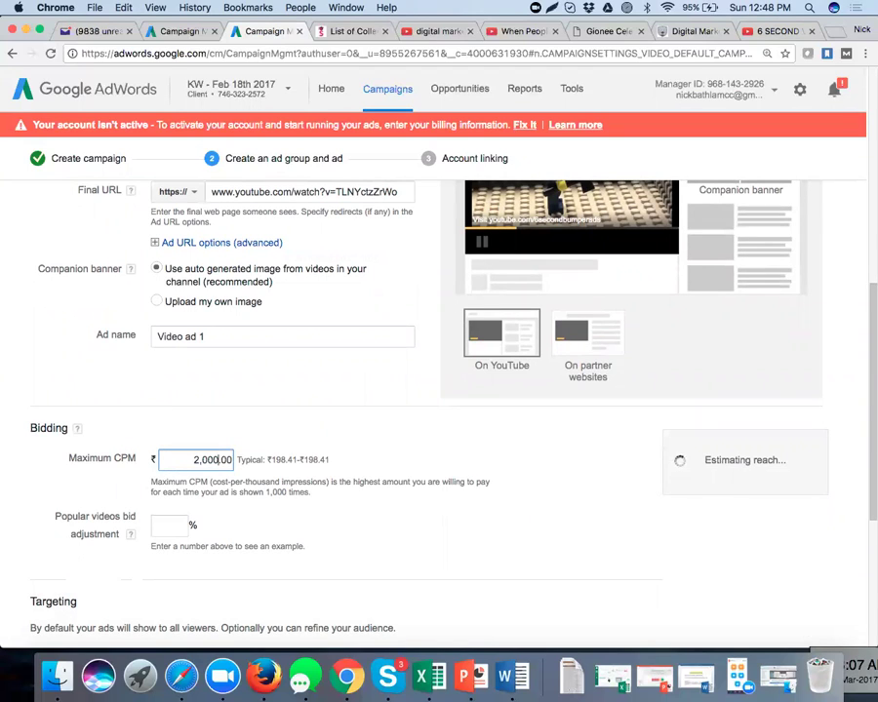
left_click(362, 442)
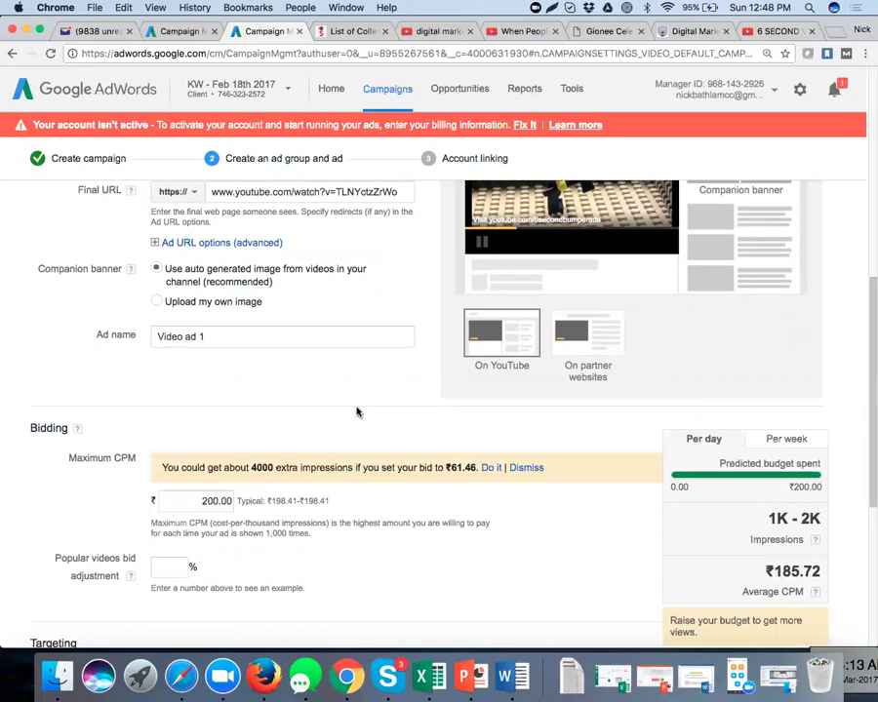
scroll(357, 412, "down", 3)
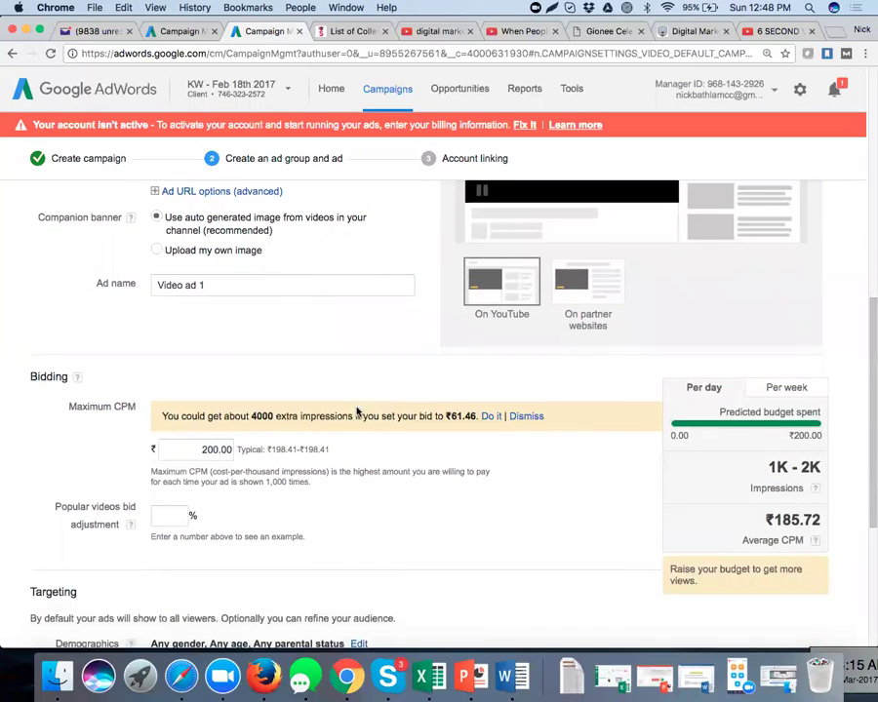
scroll(357, 412, "down", 2)
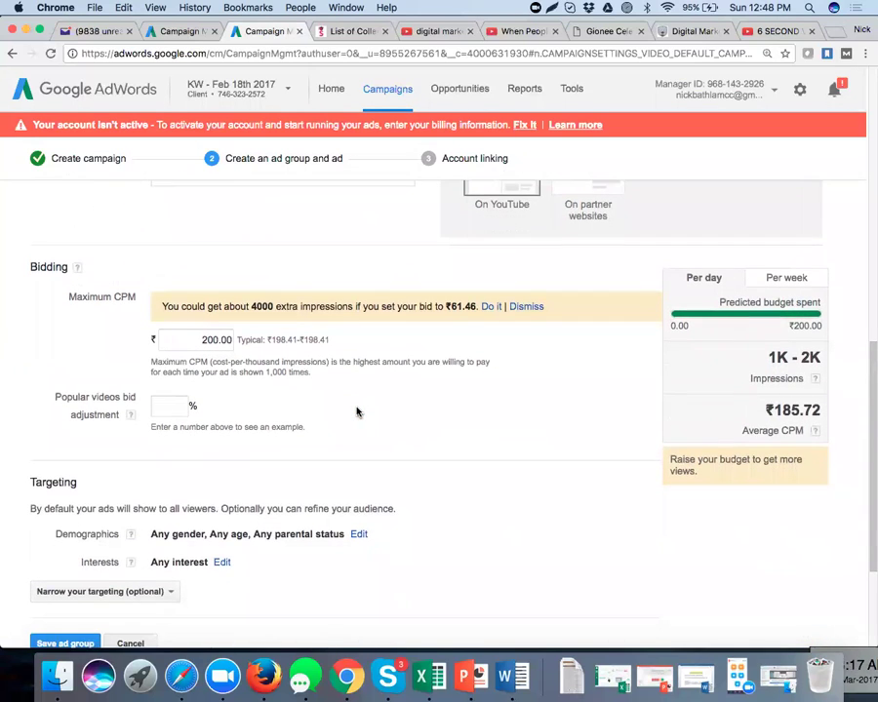
scroll(357, 412, "down", 1)
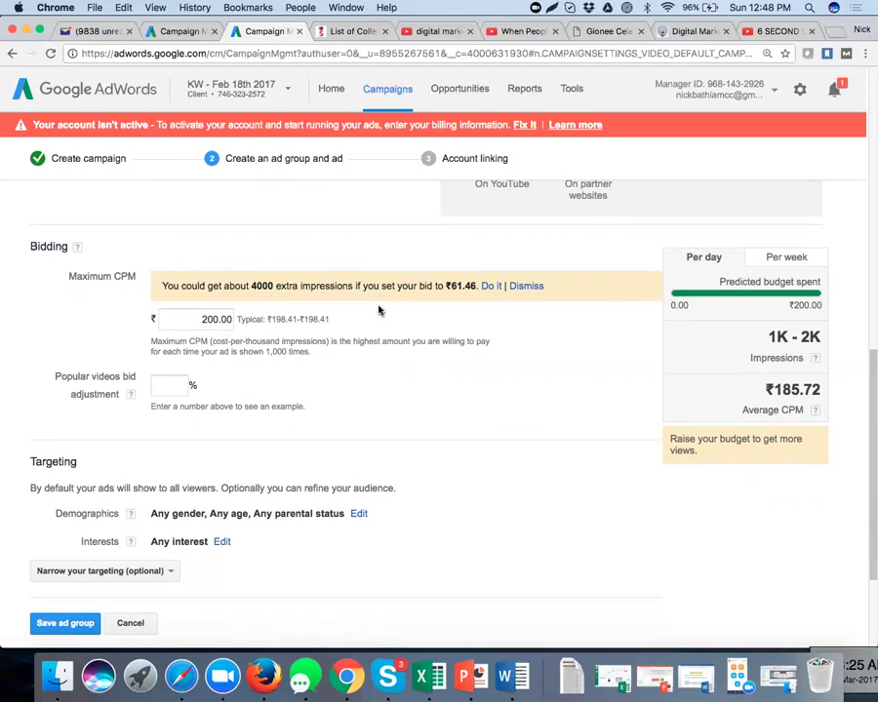
scroll(379, 311, "up", 2)
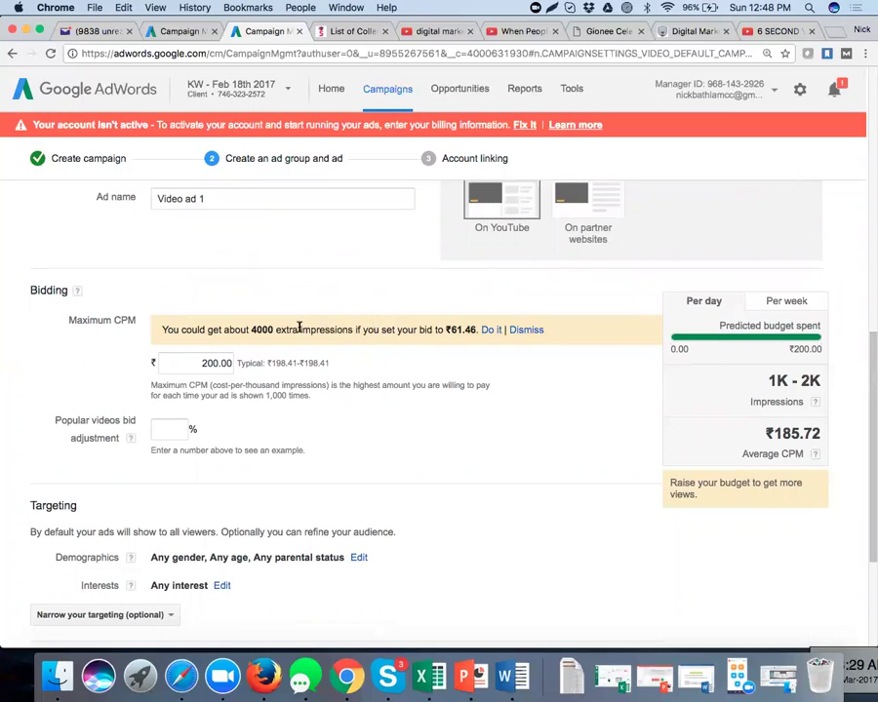
Enter a 20% Popular videos bid adjustment, turning a USD10.00 bid into USD12.00.
left_click(173, 435)
type("20")
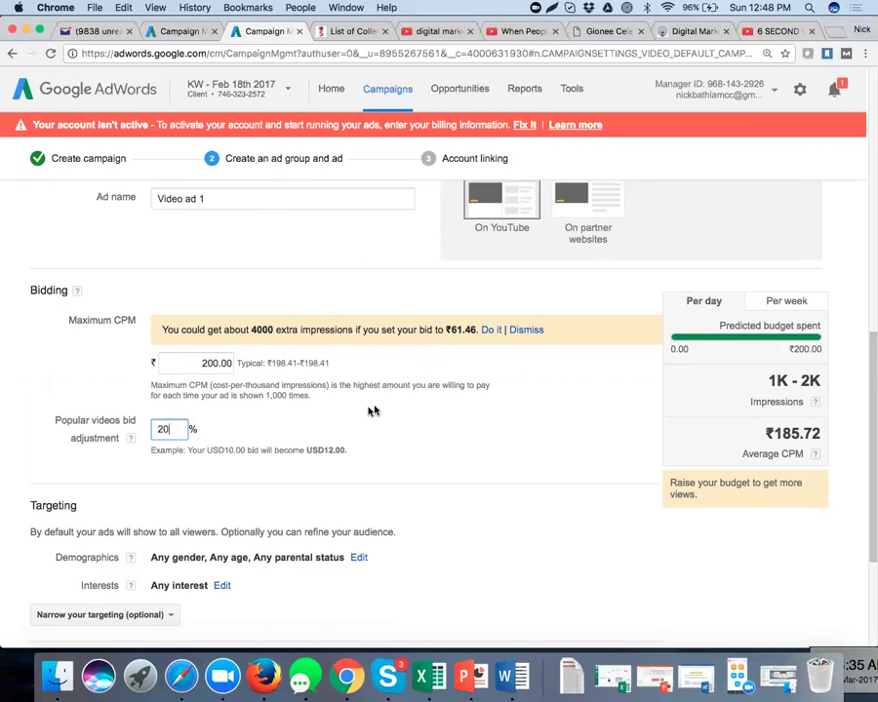
left_click(414, 412)
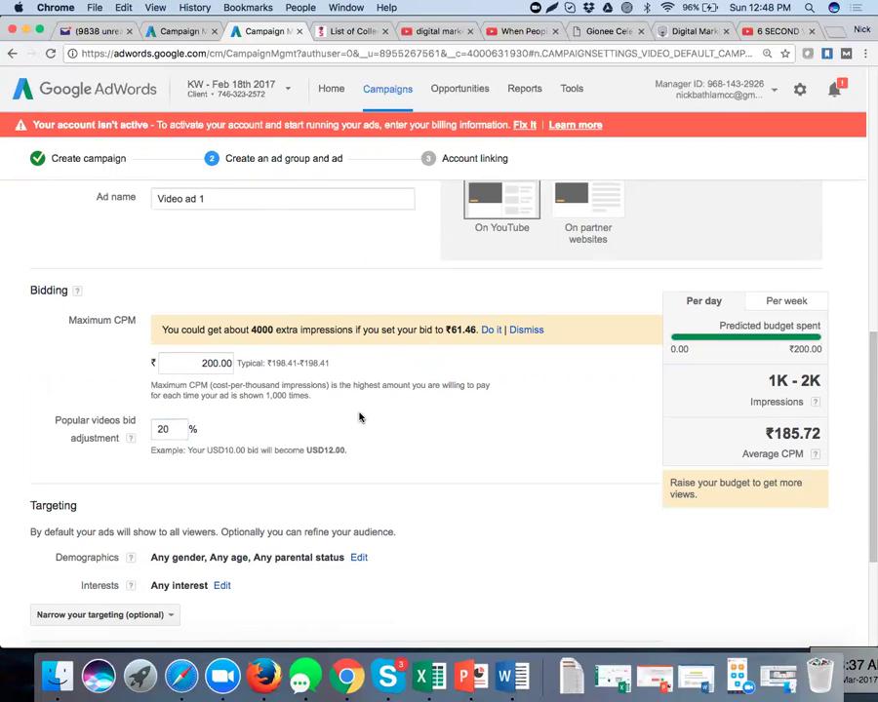
scroll(358, 416, "down", 2)
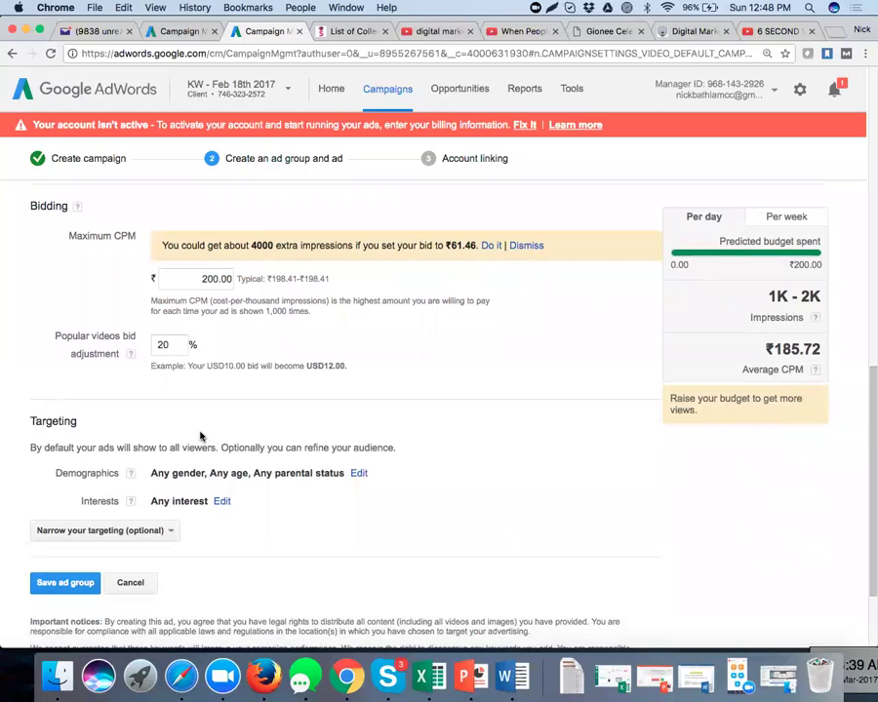
Save the ad group, then finish the Account linking step without linking a channel.
left_click(67, 584)
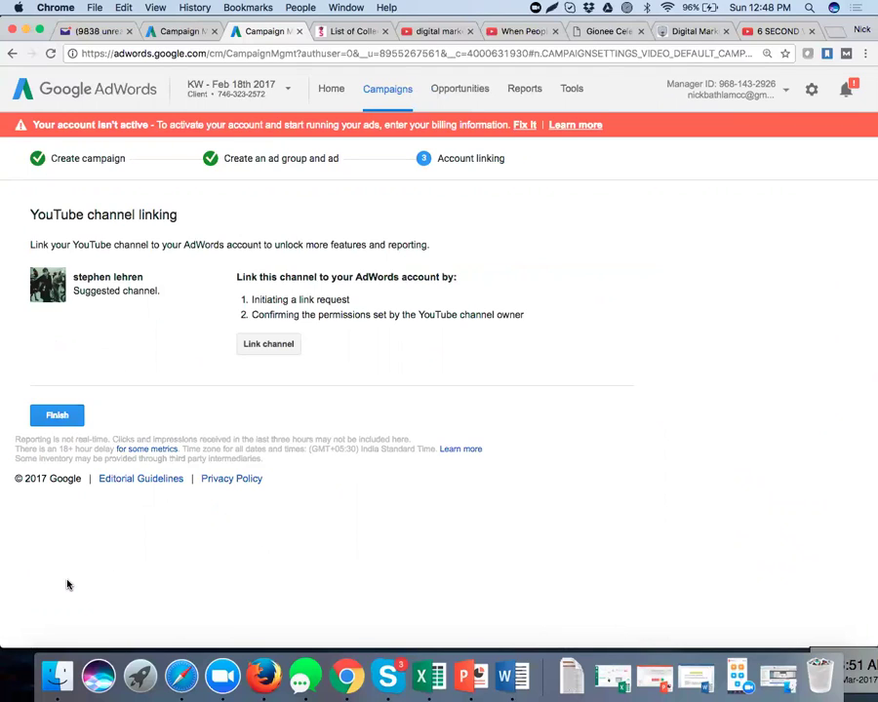
left_click(56, 416)
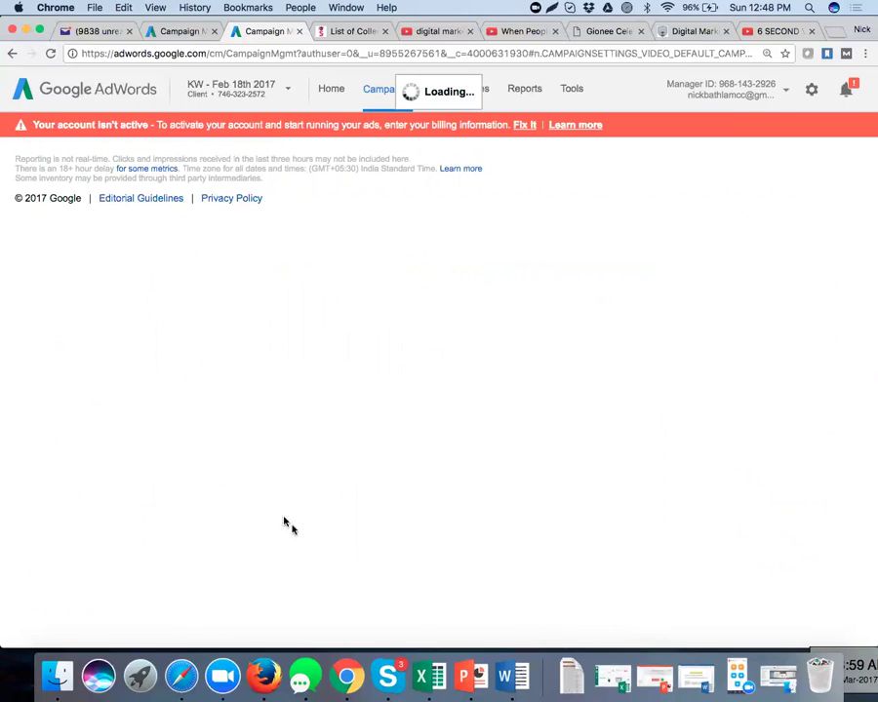
Bring the Word notes document forward and scroll through it.
left_click(506, 671)
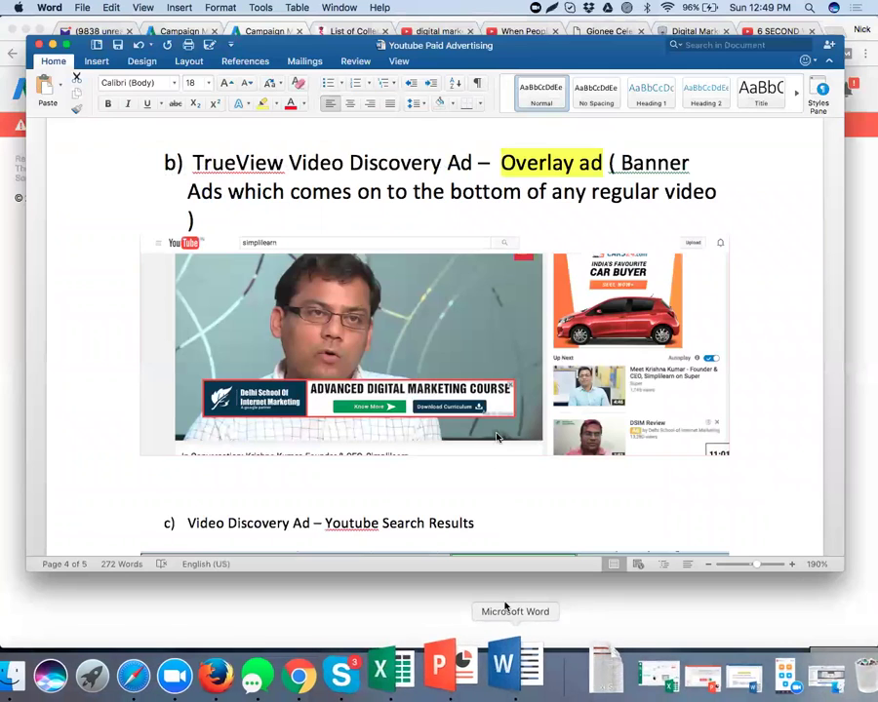
scroll(496, 435, "down", 5)
scroll(496, 435, "down", 10)
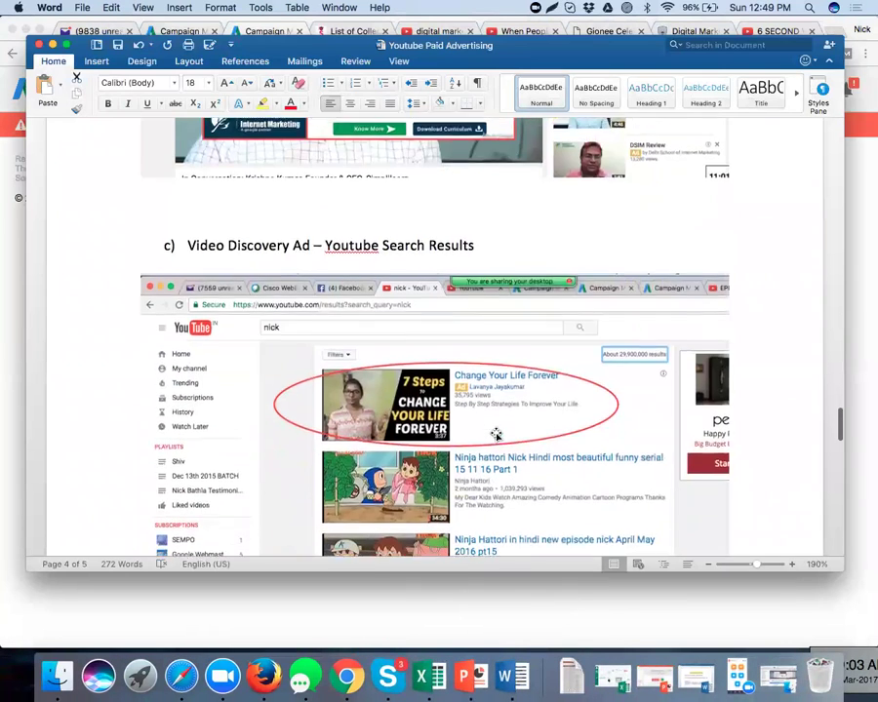
scroll(494, 432, "down", 10)
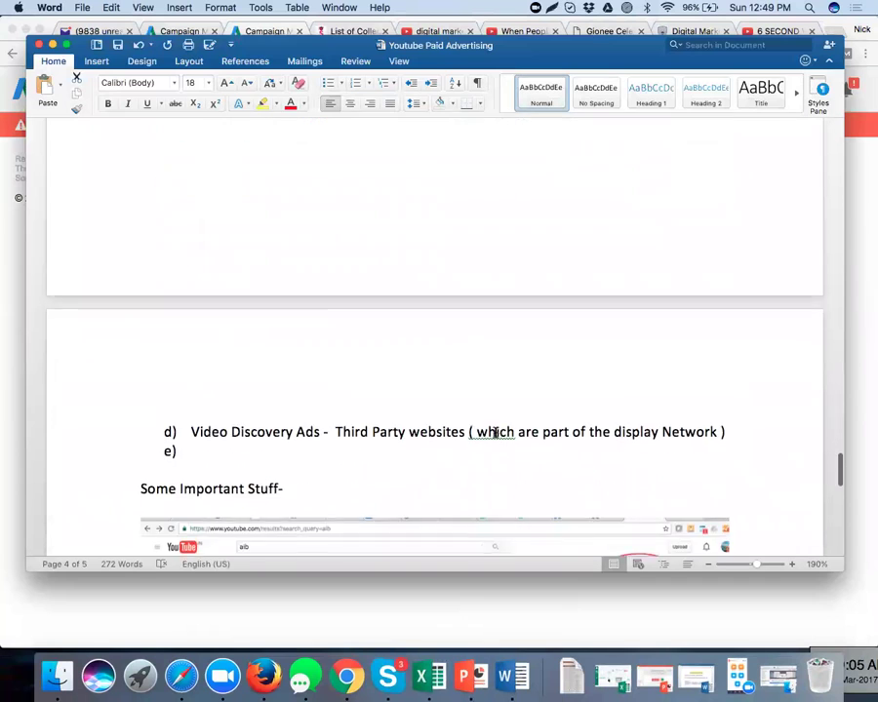
scroll(496, 435, "down", 10)
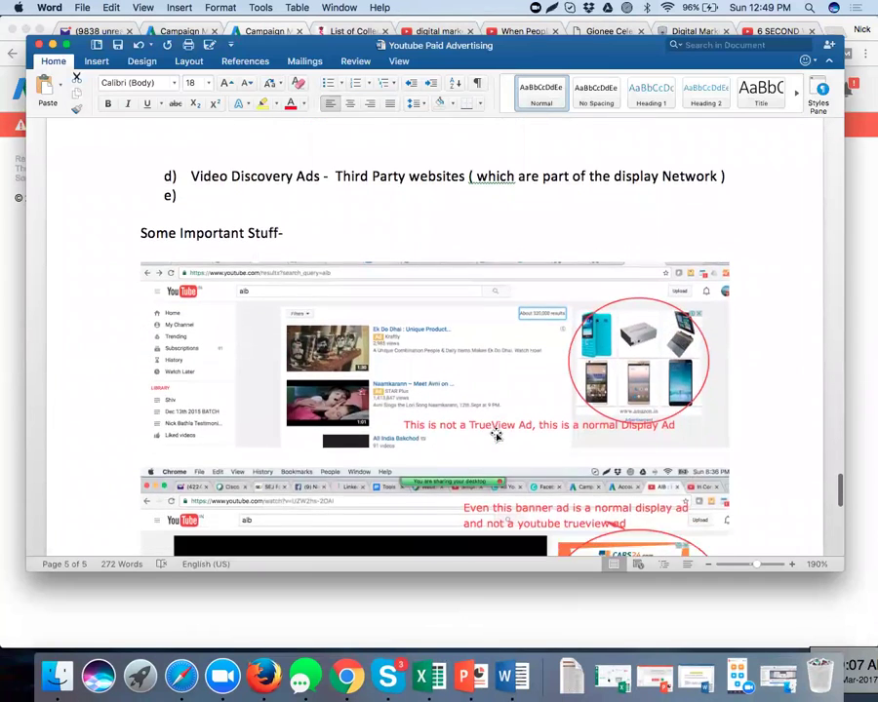
scroll(497, 435, "down", 3)
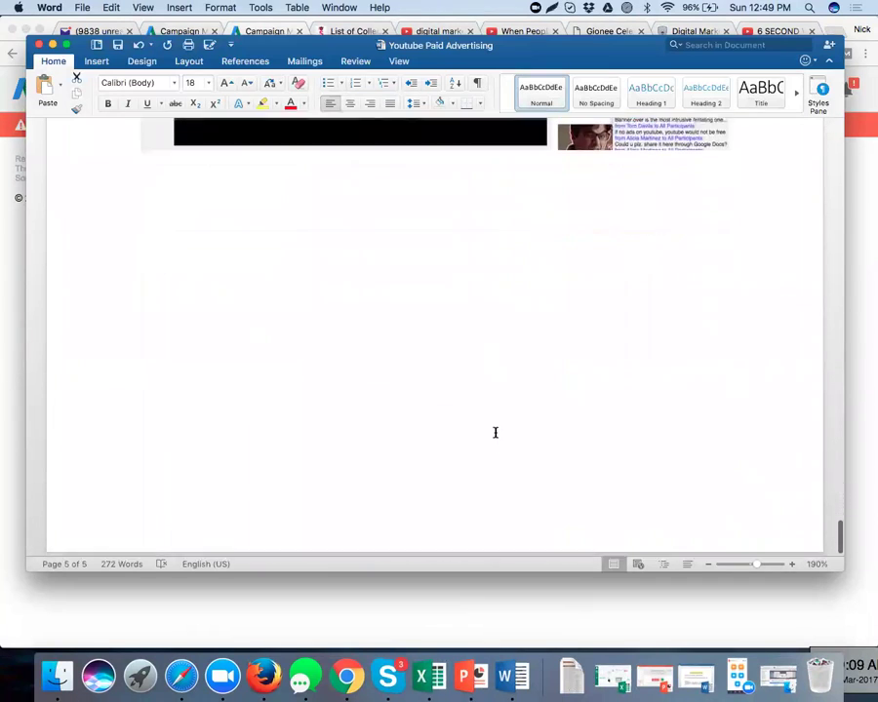
scroll(498, 436, "up", 10)
scroll(496, 434, "up", 20)
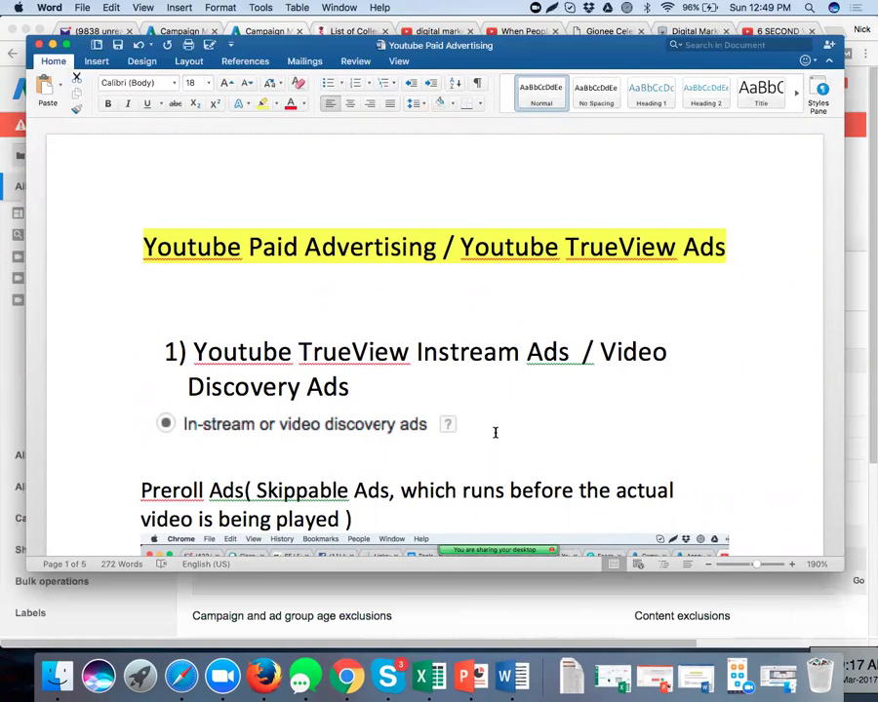
Minimize Word and switch Chrome to the '6 SECOND VIDEO' tab.
left_click(53, 45)
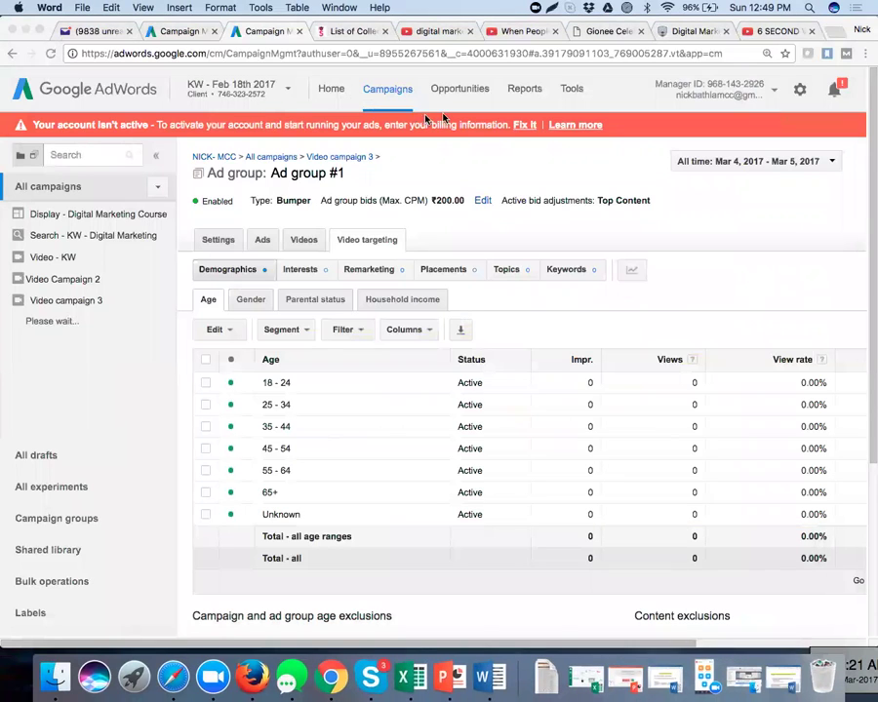
left_click(522, 156)
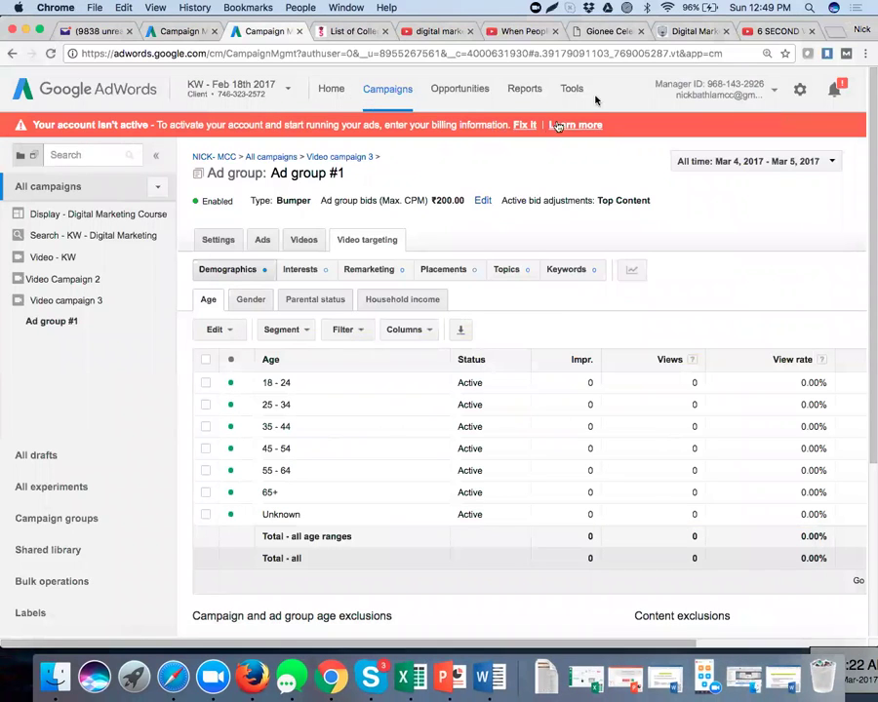
left_click(761, 33)
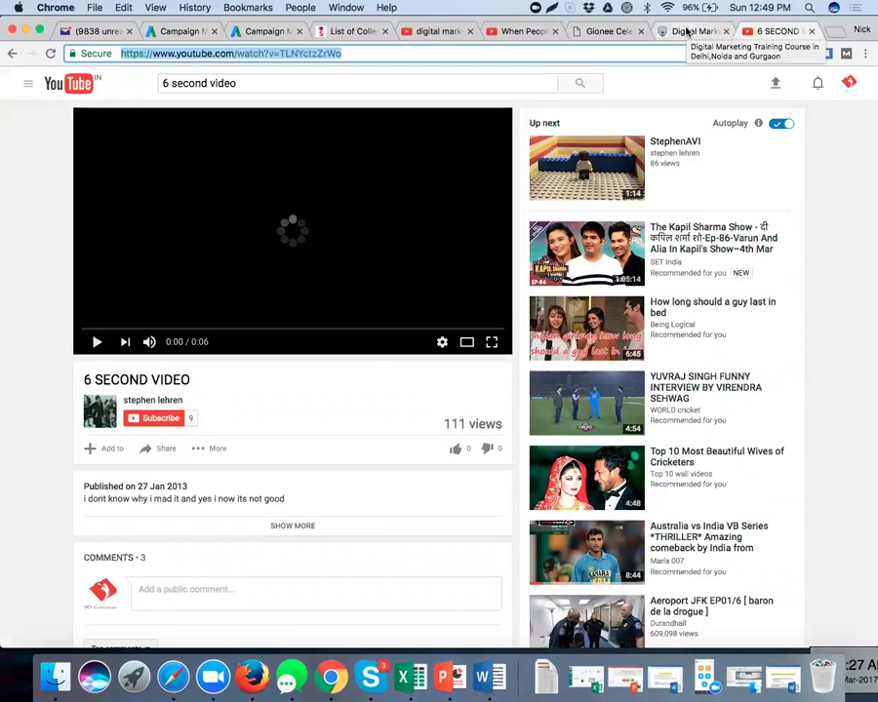
Look through the KnowledgeWoods, Gionee, YouTube, search and AdWords tabs, then open a new tab.
left_click(686, 32)
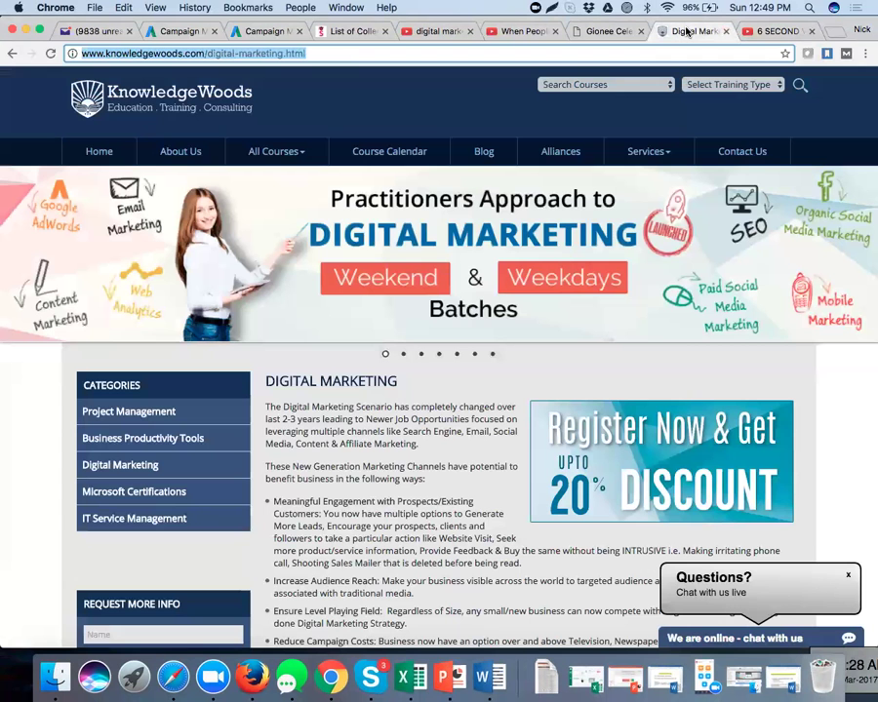
left_click(612, 31)
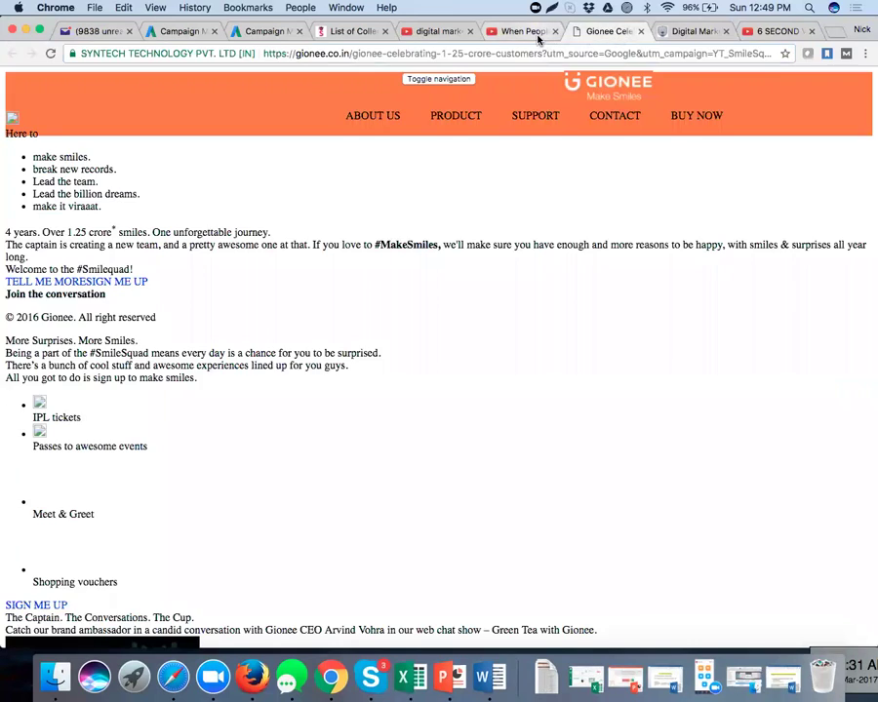
left_click(537, 34)
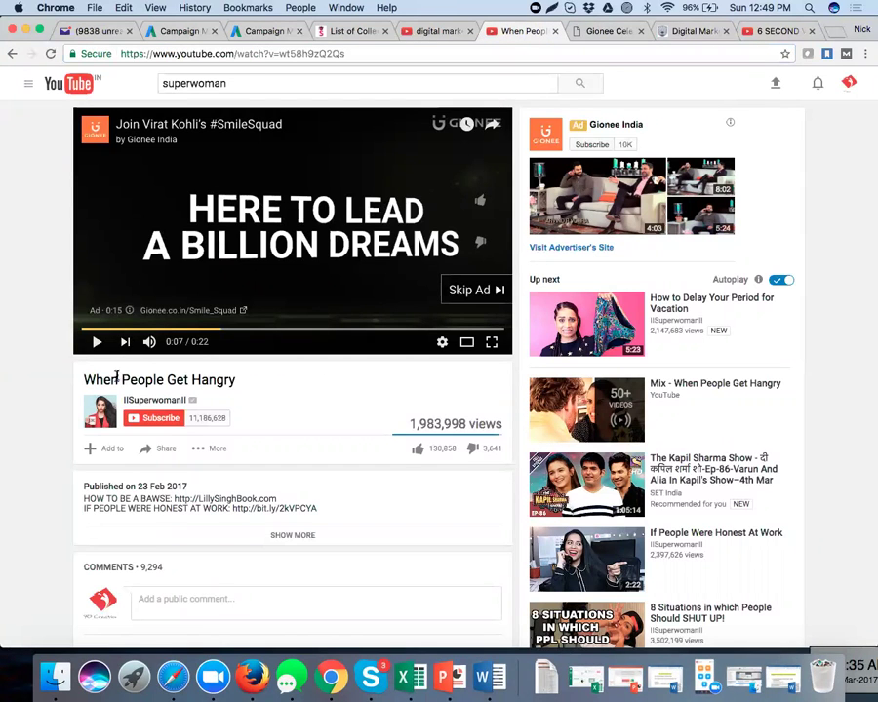
left_click(75, 88)
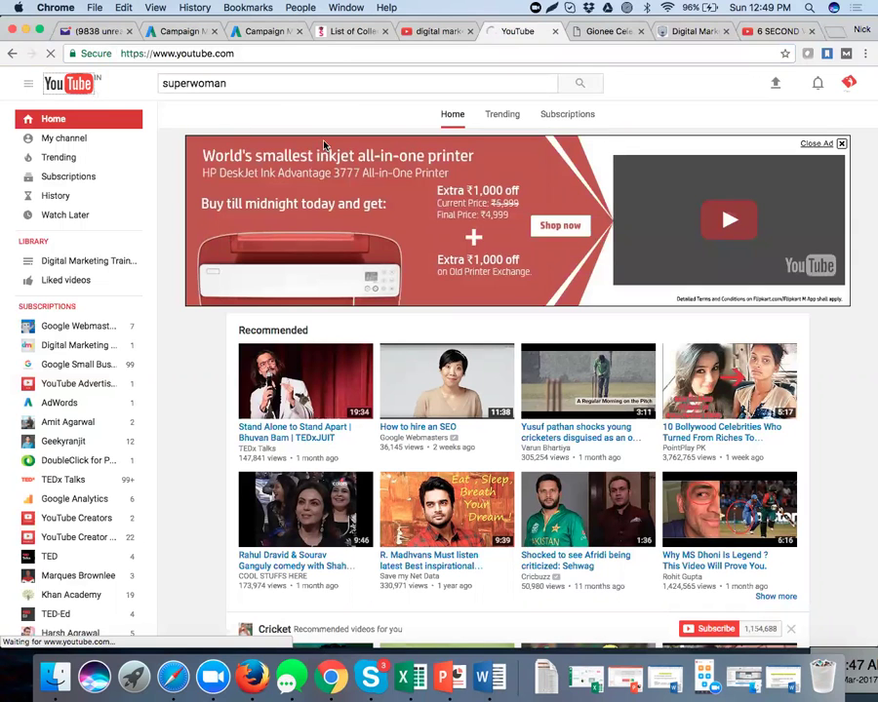
left_click(431, 32)
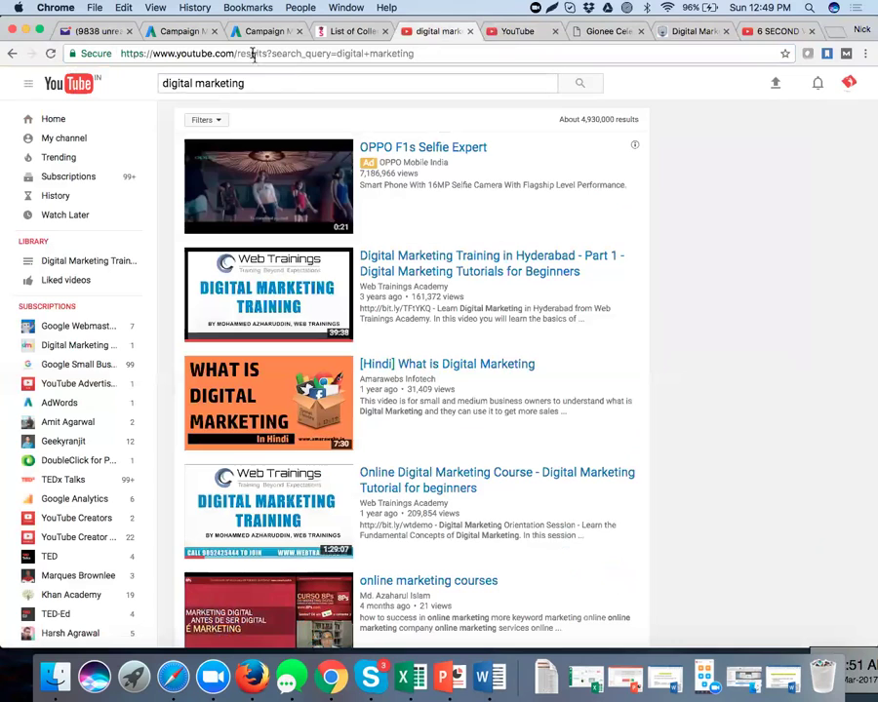
left_click(255, 32)
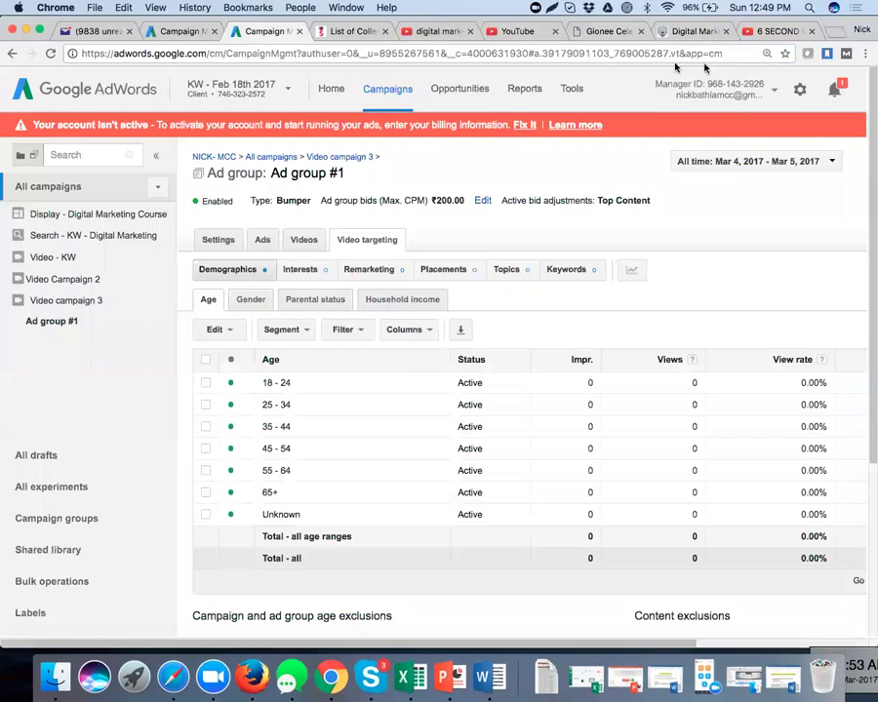
left_click(837, 36)
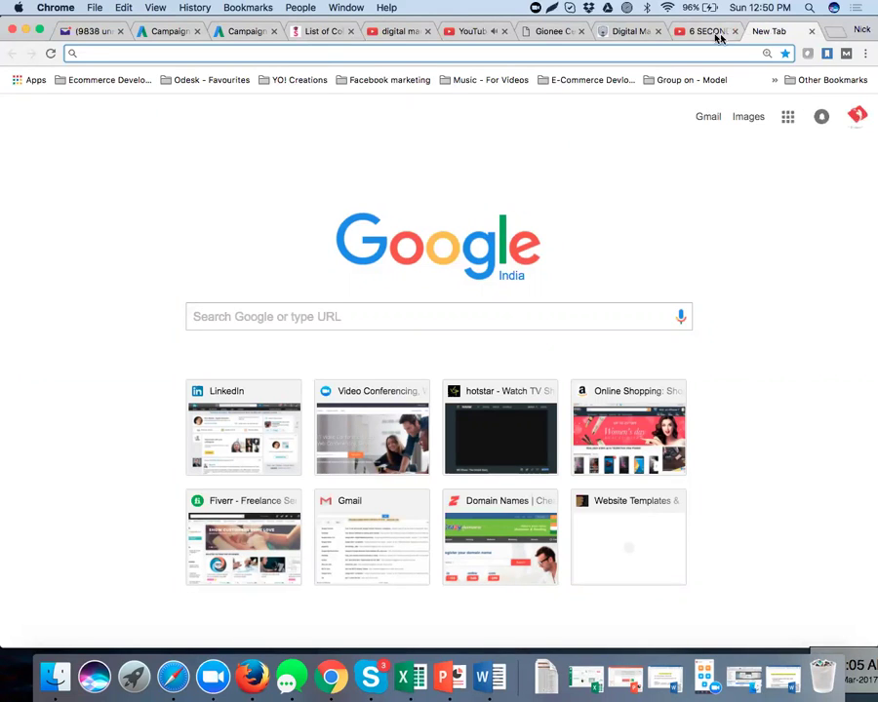
Mute the sound and close the YouTube home page tab.
key("XF86AudioMute")
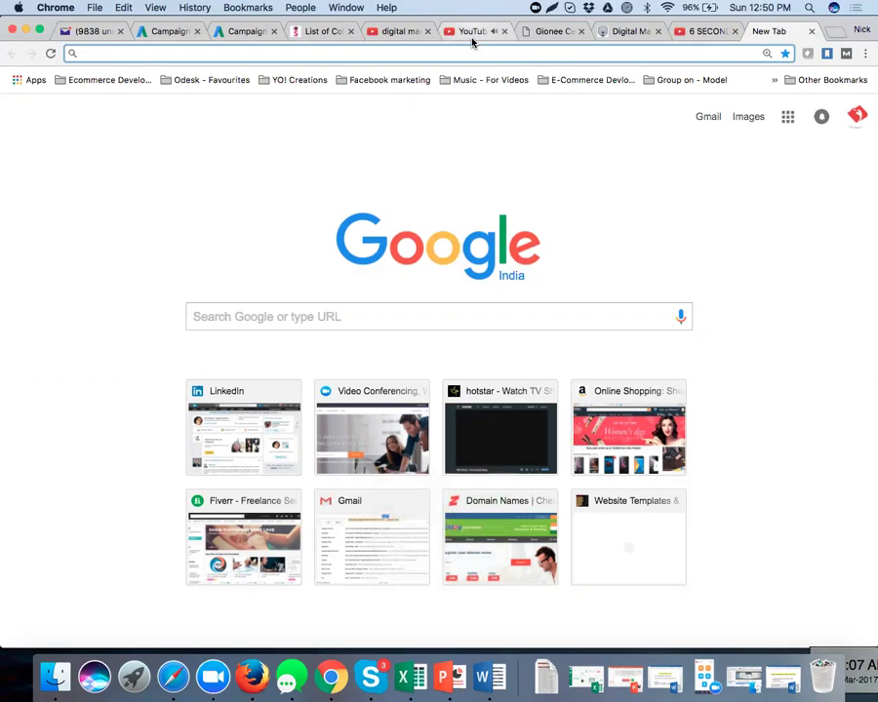
left_click(472, 39)
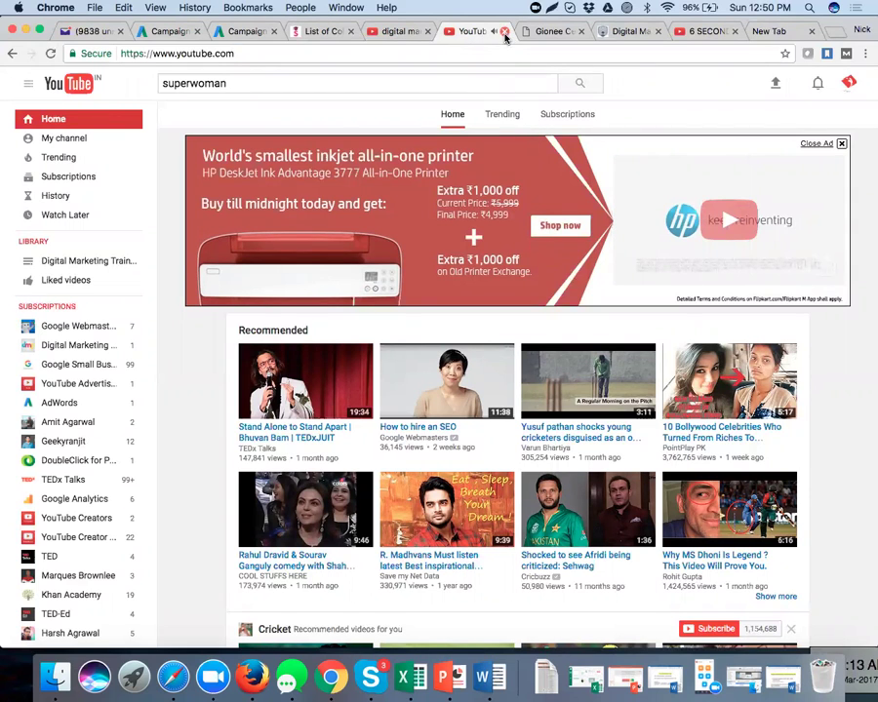
key("super+w")
Search Google for 'bing ads' and open the Bing Ads Search Engine Marketing result.
left_click(747, 33)
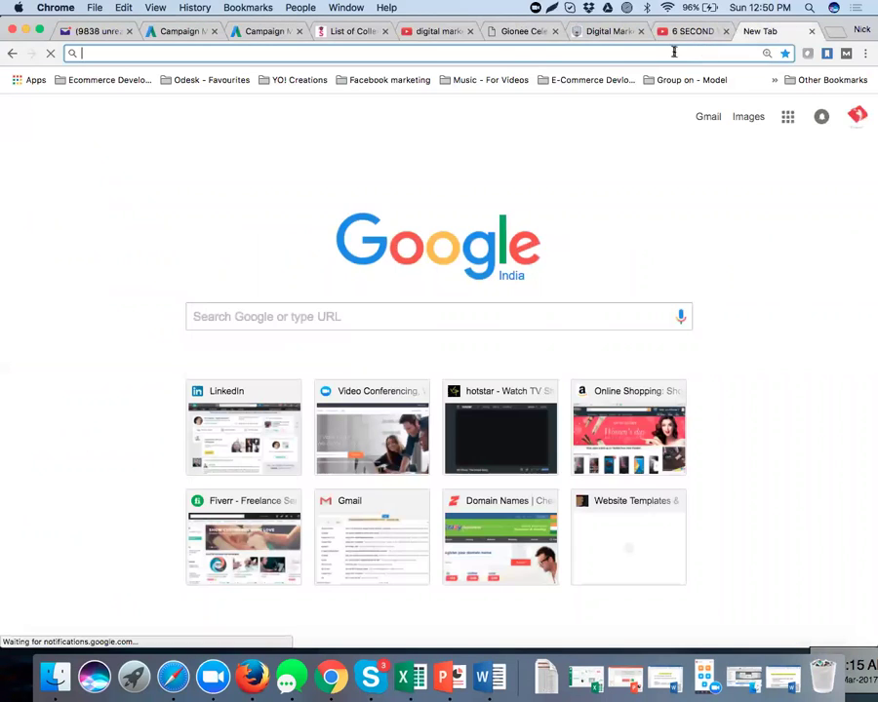
type("bing ads")
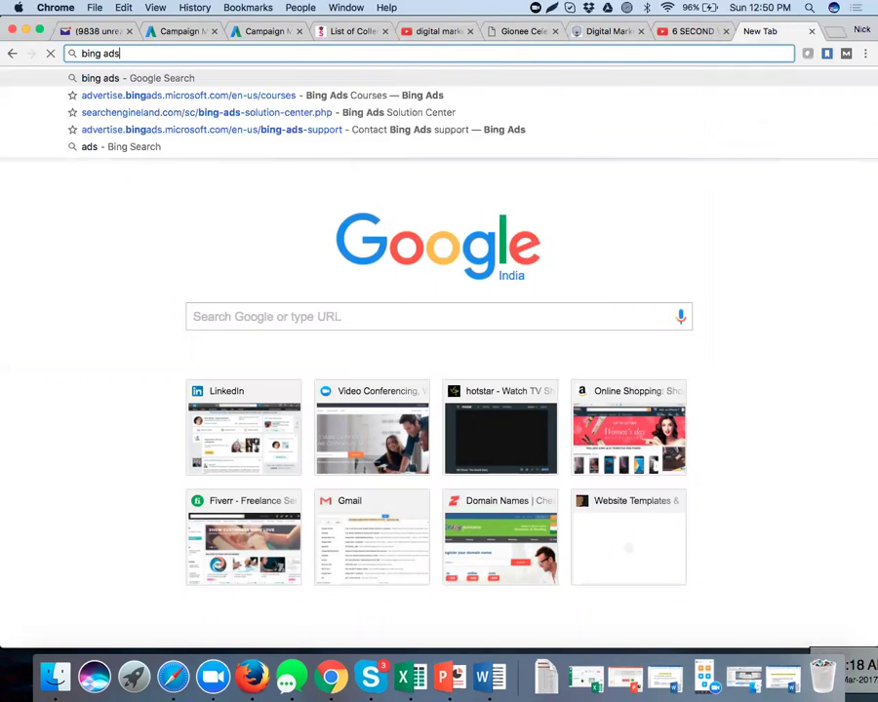
key("Return")
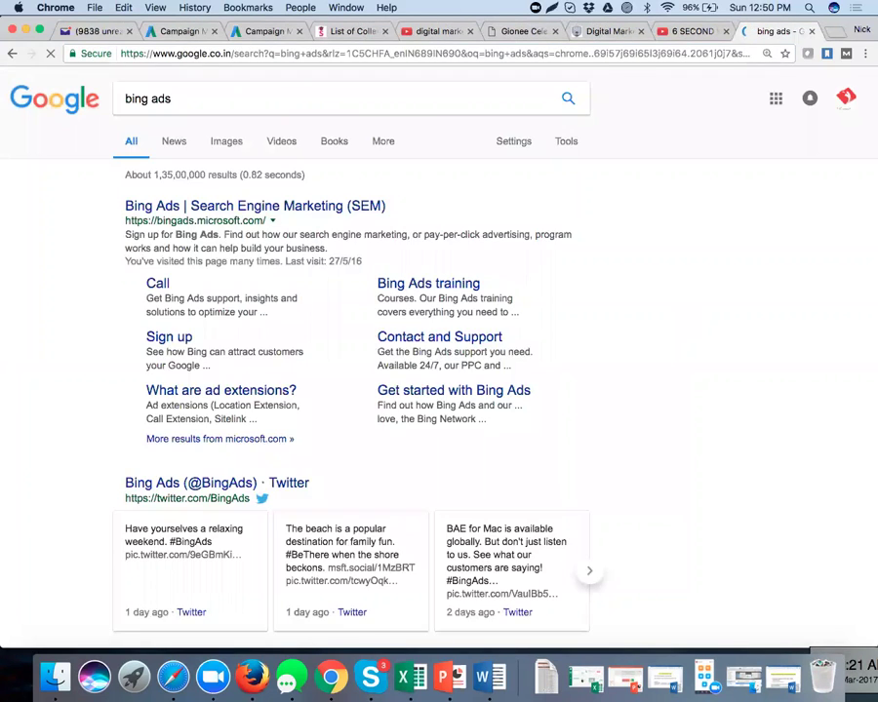
left_click(362, 211)
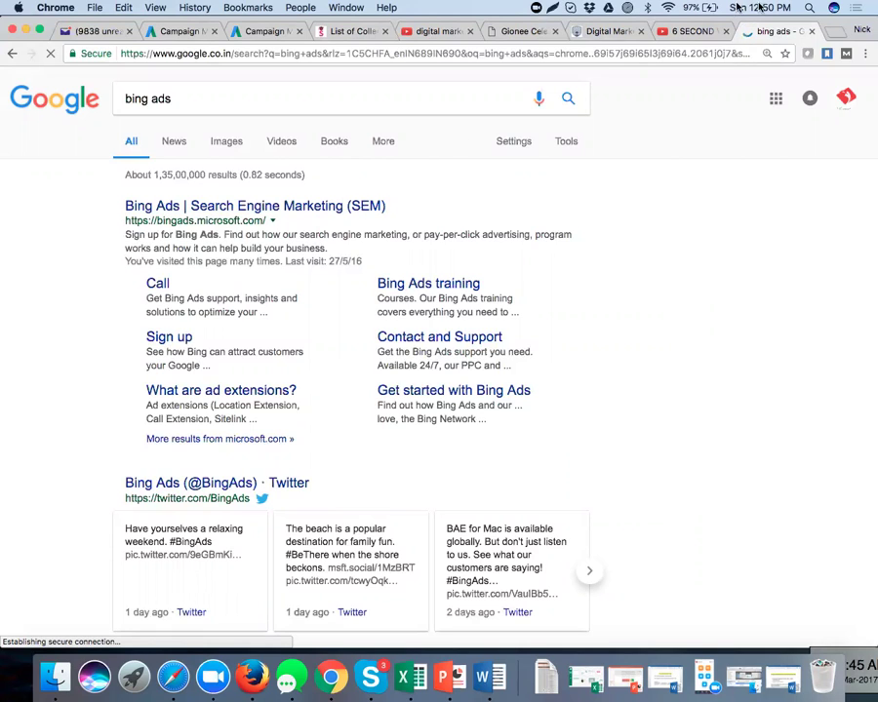
Launch Google AdWords Editor from Spotlight, then return to Chrome.
left_click(809, 8)
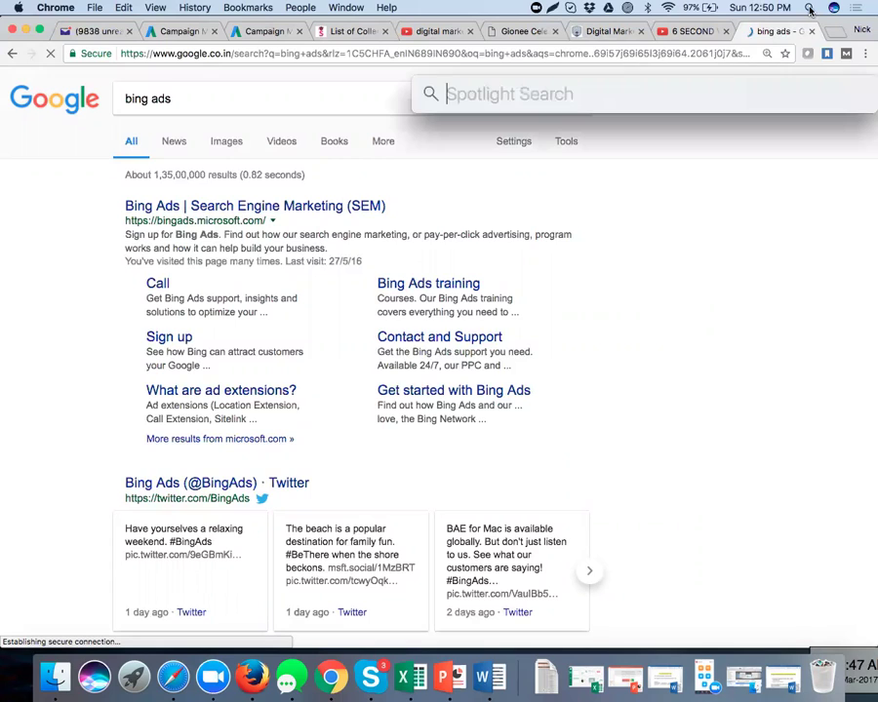
type("google ")
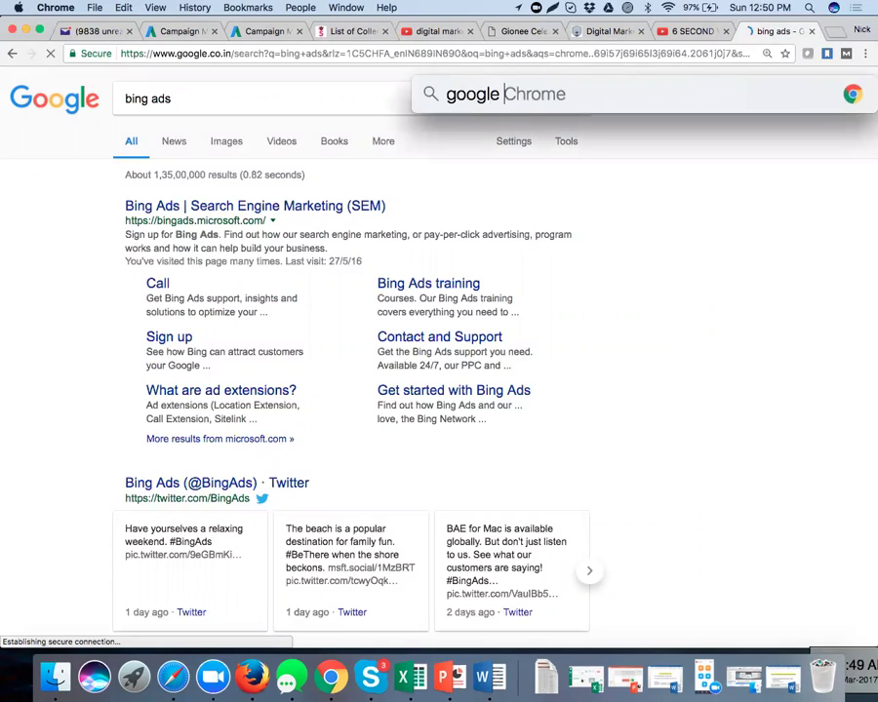
type("adwords ")
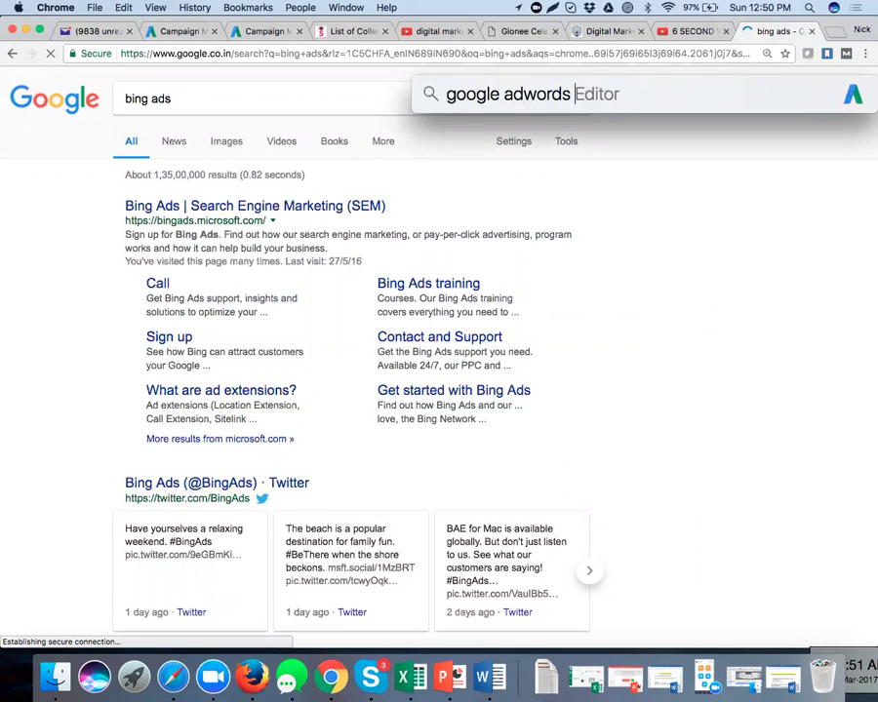
type("editor")
key("Return")
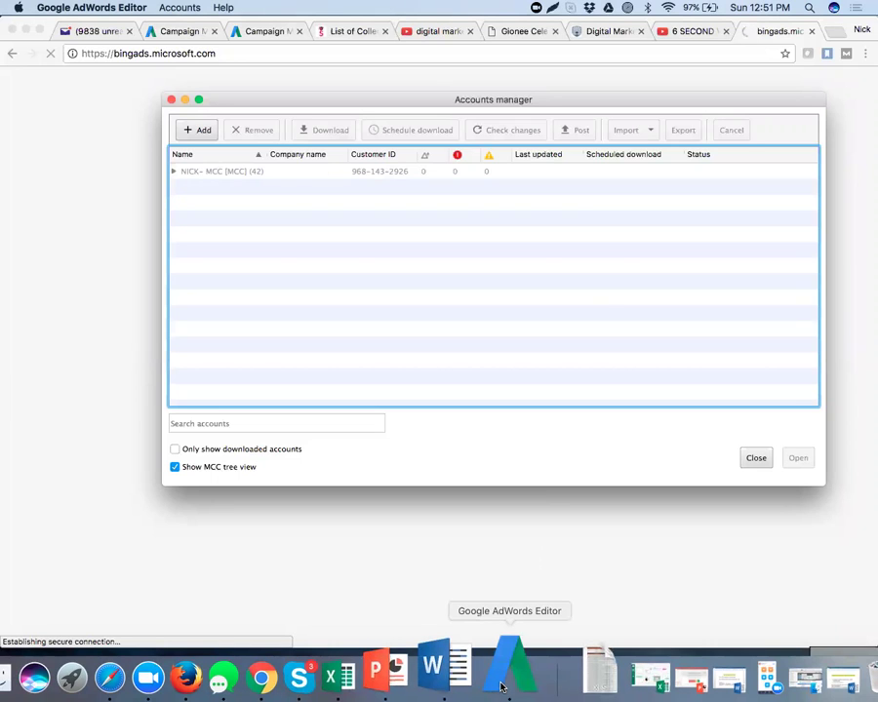
left_click(834, 36)
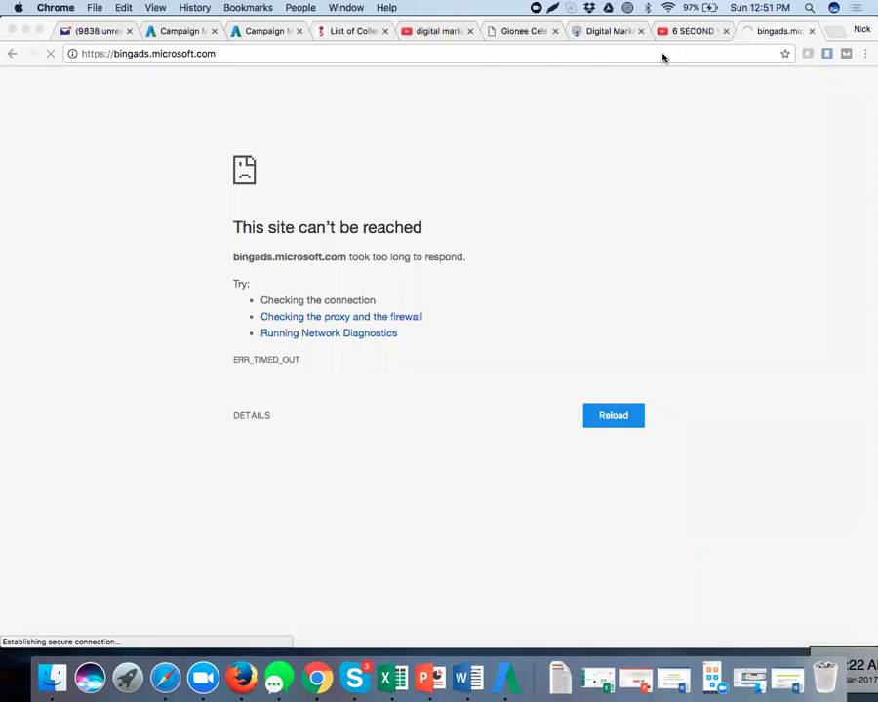
Search 'google adwords editor' in a new tab and open the AdWords Editor product page.
key("super+t")
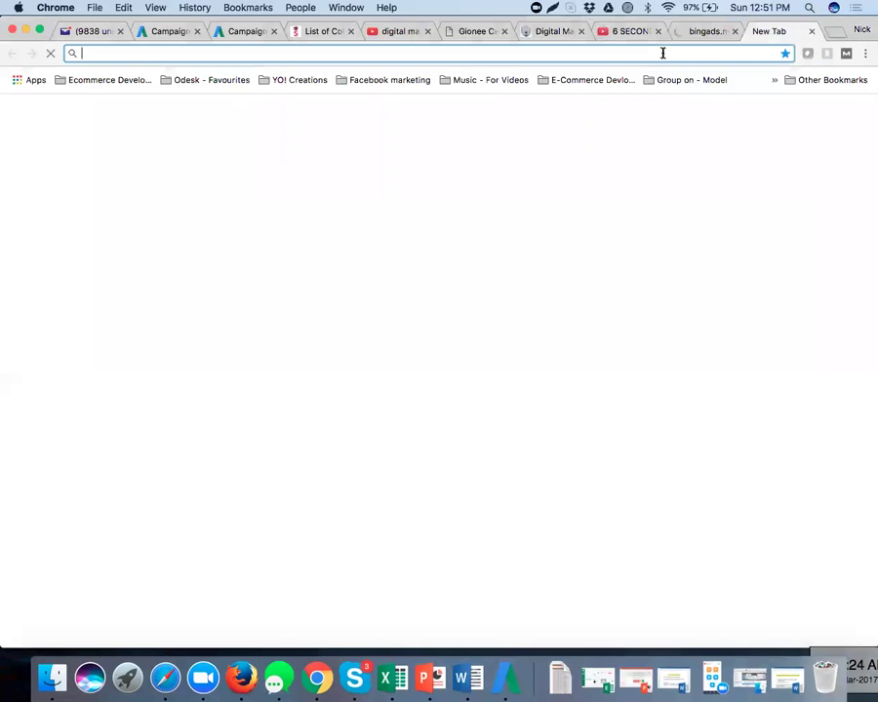
type("google adwo")
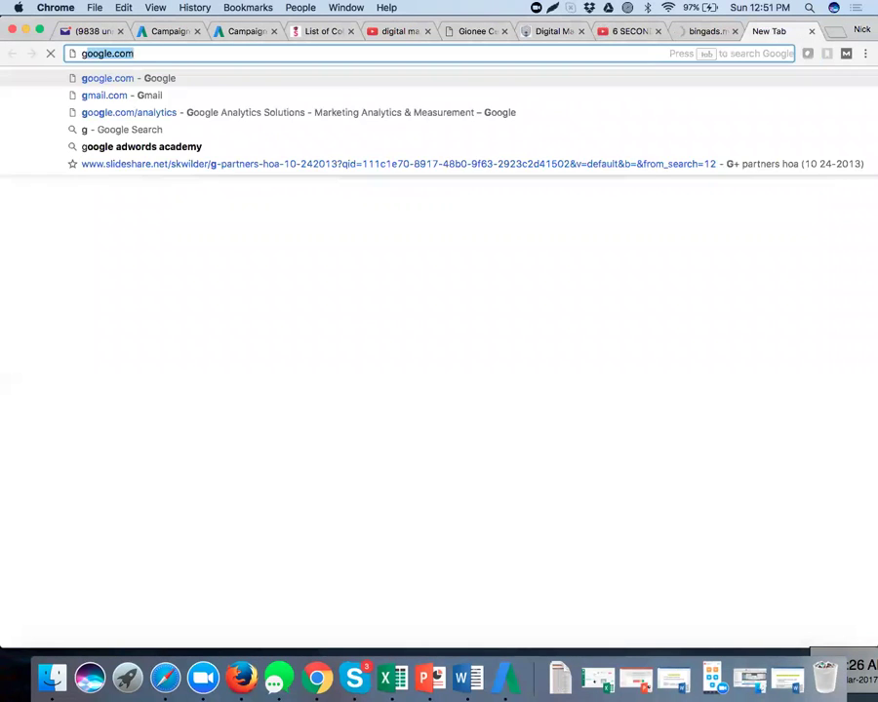
type("rds")
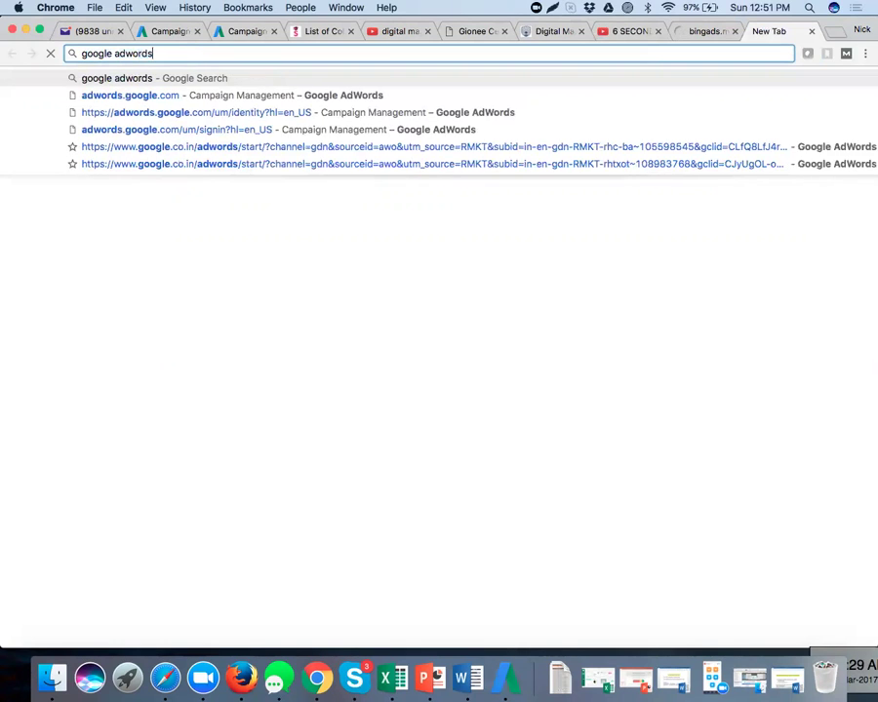
type(" editor")
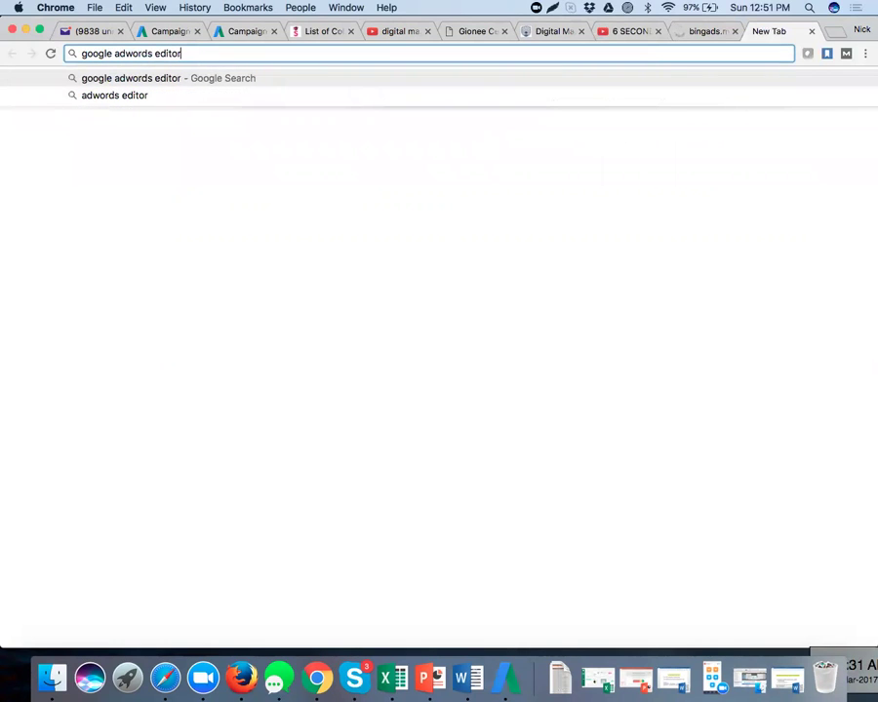
key("Return")
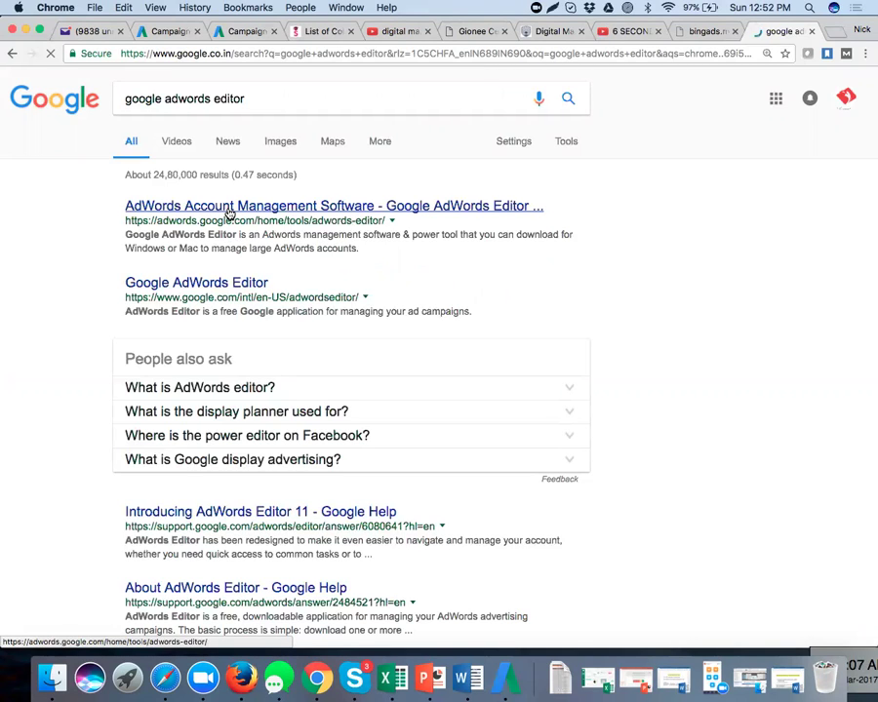
left_click(230, 207)
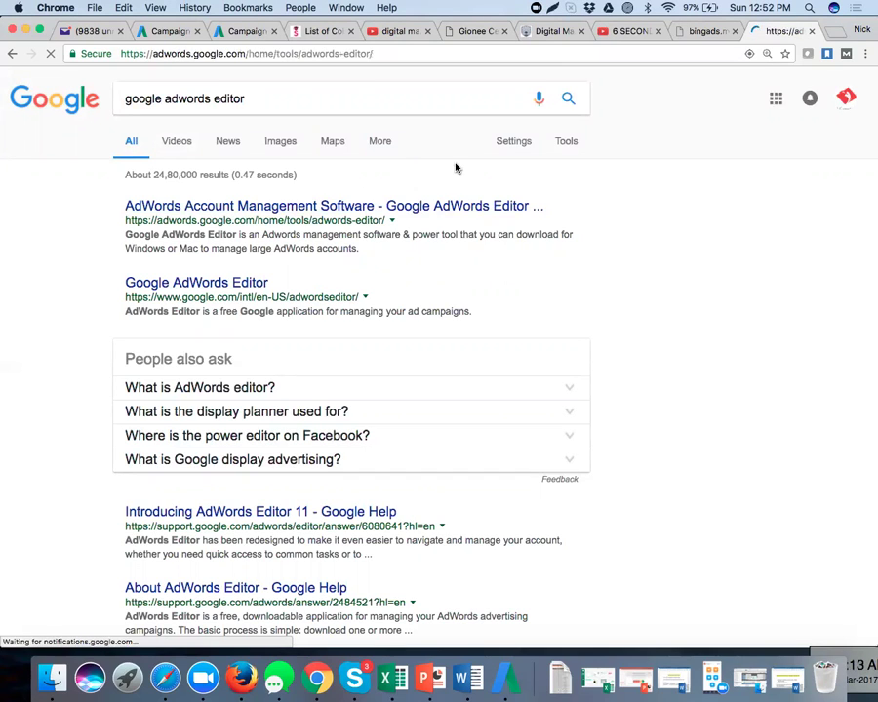
Reload the failed Bing Ads tab, then return to the AdWords Editor page.
left_click(700, 33)
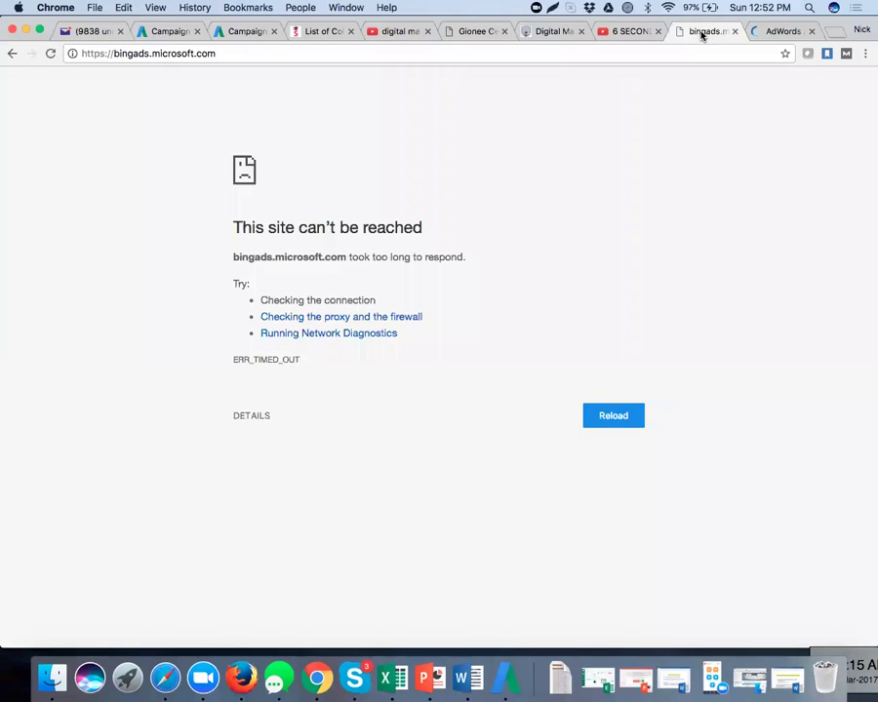
left_click(51, 54)
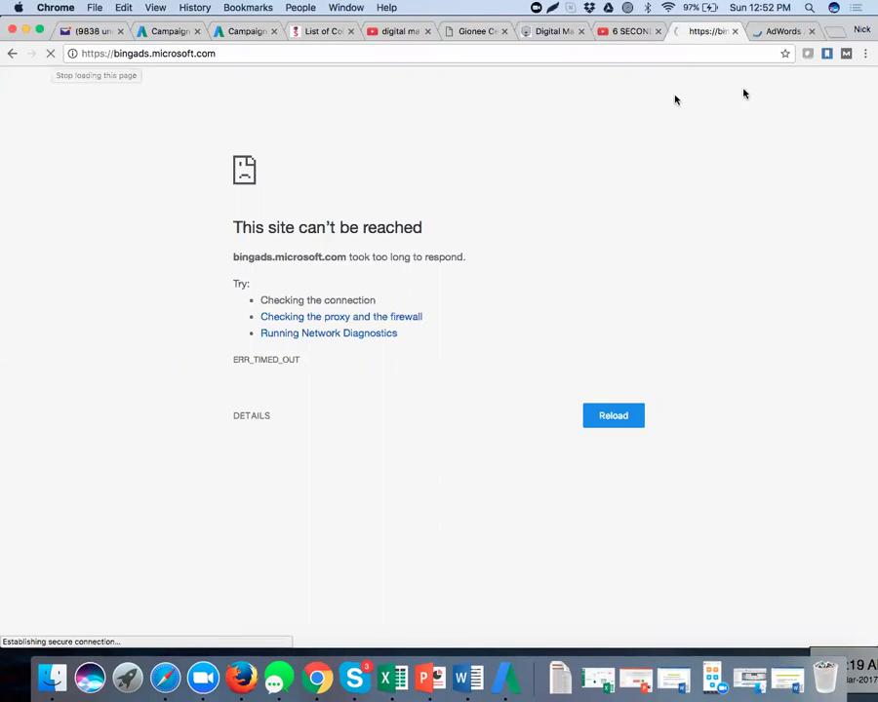
left_click(775, 33)
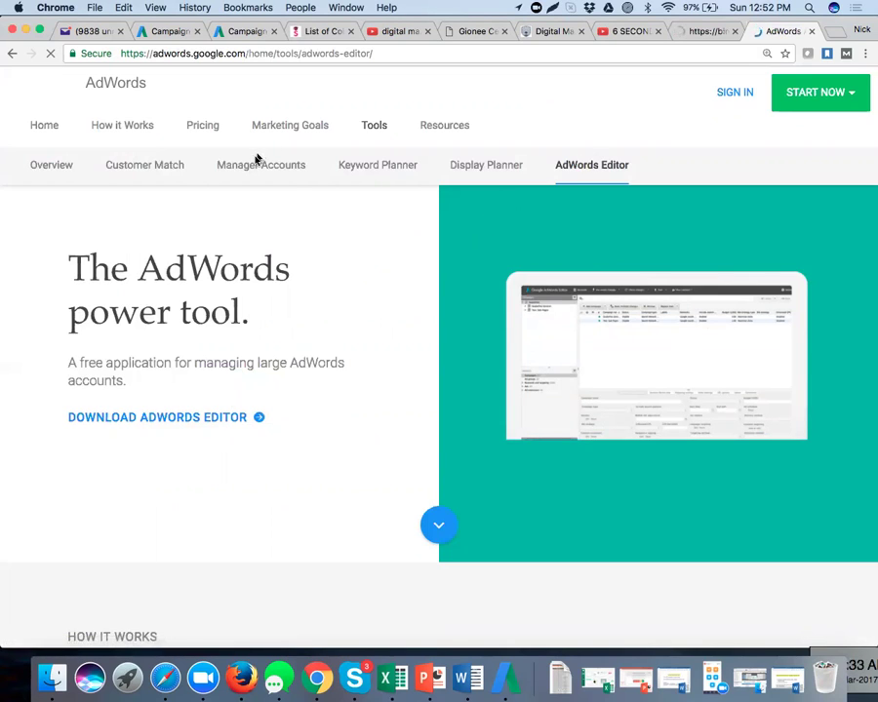
Scroll the Editor page to the 'Take control of your accounts.' footer, then bring up AdWords Editor.
scroll(340, 379, "down", 5)
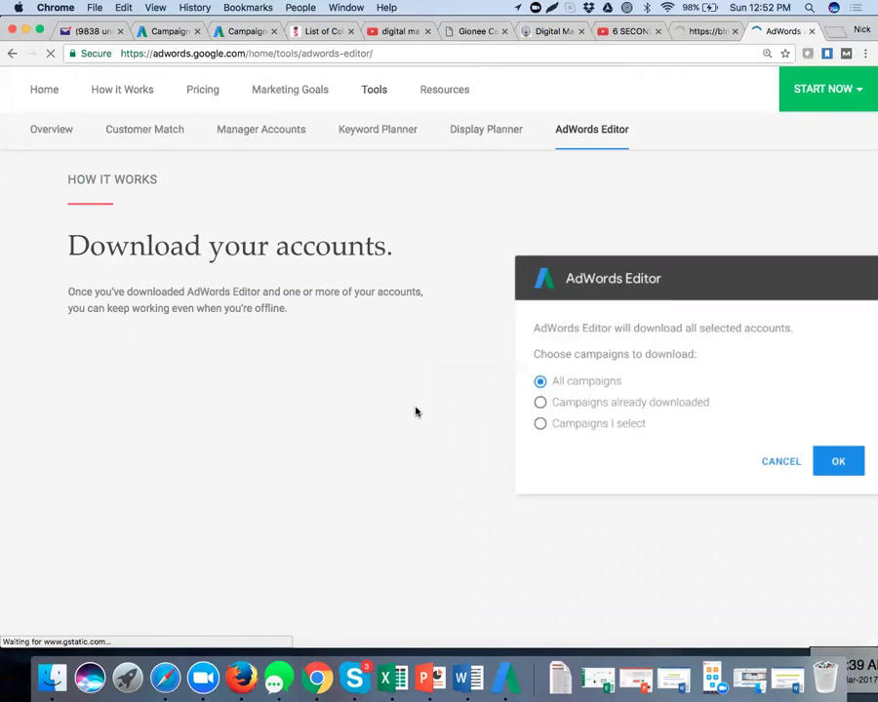
scroll(415, 410, "down", 4)
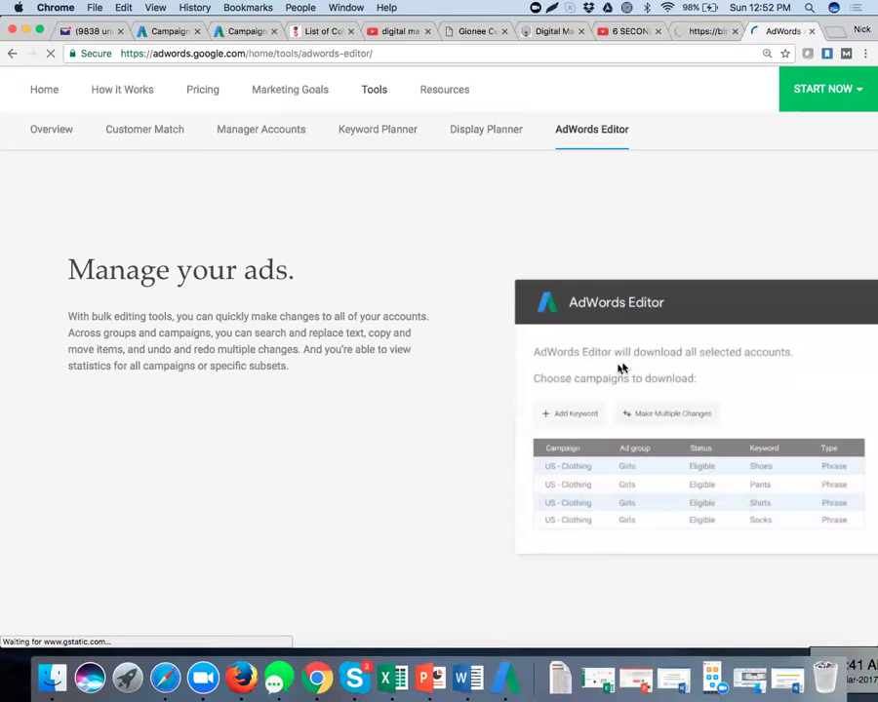
scroll(421, 451, "down", 3)
scroll(422, 453, "down", 5)
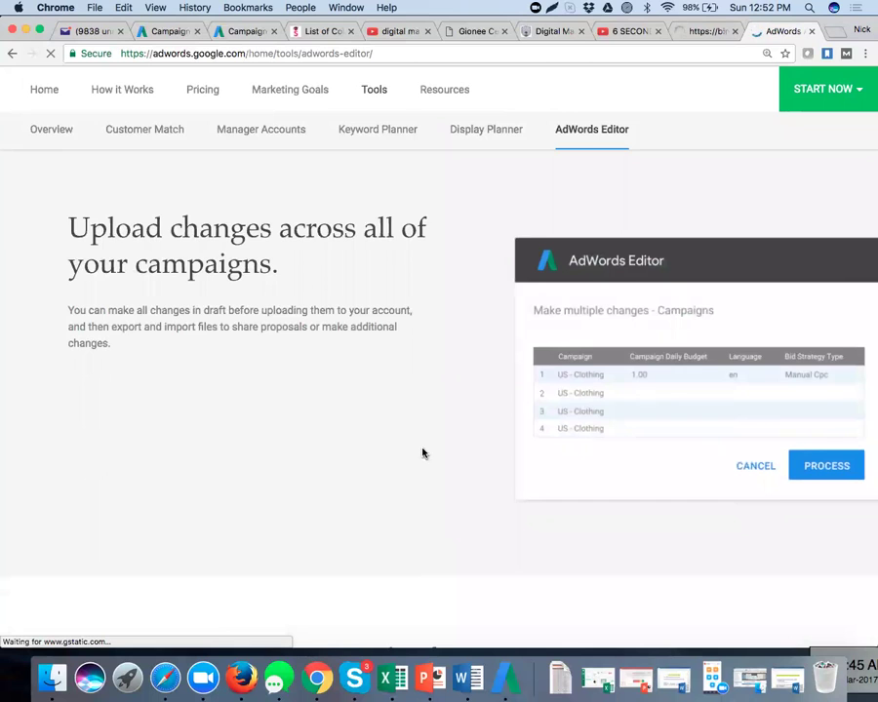
scroll(421, 453, "down", 1)
scroll(417, 425, "down", 8)
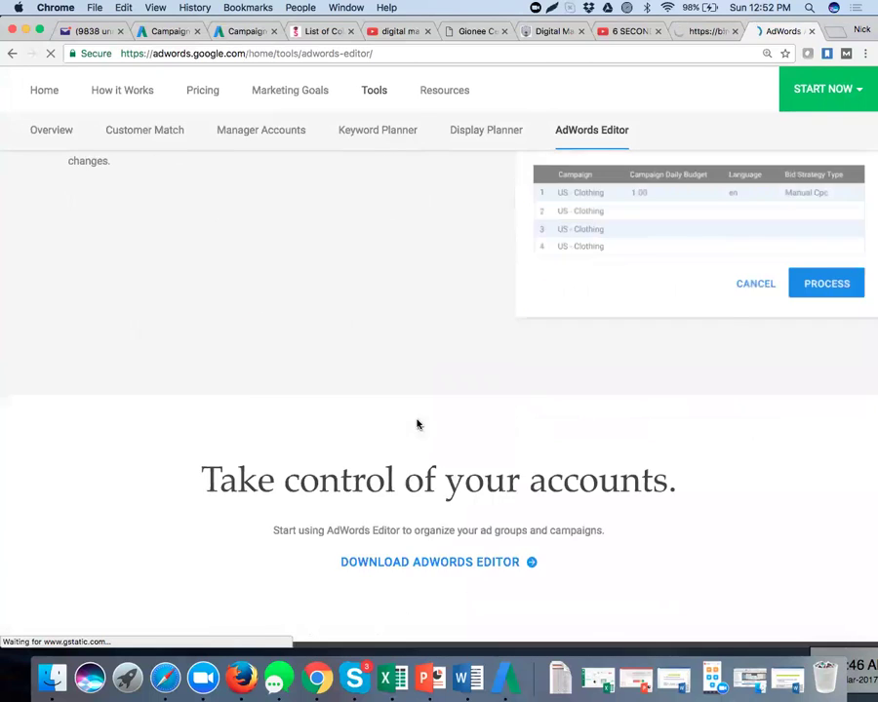
left_click(499, 683)
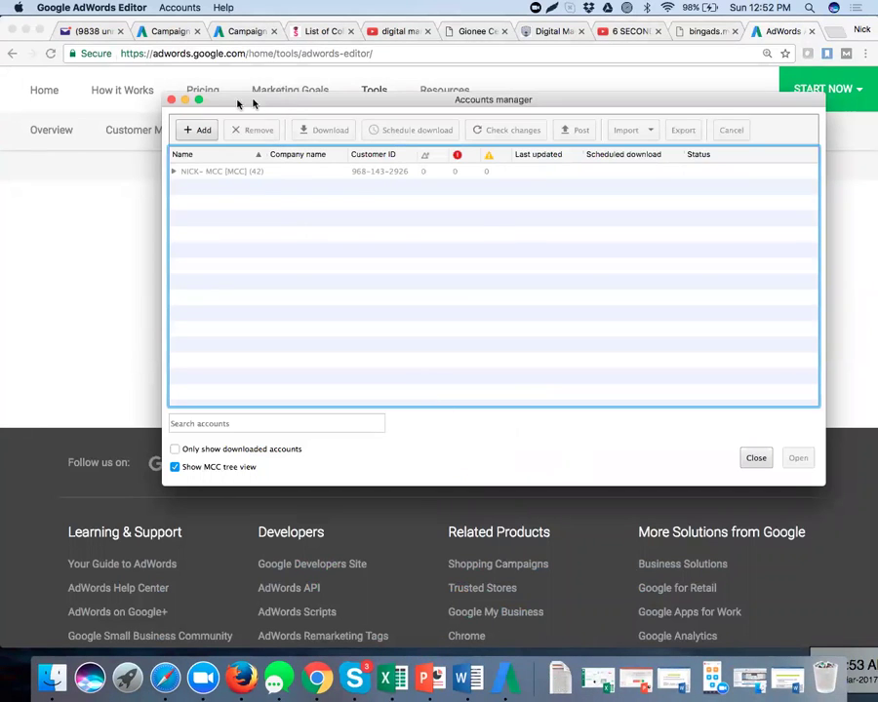
Expand the MCC account row and scroll through its 42 client accounts.
double_click(243, 173)
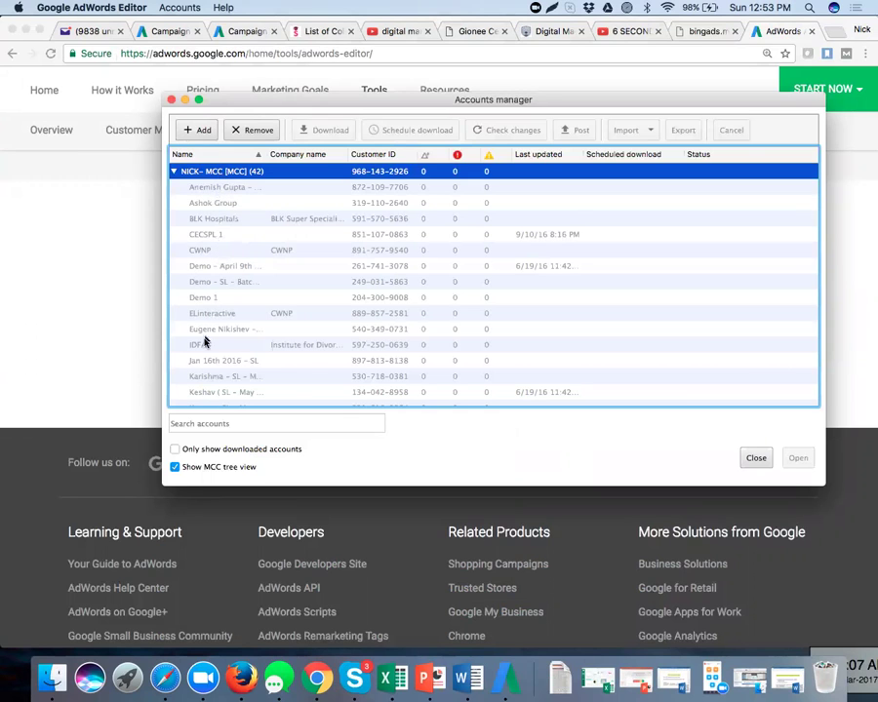
scroll(205, 371, "down", 6)
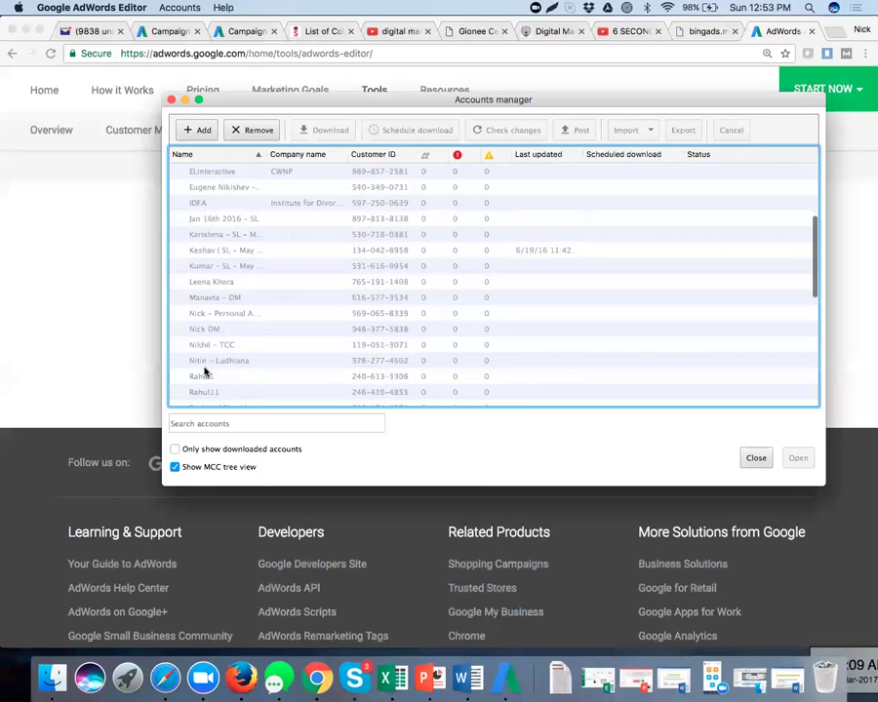
scroll(205, 371, "down", 3)
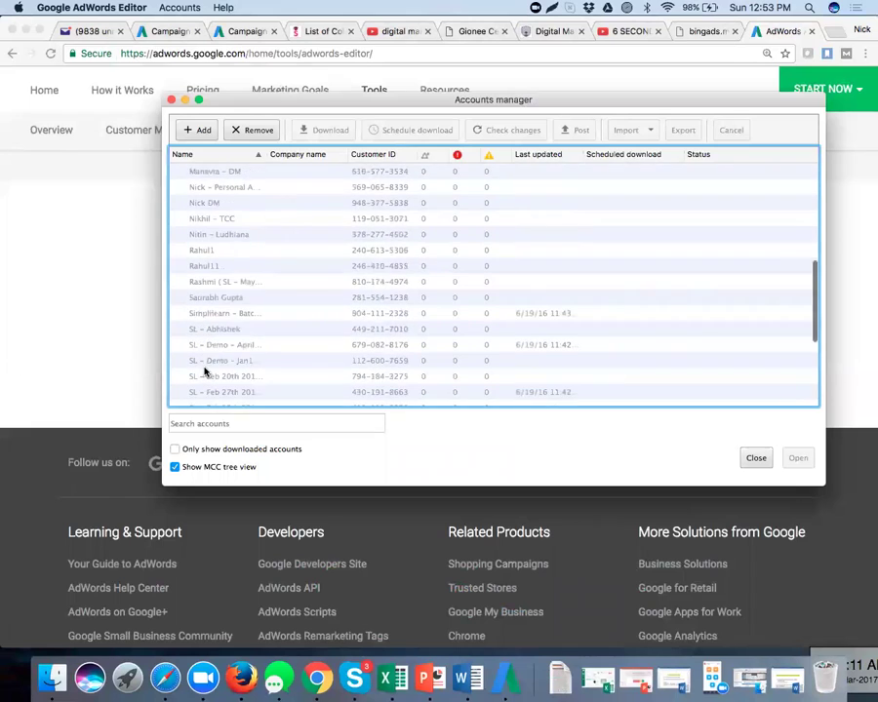
scroll(205, 370, "down", 1)
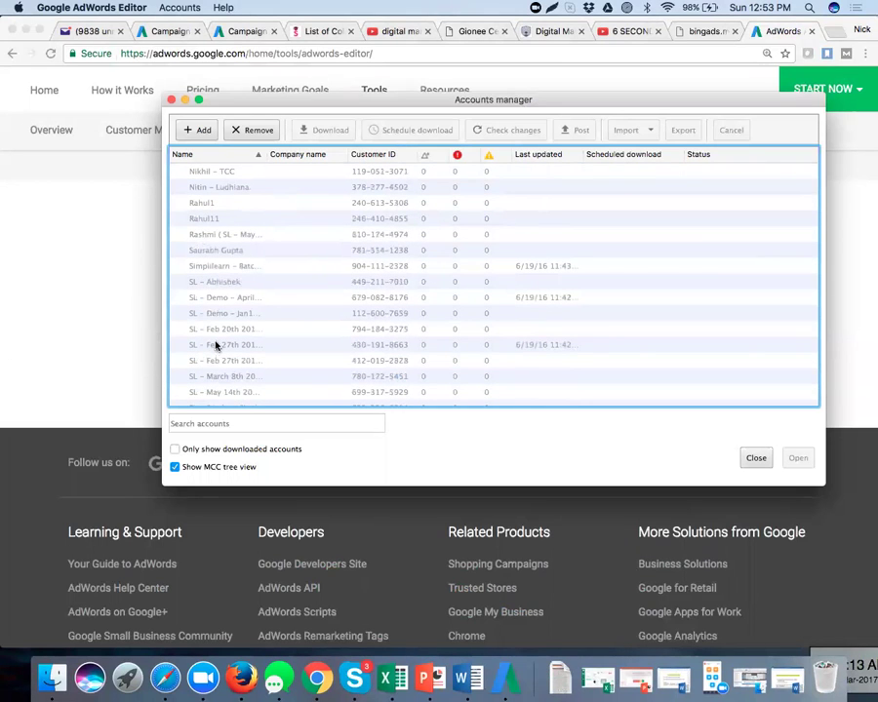
scroll(222, 357, "down", 4)
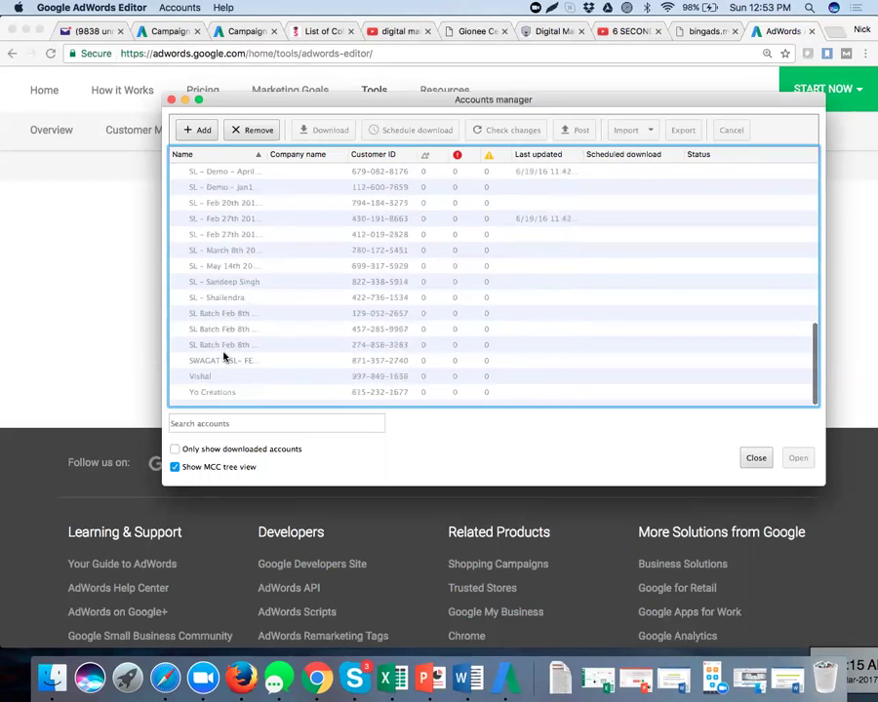
scroll(223, 357, "up", 6)
scroll(222, 357, "up", 3)
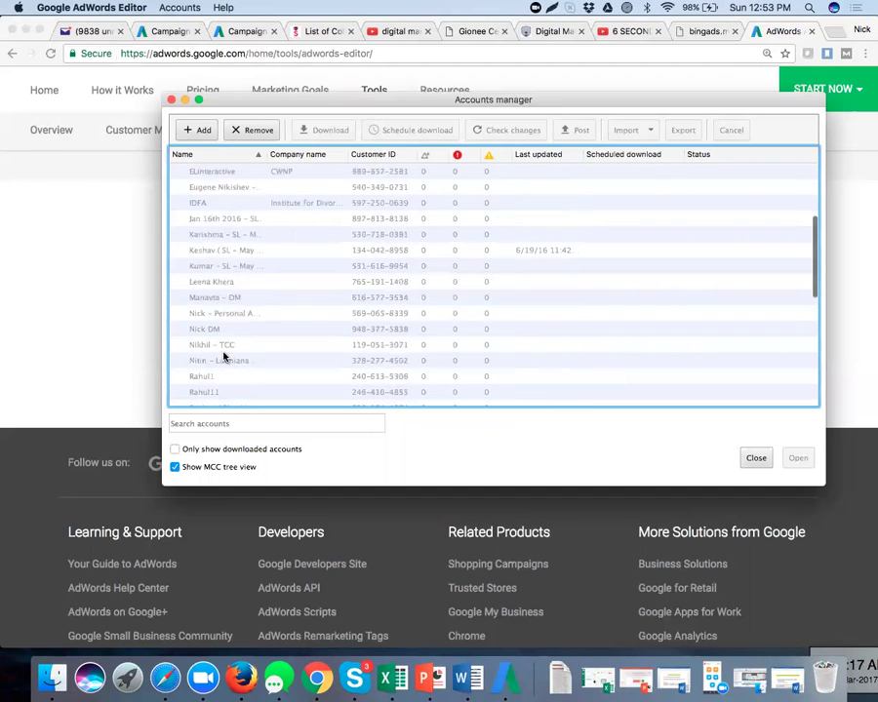
scroll(222, 357, "up", 2)
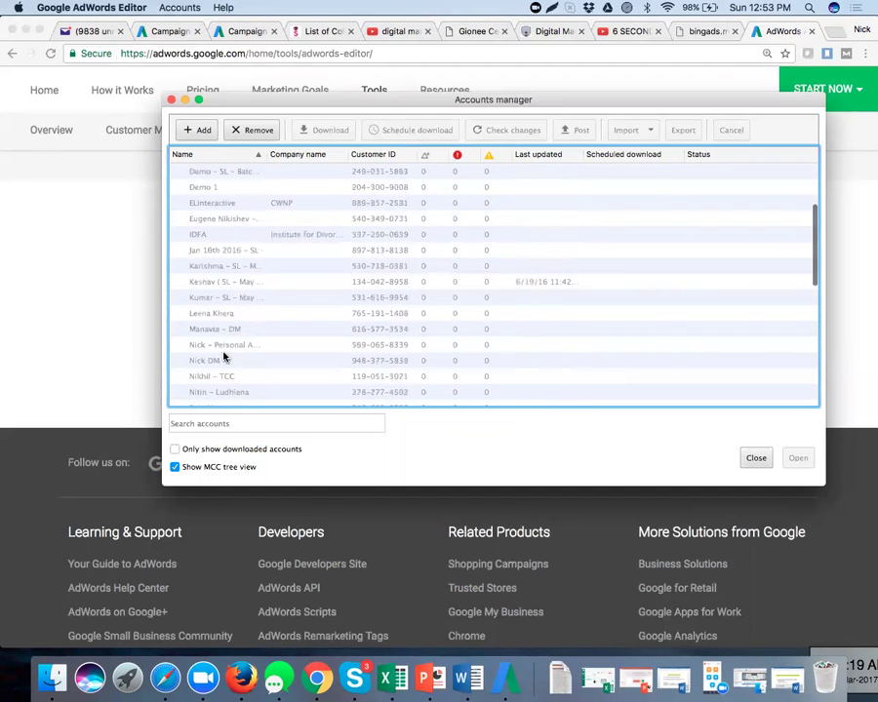
scroll(224, 356, "up", 1)
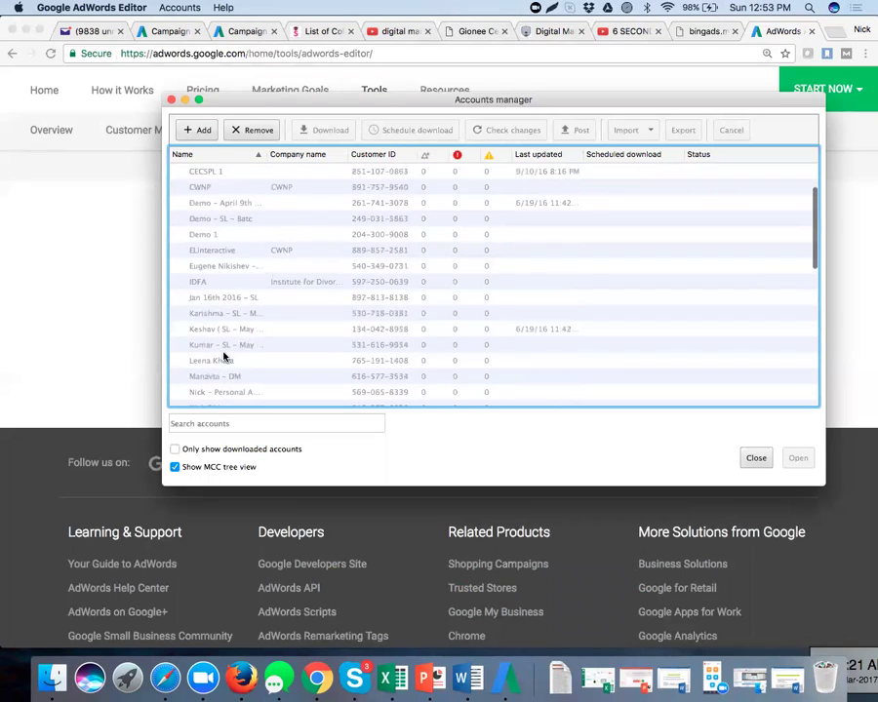
Select the CWNP account and choose 'Open browser to sign in'.
left_click(264, 189)
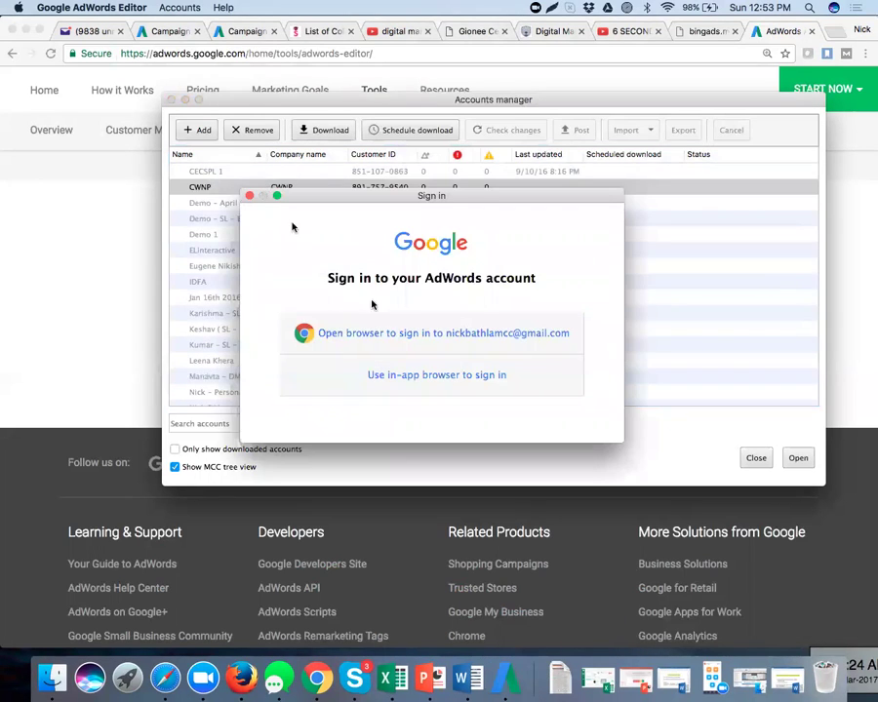
left_click(412, 336)
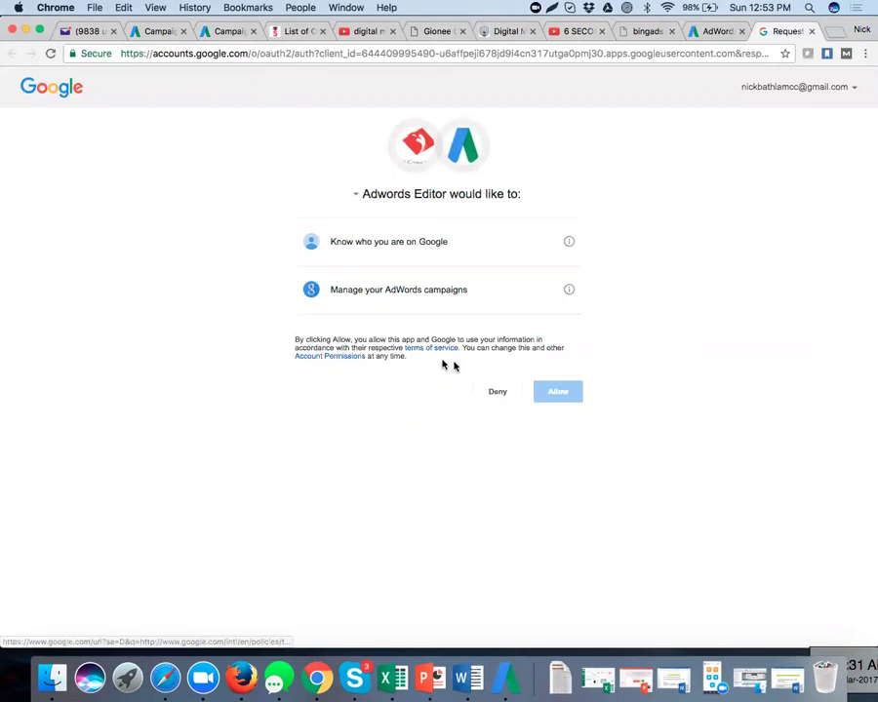
Allow AdWords Editor access on the consent page and select the authorization code.
left_click(557, 392)
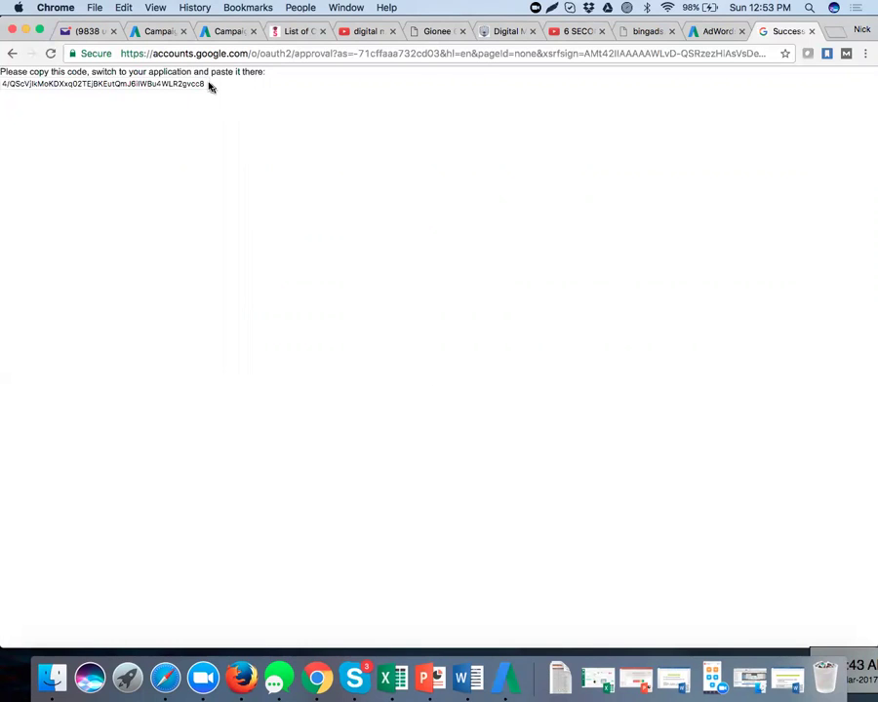
triple_click(58, 87)
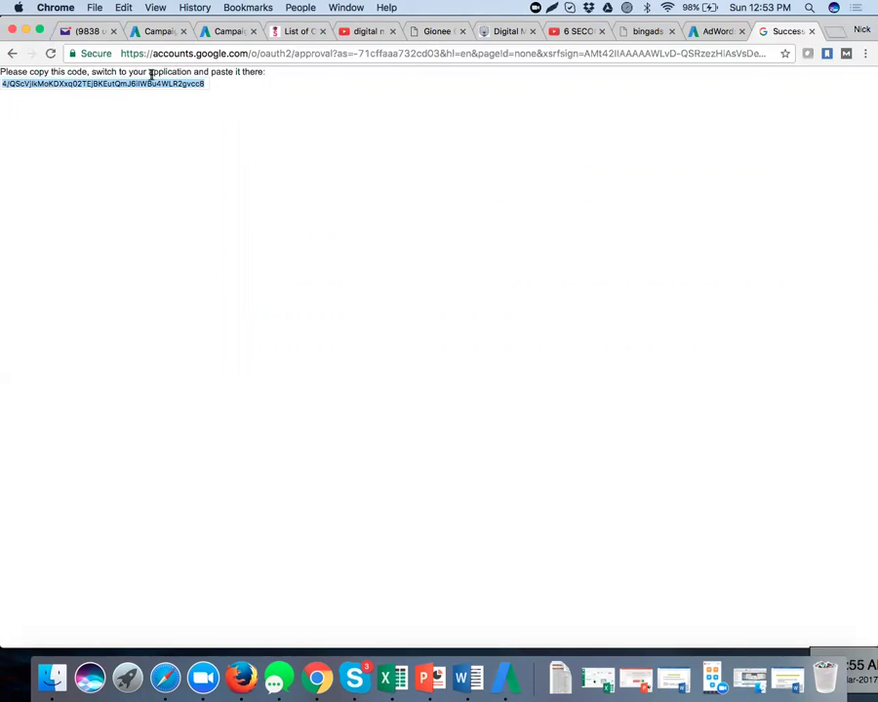
Paste the authorization code into AdWords Editor and download all CWNP campaigns.
left_click(507, 680)
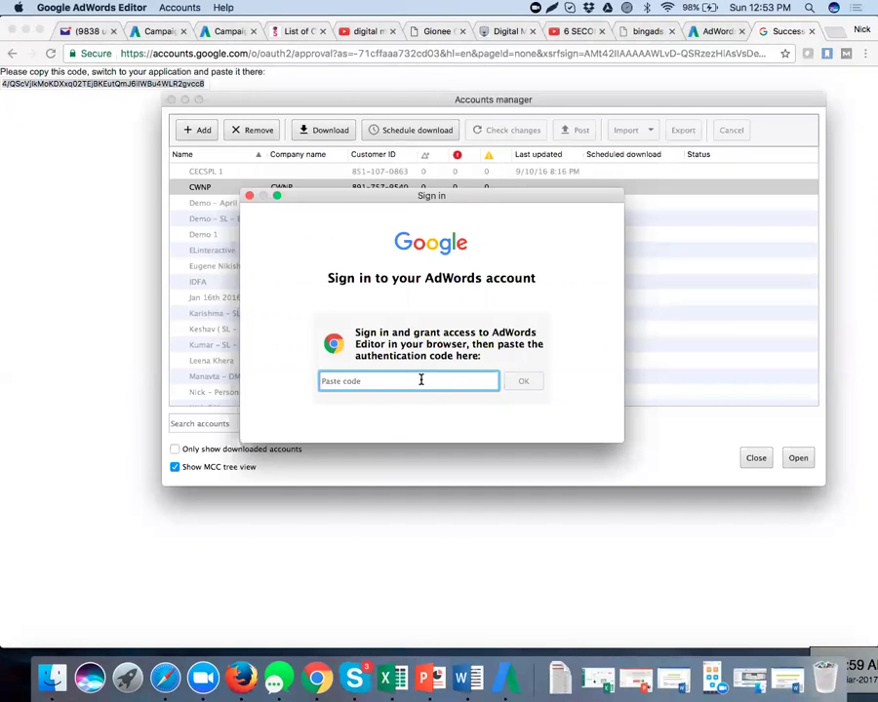
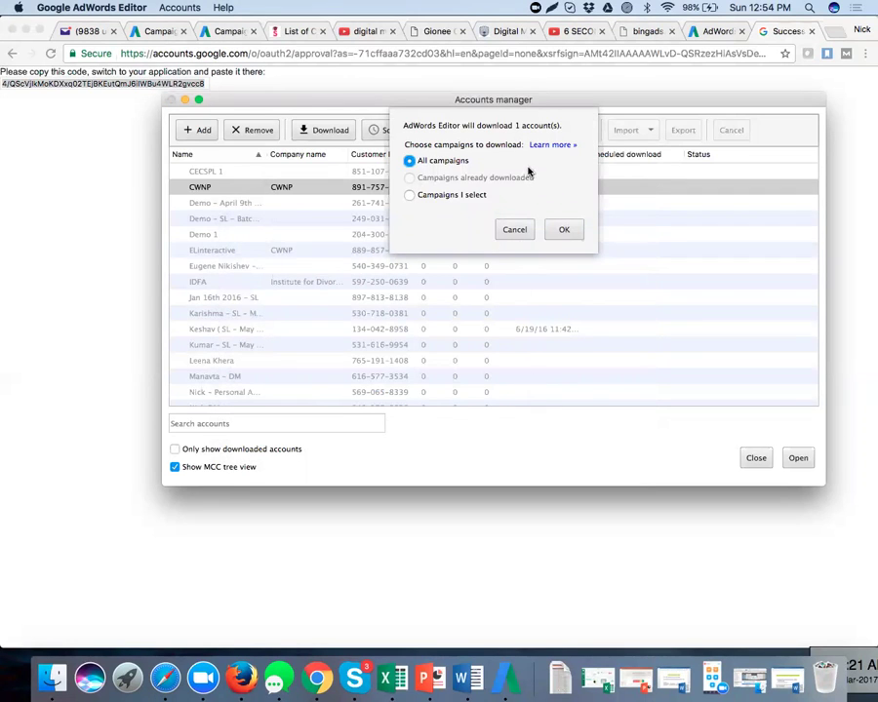
left_click(564, 231)
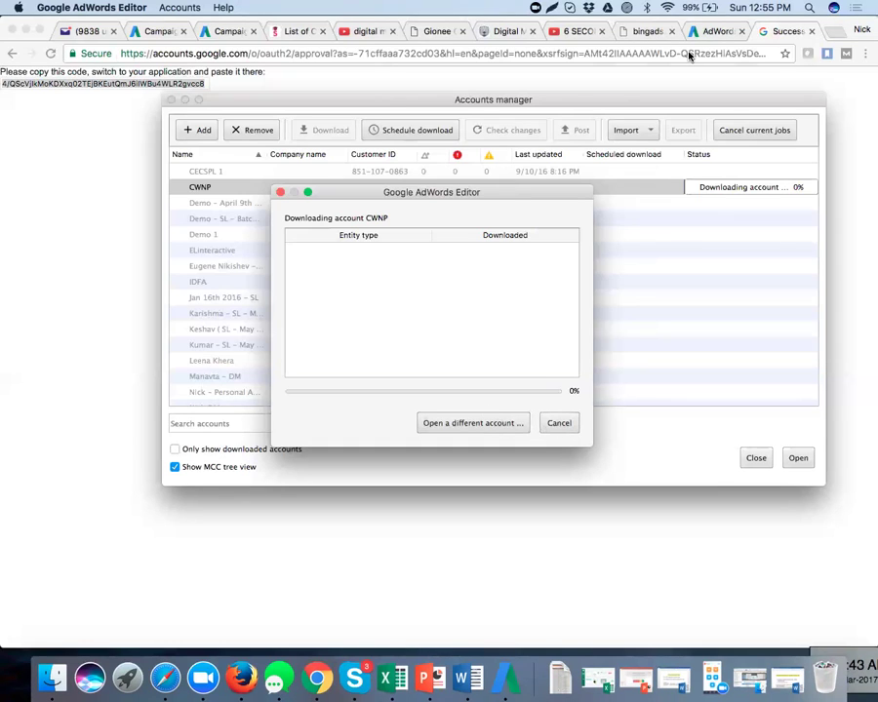
Reload the Bing Ads tab until its sign-in page loads, then start signing up.
left_click(636, 33)
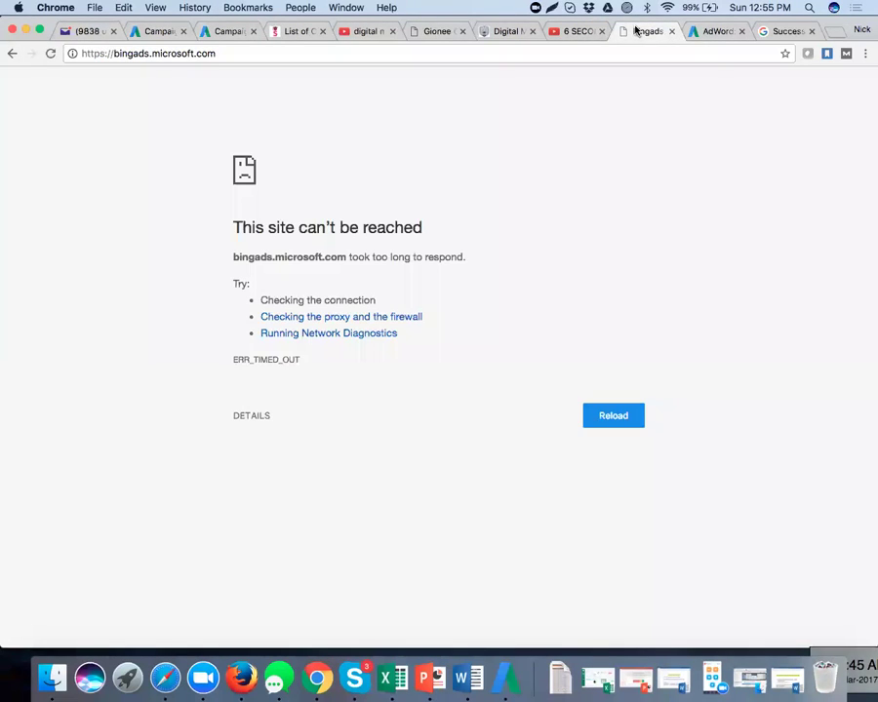
left_click(612, 415)
left_click(613, 417)
left_click(612, 417)
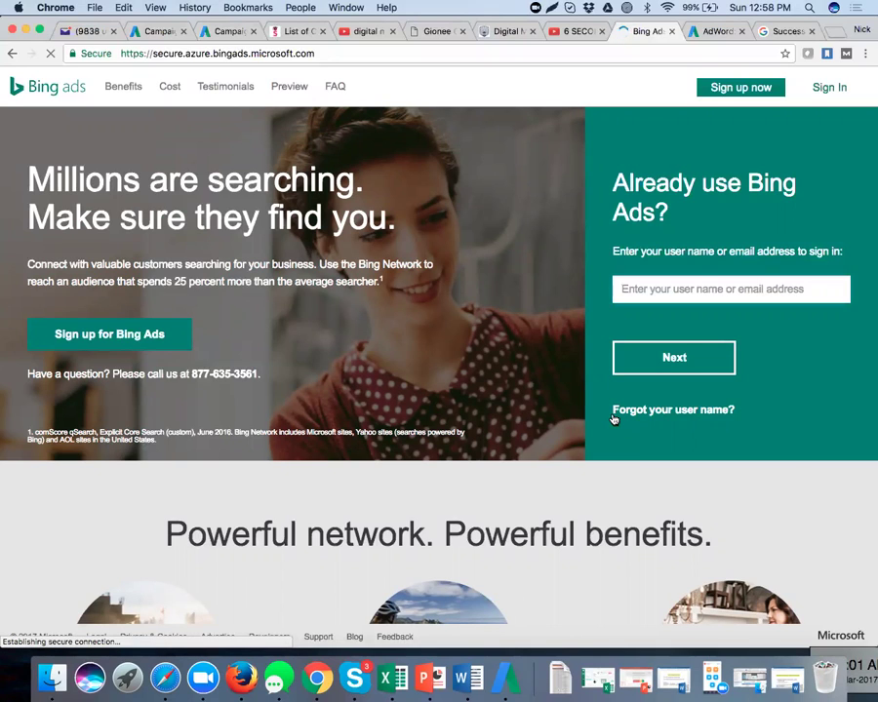
left_click(710, 290)
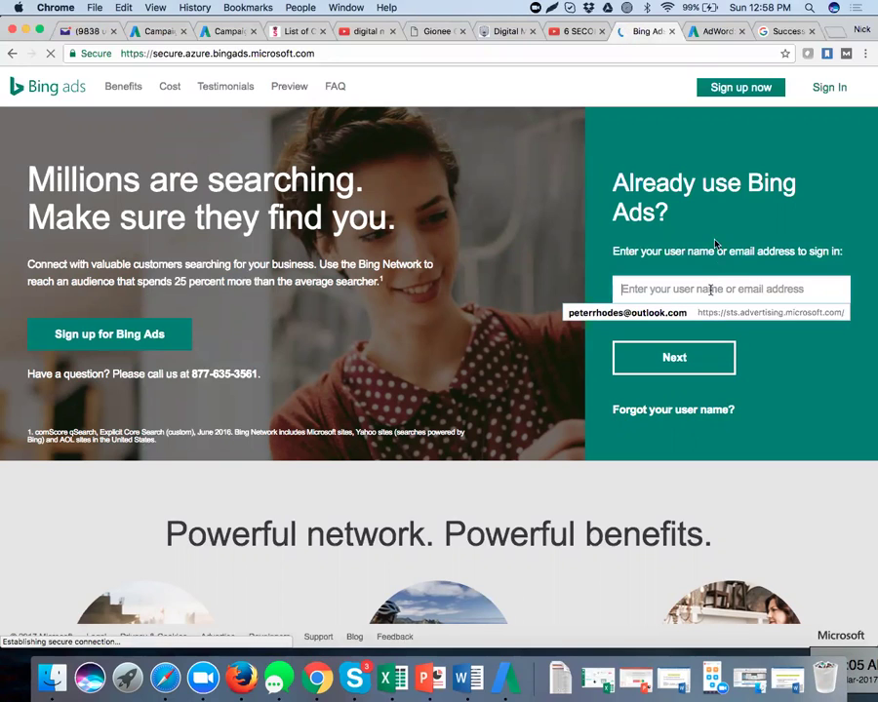
left_click(754, 89)
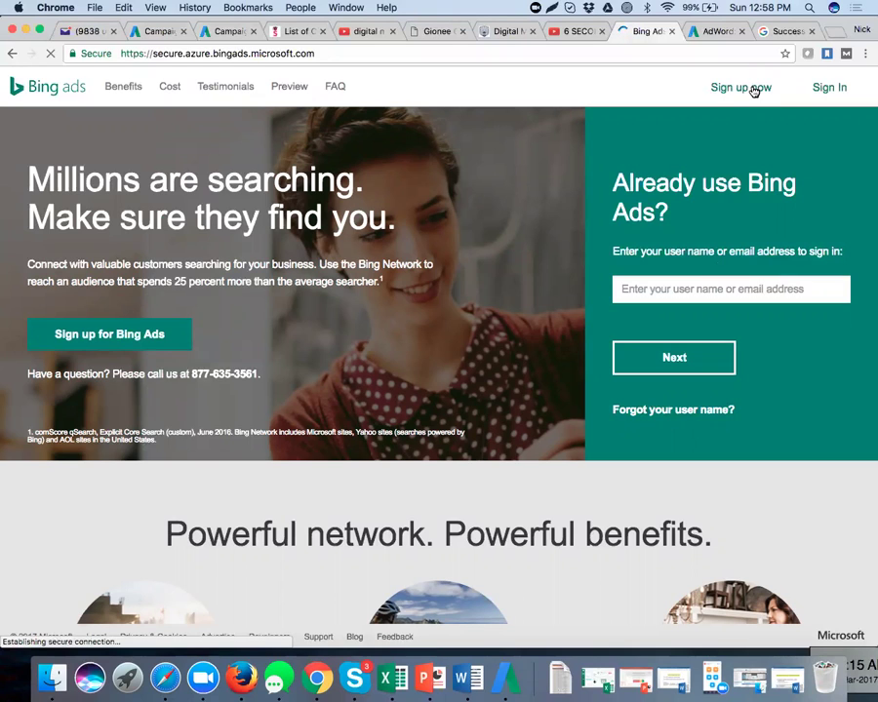
Check the CWNP download at 58% in AdWords Editor, then return to Chrome.
left_click(502, 692)
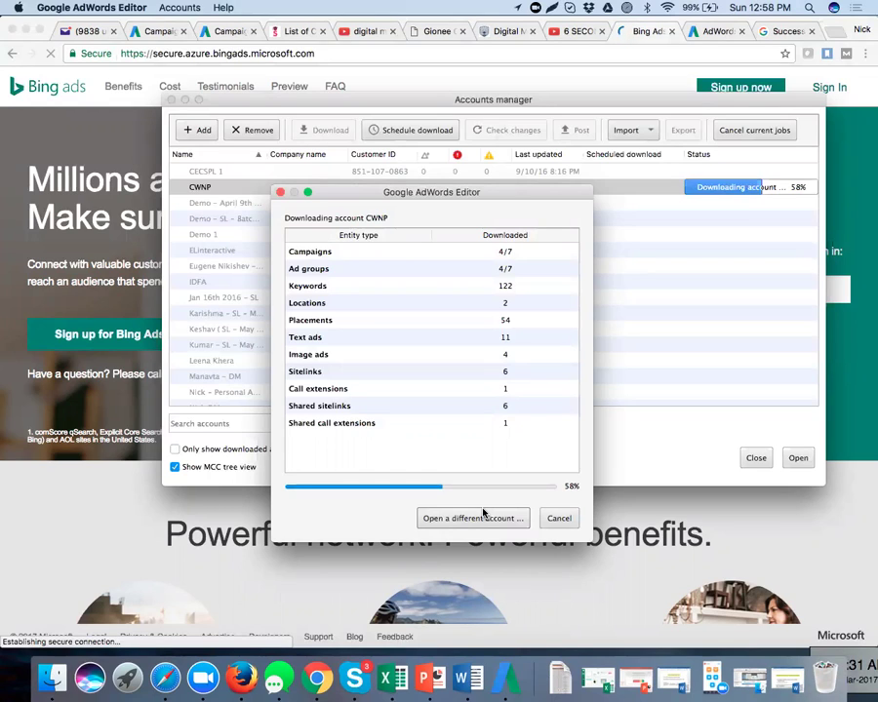
left_click(846, 402)
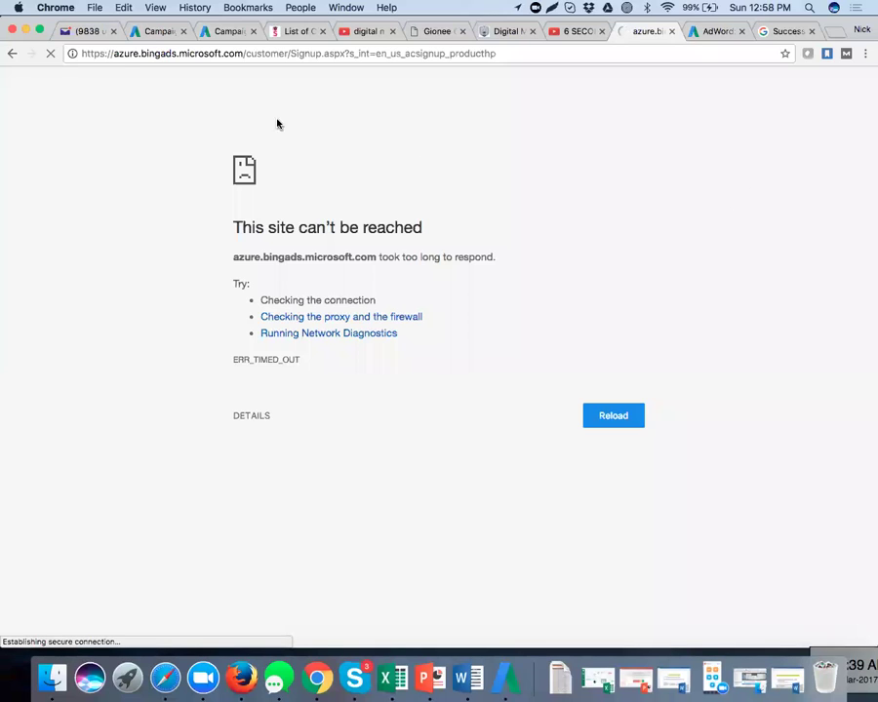
left_click(142, 57)
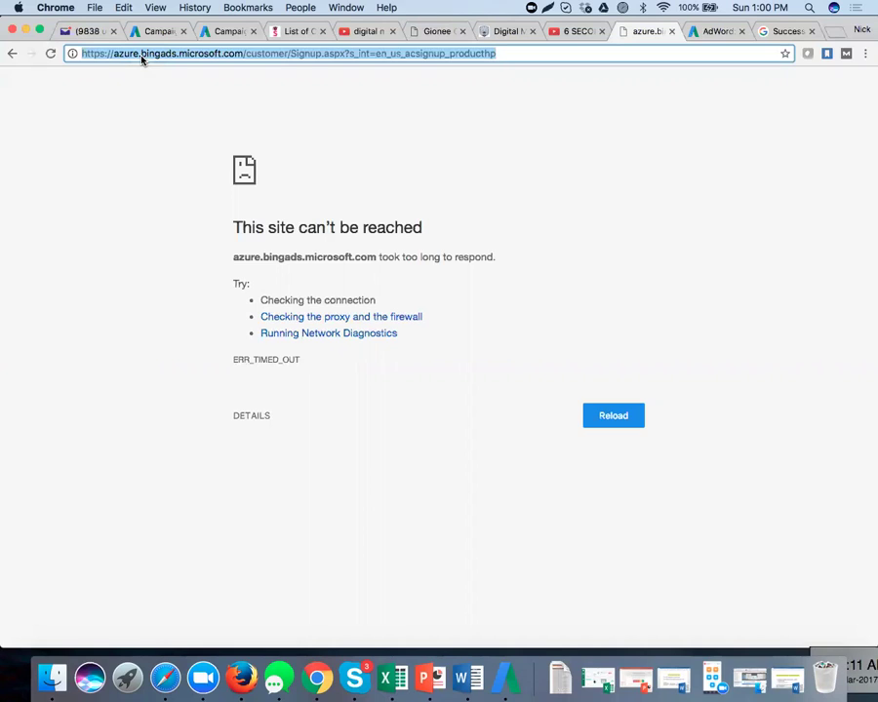
key("Return")
Open a new Chrome tab and enter blogspot.com in the address bar.
left_click(831, 32)
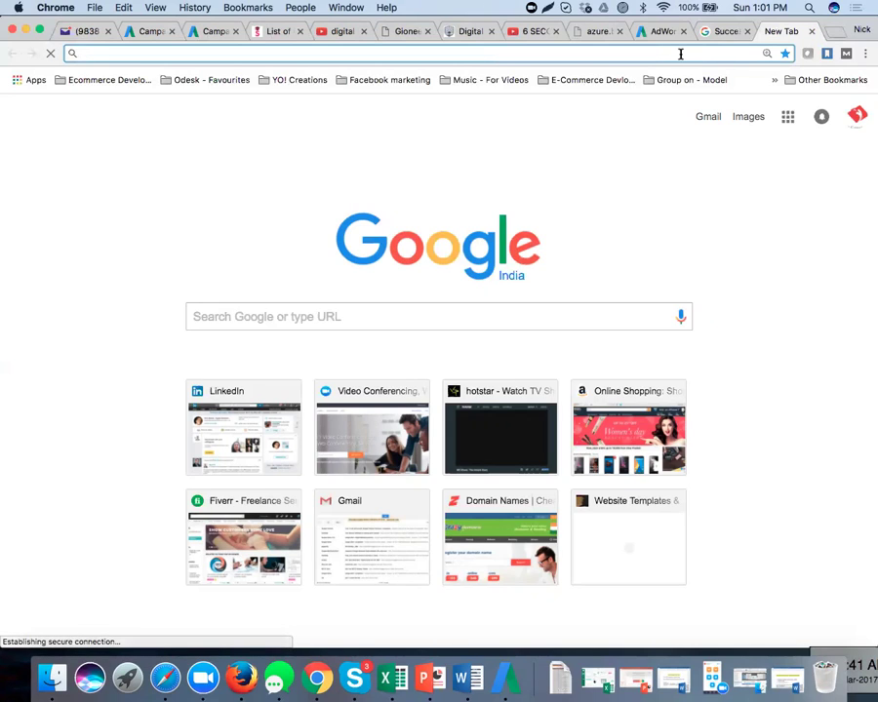
type("blogs")
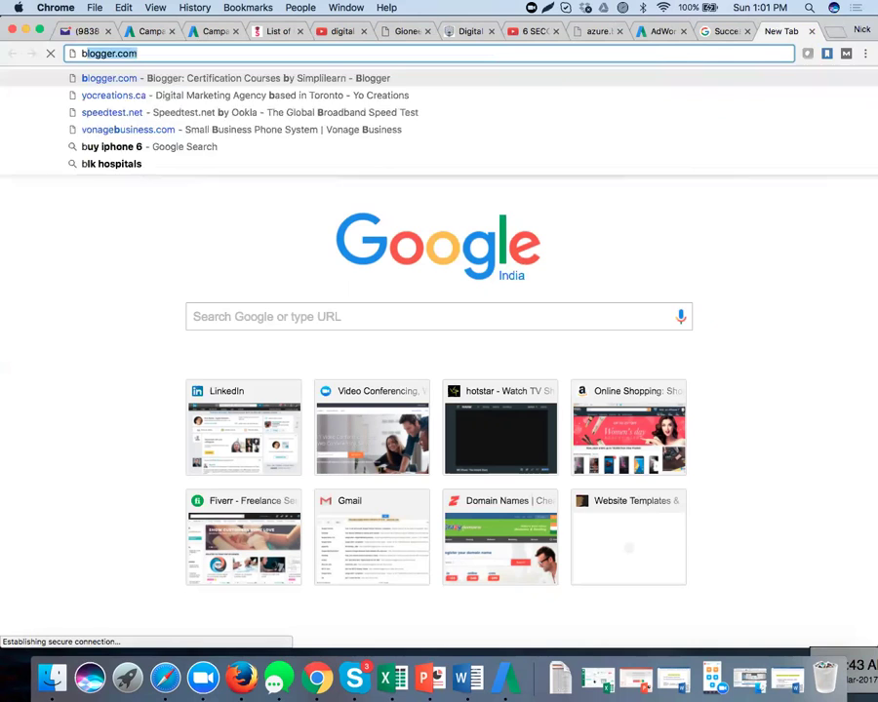
type("pot.")
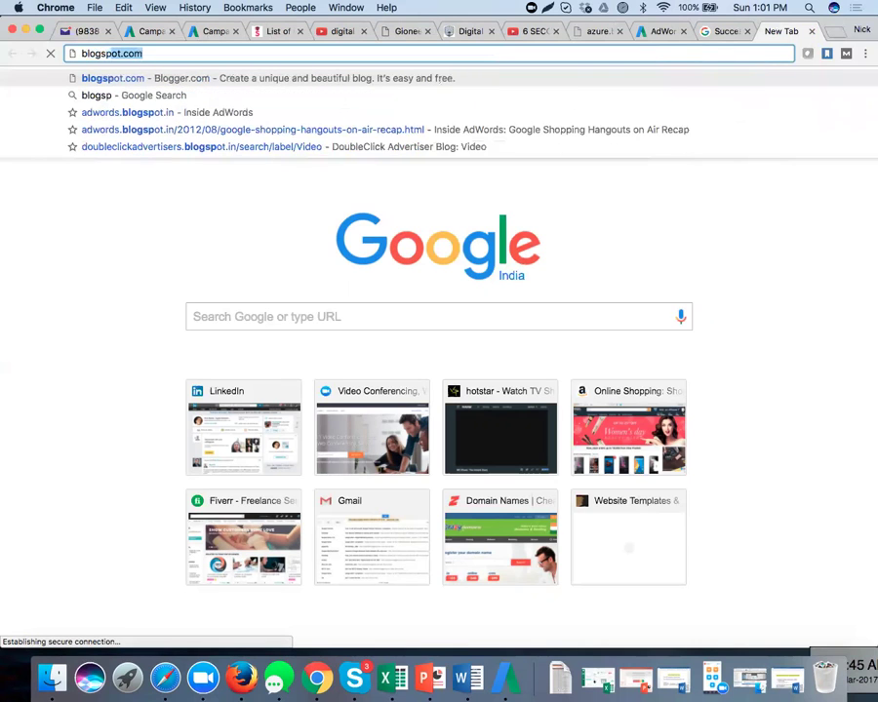
type("com")
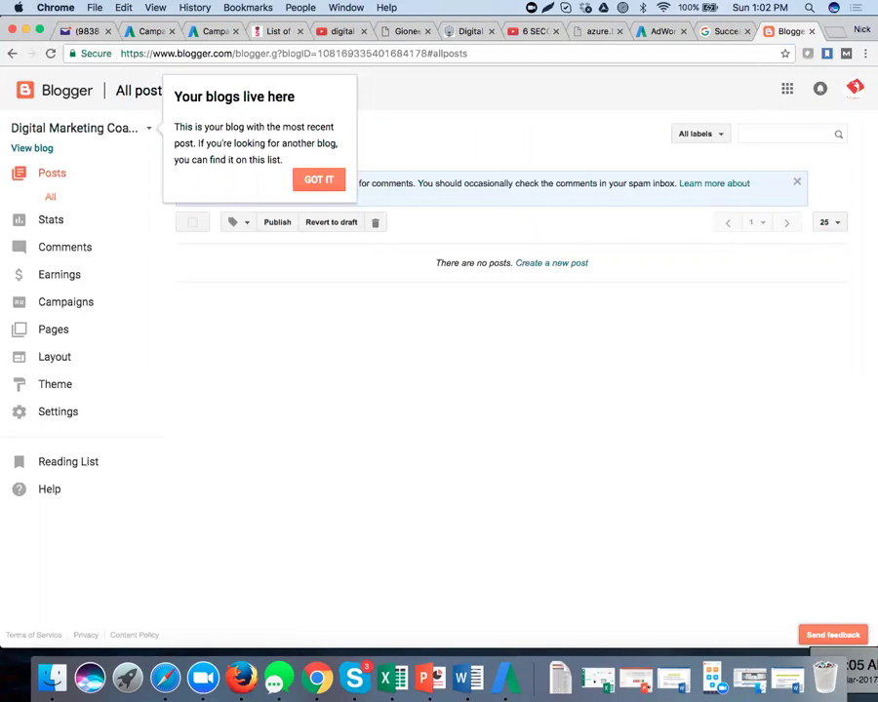
Dismiss the GOT IT tip and open the blog-name dropdown showing Your blogs.
left_click(317, 178)
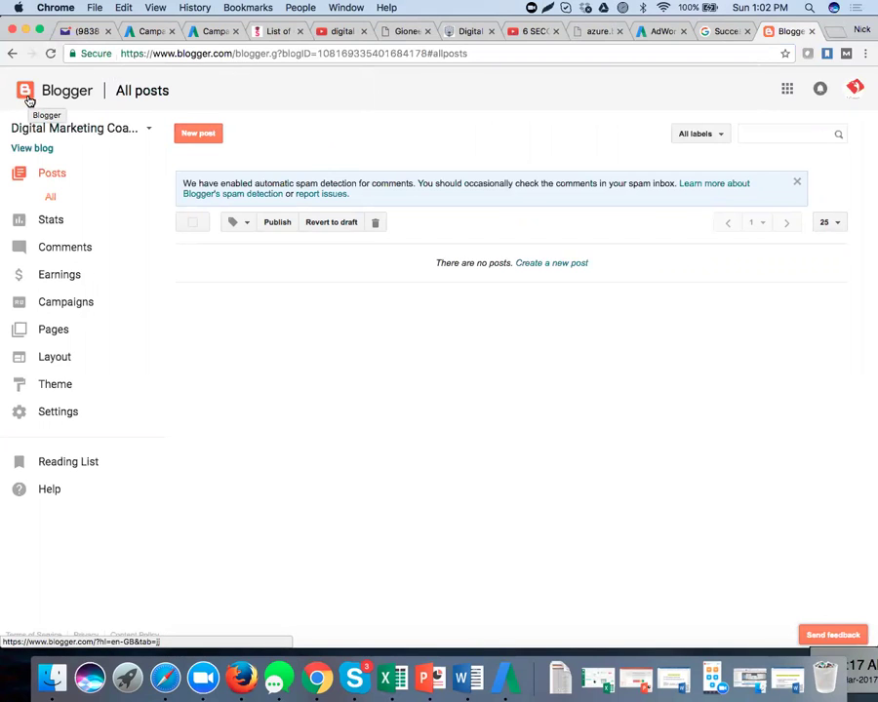
left_click(92, 134)
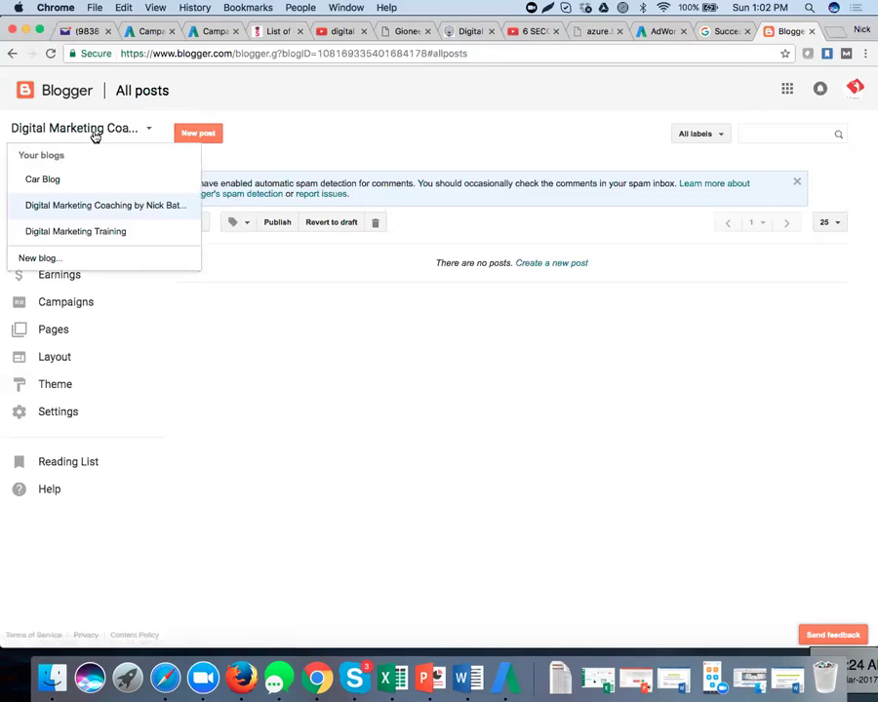
Start a new blog titled 'Adwords Training' at adwordstrainingg.blogspot.com, pick Awesome Inc., and create it.
left_click(44, 257)
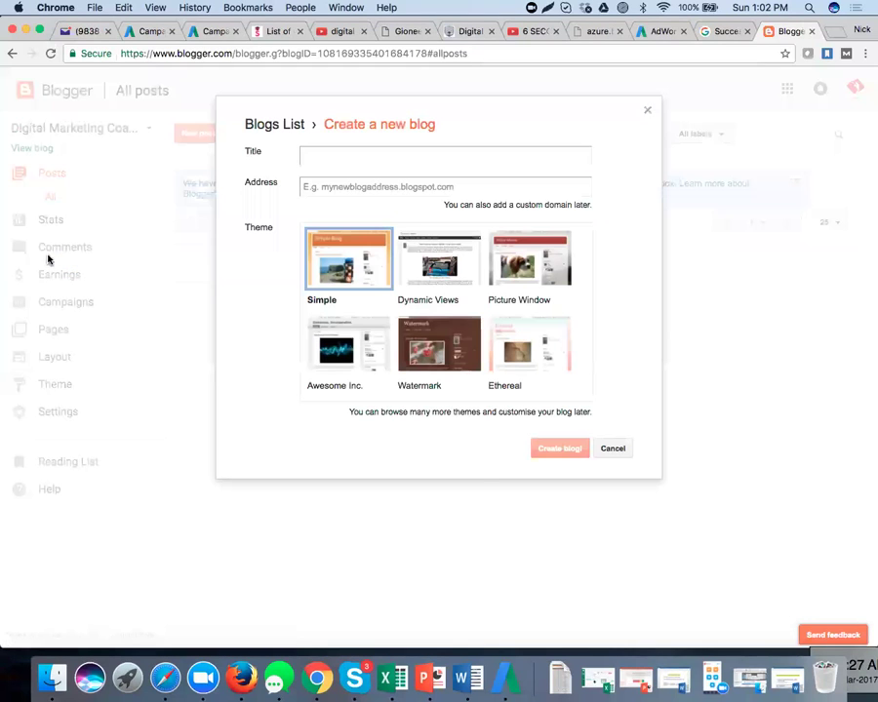
left_click(322, 161)
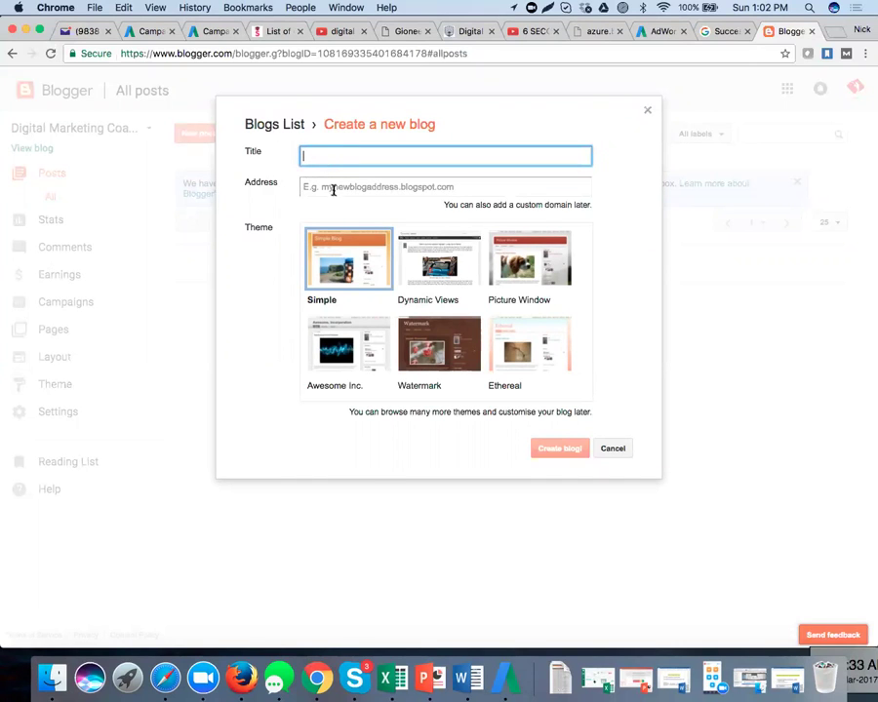
left_click(335, 187)
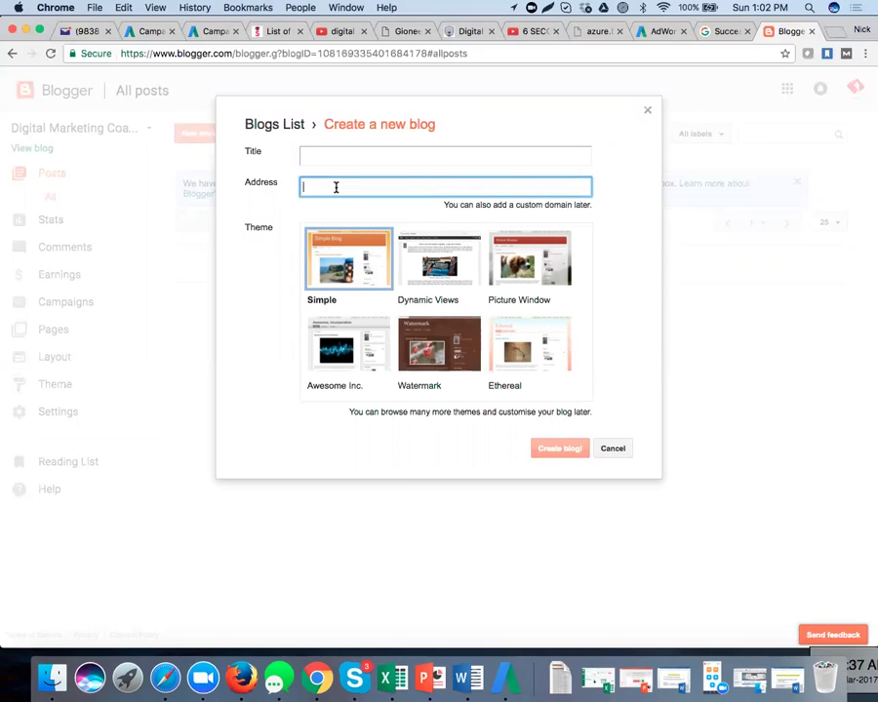
type("adword")
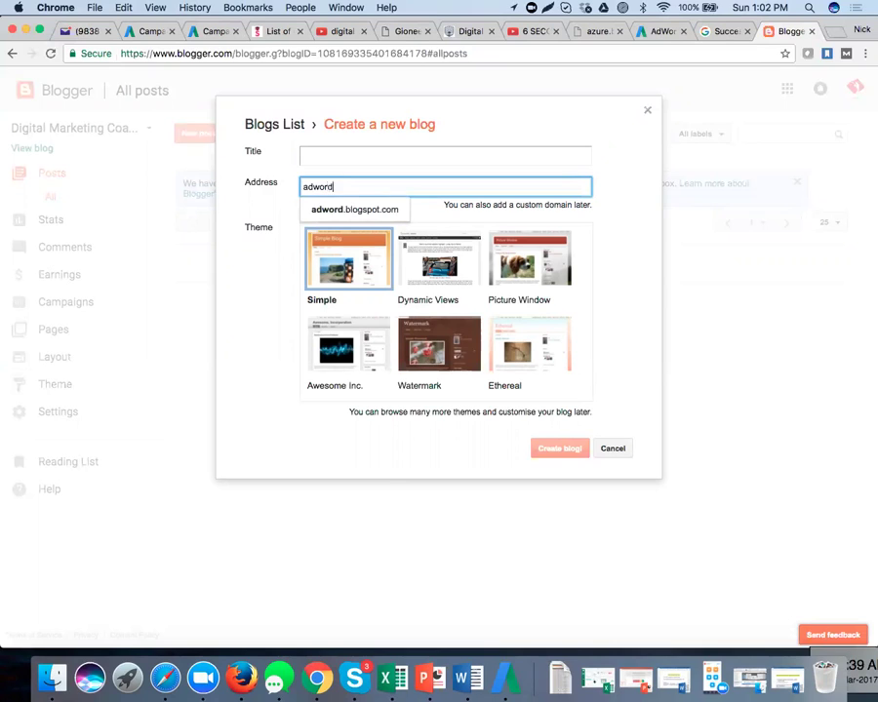
type("straining")
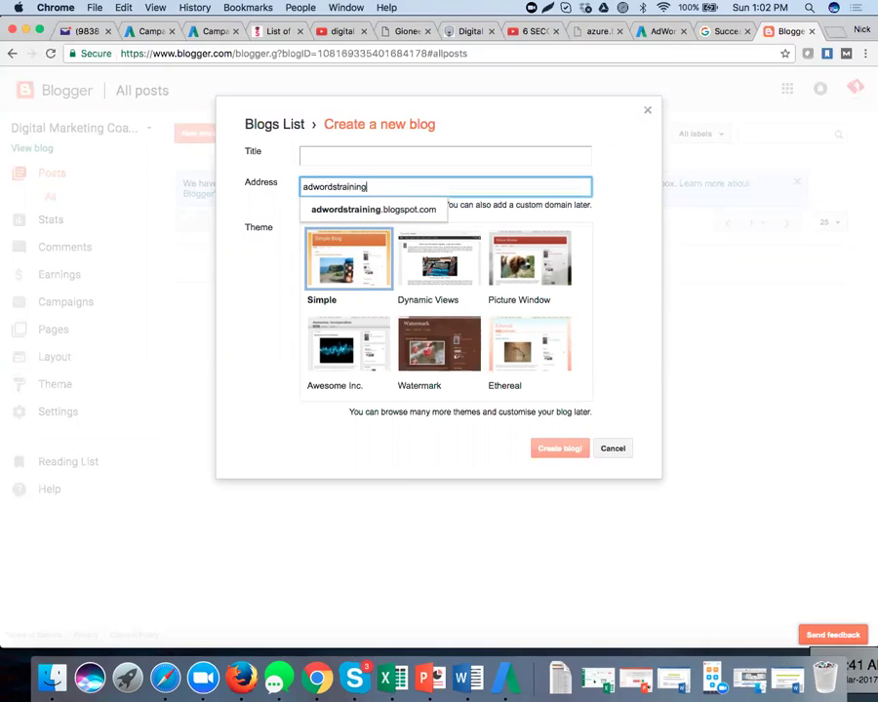
left_click(361, 209)
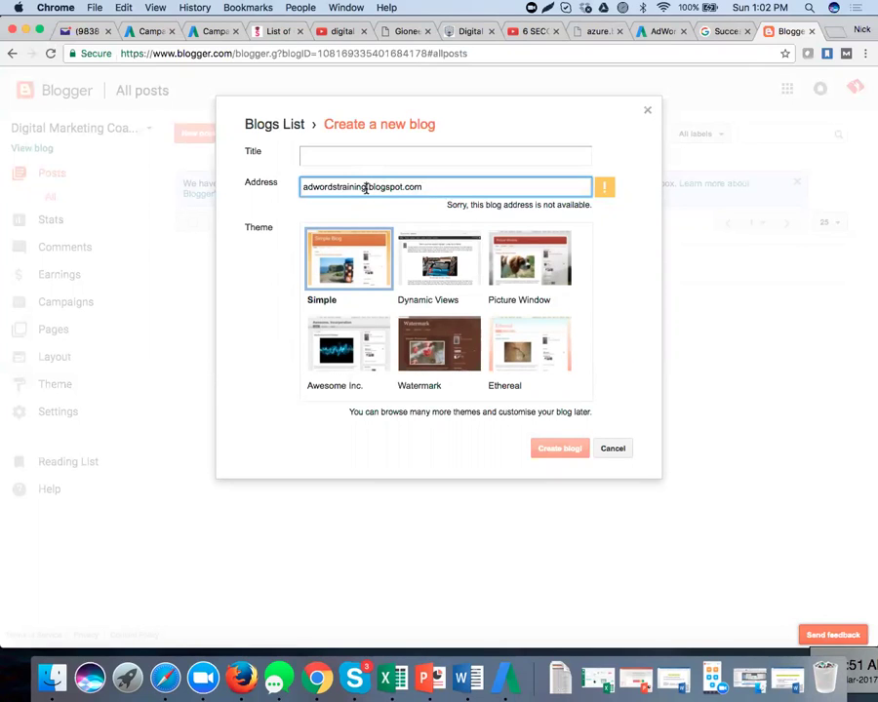
type("g")
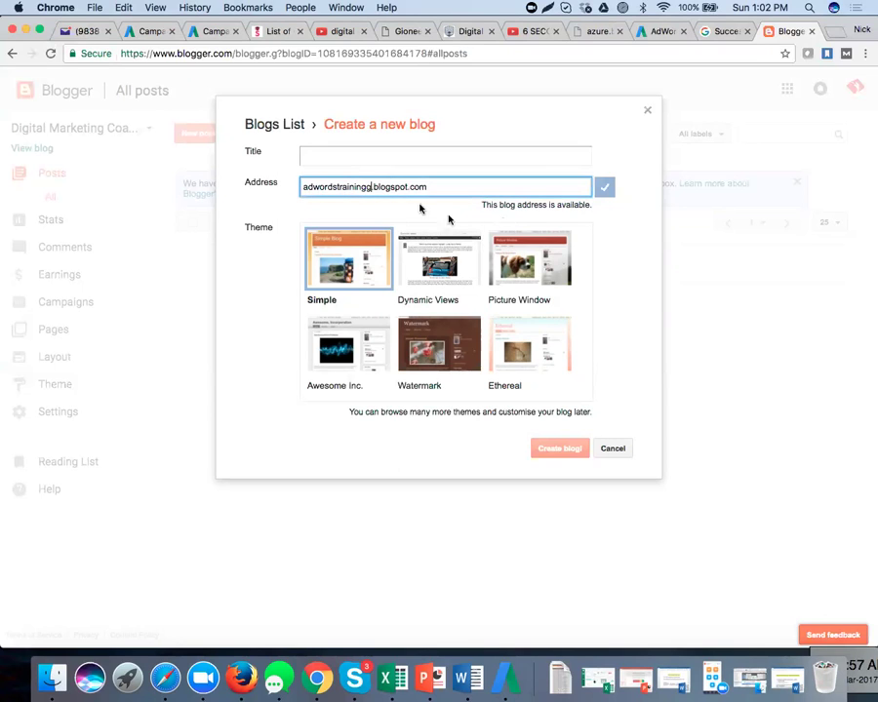
left_click(338, 160)
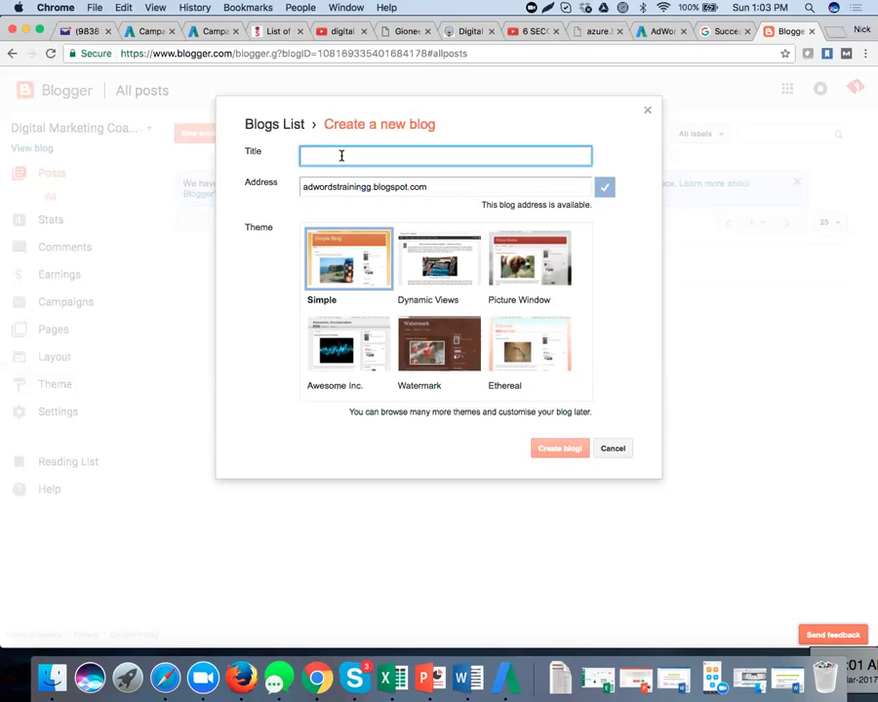
type("Adwords Tr")
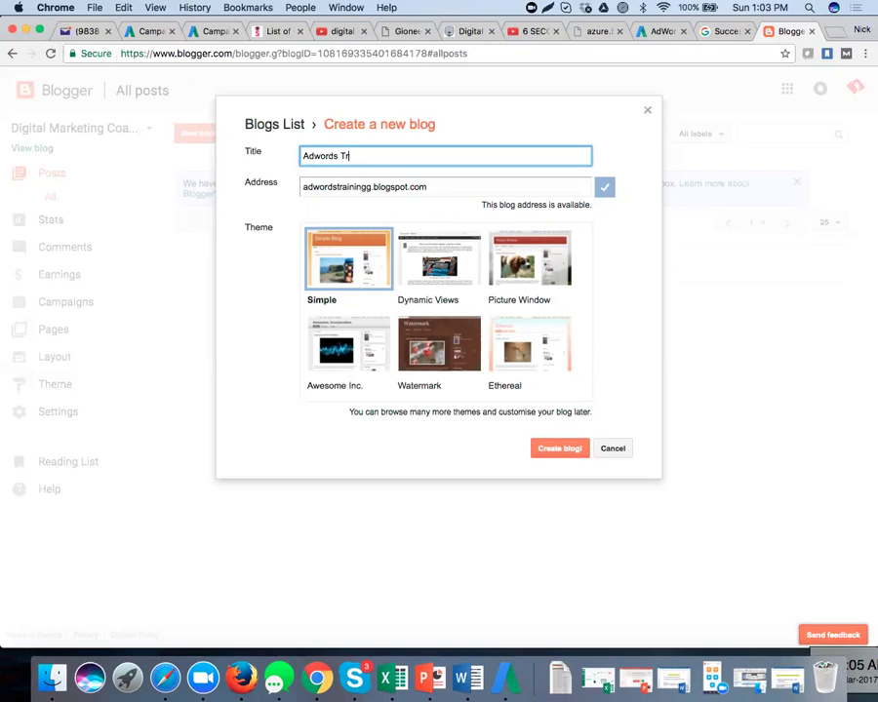
type("aining")
left_click(367, 185)
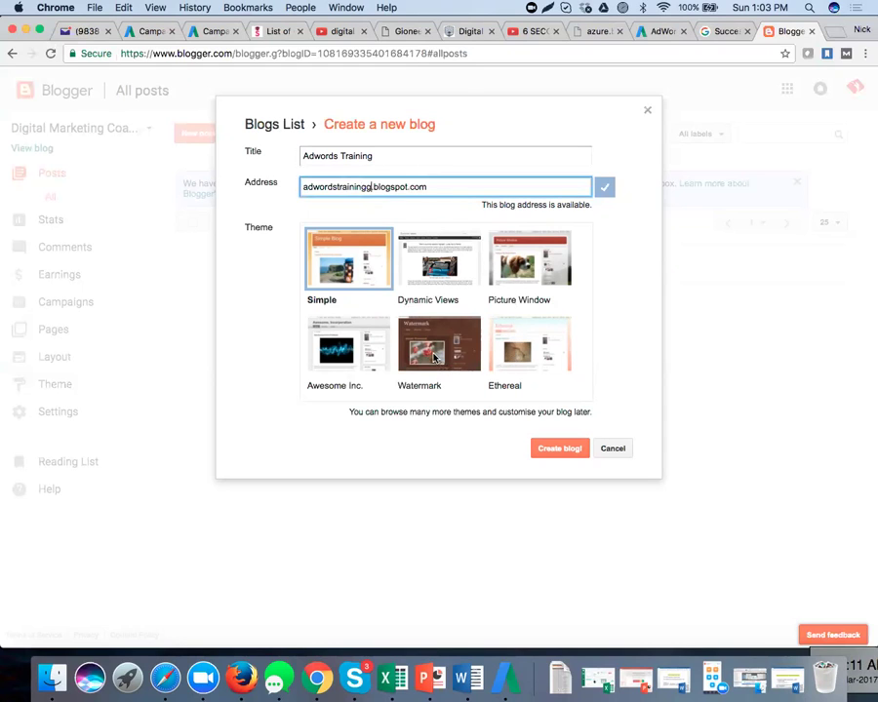
left_click(360, 363)
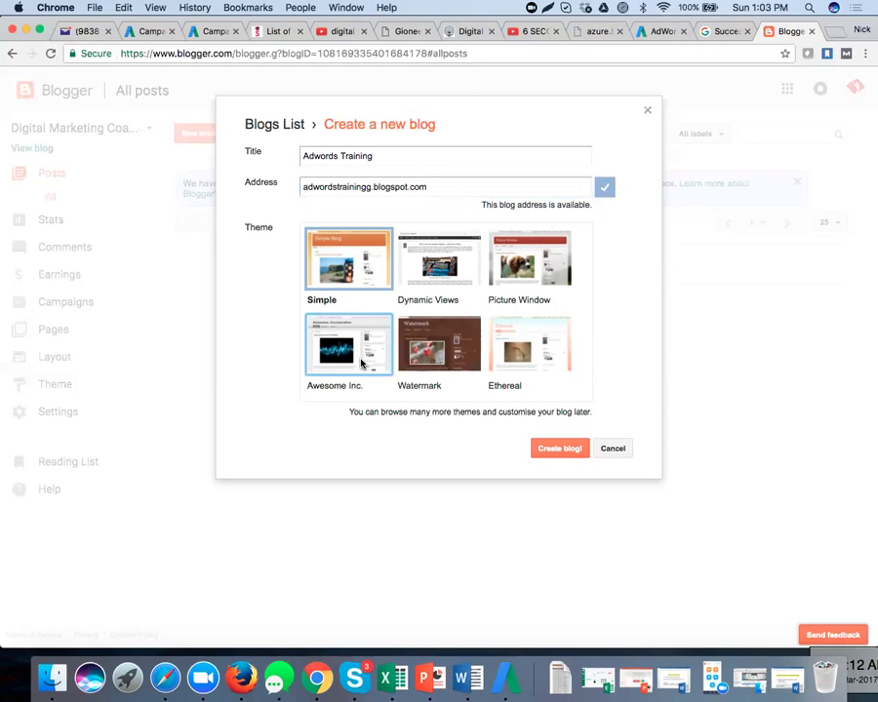
left_click(558, 451)
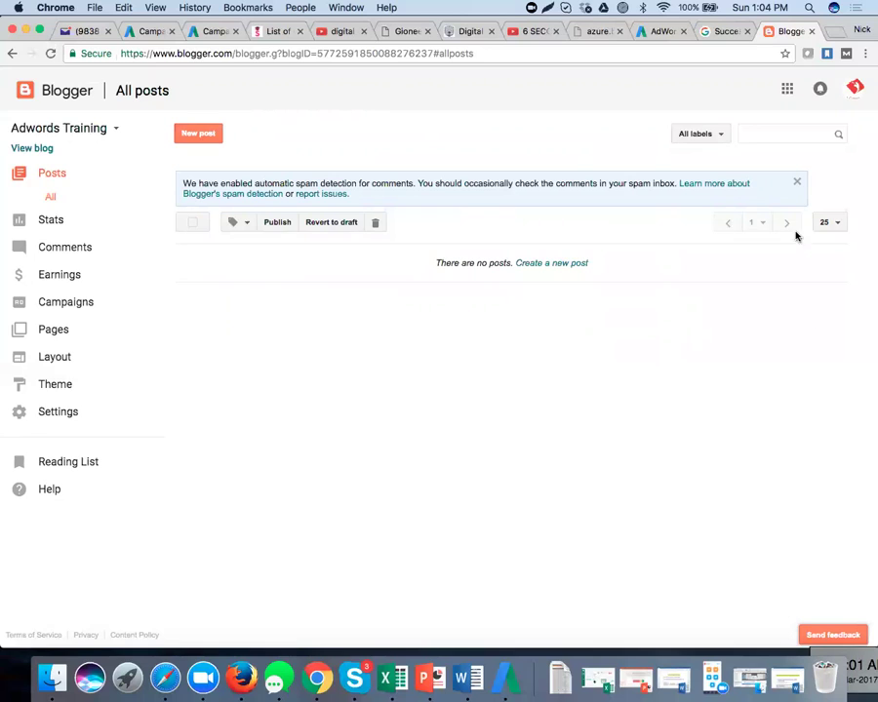
Close the spam-detection banner and open the Adwords Training blog's Earnings page.
left_click(797, 184)
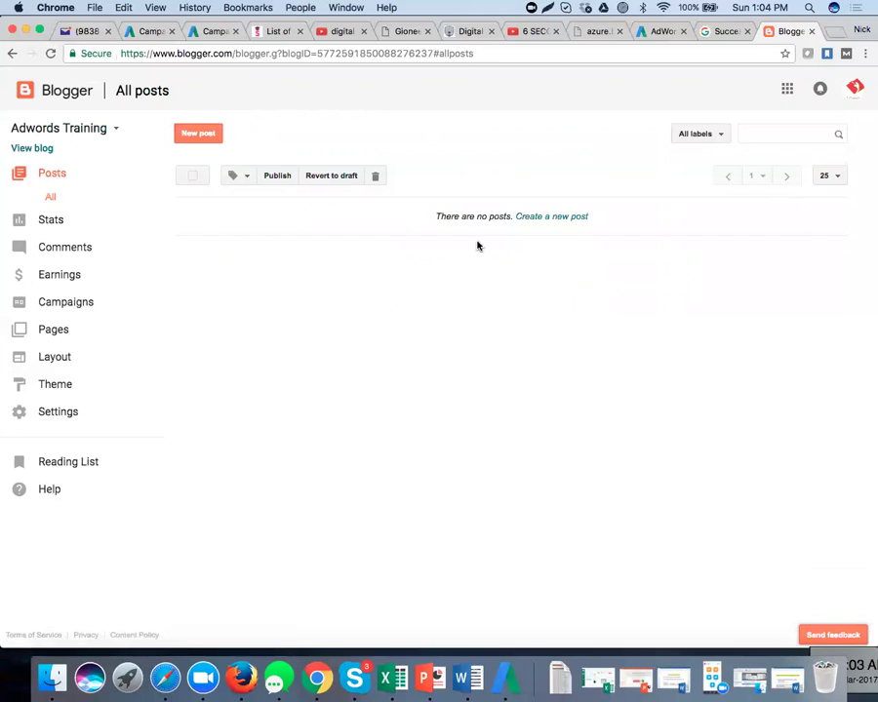
left_click(56, 278)
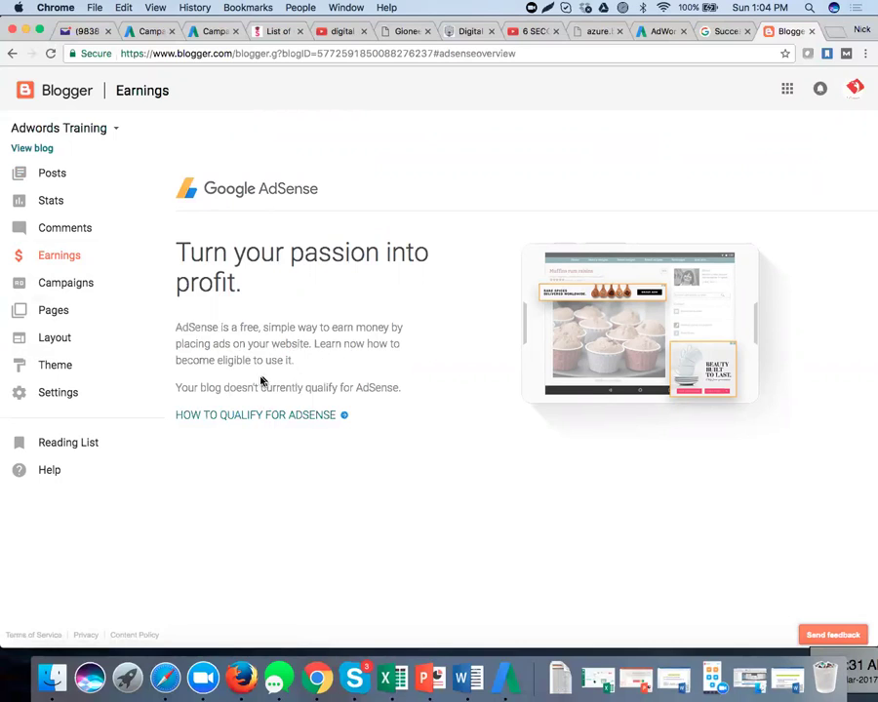
Open Blogger's 'How to qualify for AdSense' guide in a new tab, then switch to AdWords Editor.
left_click(290, 420)
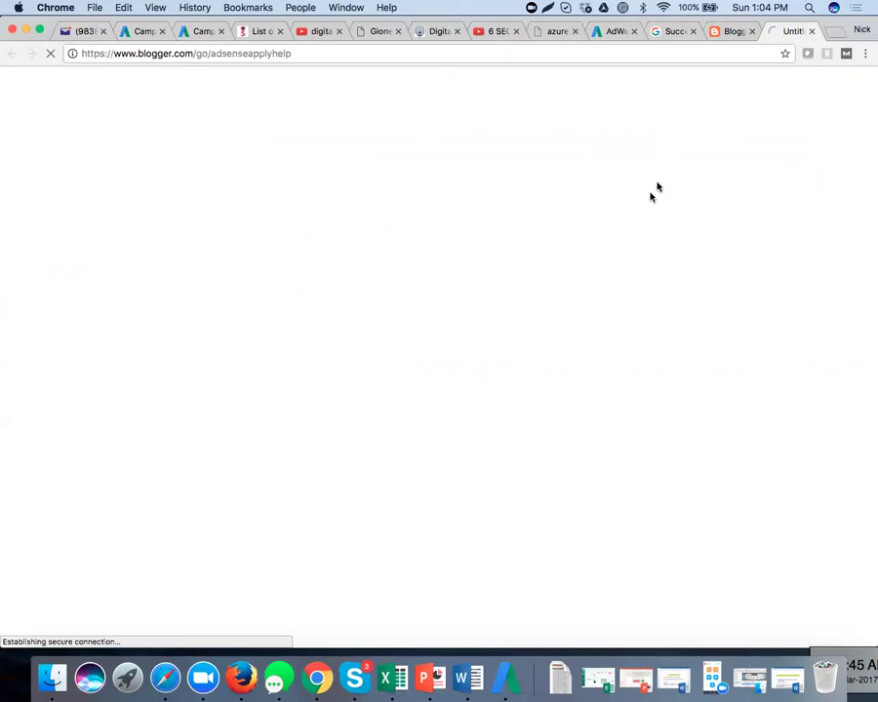
left_click(515, 672)
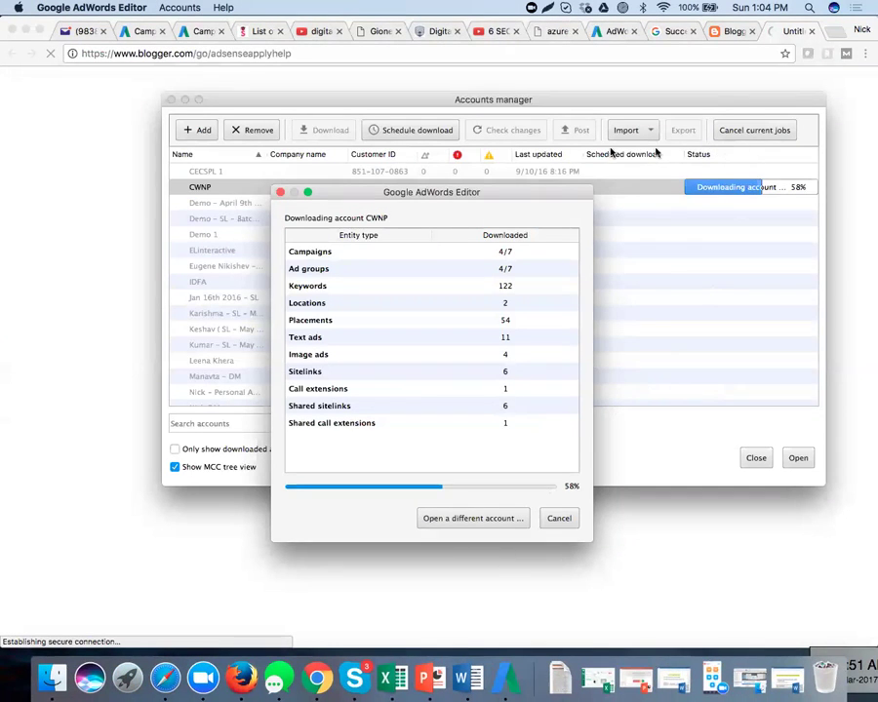
Check the CWNP account download at 58% and return to Chrome.
left_click(127, 213)
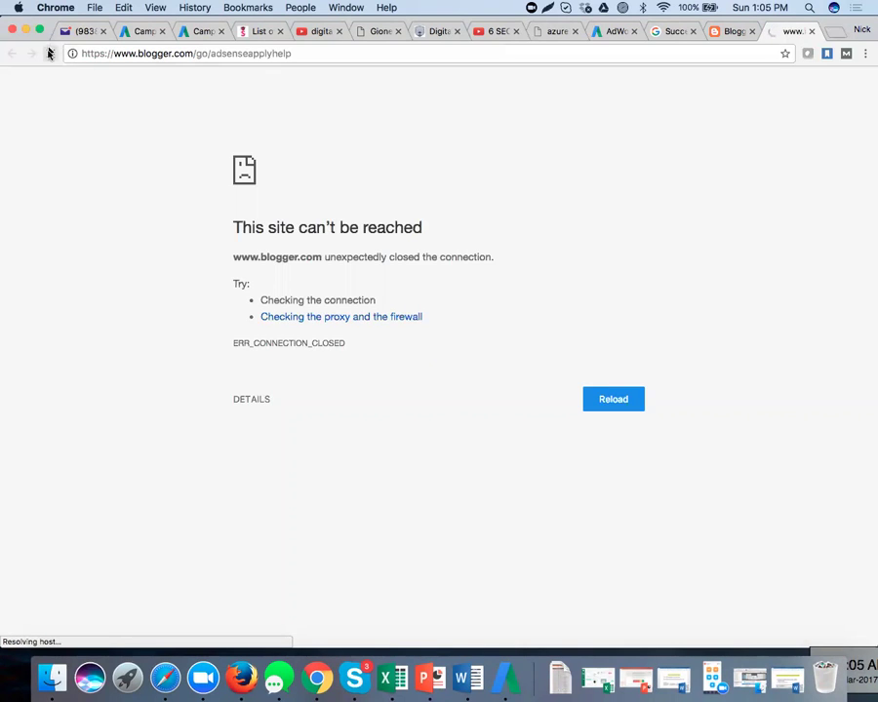
Retry loading the AdSense apply-help page from its address in the address bar.
left_click(107, 56)
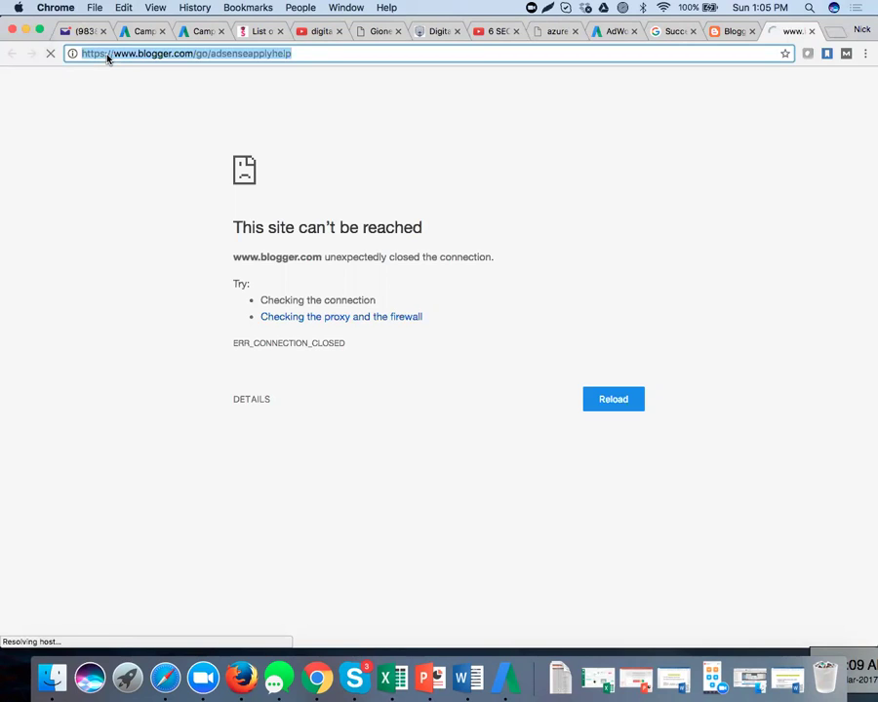
key("Return")
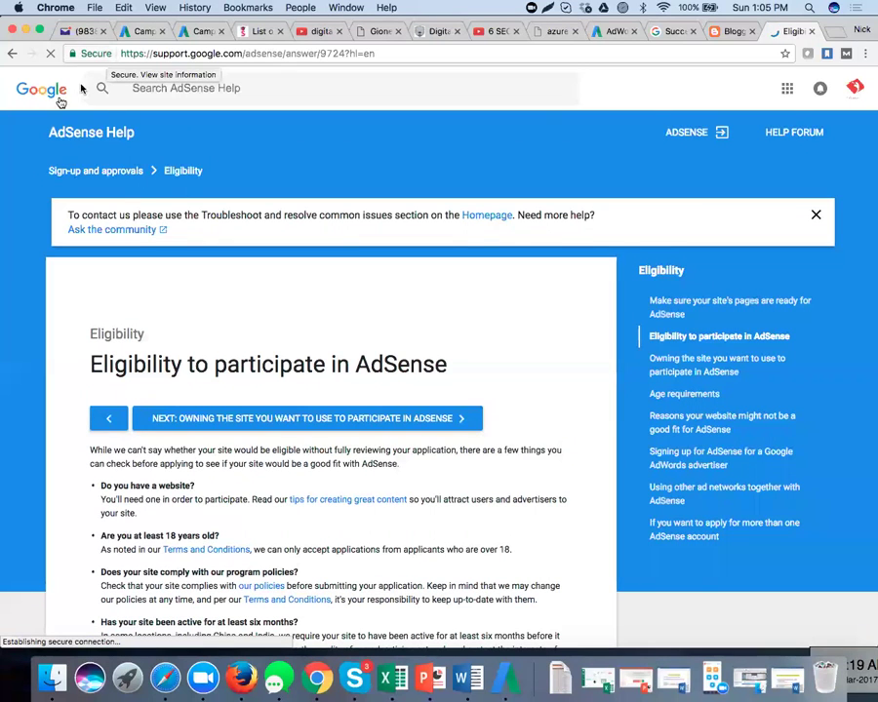
Read down through the AdSense Eligibility requirements article.
scroll(327, 312, "down", 2)
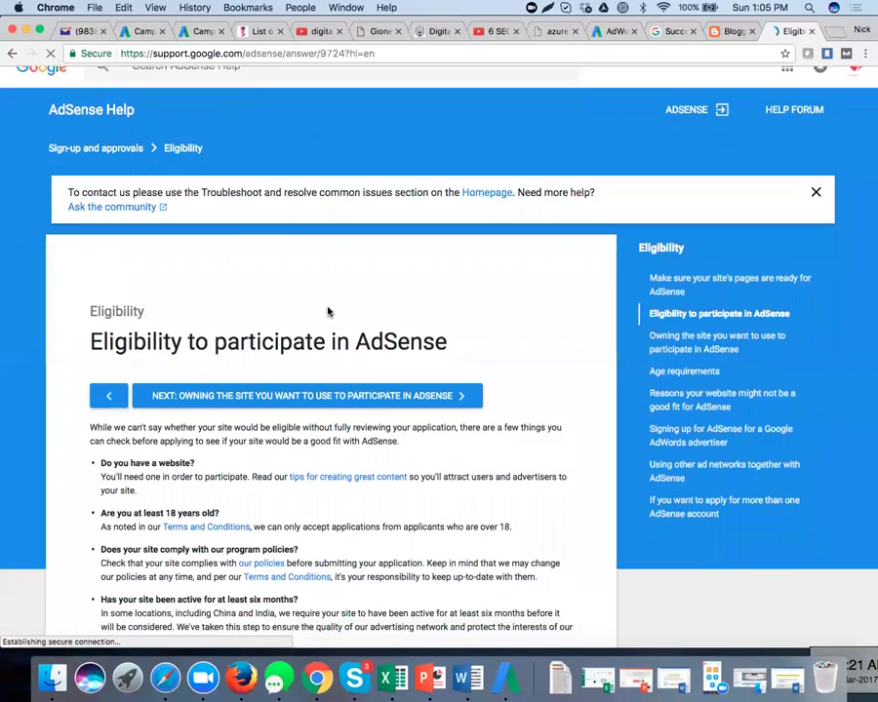
scroll(328, 312, "down", 2)
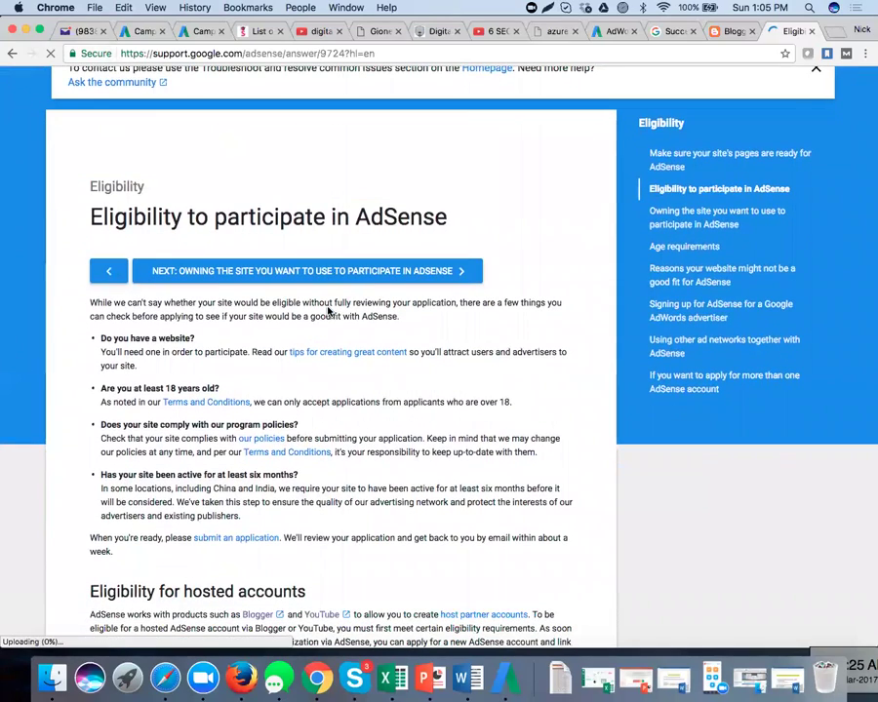
scroll(328, 310, "down", 1)
scroll(328, 310, "down", 2)
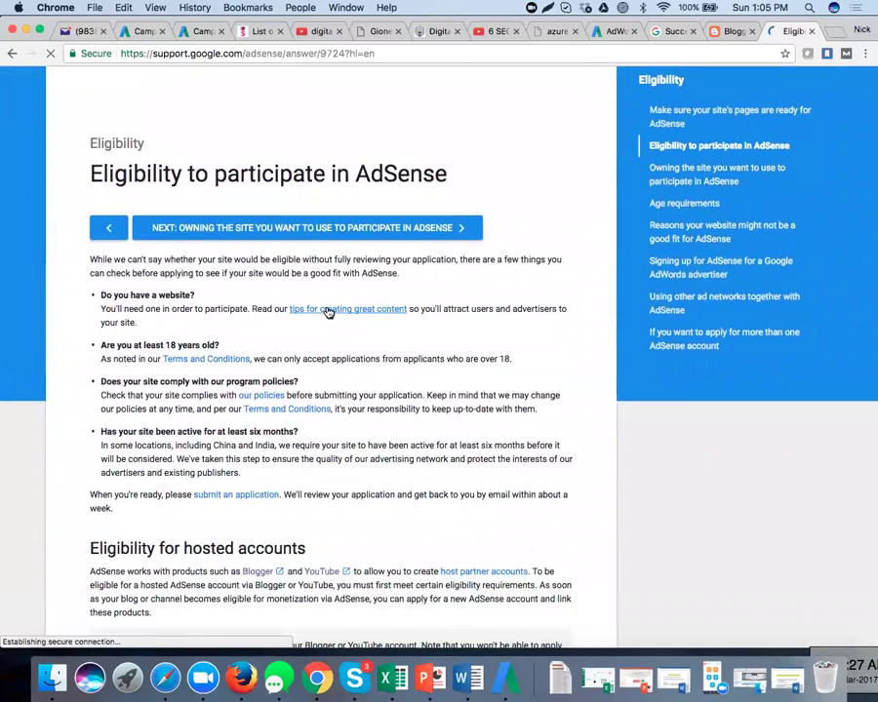
scroll(328, 312, "down", 3)
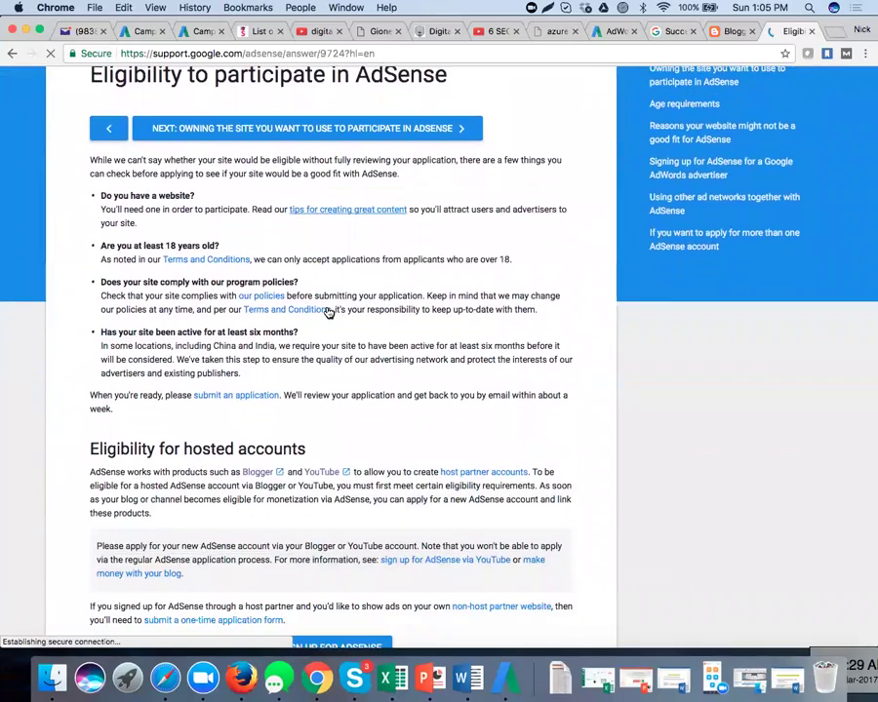
scroll(329, 312, "down", 2)
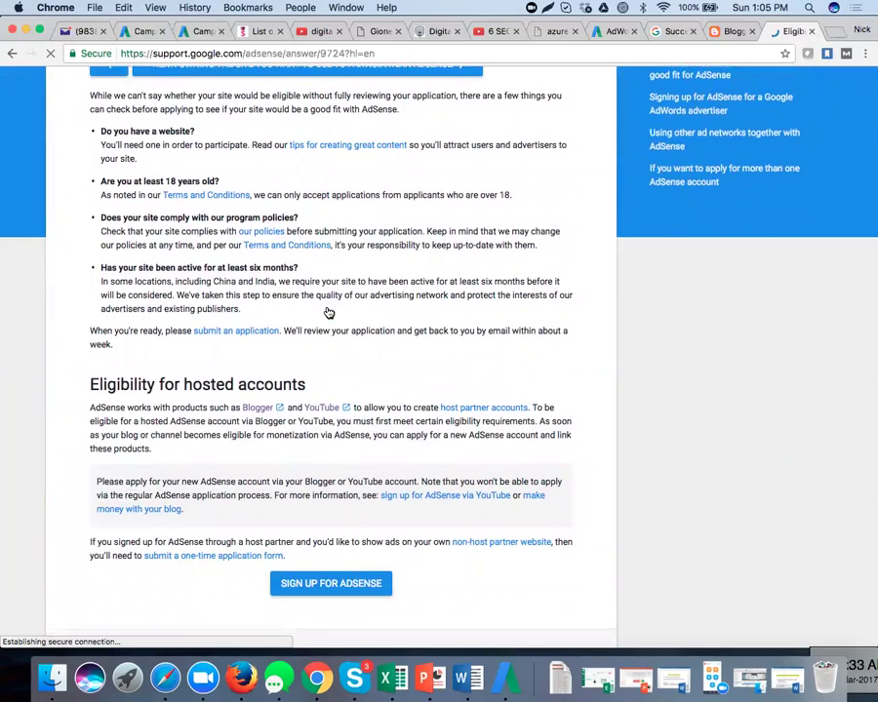
scroll(329, 312, "down", 2)
scroll(329, 312, "down", 1)
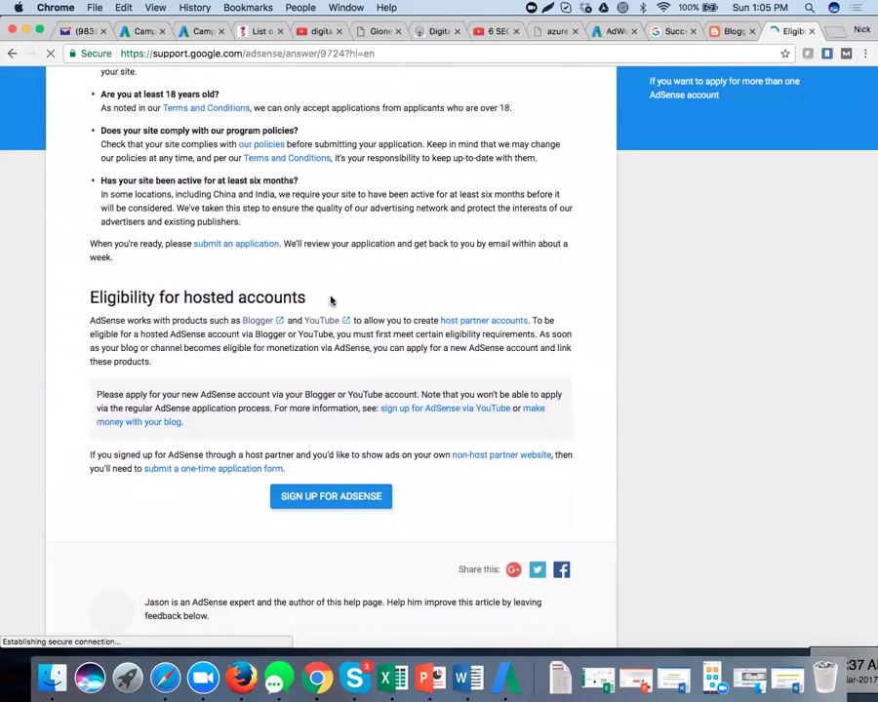
scroll(331, 299, "down", 2)
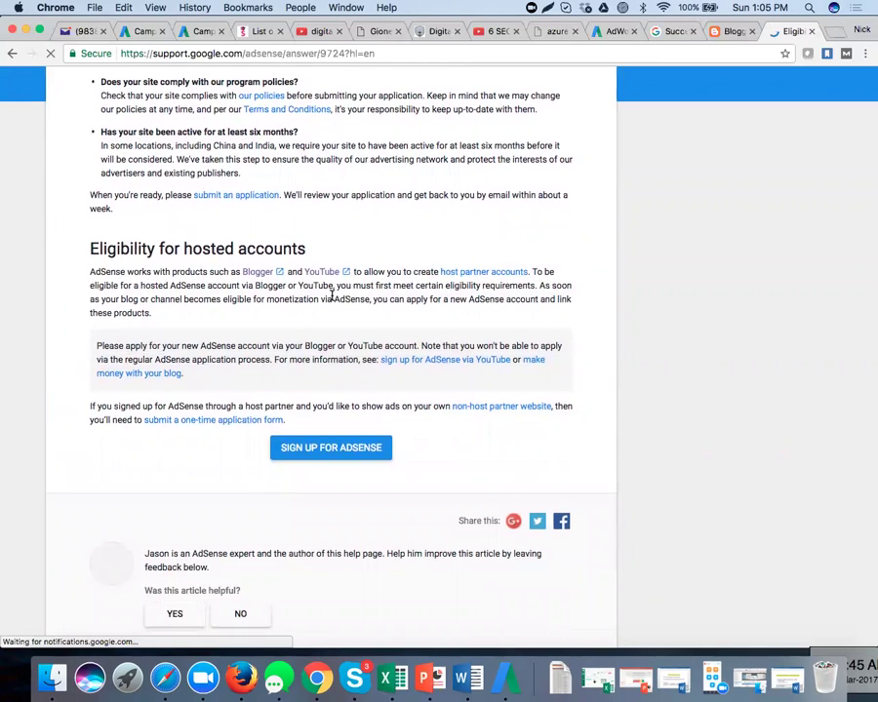
scroll(331, 298, "down", 1)
scroll(331, 296, "down", 1)
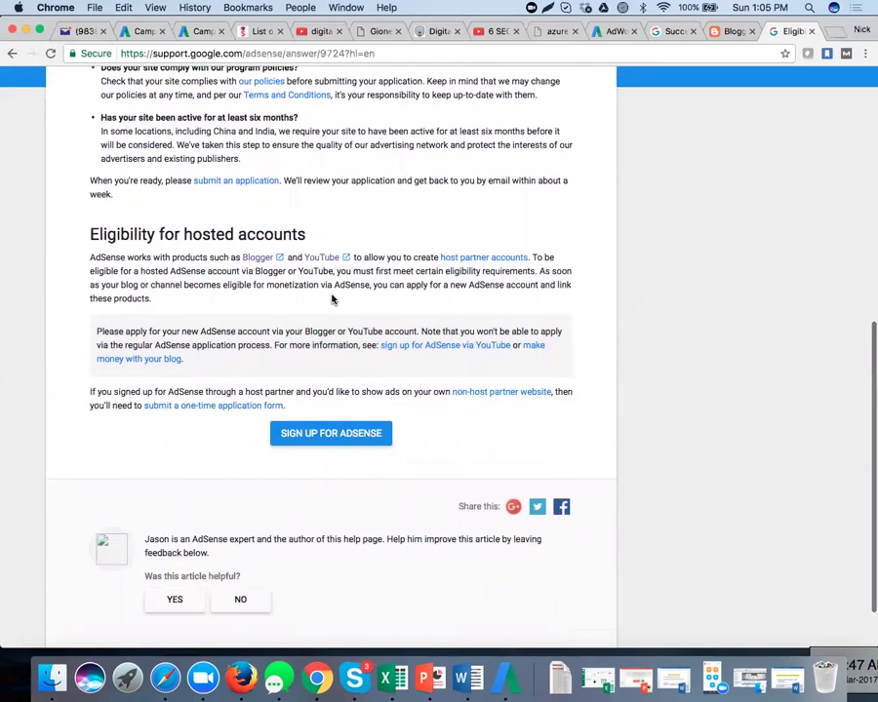
scroll(332, 299, "down", 1)
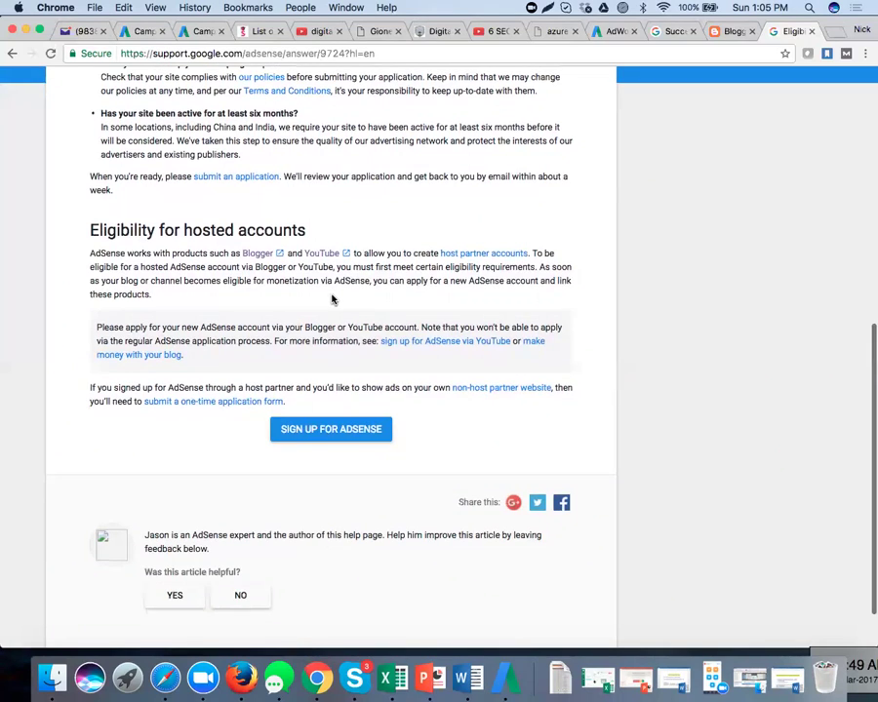
scroll(331, 299, "down", 1)
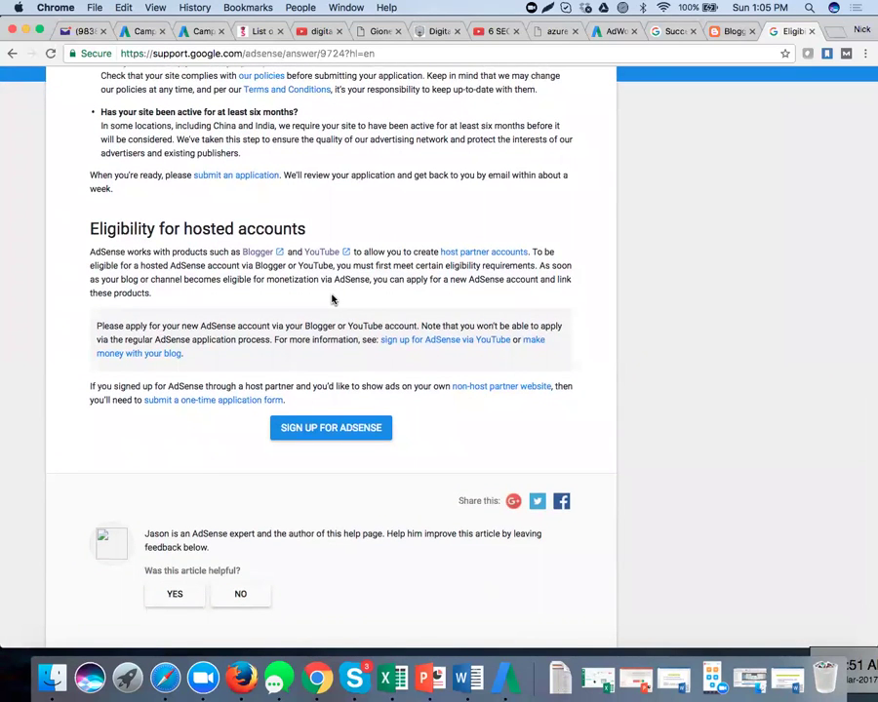
scroll(332, 299, "down", 1)
scroll(332, 299, "down", 3)
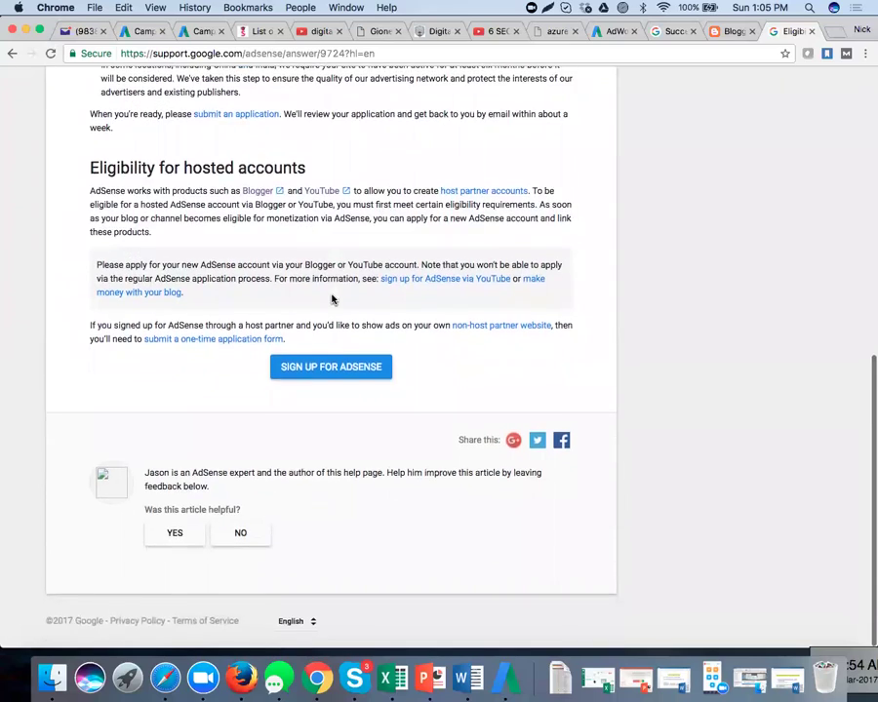
Open the sidebar article 'Reasons your website might not be a good fit for AdSense'.
scroll(331, 300, "up", 10)
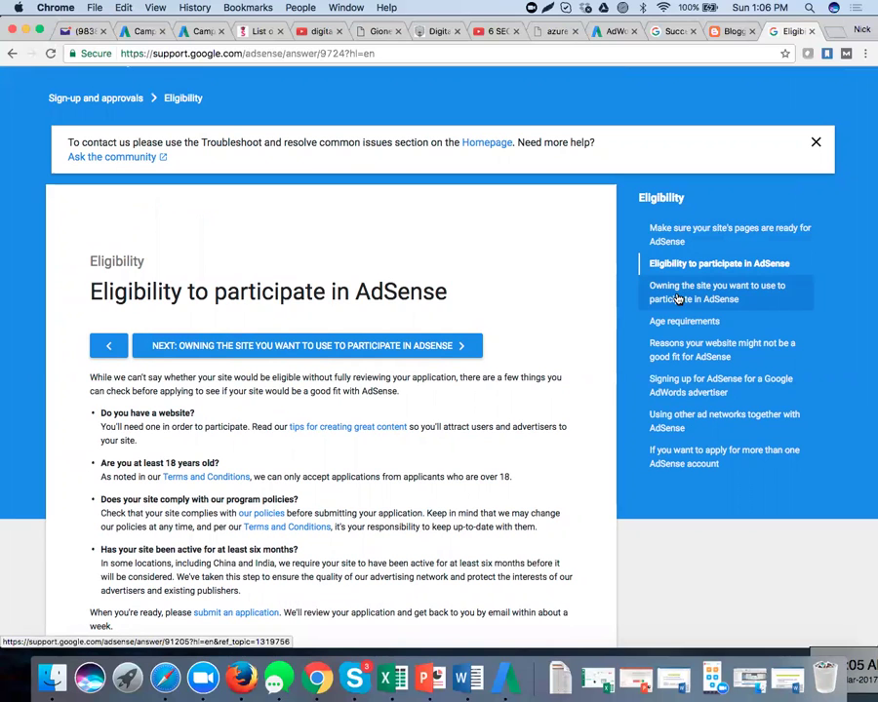
left_click(679, 354)
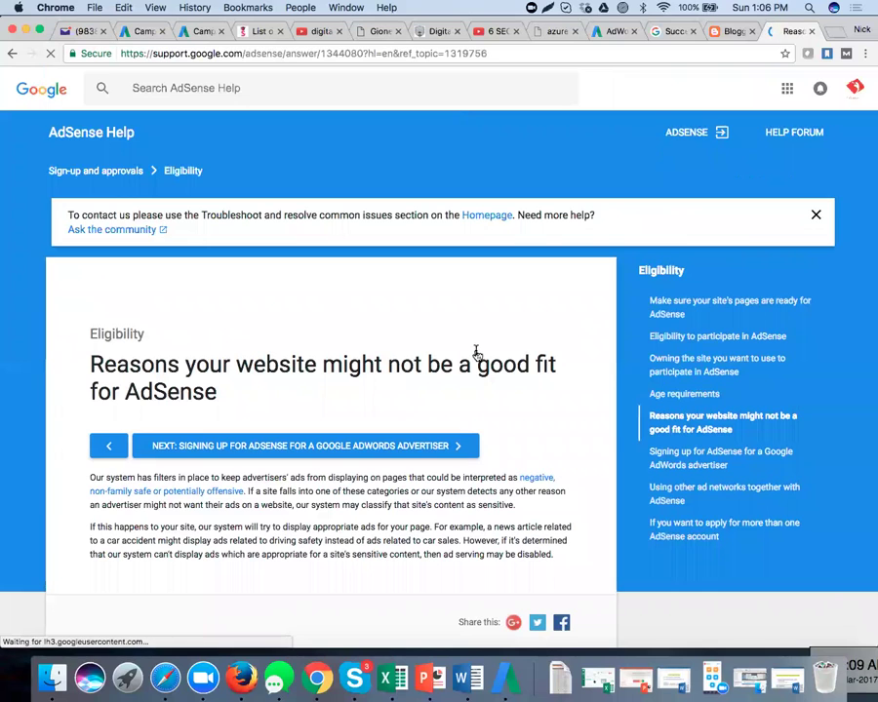
scroll(476, 350, "down", 2)
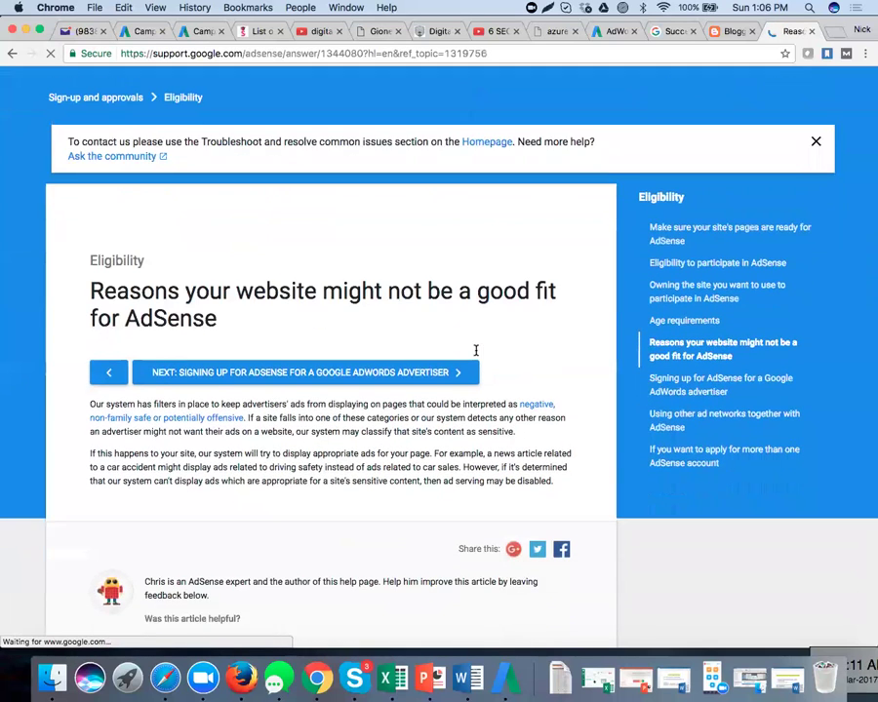